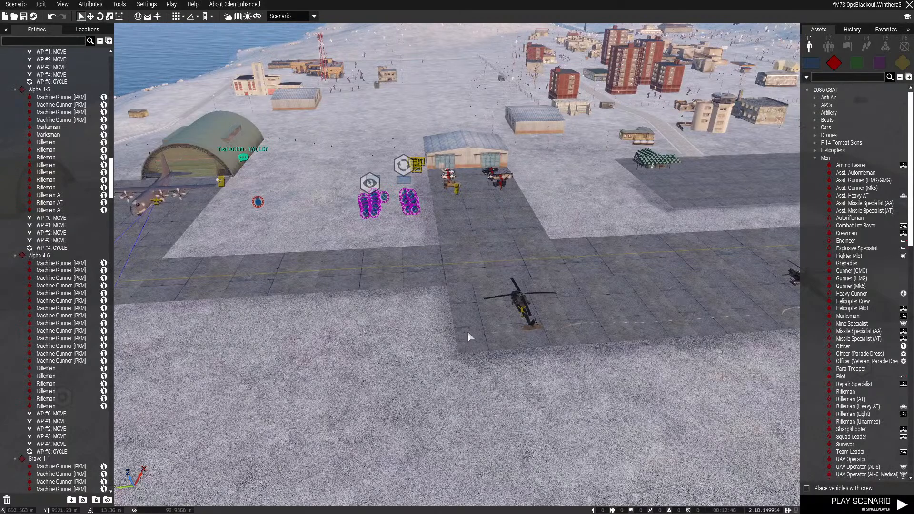
On the map, move Alpha 1-1's Asst. Autorifleman from the airfield to open ground northeast of Vatra
key(m)
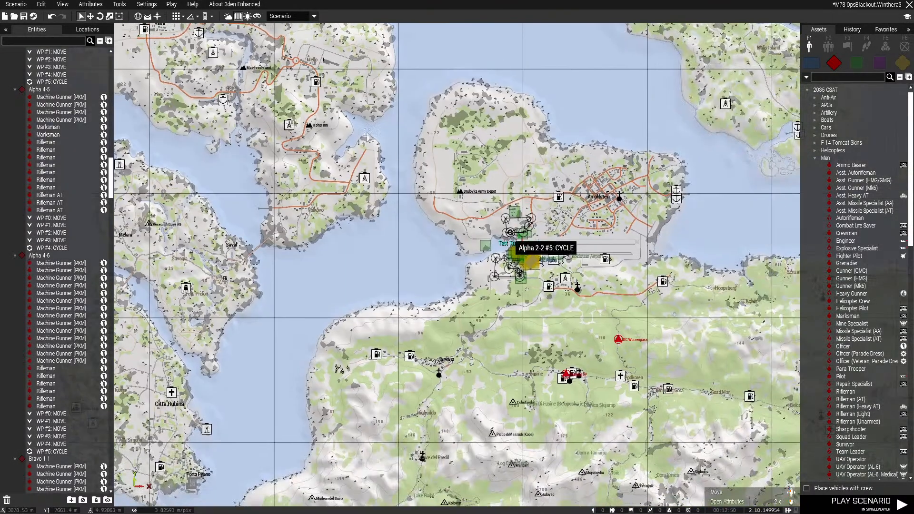
scroll(623, 315, up, 8)
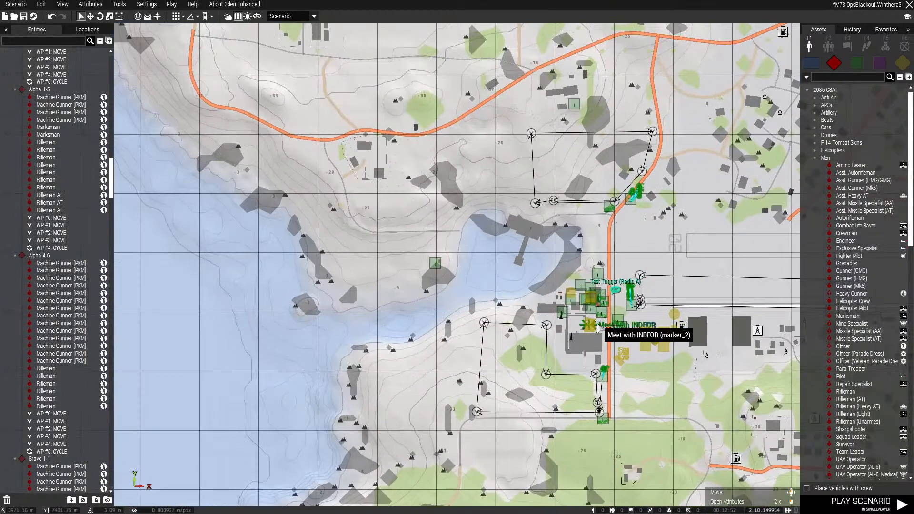
scroll(594, 314, down, 6)
scroll(589, 312, down, 1)
right_drag(256, 148, 384, 294)
scroll(250, 164, up, 7)
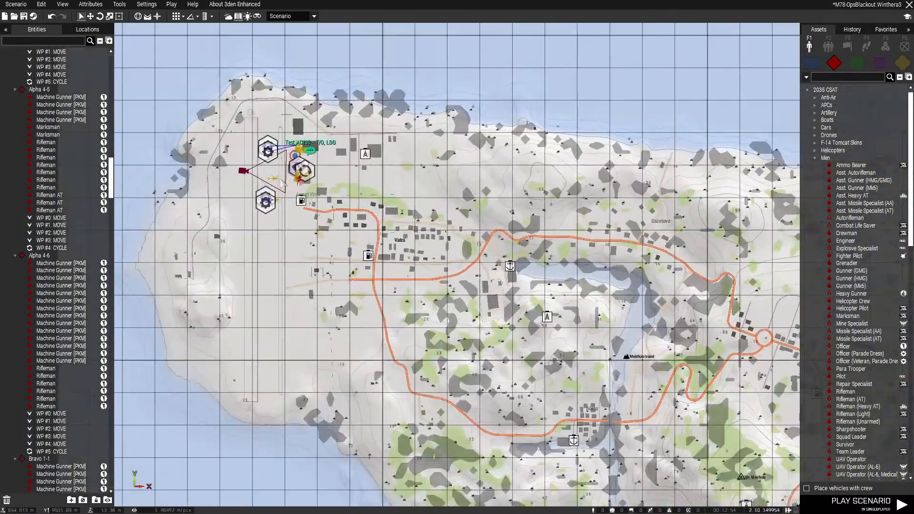
scroll(308, 186, up, 2)
drag(323, 95, 694, 285)
right_drag(694, 285, 334, 119)
drag(335, 119, 446, 115)
scroll(453, 126, down, 4)
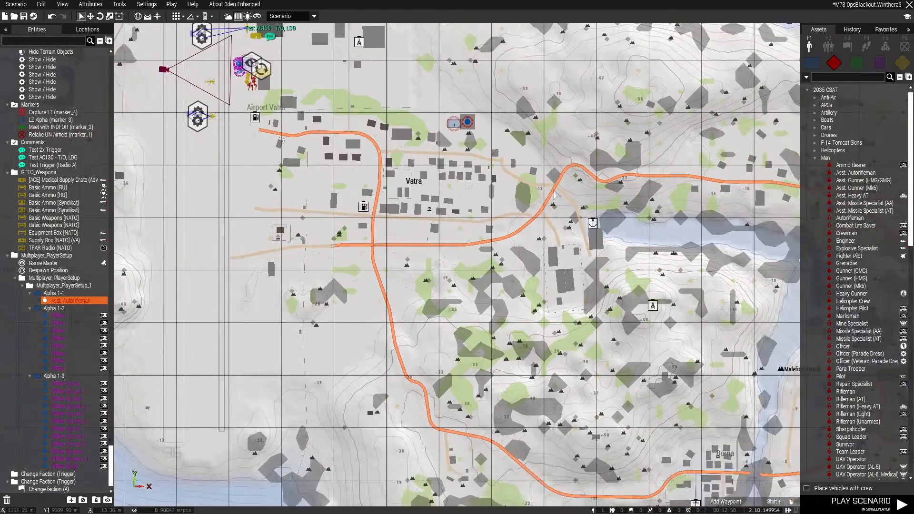
Move the Alpha 1-1 Asst. Autorifleman farther east, just off the island's north coast
scroll(588, 199, down, 3)
right_drag(572, 204, 302, 170)
scroll(389, 213, down, 2)
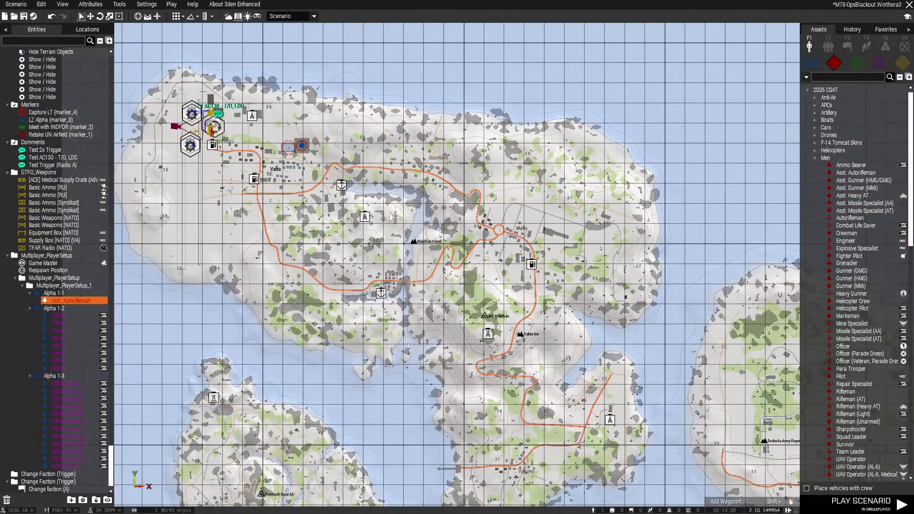
click(336, 216)
drag(288, 149, 471, 96)
click(491, 131)
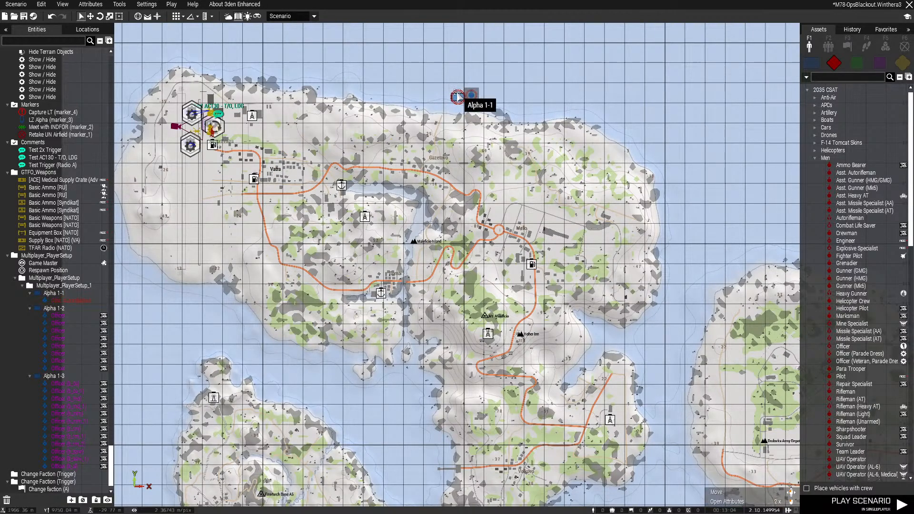
Move the Alpha 1-1 group to the hillside beside the main road, northwest of the Meet with INDFOR marker
right_drag(287, 139, 339, 184)
scroll(339, 187, up, 10)
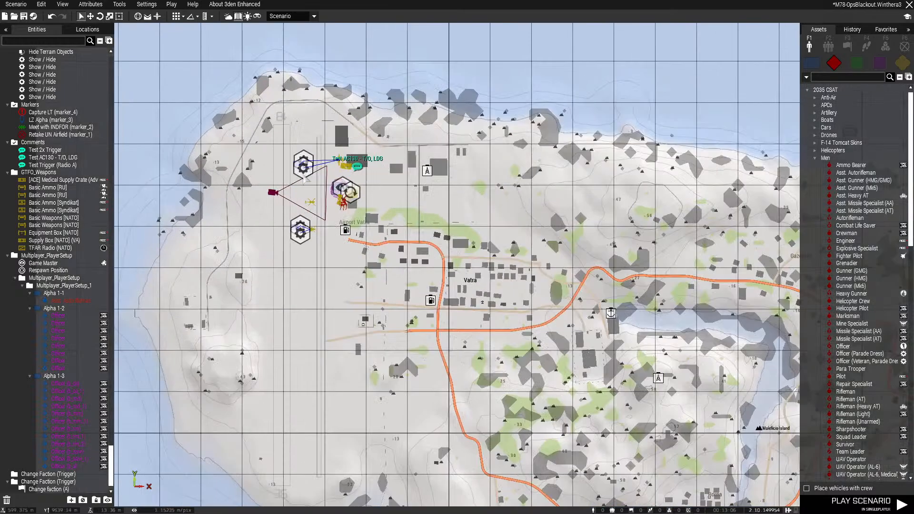
scroll(472, 175, down, 13)
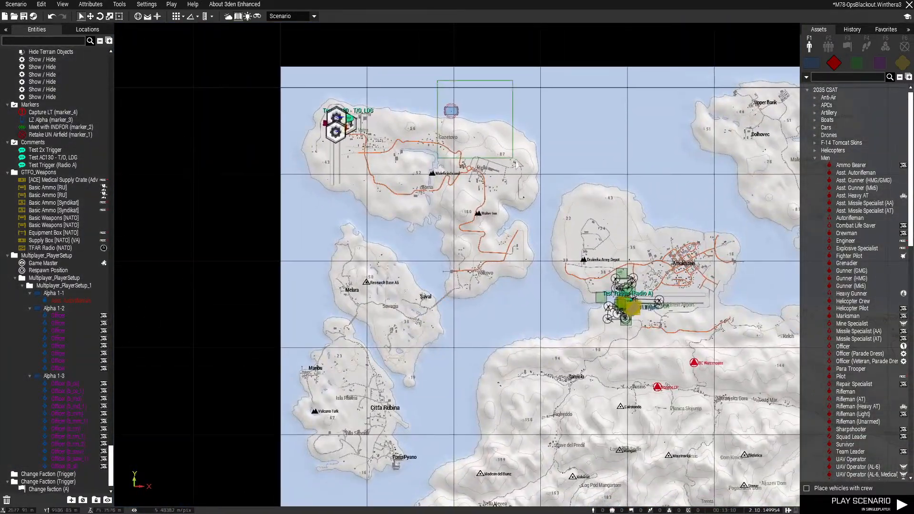
drag(514, 161, 509, 152)
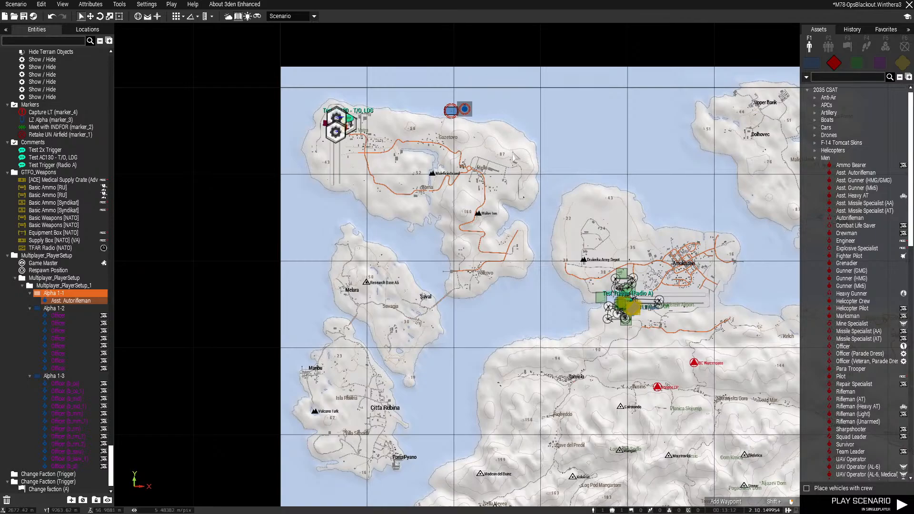
scroll(526, 178, up, 1)
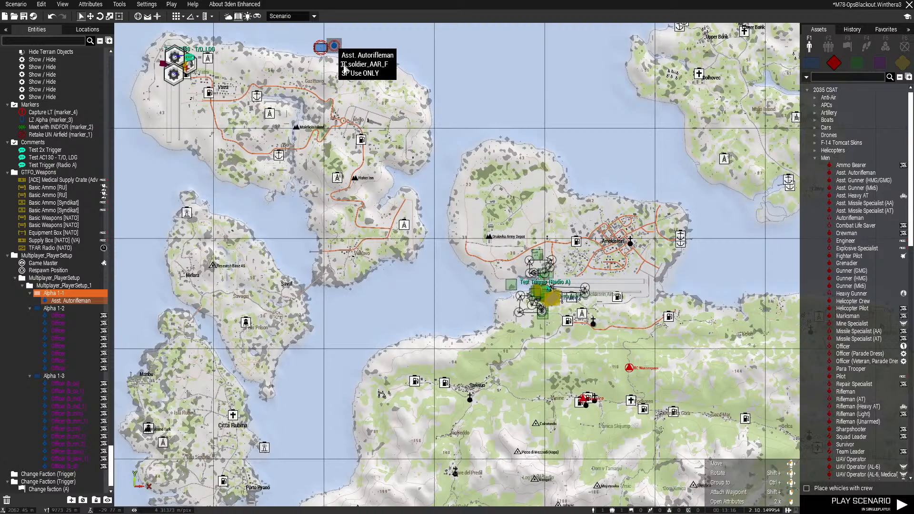
scroll(547, 300, up, 8)
right_drag(629, 268, 590, 328)
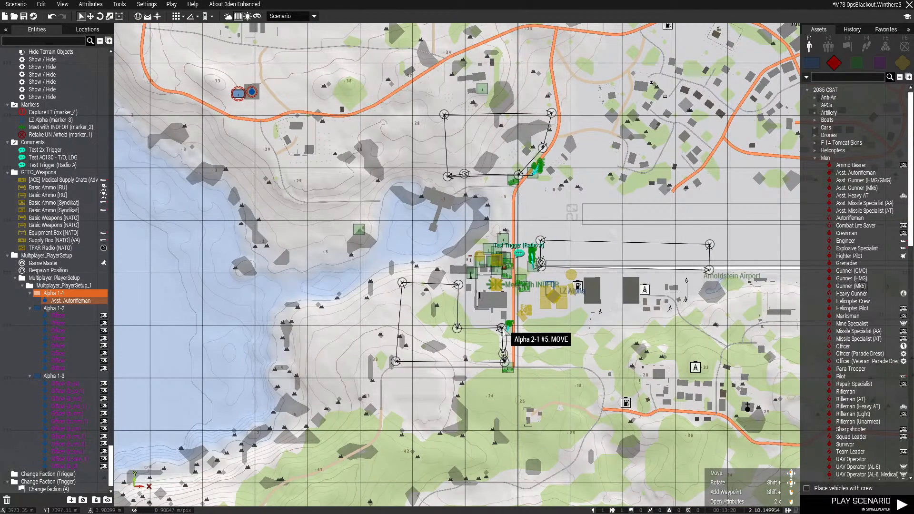
Examine the INDFOR compound in 3D, including its guards, parked vehicles, patrol groups and the nearby helipads
key(m)
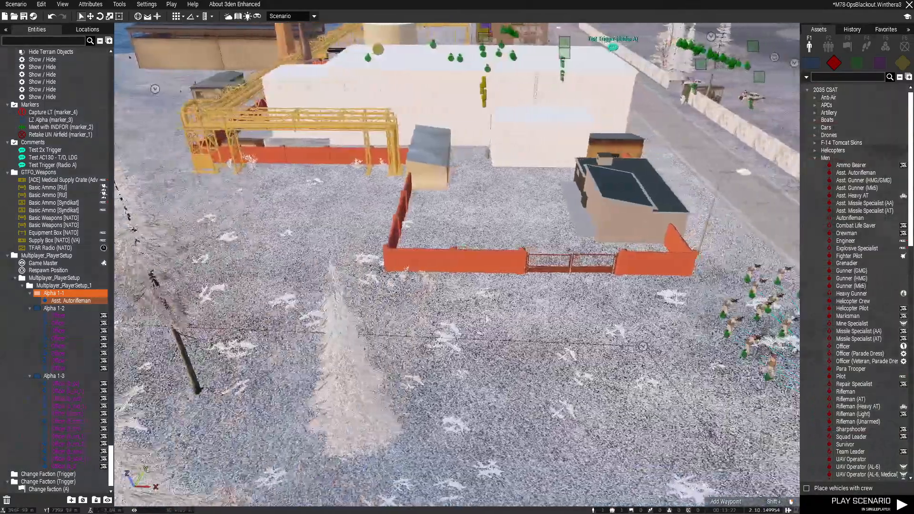
key(d)
key(s)
right_drag(489, 316, 507, 299)
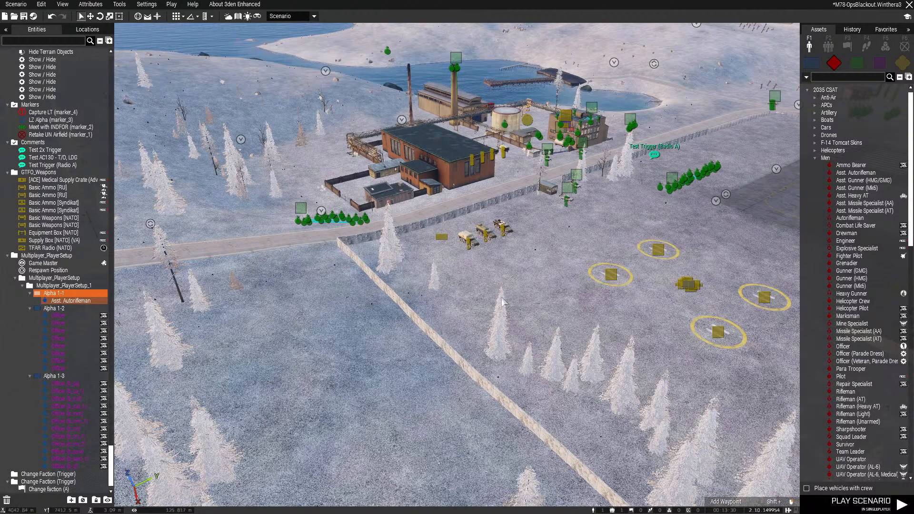
right_drag(509, 305, 535, 307)
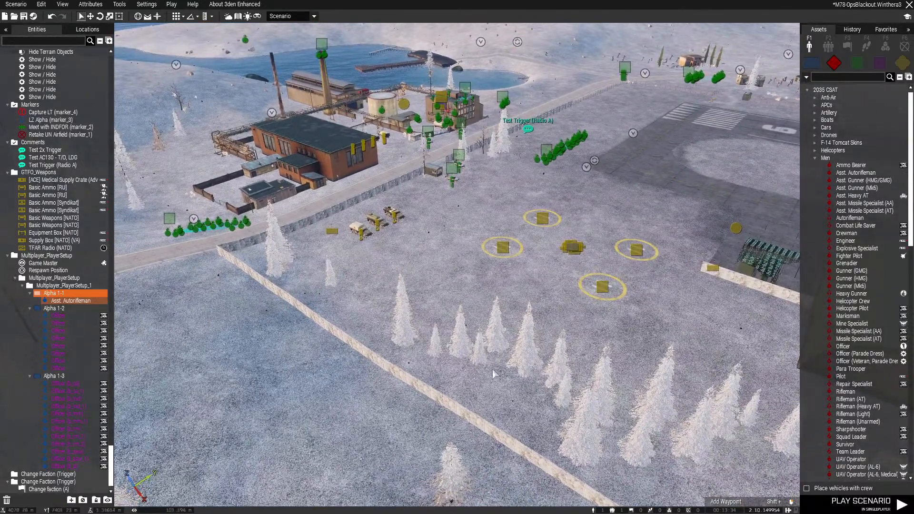
right_drag(500, 362, 493, 330)
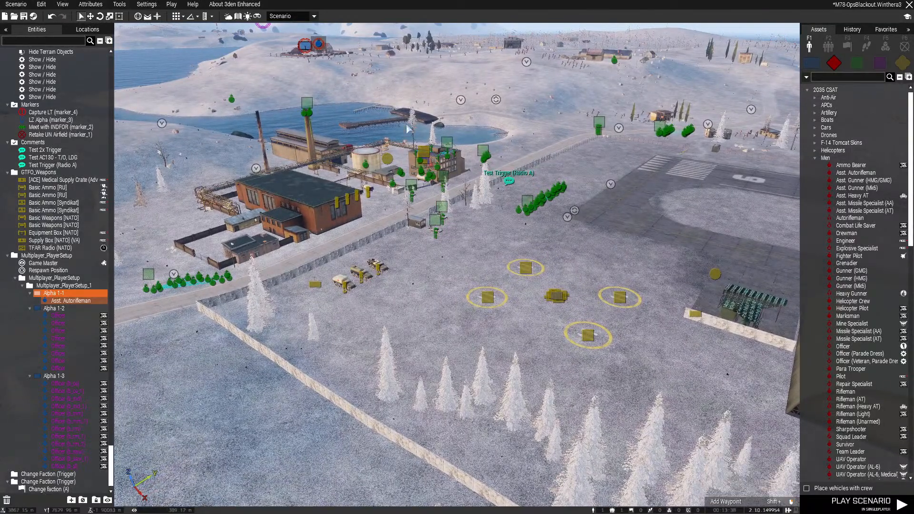
key(w)
right_drag(496, 263, 428, 295)
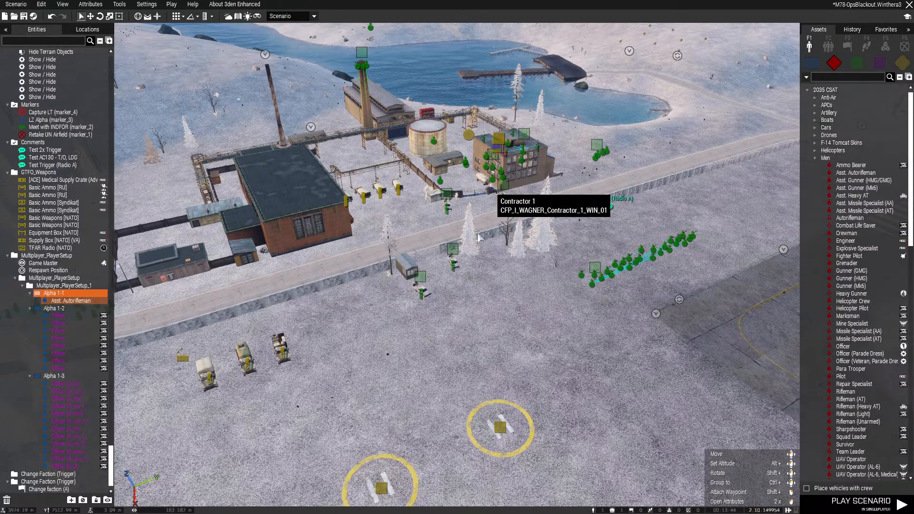
right_drag(414, 329, 471, 296)
key(s)
key(w)
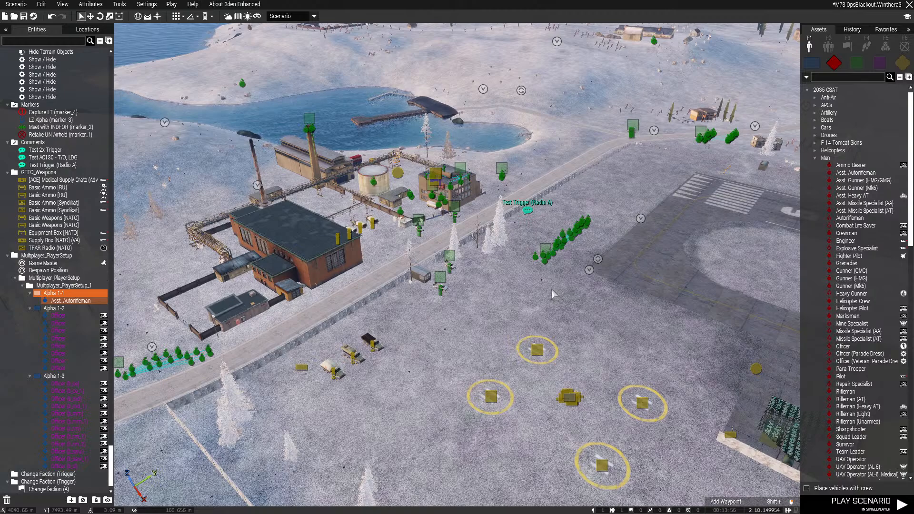
scroll(540, 295, up, 3)
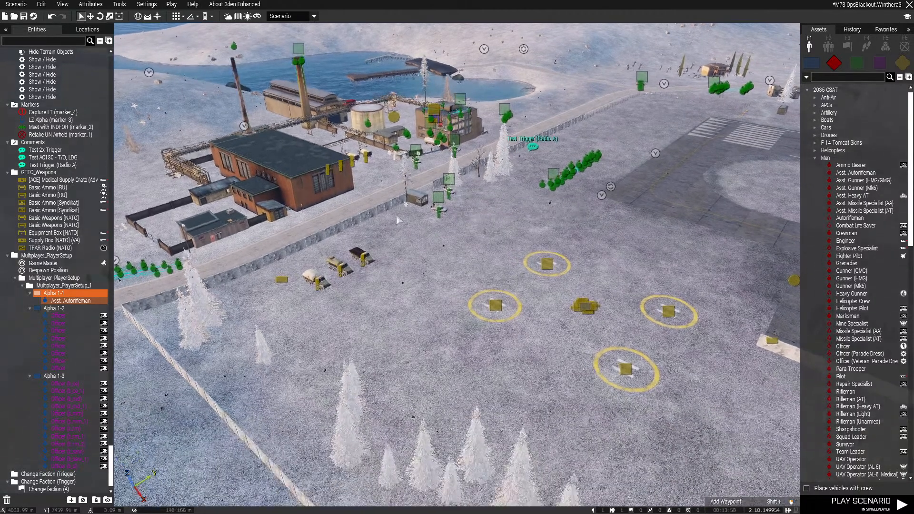
key(w)
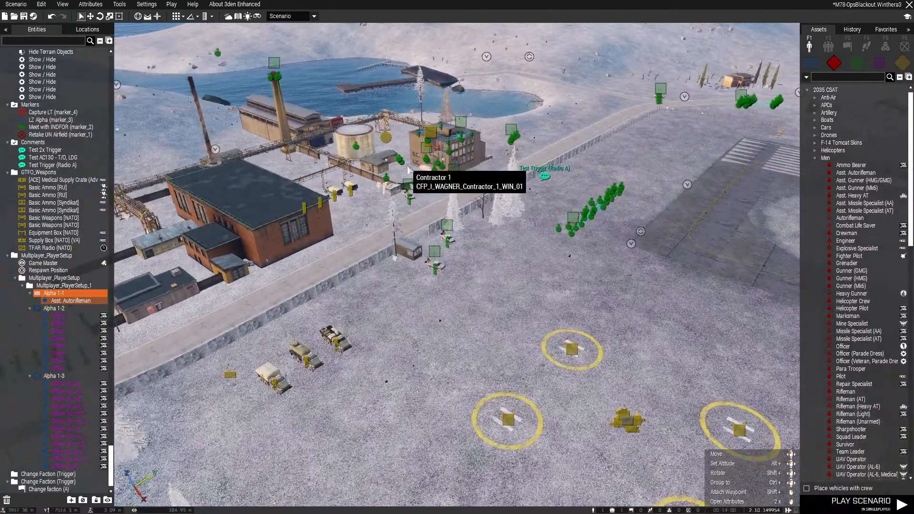
key(w)
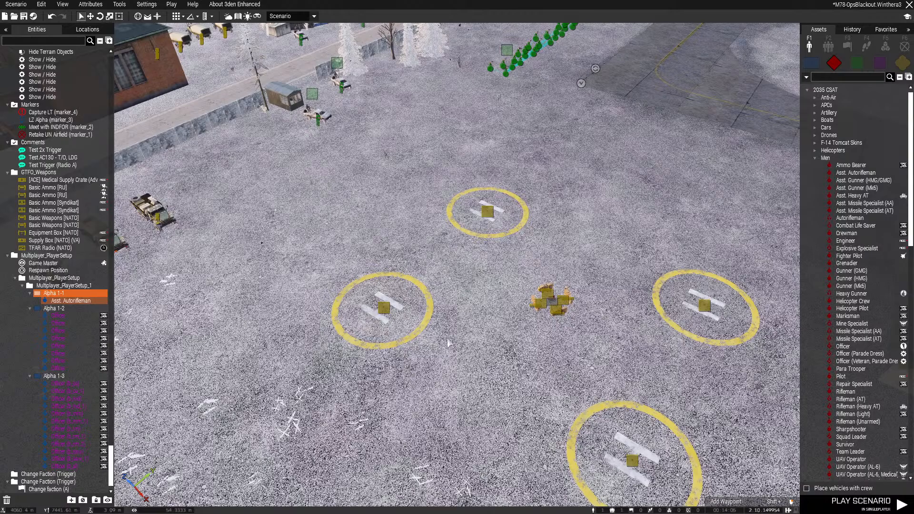
right_drag(501, 284, 459, 267)
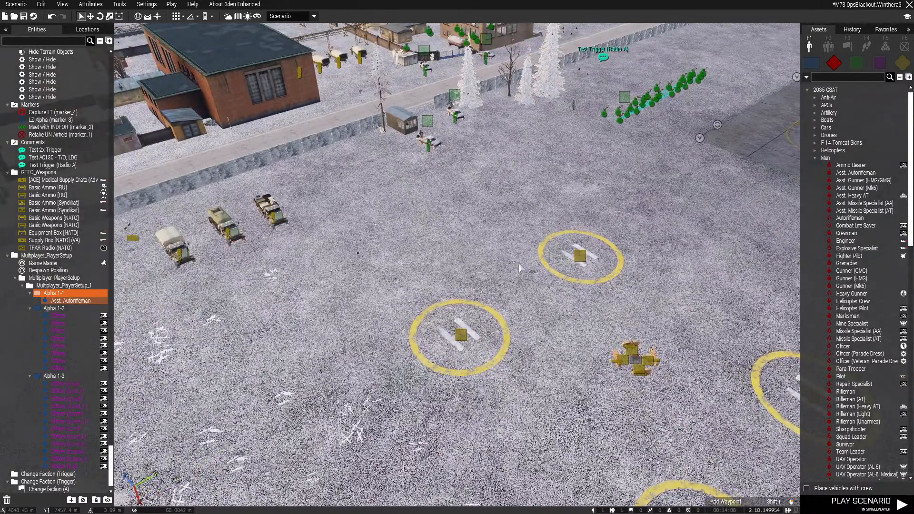
right_drag(519, 268, 501, 256)
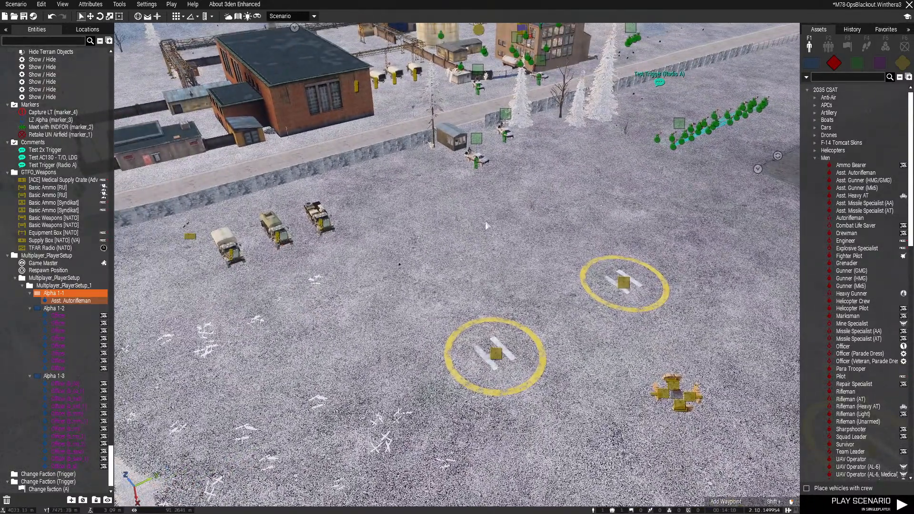
right_drag(449, 241, 503, 200)
key(w)
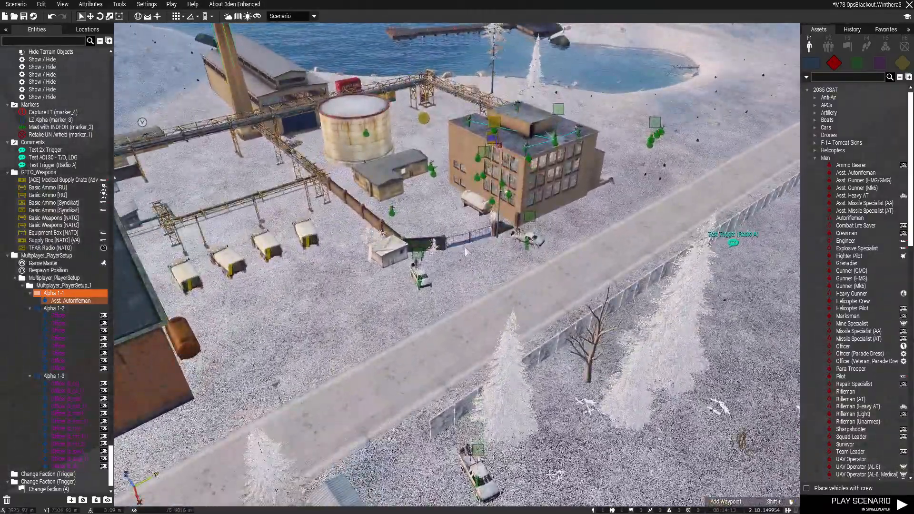
right_drag(464, 247, 378, 196)
key(s)
On the map, move the Asst. Autorifleman next to the Test Trigger (Radio A) comment, east of the compound road
key(m)
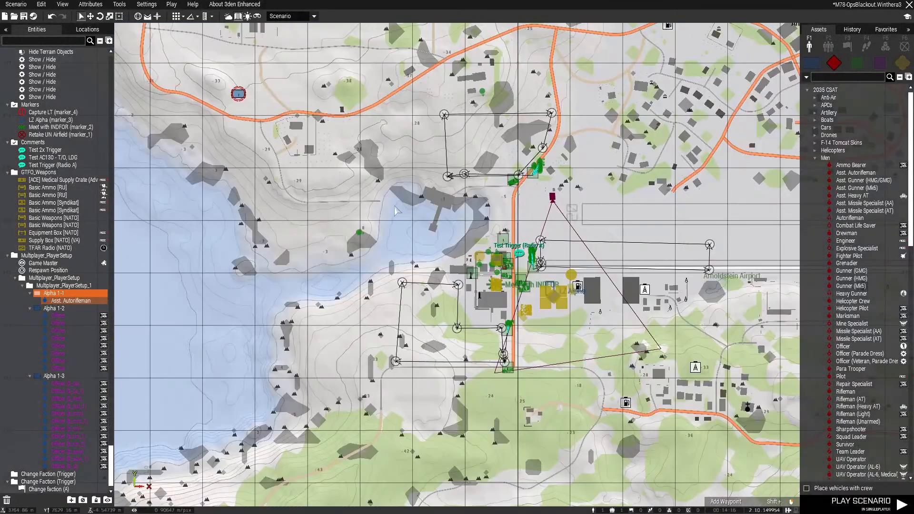
scroll(412, 206, down, 1)
click(272, 109)
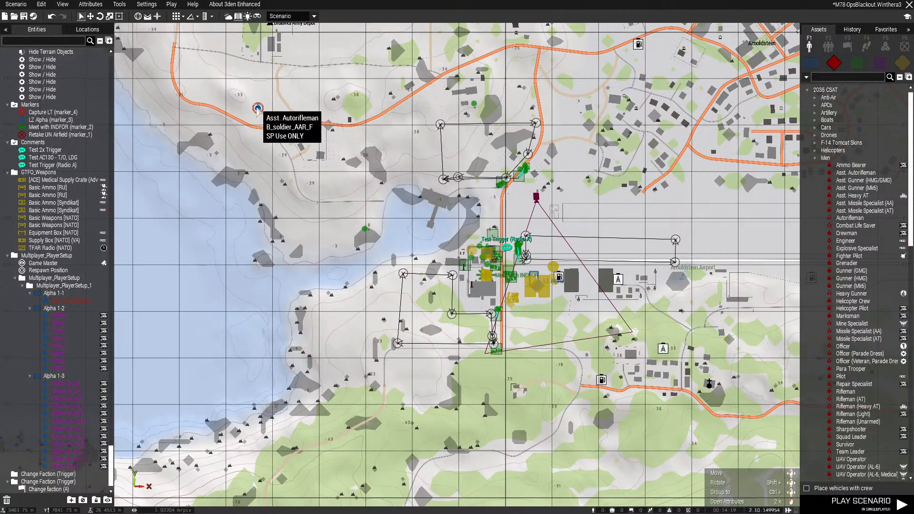
double_click(70, 301)
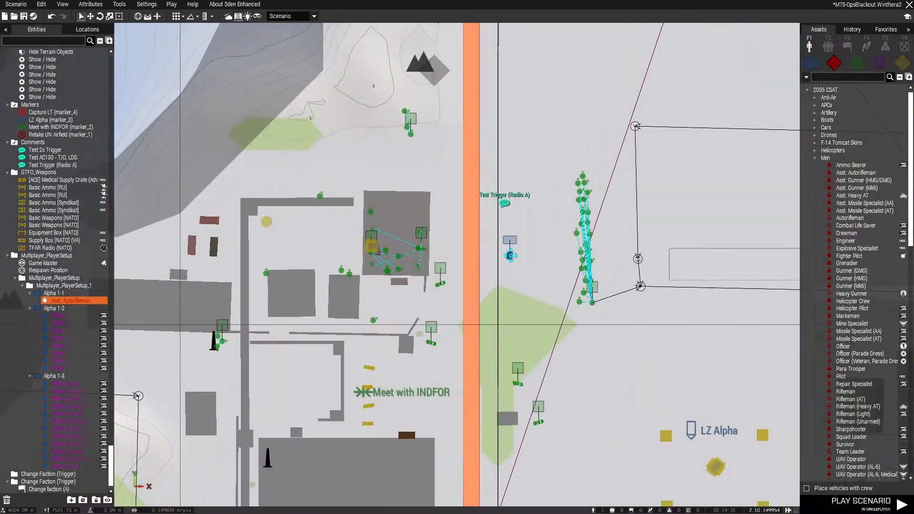
scroll(516, 307, down, 2)
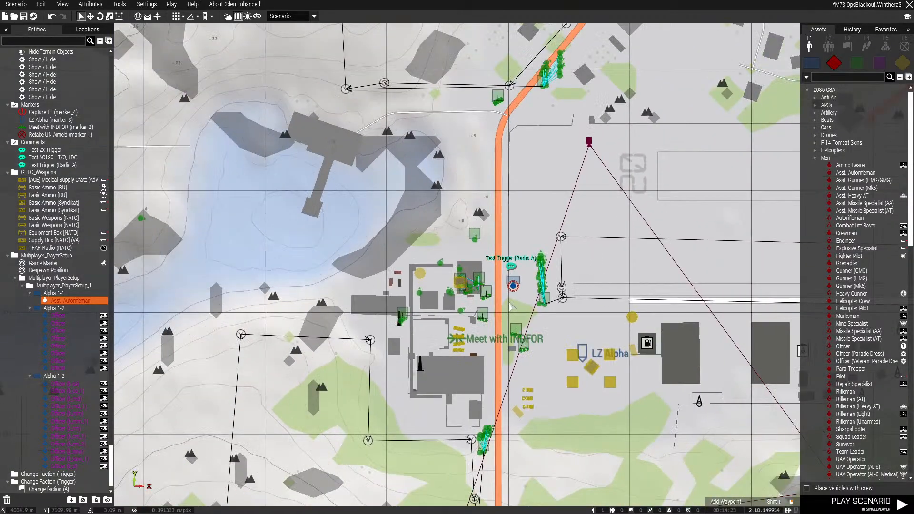
Open the Change faction (A) trigger in the compound building and review its activation, expression and timer settings
key(m)
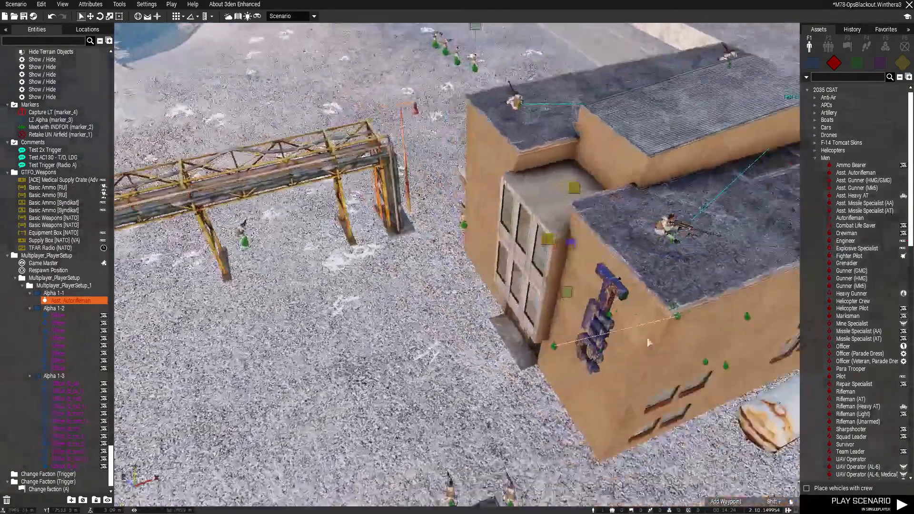
key(w)
right_drag(649, 342, 544, 244)
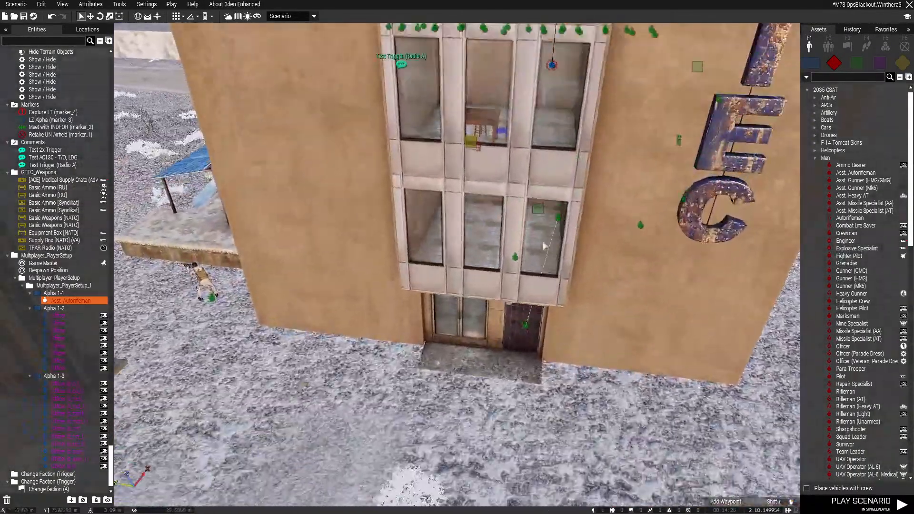
double_click(505, 131)
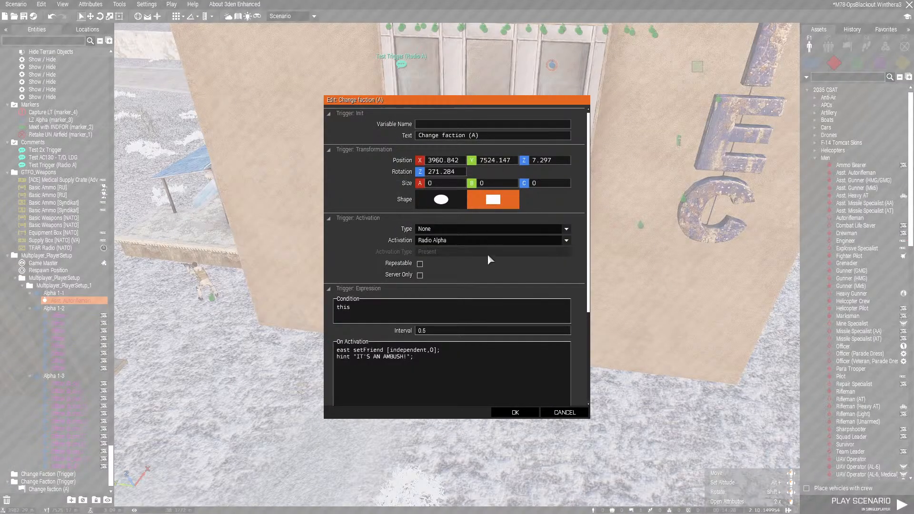
scroll(561, 274, down, 2)
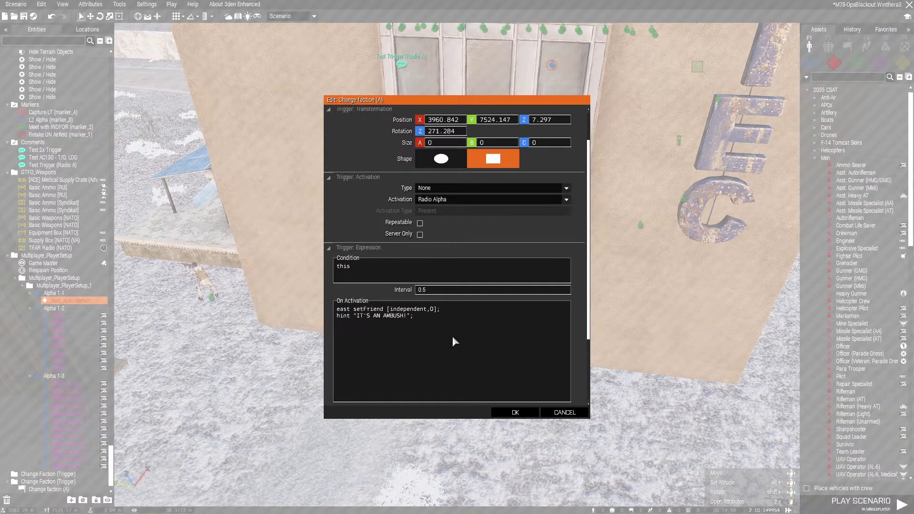
scroll(408, 318, down, 3)
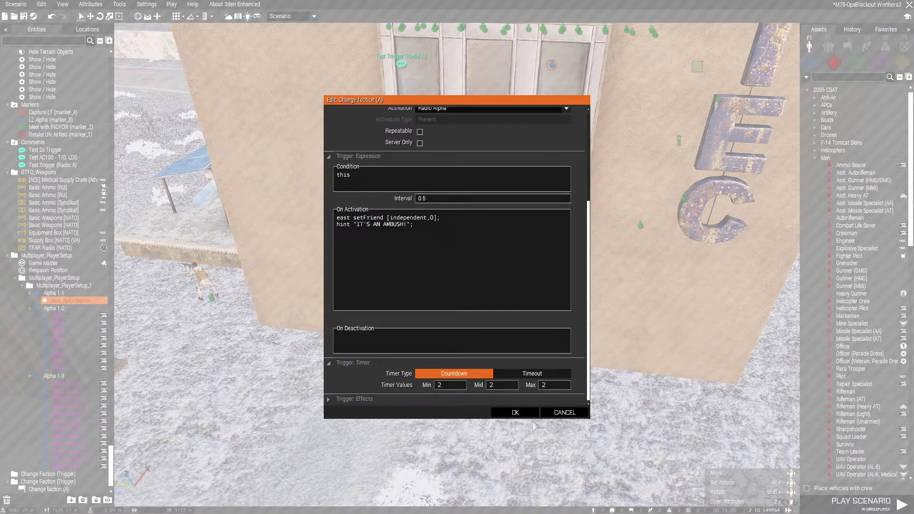
click(515, 413)
Move the Asst. Autorifleman to the open ground beside the northern helipad
key(s)
right_drag(596, 369, 448, 273)
key(d)
key(s)
key(d)
drag(448, 274, 516, 276)
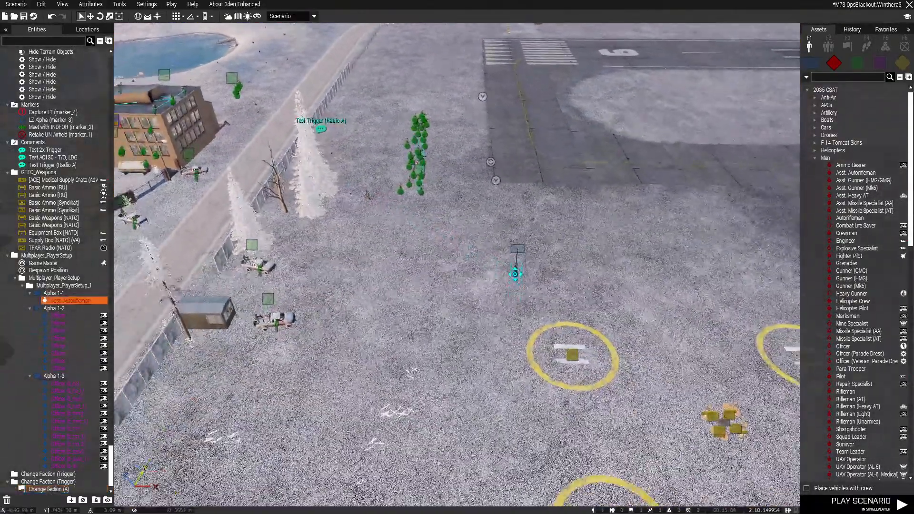
Play the scenario in singleplayer and put the character's earplugs in
click(829, 509)
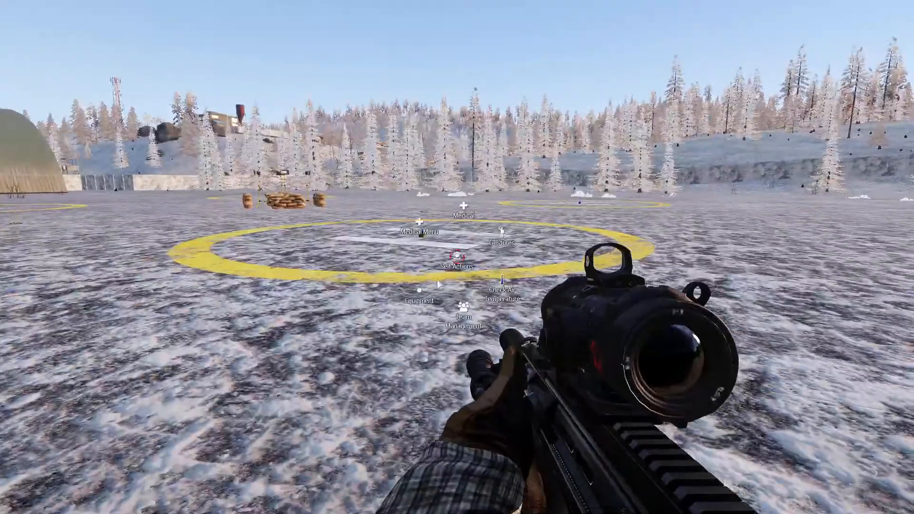
key(ctrl+super)
click(444, 341)
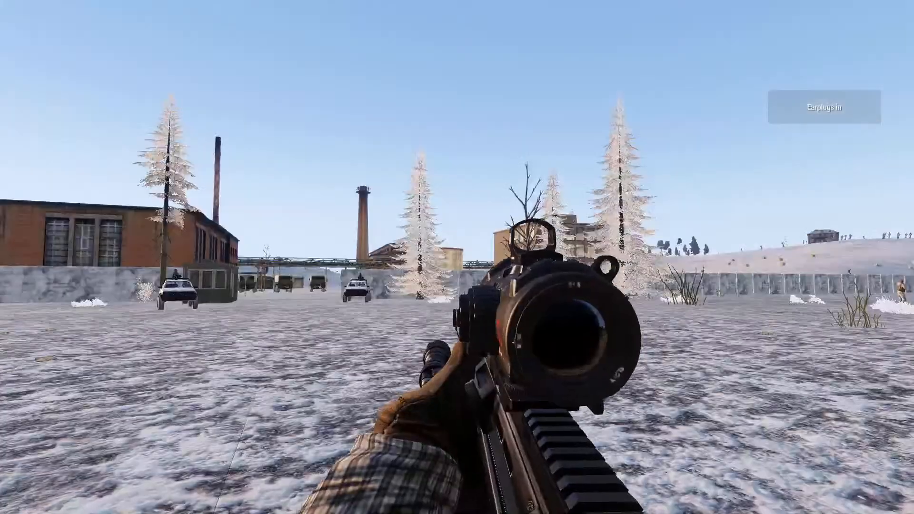
Activate the Change faction (A) trigger through the radio commands, watch the ambush play out, and return to the editor
key(BackSpace)
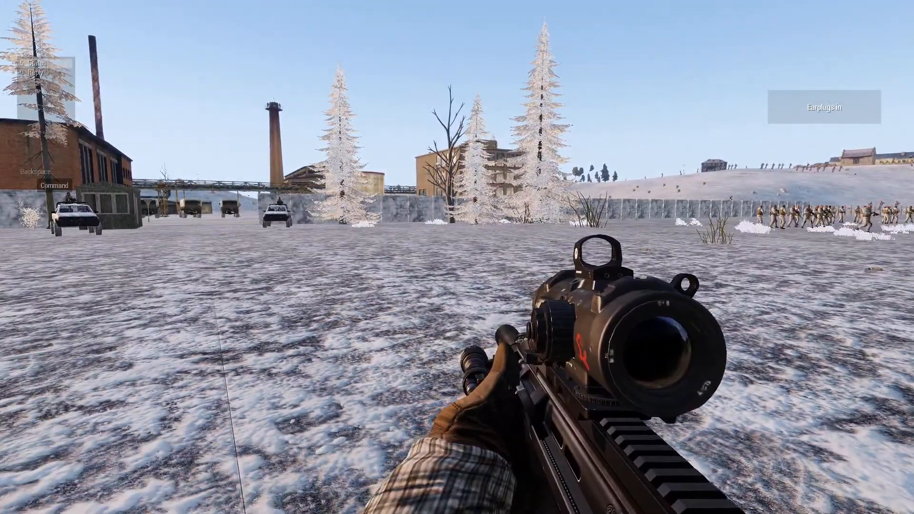
key(0)
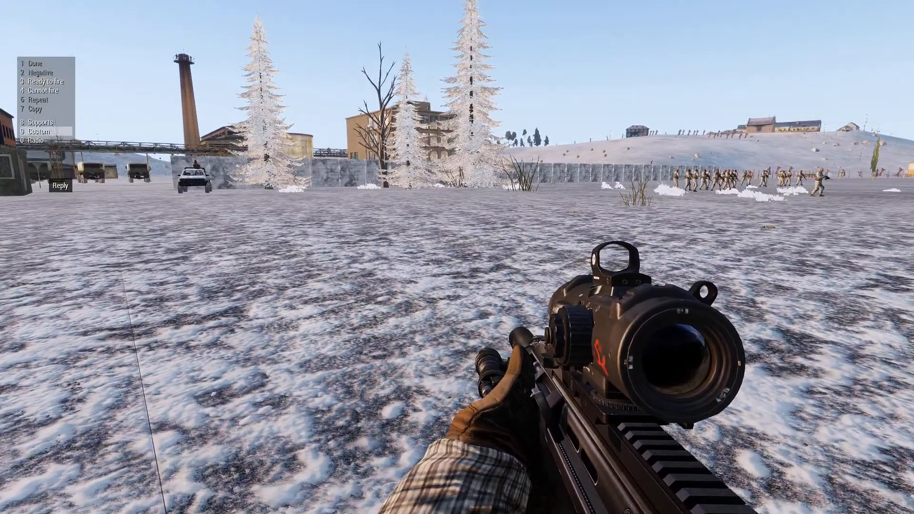
key(0)
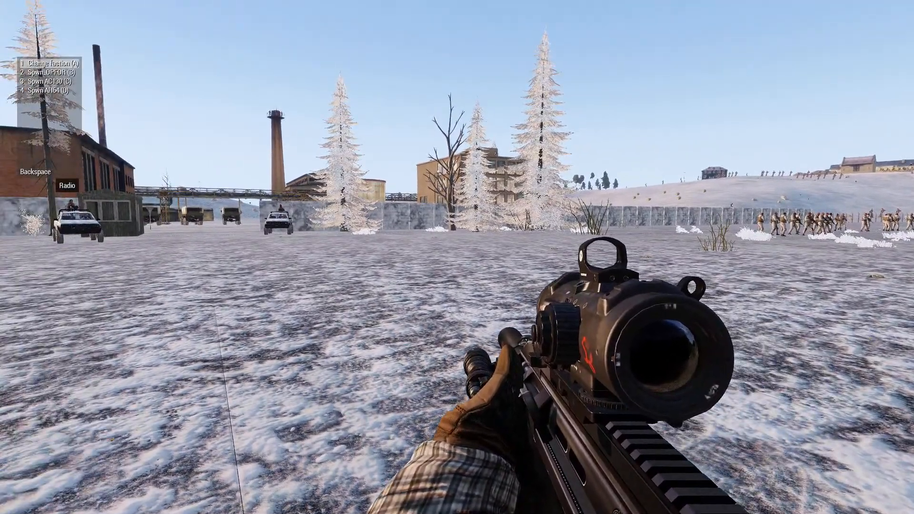
key(1)
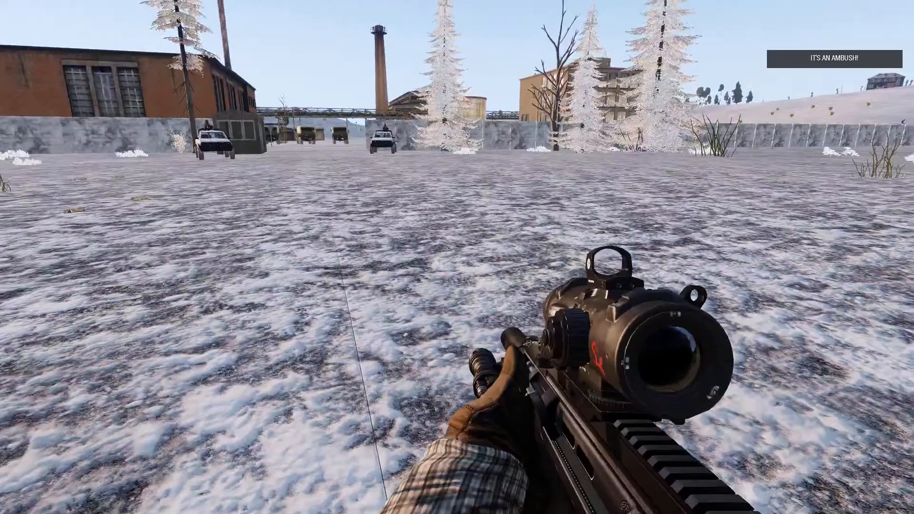
key(Escape)
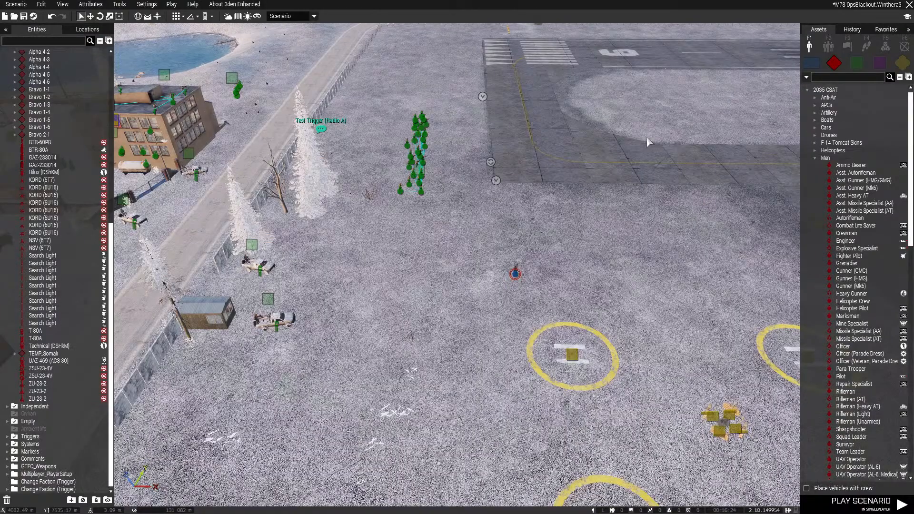
In the Change faction (A) trigger on the compound building, change the side before setFriend in On Activation to resistance and save the trigger
right_drag(624, 218, 586, 131)
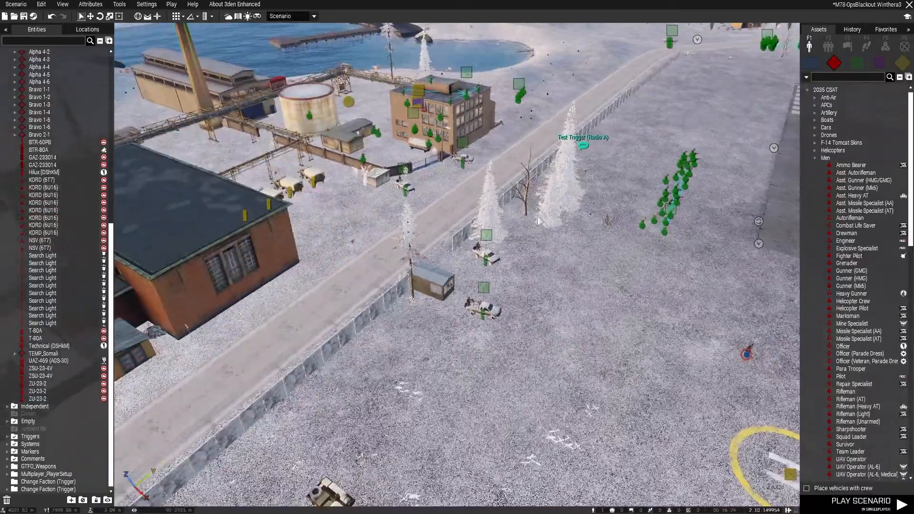
key(w)
scroll(576, 211, up, 10)
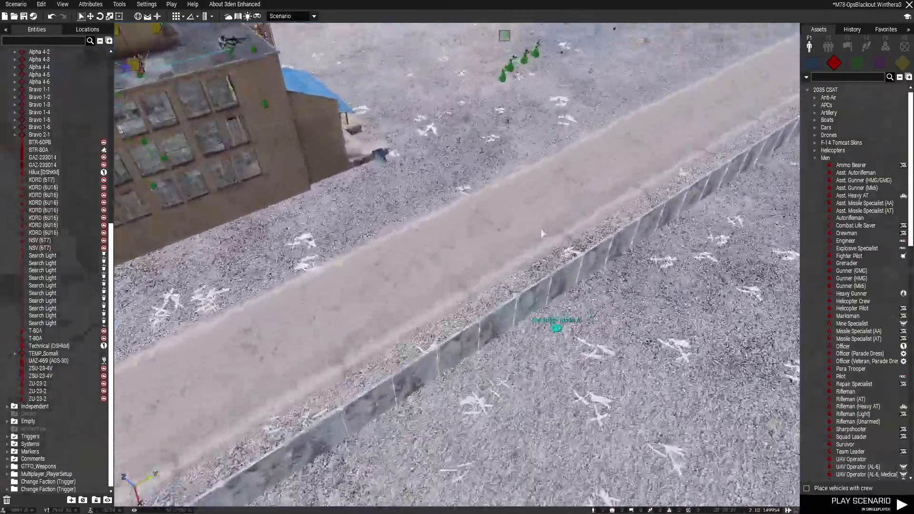
scroll(476, 260, down, 10)
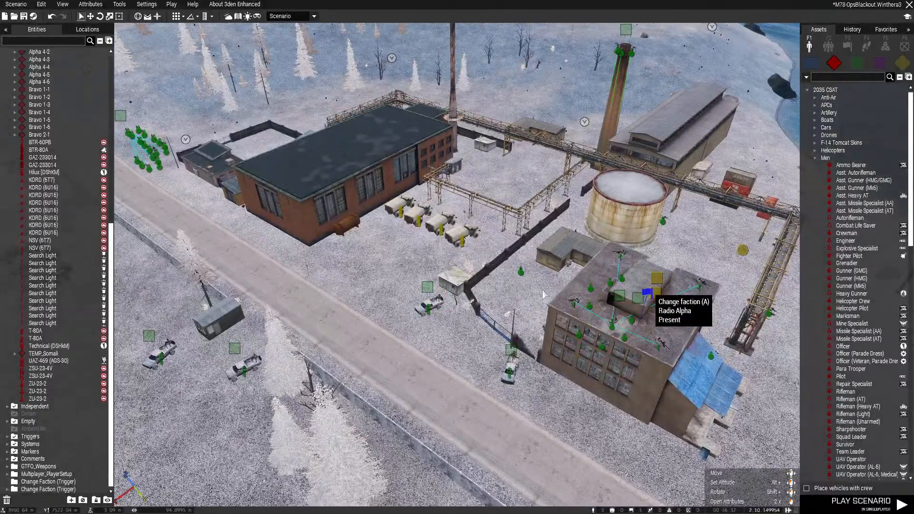
double_click(652, 292)
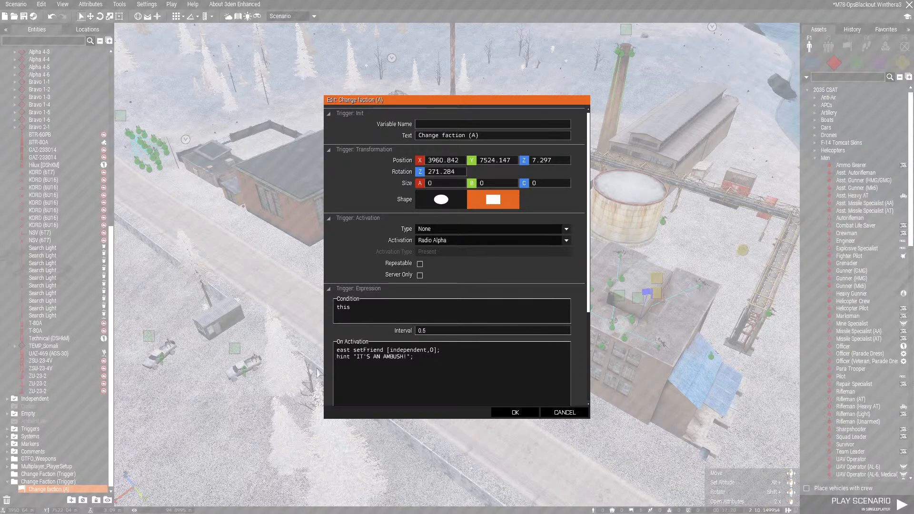
double_click(340, 350)
text(resis)
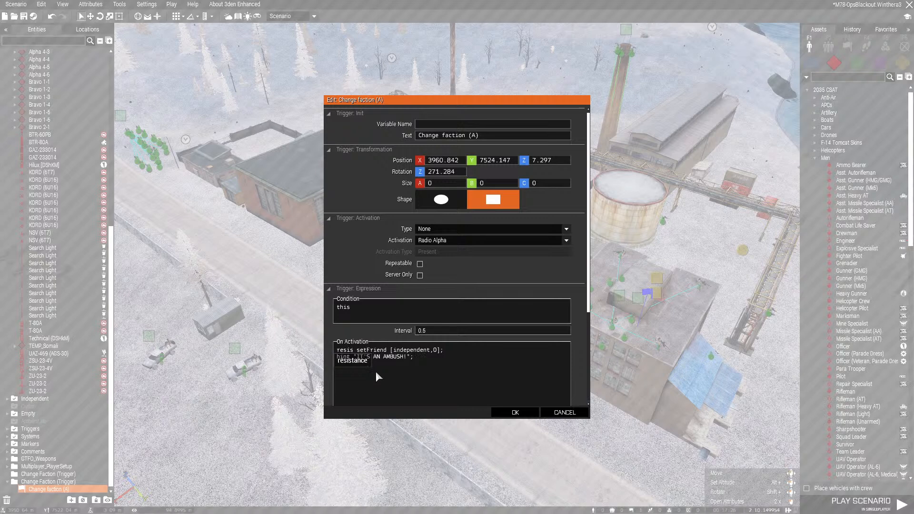
key(Tab)
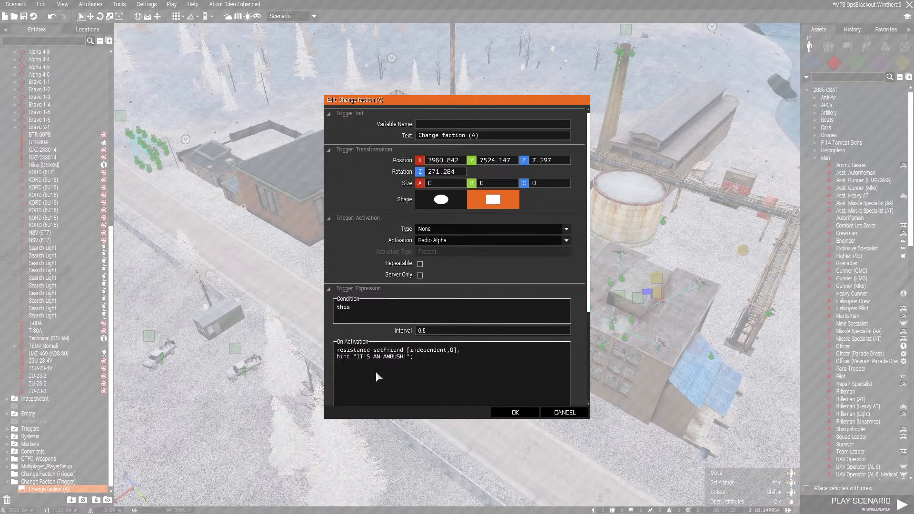
click(519, 412)
Move the Asst. Autorifleman to the open ground between the trees behind the compound building, near the elevated pipeline
right_drag(518, 339, 327, 362)
key(s)
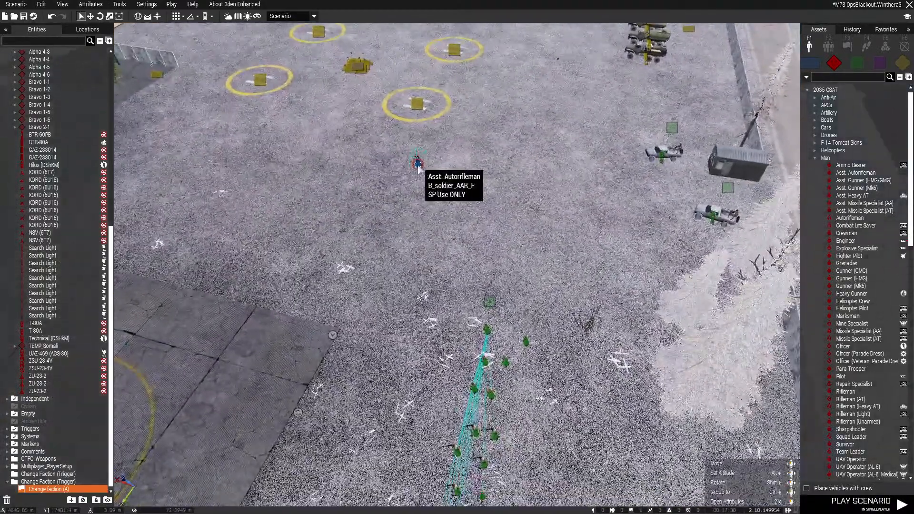
key(s)
drag(418, 160, 428, 258)
key(d)
key(d)
key(s)
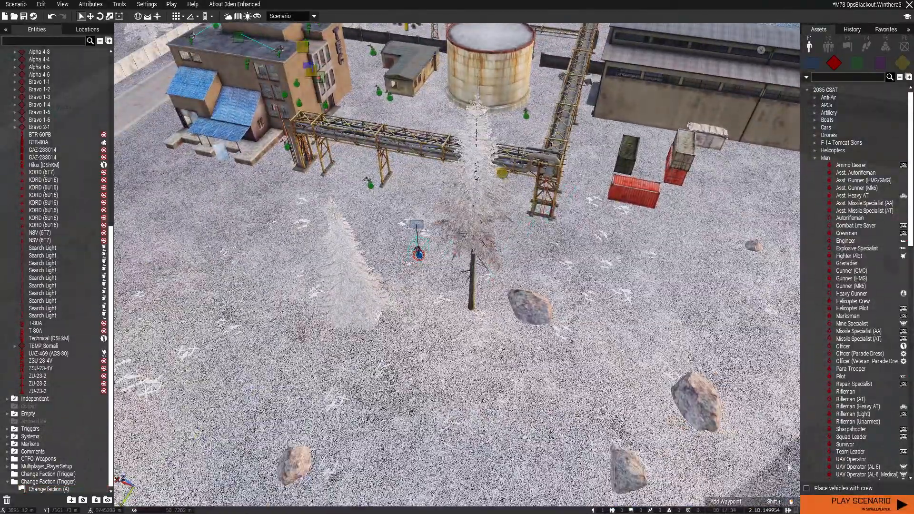
Play the scenario in singleplayer and set off Change faction (A) through the radio commands
click(861, 503)
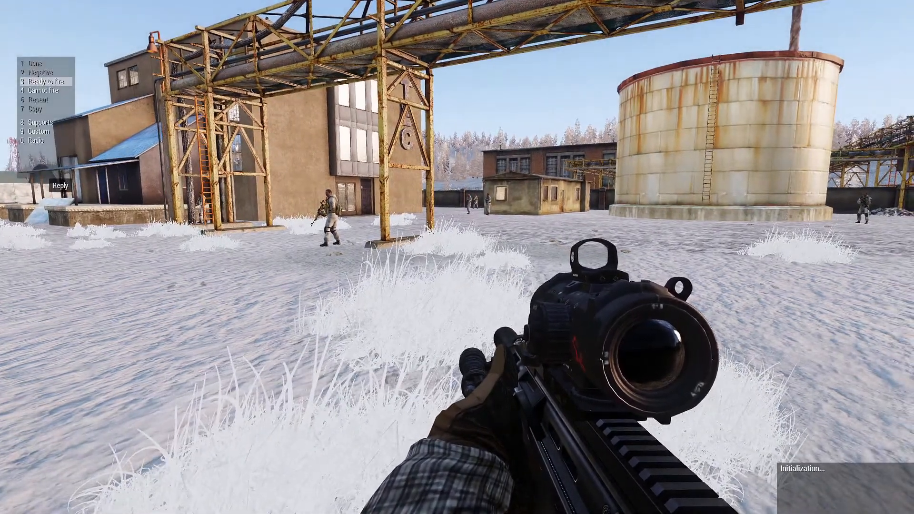
key(0)
key(0)
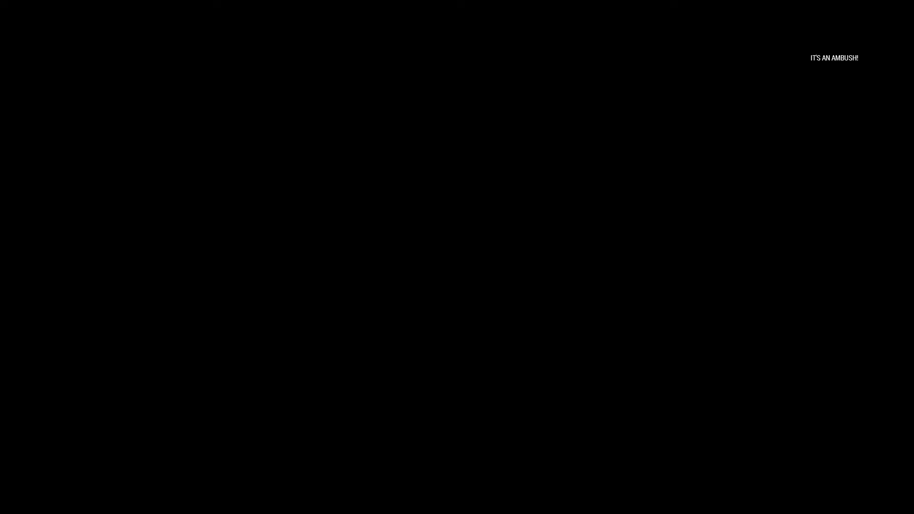
Abort the mission and continue past the debriefing back to the editor
key(Escape)
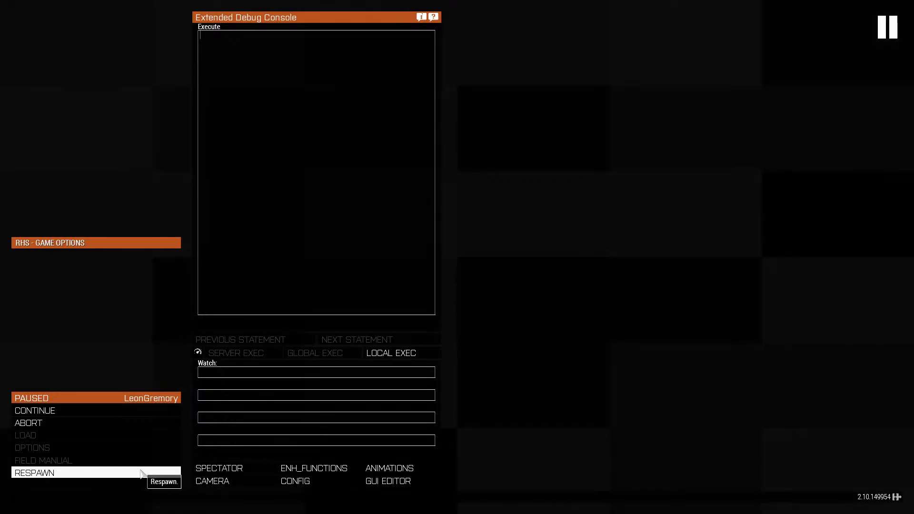
click(146, 425)
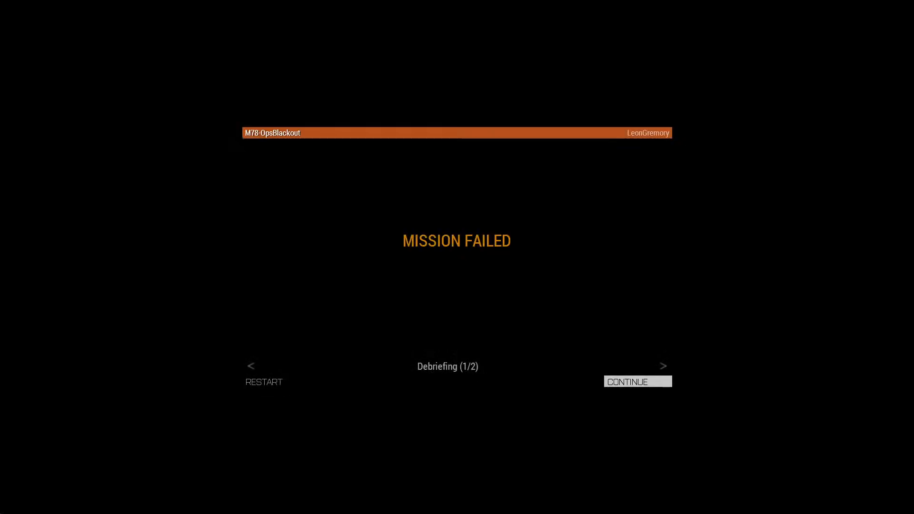
click(611, 381)
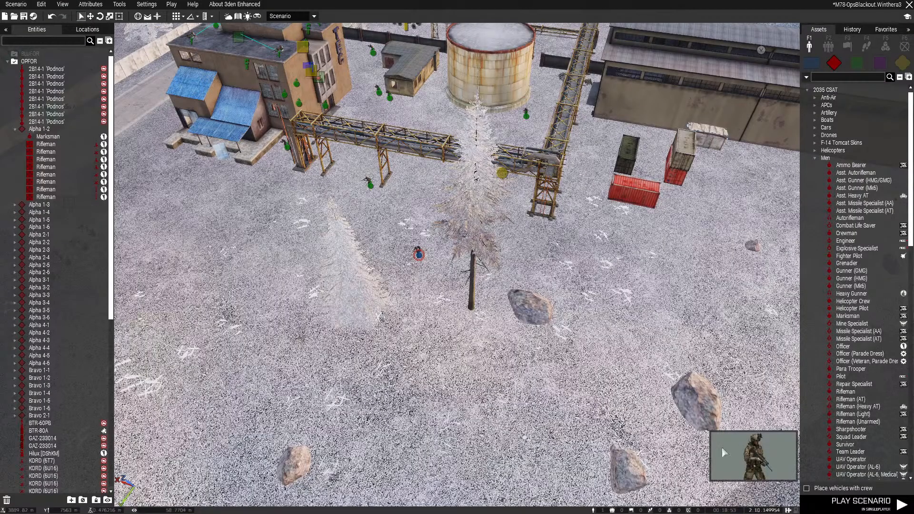
Save the scenario and create a new scenario on the Virtual Reality terrain
key(ctrl+s)
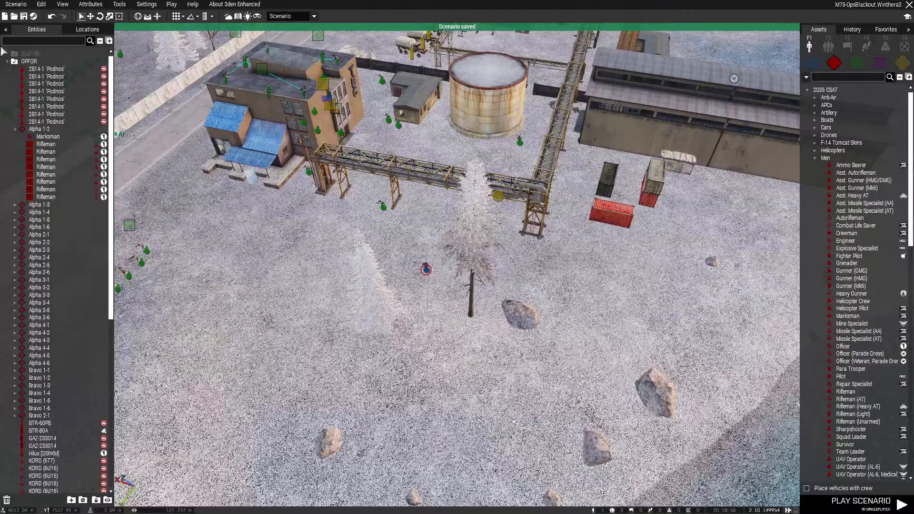
click(14, 5)
click(19, 14)
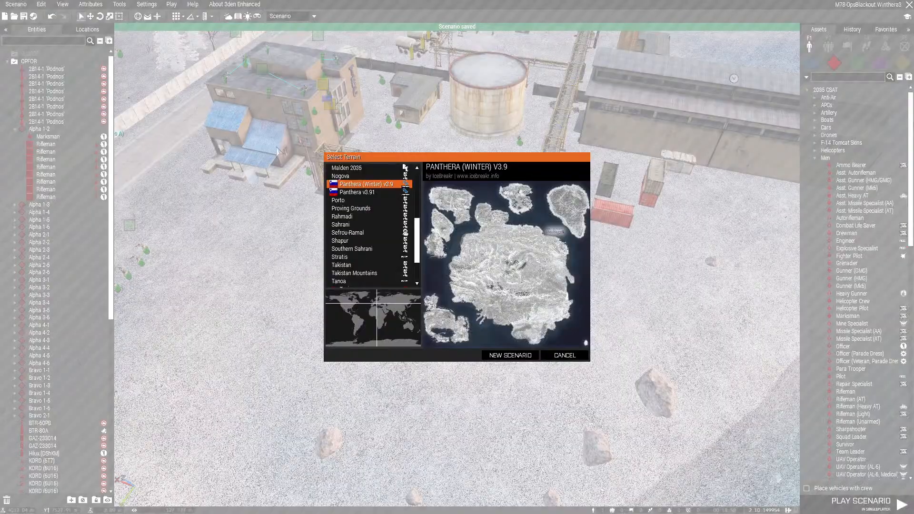
scroll(392, 234, down, 3)
click(352, 273)
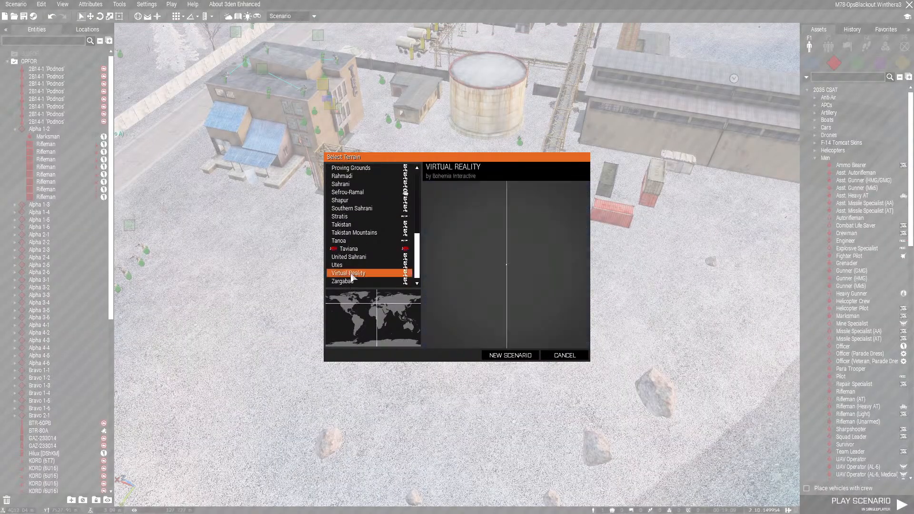
click(518, 357)
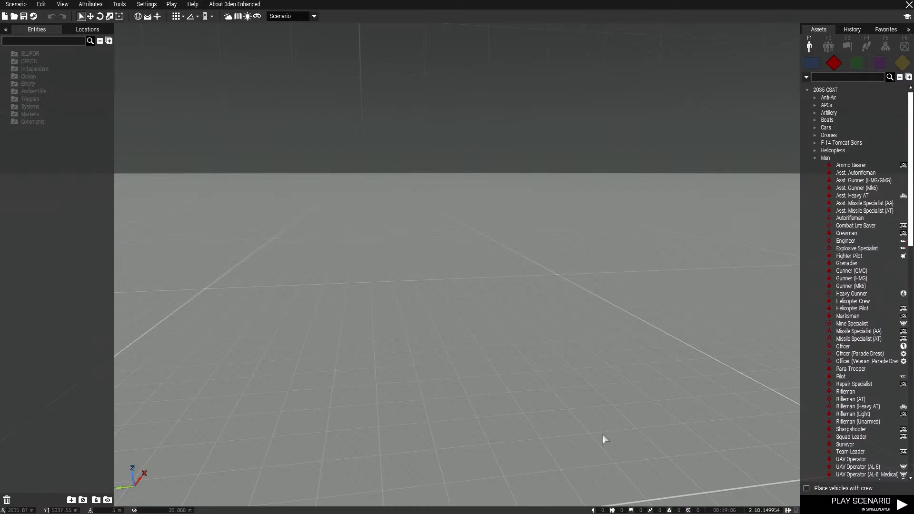
Browse the Independent units down to the Men category of the PMC Wagner (Winter) faction
right_drag(597, 236, 593, 270)
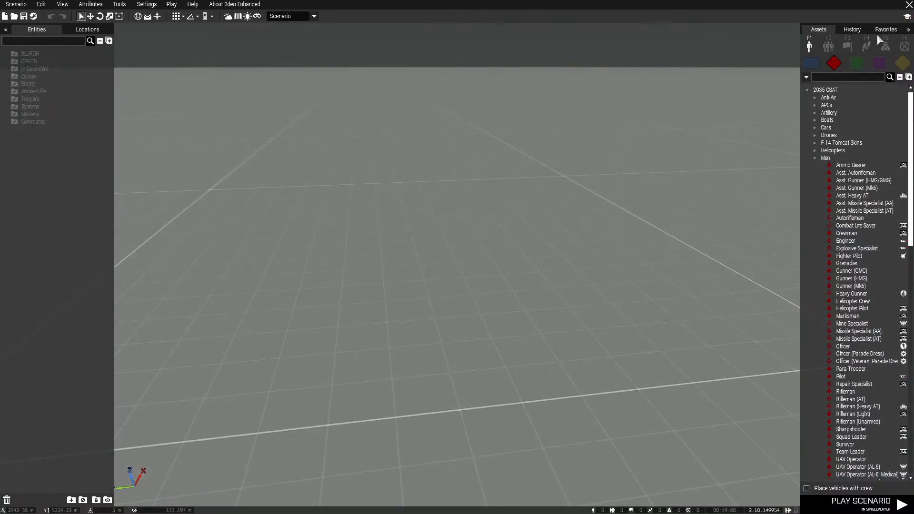
click(857, 63)
click(899, 76)
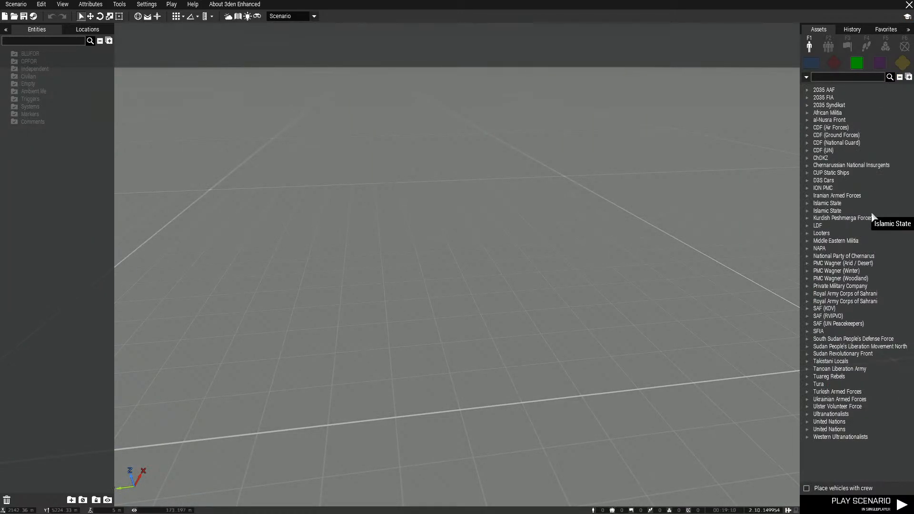
click(807, 271)
click(815, 293)
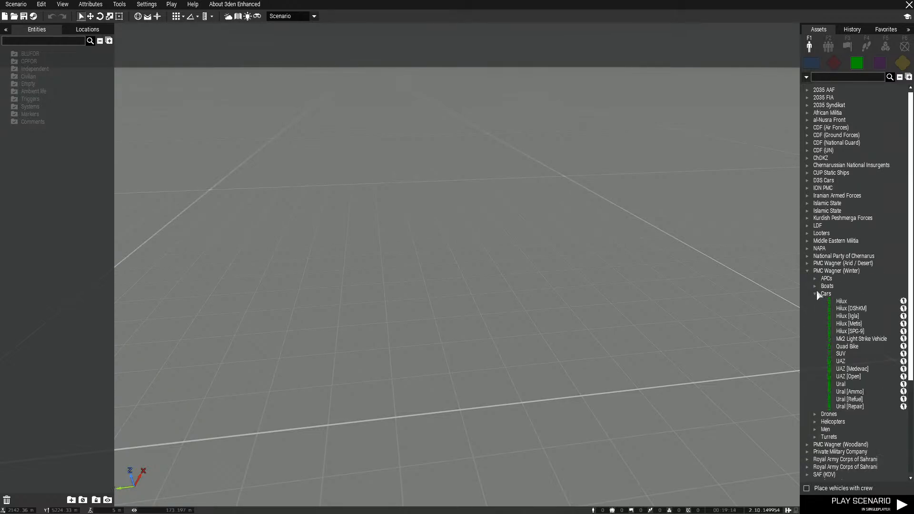
click(815, 294)
click(817, 316)
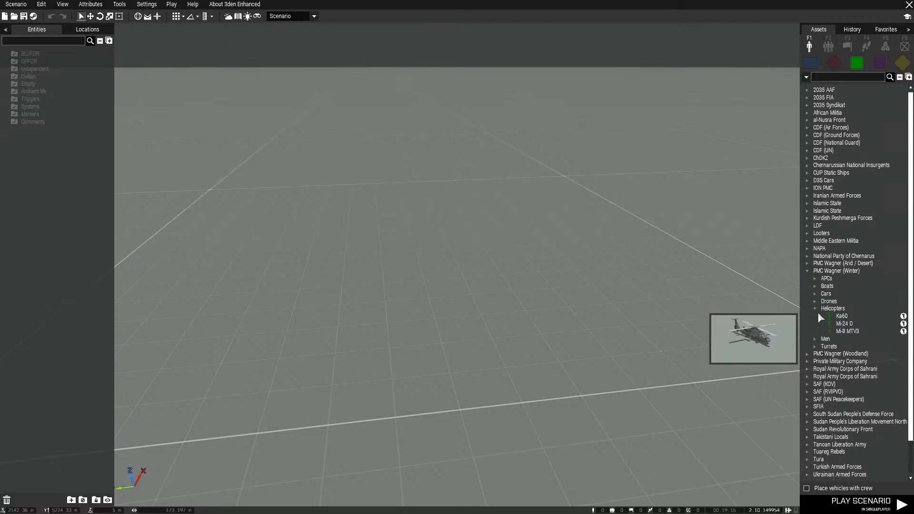
click(817, 315)
click(815, 317)
click(848, 324)
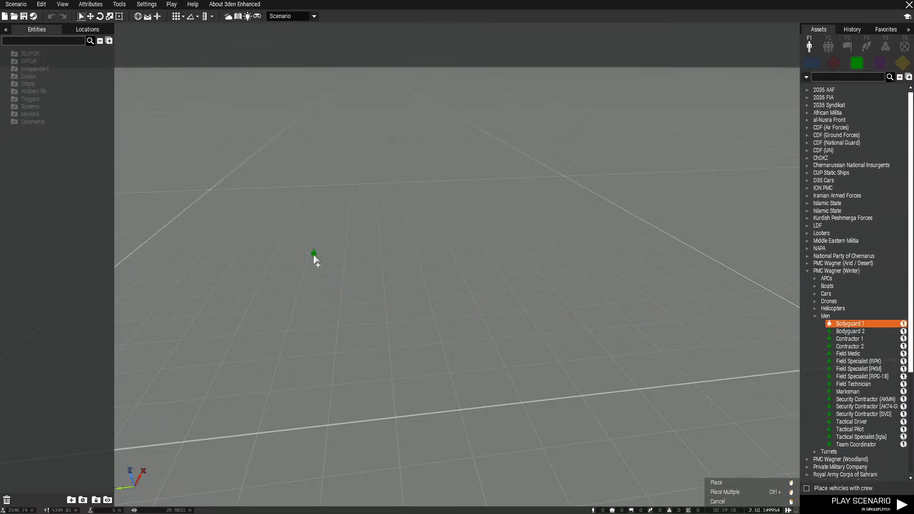
click(313, 253)
ctrl+click(518, 237)
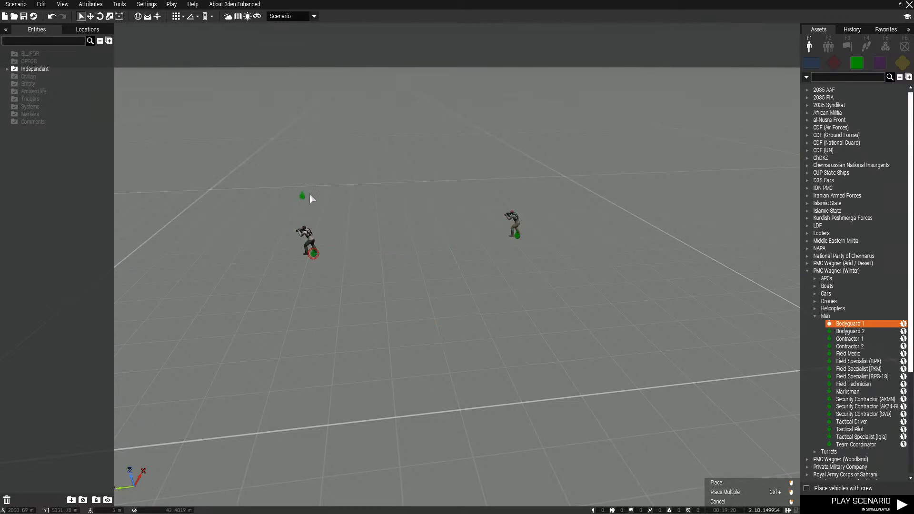
right_drag(309, 194, 317, 226)
right_click(318, 226)
drag(210, 188, 575, 336)
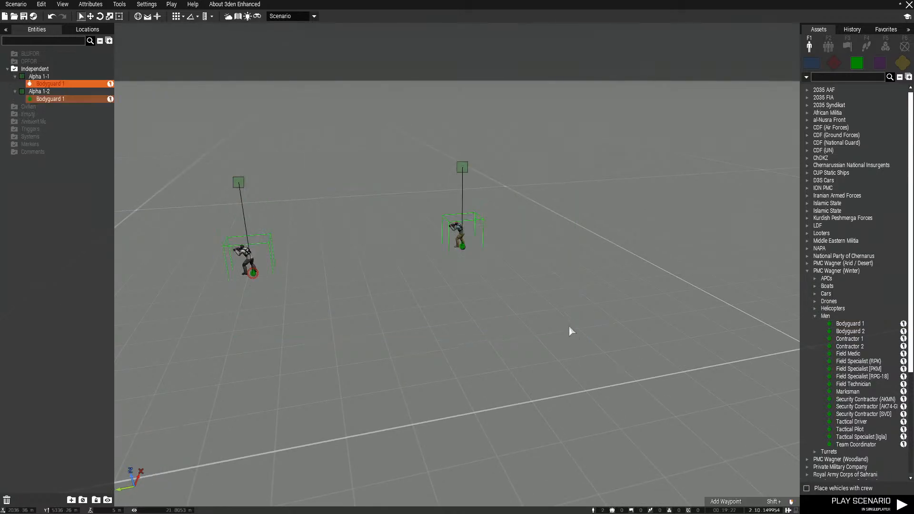
key(Delete)
Place the custom Blank_Soldier composition on the empty grid and reposition its soldier in the foreground
click(847, 46)
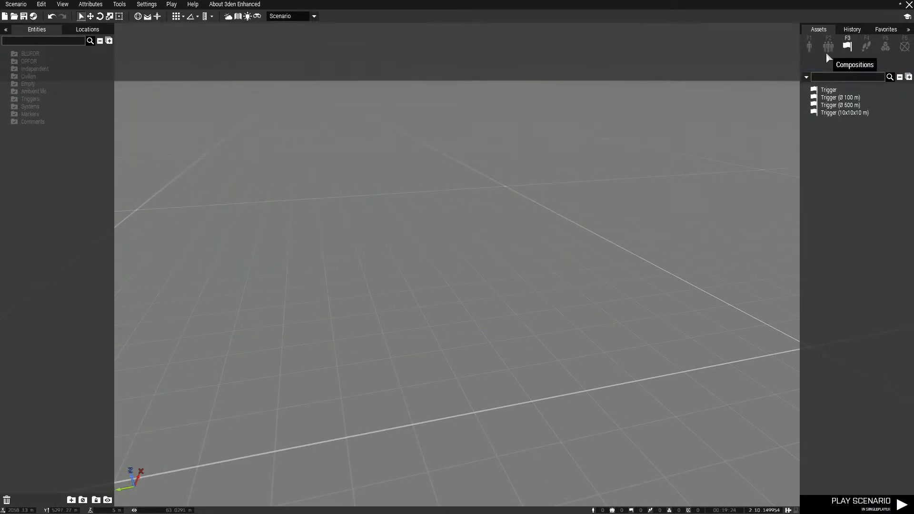
click(827, 51)
right_drag(726, 124, 640, 187)
scroll(641, 189, down, 3)
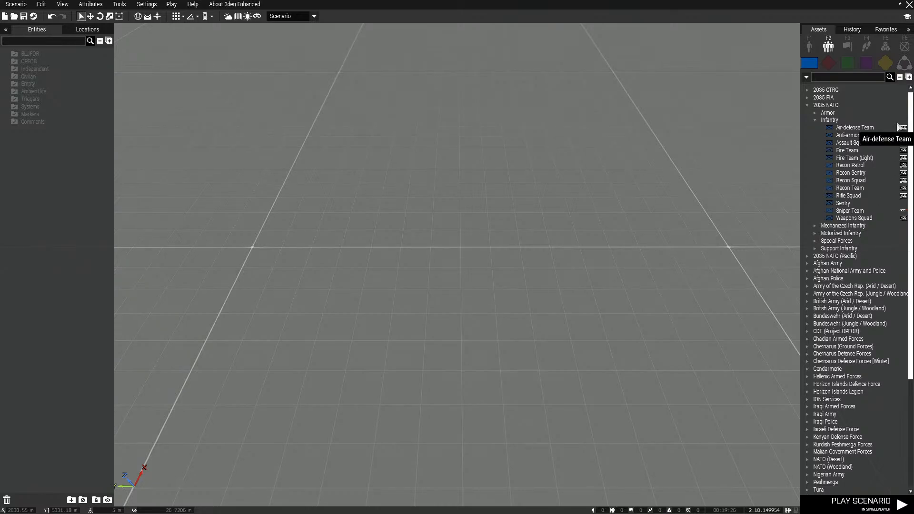
click(904, 62)
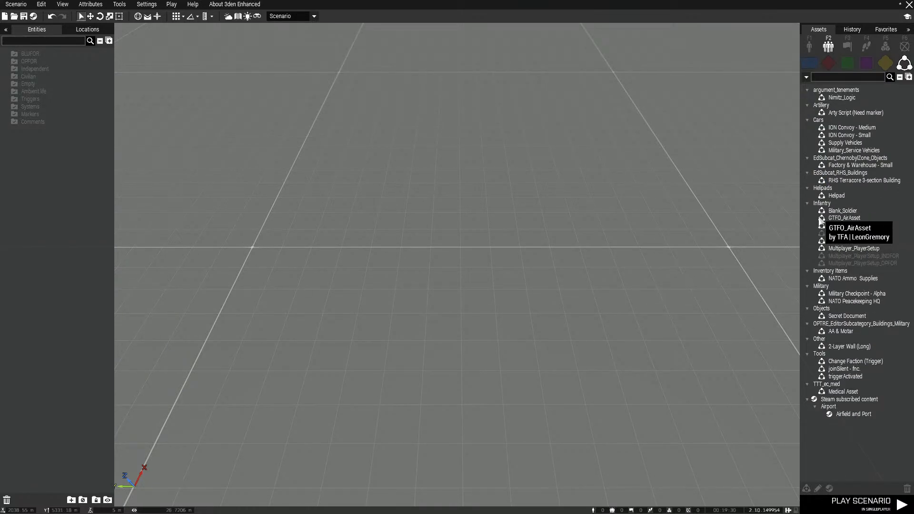
drag(842, 210, 581, 269)
click(707, 160)
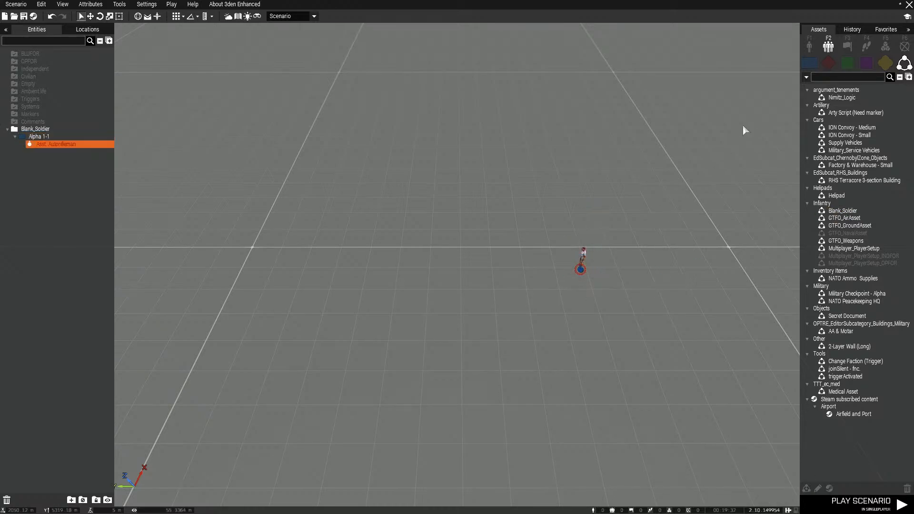
right_drag(742, 124, 771, 97)
drag(540, 312, 495, 393)
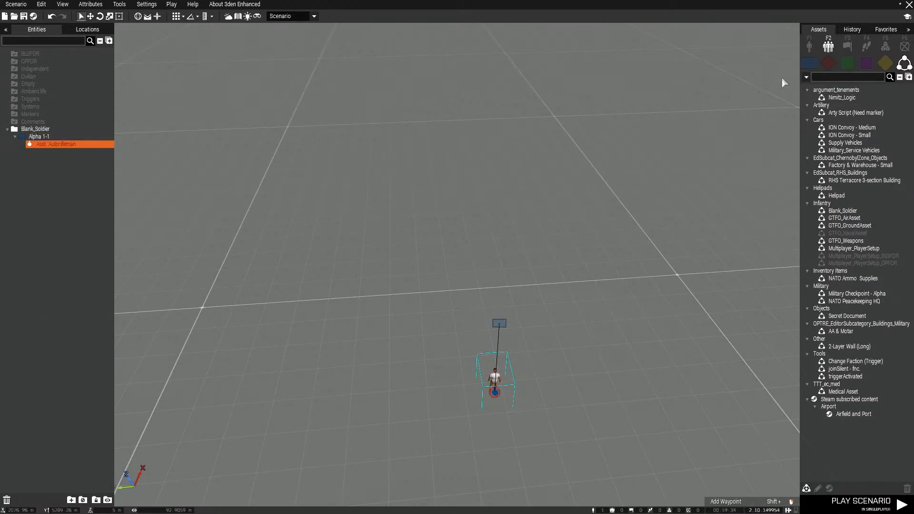
Place four Independent Bodyguard 2 units from PMC Wagner (Winter) spread out on the grid beyond the player soldier
click(810, 46)
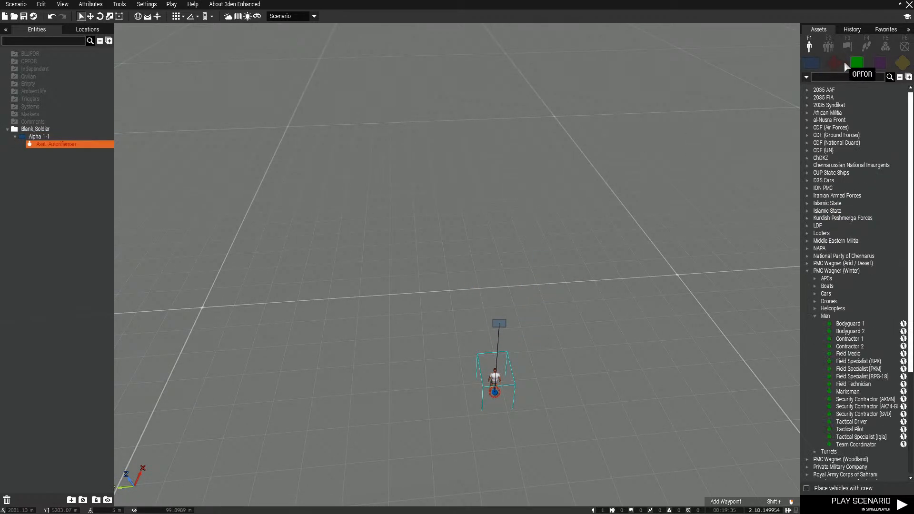
click(850, 331)
click(282, 147)
click(608, 132)
click(434, 44)
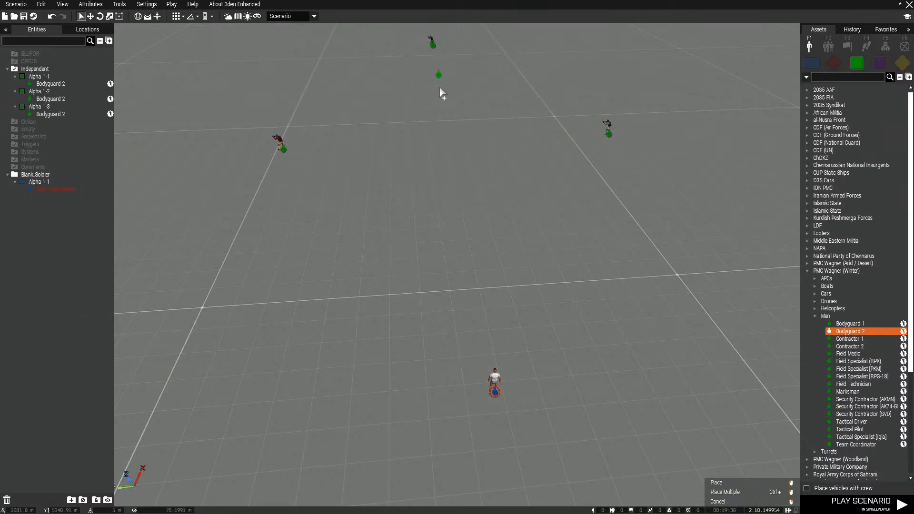
click(461, 200)
right_click(537, 172)
Move the player soldier farther away from the four bodyguards, near a major grid line crossing
scroll(537, 174, down, 2)
scroll(537, 171, down, 4)
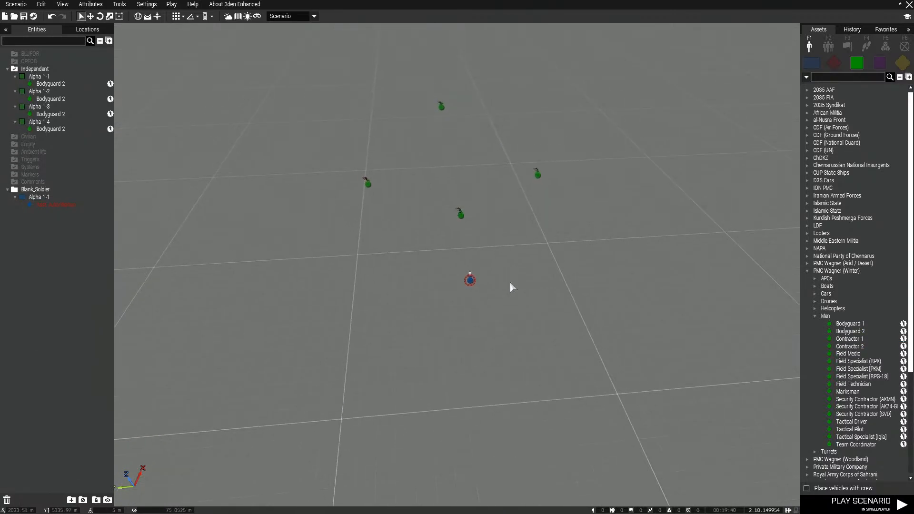
drag(468, 251, 386, 364)
click(490, 329)
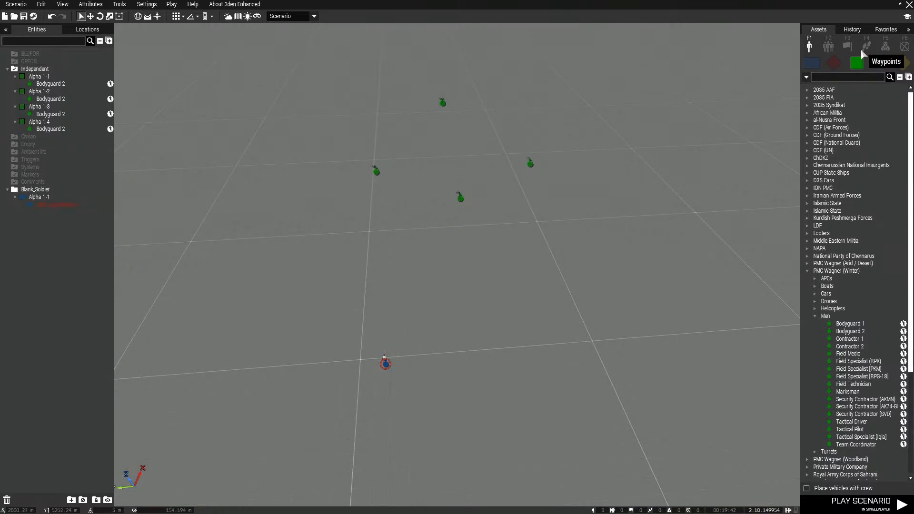
Place the custom Change Faction (Trigger) composition on the grid between the soldier and the bodyguards
key(F3)
click(828, 47)
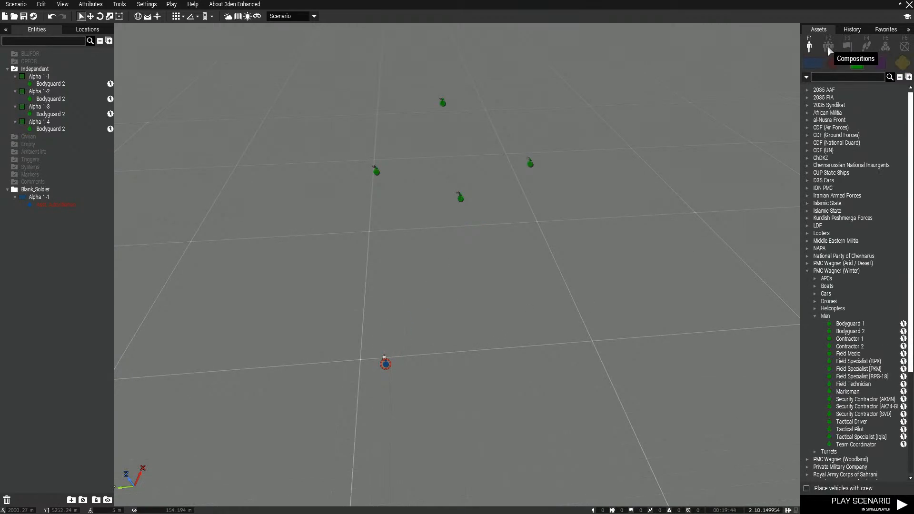
click(905, 63)
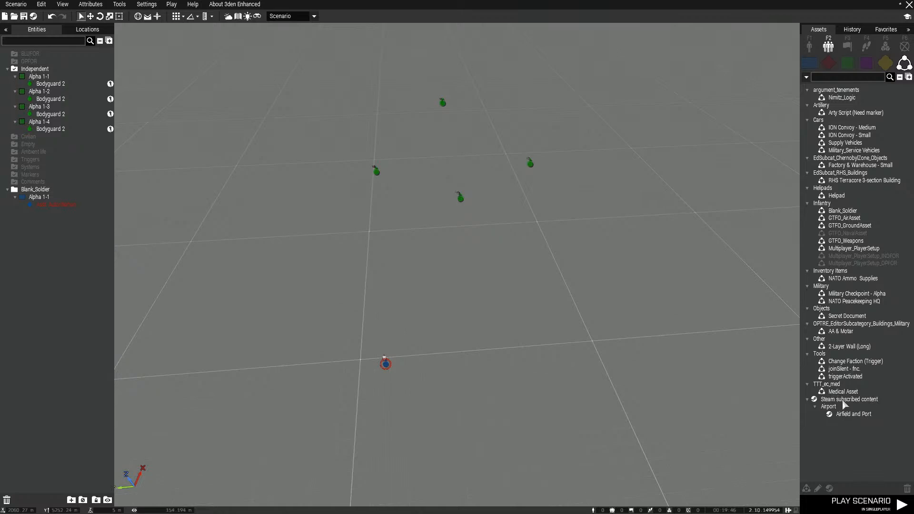
click(848, 361)
click(551, 306)
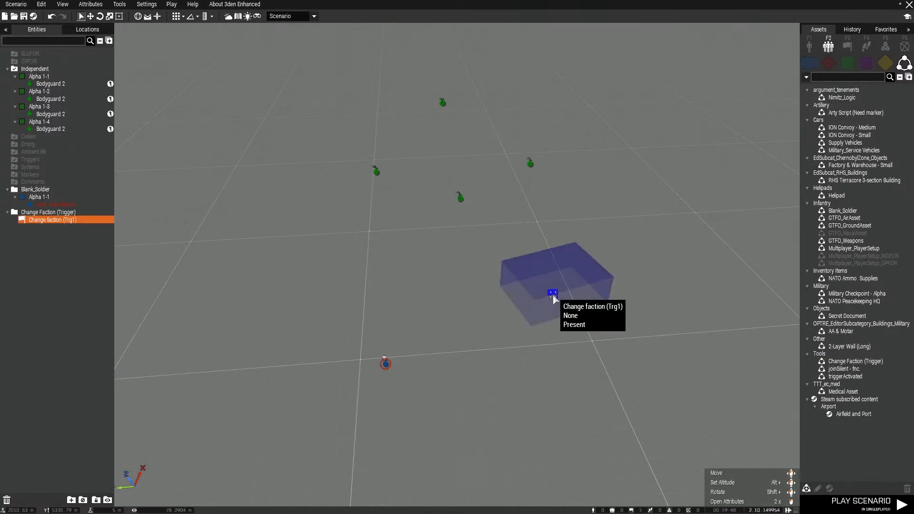
Set the Change faction trigger's size to 0 on all axes and its condition to "this"
double_click(552, 293)
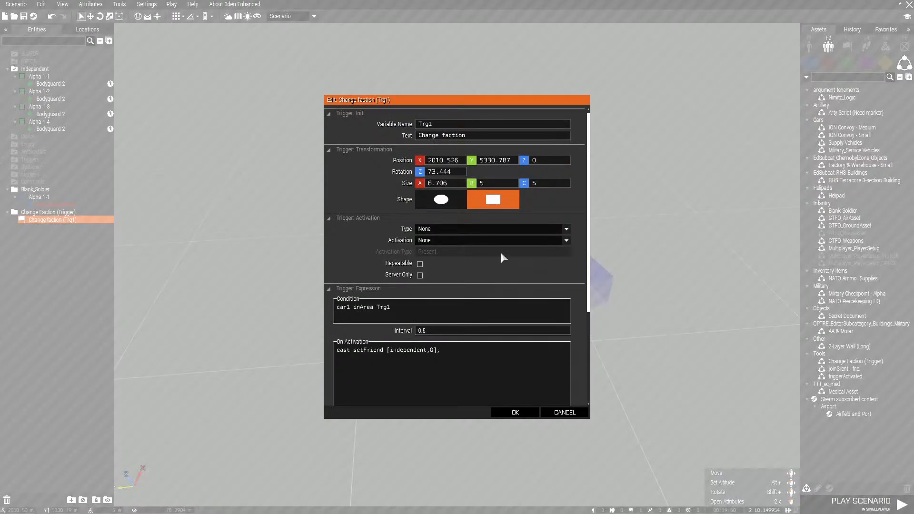
text(0)
click(482, 184)
key(BackSpace)
text(0)
drag(408, 309, 296, 316)
text(this)
Change the trigger's On Activation code to "west setFriend [independent,0];", after trying resistance as the first side
scroll(378, 358, down, 1)
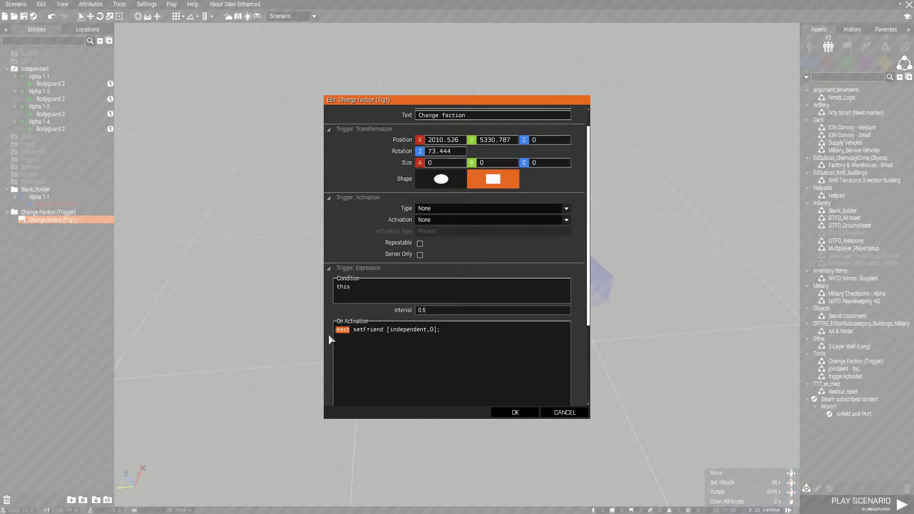
text(resistance)
scroll(477, 342, down, 5)
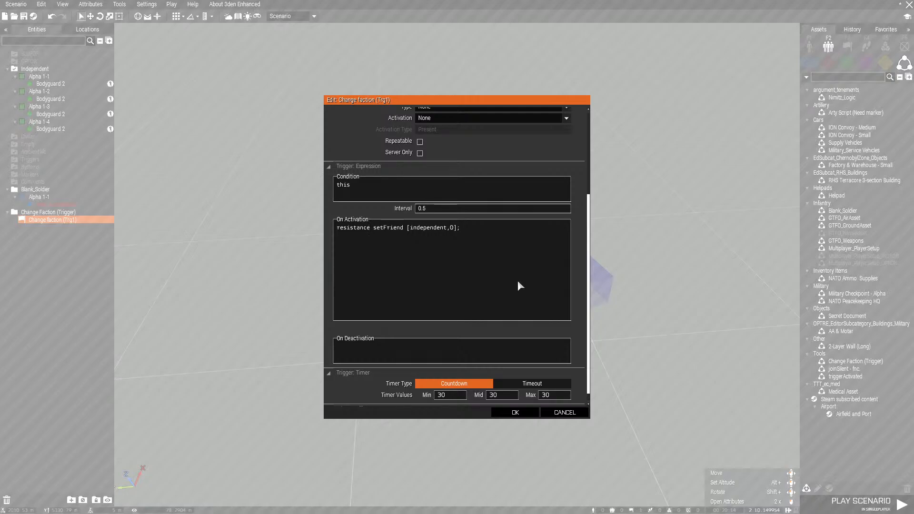
key(ctrl+shift+Left)
text(west)
Examine the parts of the On Activation line: the first side, setFriend, the second side and the friendship value
drag(353, 230, 330, 229)
drag(354, 230, 427, 228)
double_click(431, 227)
drag(339, 230, 456, 223)
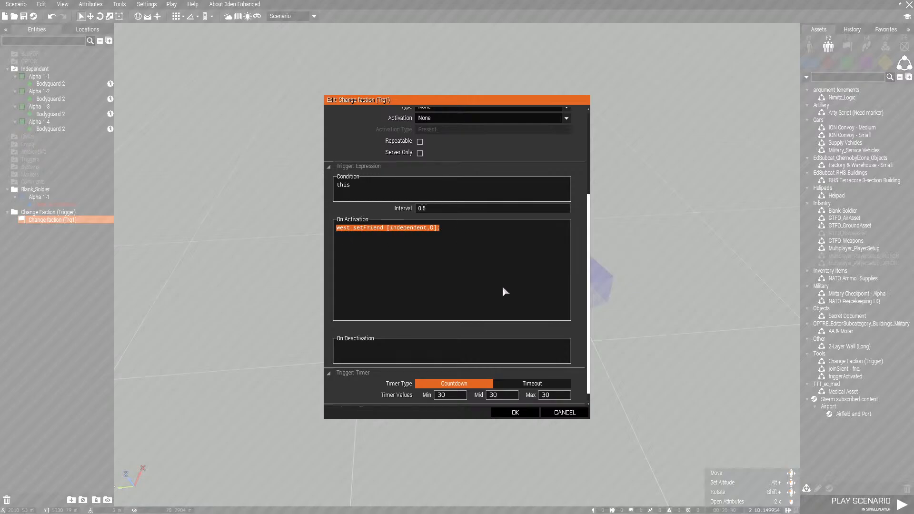
click(461, 229)
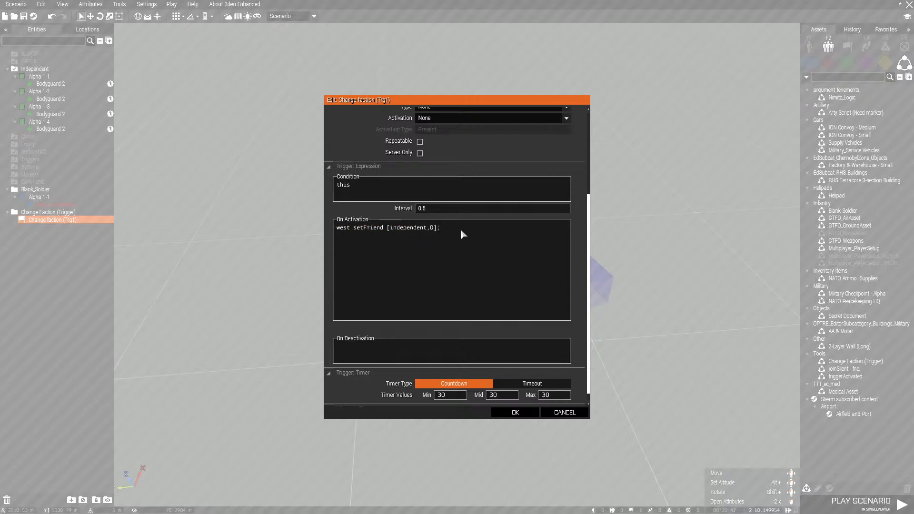
double_click(343, 229)
drag(355, 230, 388, 231)
click(390, 229)
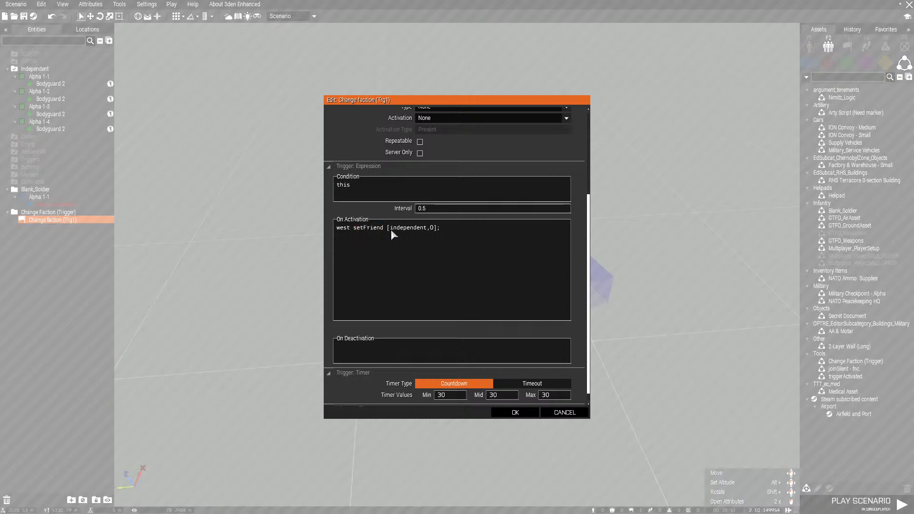
double_click(432, 228)
Set the trigger's countdown timer values to 0 and confirm the trigger attributes
text(0)
text(0)
key(Tab)
text(0)
key(Tab)
text(0)
click(515, 412)
click(412, 381)
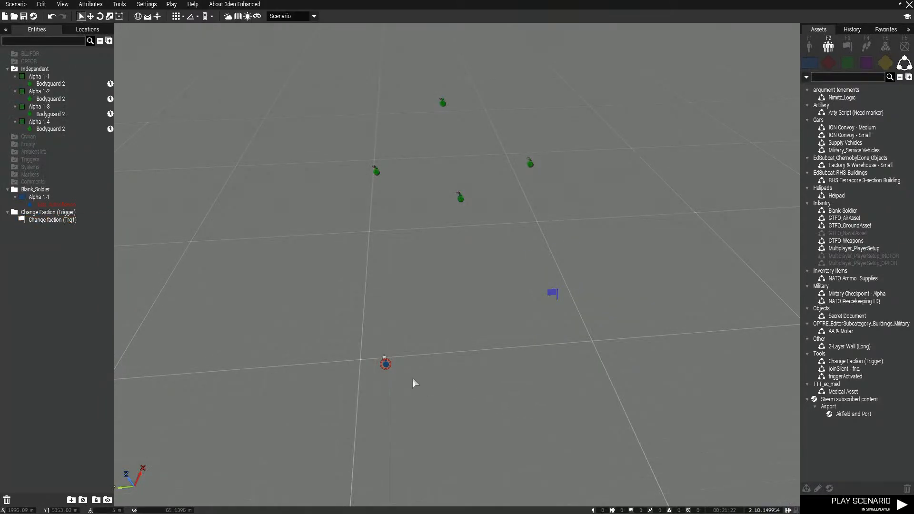
Move the player soldier slightly farther back and play the scenario in singleplayer
drag(388, 365, 369, 373)
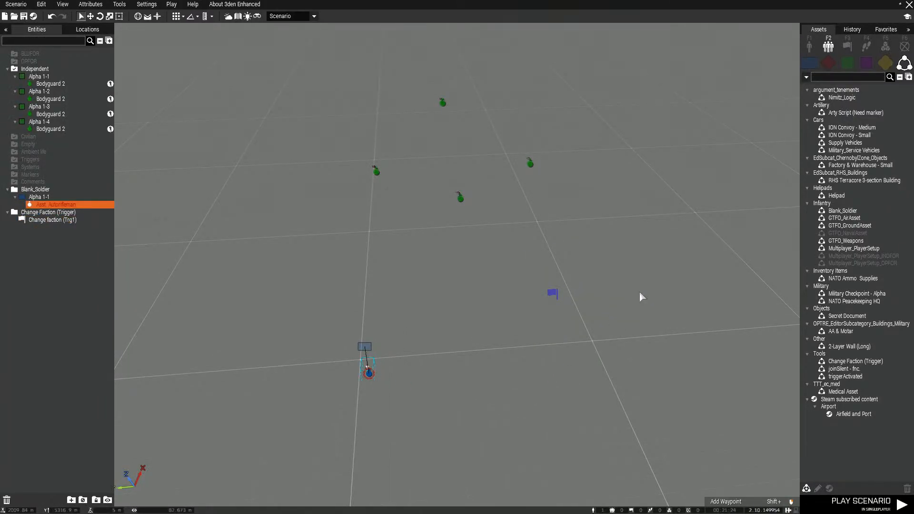
click(836, 502)
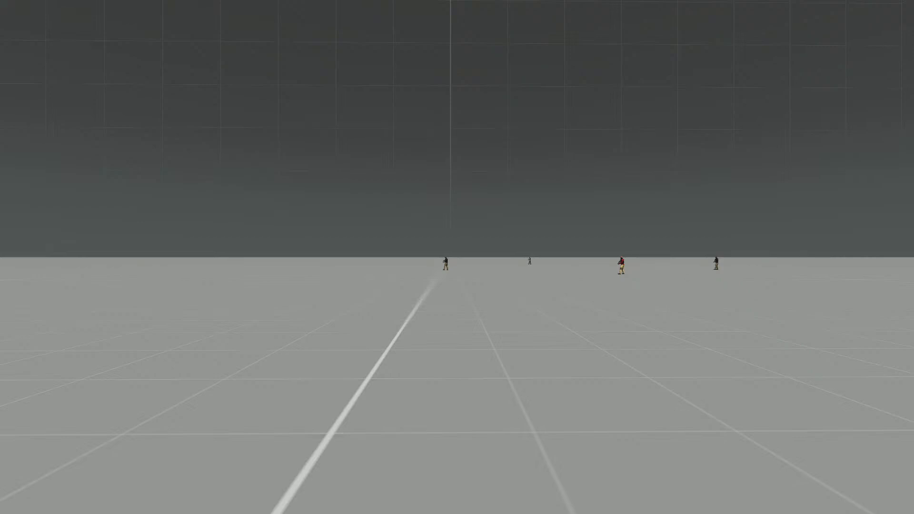
Check the Reply command menu for an available Radio or Custom option, then return to the editor
scroll(457, 257, down, 1)
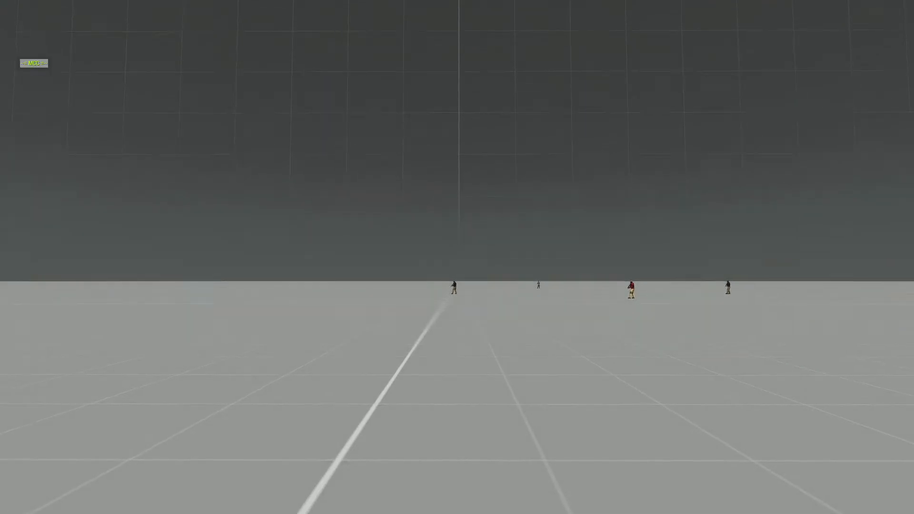
key(BackSpace)
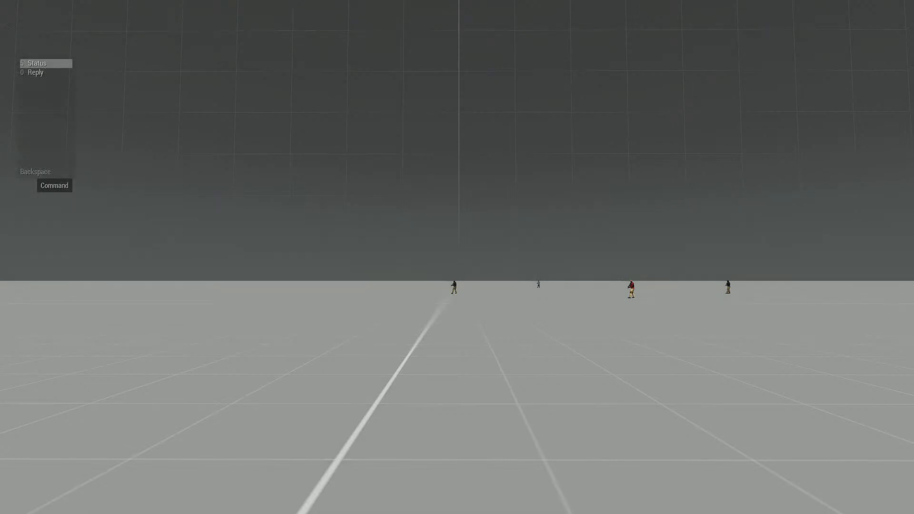
scroll(457, 257, down, 1)
key(0)
scroll(457, 257, down, 3)
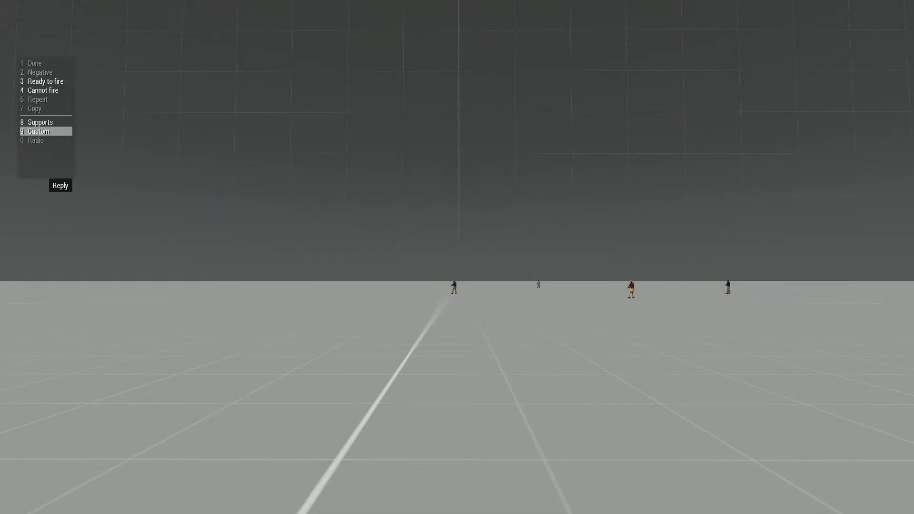
key(9)
key(BackSpace)
key(BackSpace)
key(BackSpace)
key(BackSpace)
scroll(457, 257, down, 1)
key(0)
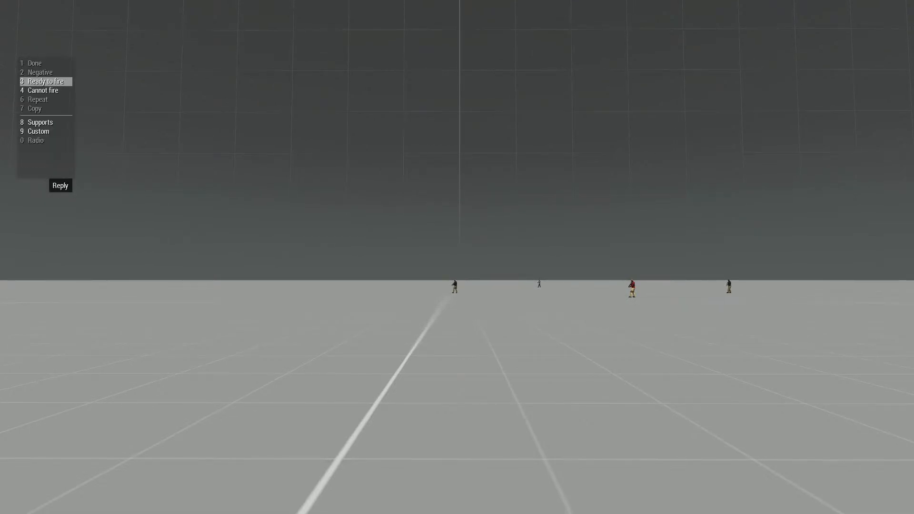
scroll(457, 257, down, 3)
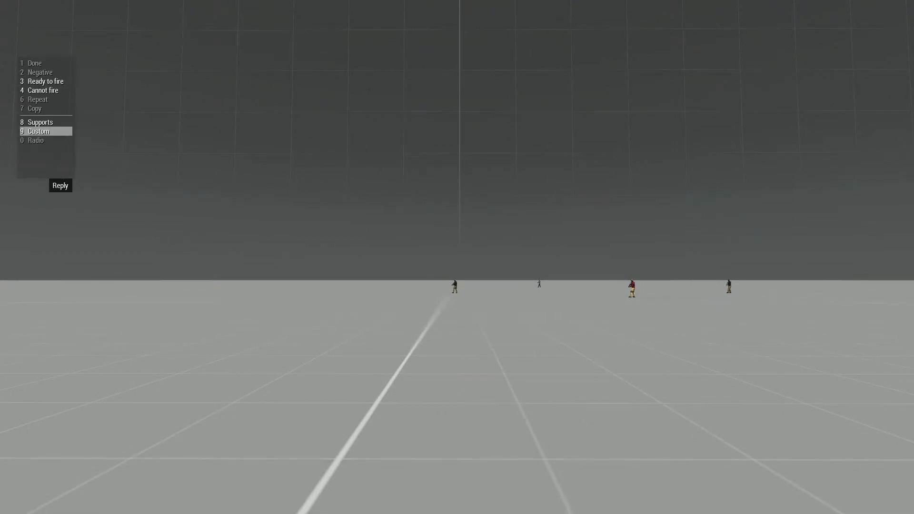
key(9)
key(Escape)
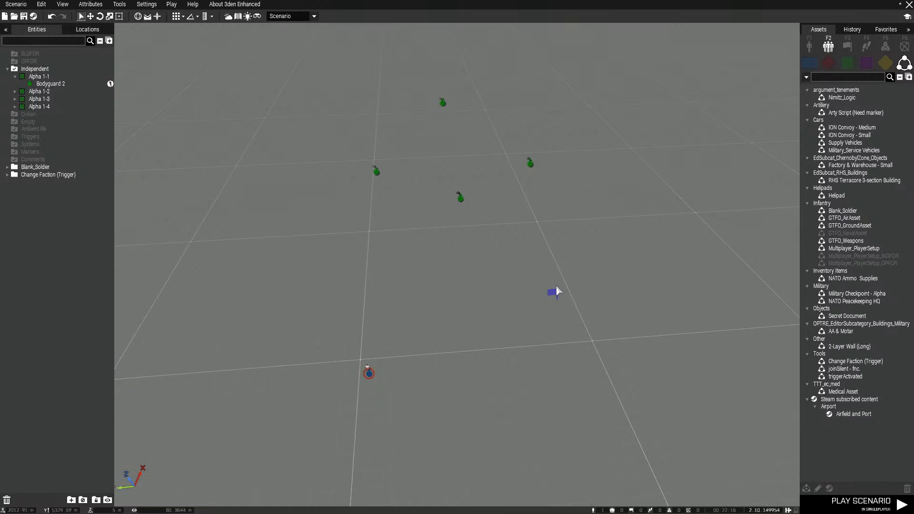
Set the Change faction trigger's activation to Radio Alpha and confirm the attributes
double_click(554, 295)
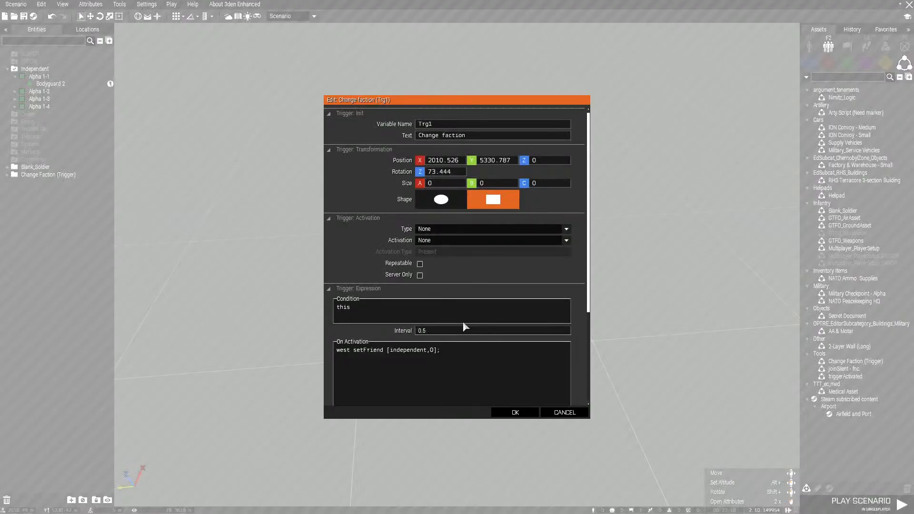
click(446, 240)
click(473, 335)
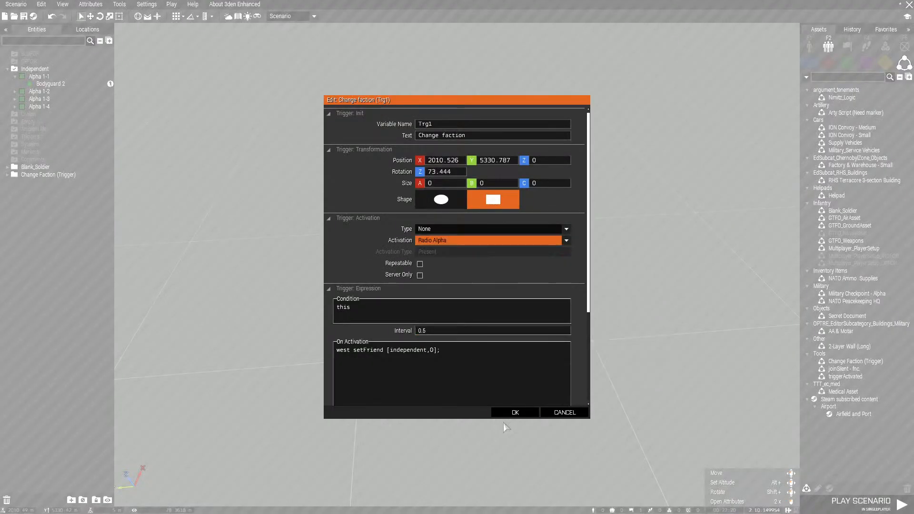
click(511, 413)
Play the scenario and fire the Change faction trigger through the Radio entry of the Reply commands
key(ctrl+p)
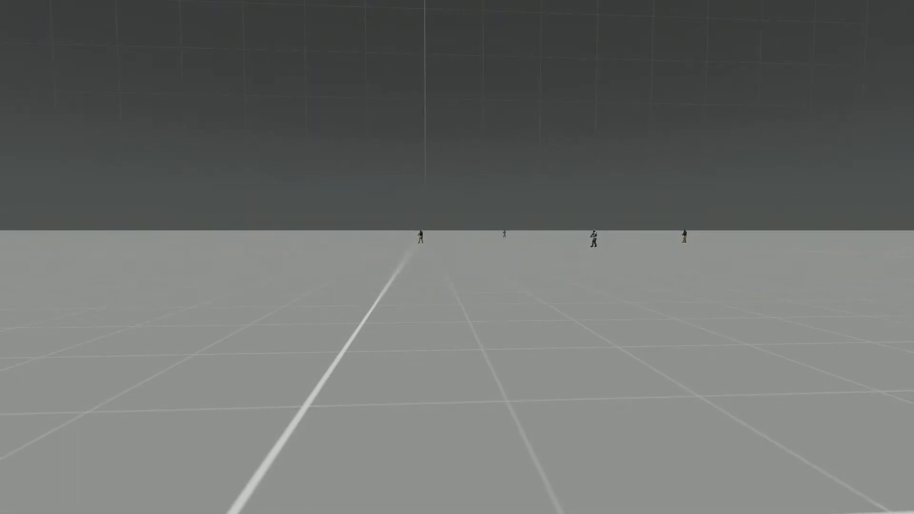
key(grave)
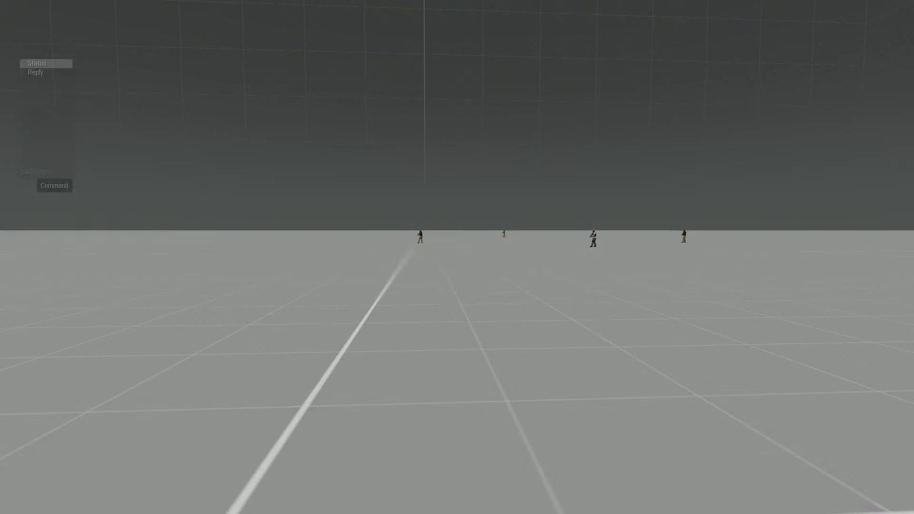
key(0)
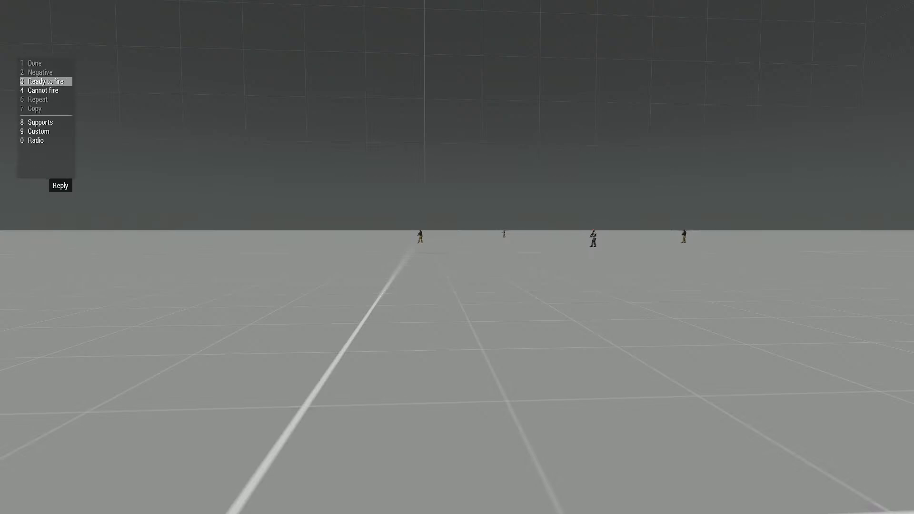
scroll(46, 109, down, 4)
key(0)
key(1)
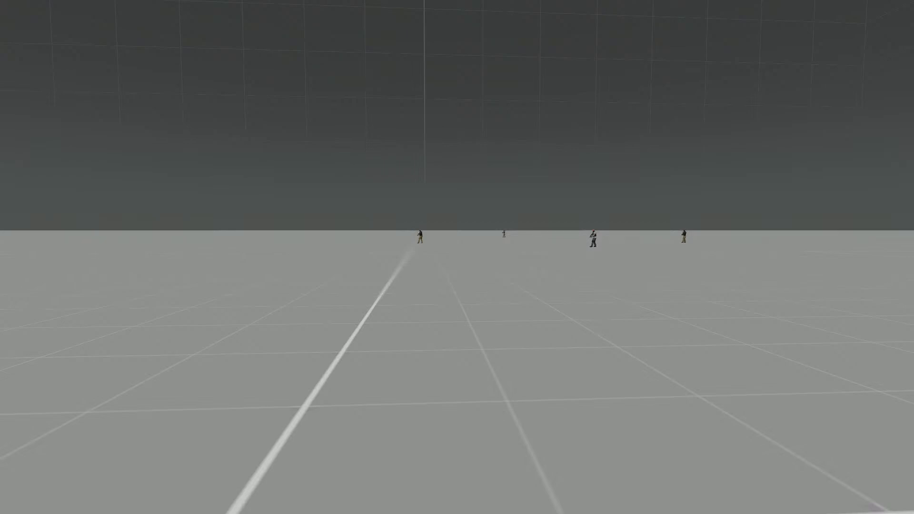
Walk the player up to the nearest bodyguard to test his reaction, then return to the editor
key(w)
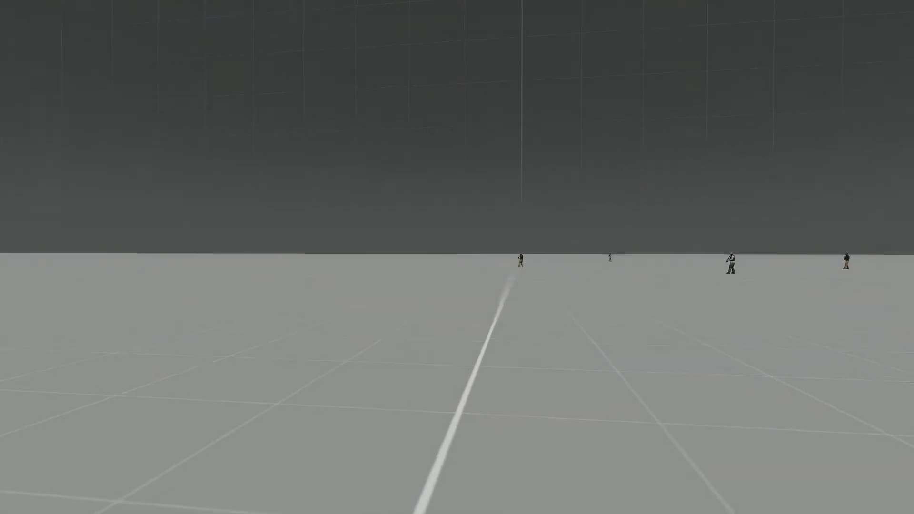
key(w)
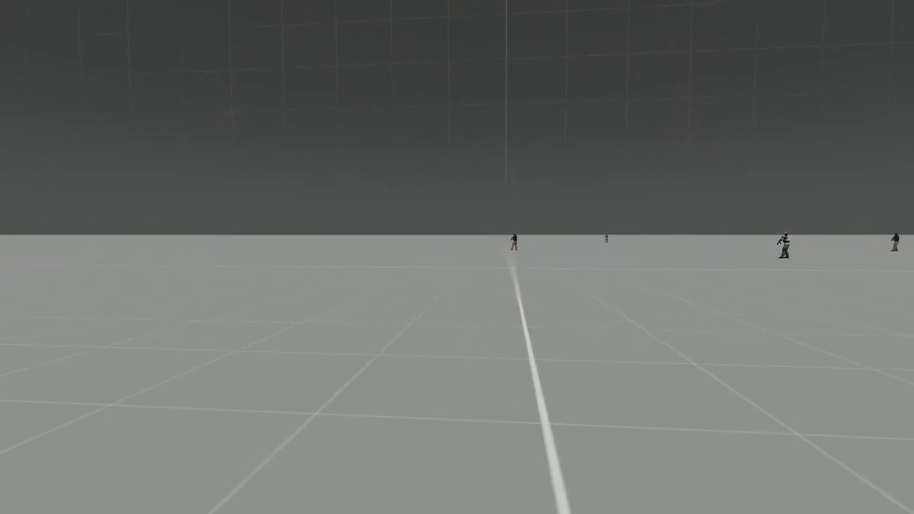
key(w)
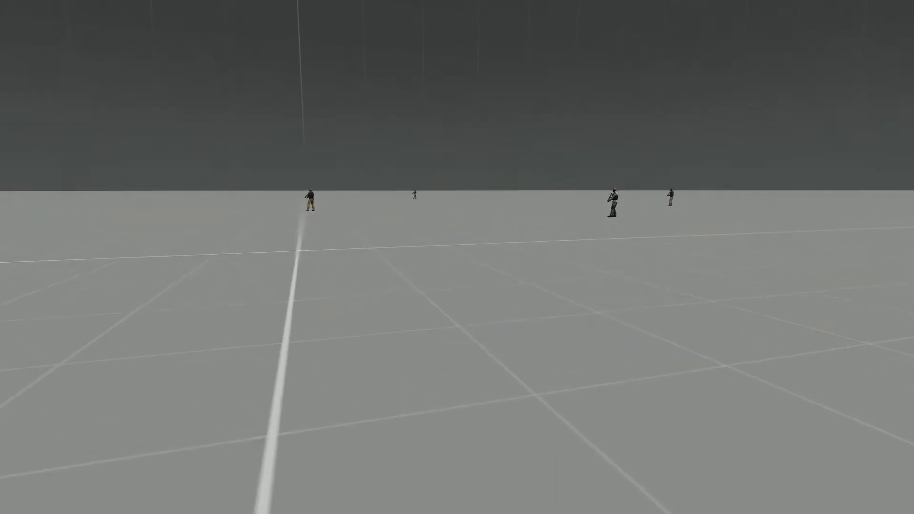
key(w)
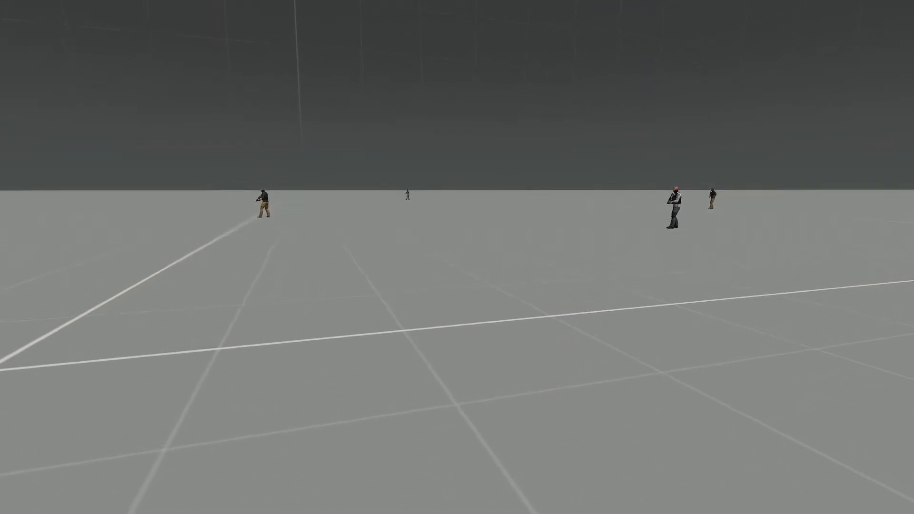
key(w)
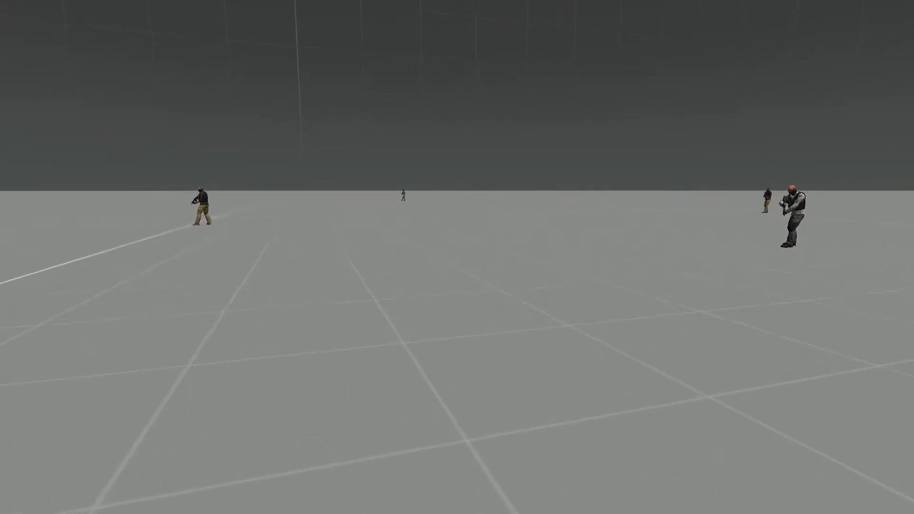
key(w)
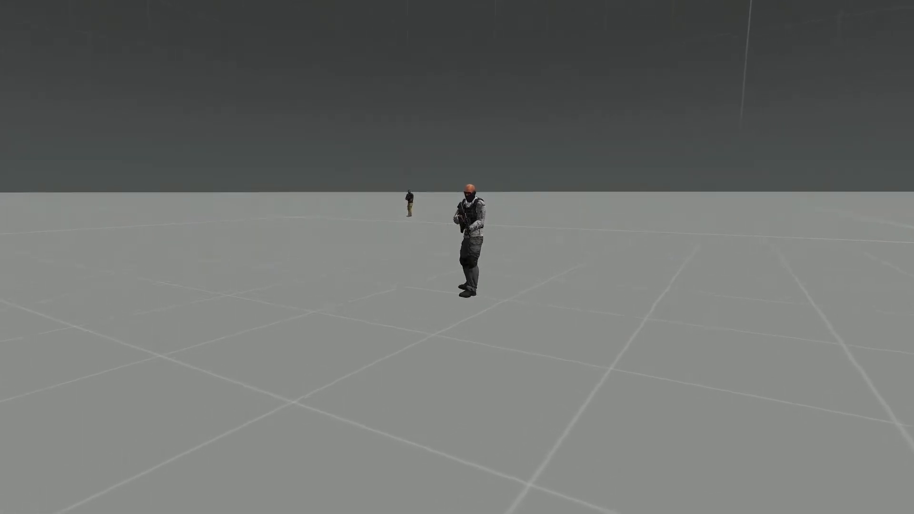
key(w)
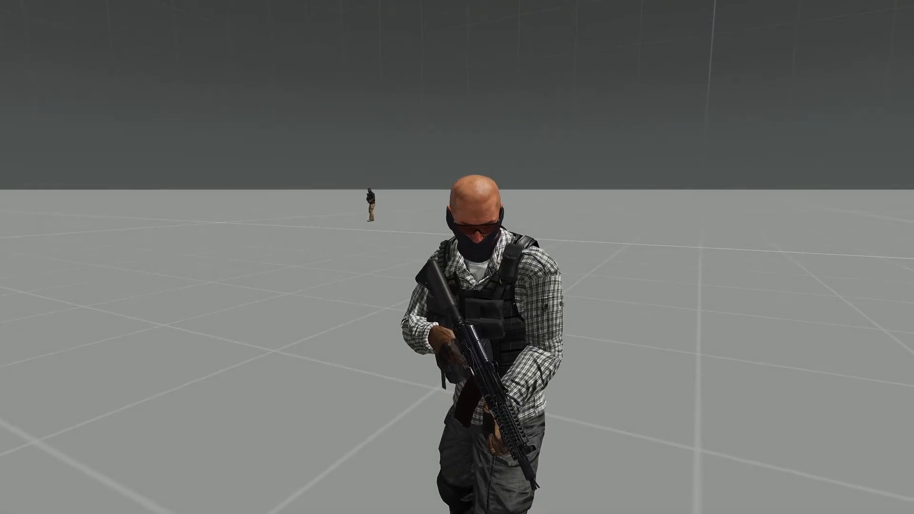
key(Escape)
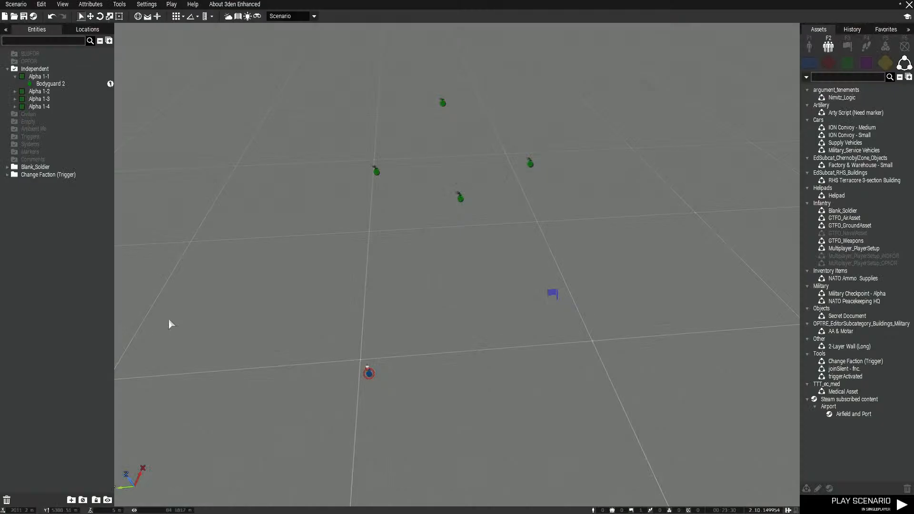
Replace the Change faction trigger's On Activation code with "west setFriend [resistance, 0];" and confirm the attributes
double_click(553, 292)
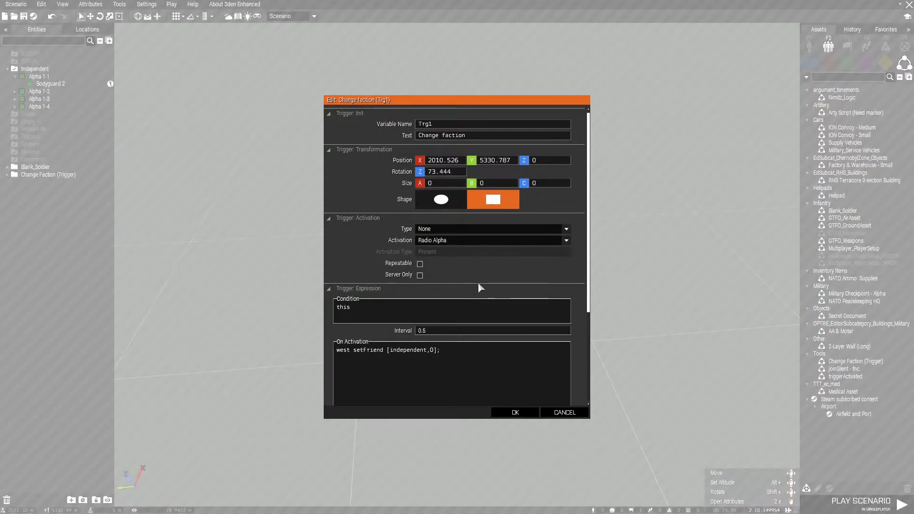
scroll(421, 358, down, 2)
scroll(420, 360, down, 1)
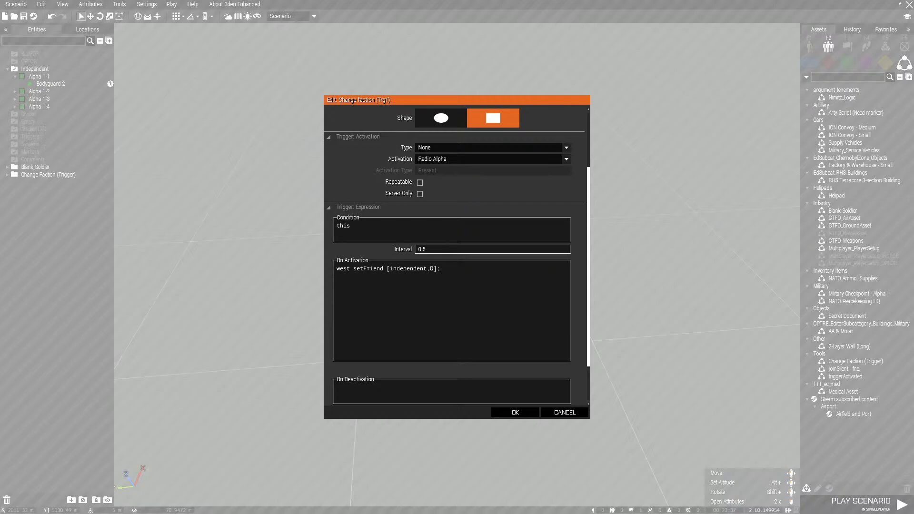
key(ctrl+a)
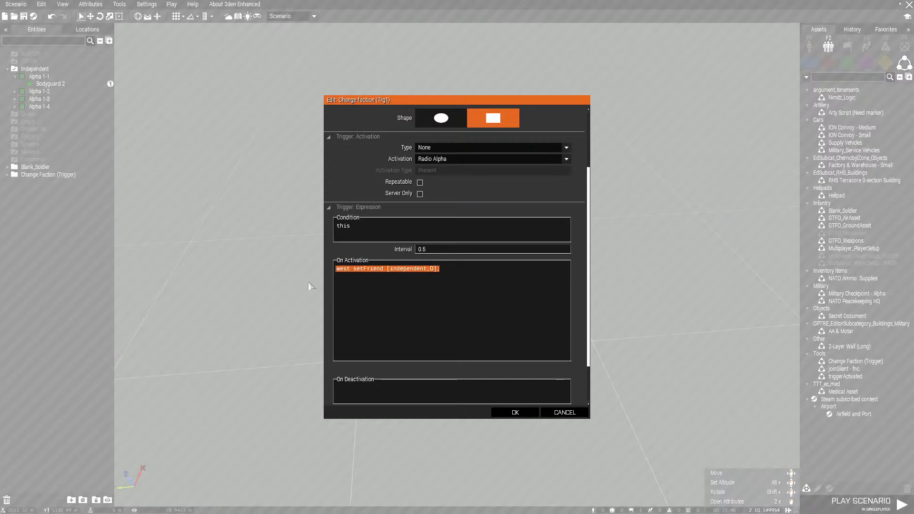
text(west setFriend [resistance, 0];)
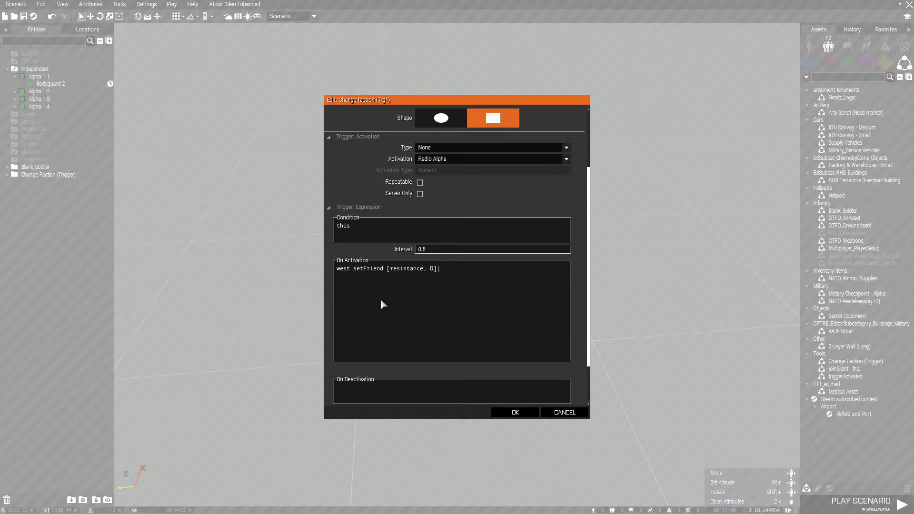
click(519, 413)
Check the Independents Allegiance setting in the scenario's general attributes and confirm the dialog
click(95, 5)
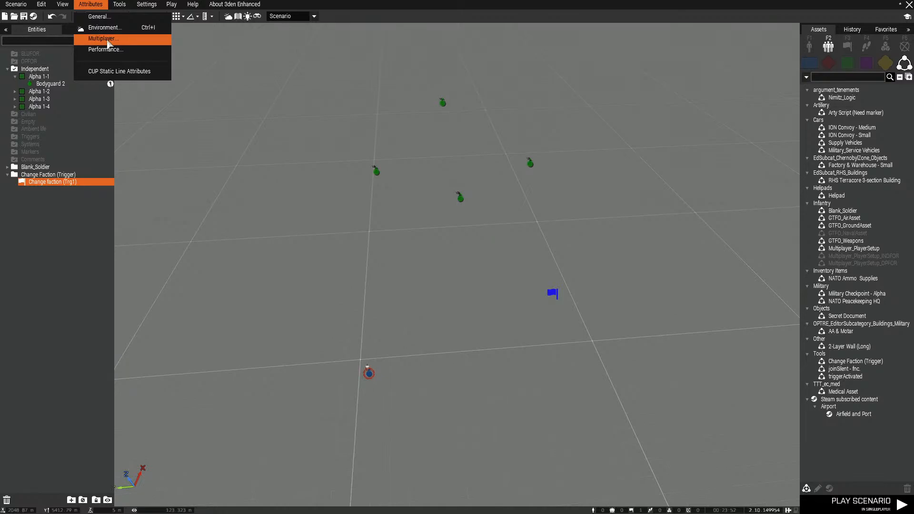
click(103, 17)
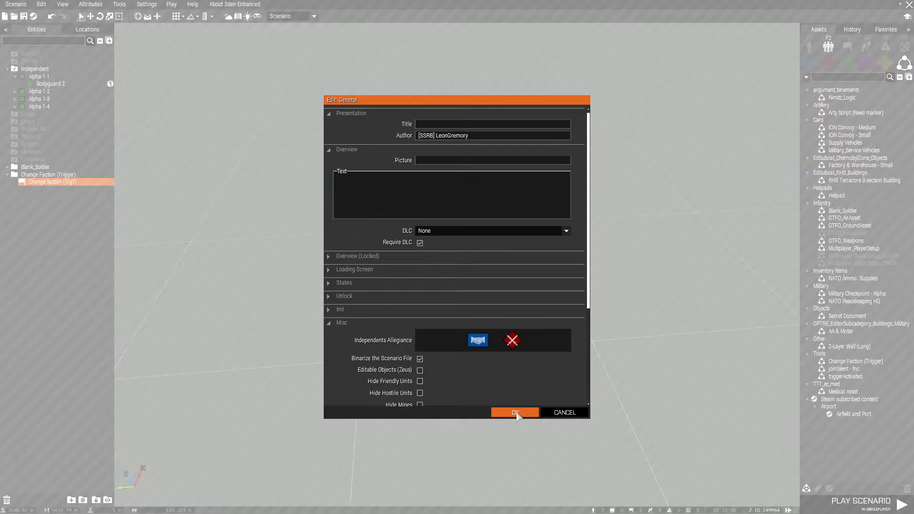
click(515, 412)
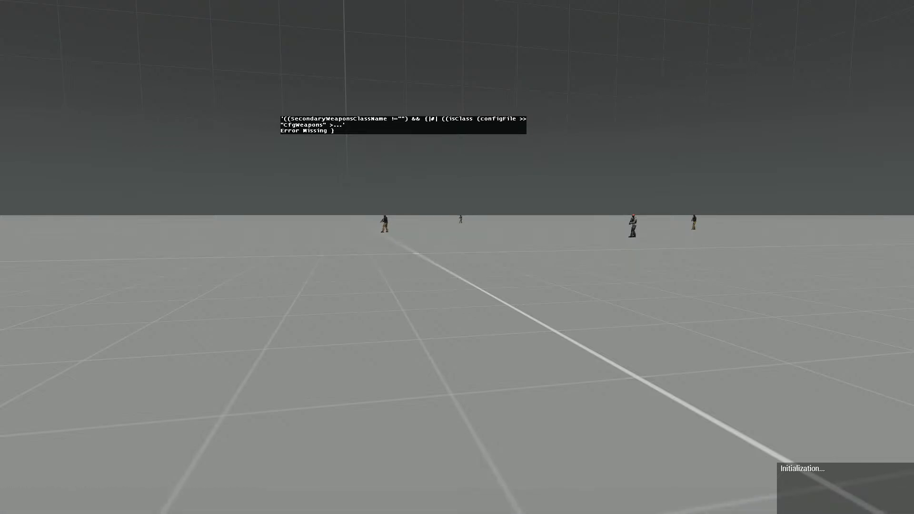
Fire the faction change in the running scenario through the Radio entry of the Reply commands
scroll(457, 257, down, 4)
scroll(457, 257, down, 1)
middle_click(457, 257)
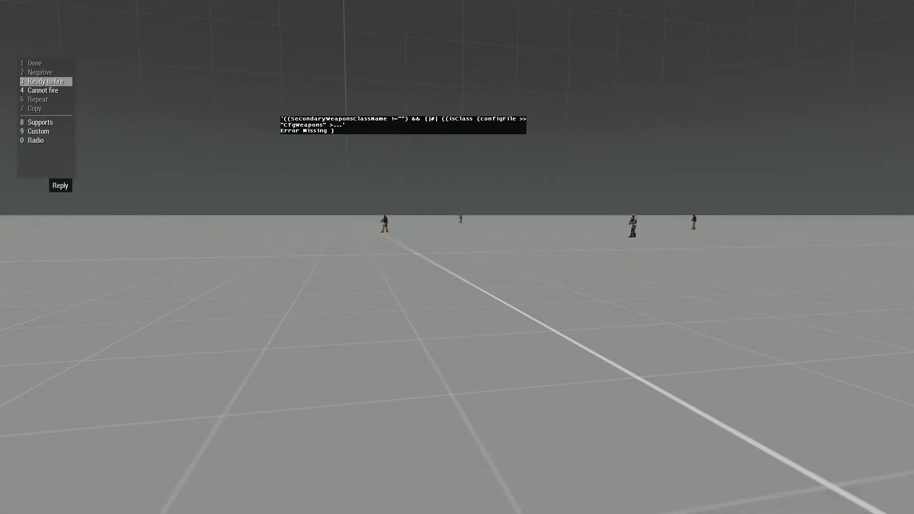
scroll(457, 257, up, 1)
middle_click(457, 257)
middle_click(457, 257)
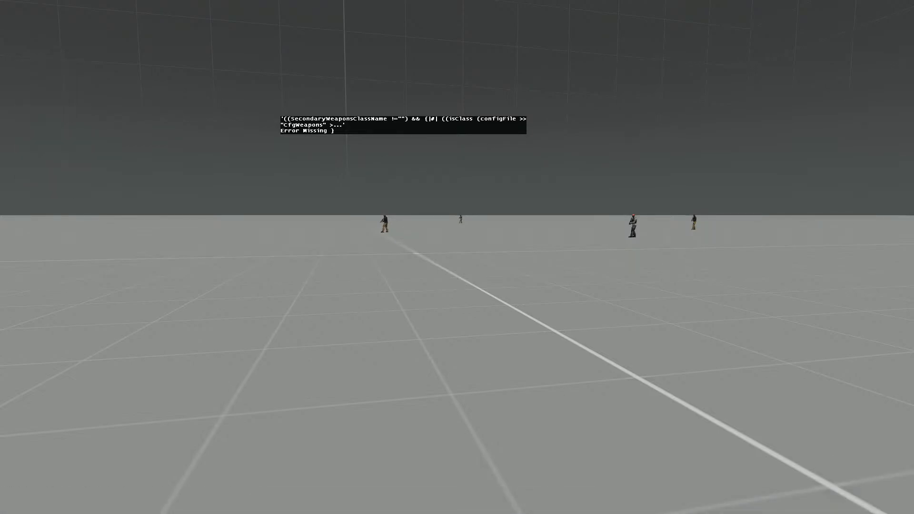
Walk the player towards the bodyguards, inspect the interaction options on the closest one, and return to the editor
key(w)
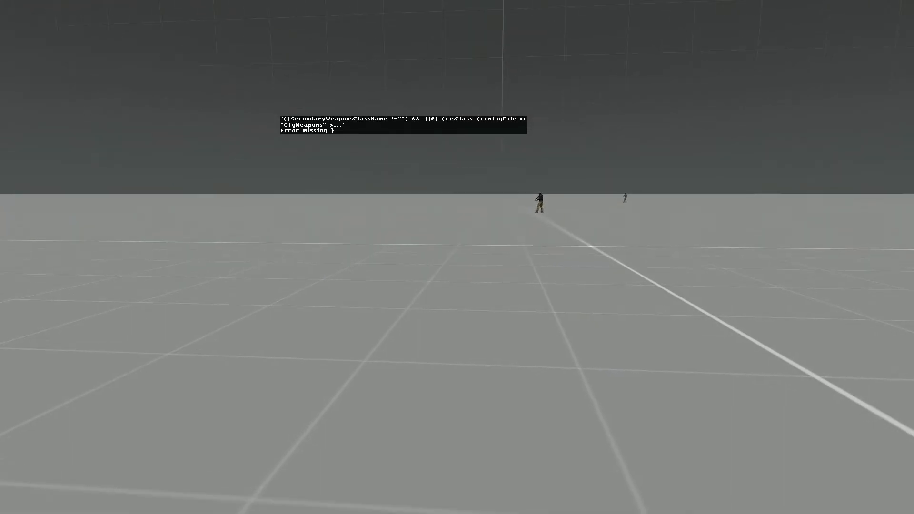
key(w)
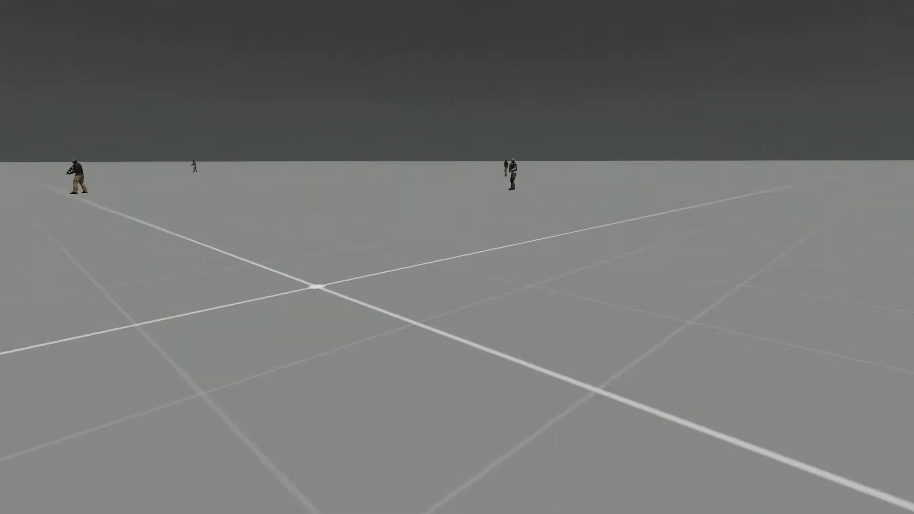
key(w)
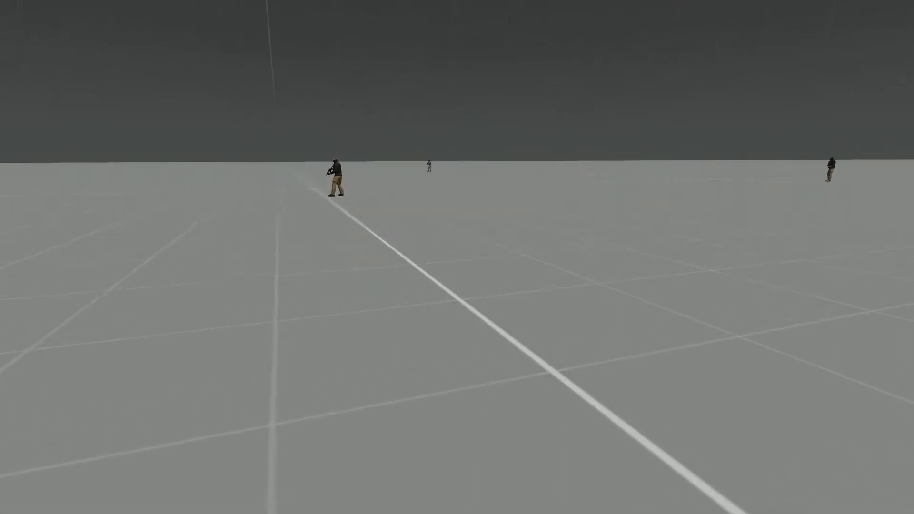
key(w)
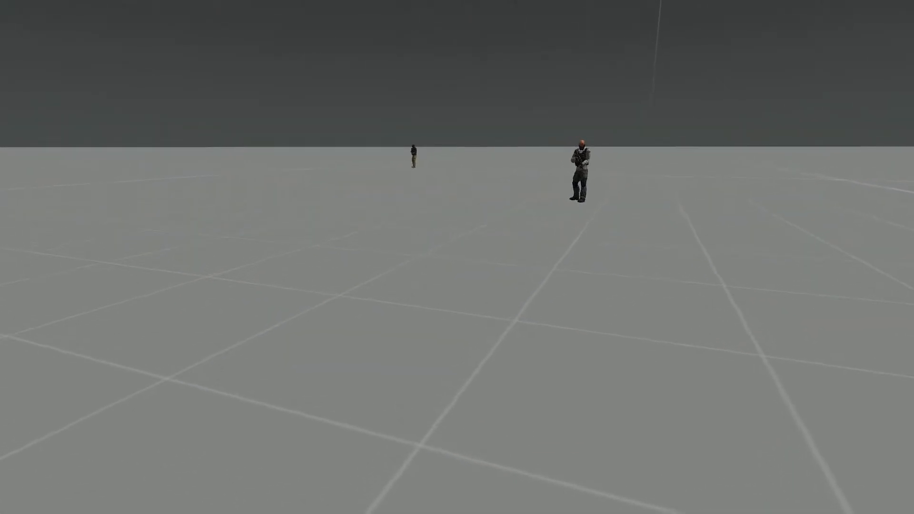
key(w)
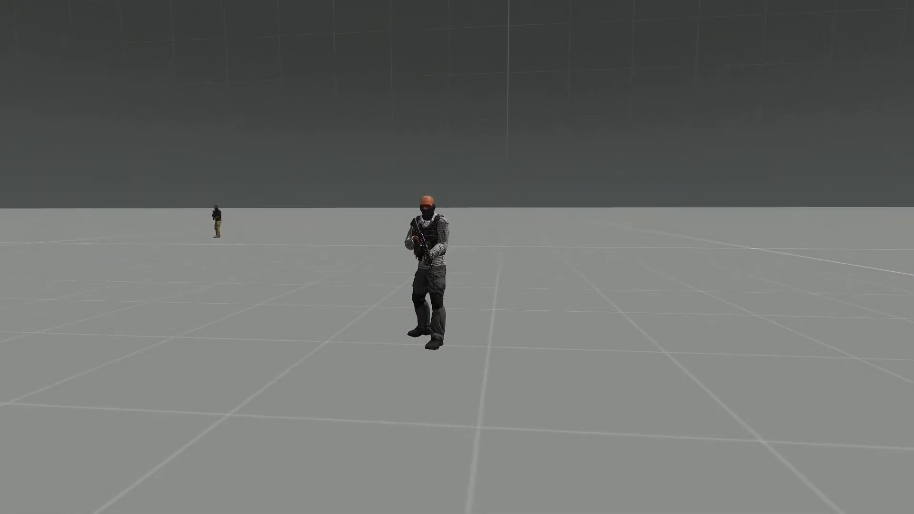
key(w)
key(super)
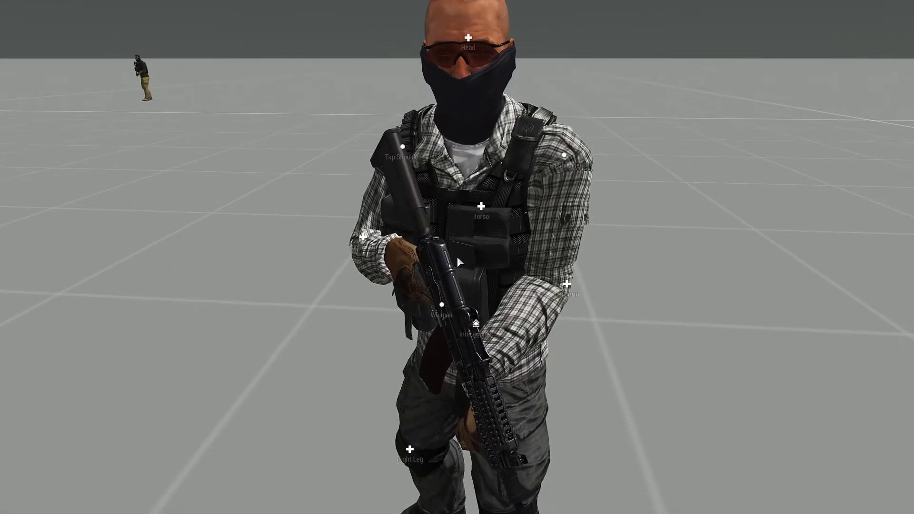
mouse_move(438, 314)
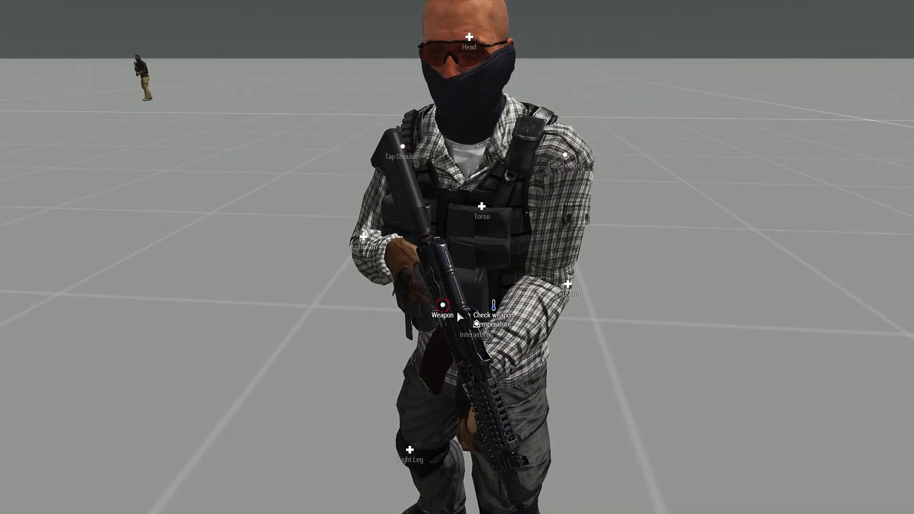
key(Escape)
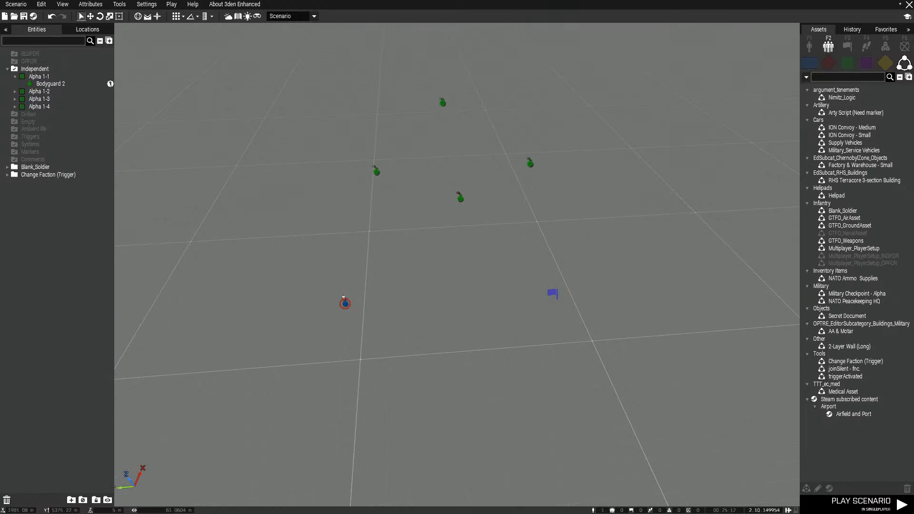
Add a second On Activation line, "resistance setFriend [west, 0];", to the Change faction trigger and confirm the attributes
double_click(556, 293)
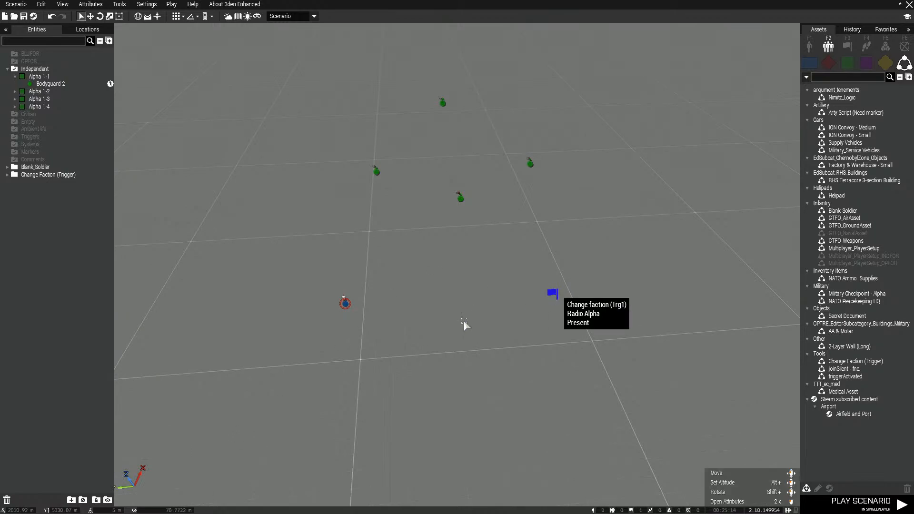
drag(453, 350, 312, 371)
key(ctrl+c)
click(350, 367)
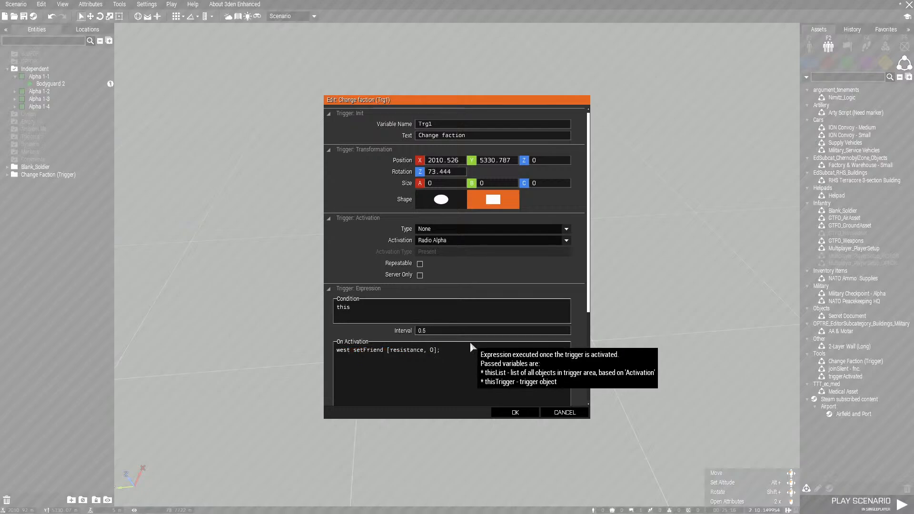
key(ctrl+v)
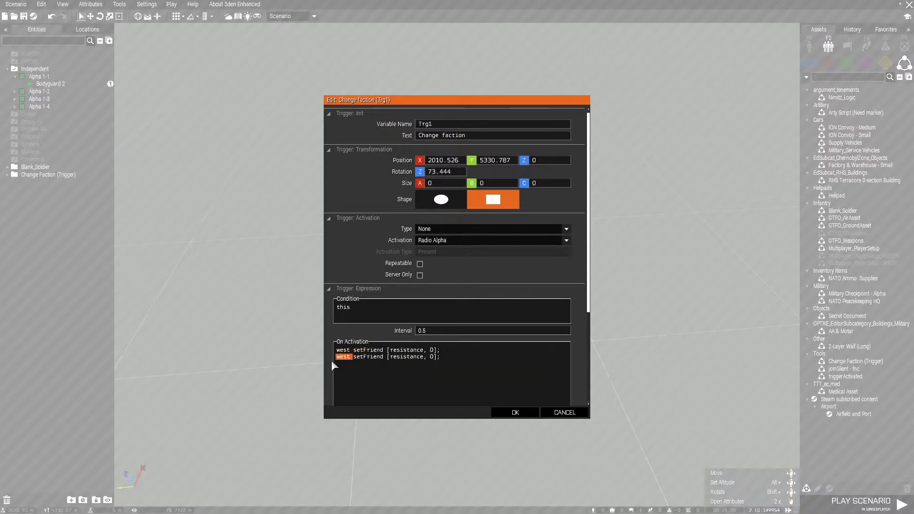
text(re)
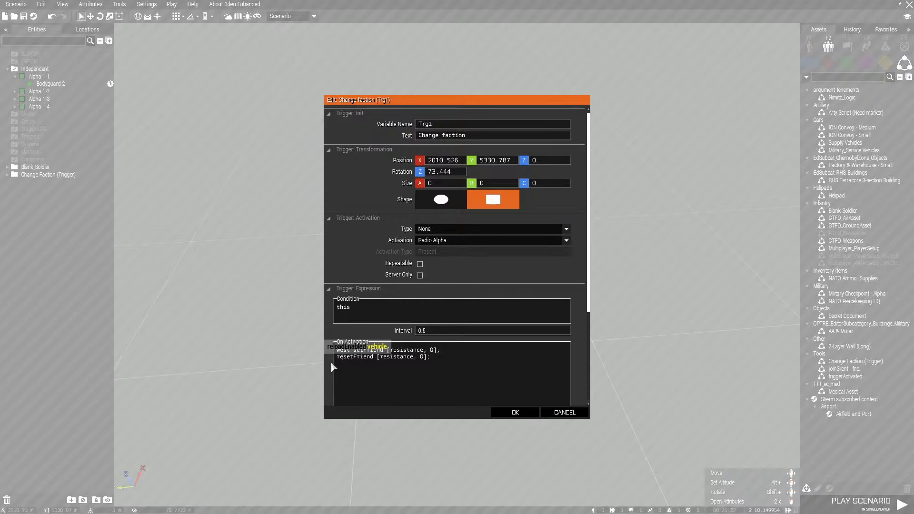
text(s )
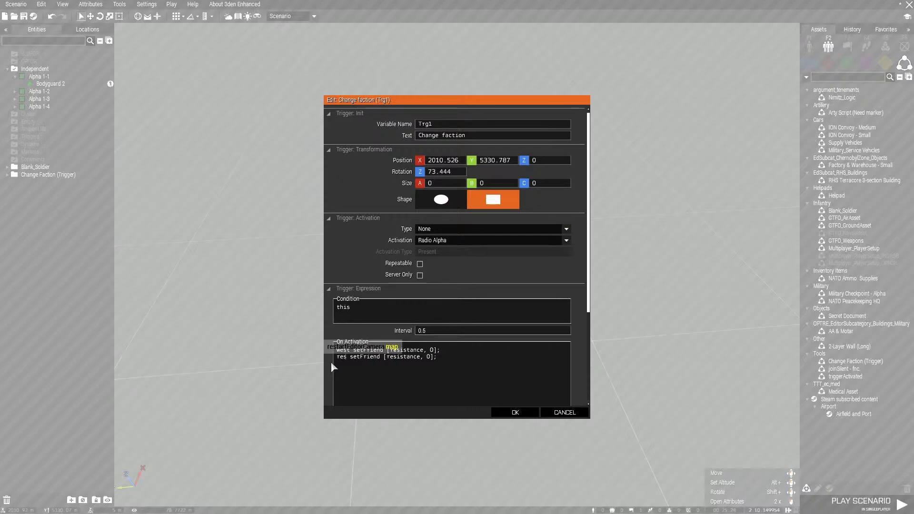
text(istance)
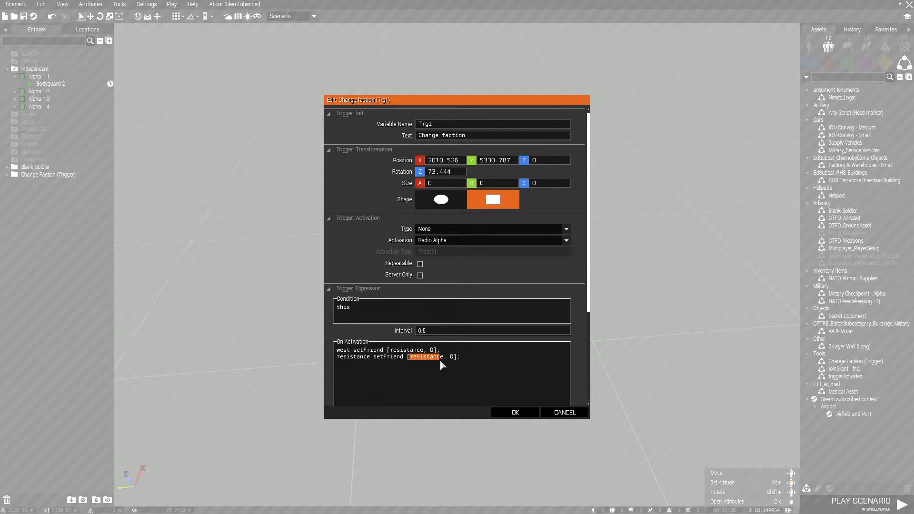
text(west)
click(523, 413)
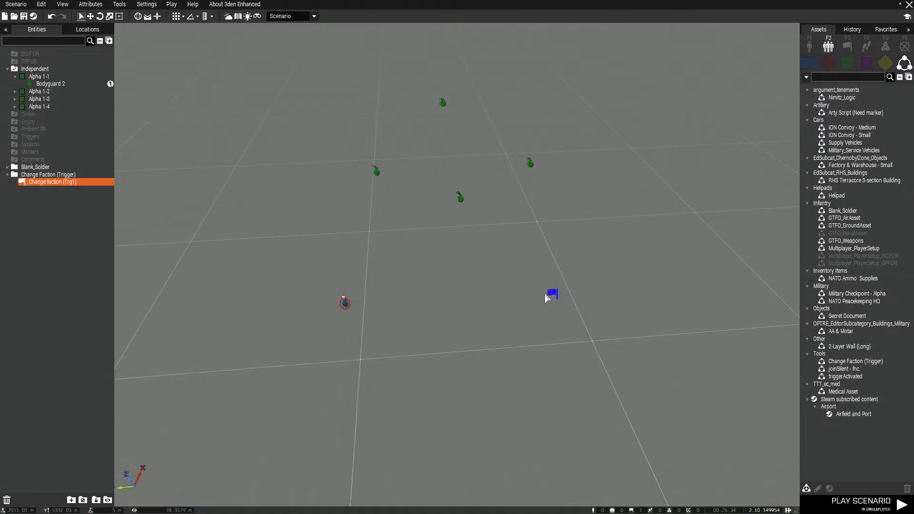
Review the Change faction trigger's expressions, clear its variable name, and confirm the attributes
double_click(548, 297)
scroll(580, 285, down, 5)
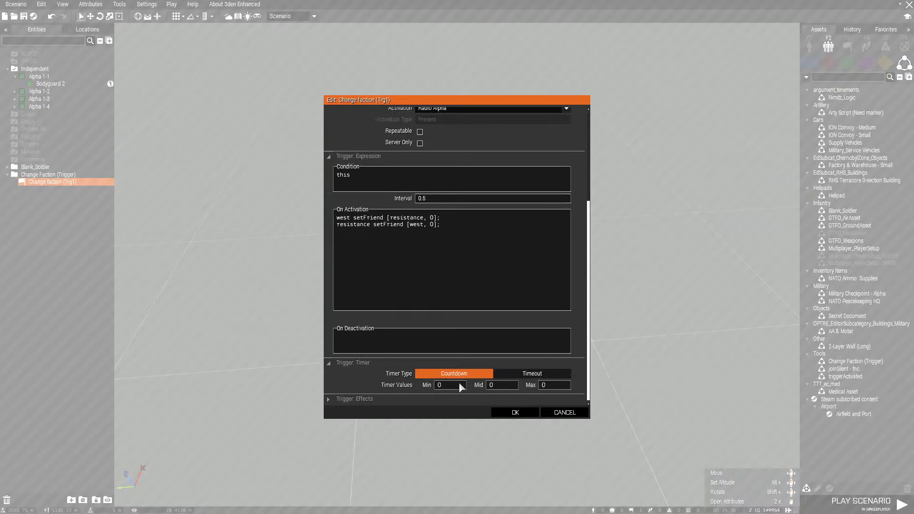
scroll(490, 300, up, 5)
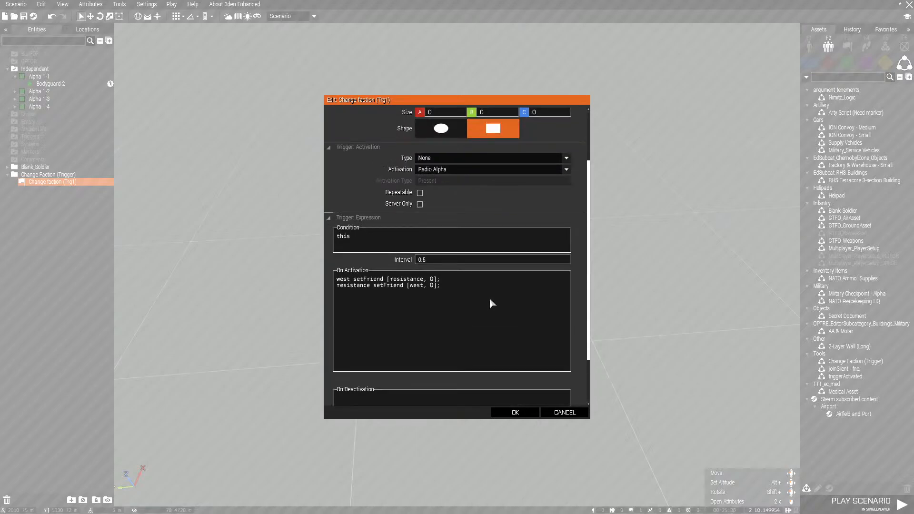
scroll(428, 212, up, 2)
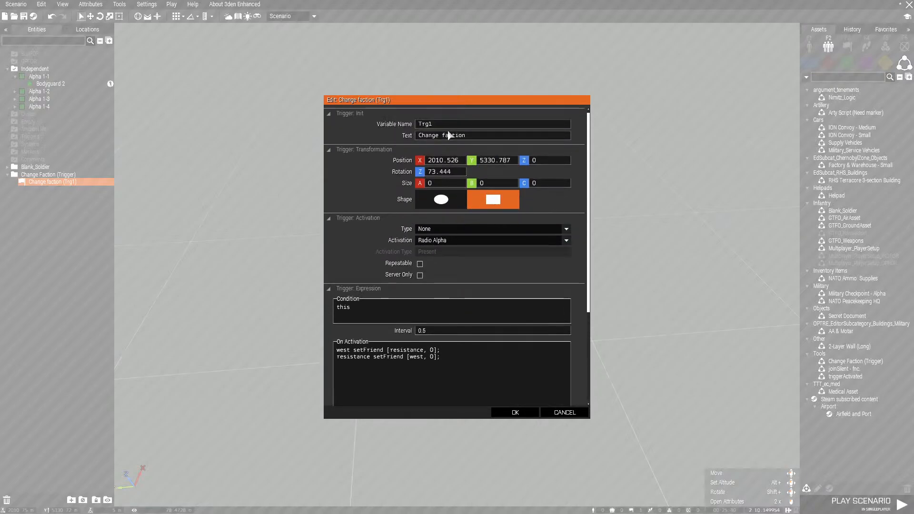
double_click(443, 125)
key(BackSpace)
click(517, 411)
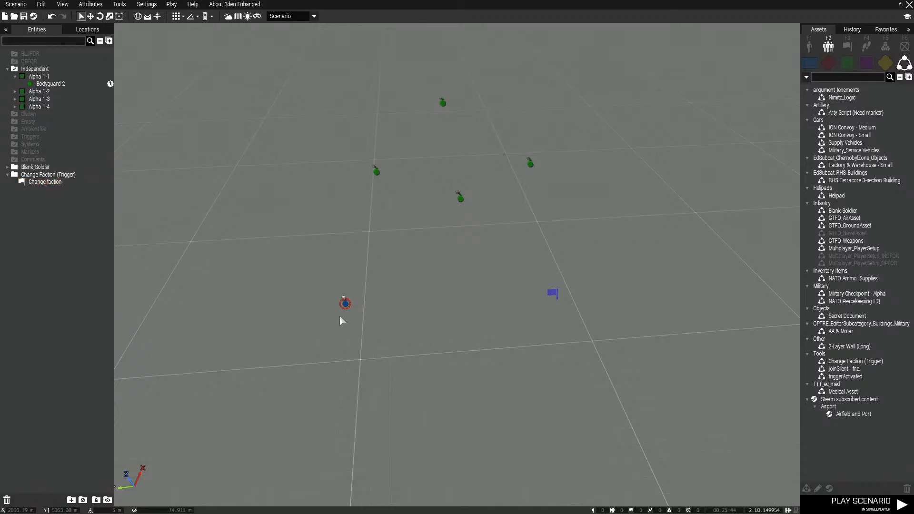
Equip the player soldier with a saved armed loadout from the BI Virtual Arsenal and confirm it
right_click(347, 304)
mouse_move(419, 415)
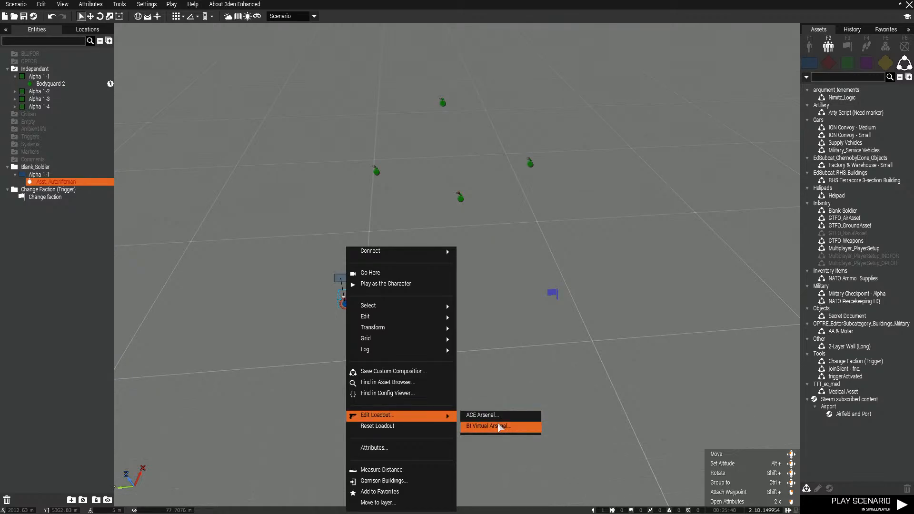
click(500, 426)
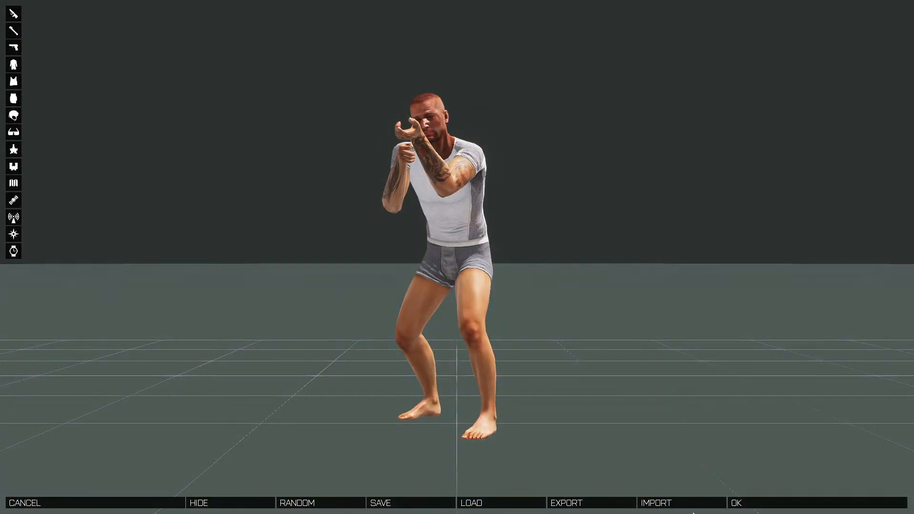
click(481, 503)
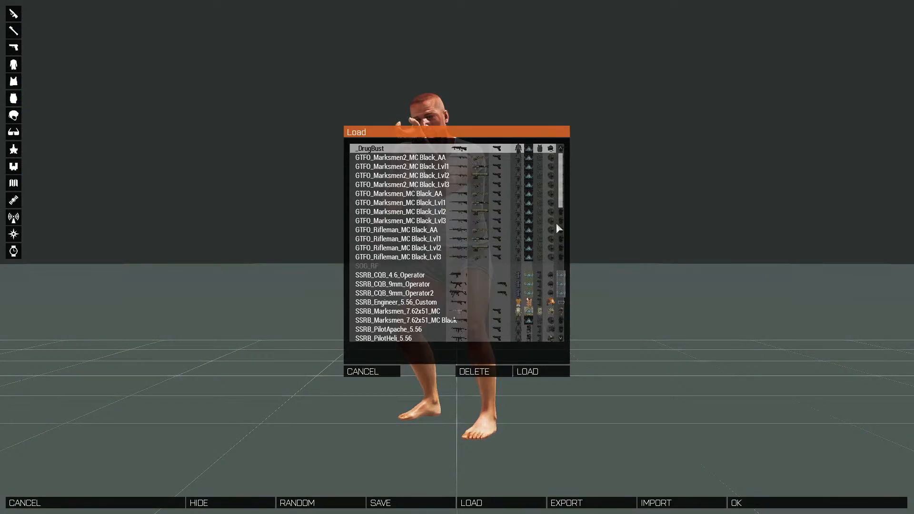
scroll(560, 229, down, 5)
double_click(391, 245)
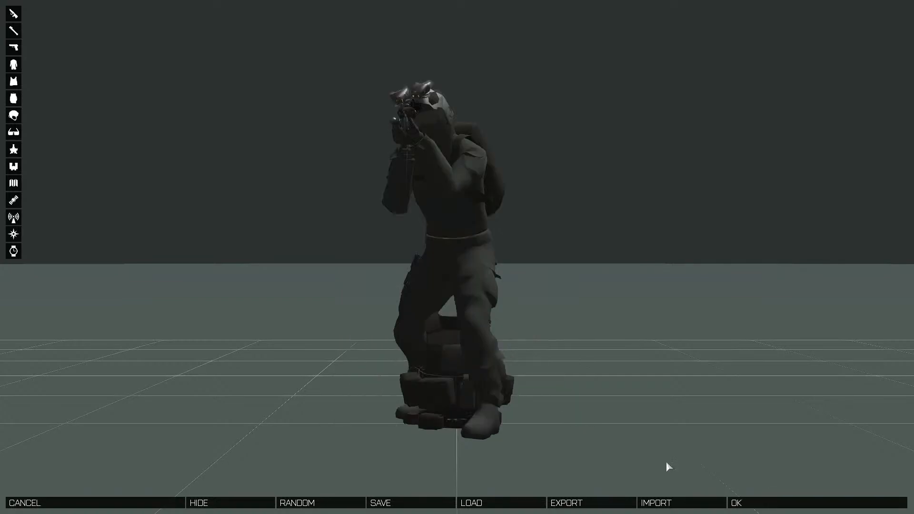
click(751, 501)
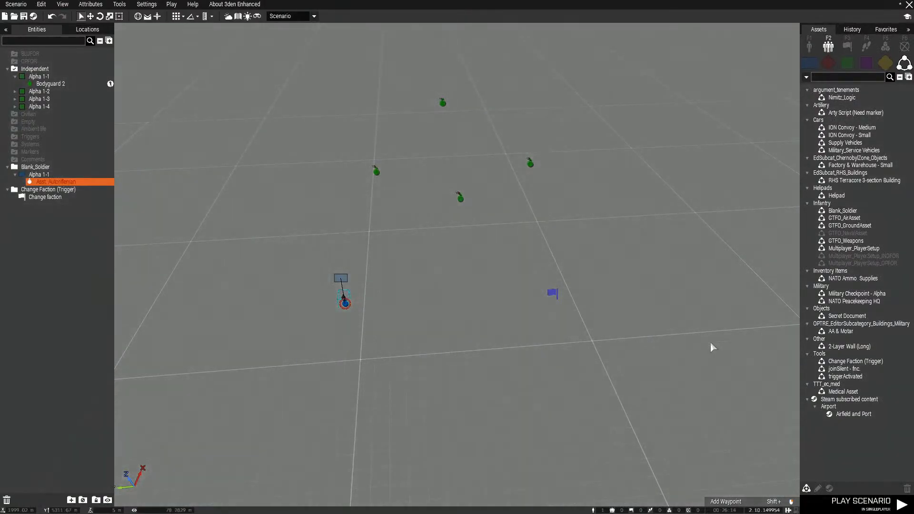
Play the scenario and activate the Change faction trigger over the radio
click(864, 503)
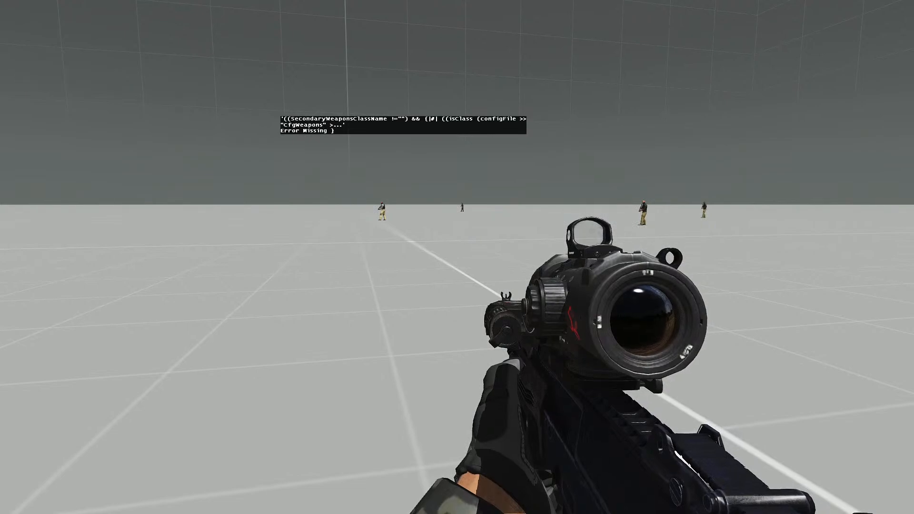
key(Escape)
key(Escape)
key(BackSpace)
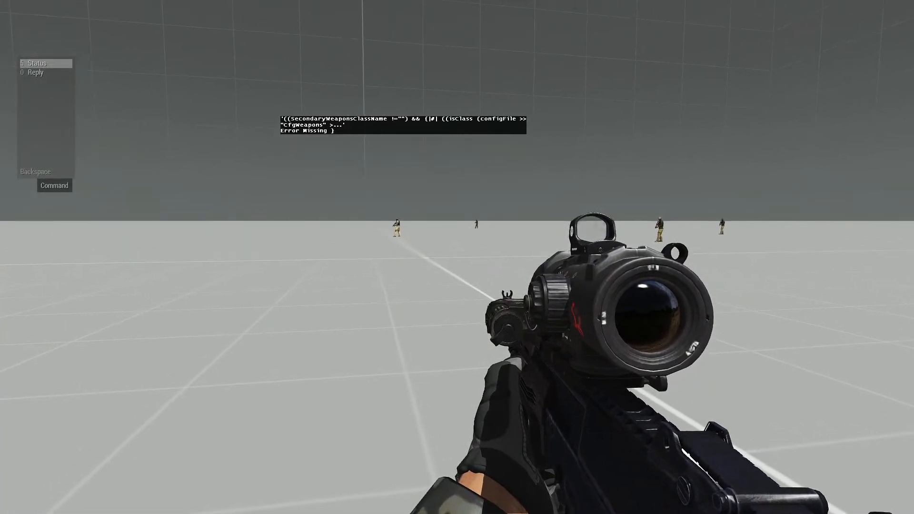
scroll(47, 68, down, 1)
key(space)
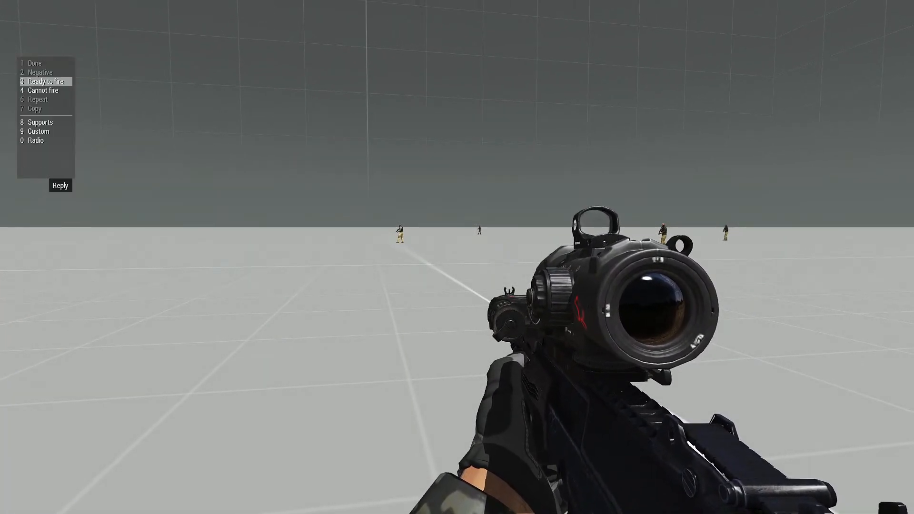
scroll(46, 109, down, 4)
key(space)
key(BackSpace)
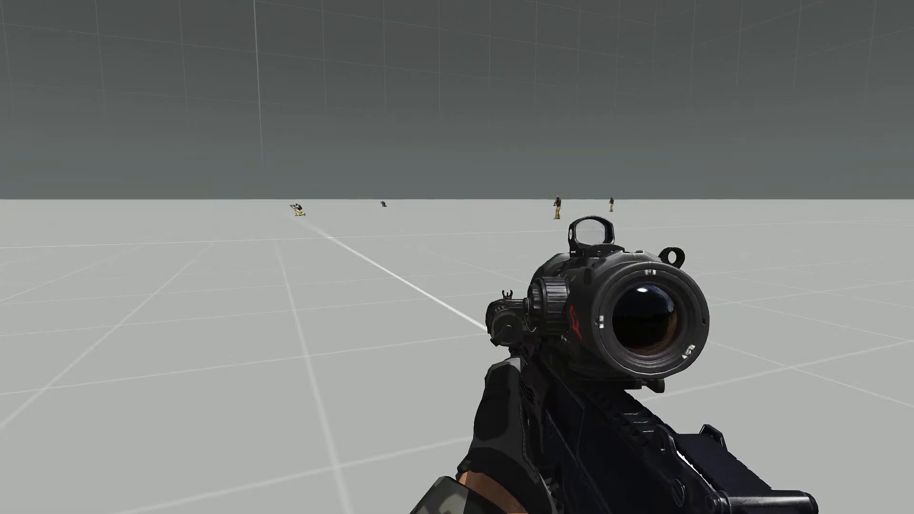
Put the player soldier's earplugs in during the test run
key(ctrl+super)
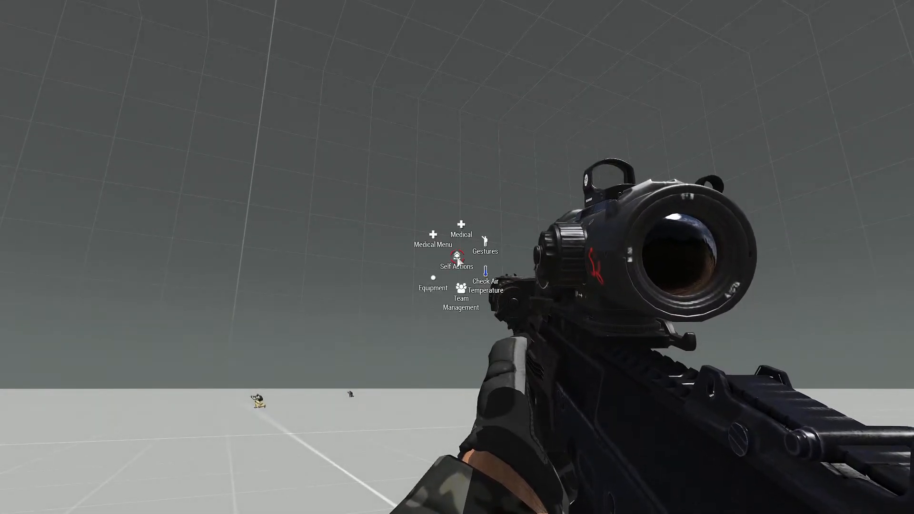
mouse_move(422, 289)
click(437, 322)
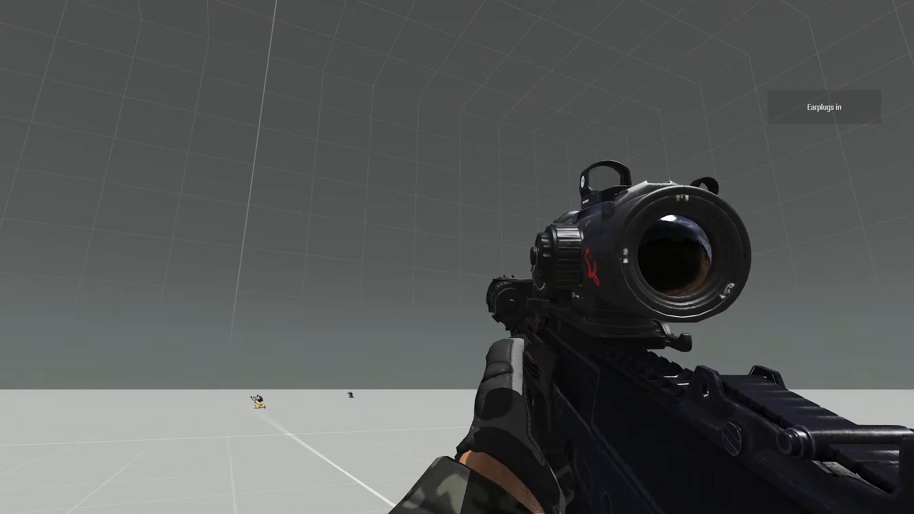
click(457, 257)
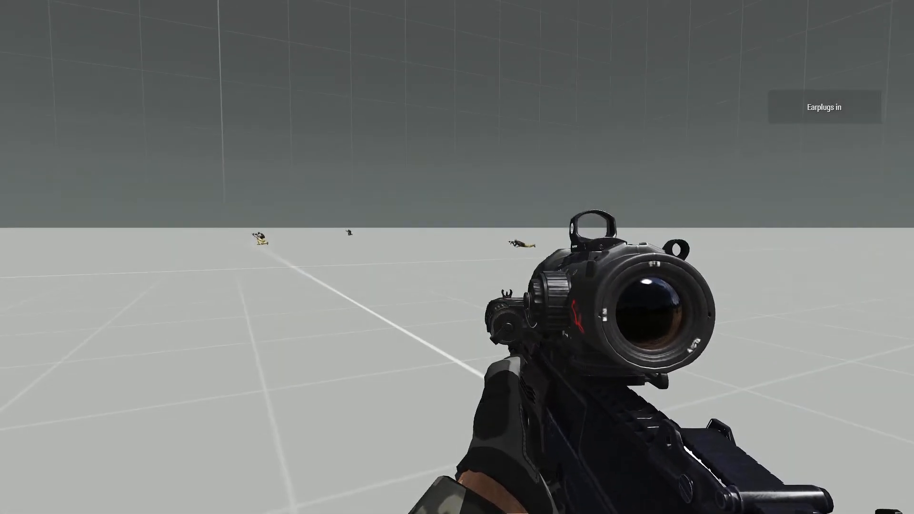
Advance on the bodyguards, aim and fire at them through the scope to test their hostility, and return to the editor
key(w)
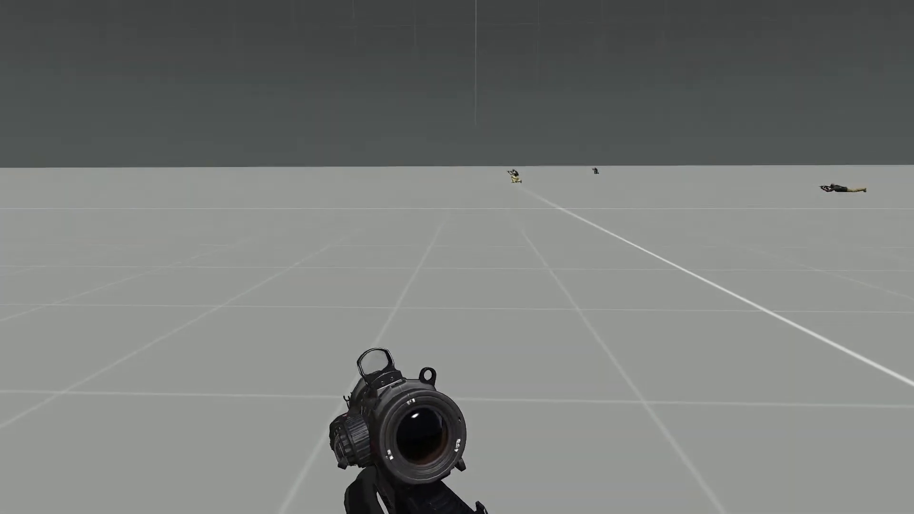
key(w)
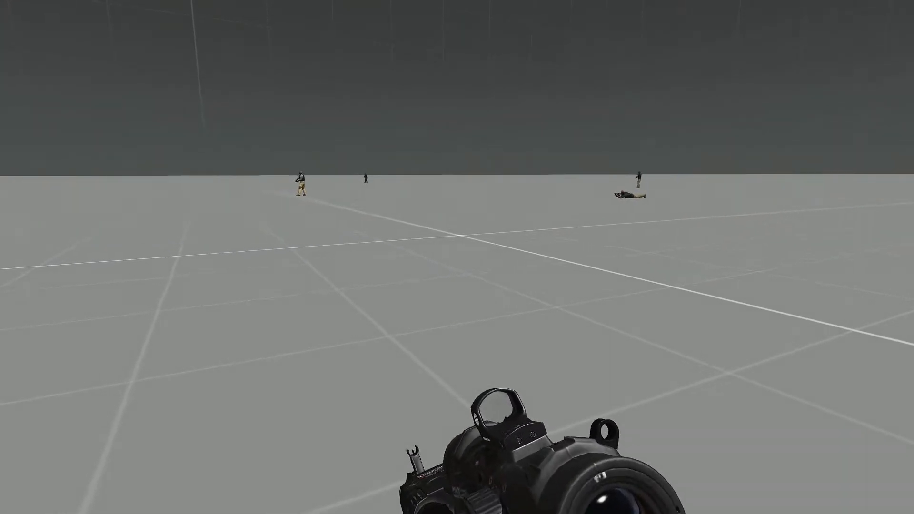
key(w)
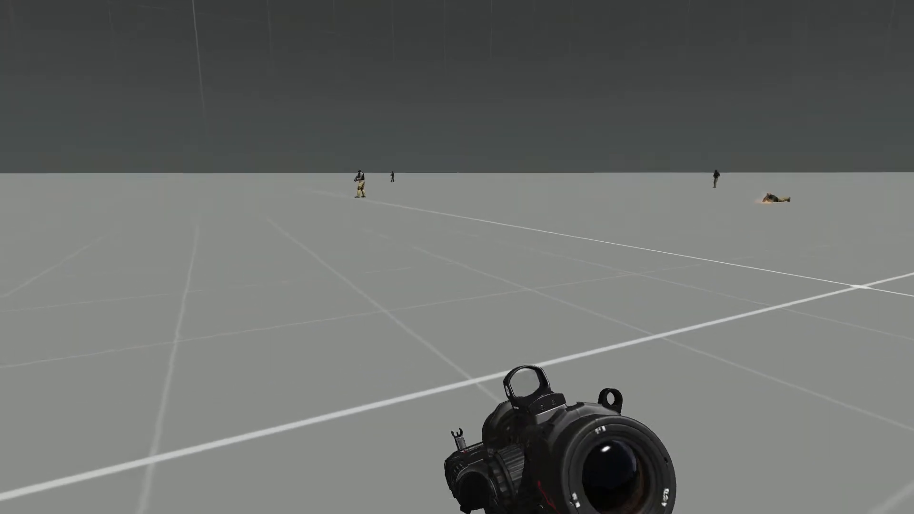
key(w)
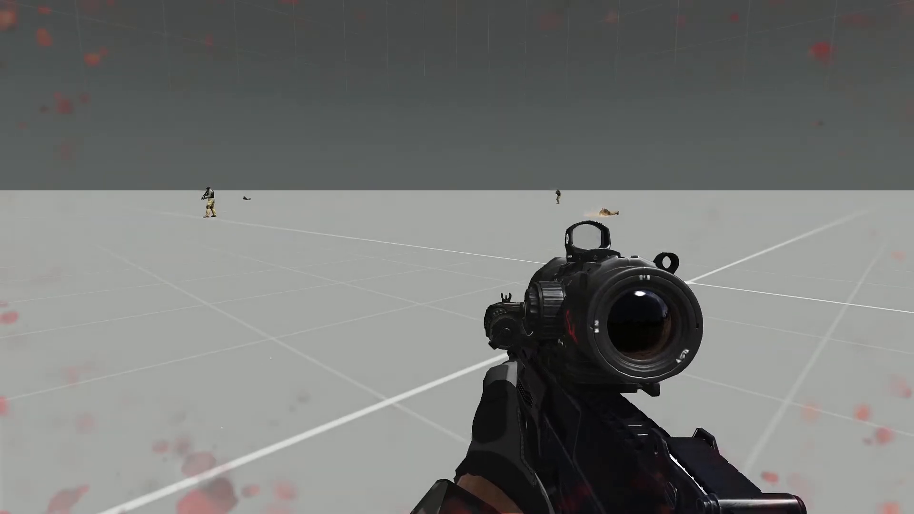
right_click(457, 257)
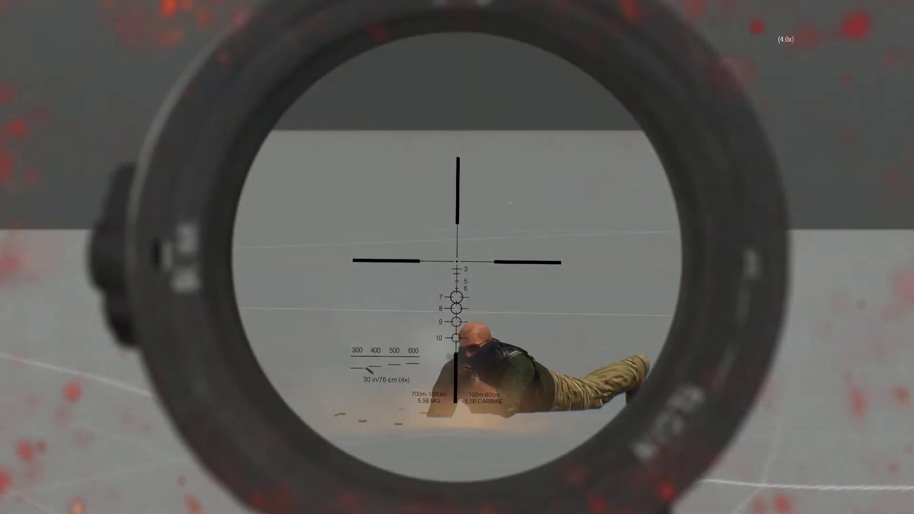
right_click(457, 257)
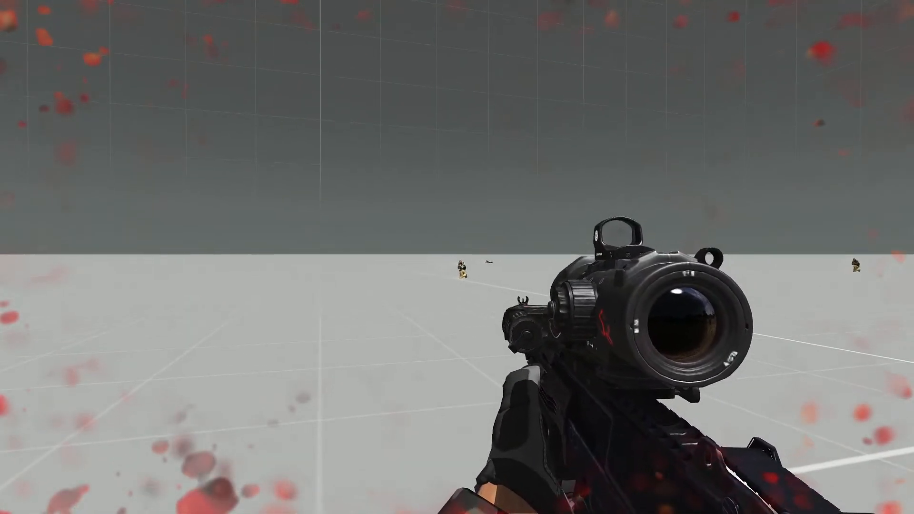
right_click(457, 257)
click(457, 257)
right_click(457, 257)
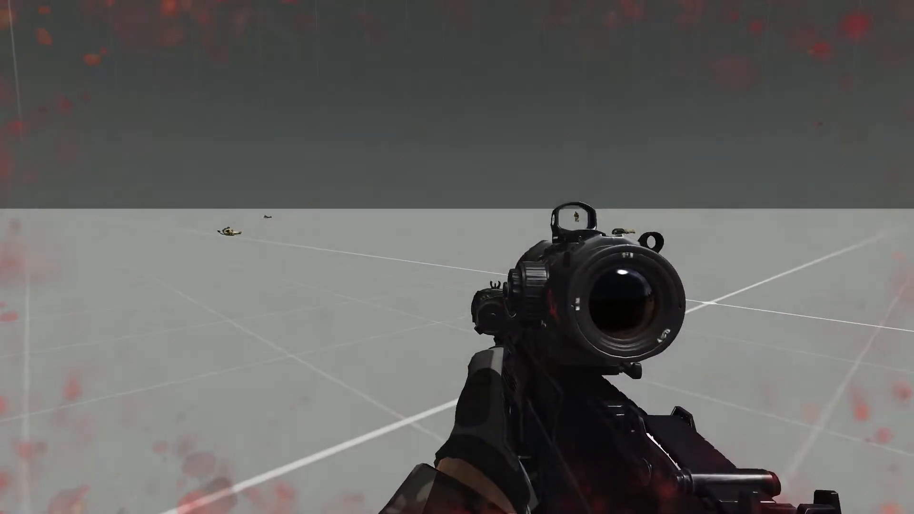
key(Escape)
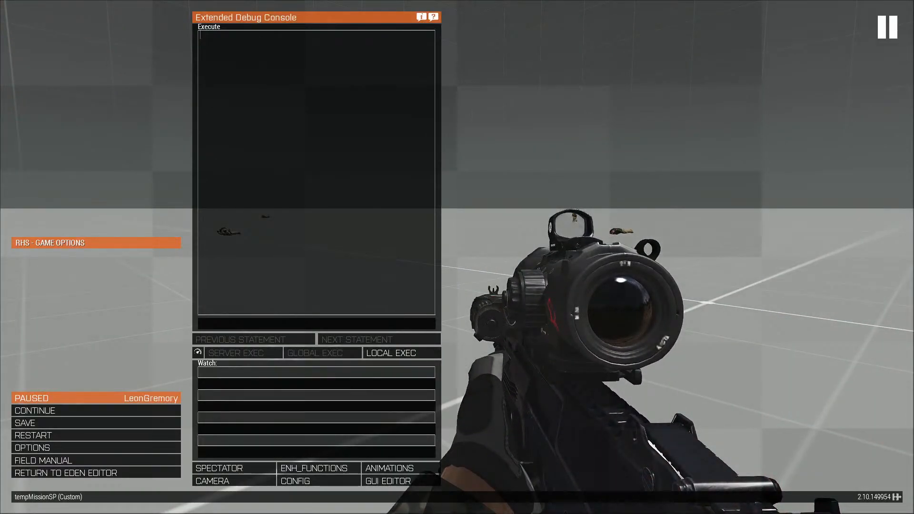
click(155, 471)
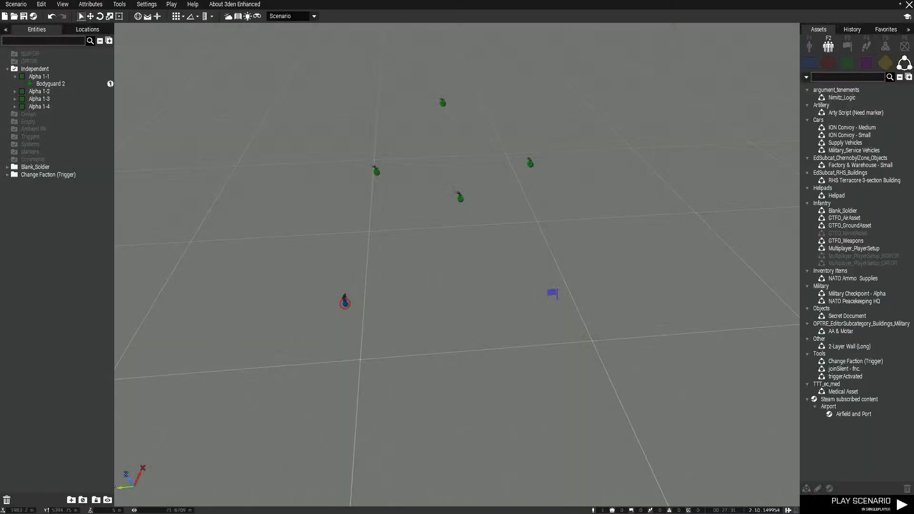
Open the Change faction trigger's attributes and examine its second On Activation line
click(554, 294)
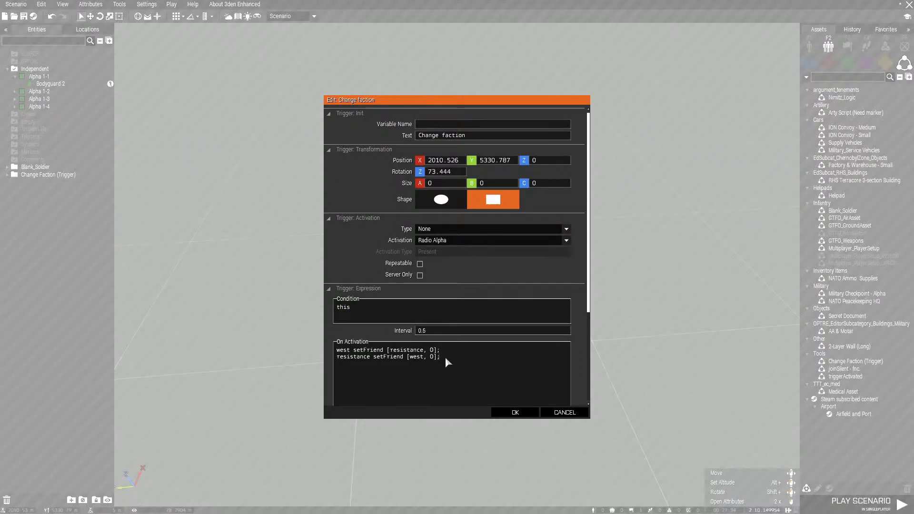
drag(445, 356, 336, 362)
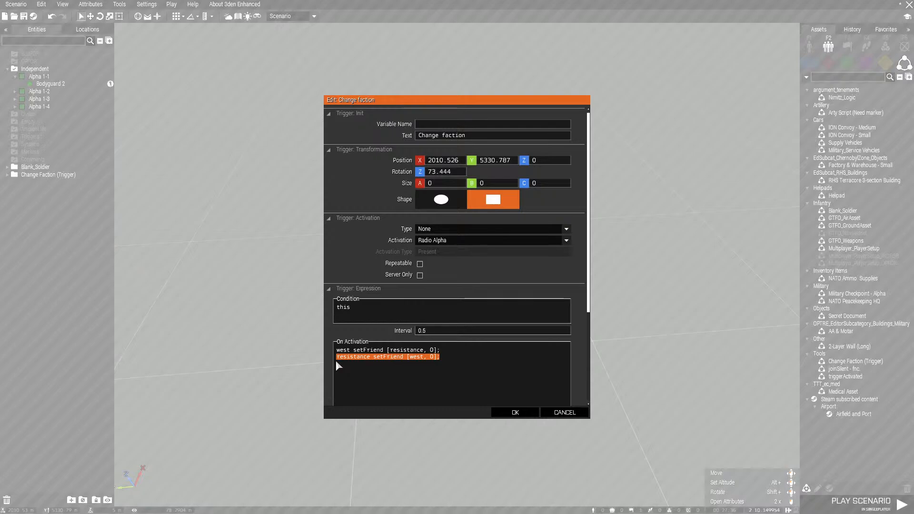
click(432, 368)
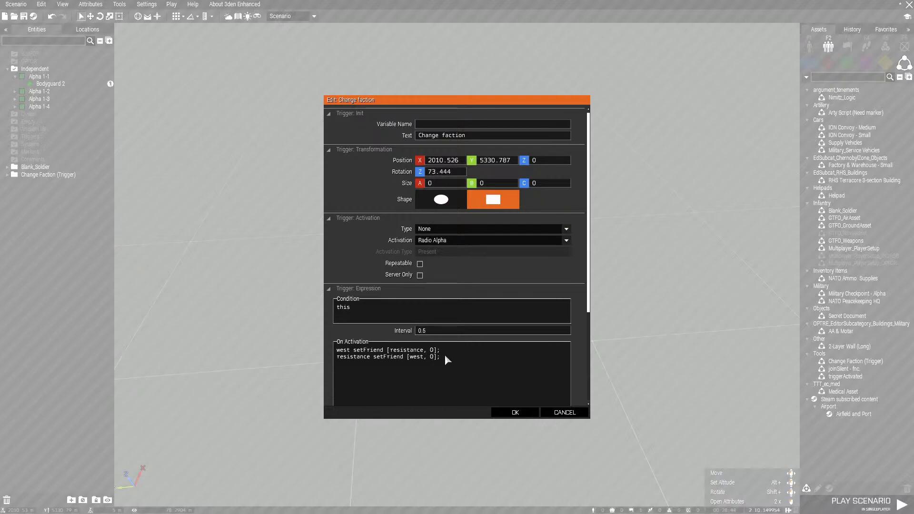
drag(443, 356, 332, 363)
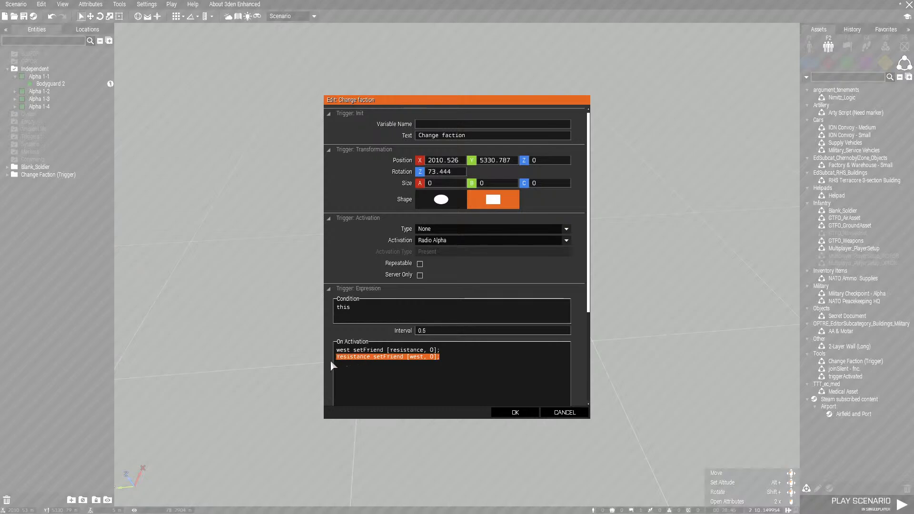
key(BackSpace)
scroll(471, 361, down, 2)
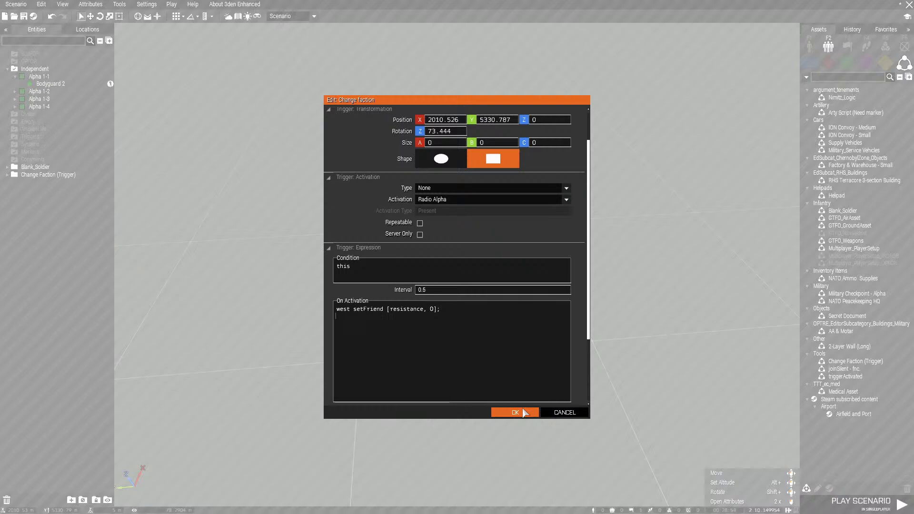
click(574, 408)
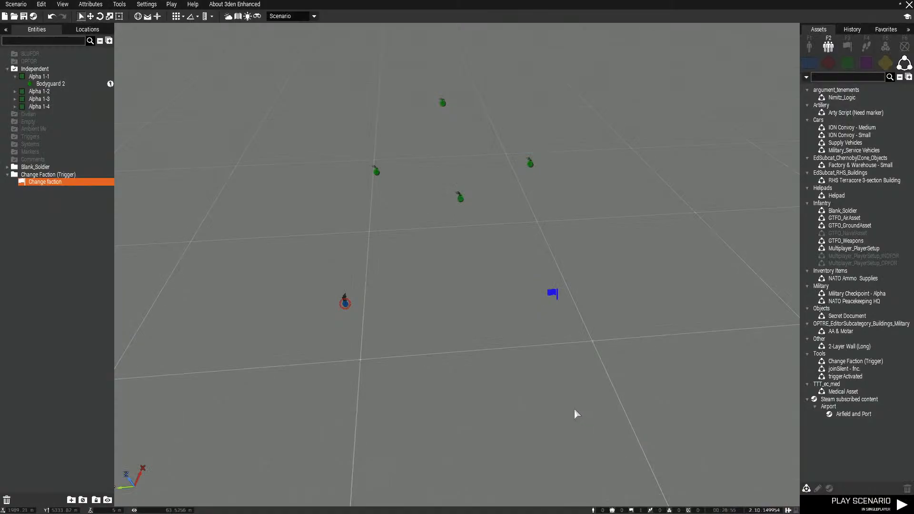
Delete the line "resistance setFriend [west, 0];" from the Change faction trigger's On Activation code and confirm the attributes
double_click(553, 295)
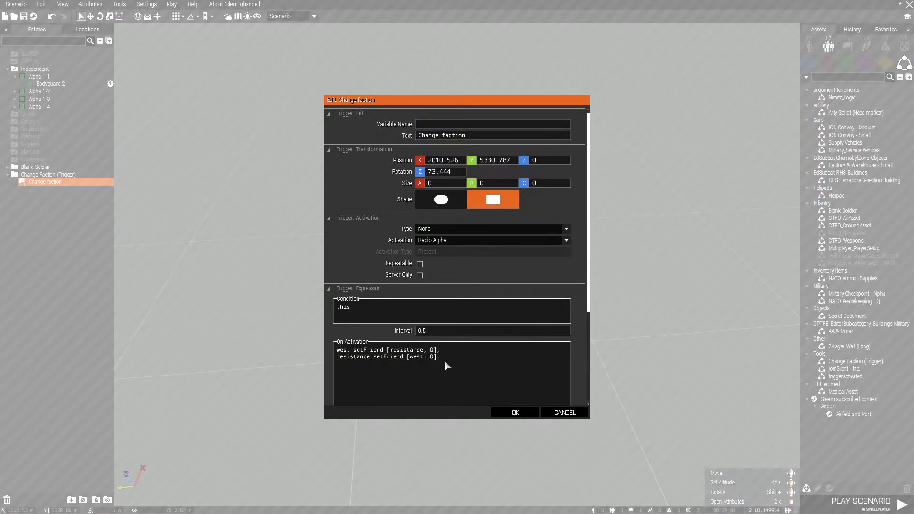
drag(444, 360, 336, 367)
key(BackSpace)
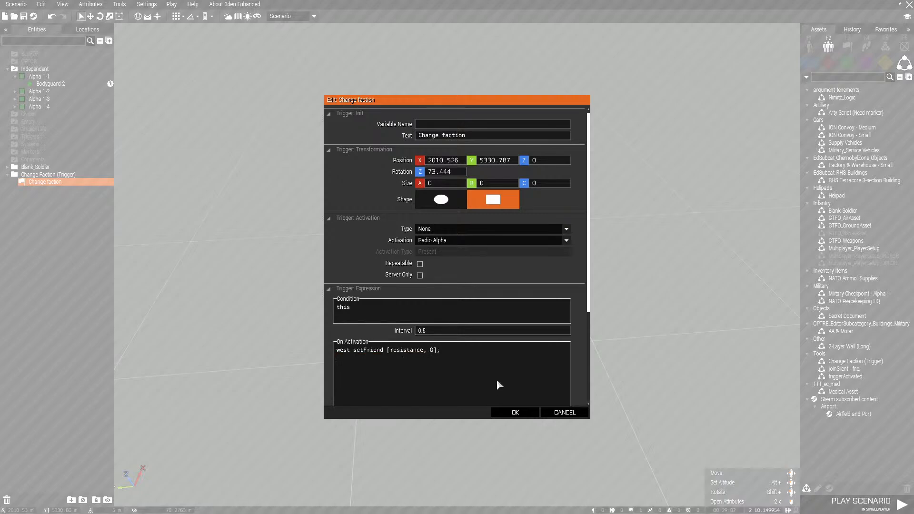
click(524, 413)
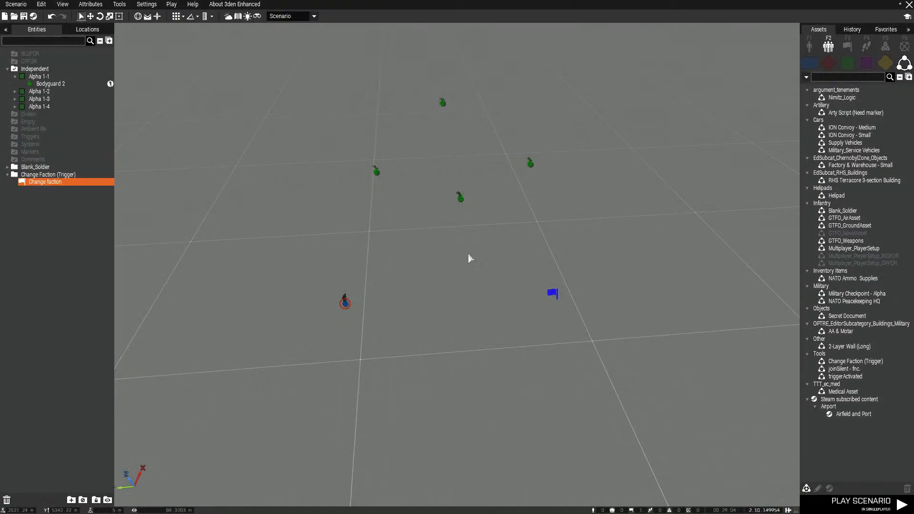
Group the four Independent bodyguards as Alpha 1-1 and set the group's behavior to Careless
click(460, 197)
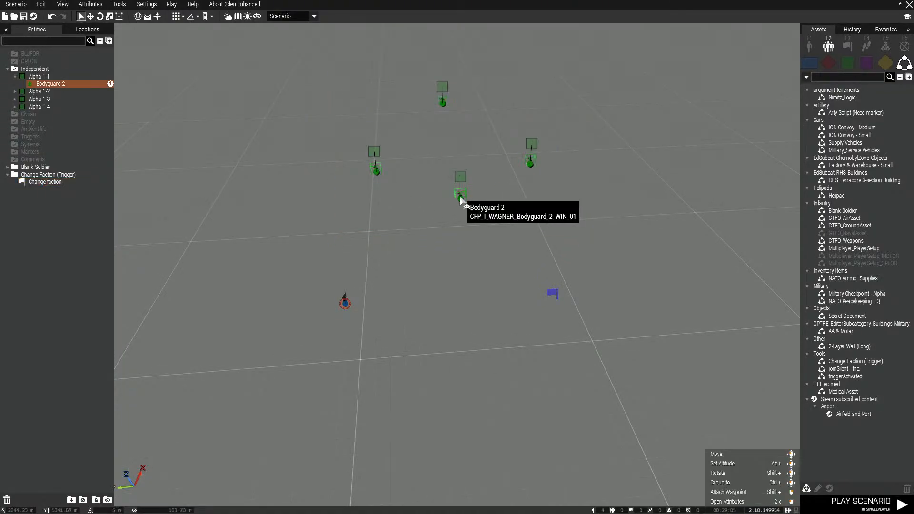
click(376, 153)
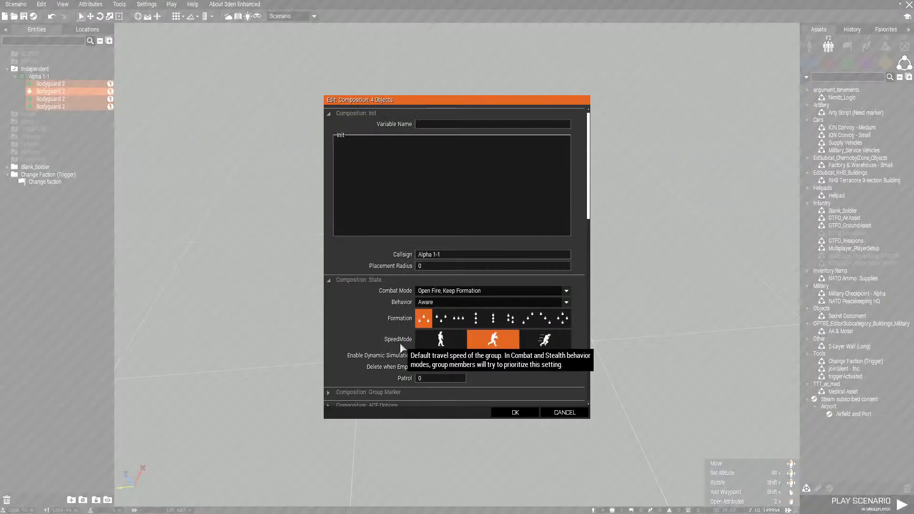
scroll(382, 309, down, 9)
scroll(382, 307, up, 4)
click(435, 201)
click(434, 209)
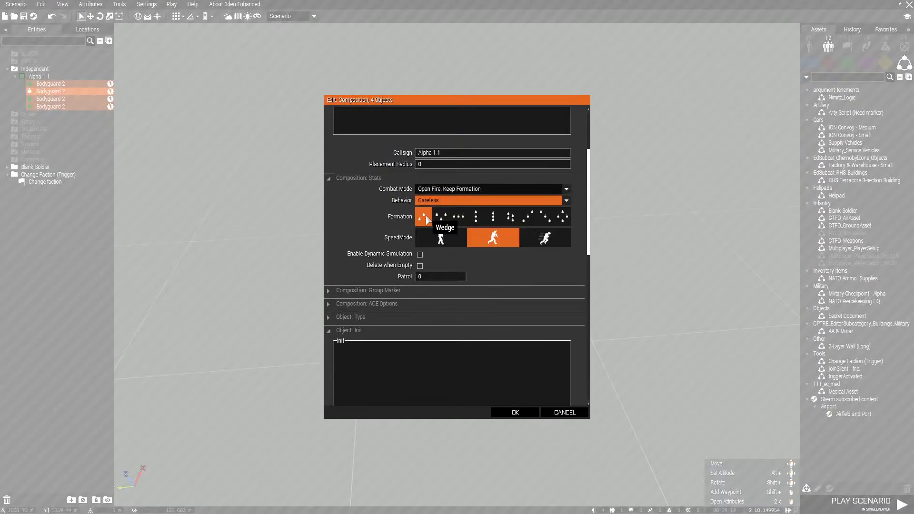
Set the bodyguards' fleeing coefficient to 0%, raise their courage and commanding AI skills, and confirm the attributes
scroll(357, 326, down, 8)
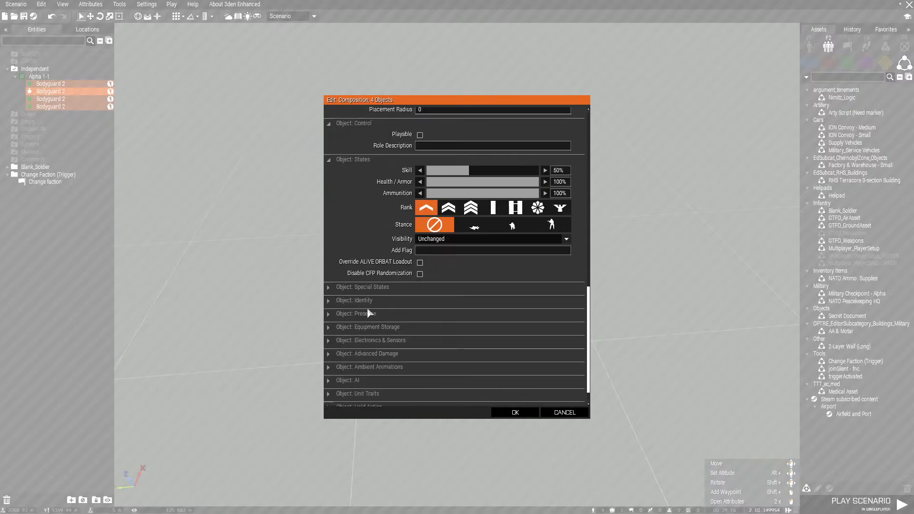
scroll(376, 315, down, 1)
click(387, 357)
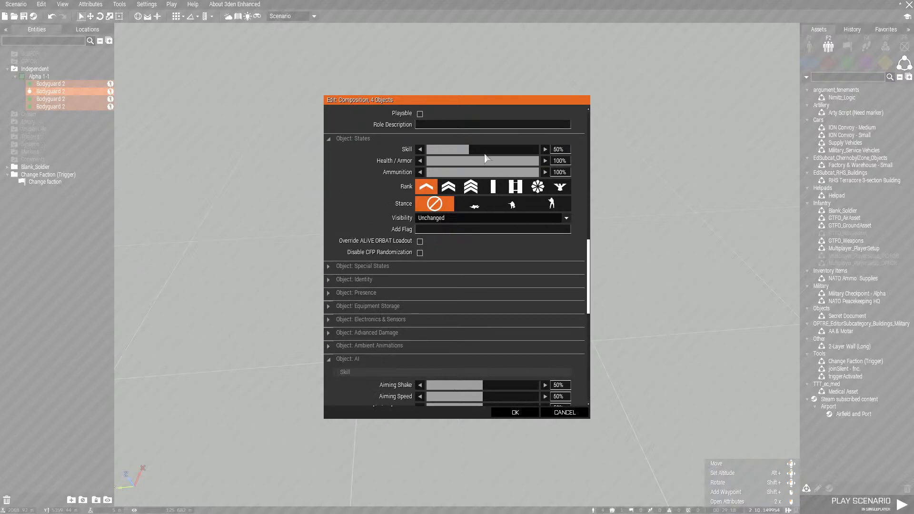
scroll(442, 313, down, 9)
click(425, 305)
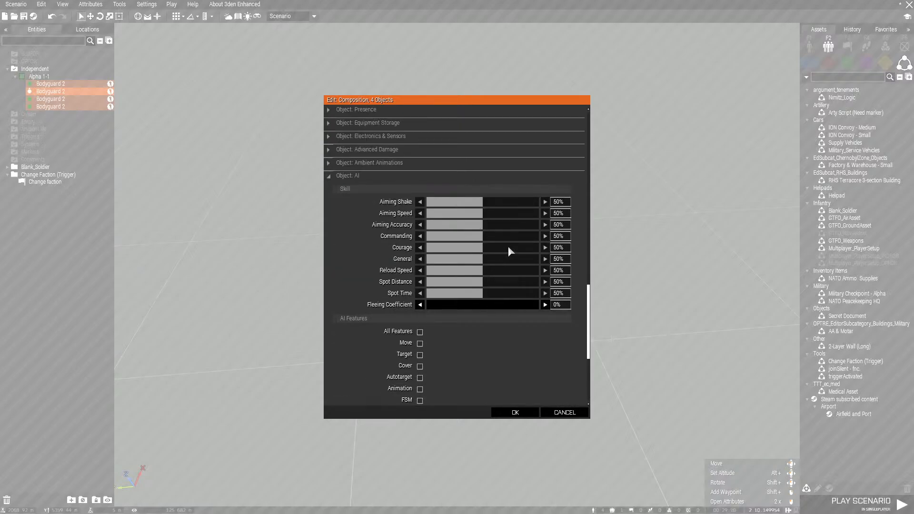
click(529, 246)
click(530, 233)
click(530, 414)
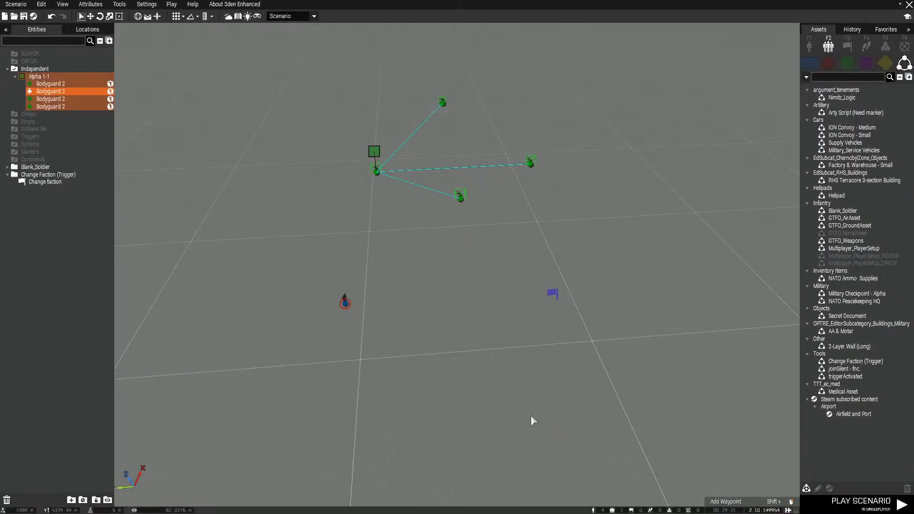
Play the scenario and activate the Change faction radio trigger to test one-sided hostility of west towards the bodyguards
click(864, 509)
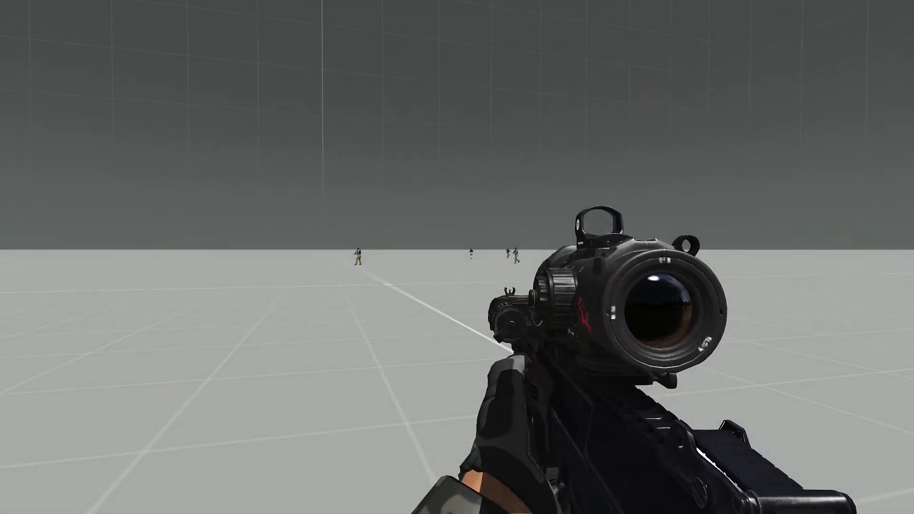
key(BackSpace)
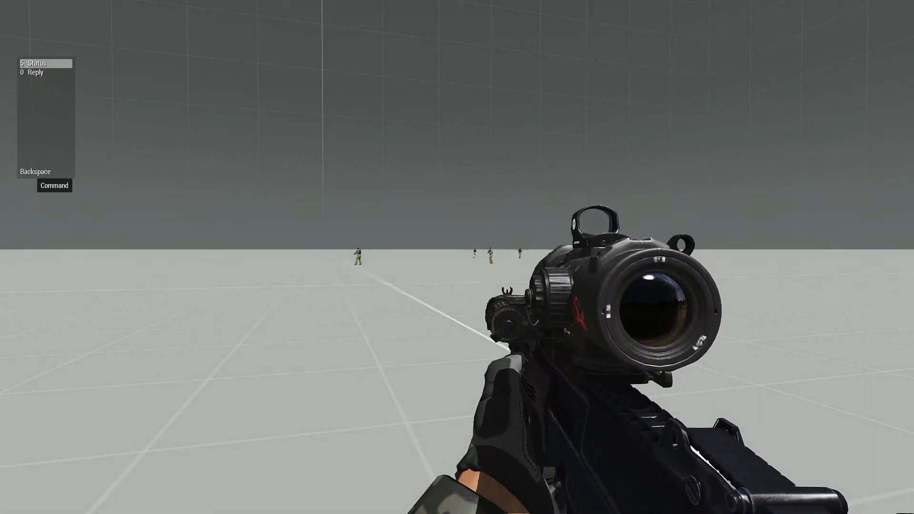
key(0)
key(0)
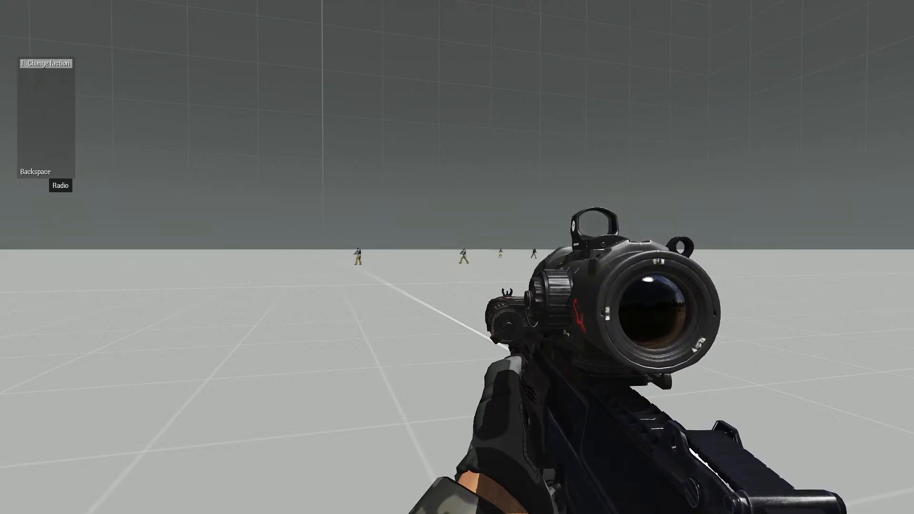
key(1)
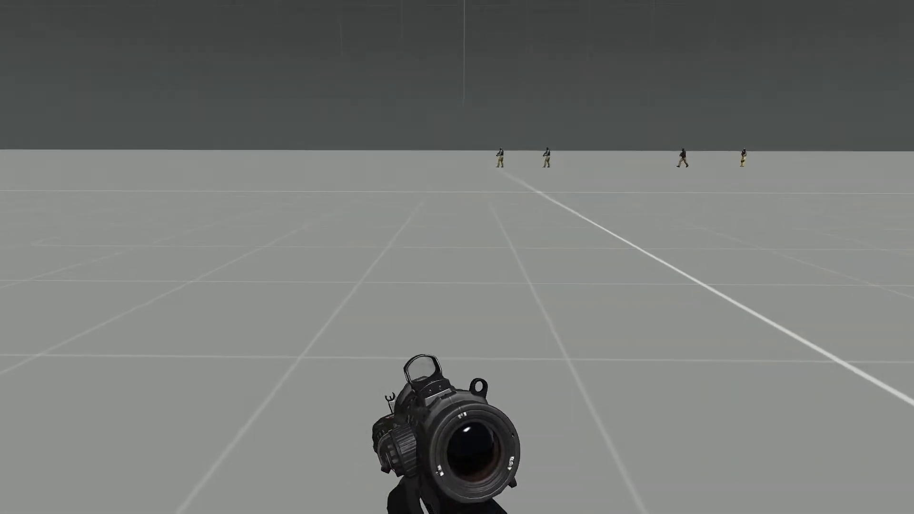
Walk up to the four bodyguards, fire a shot to observe their reaction, and return to the Eden Editor
key(w)
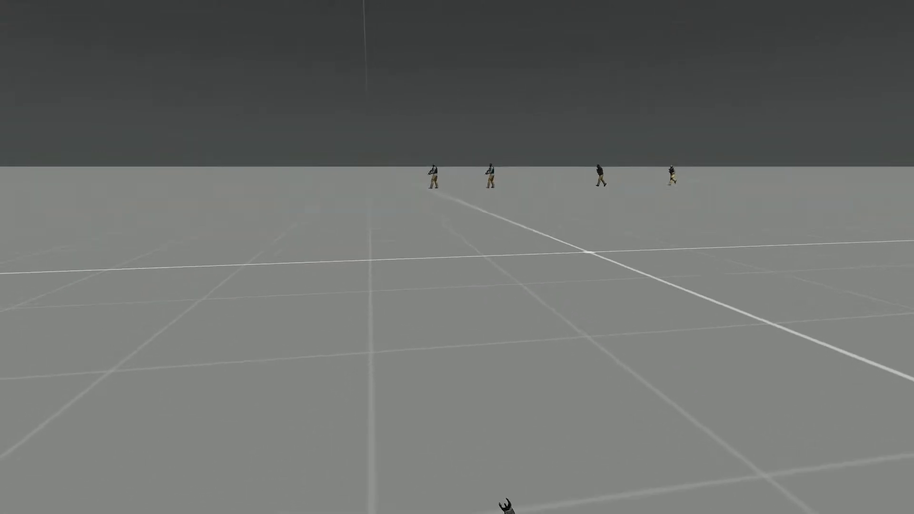
key(w)
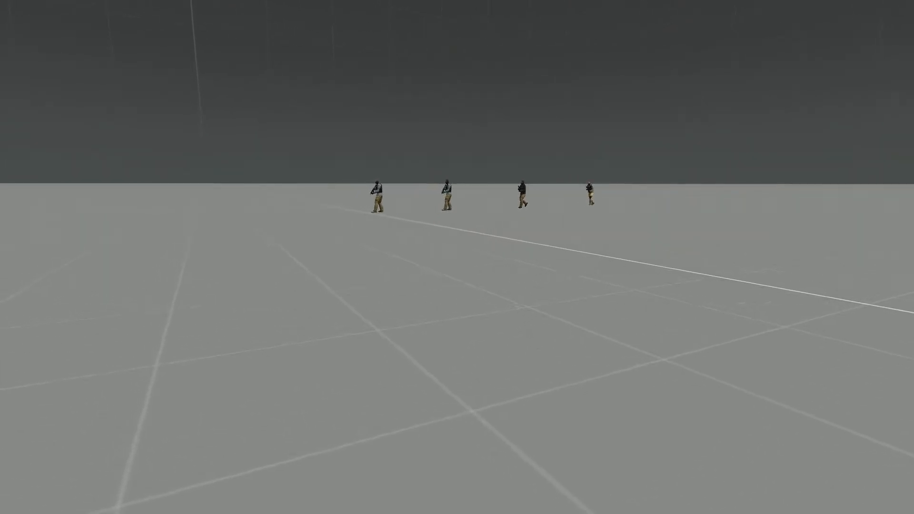
key(w)
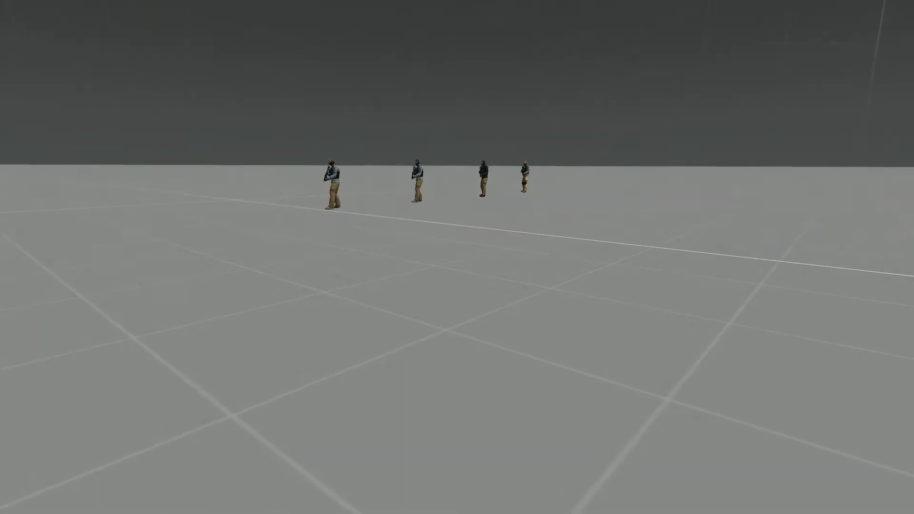
key(w)
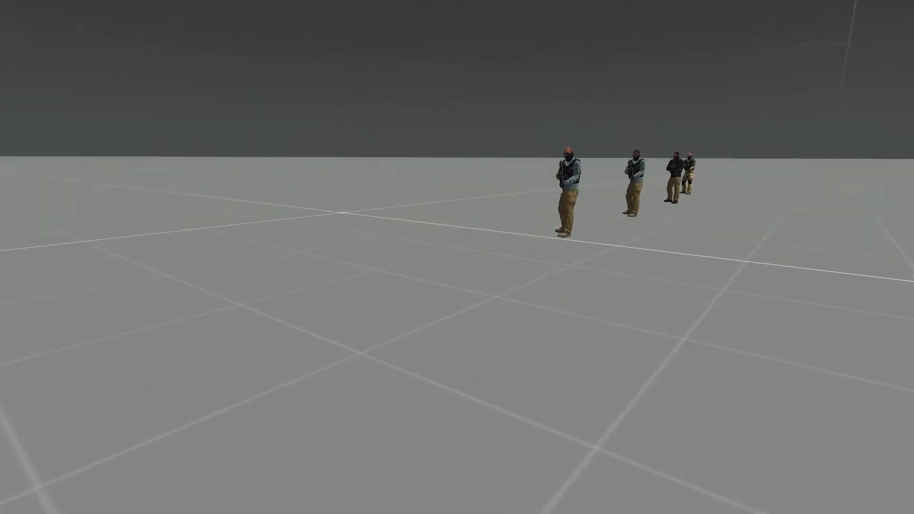
key(w)
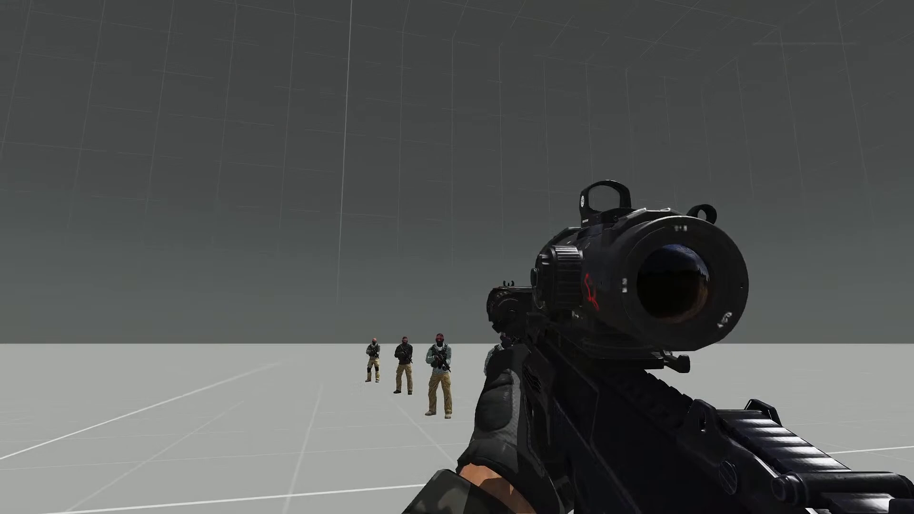
click(457, 257)
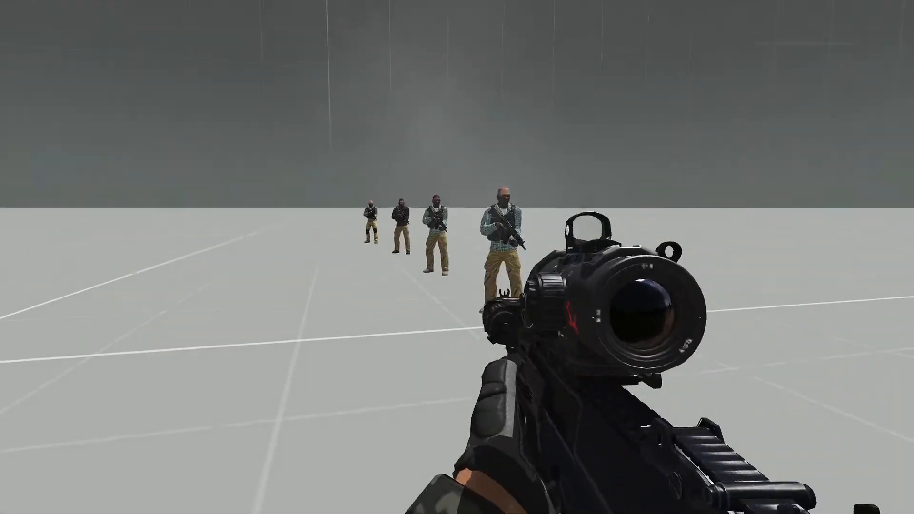
key(Escape)
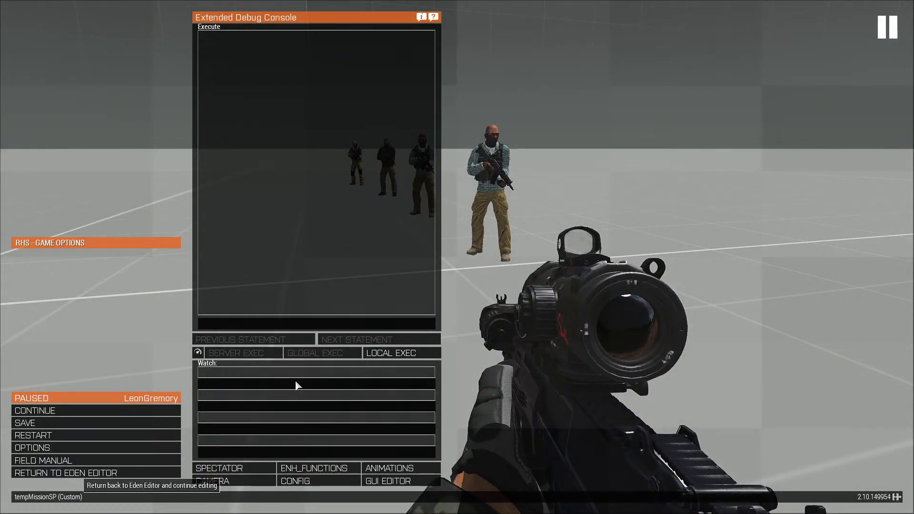
click(65, 473)
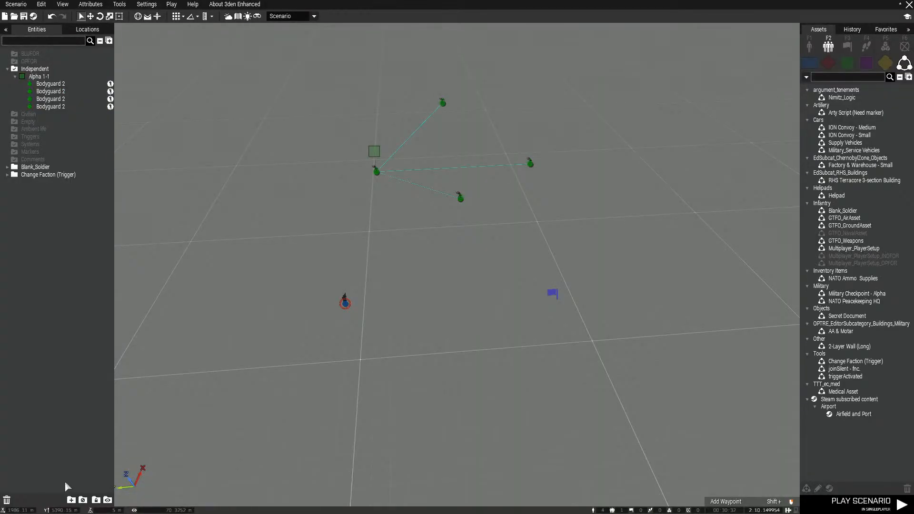
Rewrite the Change faction trigger's On Activation code as "resistance setFriend [west, 0];" and confirm the attributes
double_click(554, 293)
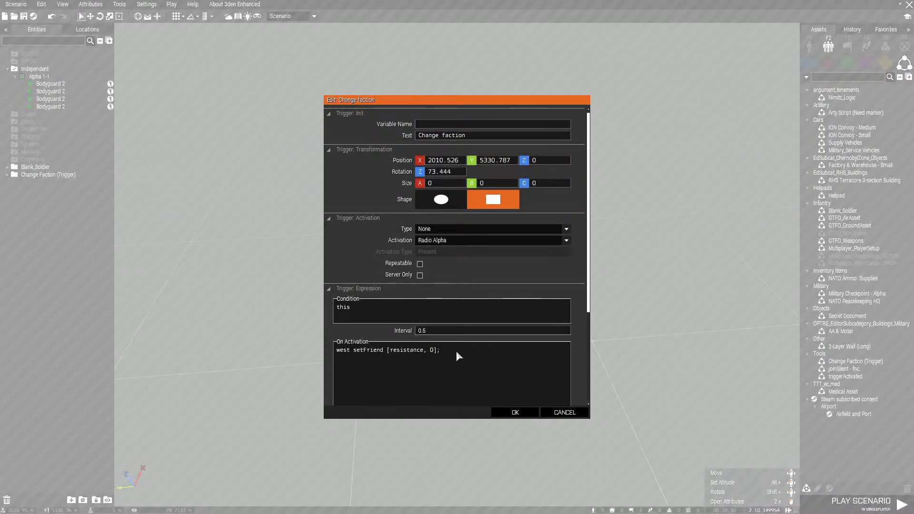
drag(336, 352, 443, 352)
click(352, 352)
drag(352, 352, 329, 352)
text(resistance)
drag(410, 350, 431, 352)
text(west)
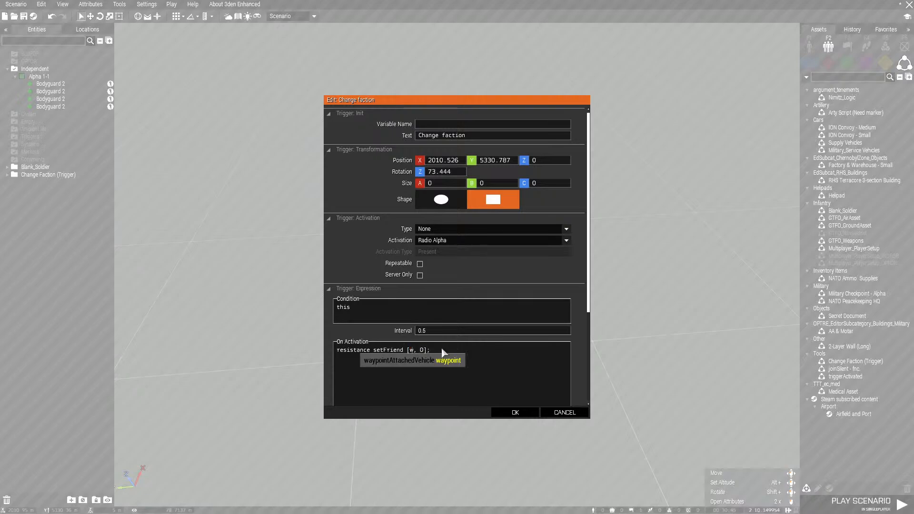
click(515, 413)
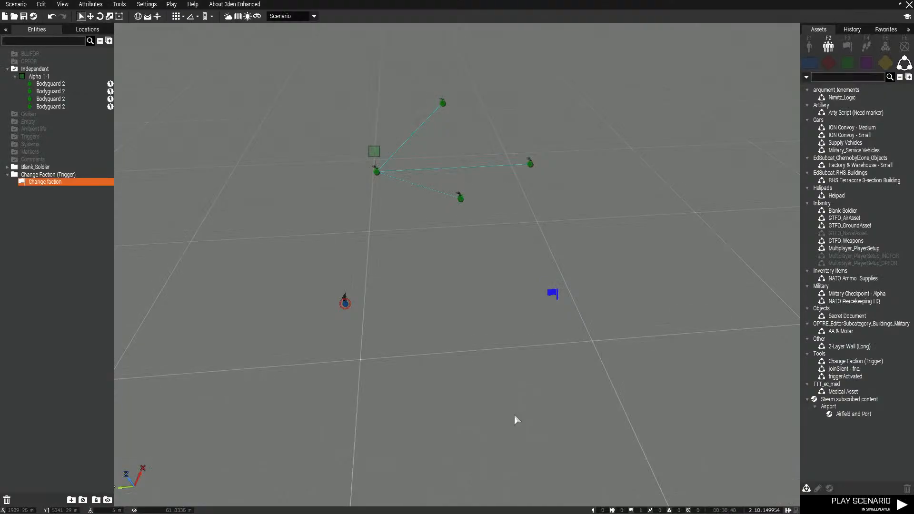
Run the scenario again and activate the Change faction radio trigger to test the bodyguards' hostility towards west
click(861, 503)
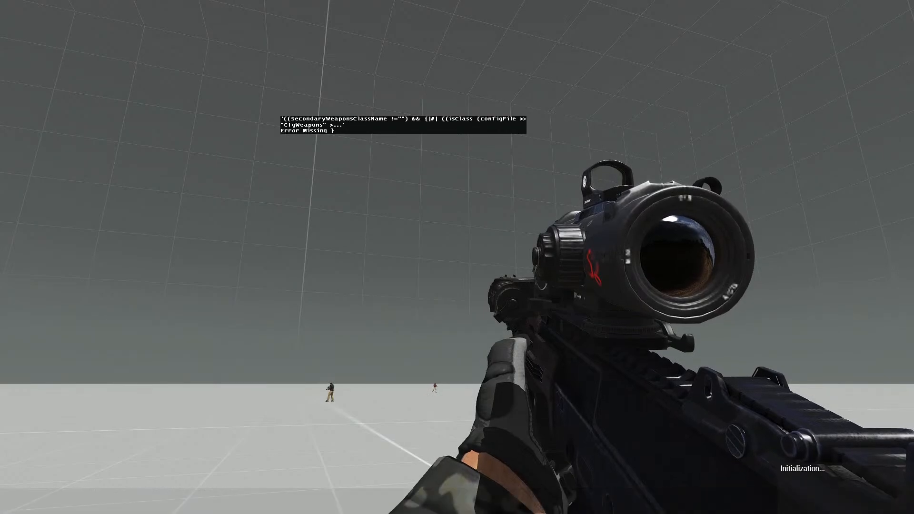
key(ctrl+super)
mouse_move(375, 268)
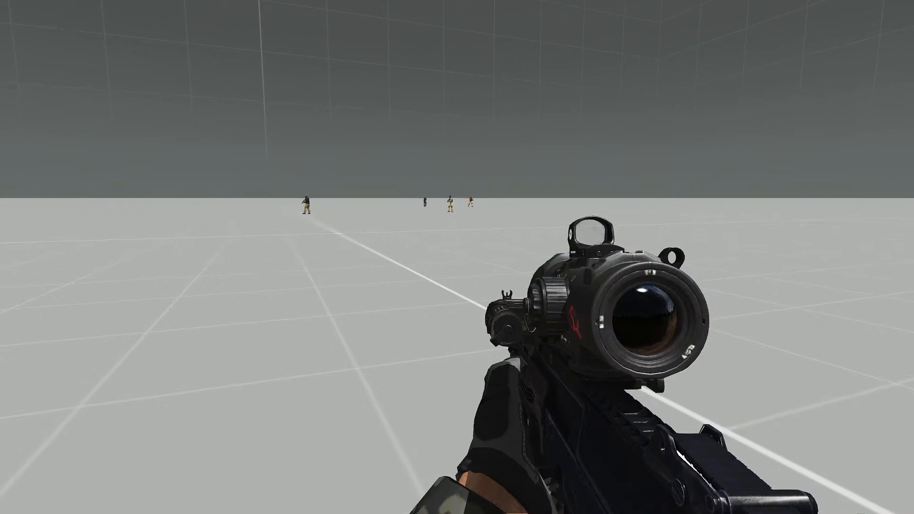
key(BackSpace)
key(0)
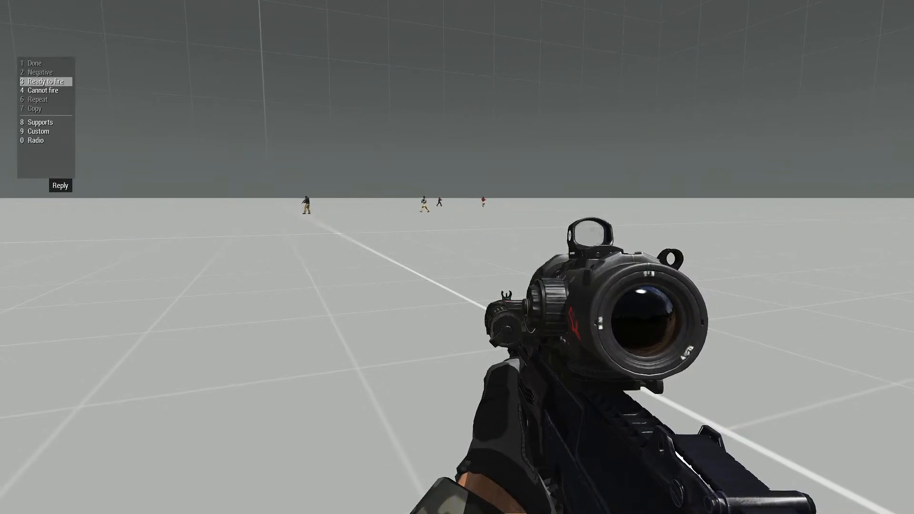
key(0)
key(1)
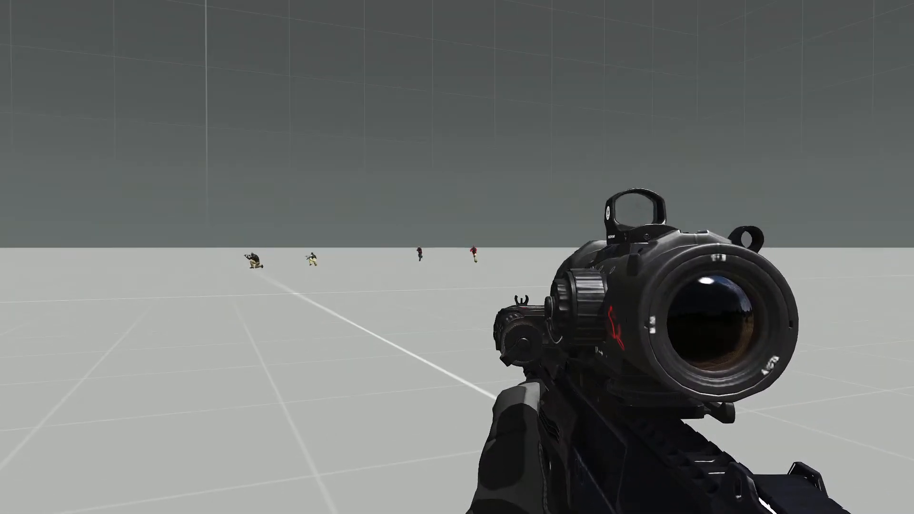
Observe the bodyguards through the rifle scope, engage them, and return to the Eden Editor
key(KP_Add)
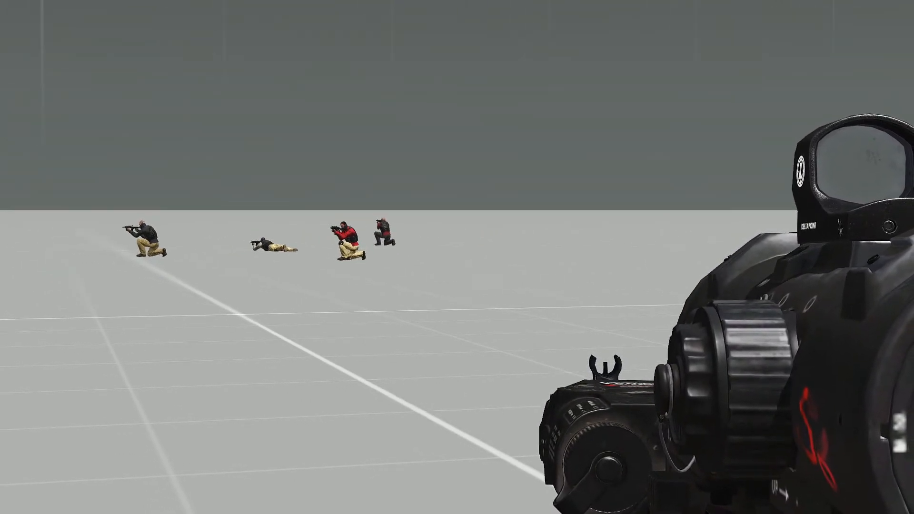
right_click(457, 257)
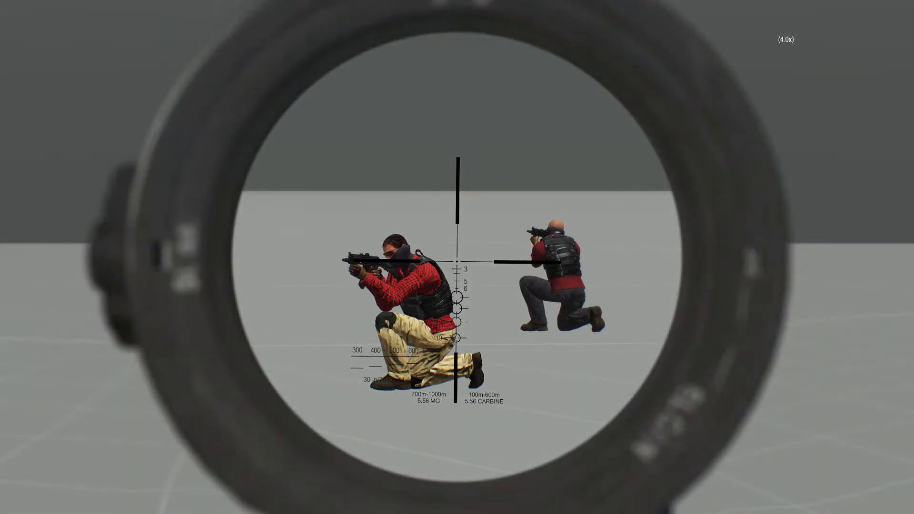
right_click(457, 257)
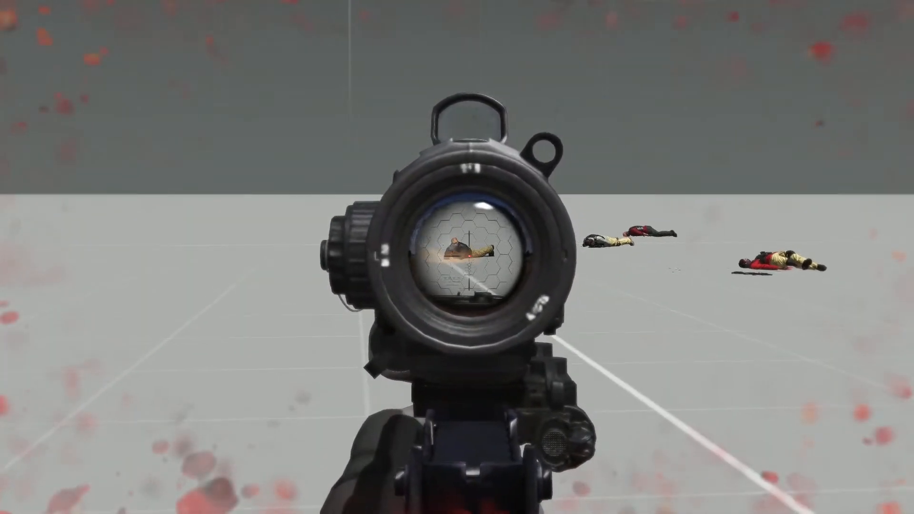
key(Escape)
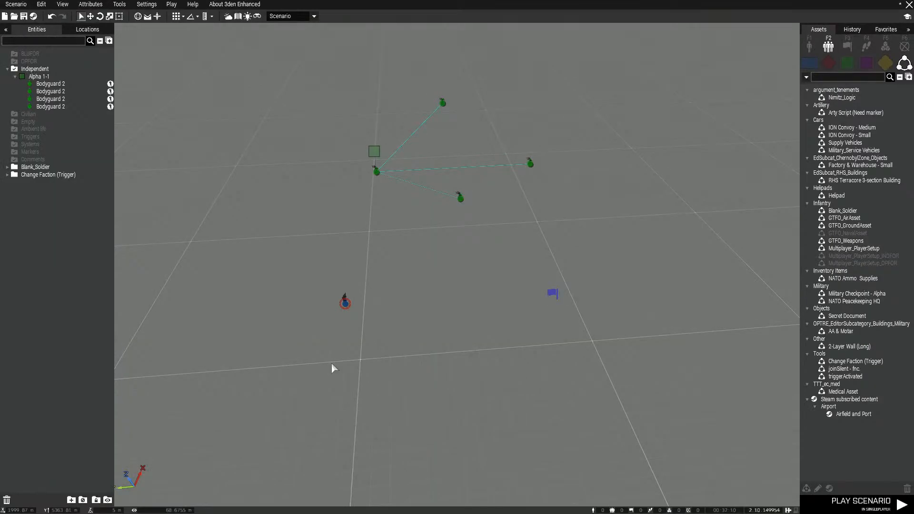
Paste a second setFriend line below "resistance setFriend [west, 0];" in the Change faction trigger's On Activation code
double_click(552, 294)
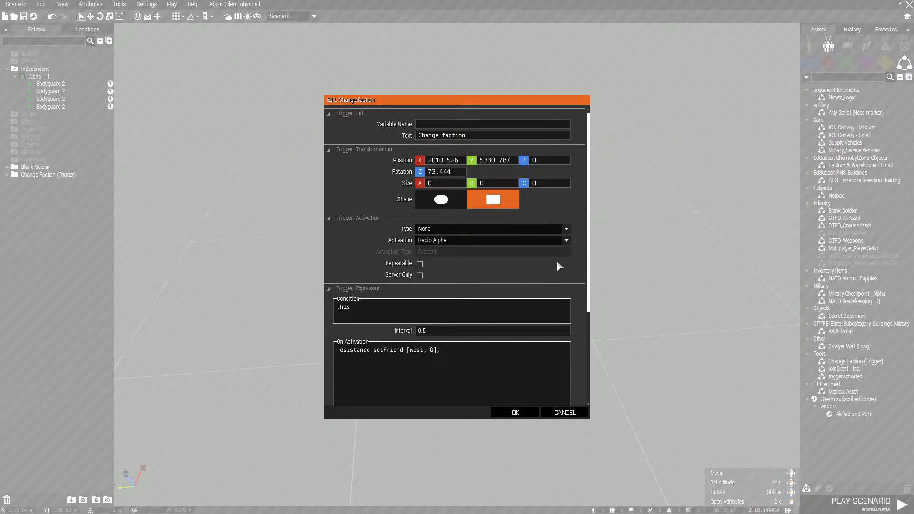
scroll(564, 271, down, 1)
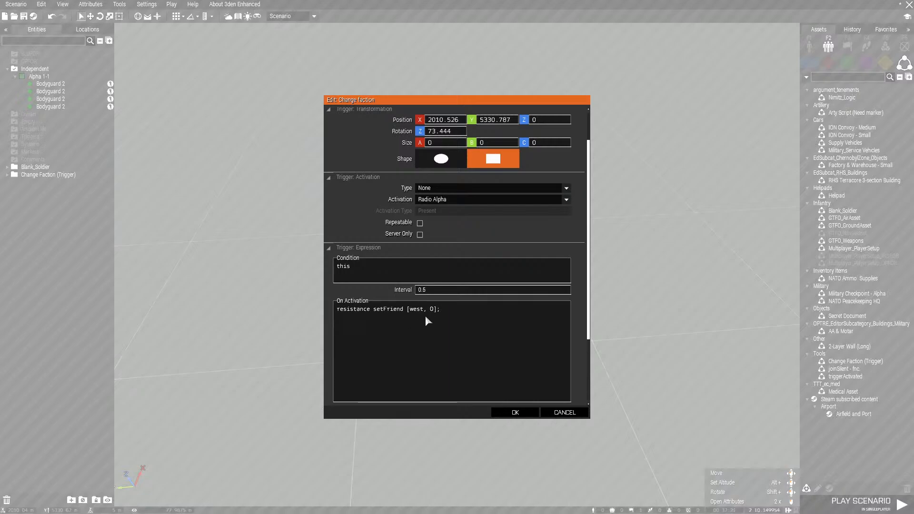
scroll(512, 318, down, 1)
scroll(511, 318, down, 1)
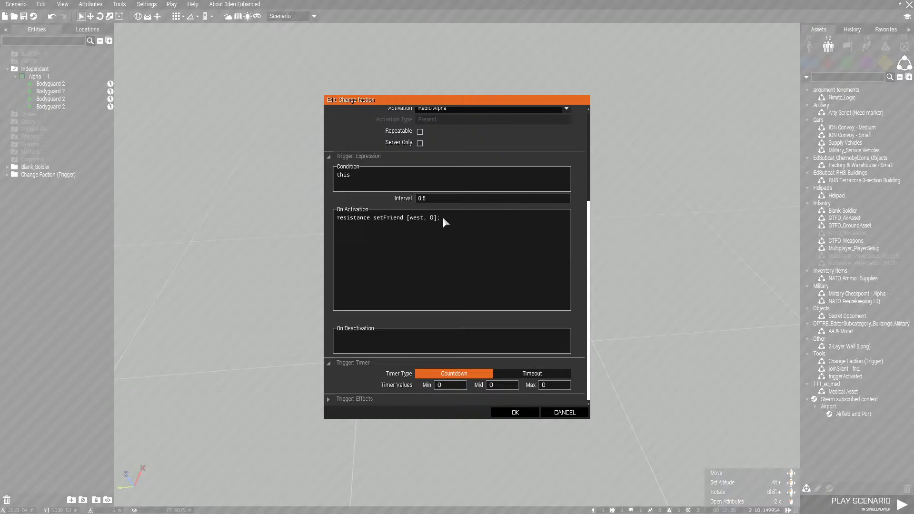
drag(442, 217, 344, 223)
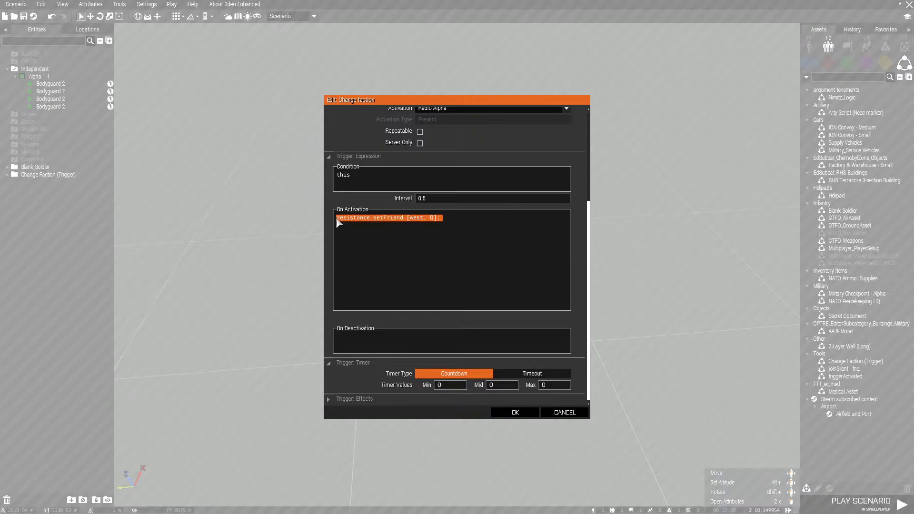
click(440, 224)
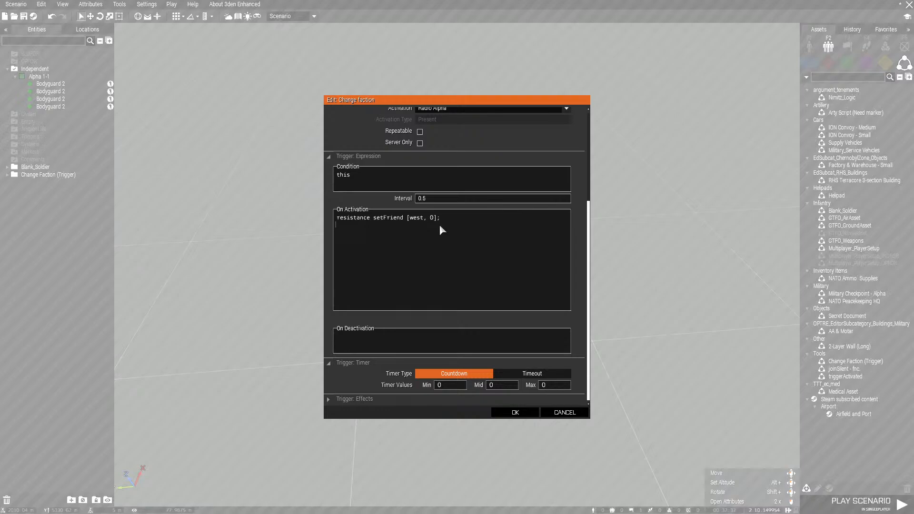
text(resistance setFriend [west, 0];)
Edit the pasted On Activation line to use west as its first side and confirm the trigger's attributes
drag(337, 217, 444, 215)
drag(374, 220, 371, 225)
click(371, 226)
text(west)
click(425, 226)
key(shift+Home)
key(BackSpace)
click(515, 413)
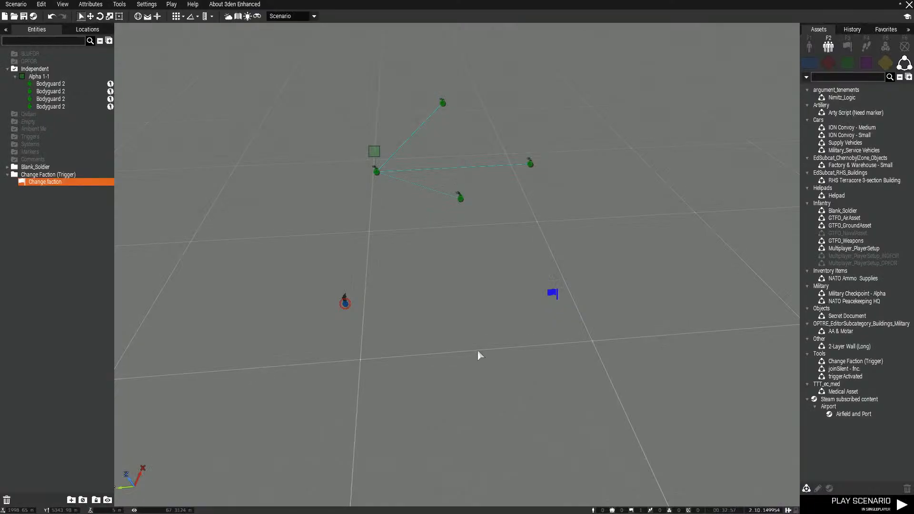
Save the trigger as a custom composition, overwriting "Change Faction (Trigger)" in the Tools category
right_click(552, 293)
mouse_move(592, 359)
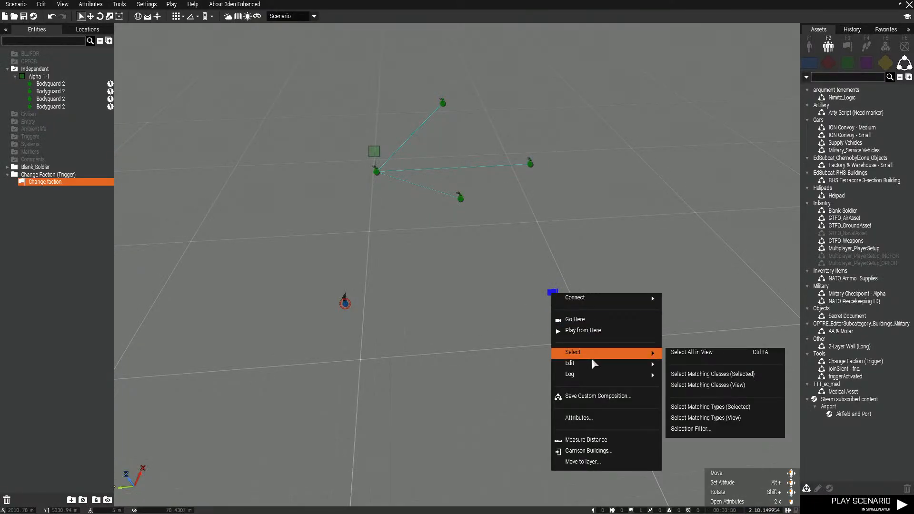
click(608, 398)
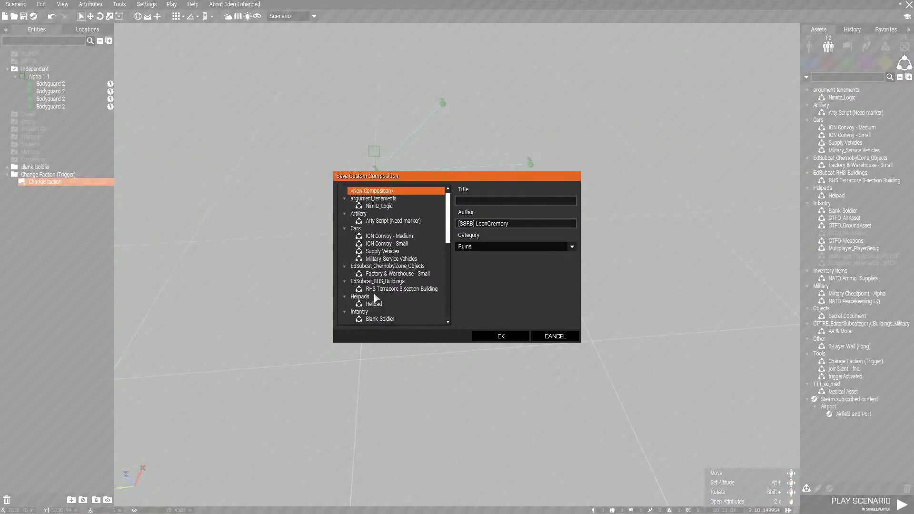
scroll(379, 295, down, 5)
click(399, 267)
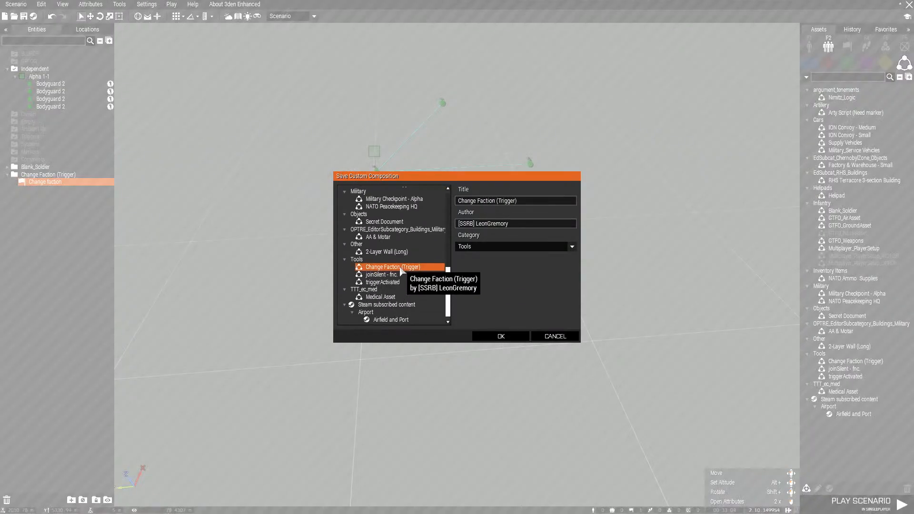
click(502, 335)
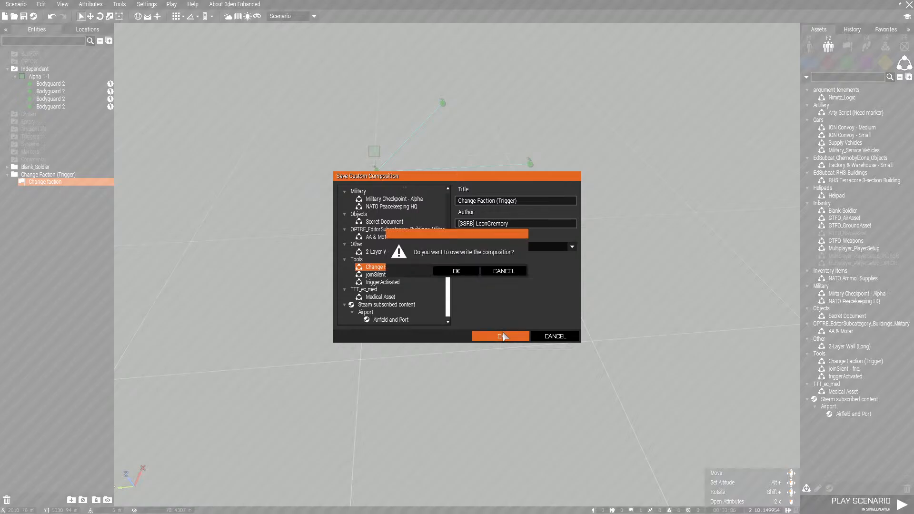
click(461, 274)
click(494, 289)
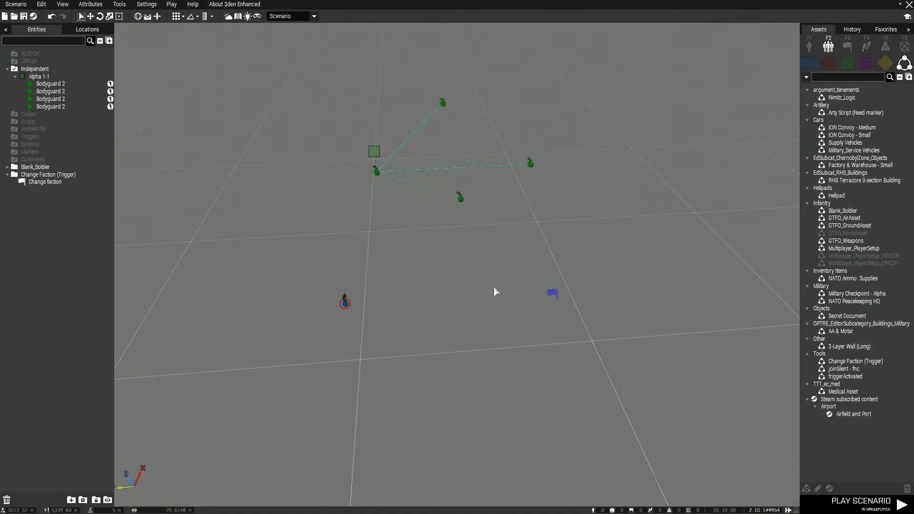
Open the M78-OpsBlackout scenario from MPMissions on the Panthera (Winter) terrain
click(16, 4)
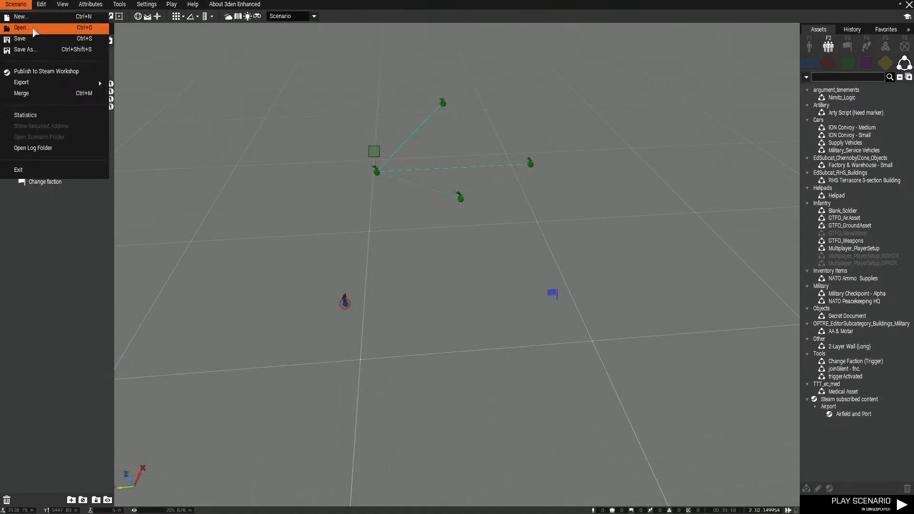
click(19, 25)
click(436, 262)
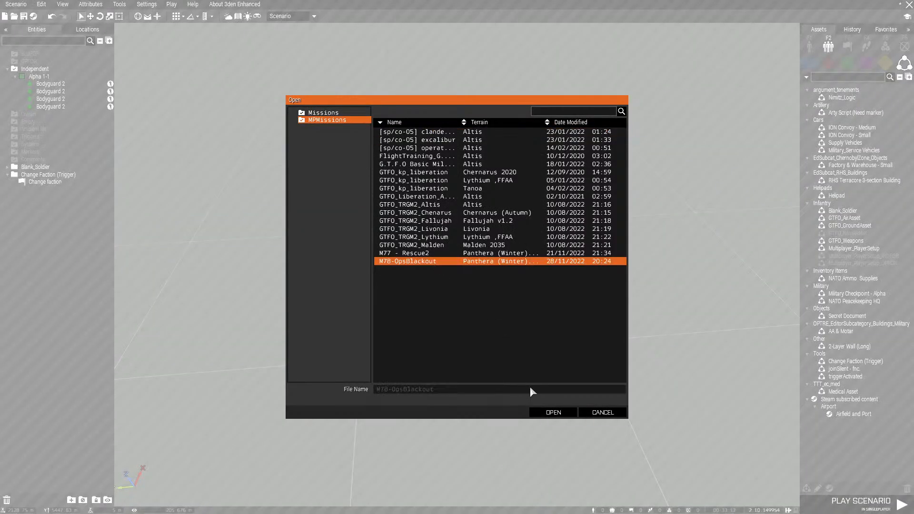
click(548, 415)
click(448, 281)
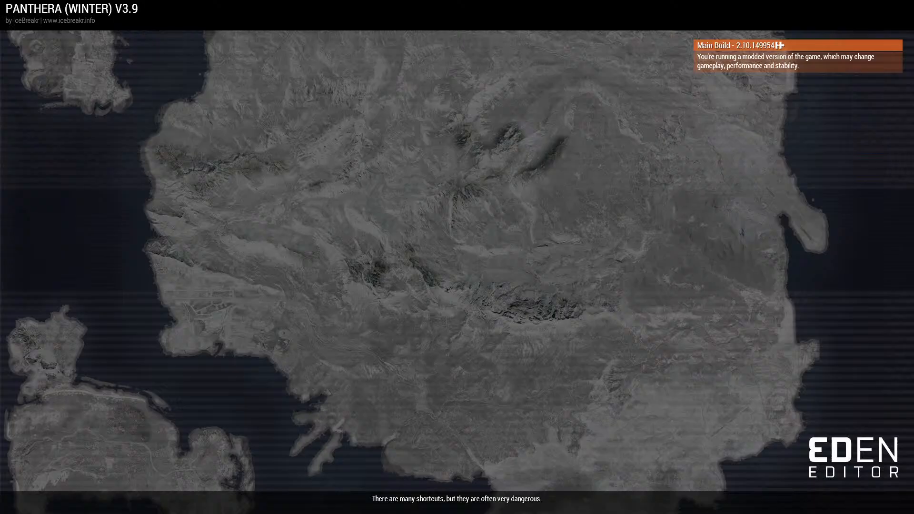
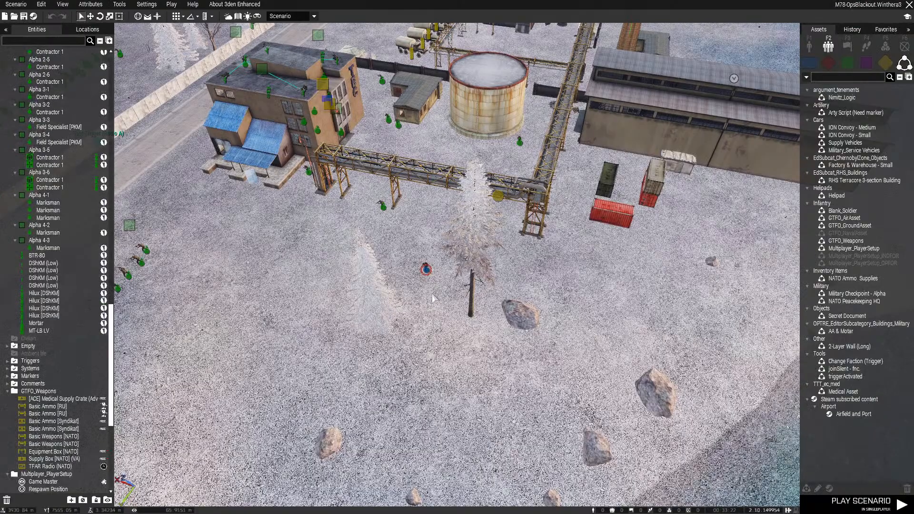
Move the SP-only Asst. Autorifleman from the factory site to the inland mountains south of BC Wurzenpass
scroll(432, 301, down, 5)
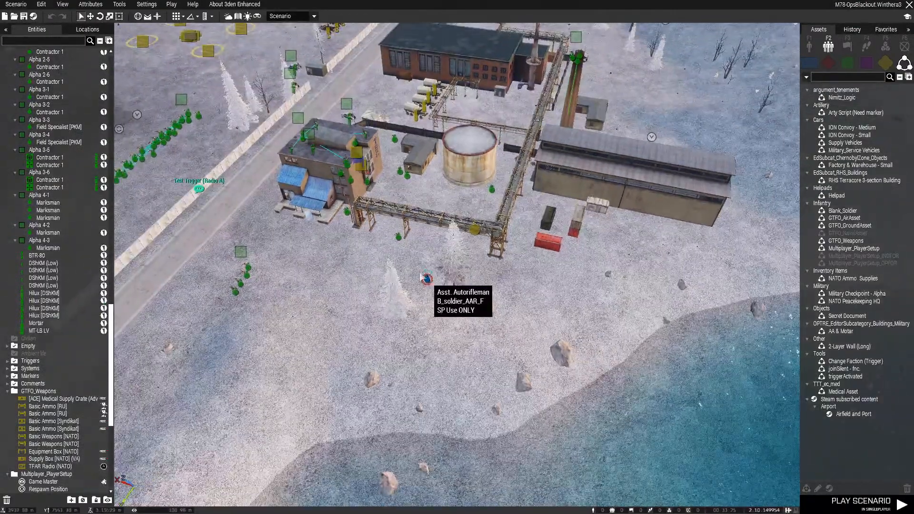
click(427, 298)
scroll(697, 87, down, 10)
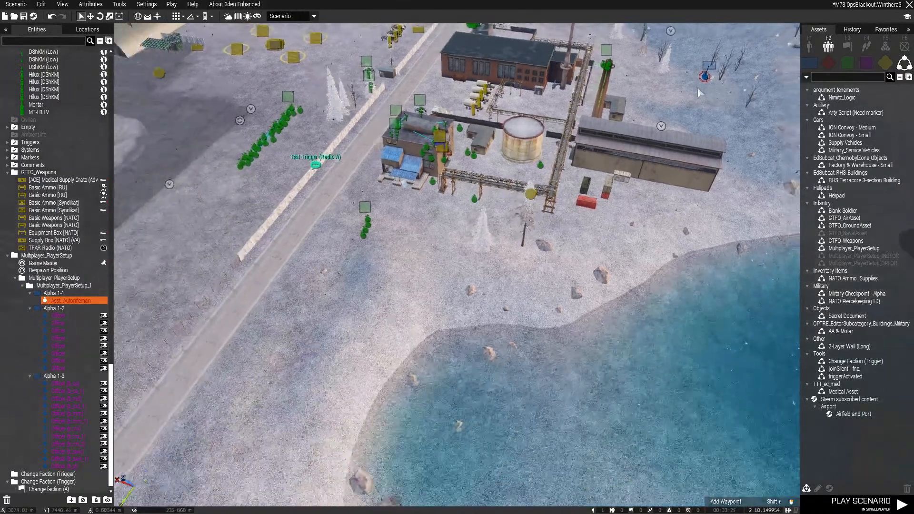
key(m)
scroll(627, 203, up, 3)
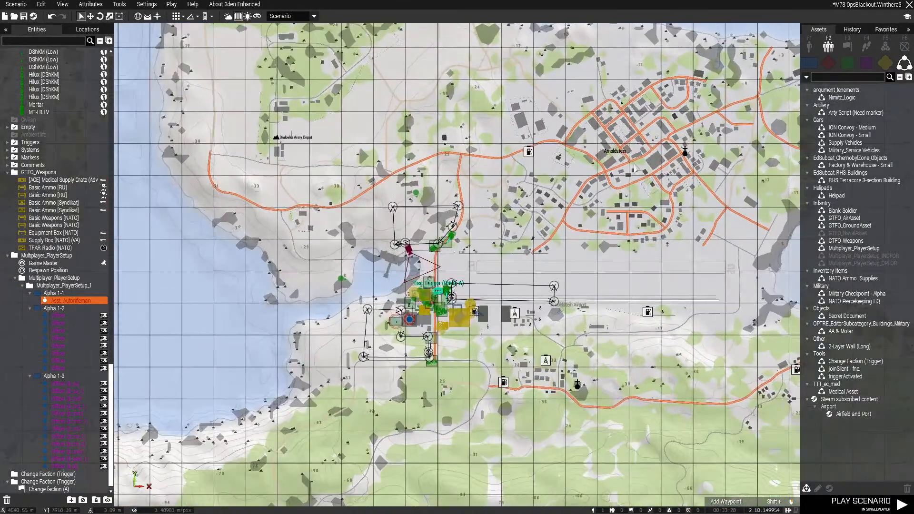
click(508, 353)
scroll(437, 353, up, 2)
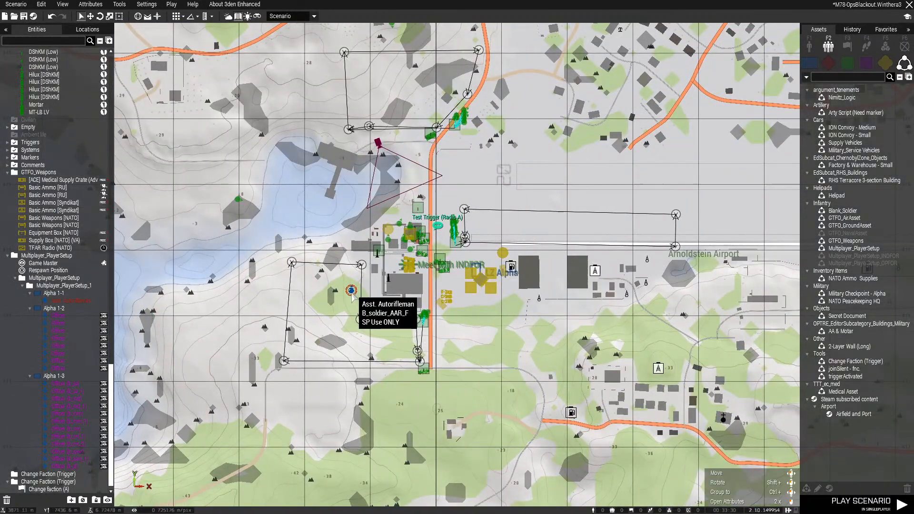
scroll(352, 290, down, 5)
drag(351, 290, 400, 446)
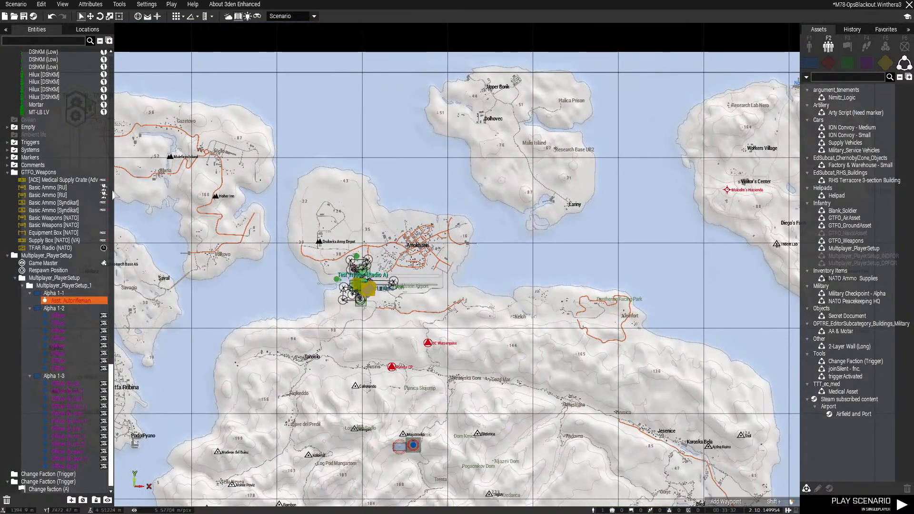
Move the Independent group Alpha 1-1 from the airport area to the inland mountains beside the relocated Asst. Autorifleman
scroll(92, 219, up, 3)
scroll(87, 225, up, 10)
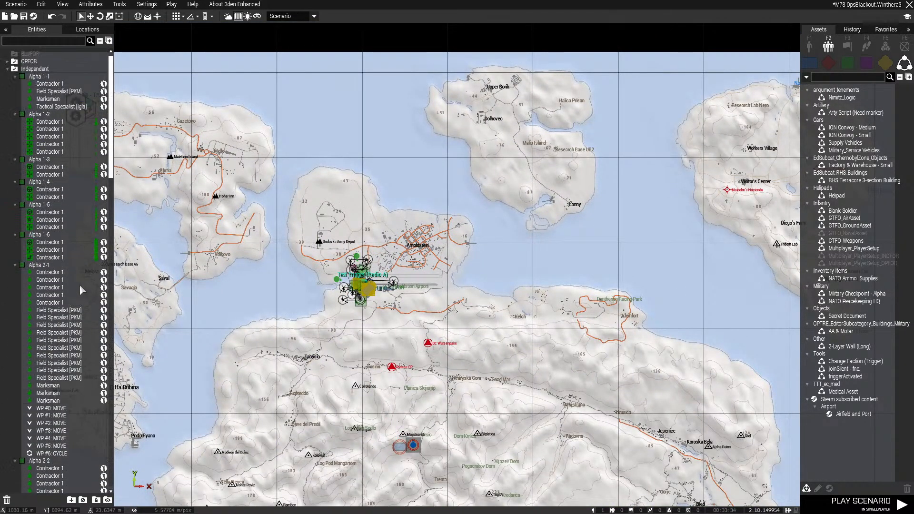
click(6, 70)
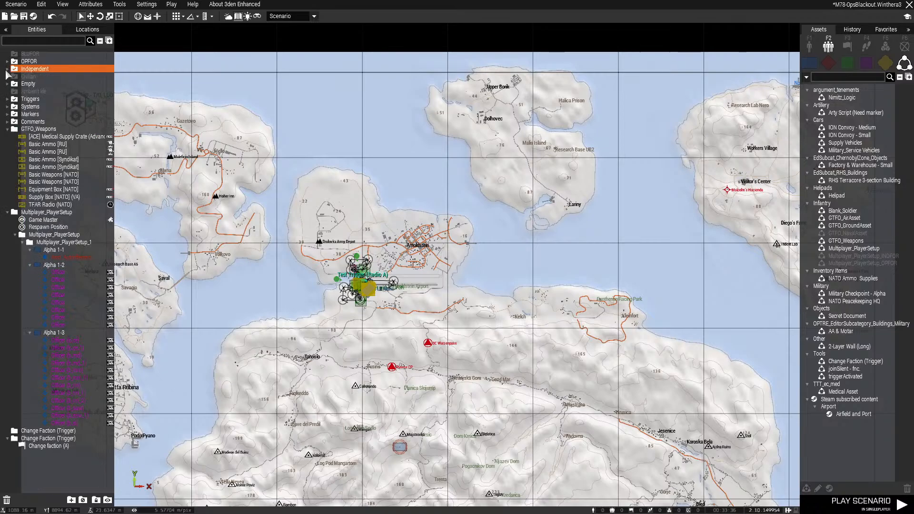
click(7, 70)
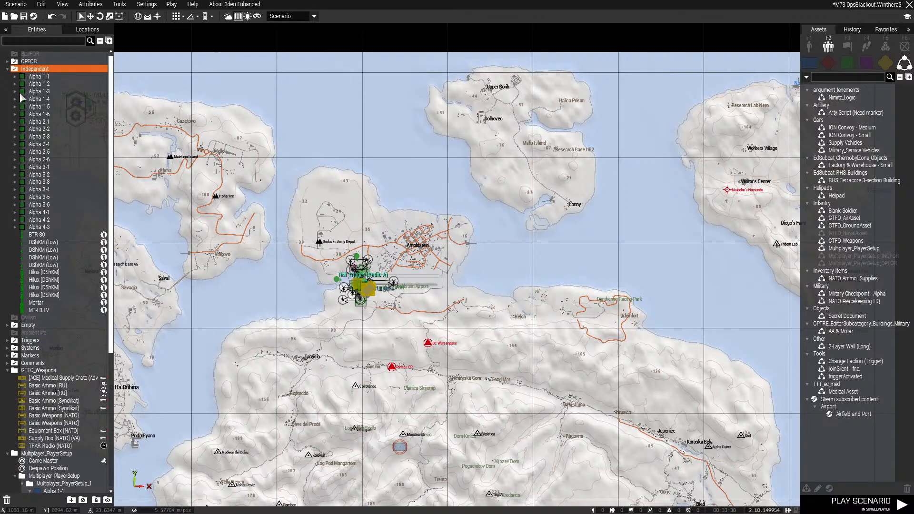
click(14, 78)
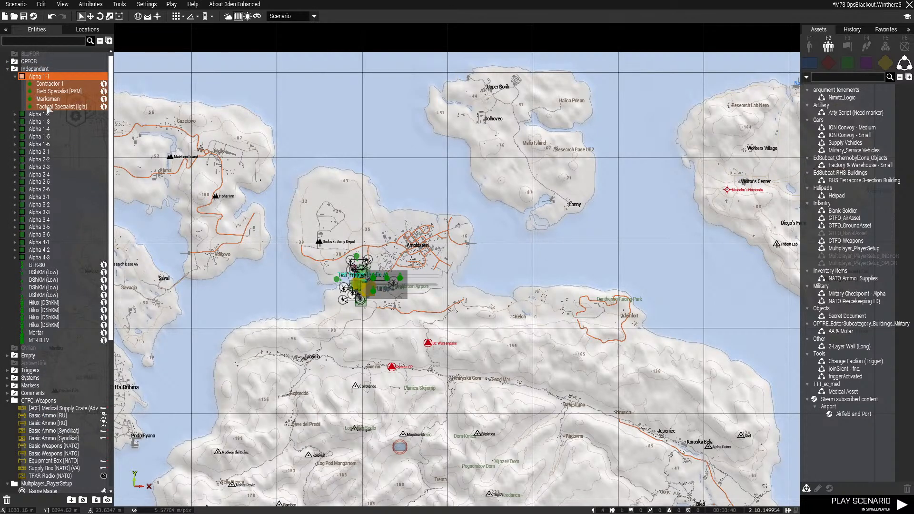
scroll(382, 309, up, 8)
scroll(185, 207, down, 3)
right_drag(201, 189, 477, 304)
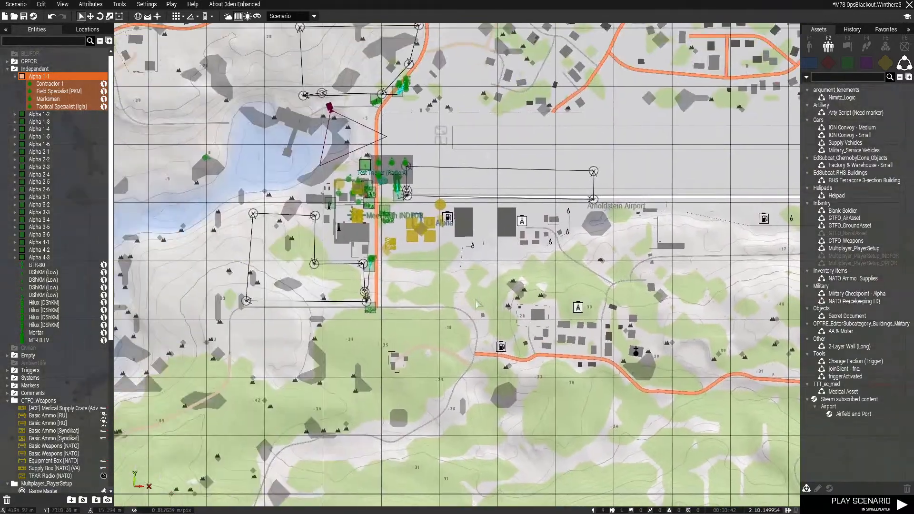
scroll(368, 176, up, 10)
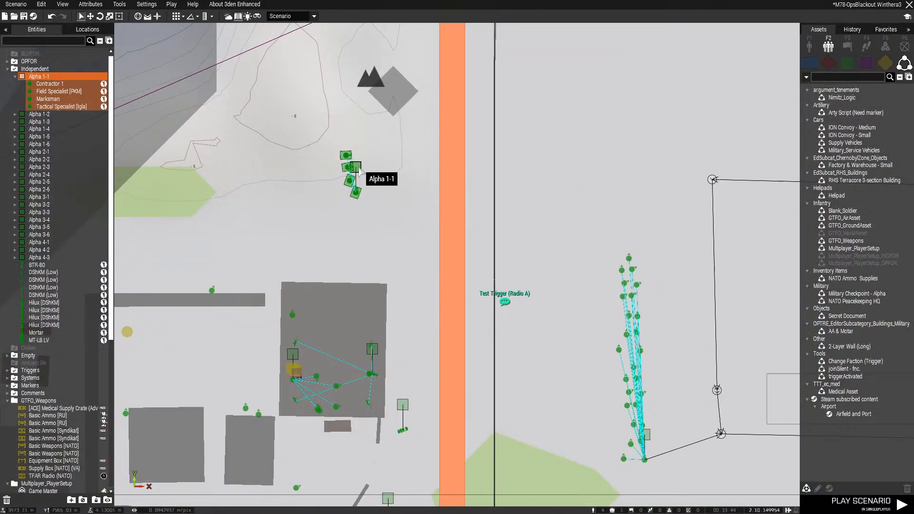
scroll(400, 155, down, 10)
drag(358, 168, 647, 384)
right_drag(647, 383, 462, 211)
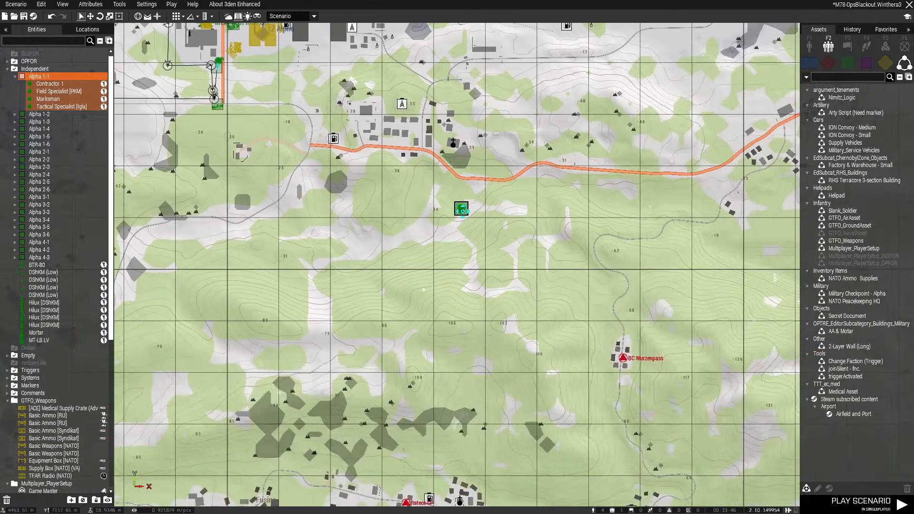
drag(462, 210, 534, 425)
scroll(505, 348, down, 6)
scroll(506, 348, down, 4)
right_drag(518, 422, 524, 452)
Delete all the other Independent groups, vehicles and objects around Arnoldstein Airport
click(494, 351)
scroll(493, 350, up, 6)
drag(256, 128, 591, 418)
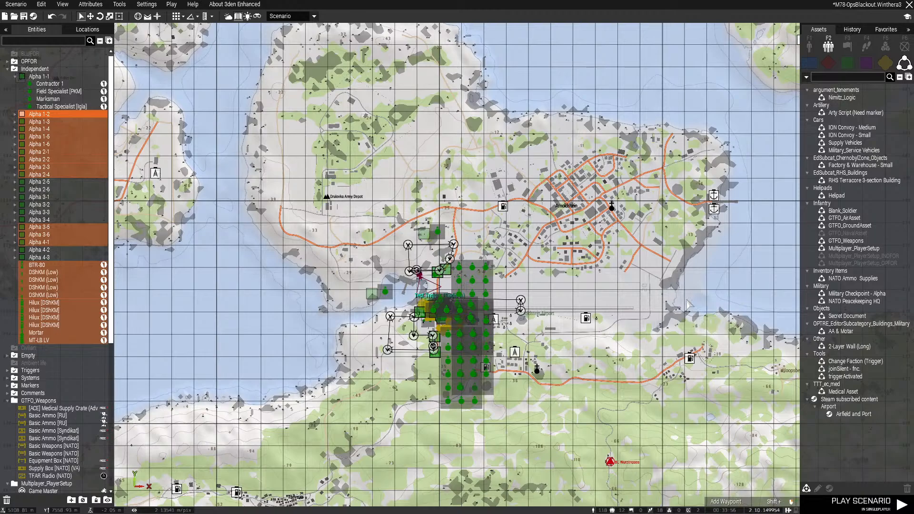
key(Delete)
scroll(614, 328, down, 6)
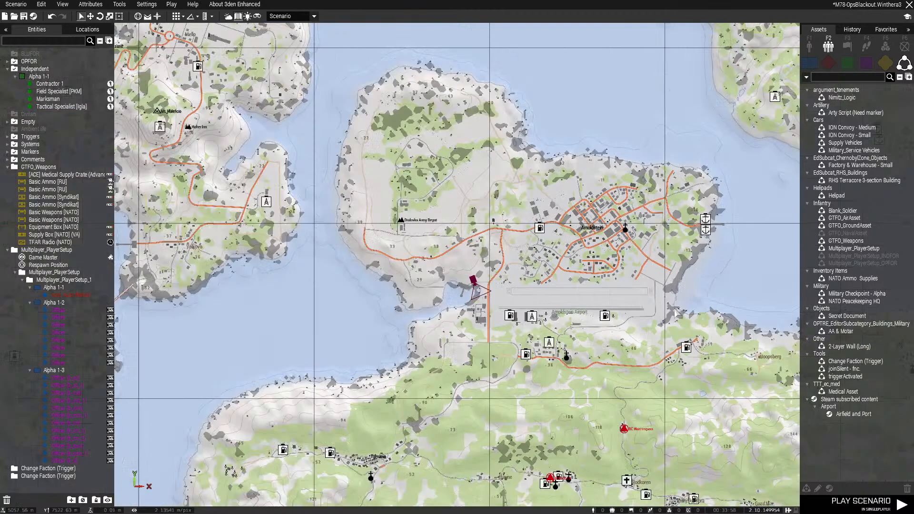
scroll(614, 329, up, 7)
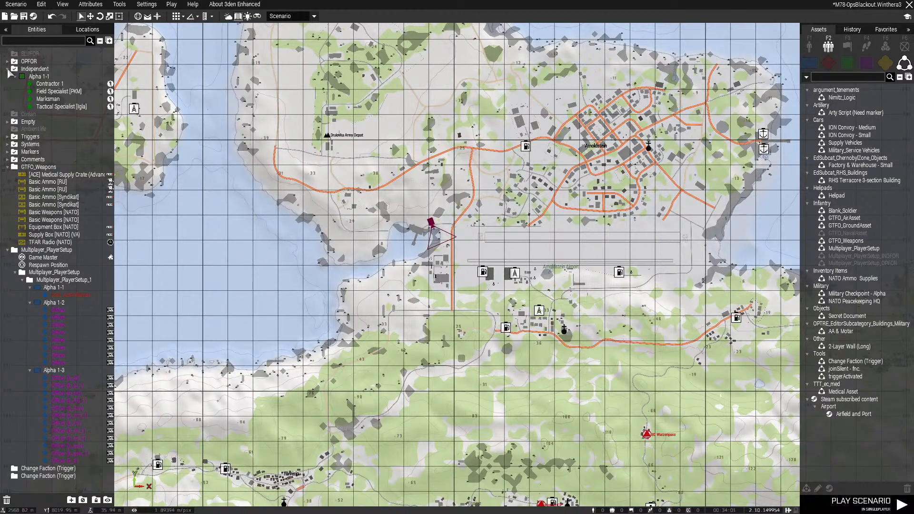
Delete both Change Faction (Trigger) layers from the scenario's entity list
click(8, 69)
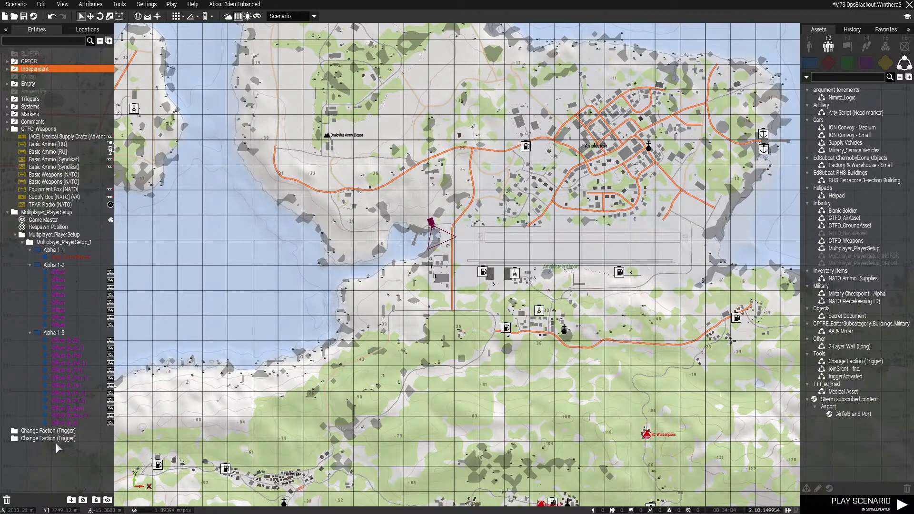
click(20, 440)
key(Delete)
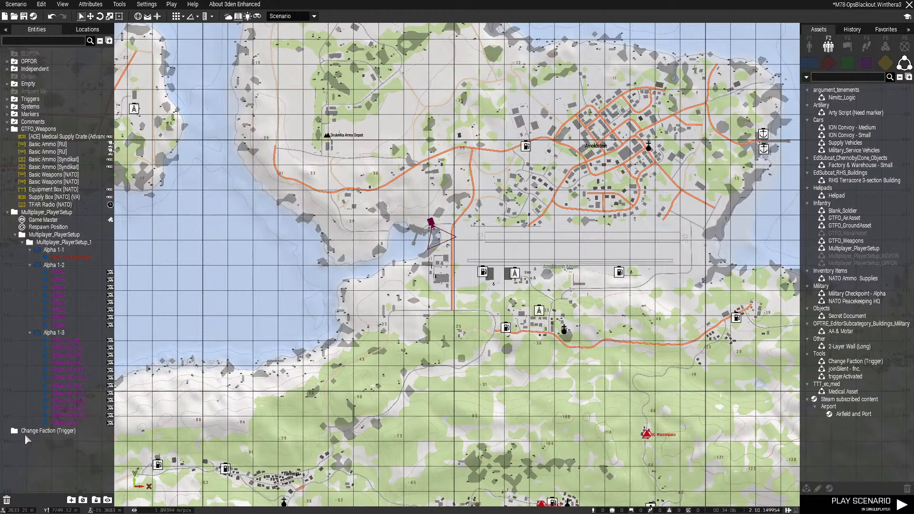
click(24, 433)
key(Delete)
Move the Multiplayer_PlayerSetup_1 layer out of the nested Multiplayer_PlayerSetup layer and delete the emptied nested layer
click(38, 243)
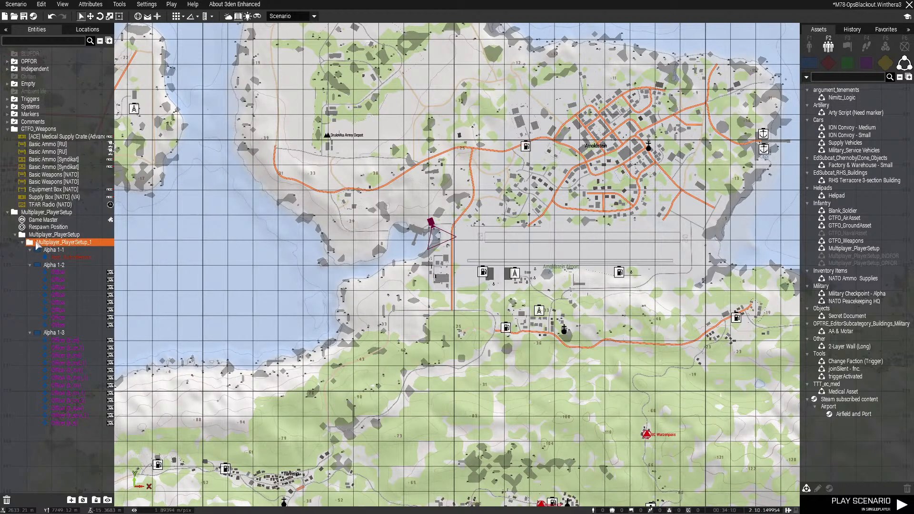
mouse_move(41, 241)
mouse_down()
mouse_move(27, 243)
mouse_move(21, 171)
mouse_move(28, 227)
mouse_move(49, 242)
mouse_up()
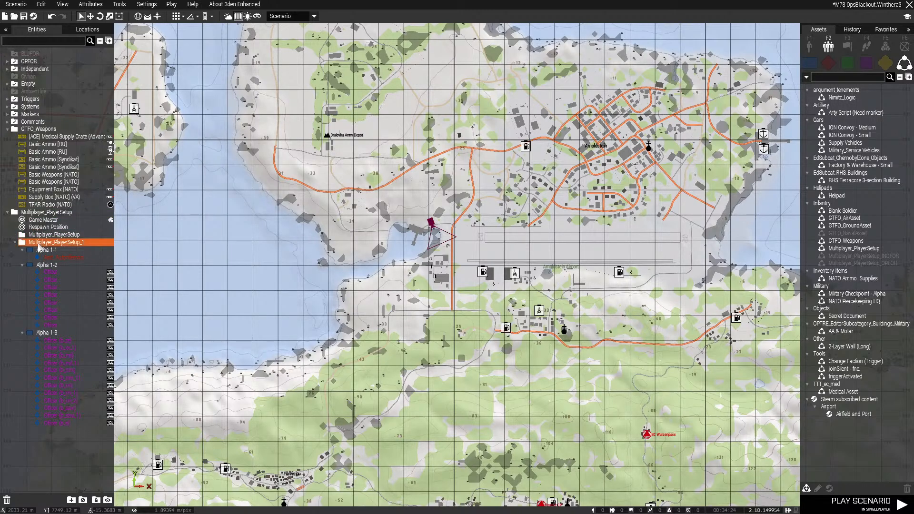
drag(37, 243, 33, 215)
click(33, 236)
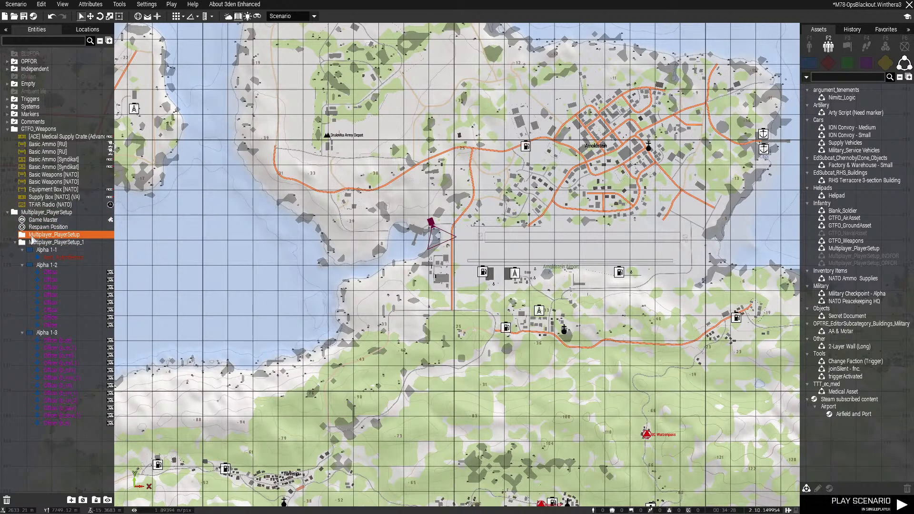
key(Delete)
click(32, 237)
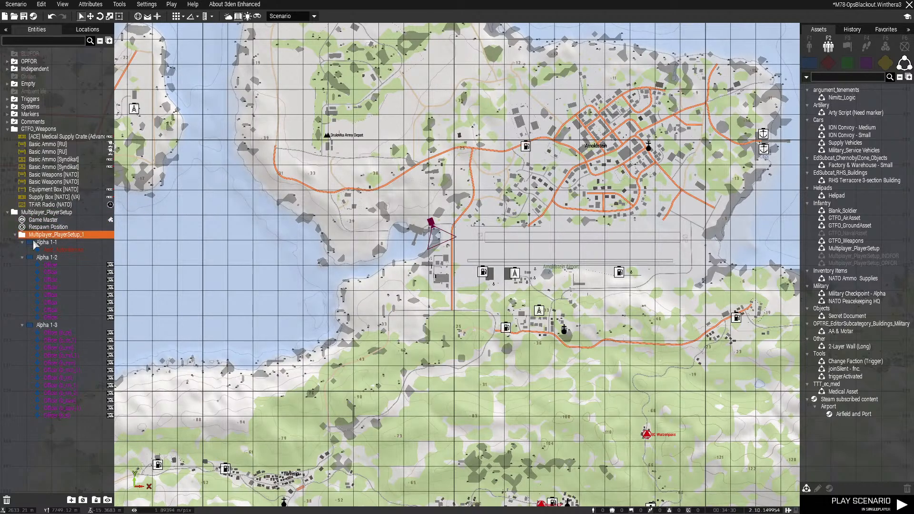
Locate the OPFOR-held area around the Test 2x Trigger on the map's southwest coast
right_drag(419, 241, 397, 336)
scroll(419, 309, down, 5)
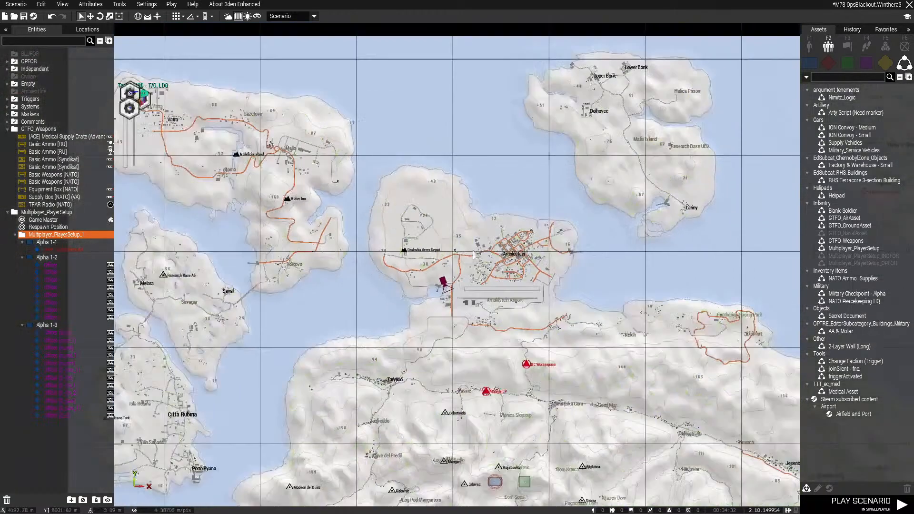
right_drag(494, 182, 281, 218)
right_drag(602, 218, 558, 56)
right_drag(408, 321, 562, 167)
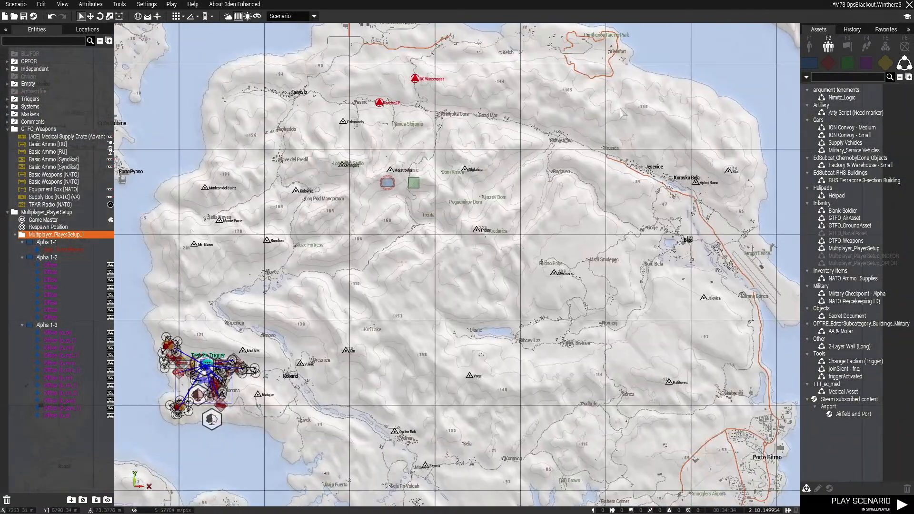
scroll(561, 167, down, 3)
right_drag(398, 323, 456, 273)
scroll(416, 284, up, 5)
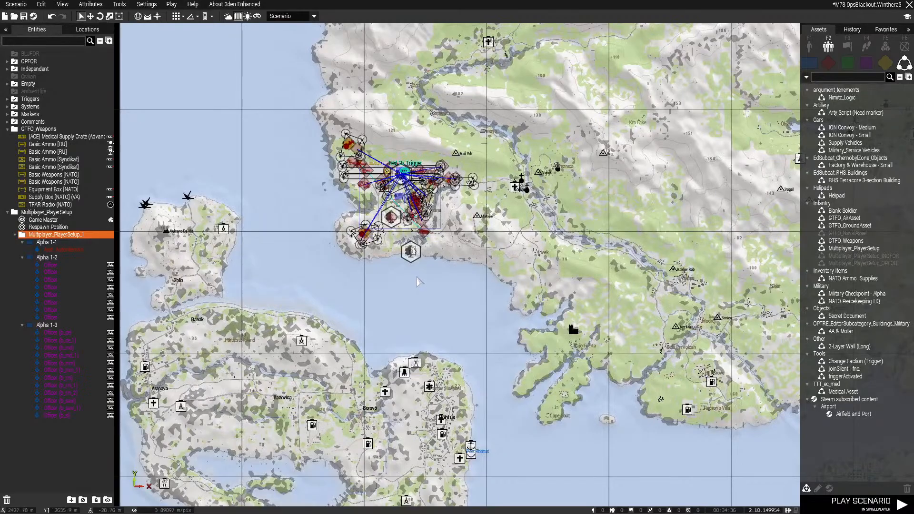
Examine the OPFOR squads, base buildings and runway around the Test 2x Trigger in the 3D view
key(m)
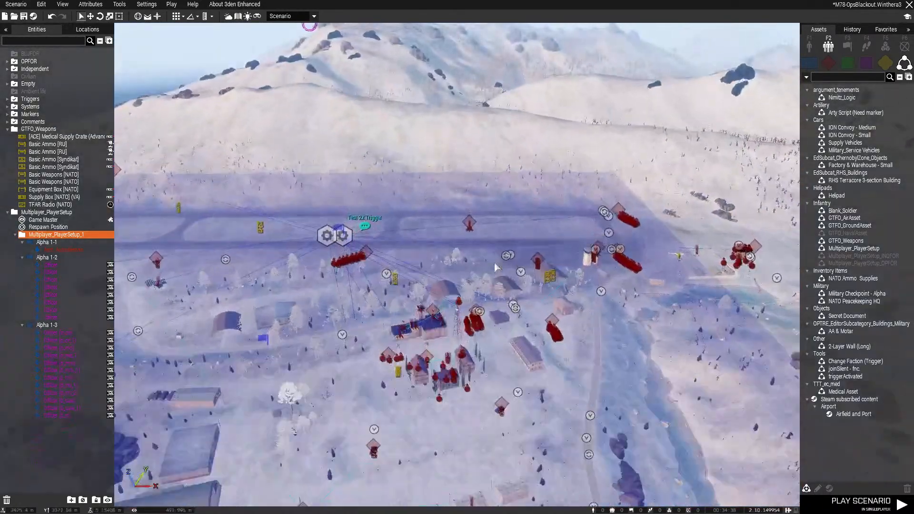
key(w)
right_drag(494, 262, 335, 270)
key(d)
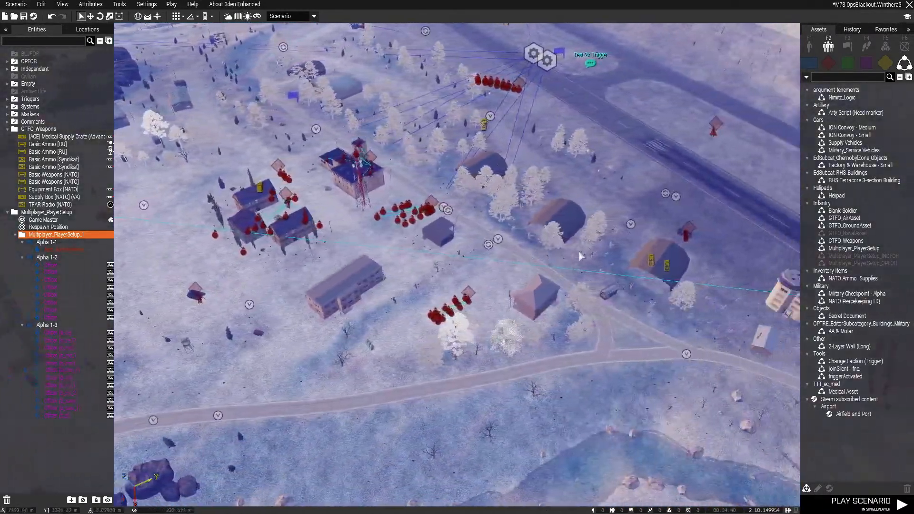
key(d)
right_drag(580, 256, 587, 192)
key(w)
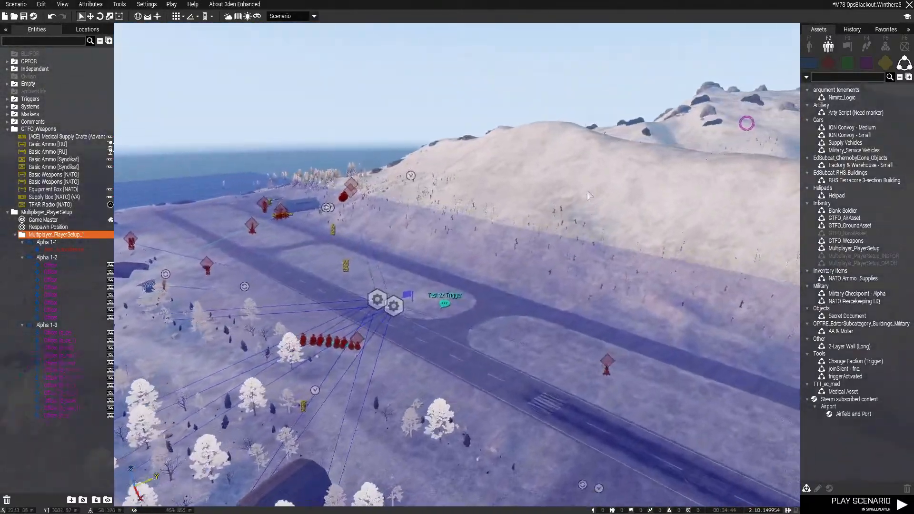
key(w)
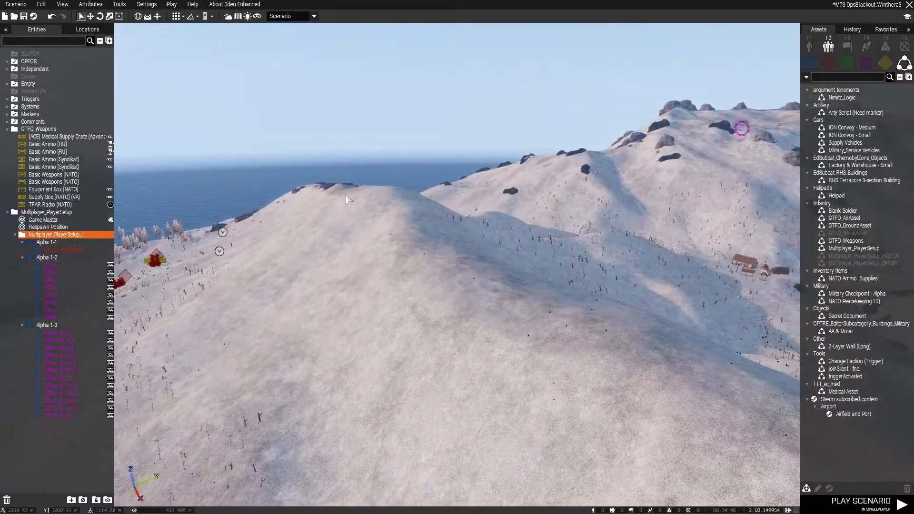
Inspect the ZSU-23-4V anti-air vehicle and the OPFOR troops occupying the nearby buildings
right_drag(483, 268, 438, 322)
key(w)
key(w)
key(w)
key(w)
key(w)
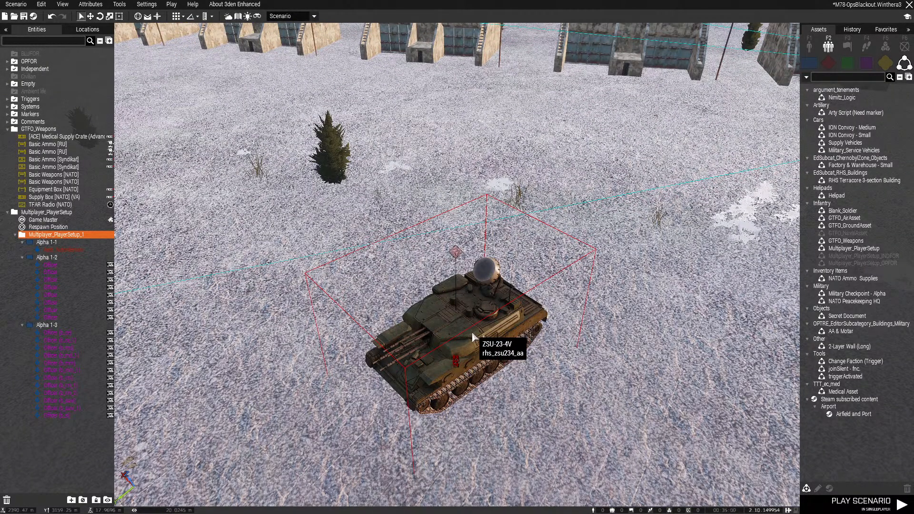
right_drag(605, 266, 497, 245)
key(s)
key(w)
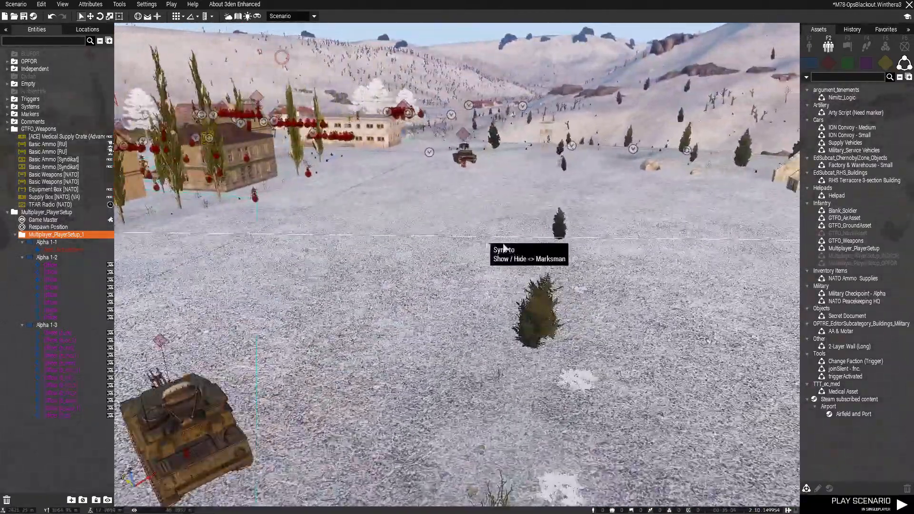
key(s)
right_drag(535, 280, 629, 158)
key(d)
key(s)
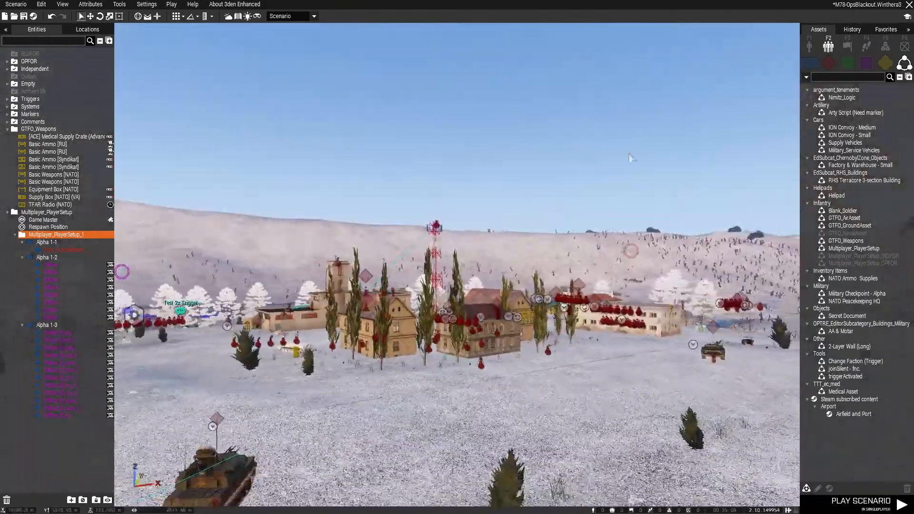
key(s)
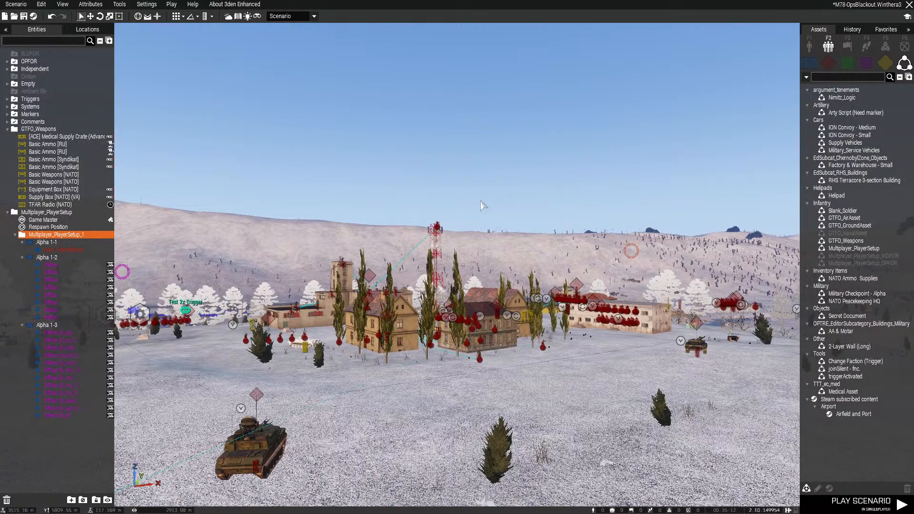
Survey the OPFOR placements from the airfield across to the coastal hill ridge
right_drag(518, 361, 367, 479)
key(w)
key(q)
key(s)
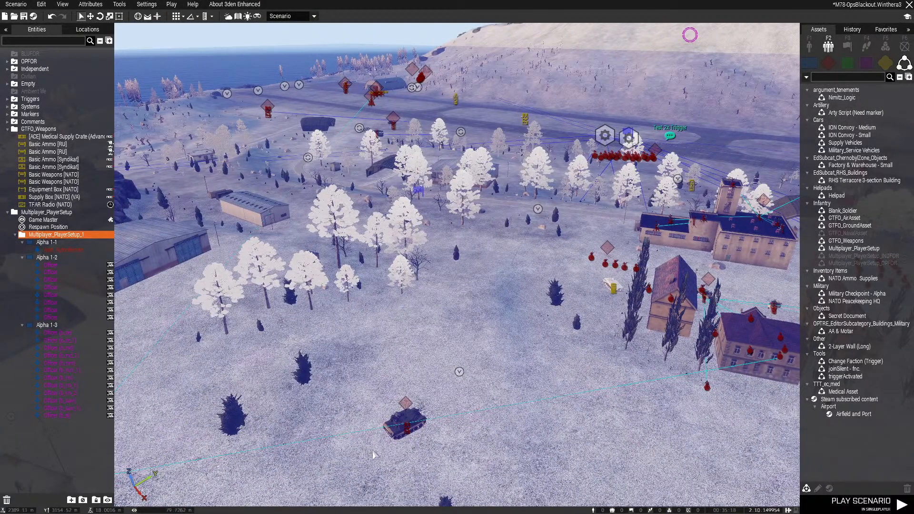
key(q)
key(w)
right_drag(406, 381, 427, 342)
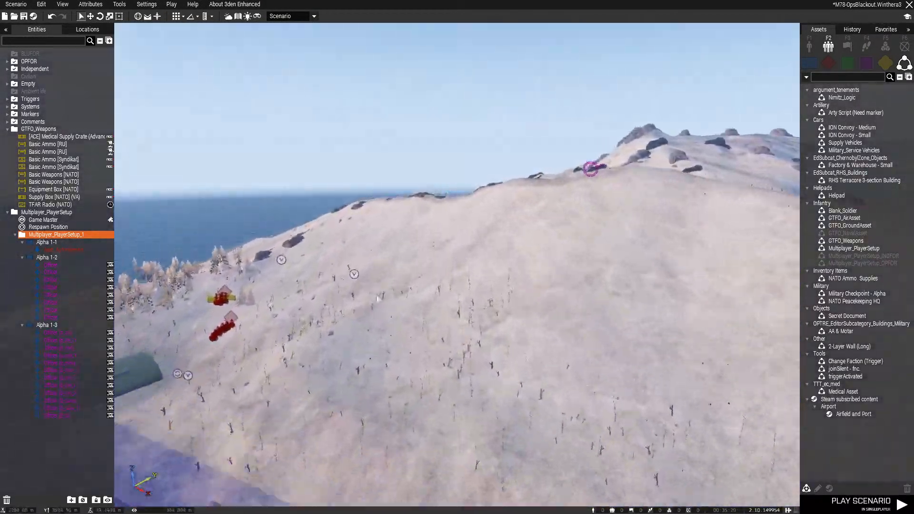
key(w)
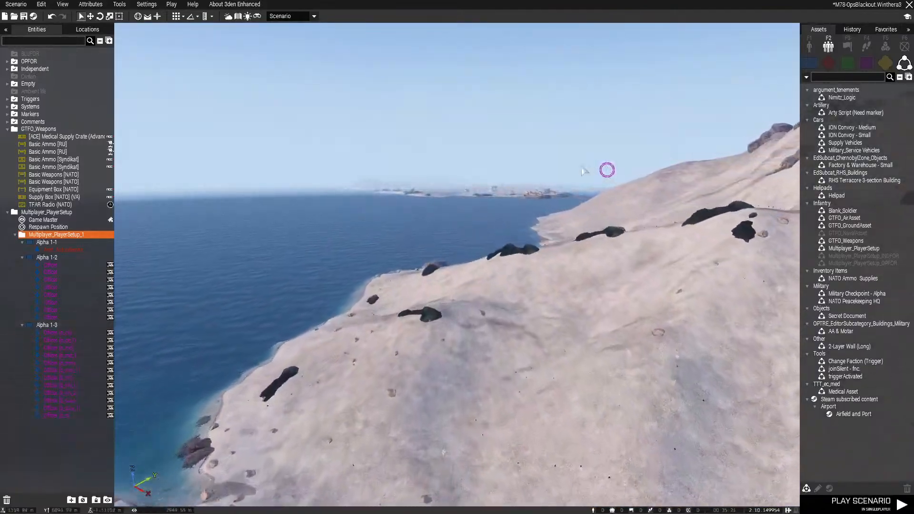
right_drag(459, 167, 619, 209)
key(w)
right_drag(339, 239, 547, 247)
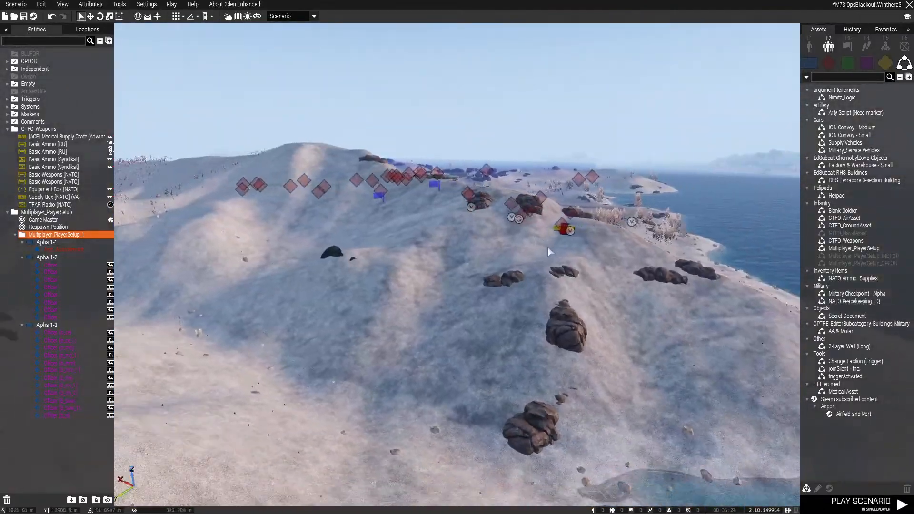
Examine the OPFOR groups along the coastal hill ridge from several distances and angles in the 3D view
key(s)
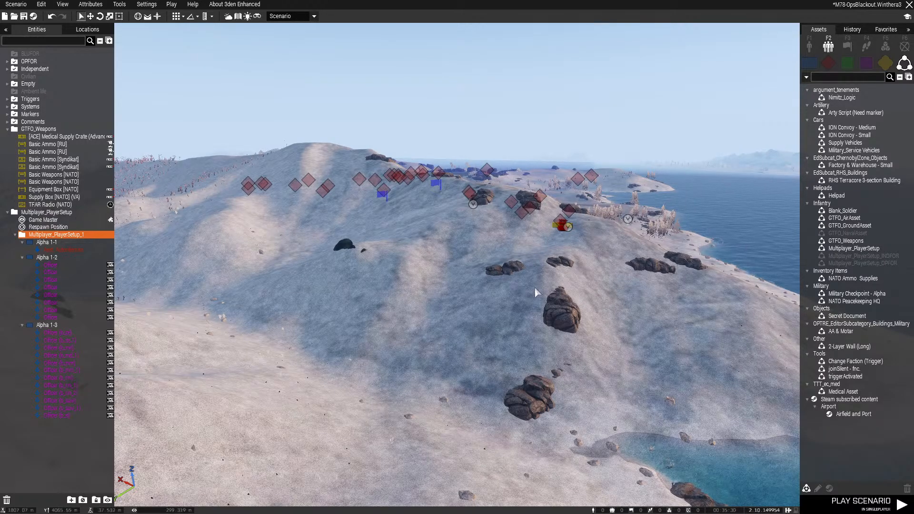
key(w)
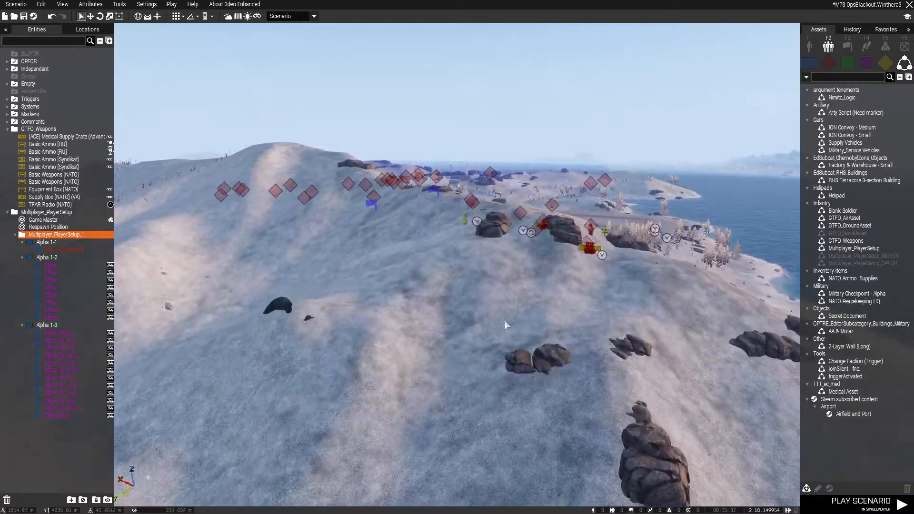
right_drag(504, 321, 470, 293)
key(d)
key(s)
key(s)
key(q)
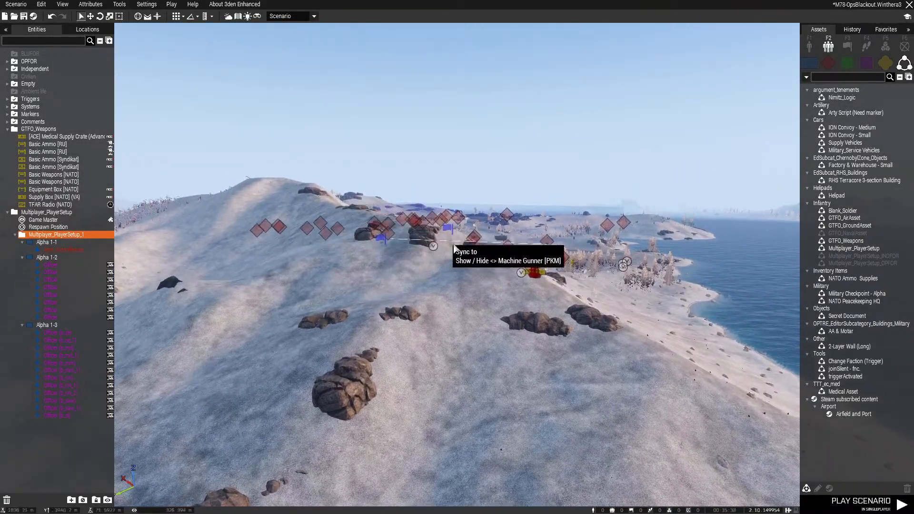
key(s)
key(s)
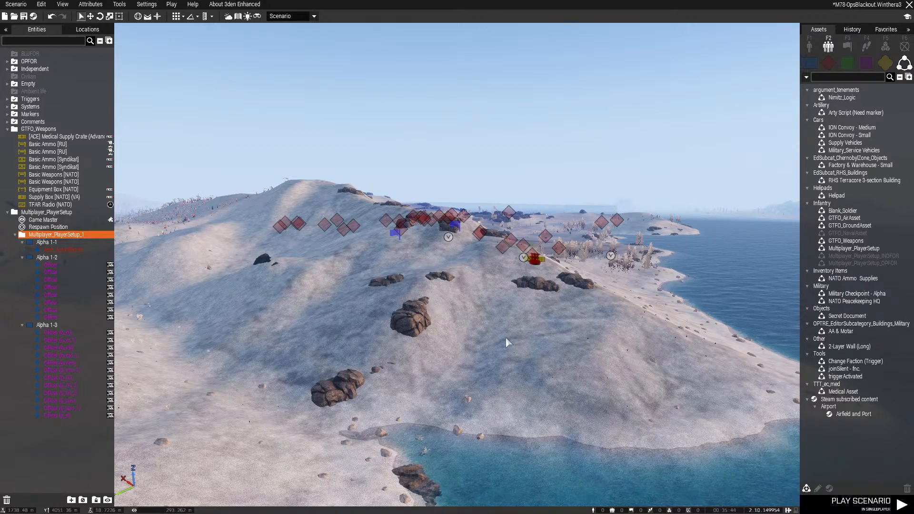
key(w)
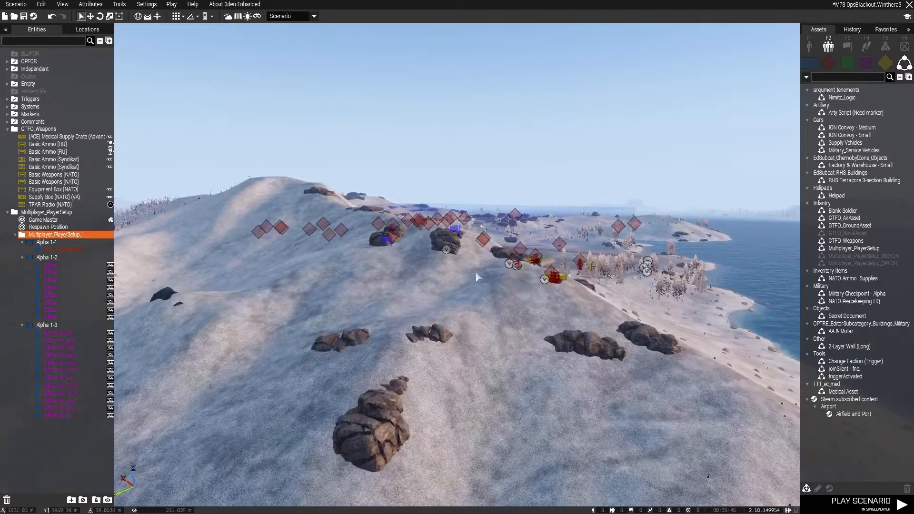
key(s)
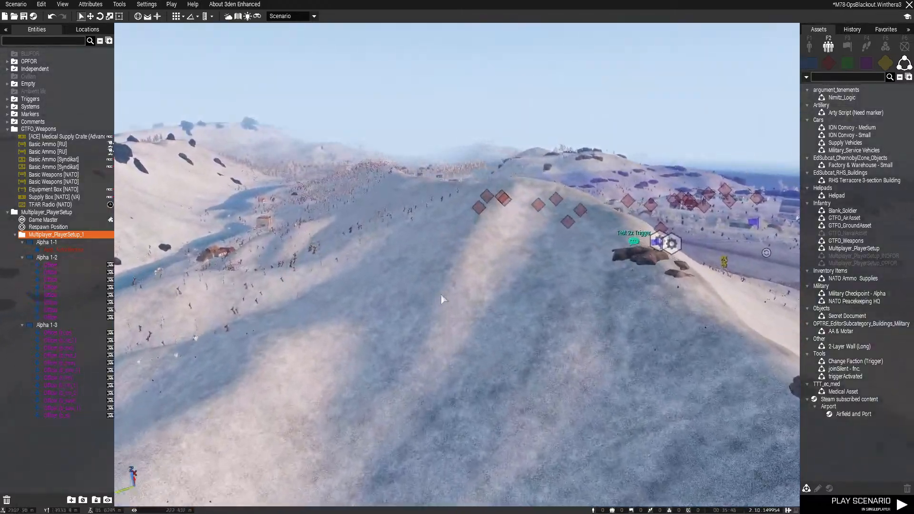
Survey the airfield, the Test 2x Trigger area and the OPFOR-occupied base buildings behind the runway
key(w)
right_drag(441, 295, 540, 319)
key(w)
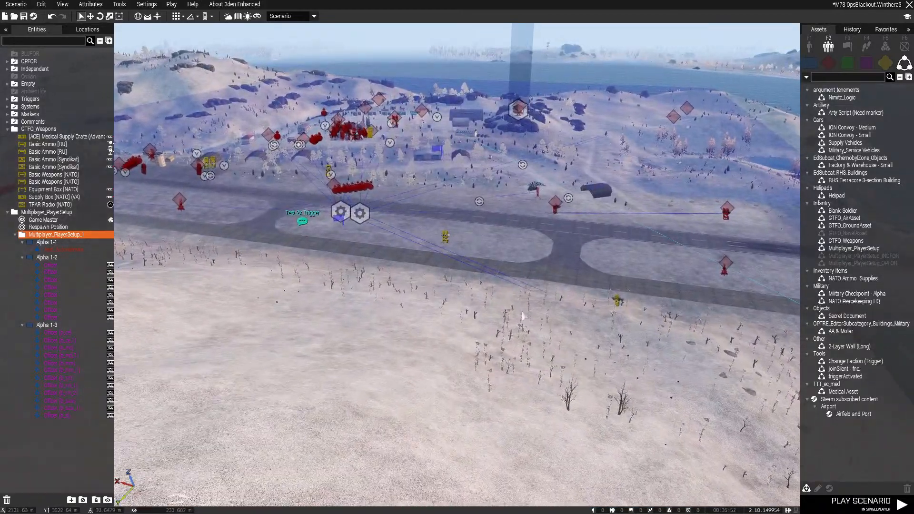
key(w)
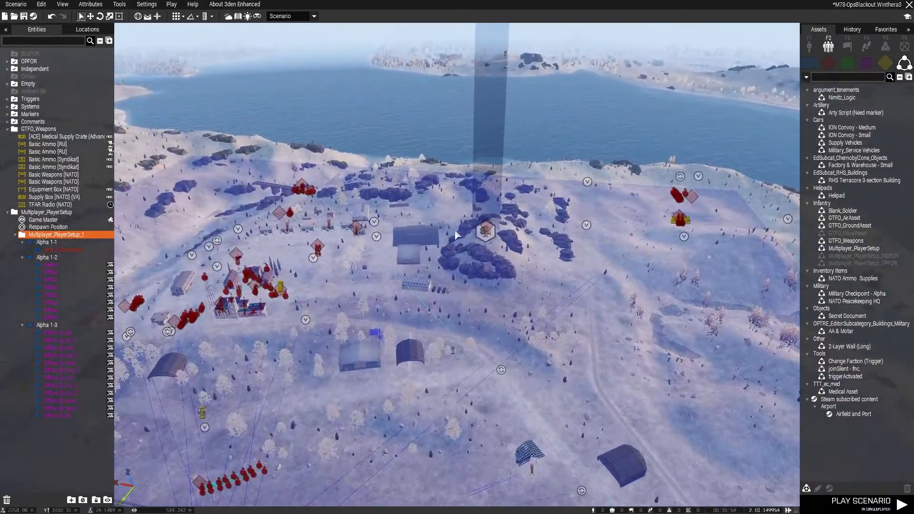
key(s)
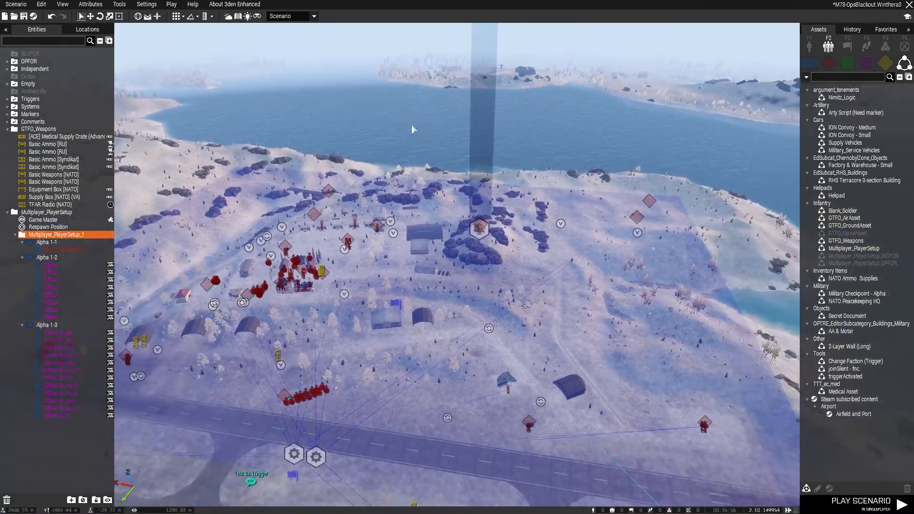
right_drag(411, 125, 430, 204)
key(w)
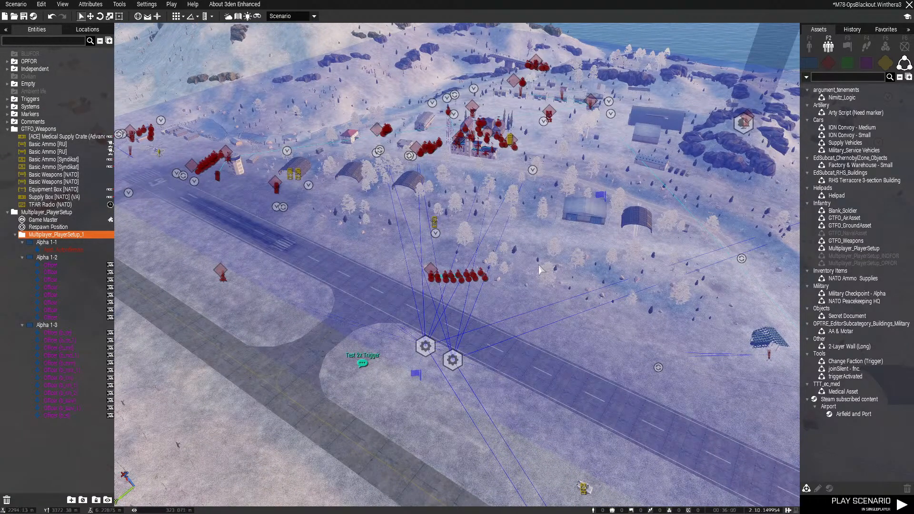
right_drag(550, 268, 619, 271)
right_drag(512, 277, 481, 247)
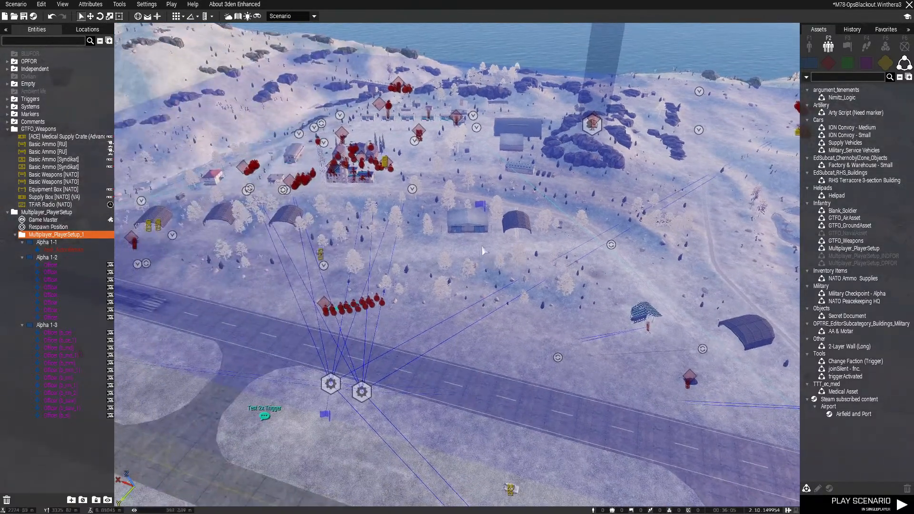
key(w)
key(a)
right_drag(480, 275, 580, 282)
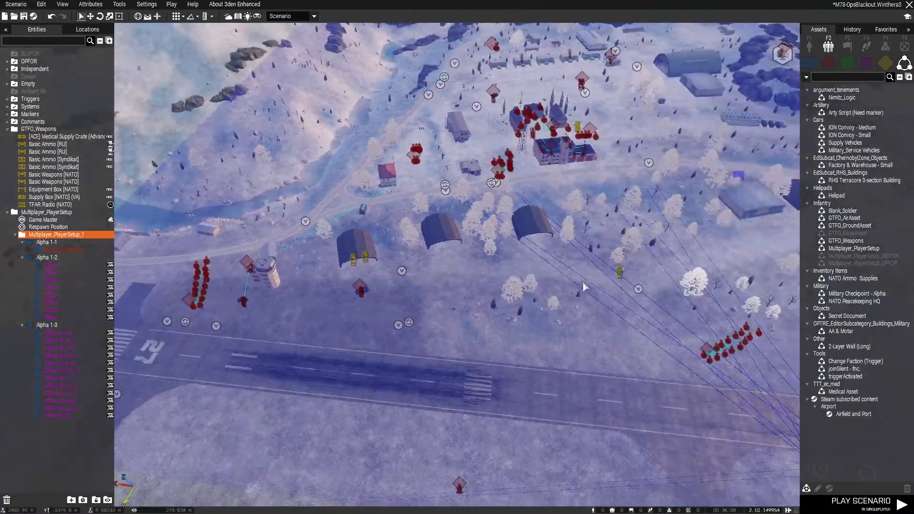
key(w)
right_drag(482, 280, 516, 243)
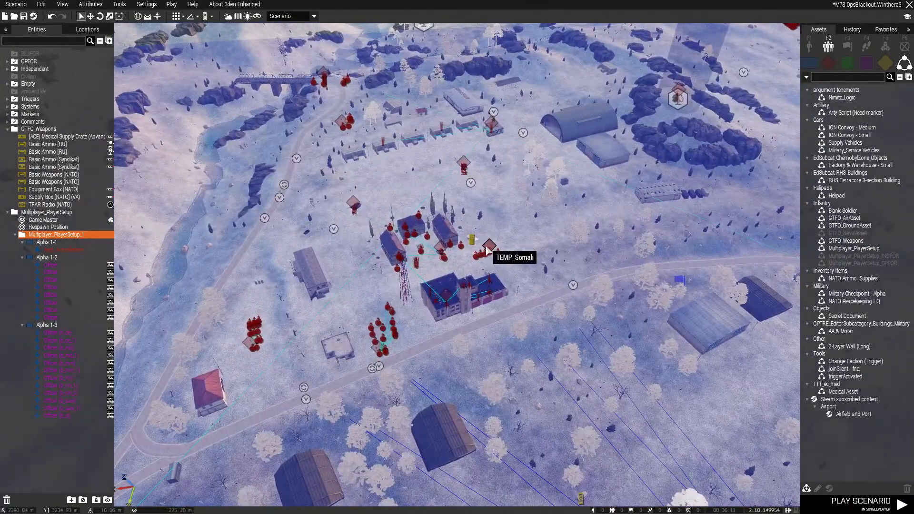
Move the TEMP_Somali group from the base buildings to the distant hill north of the airfield
drag(490, 246, 654, 238)
right_drag(560, 246, 655, 238)
drag(655, 238, 772, 171)
right_drag(578, 181, 771, 171)
drag(772, 171, 630, 190)
right_drag(771, 171, 630, 190)
drag(630, 190, 520, 75)
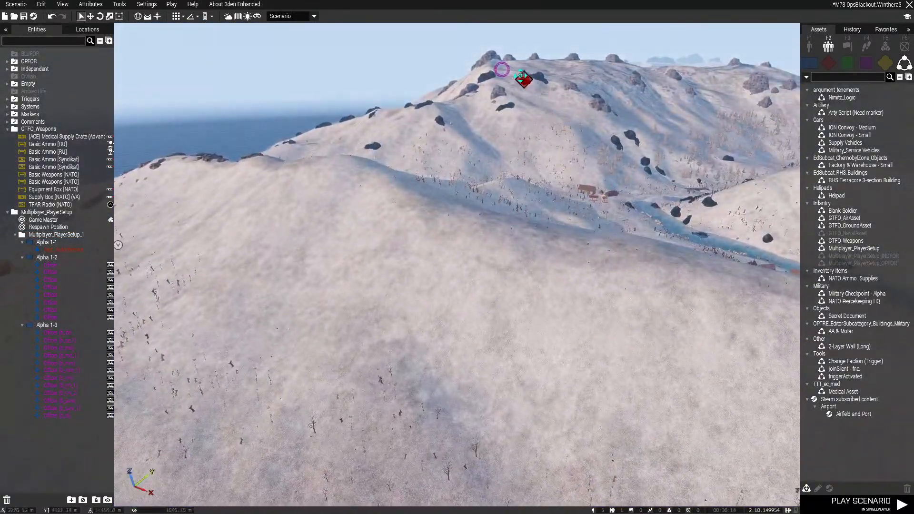
Delete all OPFOR units, triggers and modules around the airfield on the map, sparing the TEMP_Somali group to the north
right_drag(536, 230, 392, 188)
scroll(423, 238, down, 4)
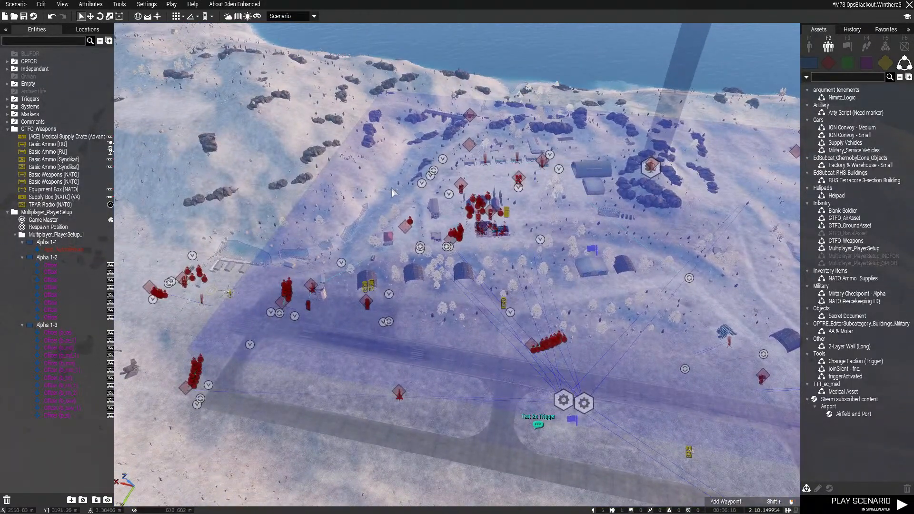
scroll(476, 205, up, 4)
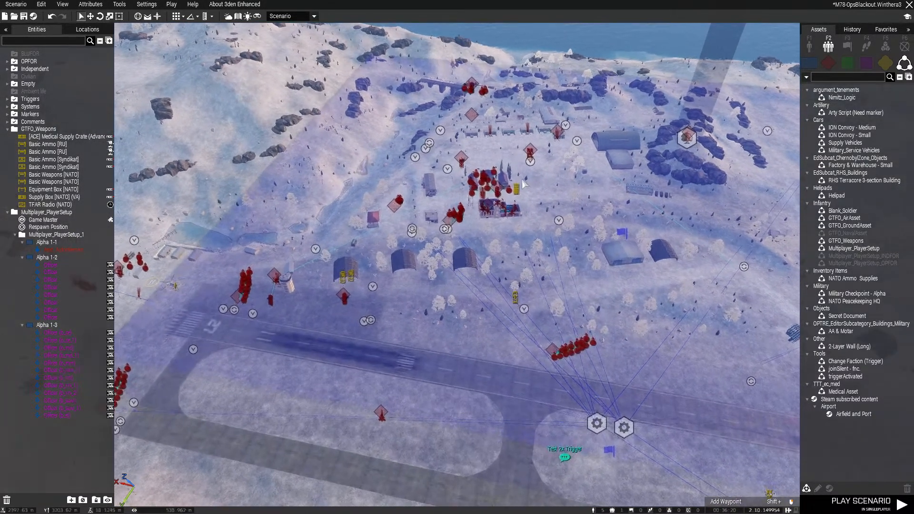
scroll(531, 182, up, 2)
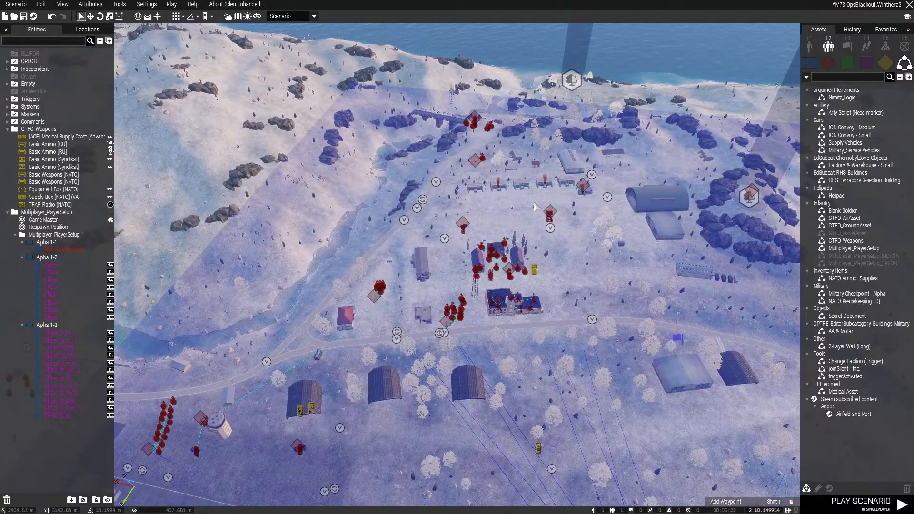
key(m)
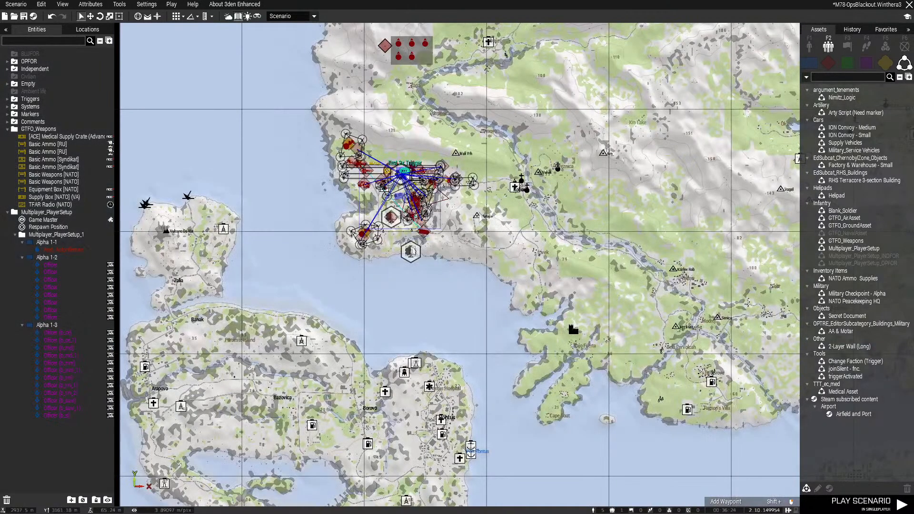
drag(324, 131, 512, 268)
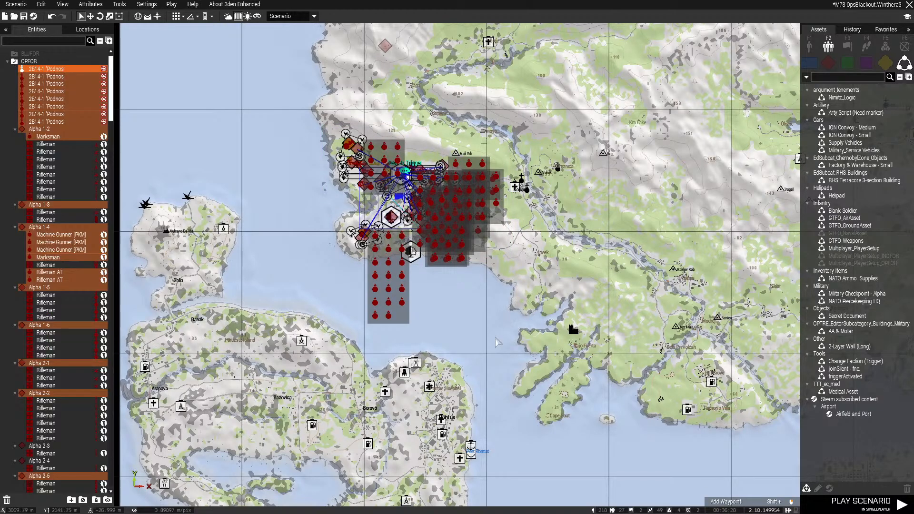
key(Delete)
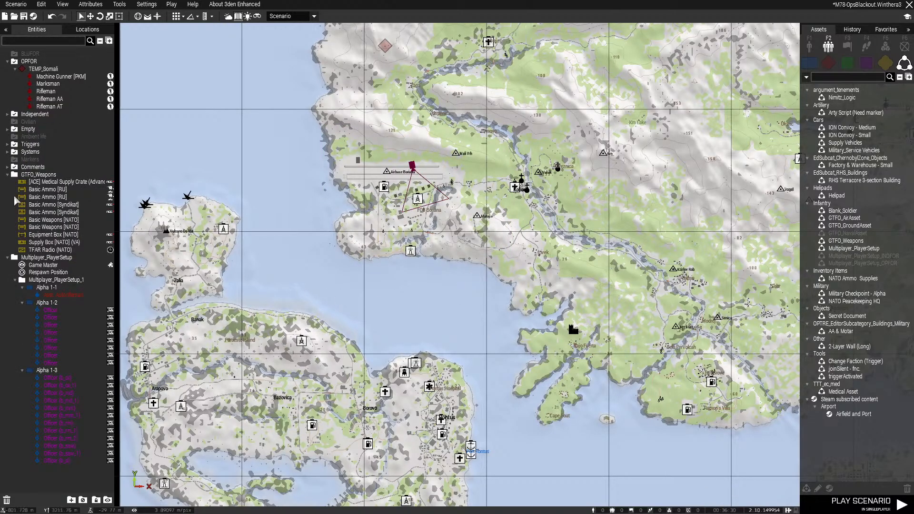
Delete the leftover Spwn AC130 (C) and Spwn AH64 (D) triggers
click(8, 144)
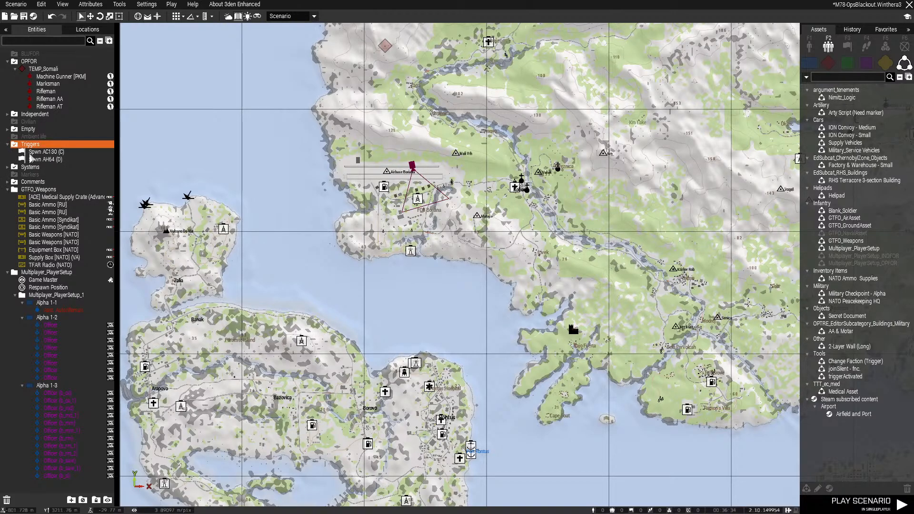
click(32, 152)
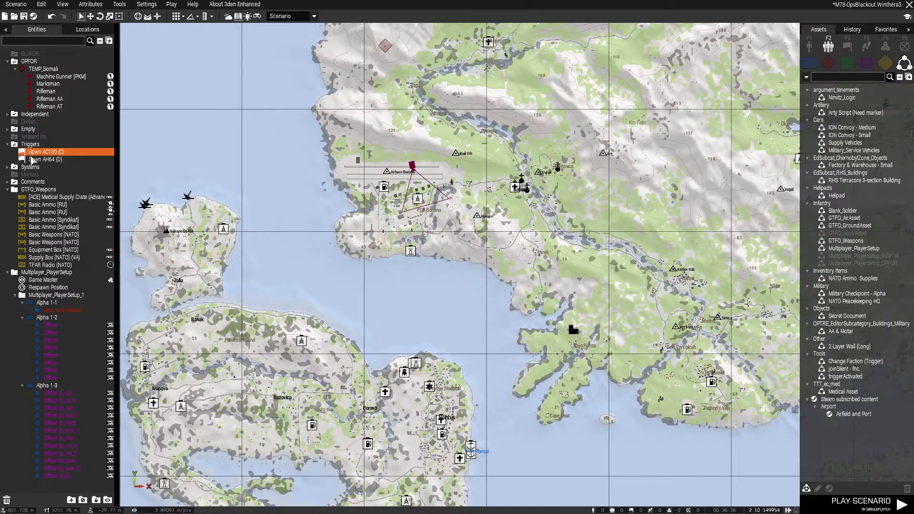
key(Delete)
click(32, 152)
key(Delete)
Delete the four leftover Show / Hide modules from the Systems layer
click(6, 153)
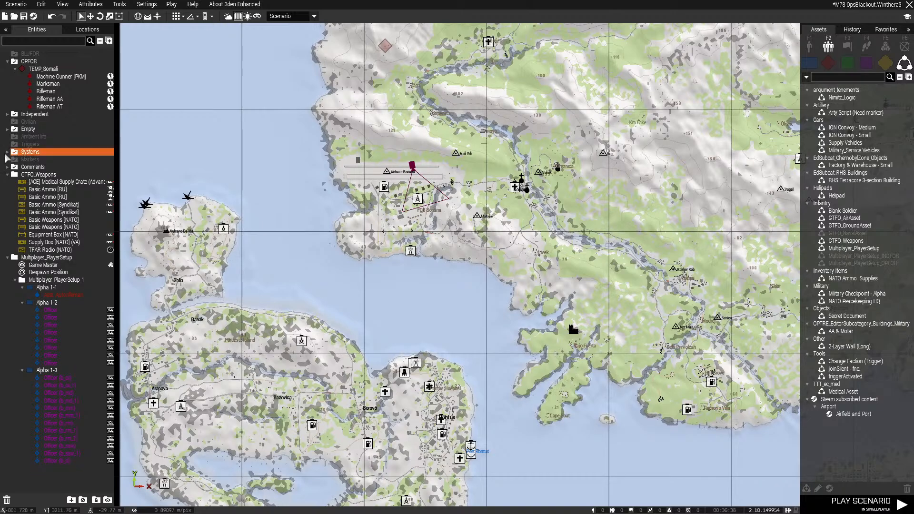
click(44, 160)
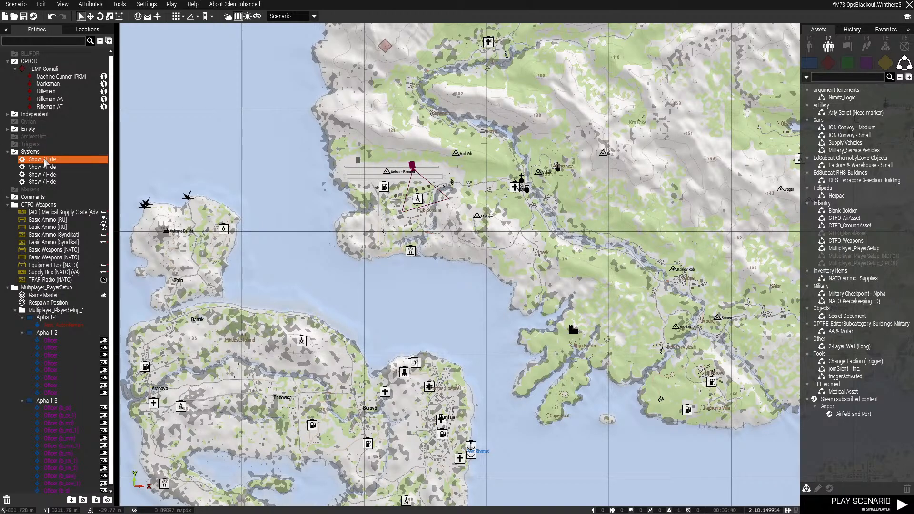
shift+click(58, 182)
key(Delete)
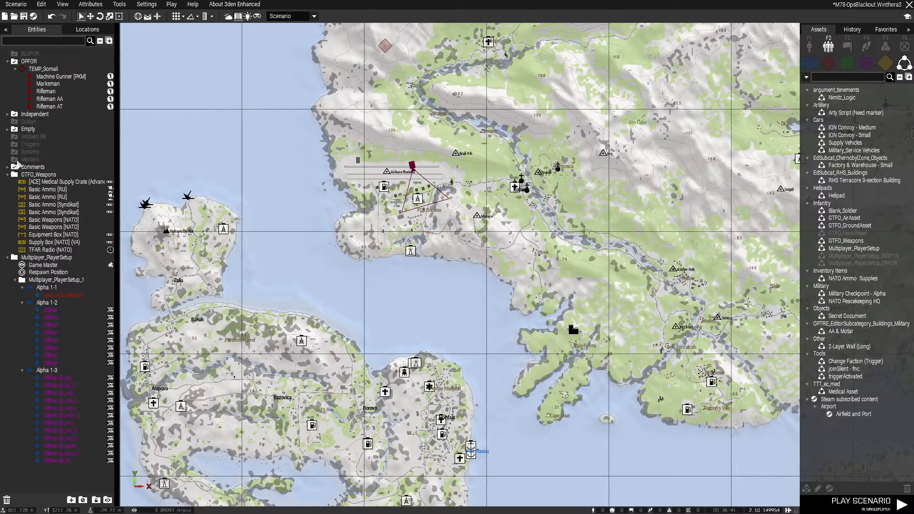
Check the Empty vehicles layer and delete the leftover entry in the Comments layer
click(8, 130)
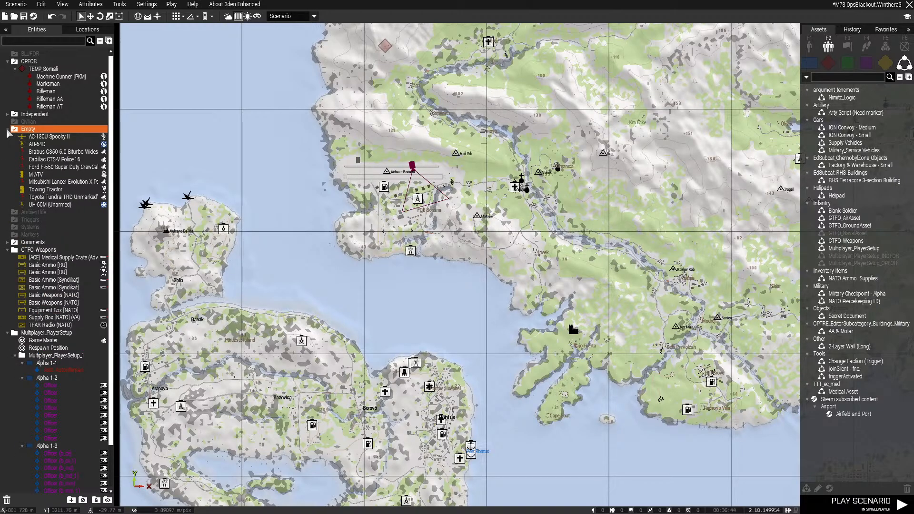
click(8, 130)
click(8, 167)
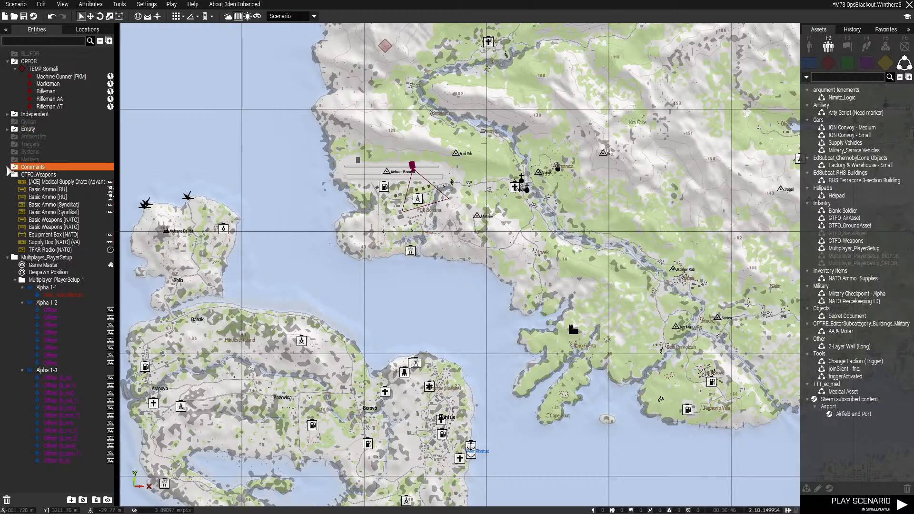
click(32, 175)
key(Delete)
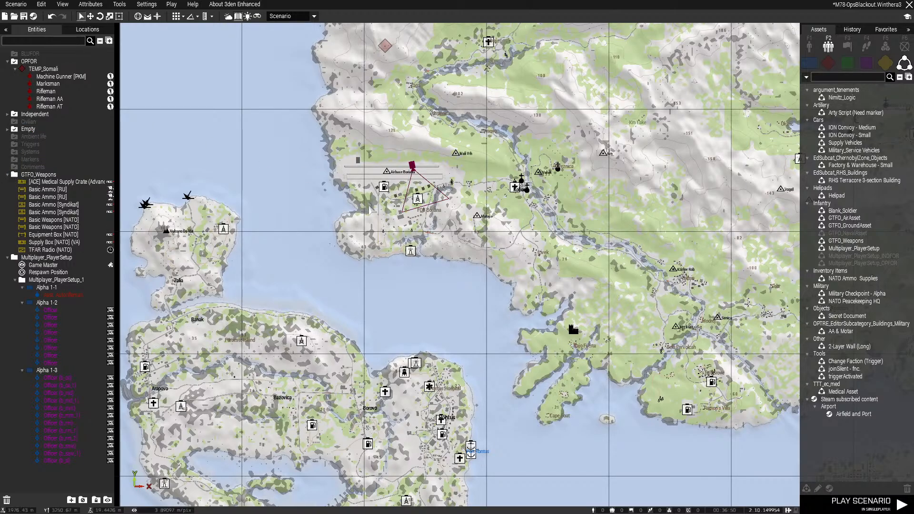
Collapse the OPFOR layer and relocate the GTFO_Weapons crates, Game Master, Respawn Position and player groups Alpha 1-2 and 1-3 to Airbase Boriana's runway
right_drag(369, 172, 389, 228)
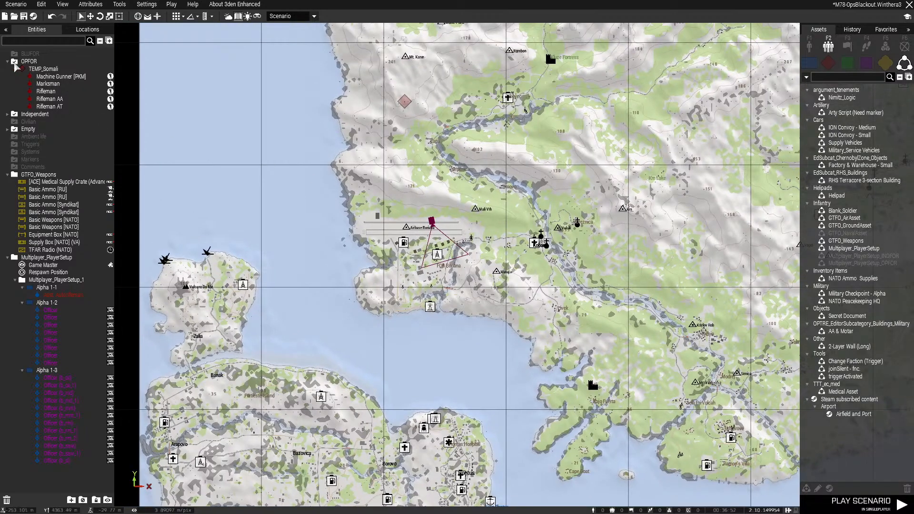
click(8, 63)
click(8, 62)
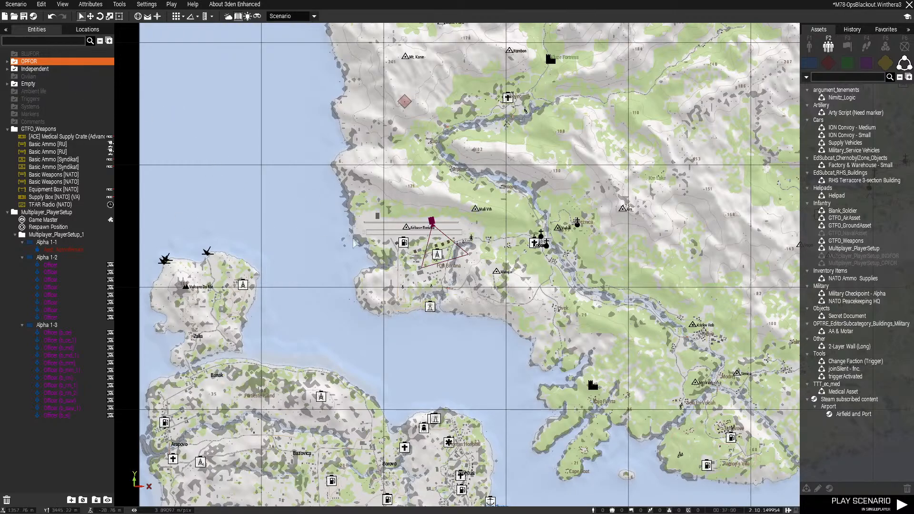
right_drag(532, 185, 544, 256)
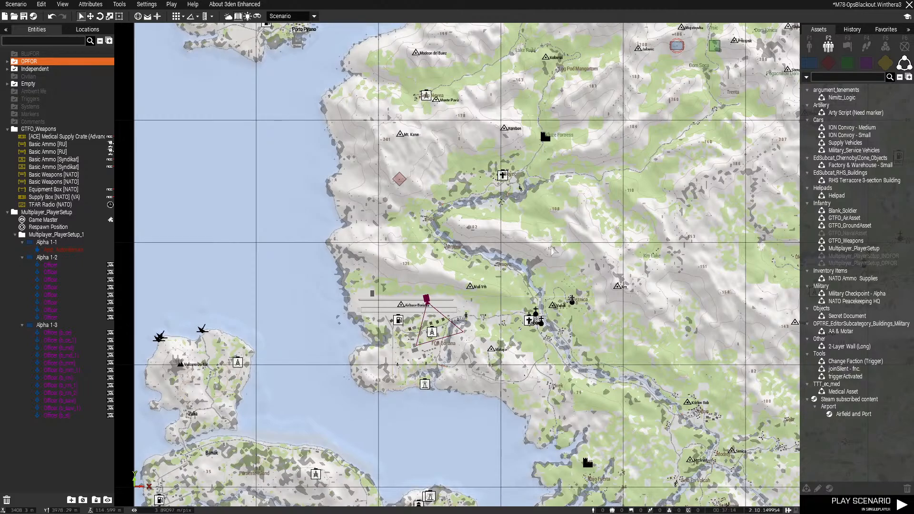
scroll(594, 210, down, 6)
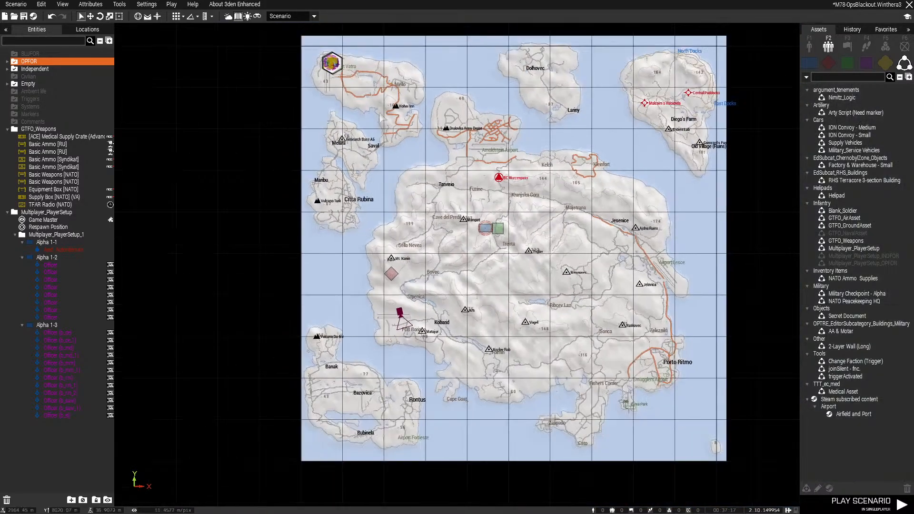
drag(304, 36, 376, 307)
scroll(376, 307, up, 12)
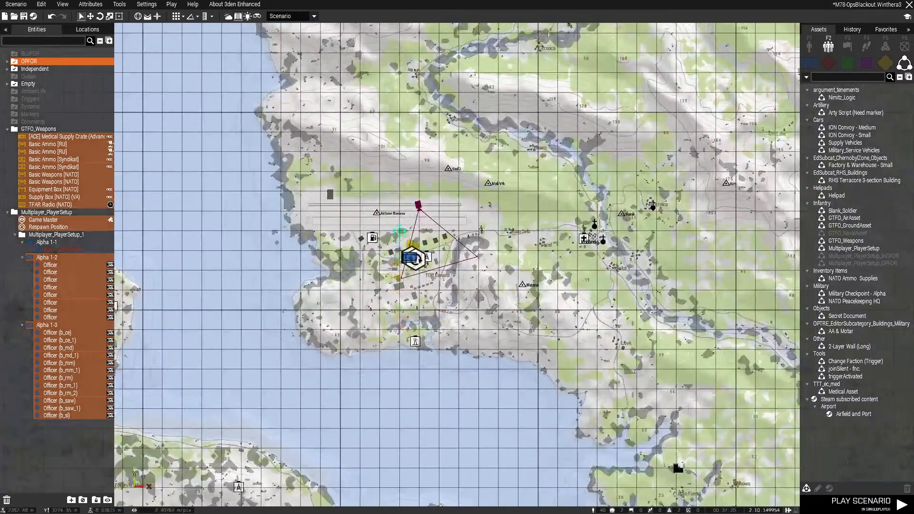
scroll(387, 222, down, 2)
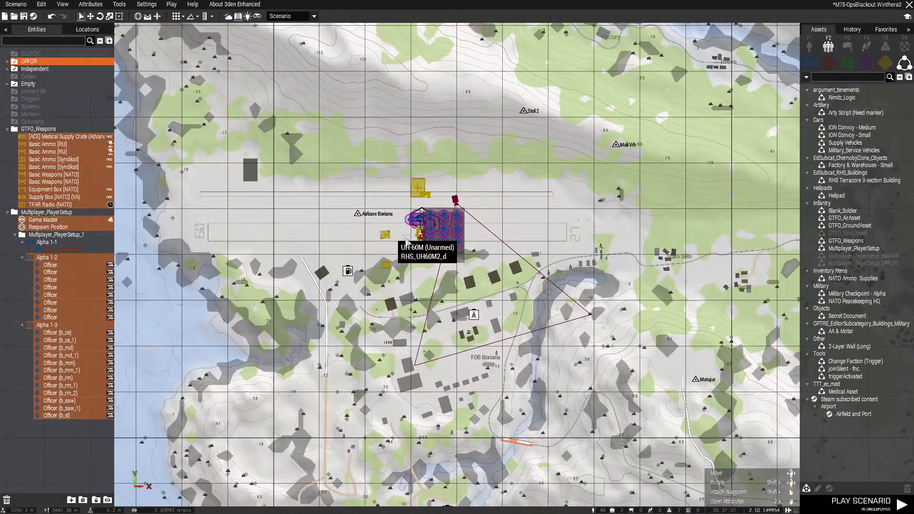
Examine the airbase in the 3D view up to the AC-130U Spooky II parked beside the hangar
middle_click(415, 272)
key(m)
key(w)
right_drag(605, 277, 364, 268)
key(d)
key(w)
drag(688, 443, 475, 374)
click(451, 414)
key(a)
key(w)
key(w)
key(a)
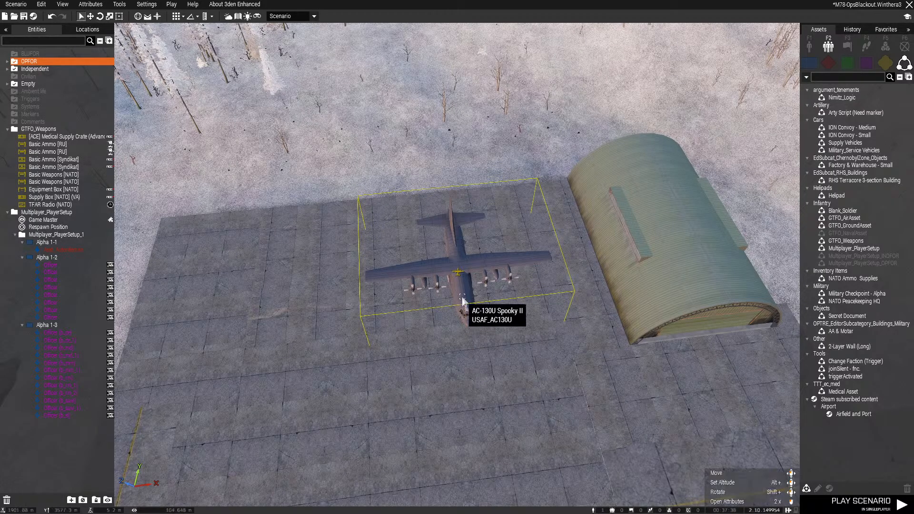
Examine the AC-130U Spooky II and the attack helicopter parked on the apron beside the hangar
drag(465, 303, 452, 313)
right_drag(452, 313, 610, 302)
key(w)
right_drag(429, 339, 281, 347)
key(w)
key(s)
key(w)
drag(283, 349, 509, 321)
key(a)
key(w)
right_drag(411, 287, 510, 321)
drag(510, 321, 580, 369)
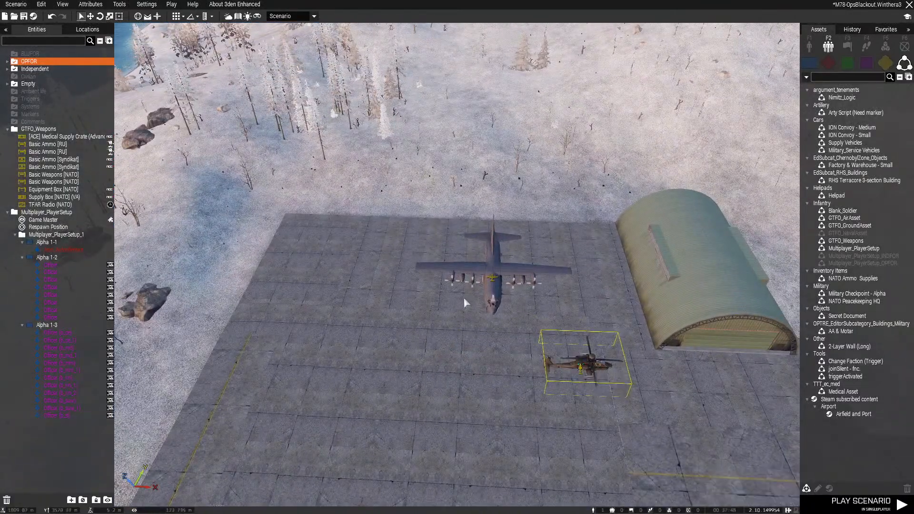
drag(464, 301, 324, 257)
shift+drag(581, 367, 595, 459)
drag(580, 389, 446, 300)
Survey the airbase's buildings, hangars and access road from above, up to the parked vehicles beside the runway
scroll(482, 336, up, 3)
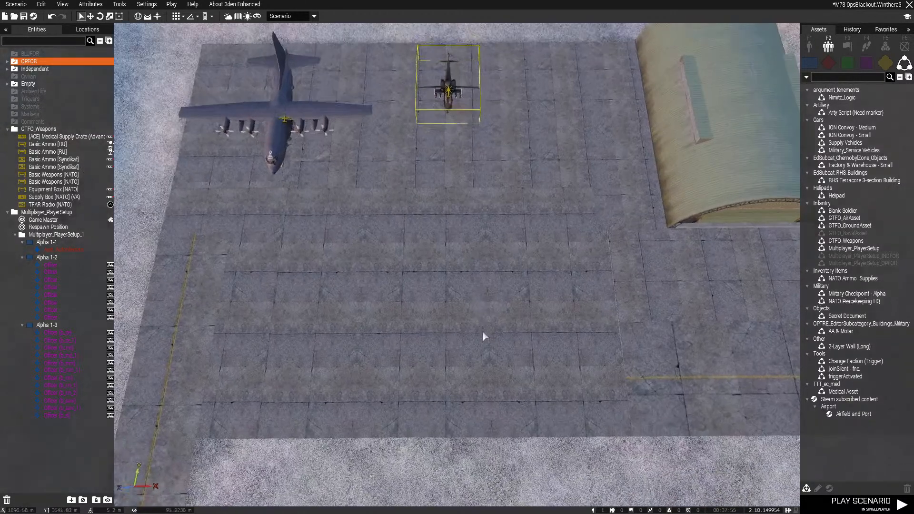
key(w)
click(450, 370)
key(w)
right_drag(703, 230, 703, 229)
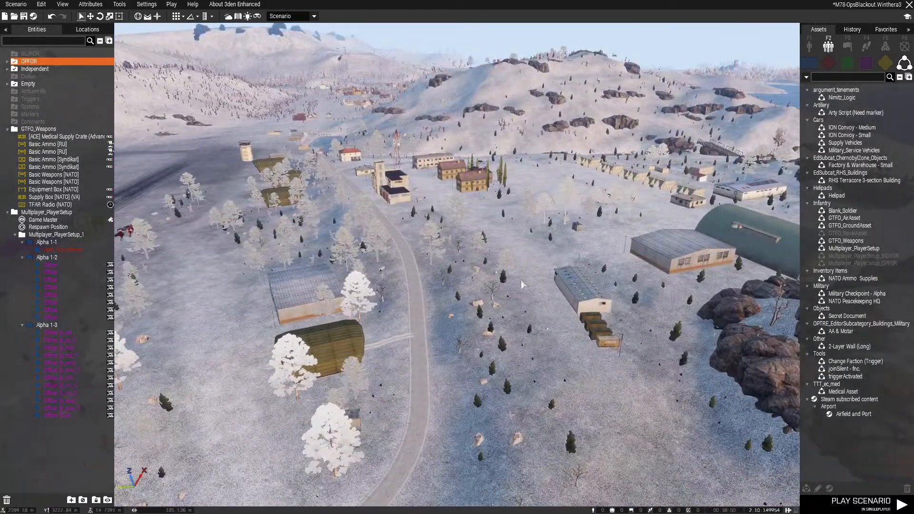
right_drag(496, 292, 603, 273)
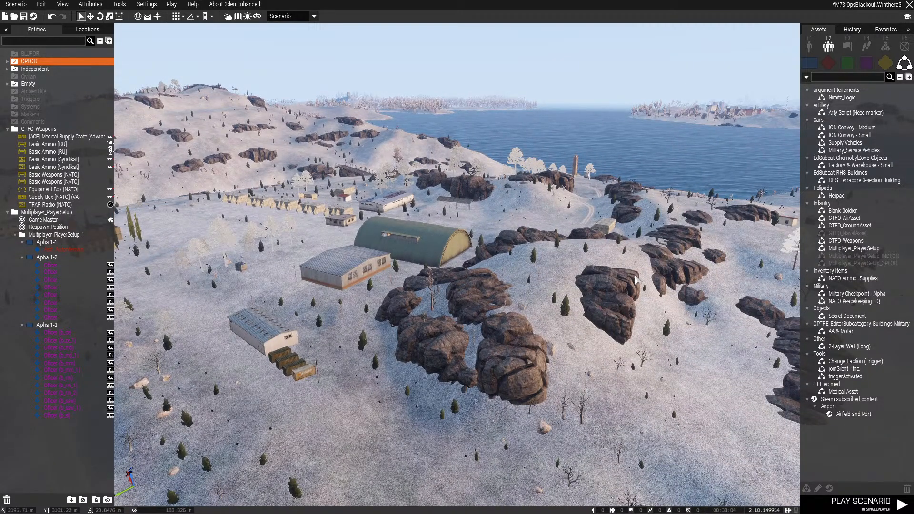
right_drag(625, 275, 483, 288)
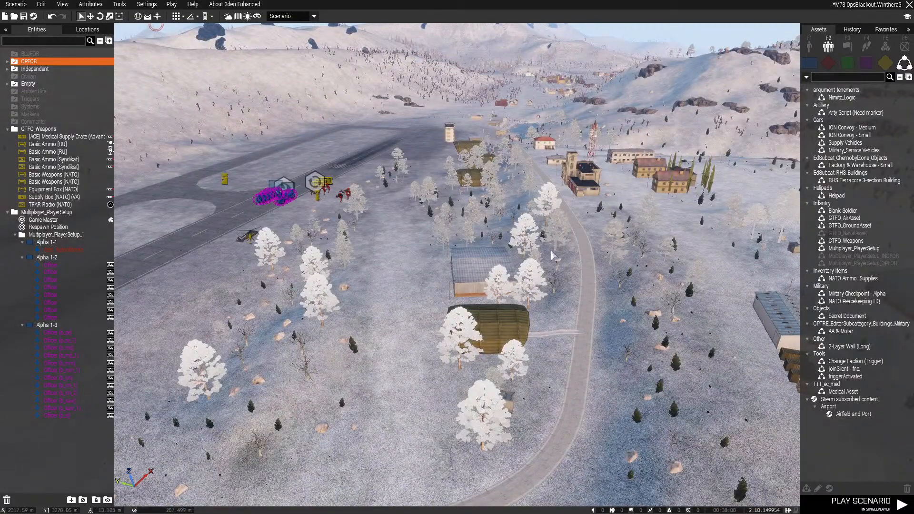
key(w)
right_drag(551, 255, 233, 274)
key(d)
right_drag(571, 218, 347, 190)
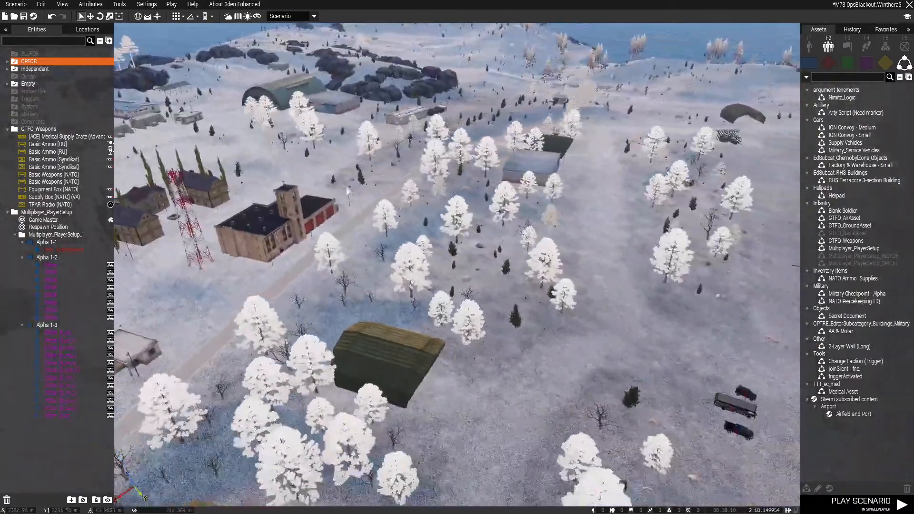
key(s)
right_drag(595, 236, 438, 213)
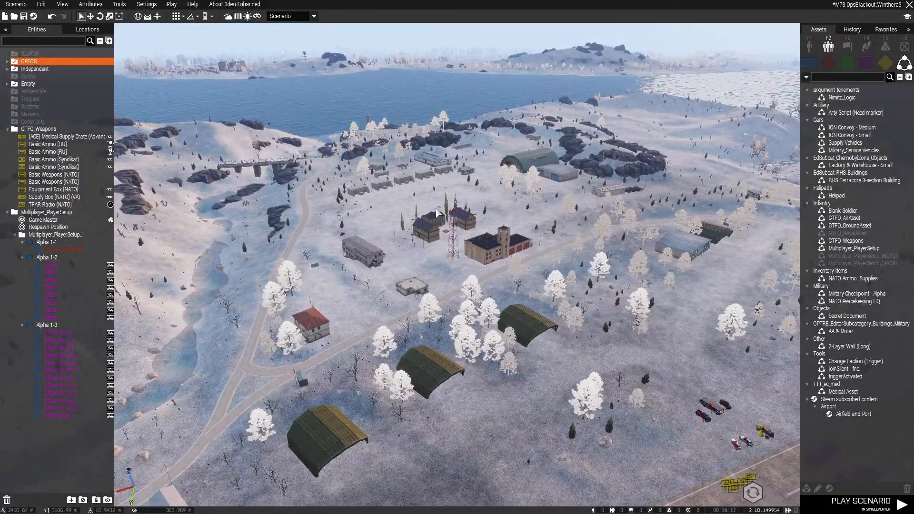
Delete the AC-130U and the attack helicopter from the apron beside the hangar and save the scenario
right_drag(385, 223, 521, 229)
key(w)
key(w)
key(d)
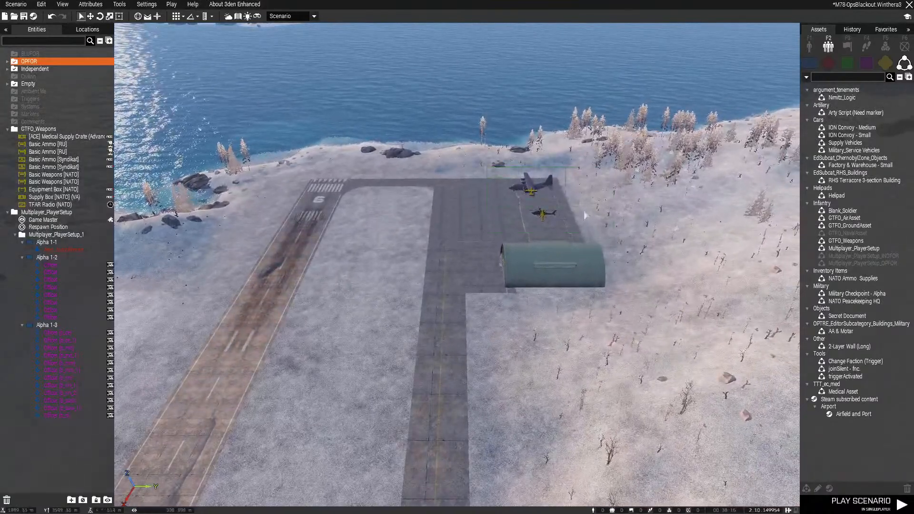
drag(495, 164, 637, 225)
key(Delete)
key(ctrl+s)
right_drag(637, 224, 350, 256)
key(w)
key(a)
key(s)
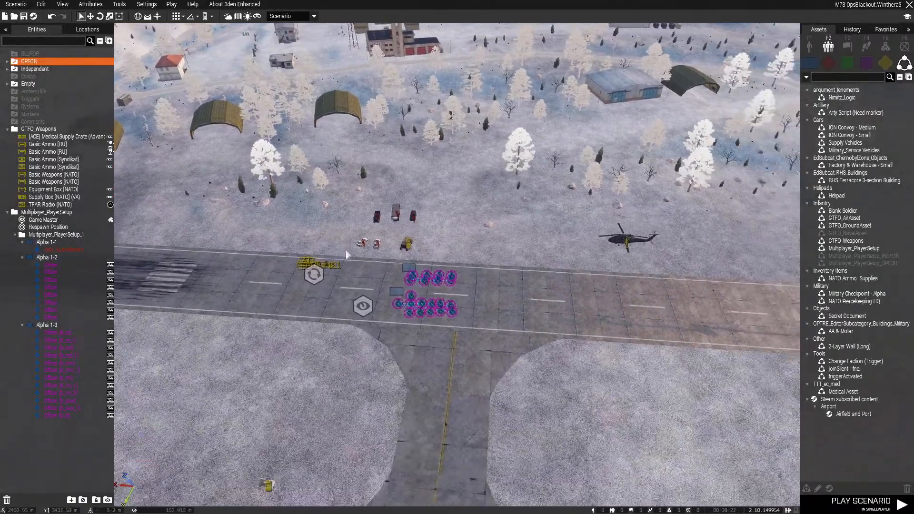
drag(284, 188, 700, 361)
right_drag(598, 333, 578, 288)
key(w)
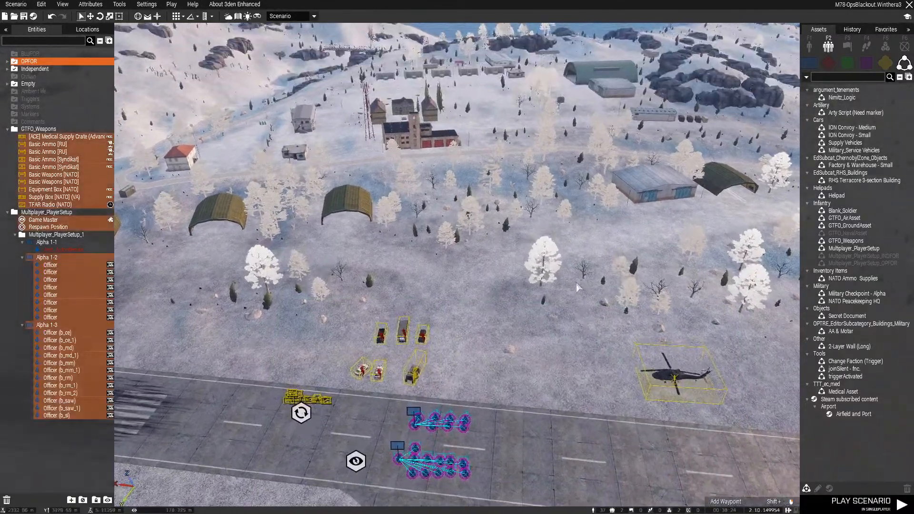
key(s)
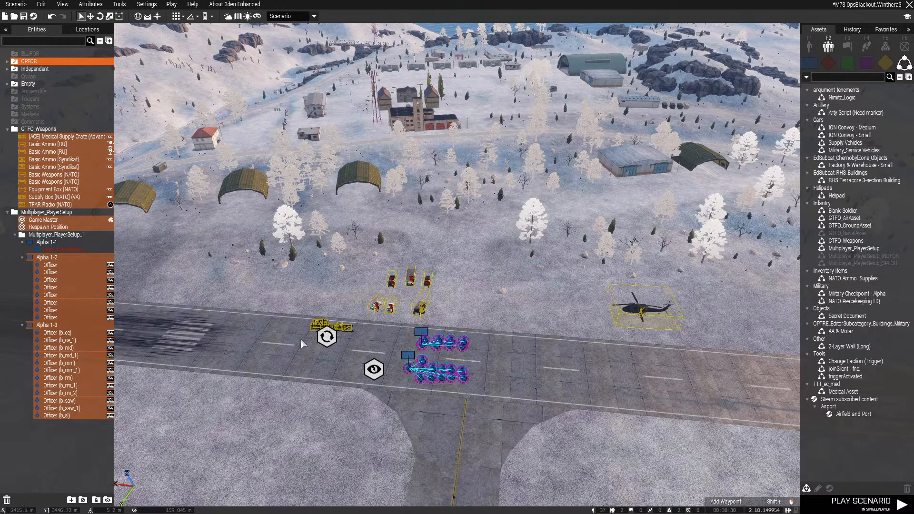
click(339, 383)
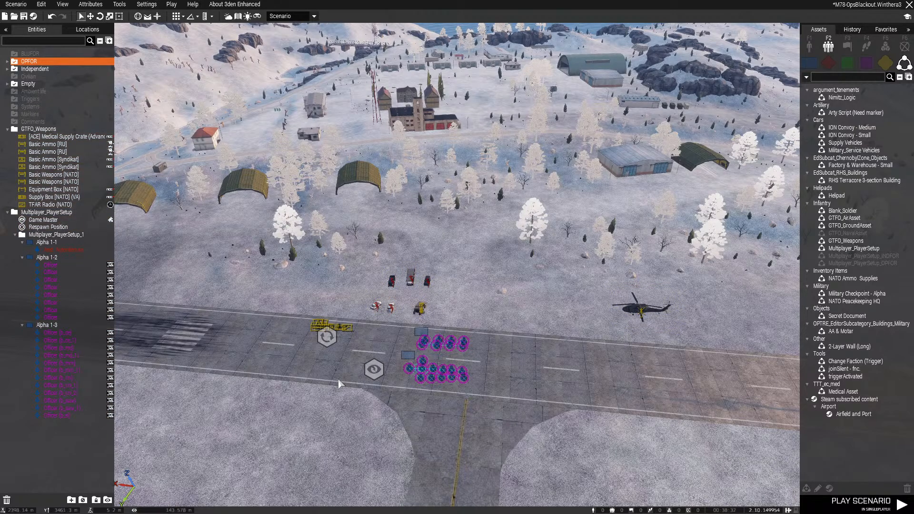
Move player group Alpha 1-1 to FOB Boriana on the map
key(m)
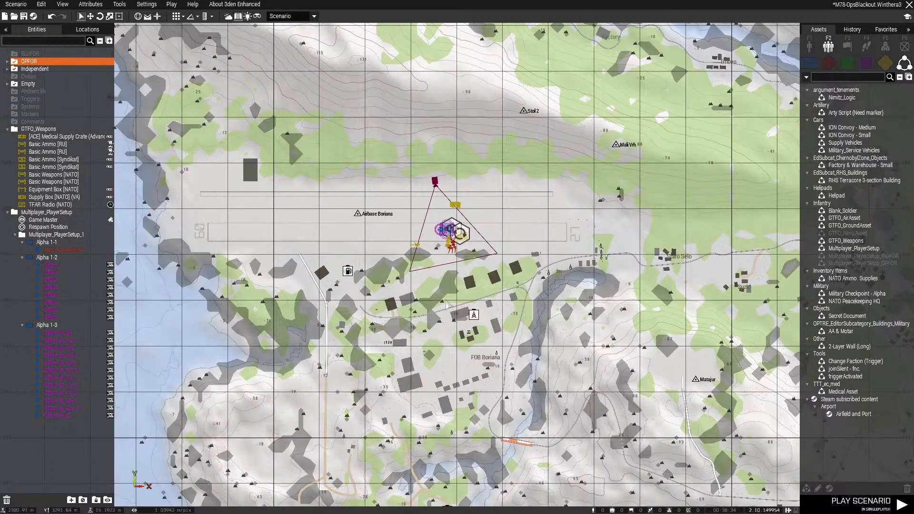
scroll(446, 304, down, 8)
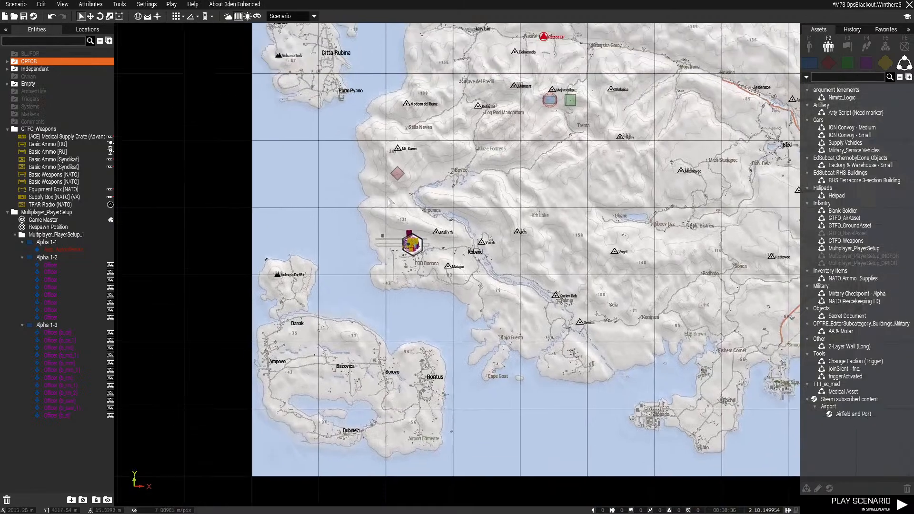
drag(549, 106, 416, 262)
scroll(415, 262, up, 1)
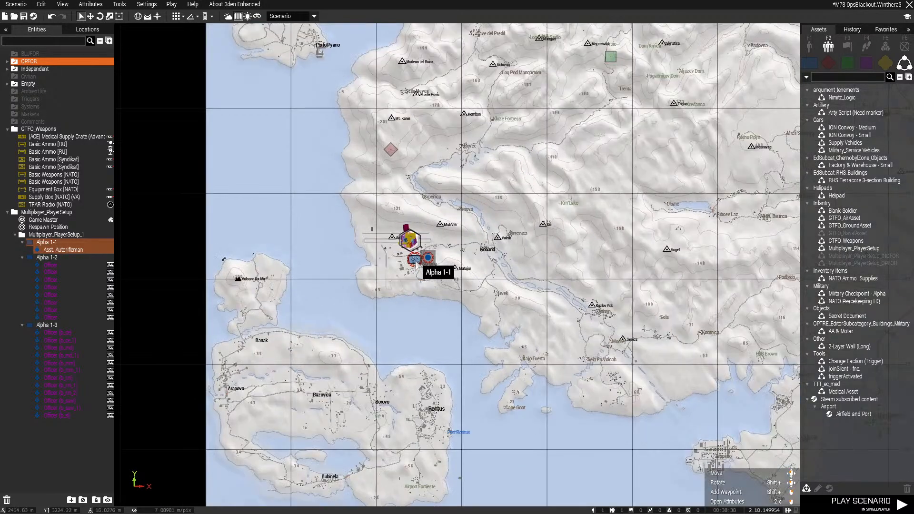
scroll(415, 263, up, 8)
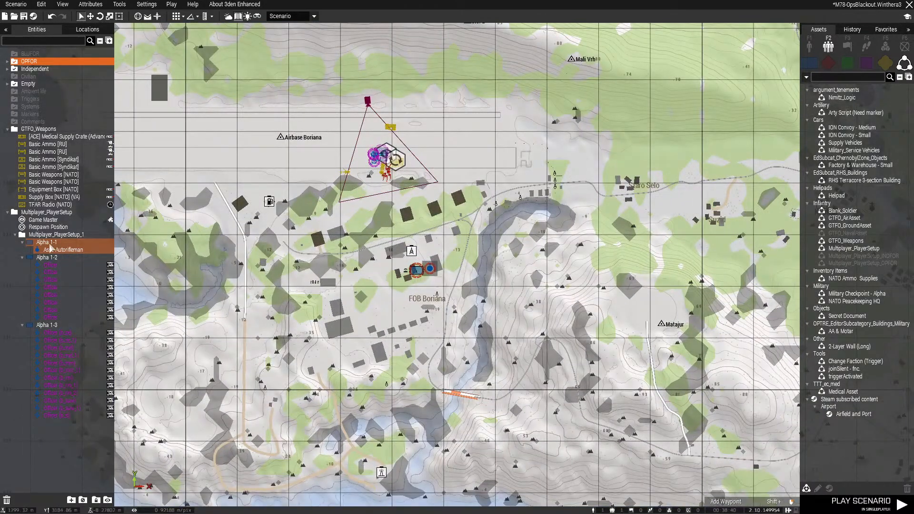
Delete the Multiplayer_PlayerSetup_1, Multiplayer_PlayerSetup and GTFO_Weapons layers with their contents, and return to the 3D view
click(48, 236)
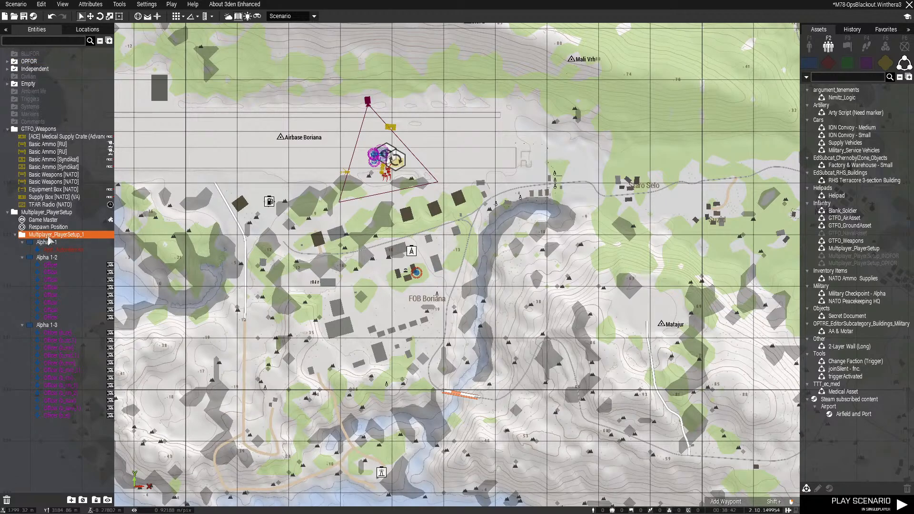
key(Delete)
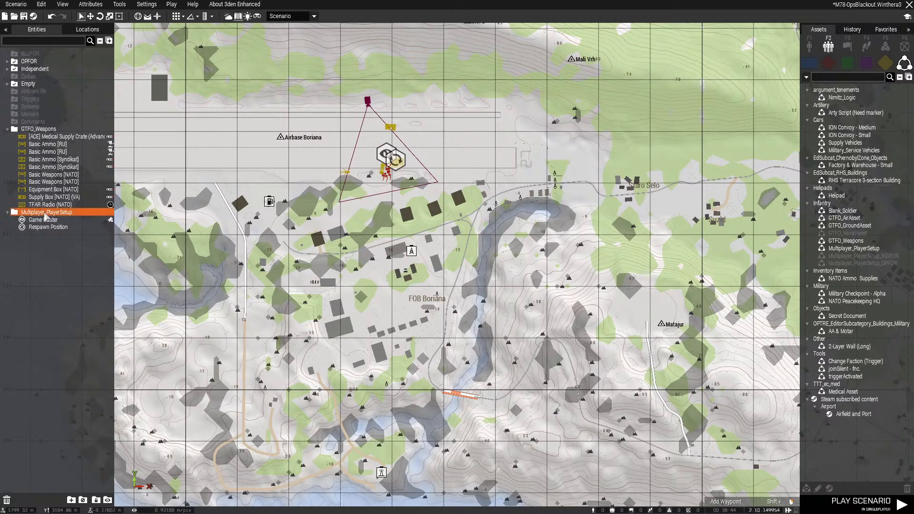
key(Delete)
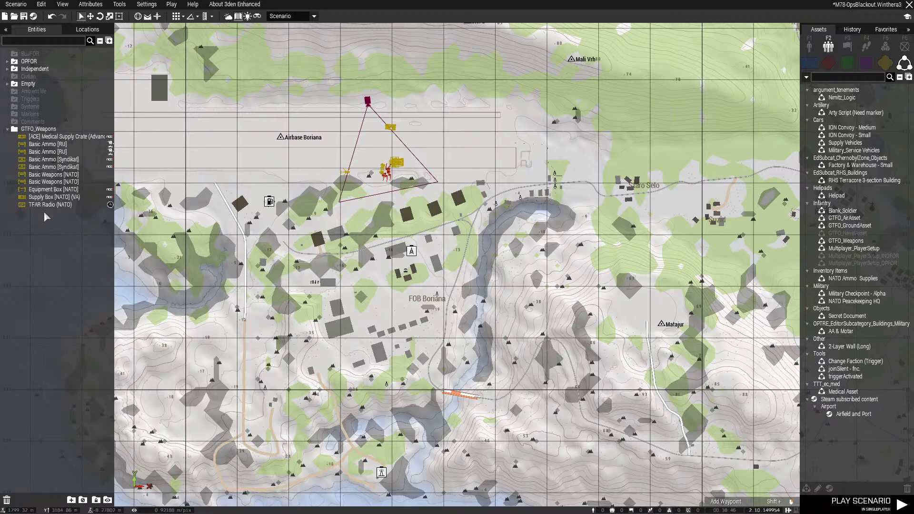
click(41, 133)
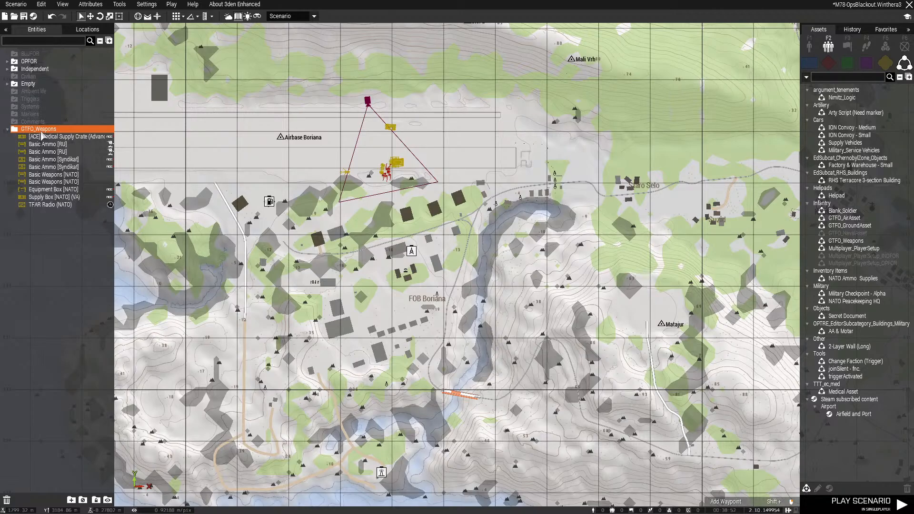
key(Delete)
key(m)
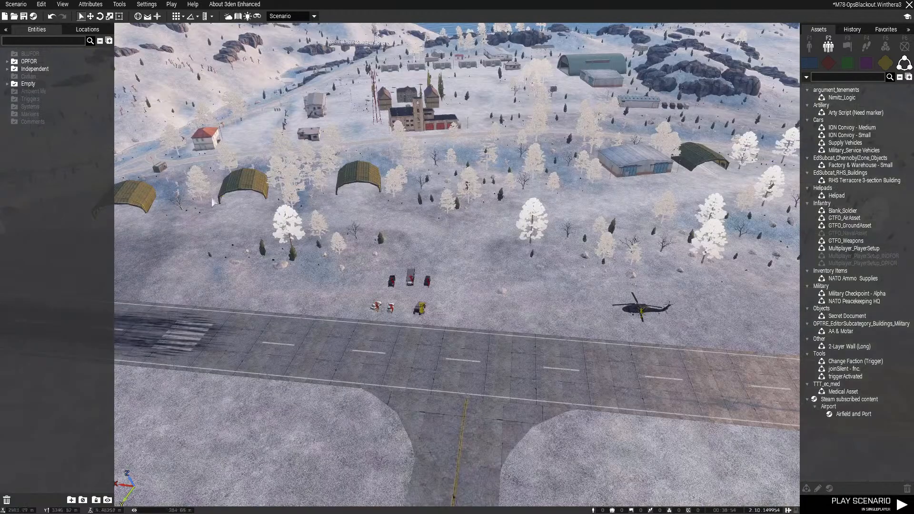
Select the six vehicles beside the runway and move them in front of the metal hangar with the blue sliding doors
right_drag(448, 266, 518, 258)
key(w)
key(s)
drag(336, 288, 500, 379)
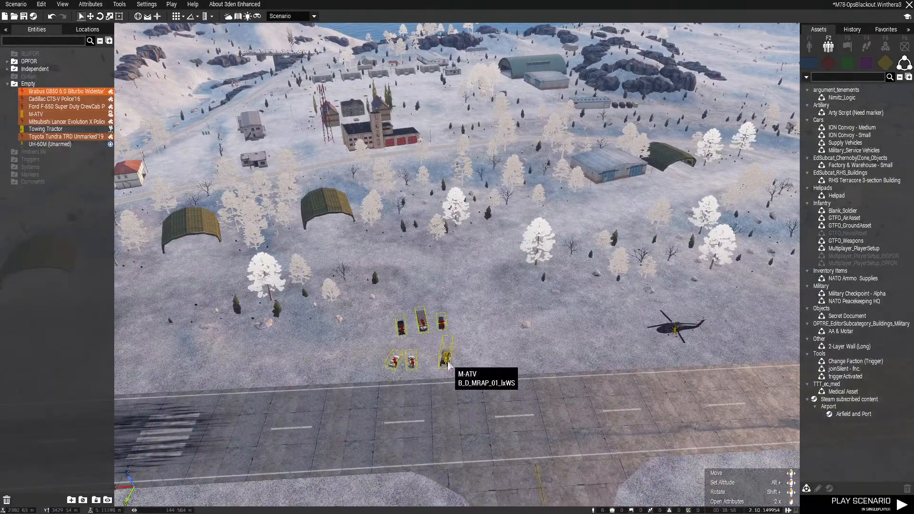
key(w)
drag(446, 359, 481, 355)
key(s)
key(d)
key(w)
right_drag(480, 355, 411, 352)
List the Systems module assets and save the scenario under MPMissions as M79-OpsHelpingHand
click(874, 46)
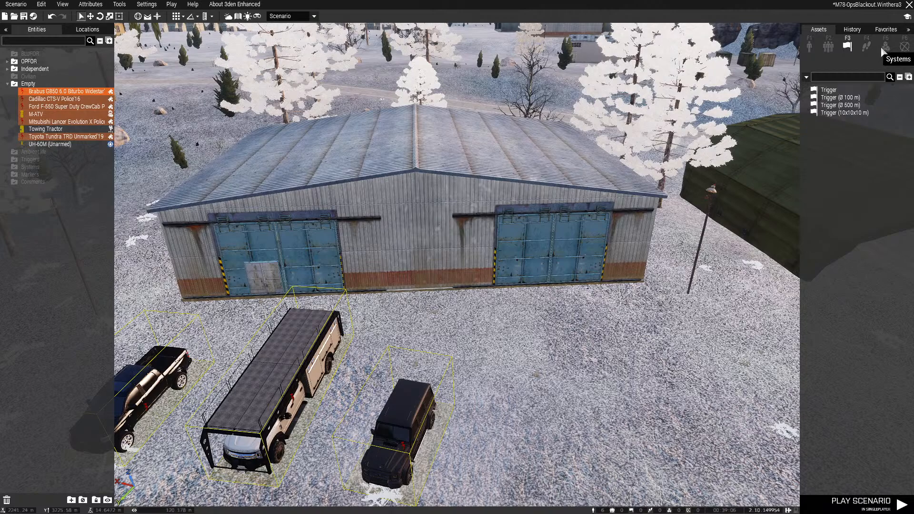
click(884, 47)
click(16, 4)
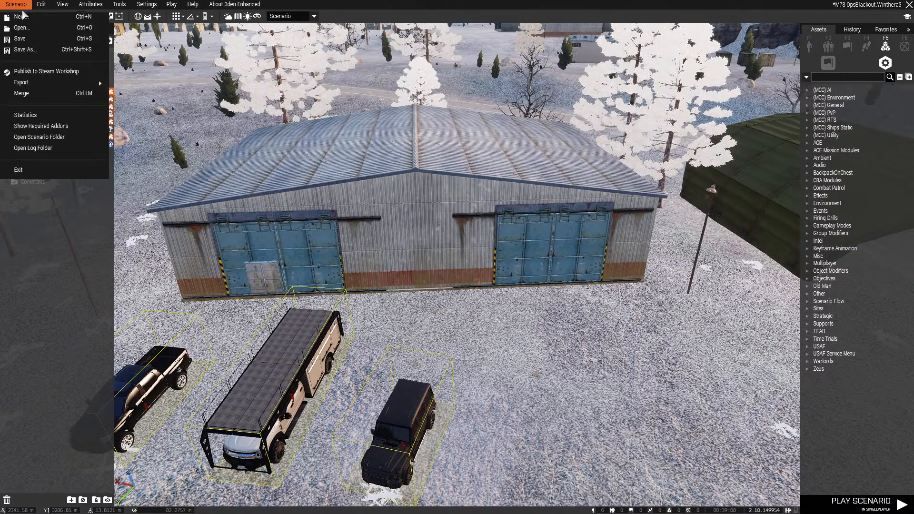
click(25, 49)
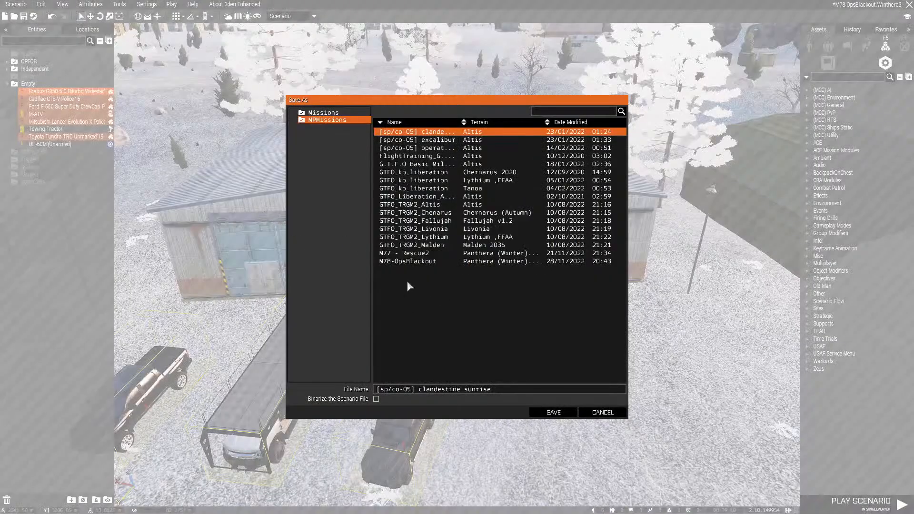
click(398, 261)
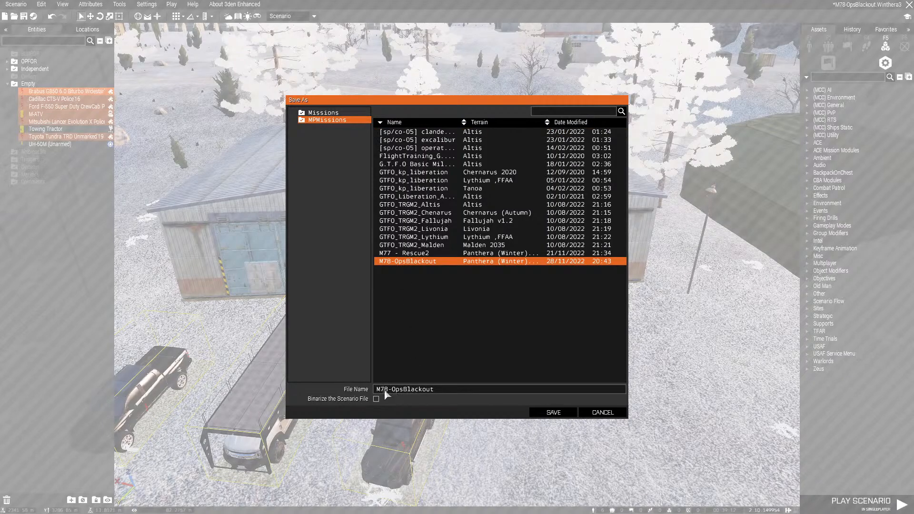
text(9)
drag(405, 392, 448, 388)
text(HelpingHand)
click(552, 412)
Place an Edit Terrain Object module from the Environment category on the blue-doored hangar
key(s)
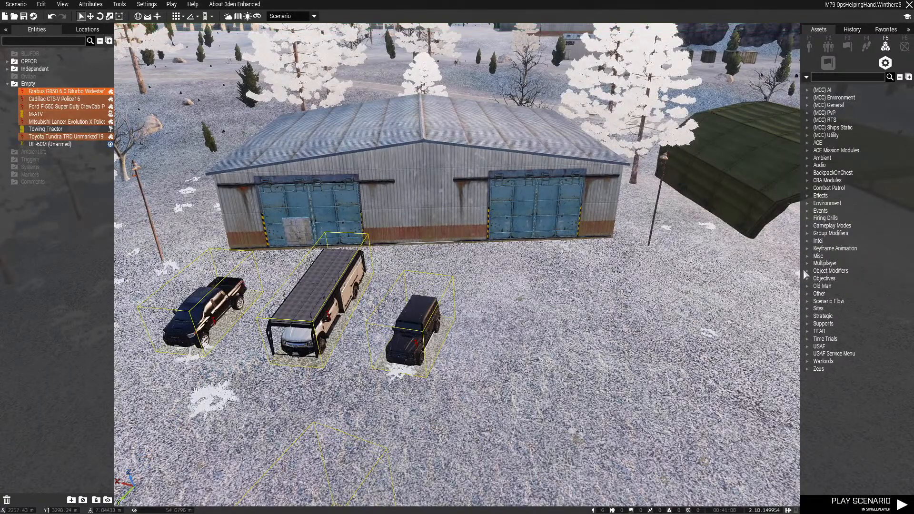
click(808, 203)
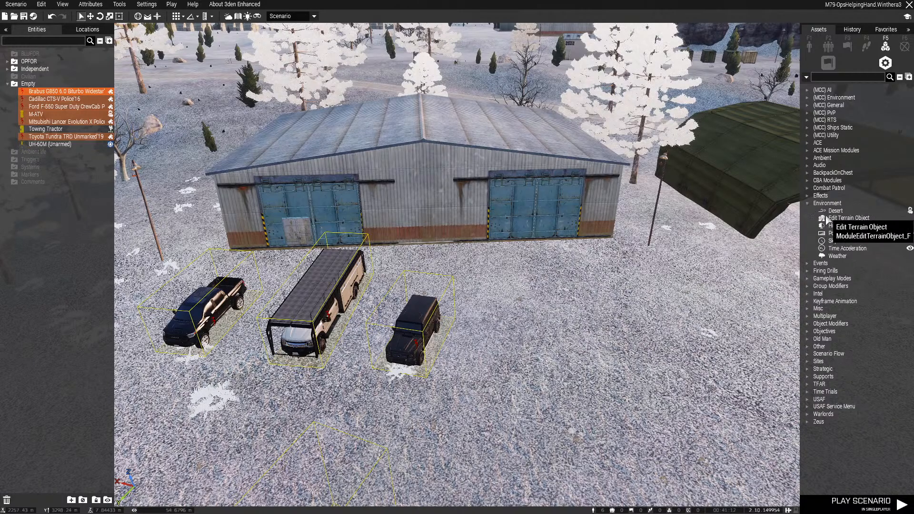
click(849, 218)
click(455, 189)
Set hangar doors 1 to 6 to Opened in the Edit Terrain Object module
double_click(424, 199)
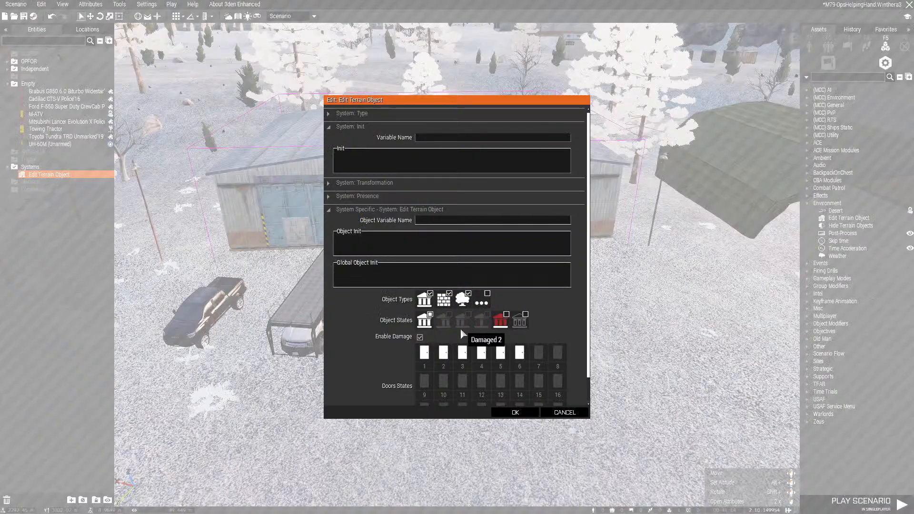
click(443, 353)
click(462, 352)
click(481, 353)
click(501, 352)
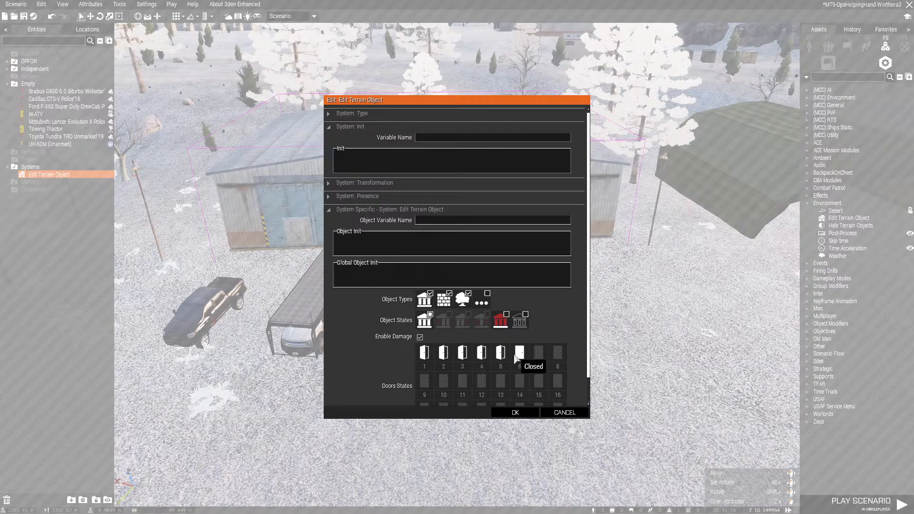
click(520, 352)
click(516, 413)
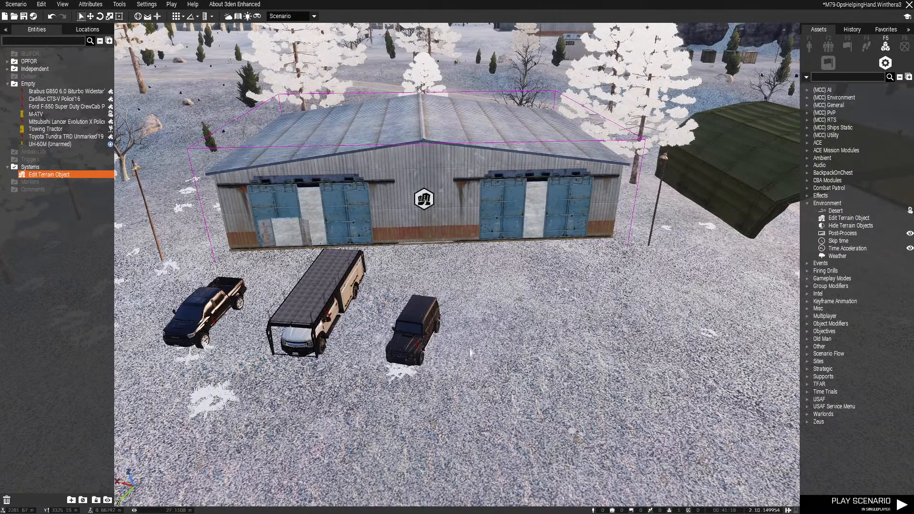
double_click(422, 200)
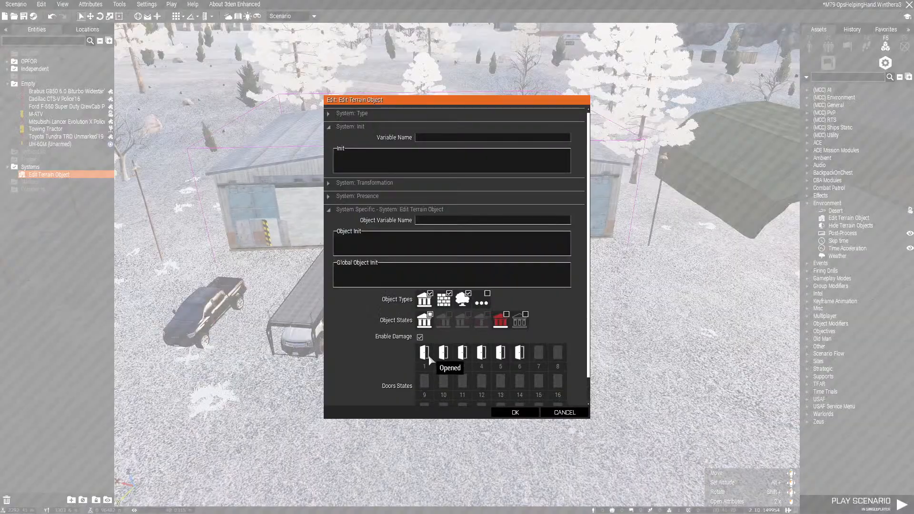
click(515, 413)
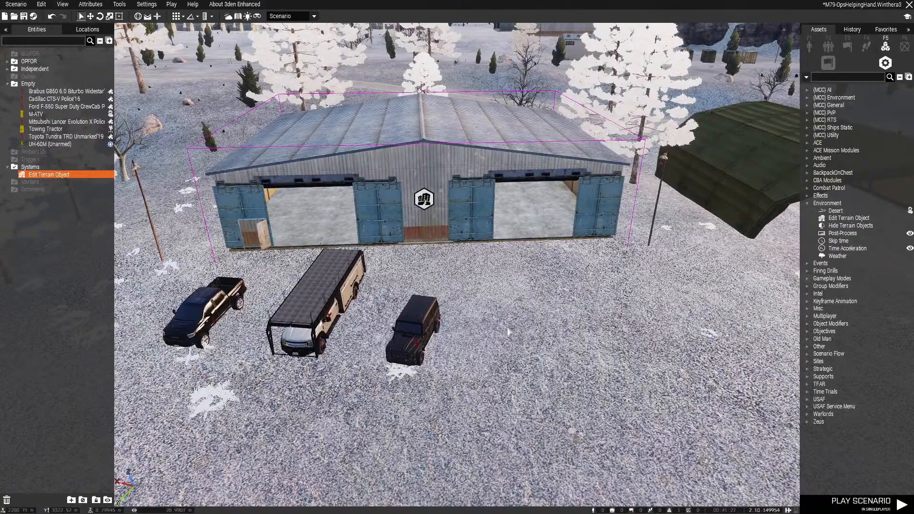
Move the Ford F-550 Super Duty CrewCab into the opened hangar and park it near the side wall, facing out
scroll(560, 326, up, 5)
key(w)
right_drag(559, 326, 443, 352)
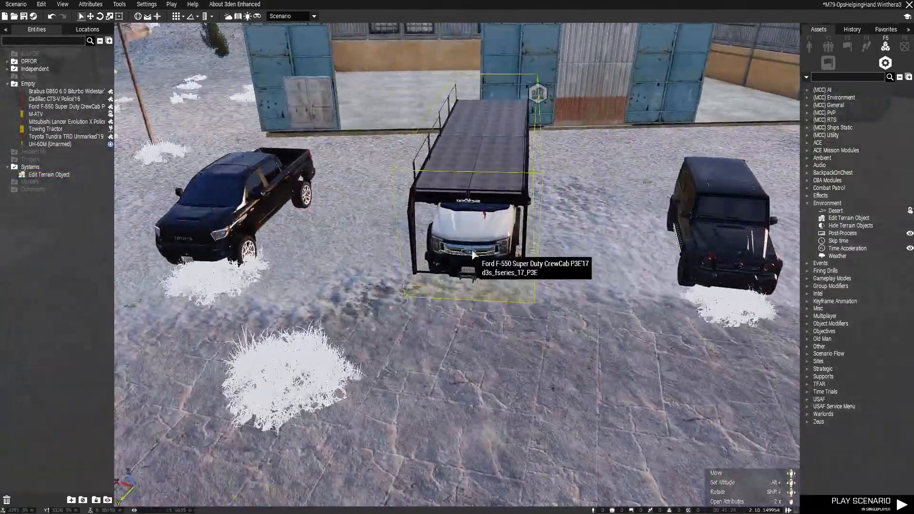
key(w)
drag(469, 266, 377, 254)
key(w)
right_drag(377, 254, 330, 261)
key(d)
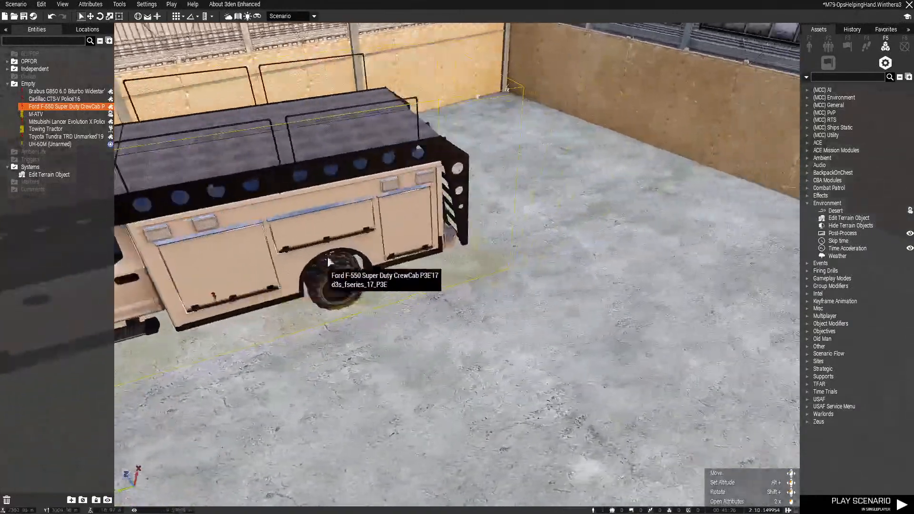
drag(330, 261, 526, 173)
key(a)
right_drag(526, 173, 496, 199)
shift+drag(496, 199, 555, 347)
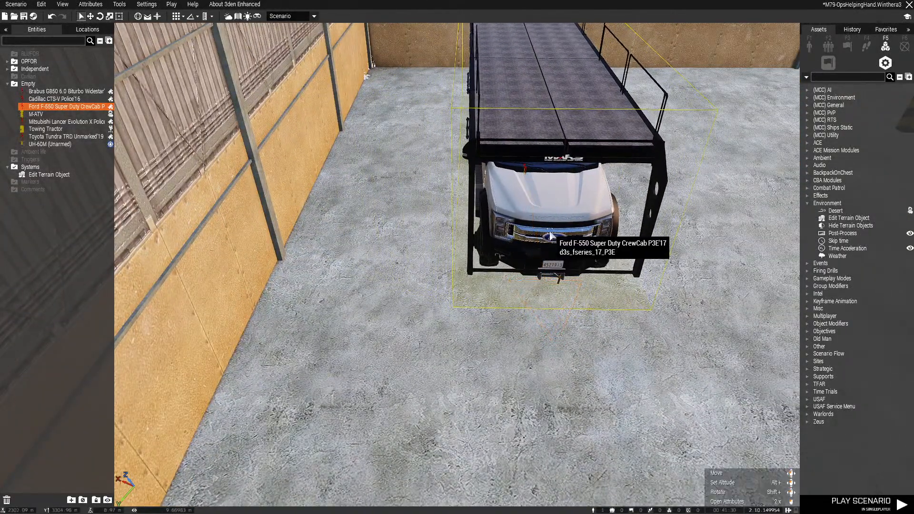
Fine-tune the parking position of the Ford F-550 Super Duty CrewCab along the hangar's side wall, checking its clearance to the back wall
key(a)
drag(639, 182, 561, 276)
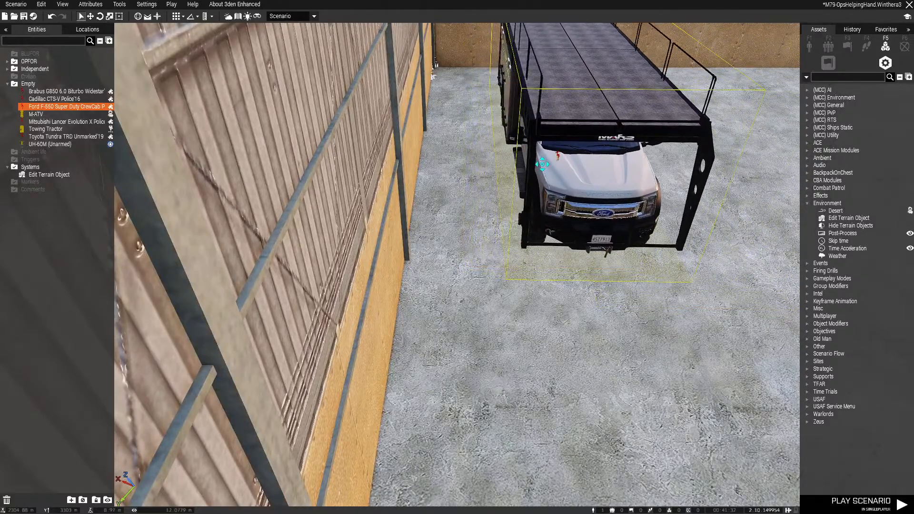
click(562, 282)
key(d)
right_drag(562, 281, 426, 239)
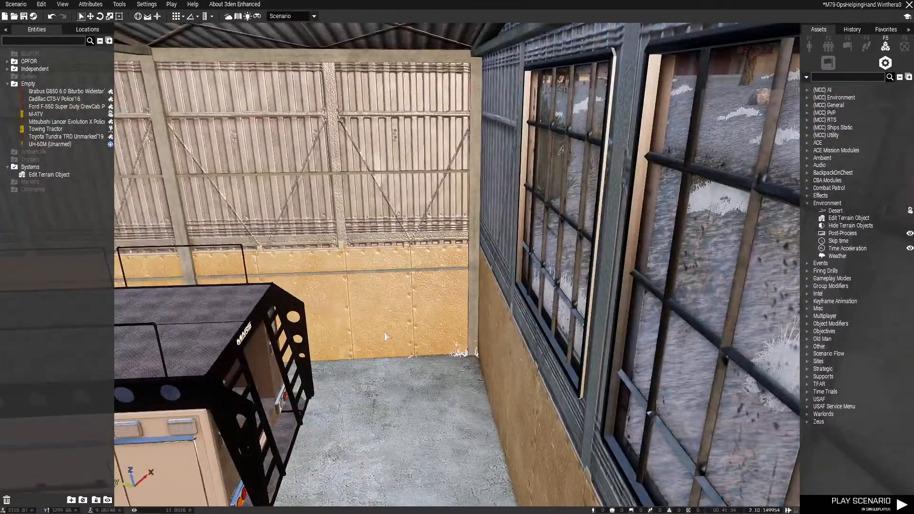
right_drag(386, 336, 369, 392)
drag(326, 258, 384, 291)
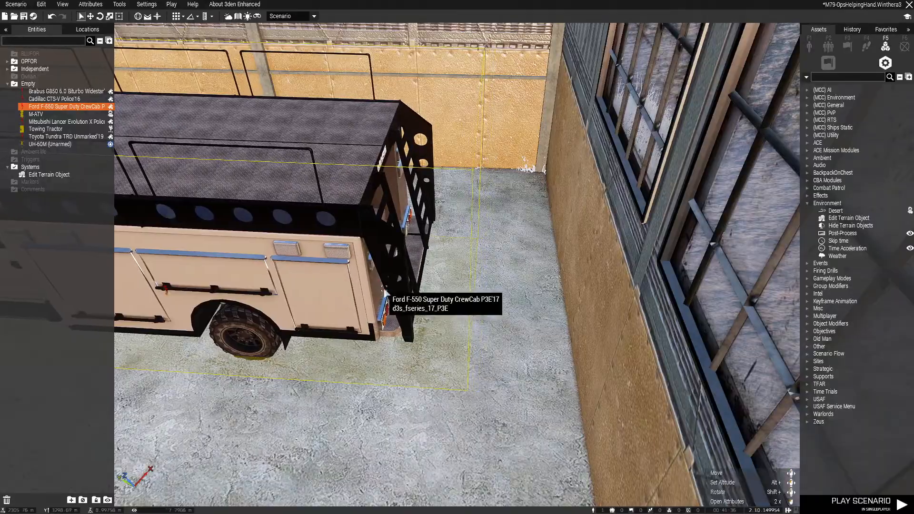
click(504, 288)
Park the Toyota Tundra TRD Unmarked in the hangar beside the Ford F-550, facing out towards the doors
key(w)
right_drag(504, 288, 535, 309)
key(w)
mouse_move(535, 310)
mouse_down()
mouse_move(481, 331)
mouse_move(490, 280)
mouse_move(516, 251)
mouse_move(528, 322)
mouse_up()
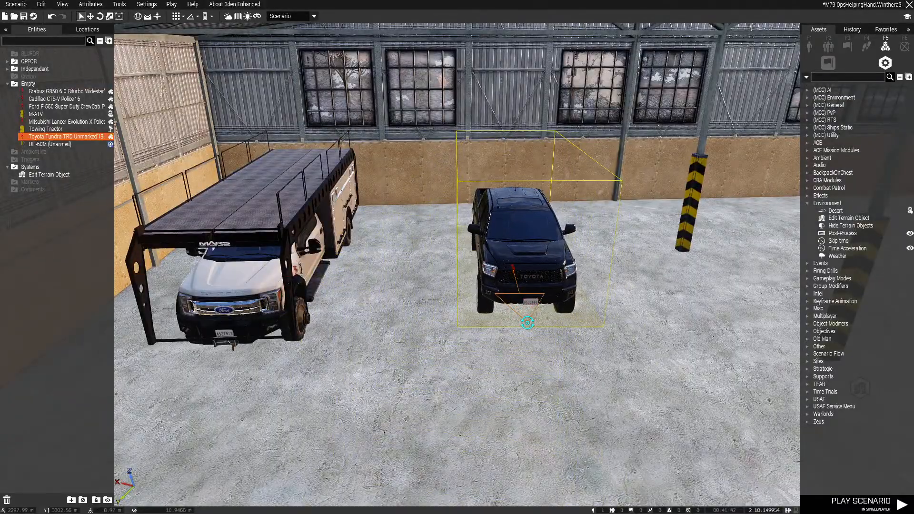
Move the Cadillac CTS-V Police from the apron into the hangar's first bay, in front of the Ford F-550 and facing out
key(s)
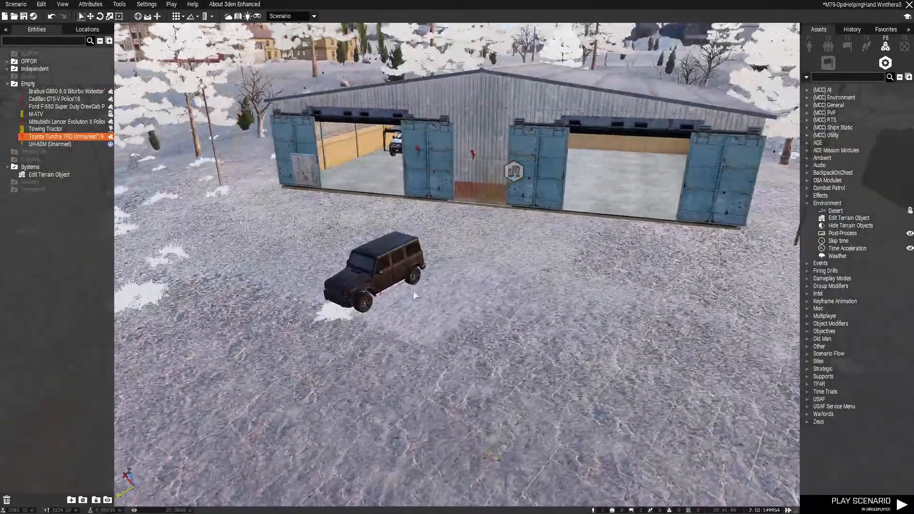
right_drag(379, 294, 371, 333)
key(s)
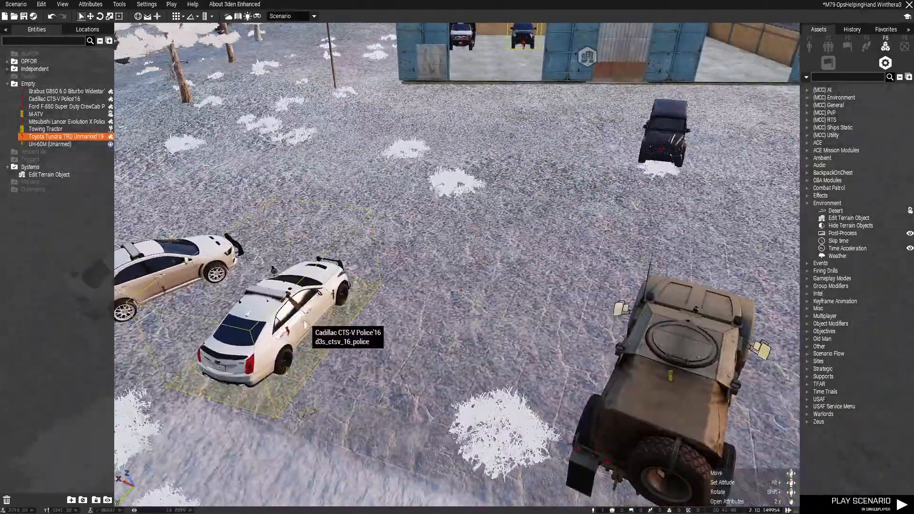
key(w)
drag(307, 317, 420, 257)
Park the Mitsubishi Lancer Evolution X Police in the first bay beside the Cadillac, facing out, and save the scenario
key(s)
key(a)
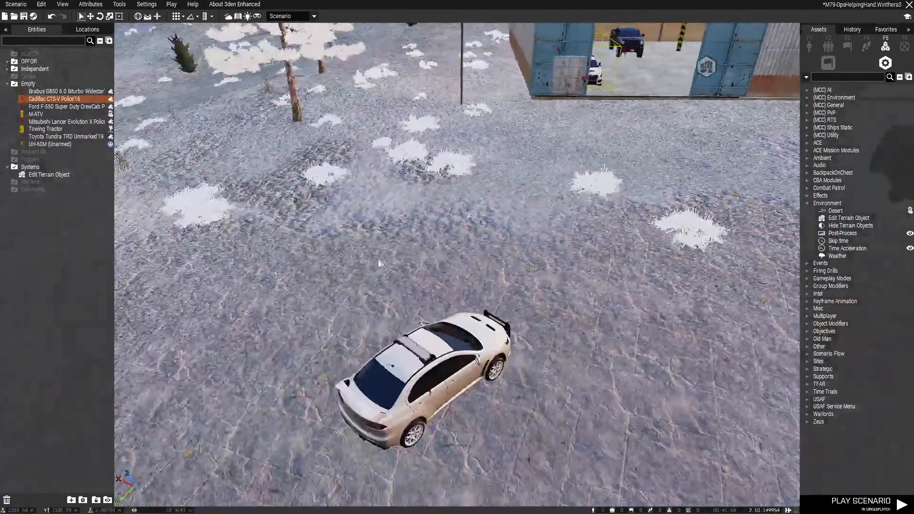
shift+drag(431, 392, 577, 276)
key(w)
click(564, 310)
key(ctrl+s)
Move the Brabus G850 into the hangar's second bay, near the striped pillars, and turn it to face the doors
key(w)
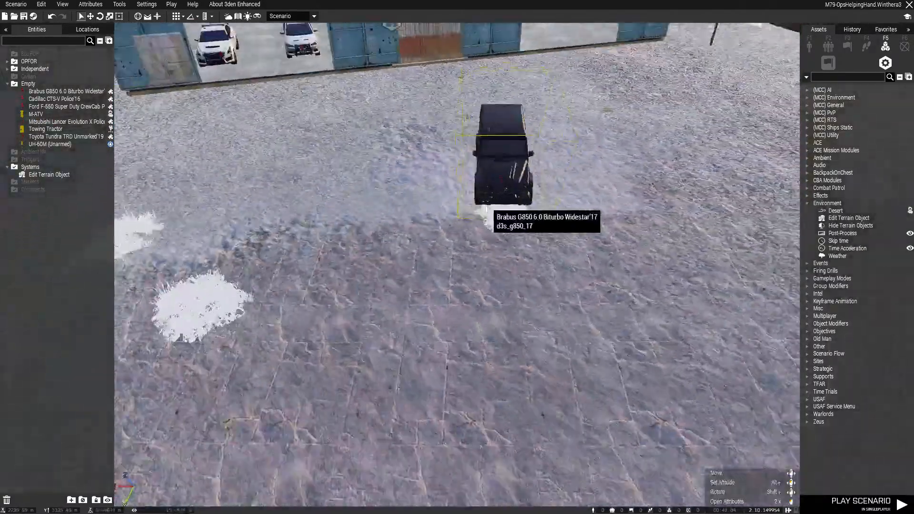
key(s)
right_drag(485, 208, 526, 231)
drag(526, 231, 462, 225)
key(w)
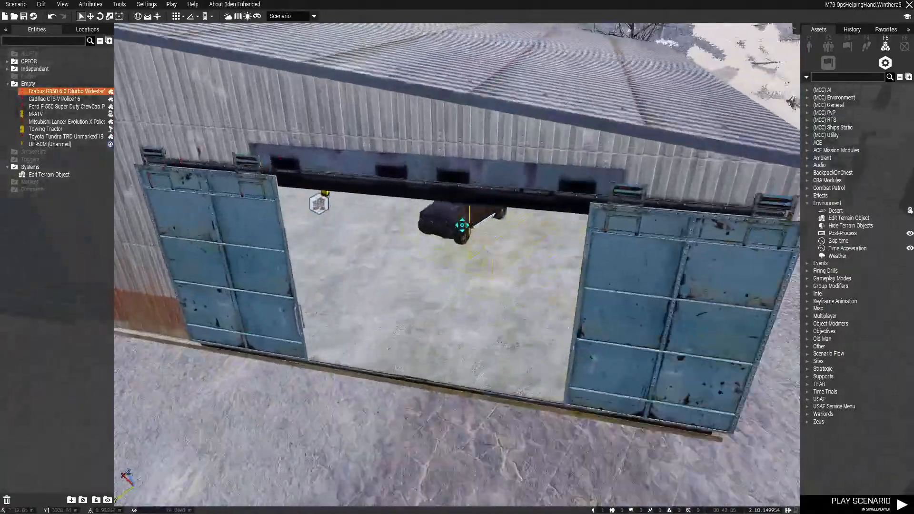
right_drag(462, 225, 434, 213)
shift+drag(435, 213, 430, 280)
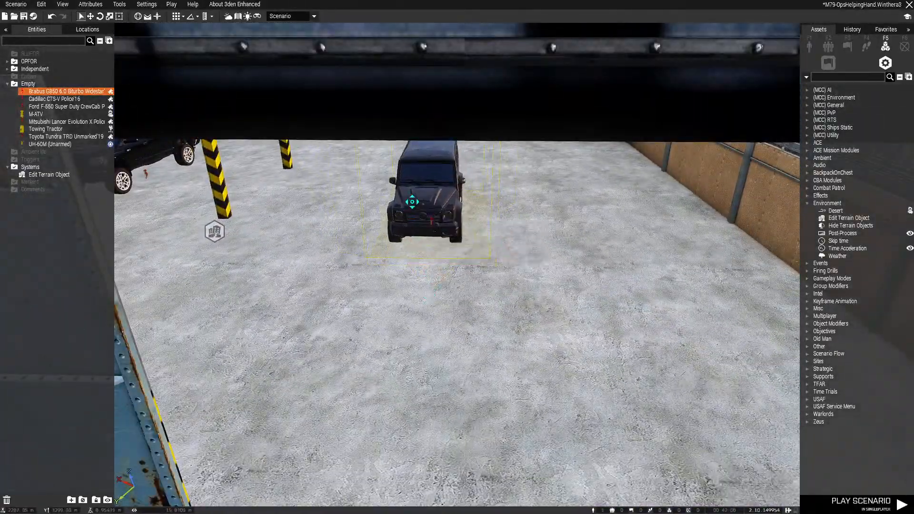
Bring the M-ATV across the apron to the entrance of the hangar's second bay and turn it to face outward
key(s)
right_drag(352, 170, 404, 191)
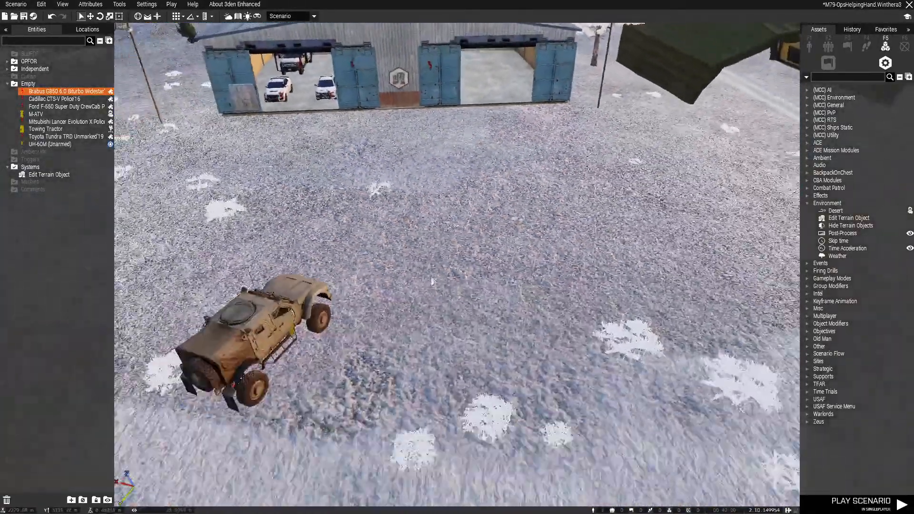
click(334, 248)
key(w)
drag(334, 248, 414, 288)
right_drag(414, 288, 380, 214)
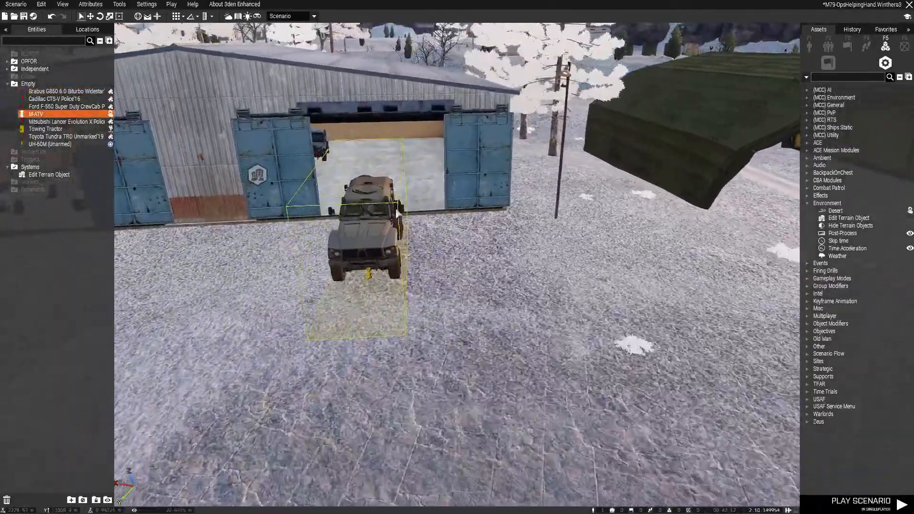
Park the M-ATV inside the second bay between the Brabus G850 and the side wall, and save the scenario
key(w)
drag(381, 215, 469, 161)
click(490, 220)
key(w)
right_drag(490, 220, 526, 221)
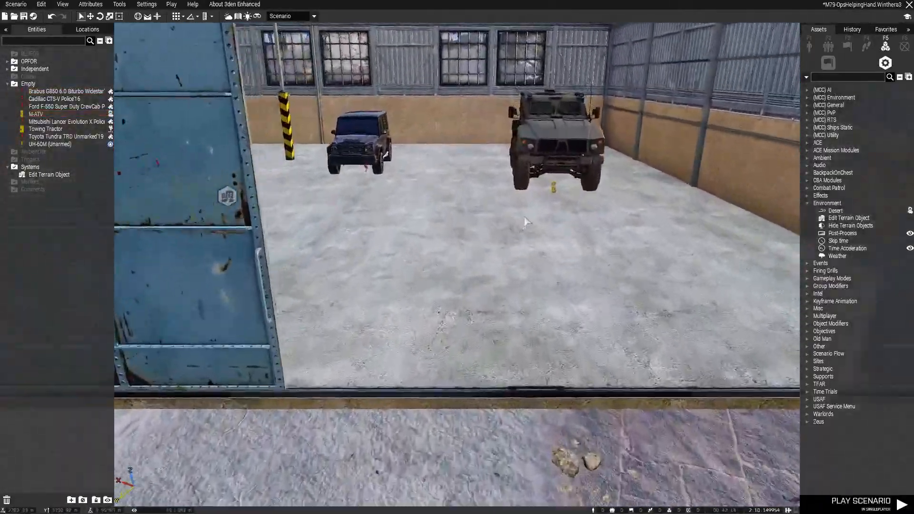
drag(589, 231, 555, 261)
click(581, 275)
key(ctrl+s)
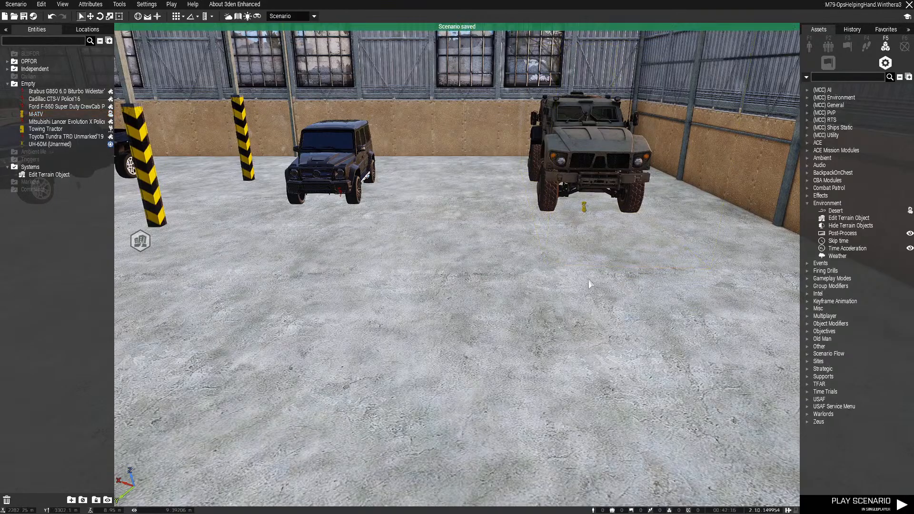
List the BLUFOR object assets and collapse all expanded faction categories
key(w)
right_drag(588, 279, 551, 271)
key(s)
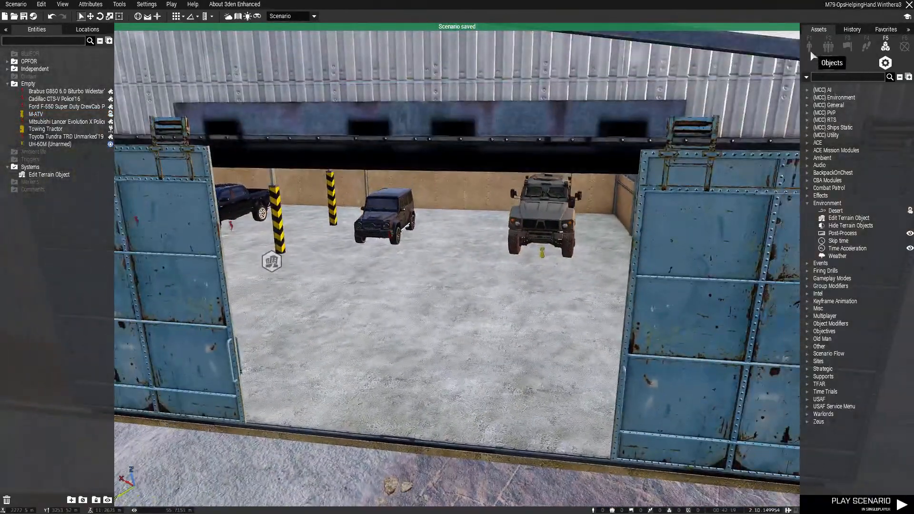
click(810, 49)
click(811, 63)
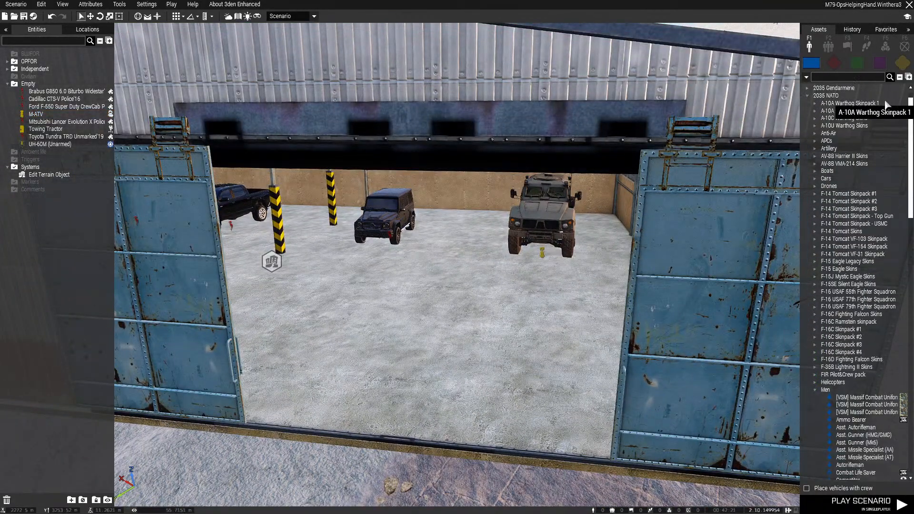
click(899, 77)
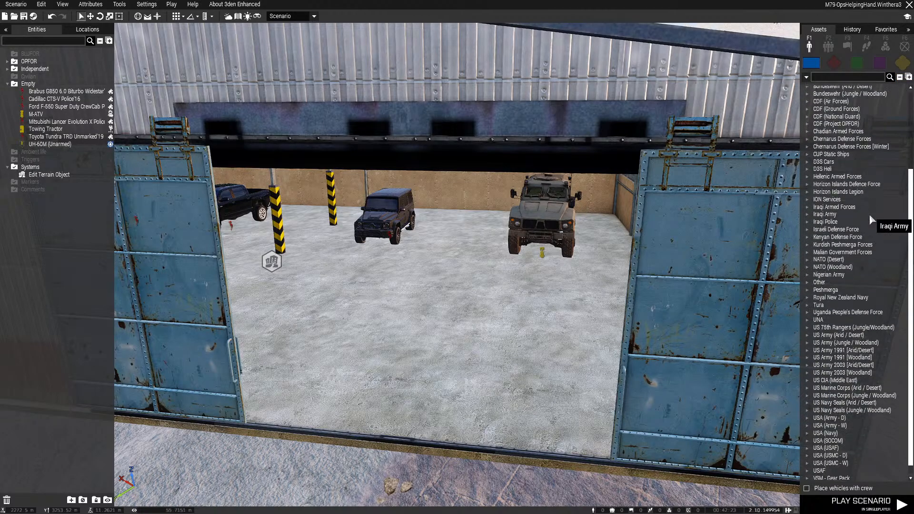
scroll(869, 214, down, 3)
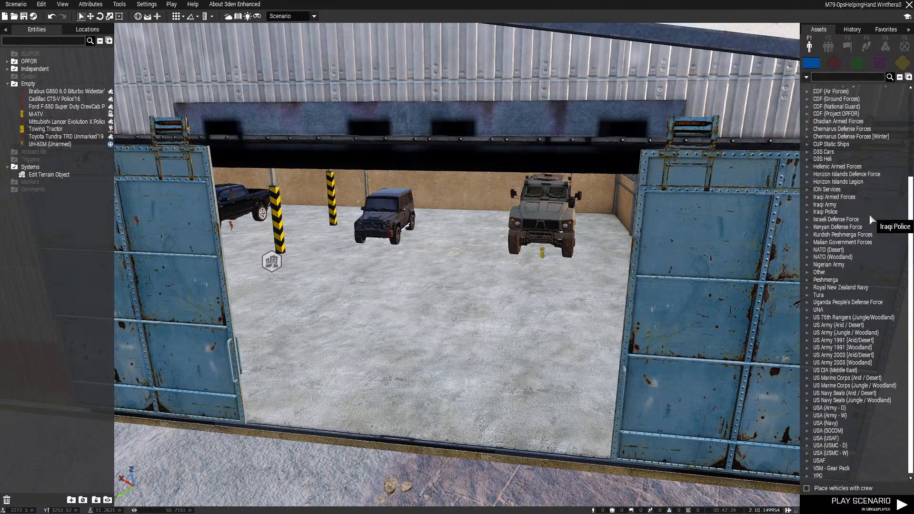
Place an empty M1134 from the USA (Army - D) APCs on the ground in front of the second bay
click(807, 408)
scroll(819, 380, down, 3)
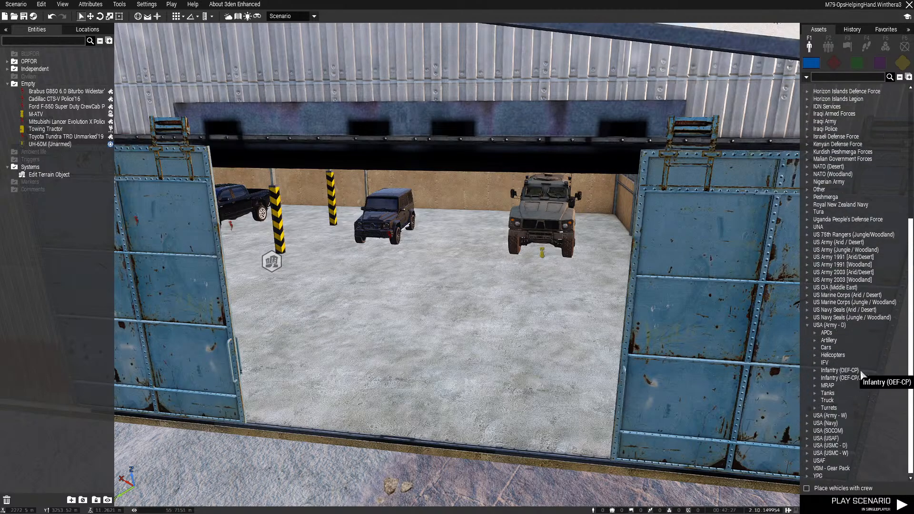
click(816, 333)
scroll(816, 332, down, 3)
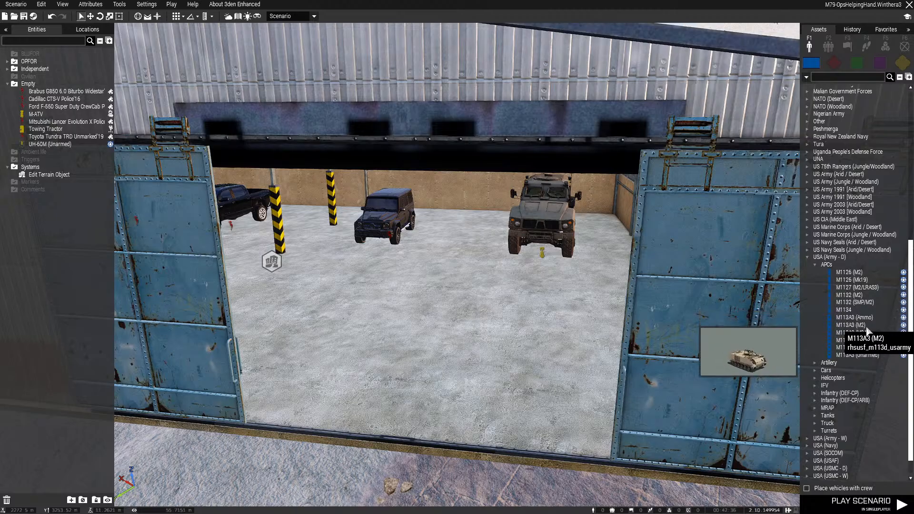
click(848, 310)
scroll(509, 390, down, 3)
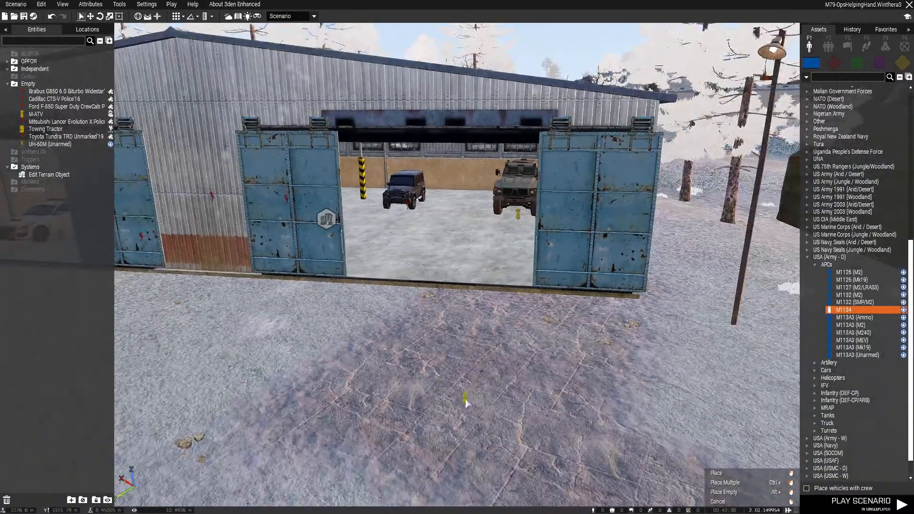
click(465, 399)
Delete the M1134 in front of the hangar and save the scenario
scroll(409, 329, up, 5)
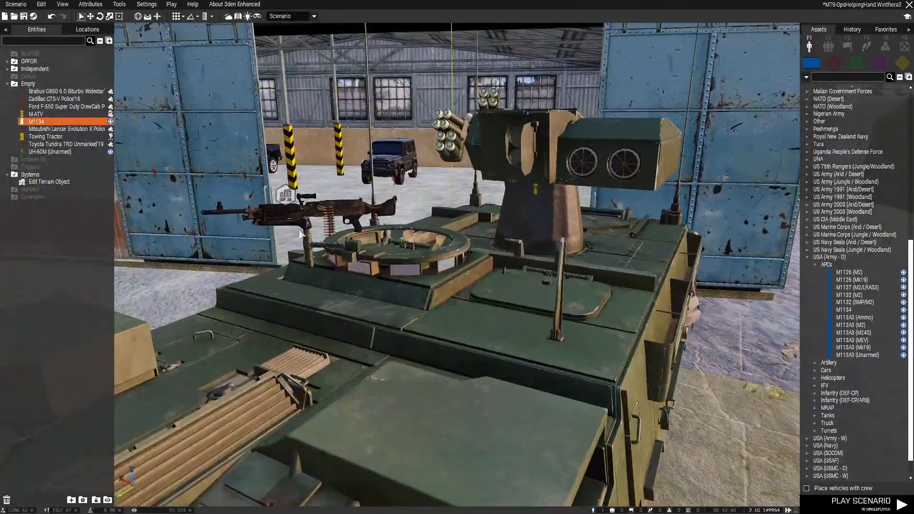
scroll(381, 343, down, 3)
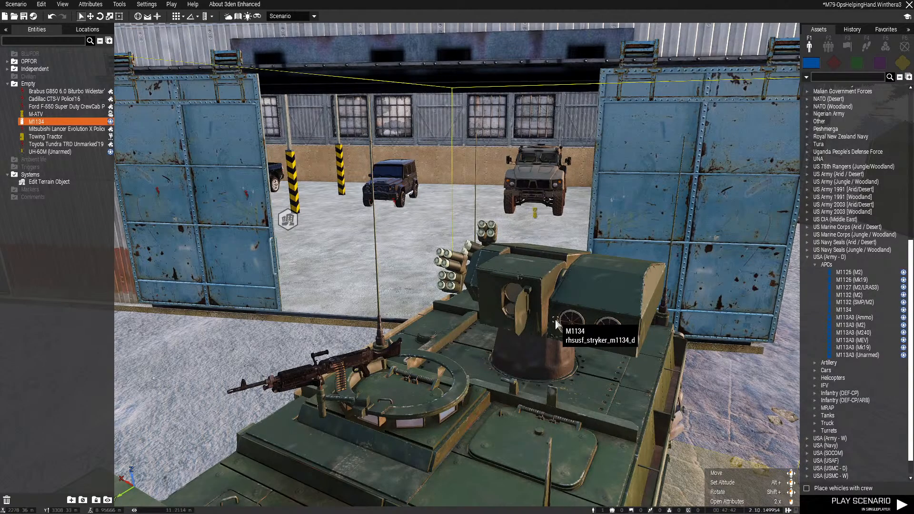
scroll(555, 319, down, 3)
key(Delete)
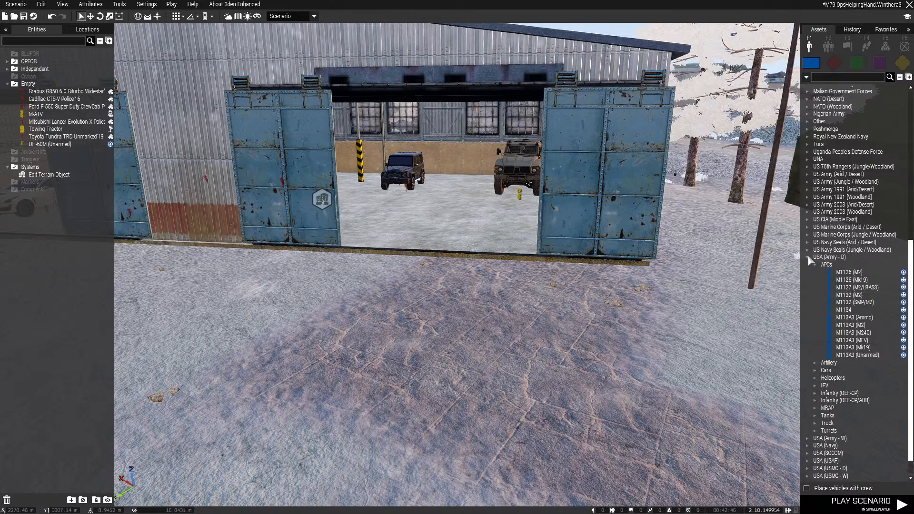
click(807, 257)
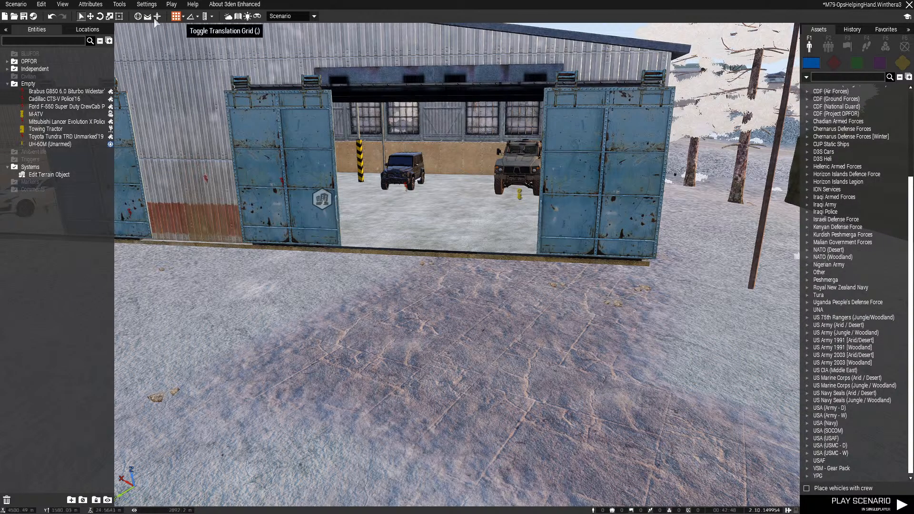
key(ctrl+s)
Check which vehicles the Other faction offers among the BLUFOR assets
right_drag(579, 259, 557, 274)
key(w)
key(d)
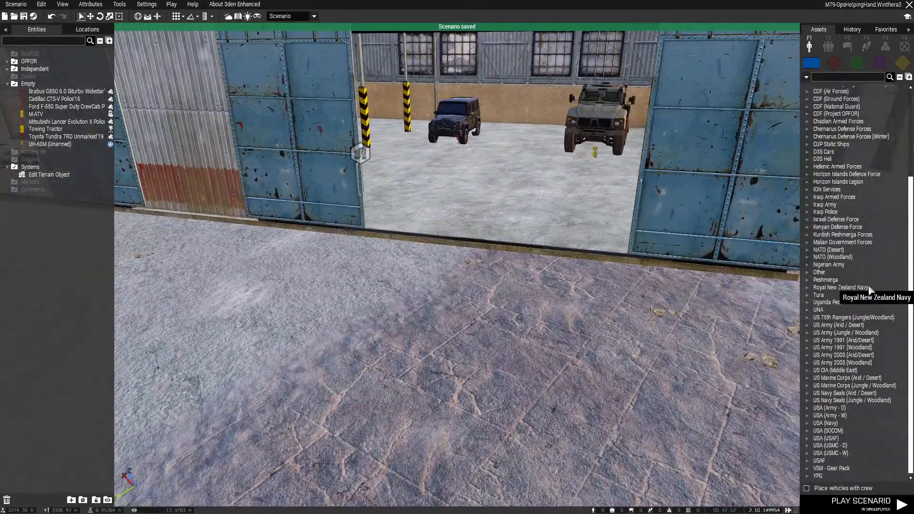
click(807, 272)
click(814, 279)
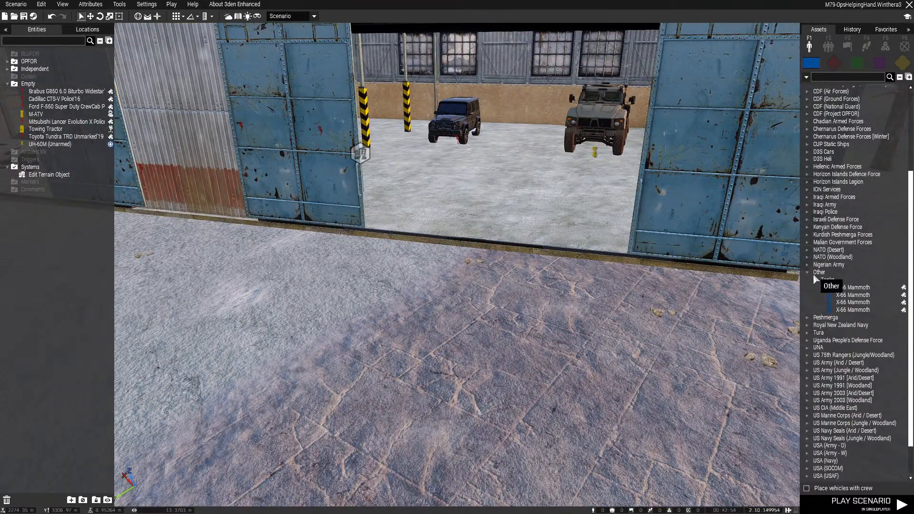
click(811, 271)
click(808, 272)
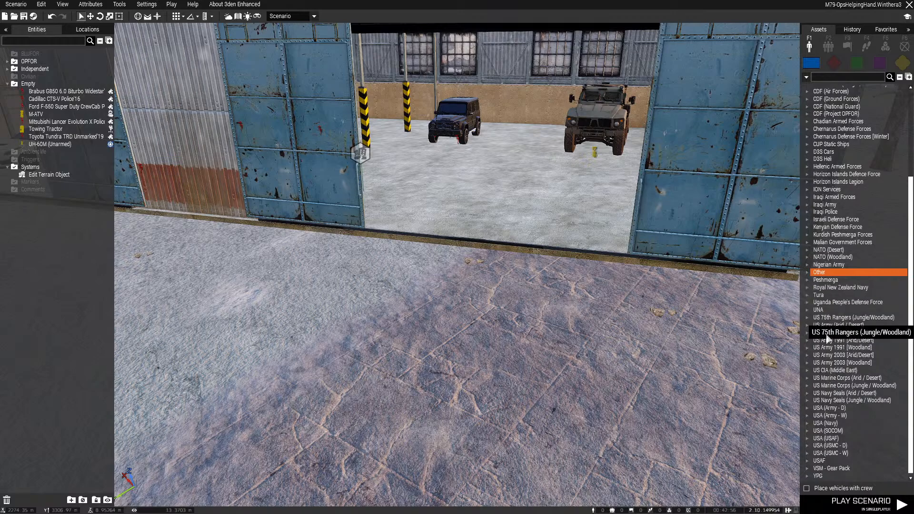
Place an empty M1240 from the USA (Army - D) MRAP category inside the second bay and delete the M-ATV
click(804, 408)
click(816, 386)
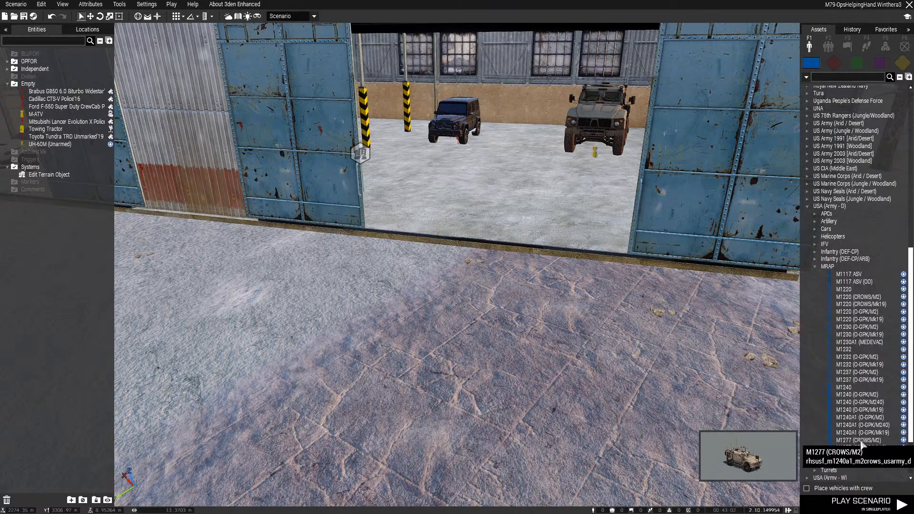
click(857, 385)
scroll(521, 352, up, 3)
click(466, 284)
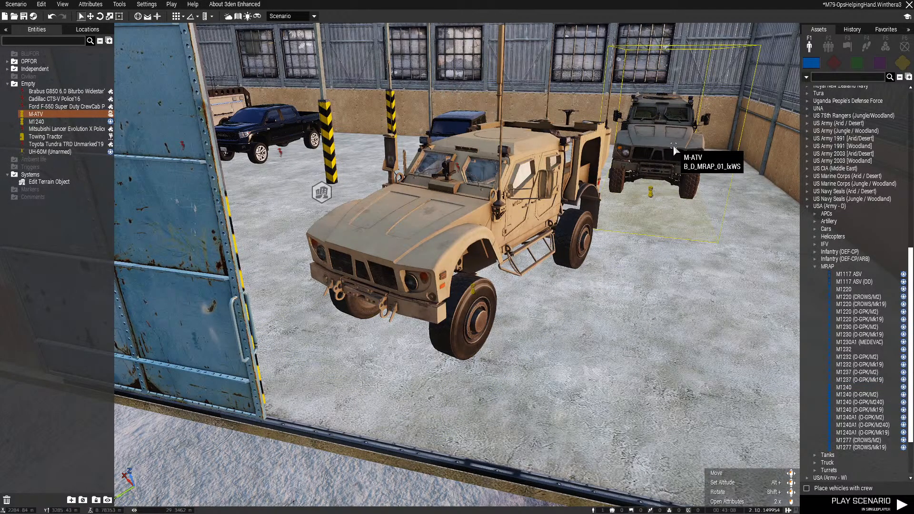
key(Delete)
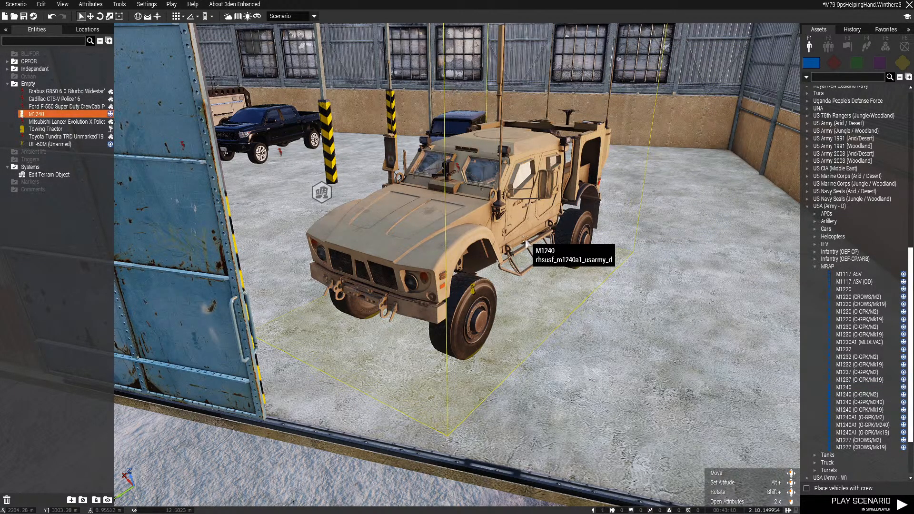
Look through the paint and component options offered in the M1240's vehicle appearance editor
right_click(526, 242)
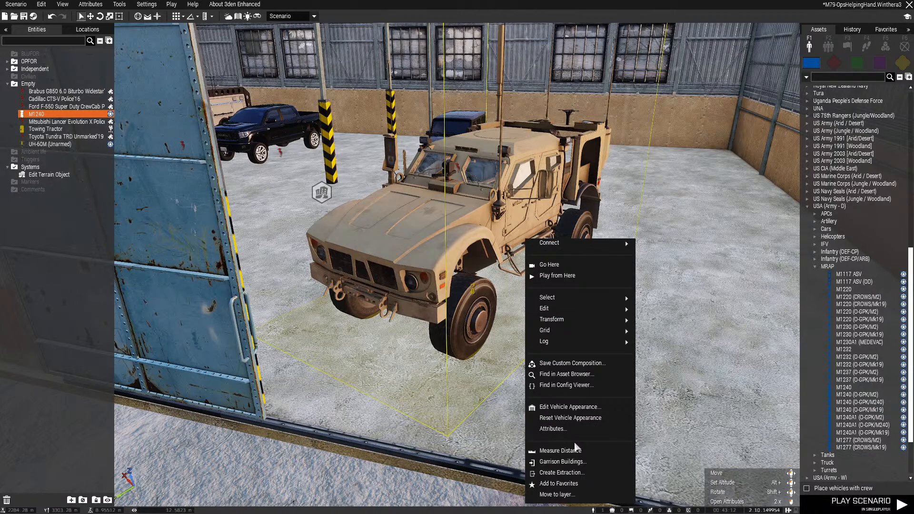
click(574, 408)
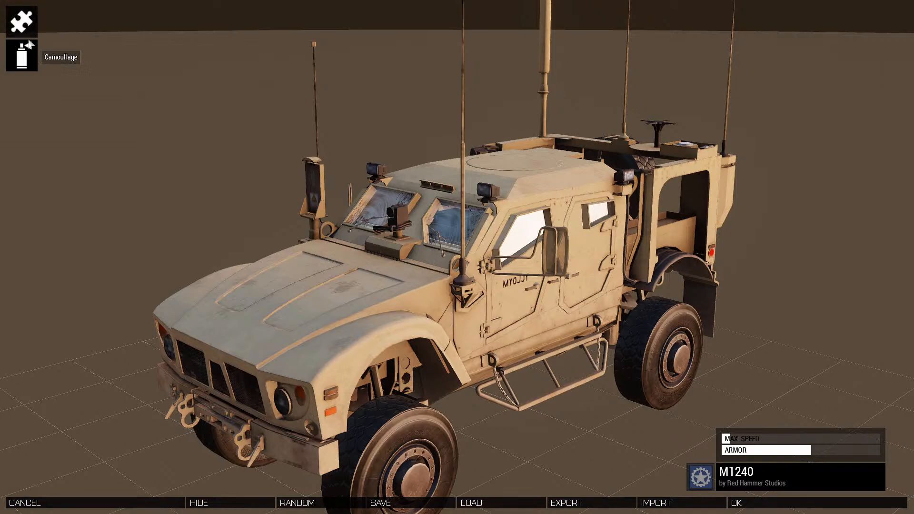
click(28, 43)
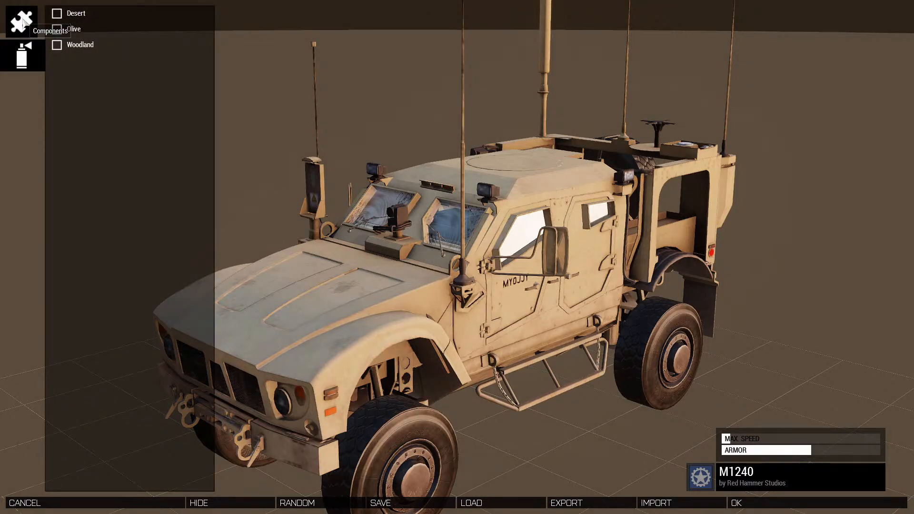
click(22, 21)
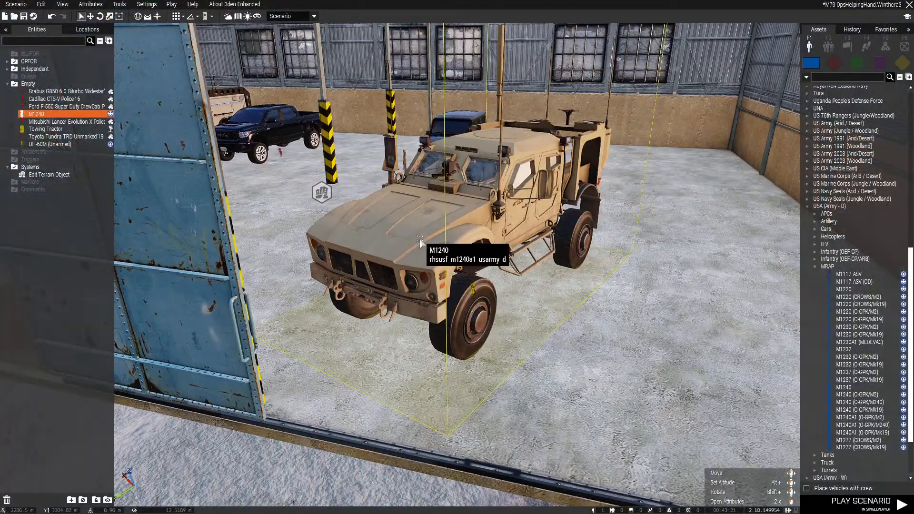
mouse_move(854, 389)
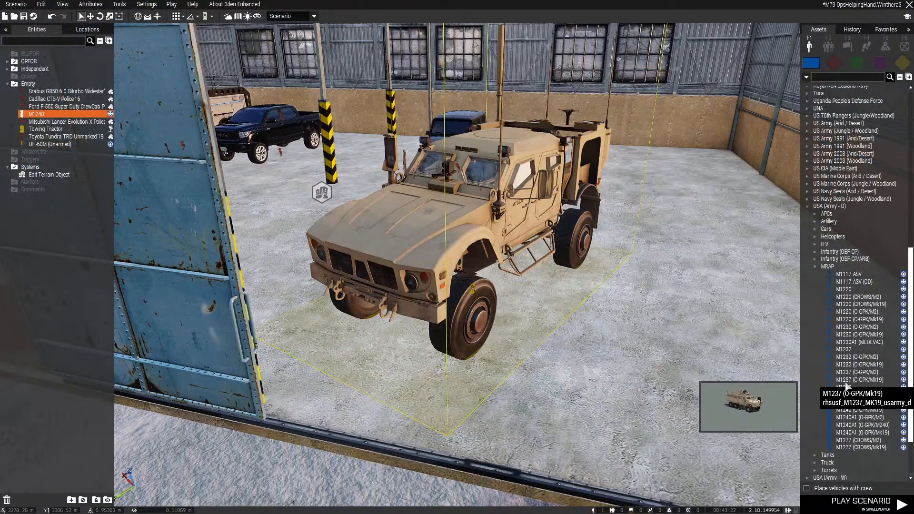
Check the M1240's attributes and delete the vehicle from the bay
right_click(442, 251)
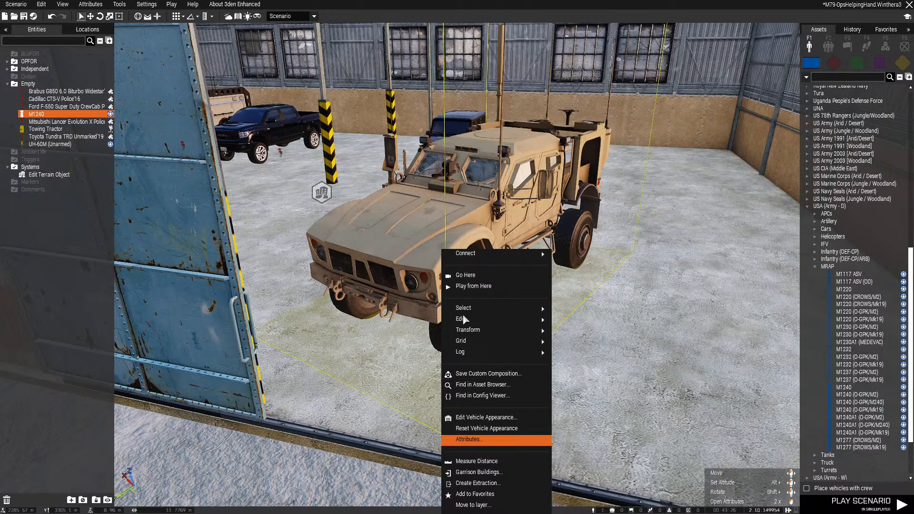
click(469, 440)
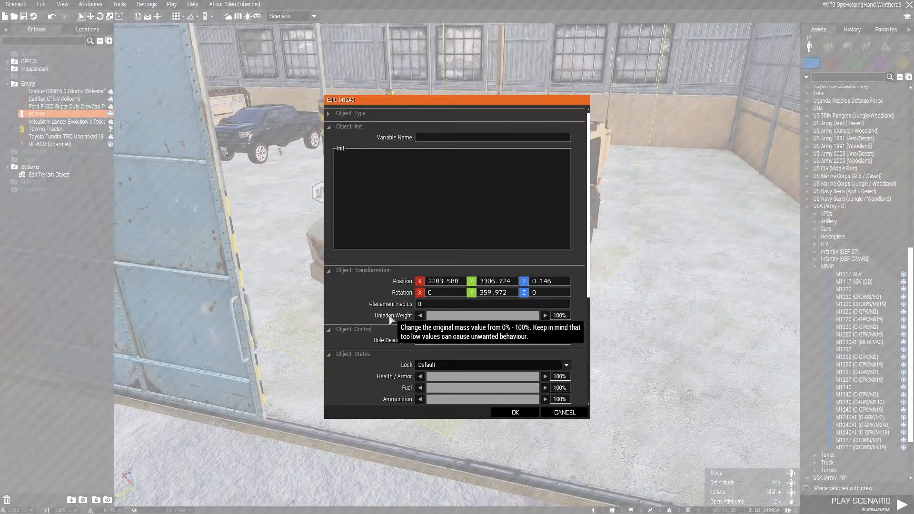
scroll(381, 317, down, 5)
click(559, 413)
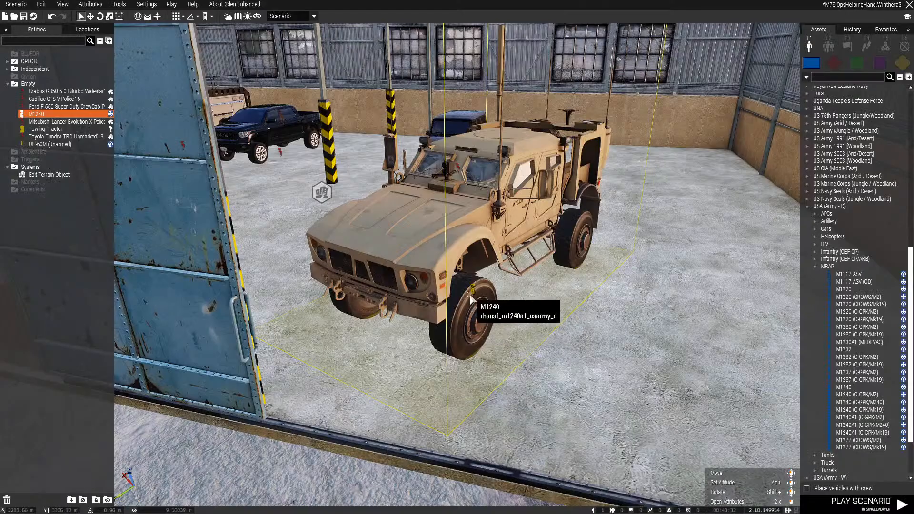
key(Delete)
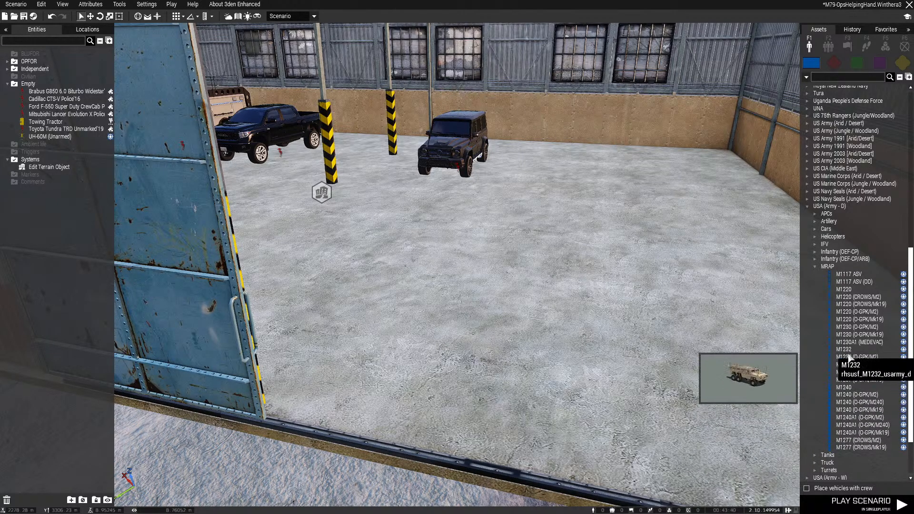
Place an empty M1240A1 (O-GPK/M240) from the USA (Army - D) MRAP category inside the hangar beside the black Brabus
click(844, 350)
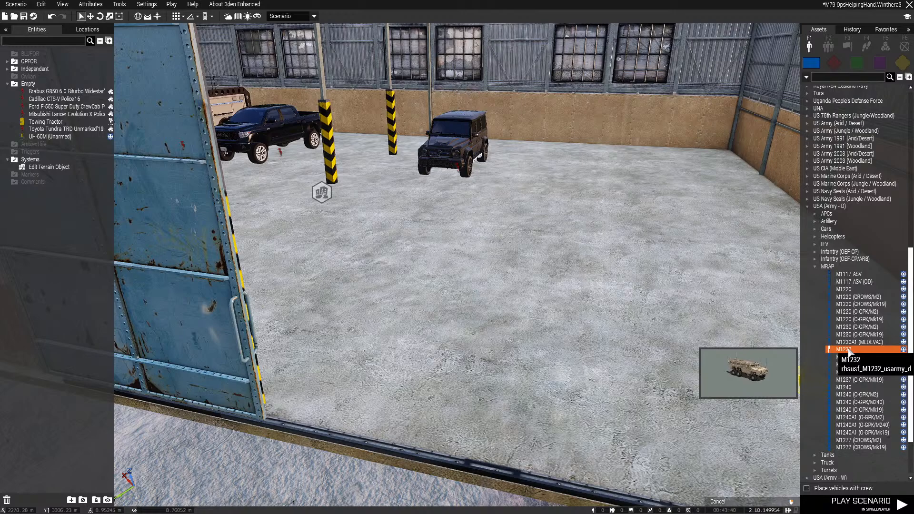
click(871, 388)
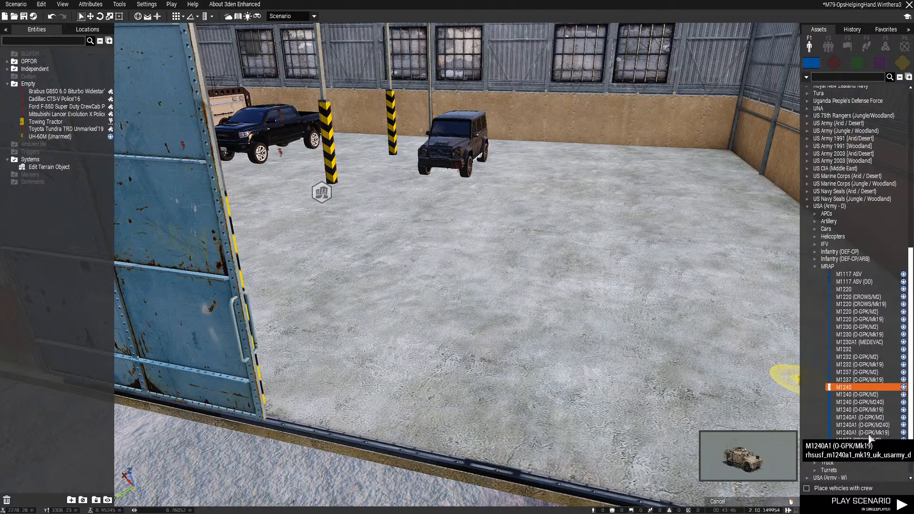
click(870, 426)
key(w)
right_drag(572, 347, 604, 348)
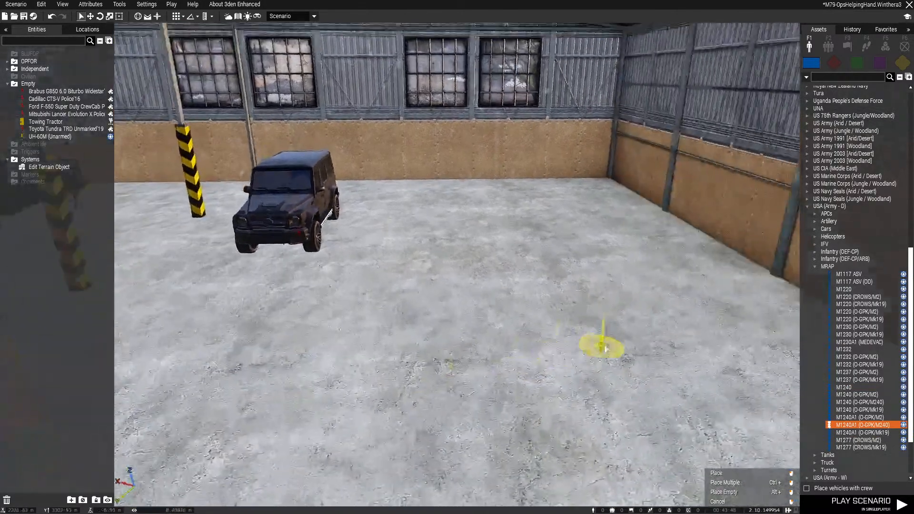
click(530, 267)
mouse_move(530, 268)
shift+mouse_down()
mouse_move(564, 327)
mouse_move(566, 358)
shift+mouse_up()
right_drag(565, 358, 638, 349)
key(a)
drag(638, 349, 583, 279)
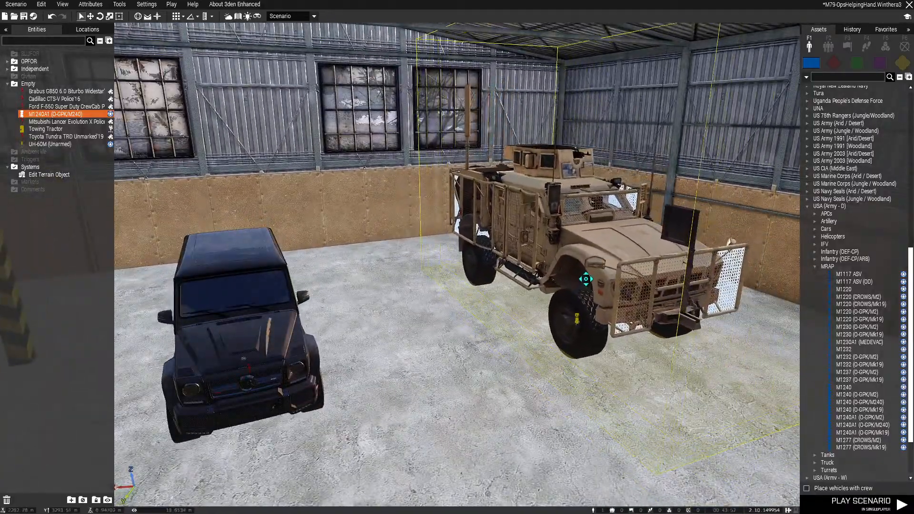
Line up the M1240A1 next to the Brabus facing the hangar opening and shift it slightly forward
key(d)
right_drag(584, 279, 473, 281)
key(s)
click(518, 268)
key(a)
key(z)
key(w)
key(s)
key(s)
key(d)
key(w)
key(a)
key(q)
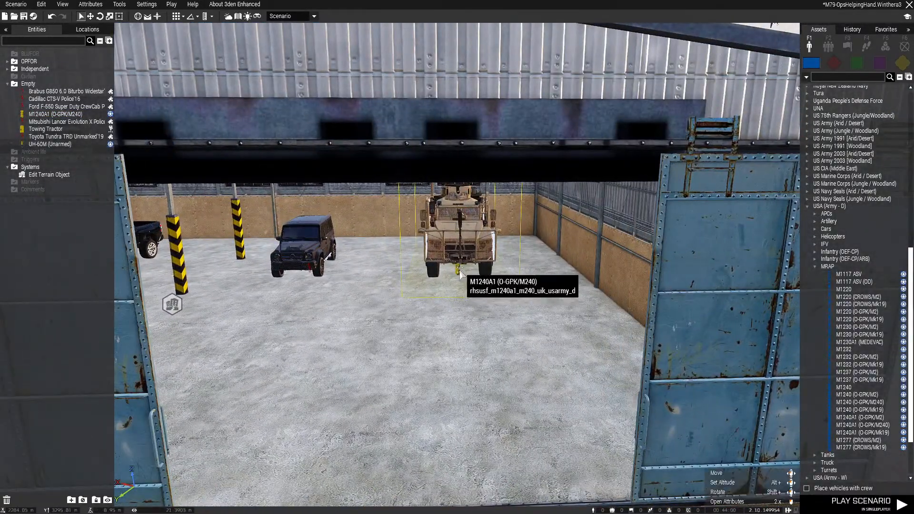
shift+drag(463, 271, 466, 319)
key(z)
key(w)
mouse_move(465, 319)
right_down()
mouse_move(428, 310)
mouse_move(622, 347)
mouse_move(659, 342)
mouse_move(393, 310)
mouse_move(473, 305)
right_up()
Delete the white Cadillac CTS-V and Mitsubishi Lancer Evolution X police cars from the first bay
key(a)
key(d)
key(s)
key(a)
key(w)
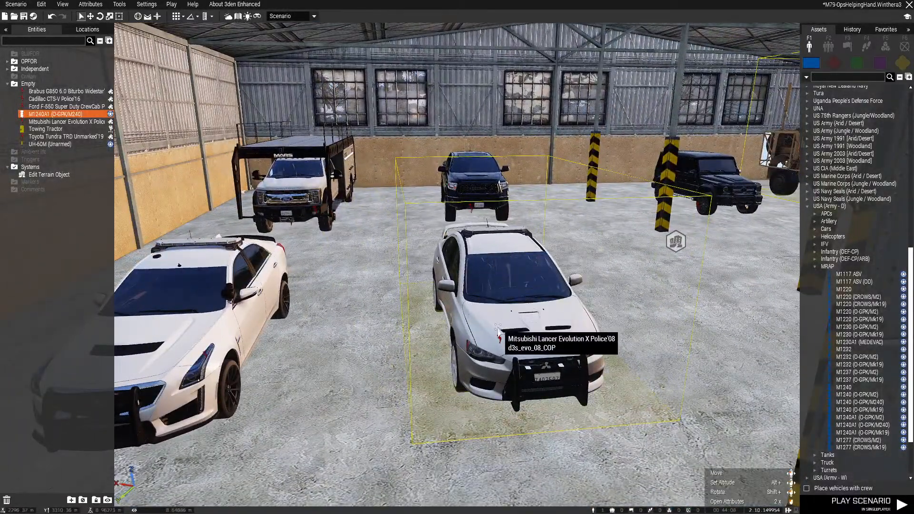
key(s)
drag(546, 256, 598, 327)
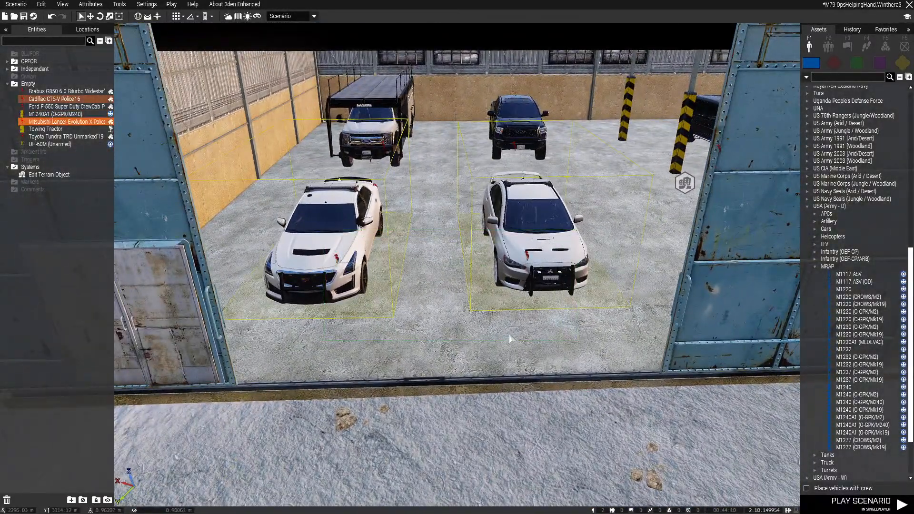
key(Delete)
Move the Brabus into the first bay, into the space vacated by the police cars
key(a)
right_drag(469, 263, 533, 240)
drag(667, 168, 428, 278)
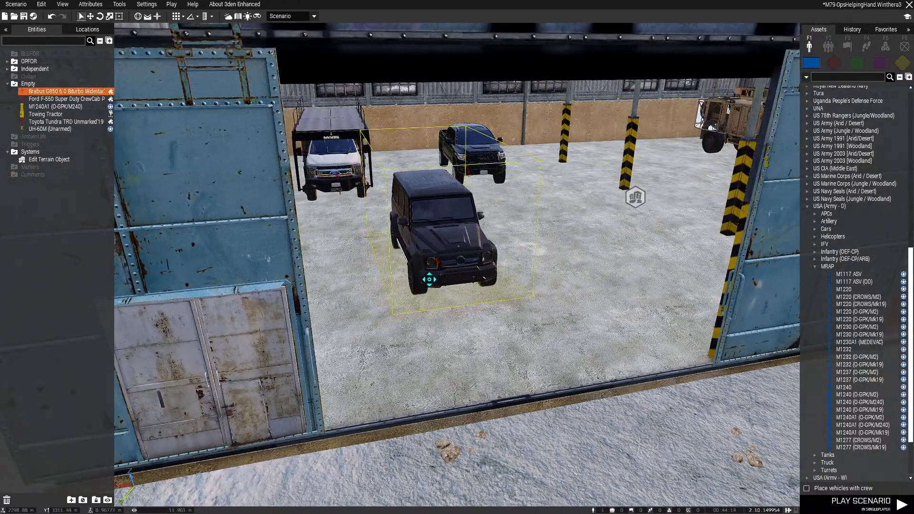
key(d)
right_drag(429, 277, 512, 260)
drag(512, 260, 346, 209)
click(473, 236)
Reposition the M1240A1 at an angle beside the striped pillar and save the scenario
key(d)
right_drag(473, 235, 526, 216)
key(s)
drag(587, 173, 440, 173)
key(w)
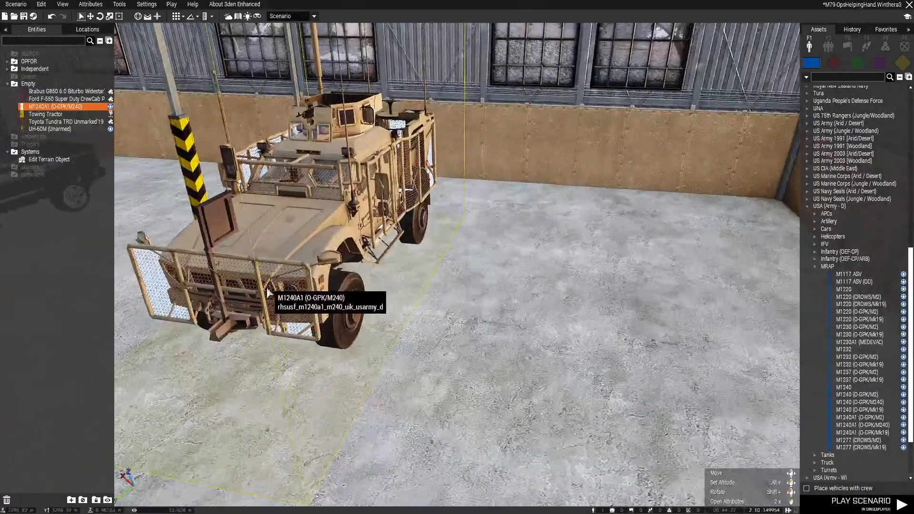
shift+drag(265, 289, 189, 443)
drag(283, 304, 324, 270)
key(ctrl+s)
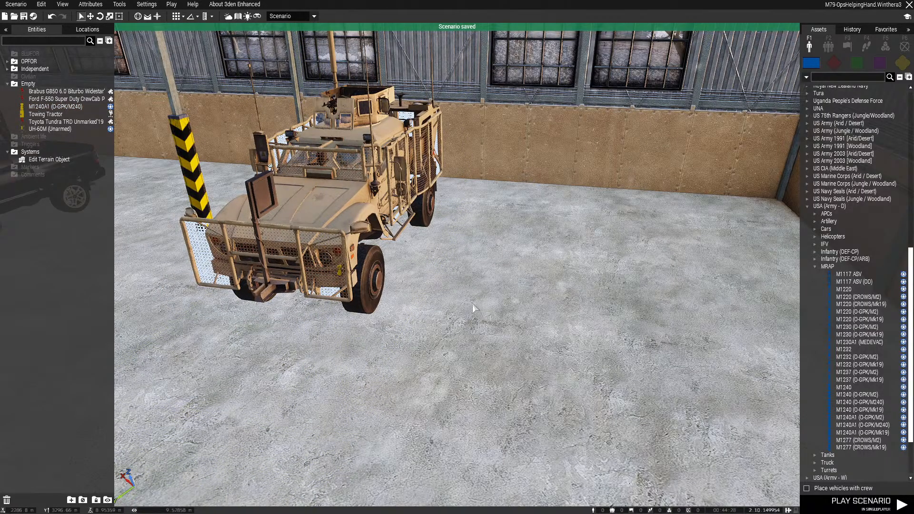
Check the M1240A1's attributes down to its object-specific options
key(w)
right_drag(477, 305, 532, 312)
key(a)
key(s)
key(w)
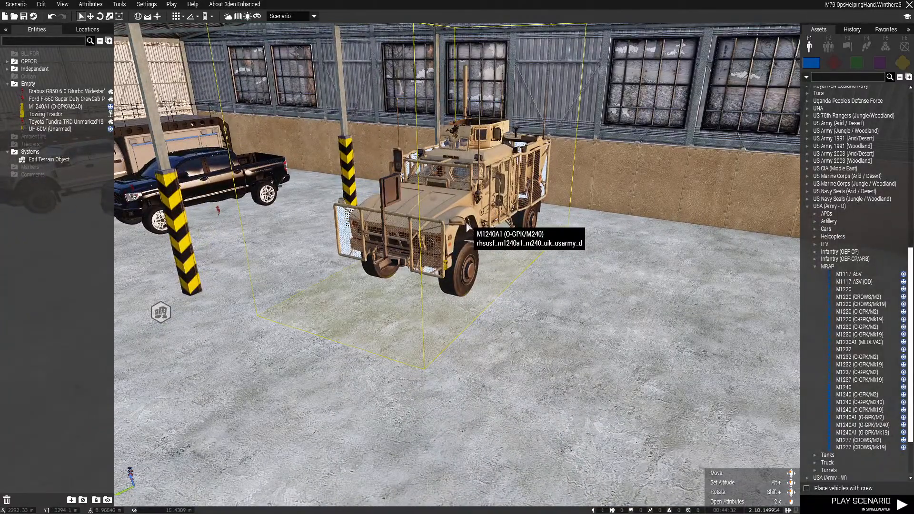
double_click(437, 362)
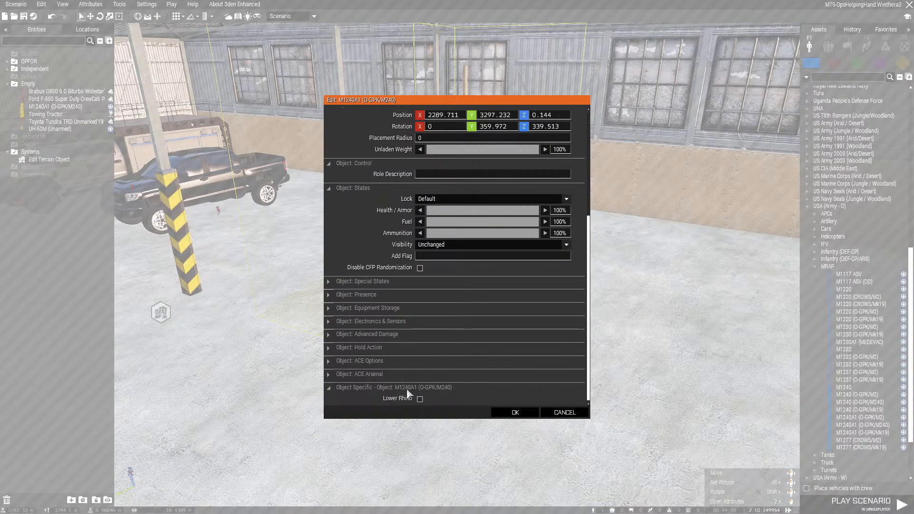
click(515, 413)
Show the overhead protection in the M1240A1's vehicle appearance, trying the camo net but keeping it hidden
scroll(476, 138, up, 5)
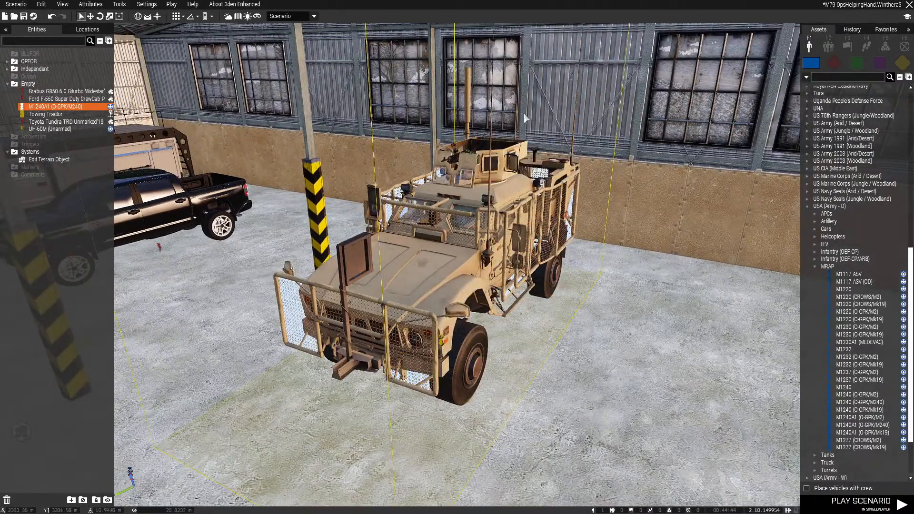
right_click(458, 245)
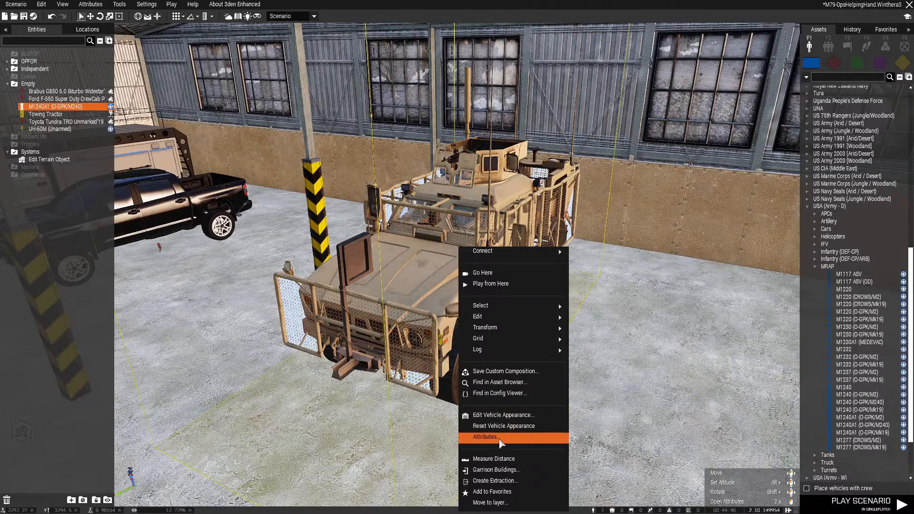
click(501, 416)
click(21, 21)
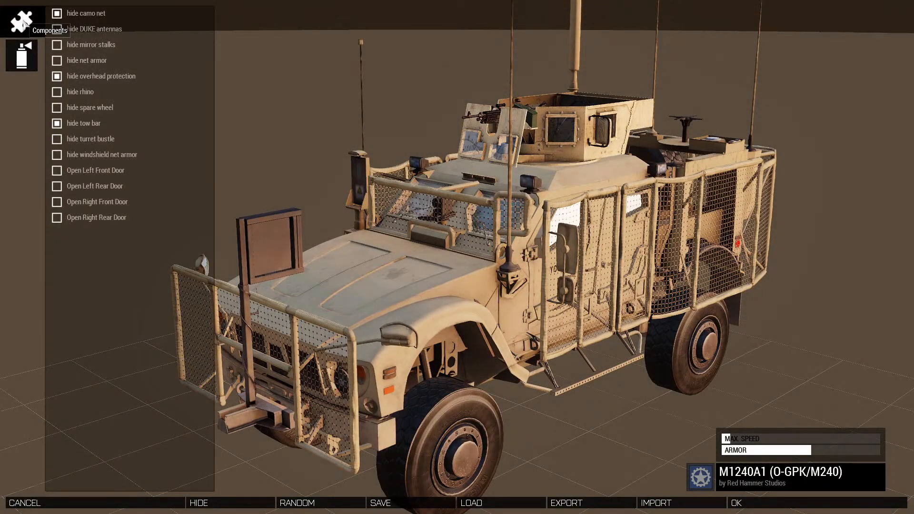
click(113, 80)
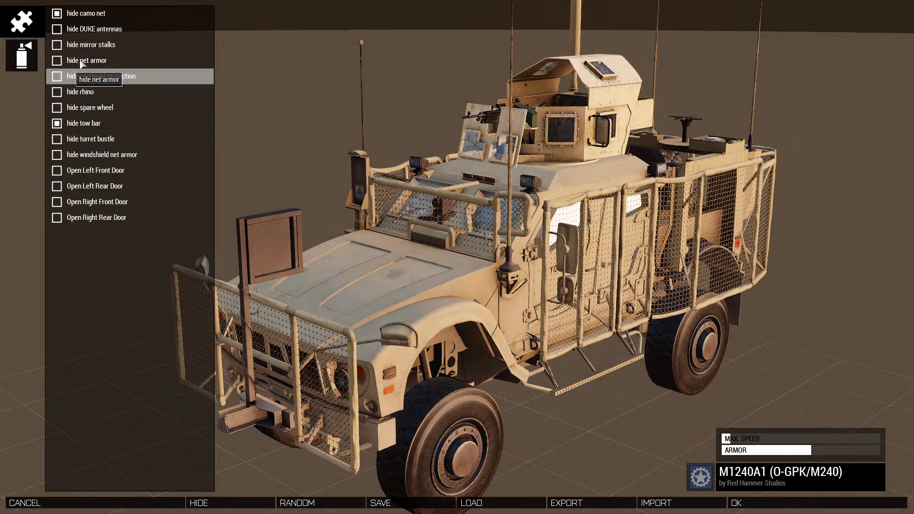
click(108, 14)
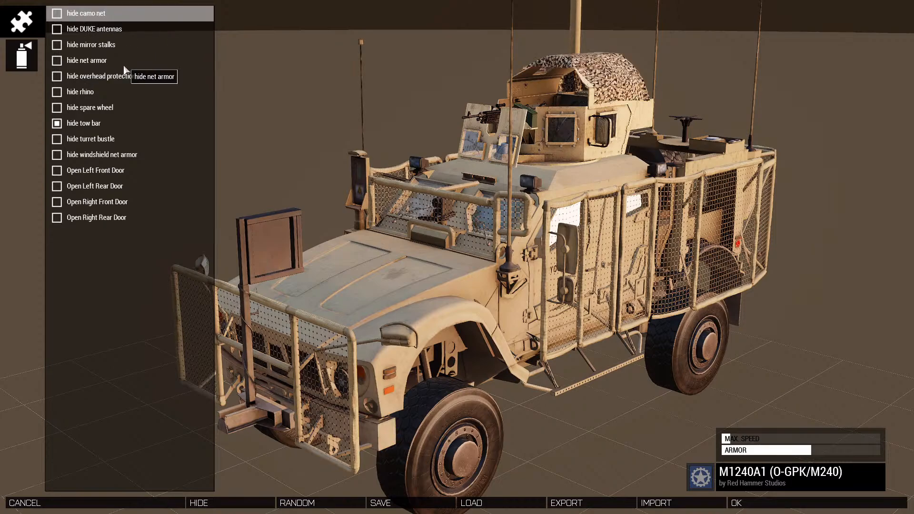
click(109, 13)
Try the tow bar with and without the rhino, restore the rhino-only front, and apply the M1240A1's appearance
click(90, 124)
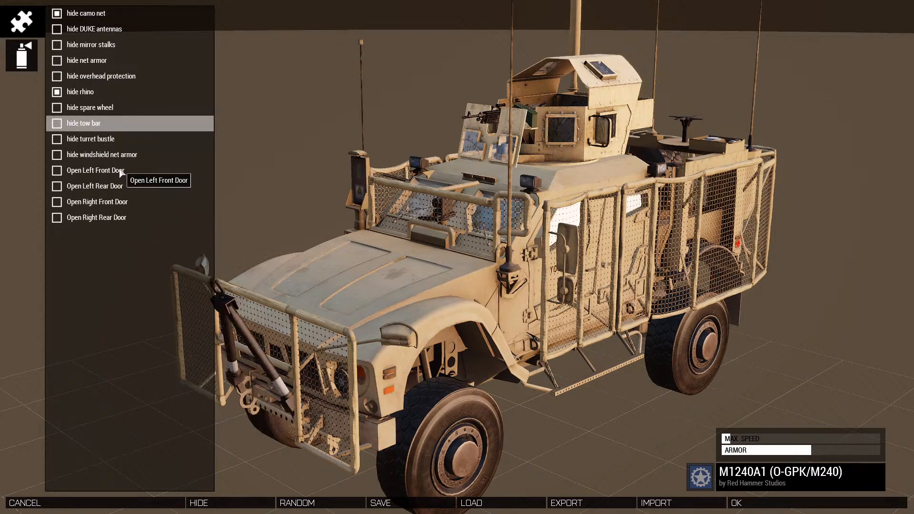
click(84, 126)
click(83, 125)
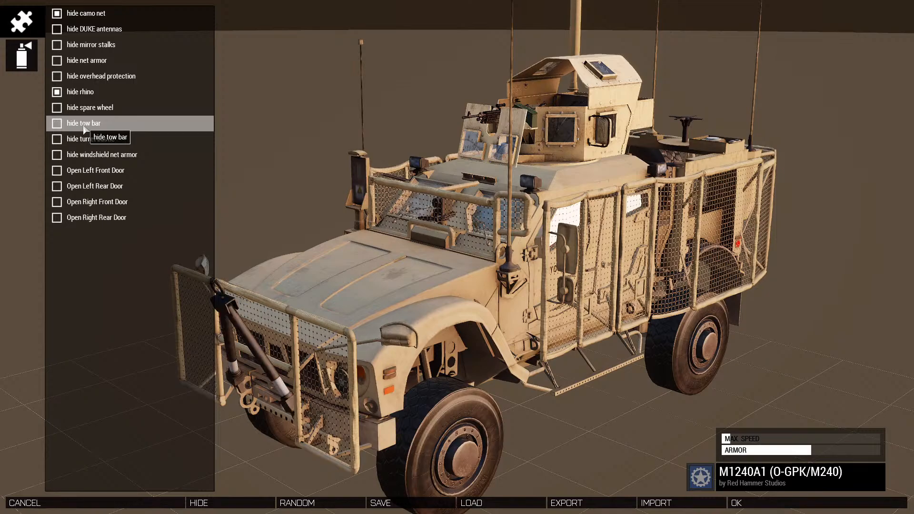
click(139, 95)
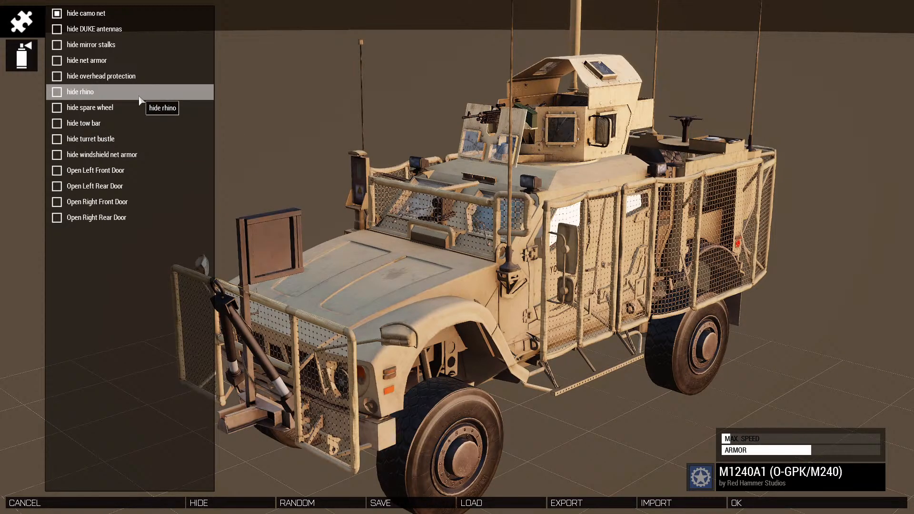
click(101, 125)
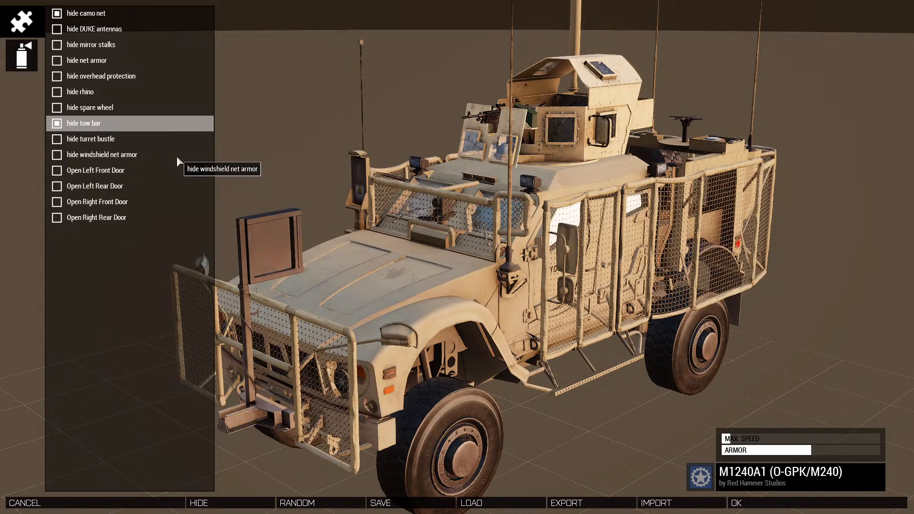
right_drag(446, 237, 665, 241)
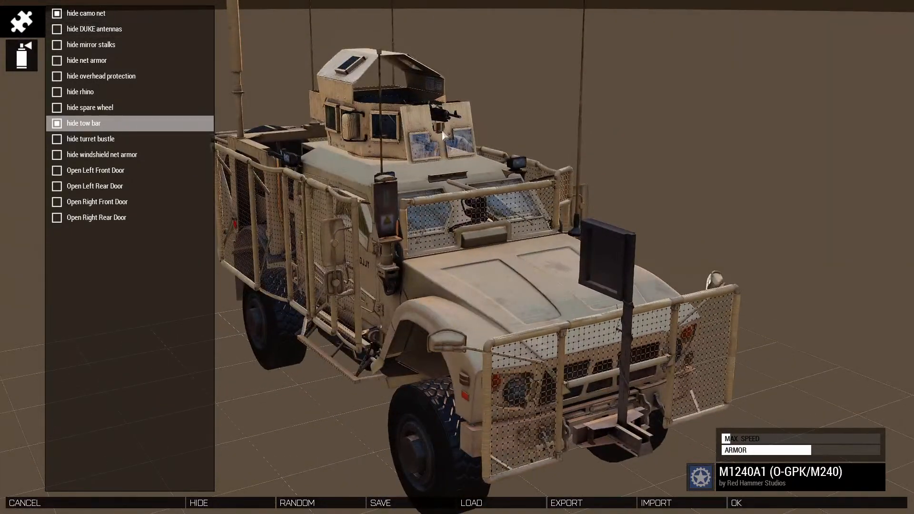
click(746, 504)
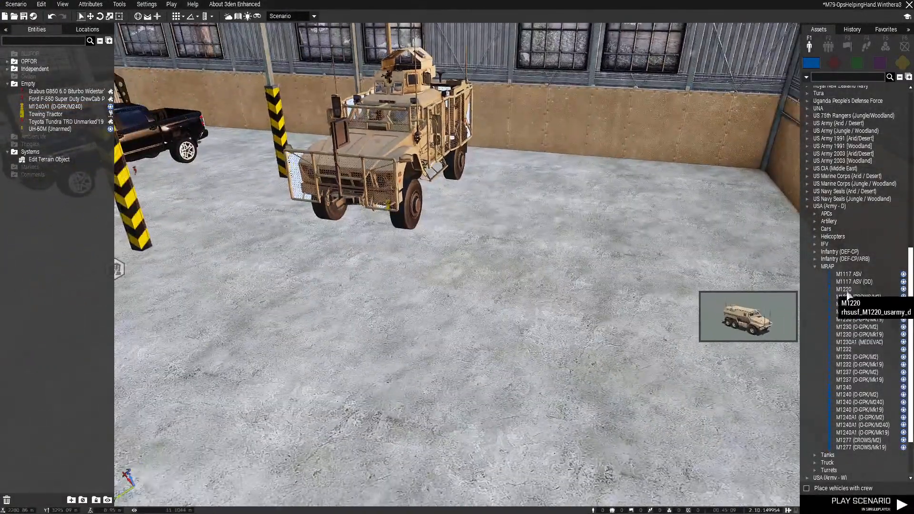
Place an empty M1151A1 from the USA (Army - D) cars beside the M1240A1 and turn it to face the hangar's front
click(815, 267)
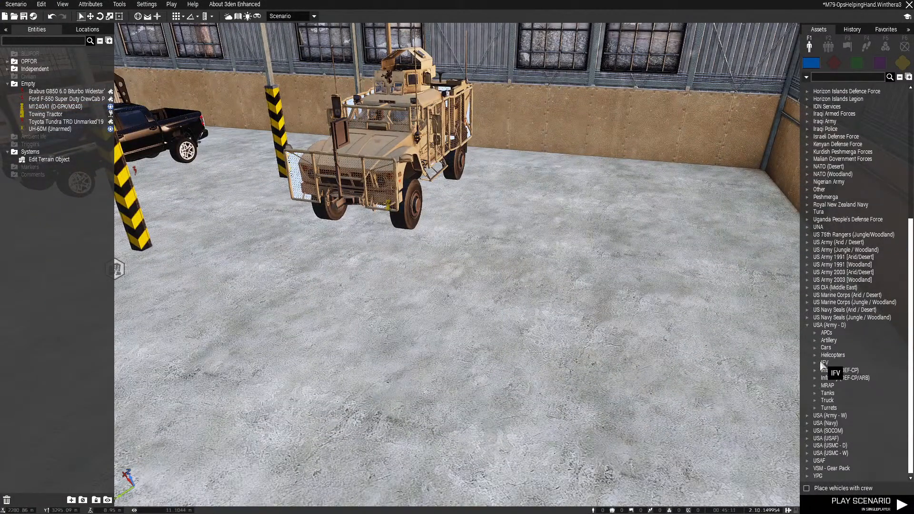
click(815, 349)
scroll(852, 355, down, 5)
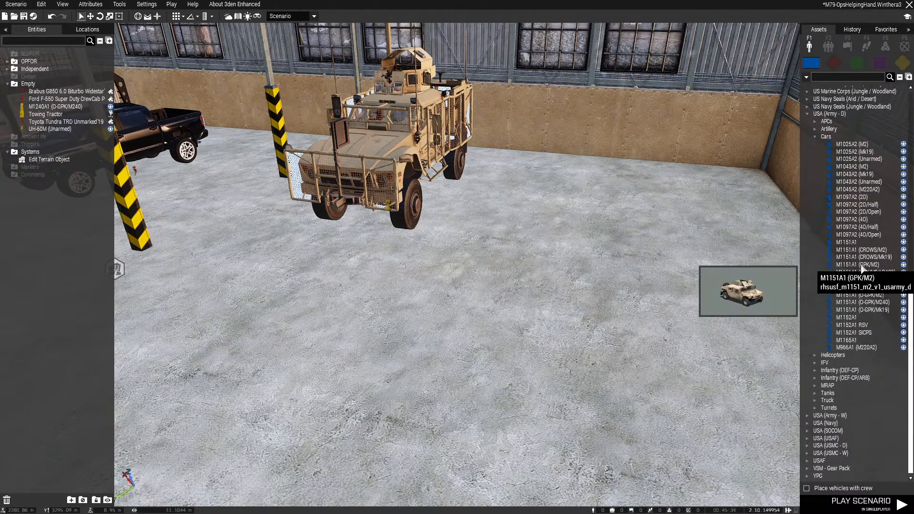
click(846, 242)
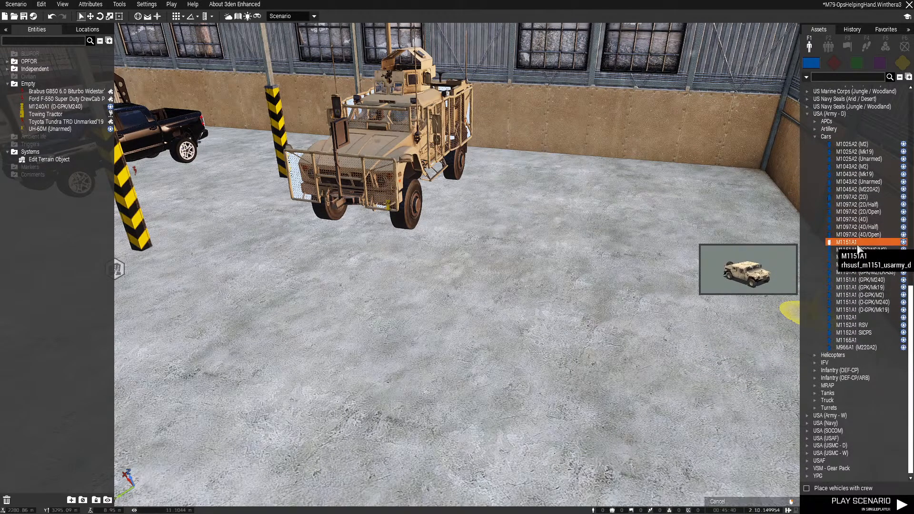
click(615, 265)
mouse_move(616, 265)
shift+mouse_down()
mouse_move(591, 309)
mouse_move(581, 363)
mouse_move(589, 401)
shift+mouse_up()
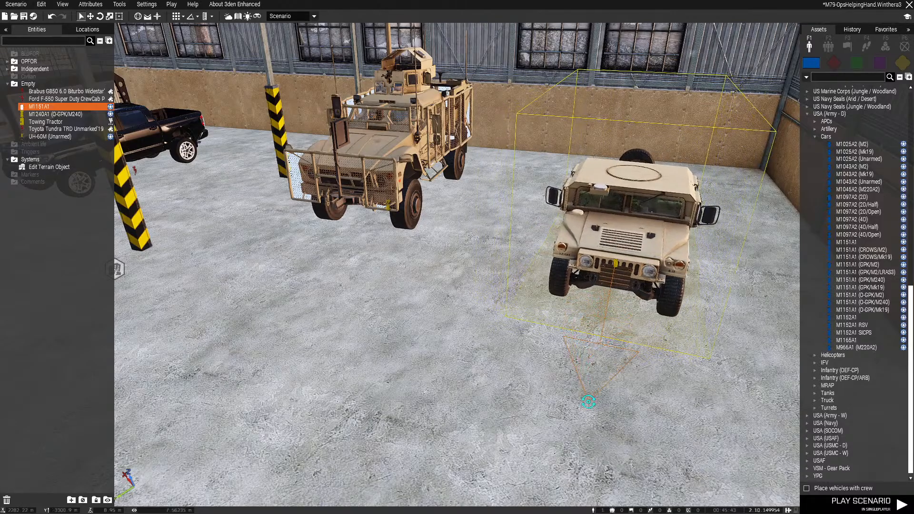
Shift the M1151A1 back toward the hangar's rear wall and save the scenario
drag(616, 263, 634, 233)
click(504, 395)
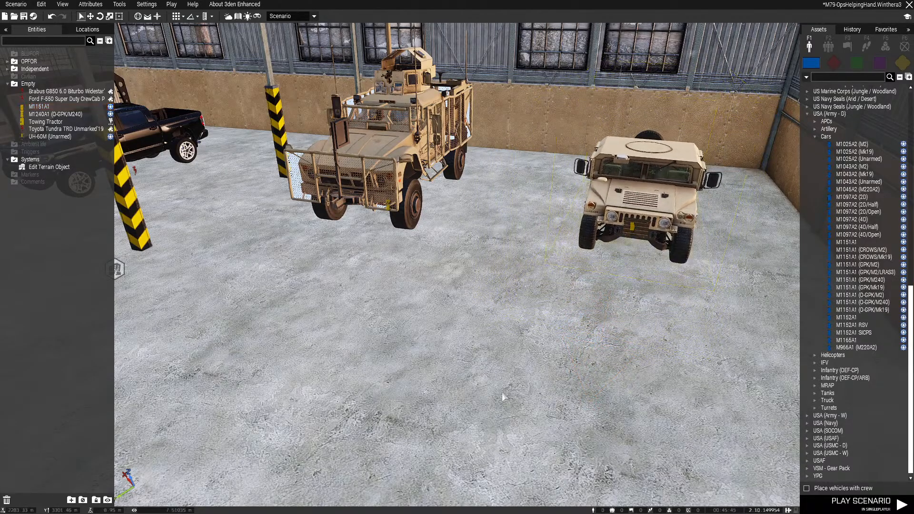
key(w)
key(d)
right_drag(504, 395, 520, 345)
key(ctrl+s)
key(d)
key(w)
key(a)
key(s)
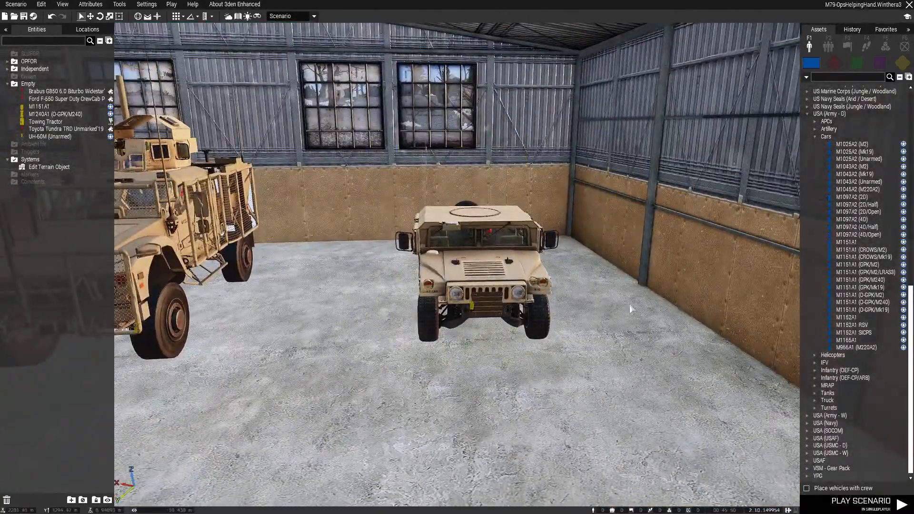
Collapse the USA (Army - D) assets and expand the USA (SOCOM) faction
click(814, 136)
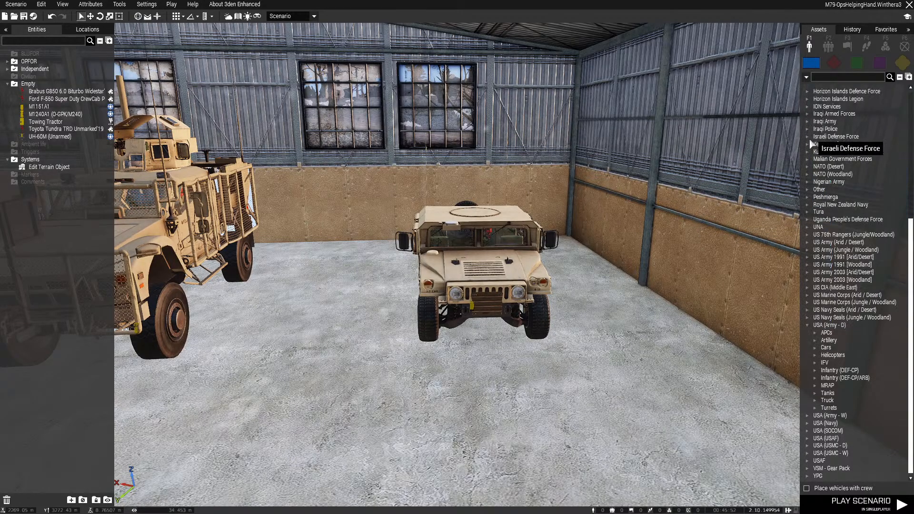
click(807, 326)
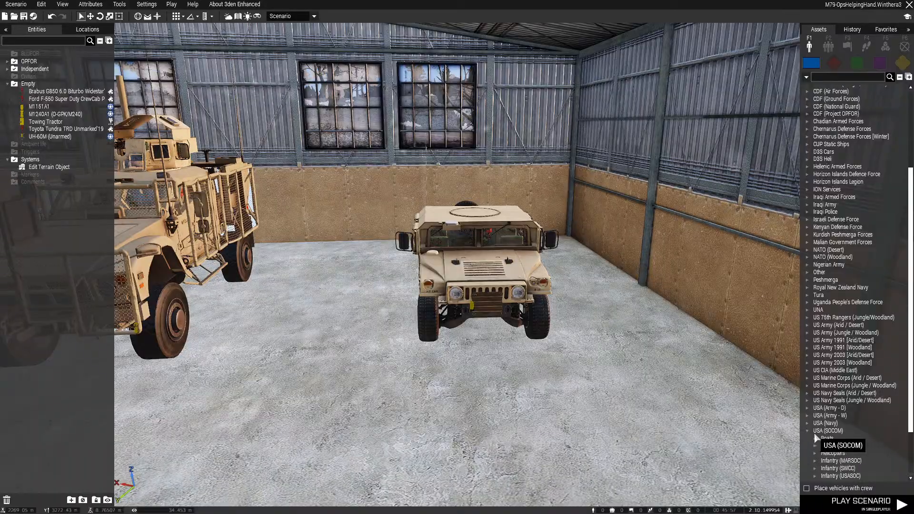
scroll(817, 436, down, 3)
Reposition the UH-60M on the snow outside the hangar
key(s)
right_drag(561, 362, 522, 265)
key(w)
key(q)
key(s)
drag(497, 242, 514, 384)
right_drag(514, 385, 177, 341)
key(w)
key(a)
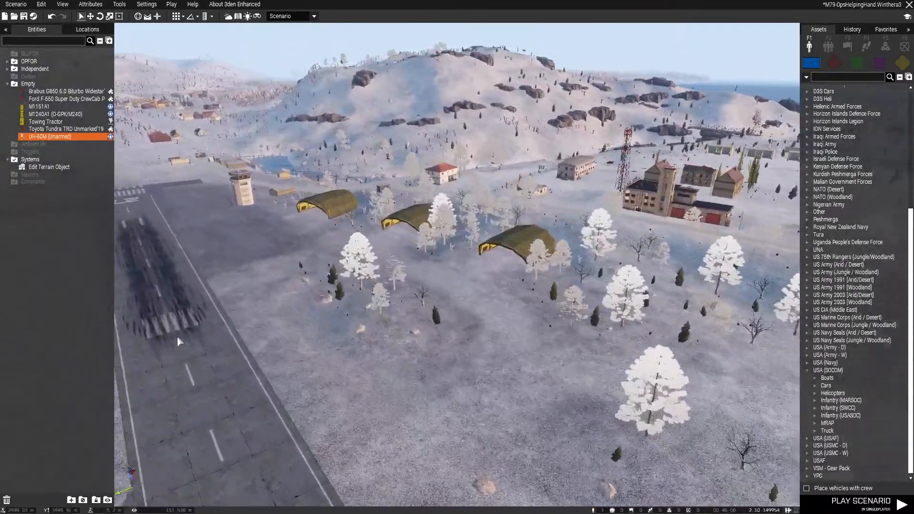
Delete the Edit Terrain Object module from the blue hangar
right_drag(177, 337, 352, 355)
key(w)
key(d)
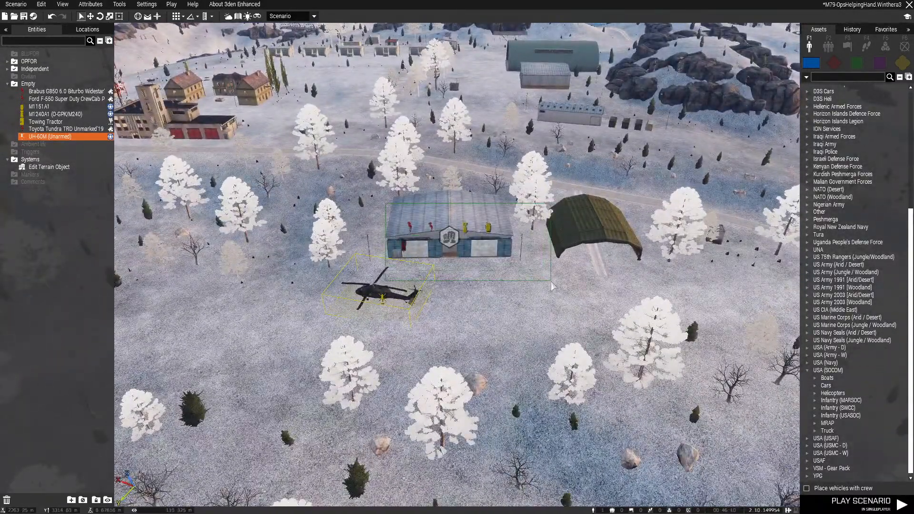
click(488, 216)
key(Delete)
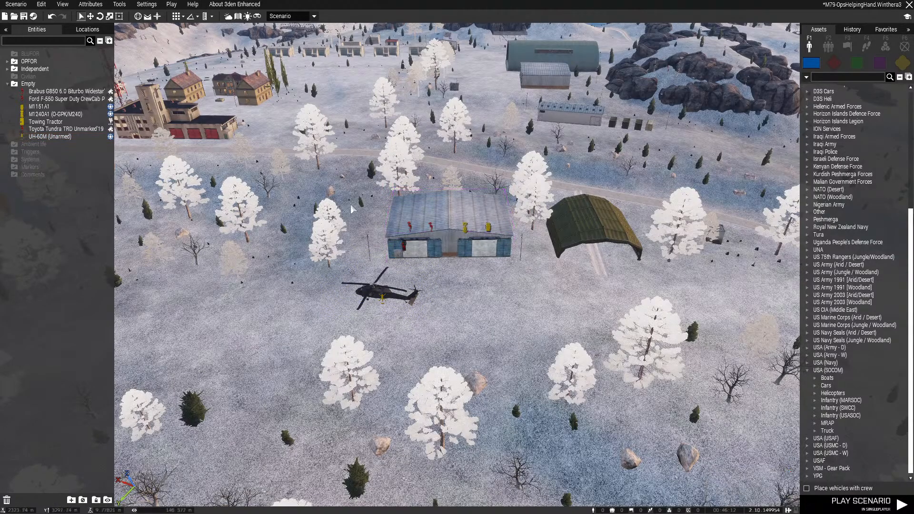
Move the UH-60M and the parked vehicles together to the open snow between the runway and the green tent hangar
drag(562, 342, 570, 349)
key(a)
drag(465, 228, 481, 262)
key(d)
key(a)
key(w)
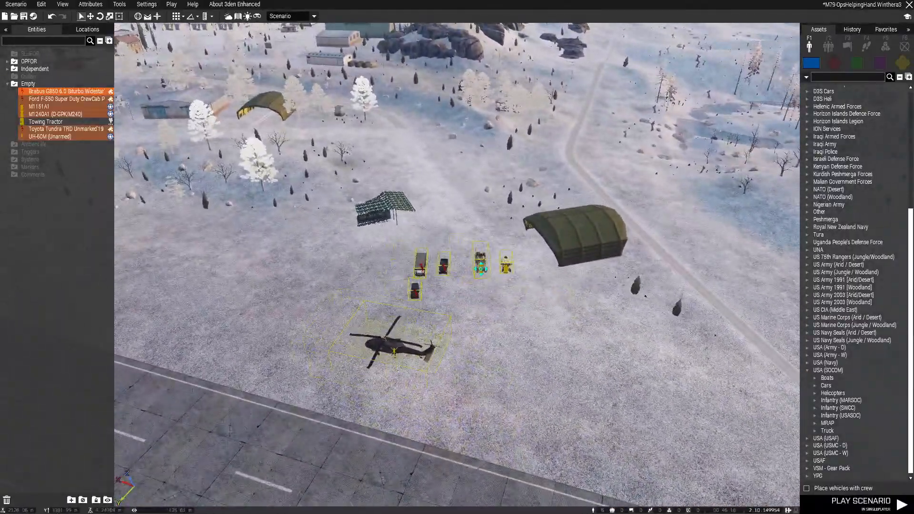
scroll(481, 286, up, 2)
Move the five ground vehicles as a group to the front of the green tent hangar, leaving the UH-60M out
click(481, 313)
right_drag(481, 314, 432, 359)
key(w)
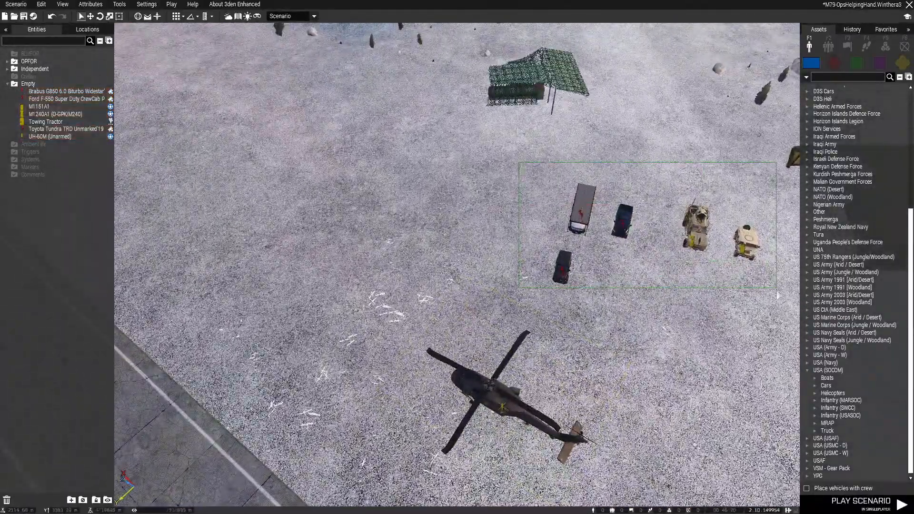
drag(776, 293, 777, 296)
key(z)
right_drag(533, 295, 573, 257)
key(w)
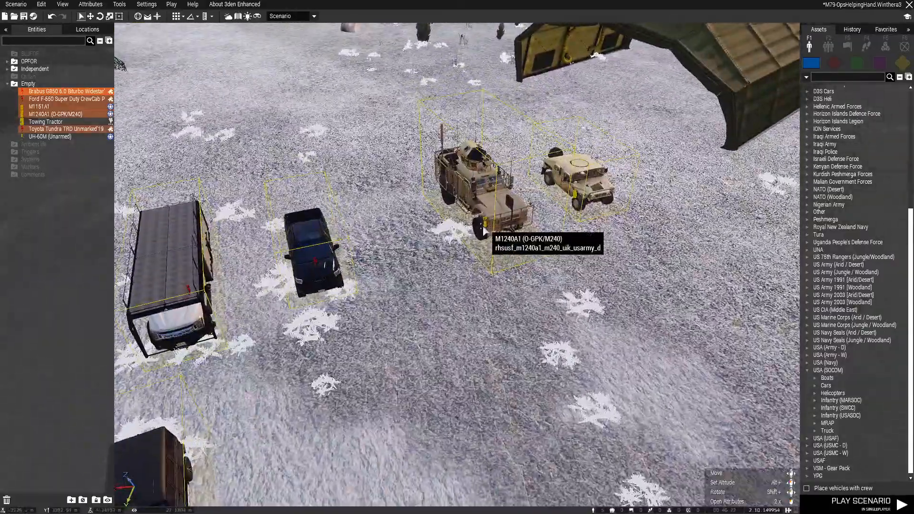
shift+drag(482, 228, 406, 260)
key(a)
right_drag(406, 260, 492, 282)
Delete the Toyota Tundra and put the Brabus G850 in its place beside the Ford F-550
click(434, 186)
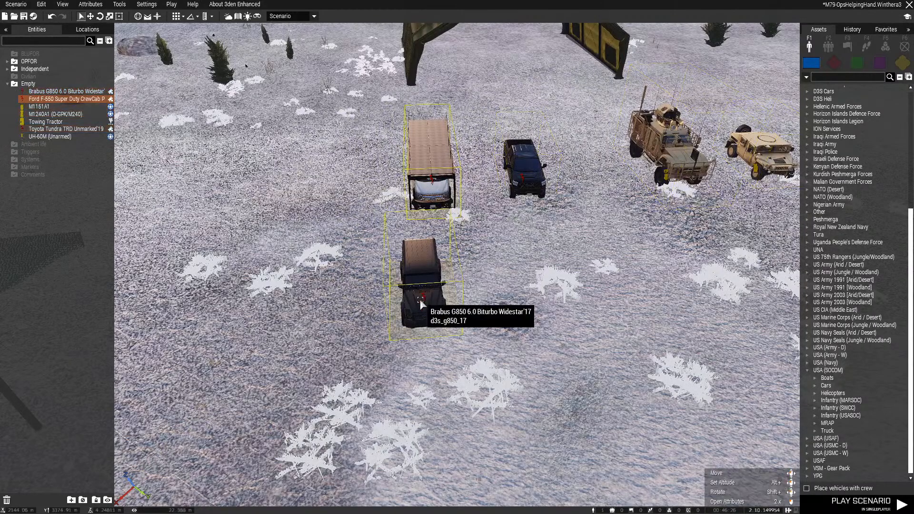
click(421, 303)
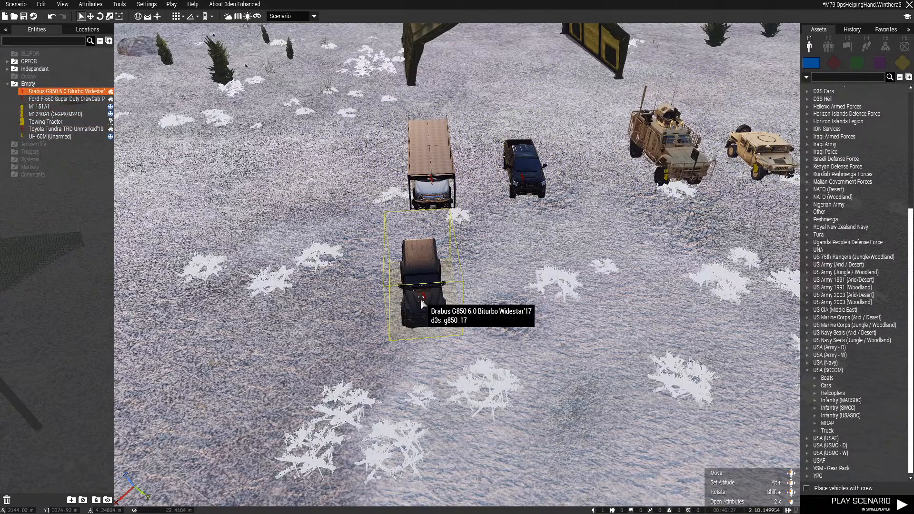
click(534, 191)
key(Delete)
drag(421, 291, 472, 190)
Move the M1151A1 closer to the M1240A1 and select all four lined-up vehicles
key(d)
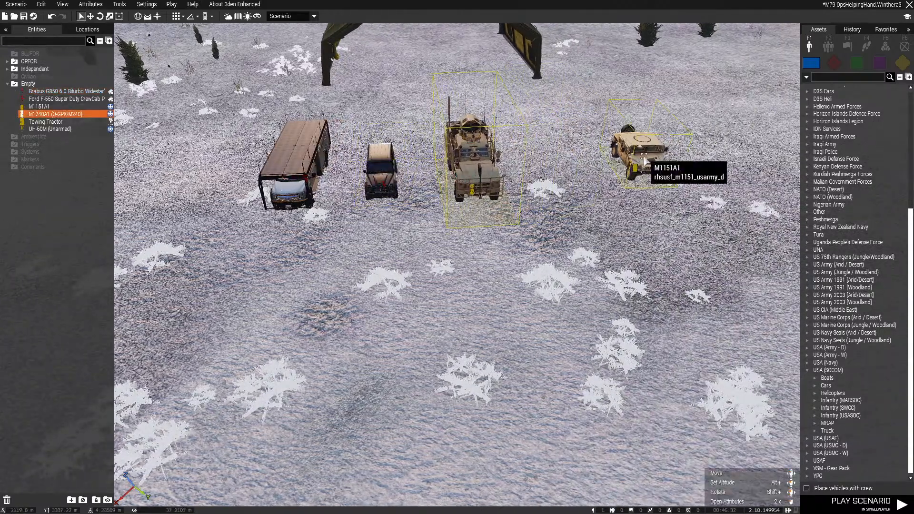
drag(644, 161, 567, 157)
ctrl+drag(240, 161, 238, 160)
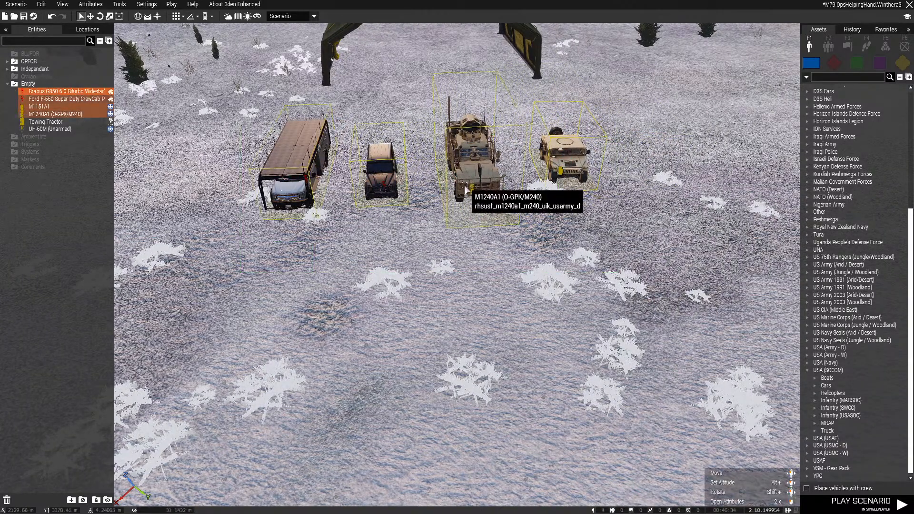
Move the four lined-up vehicles together into the entrance of the green tent hangar
key(w)
drag(468, 190, 494, 166)
key(w)
right_drag(477, 271, 458, 274)
drag(582, 198, 583, 196)
Turn the Ford F-550 and Brabus G850 toward the tent's opening and position the Ford along the side wall
drag(548, 238, 563, 157)
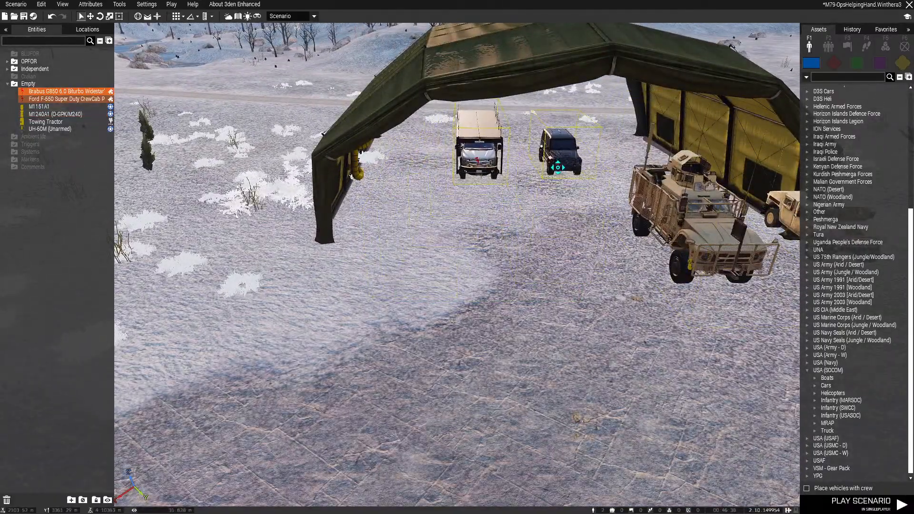
drag(475, 164, 485, 165)
scroll(493, 208, down, 2)
click(493, 207)
right_drag(493, 206, 494, 145)
key(w)
drag(494, 145, 449, 141)
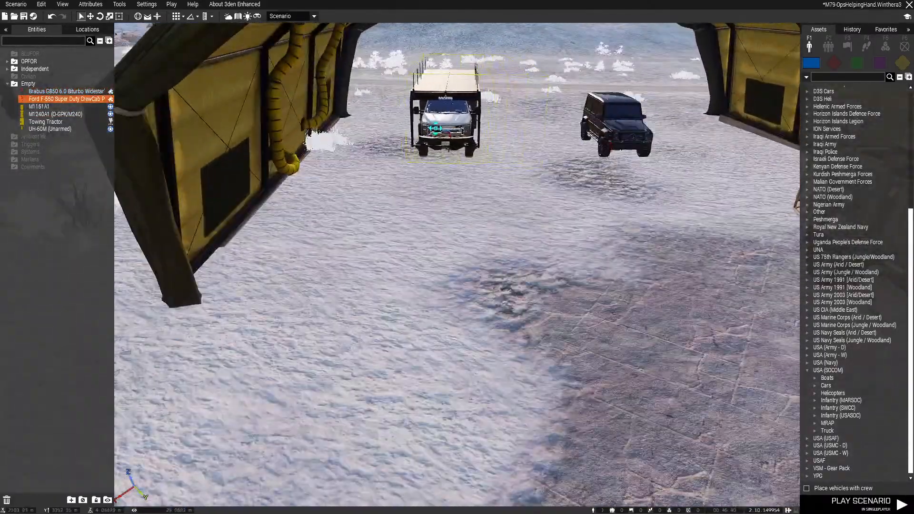
right_drag(465, 143, 493, 143)
Position the Brabus G850 at the back of the tent hangar near the opposite wall, facing the entrance
key(d)
drag(569, 126, 631, 126)
key(s)
drag(663, 195, 466, 103)
key(w)
key(d)
key(w)
key(d)
drag(462, 206, 492, 200)
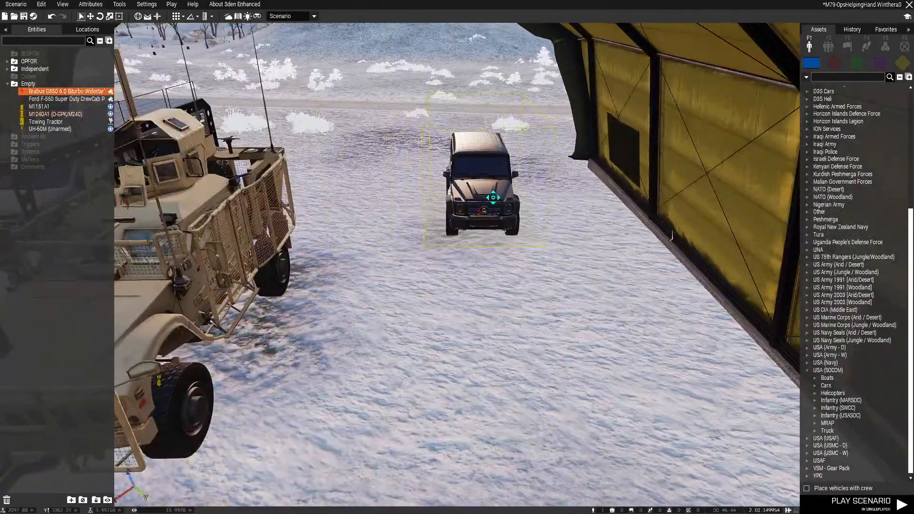
key(s)
drag(641, 188, 515, 186)
key(a)
Adjust the Ford F-550's position along its side wall inside the tent hangar
drag(518, 151, 508, 184)
key(w)
key(a)
key(s)
key(w)
drag(490, 144, 445, 133)
shift+drag(464, 167, 468, 238)
key(d)
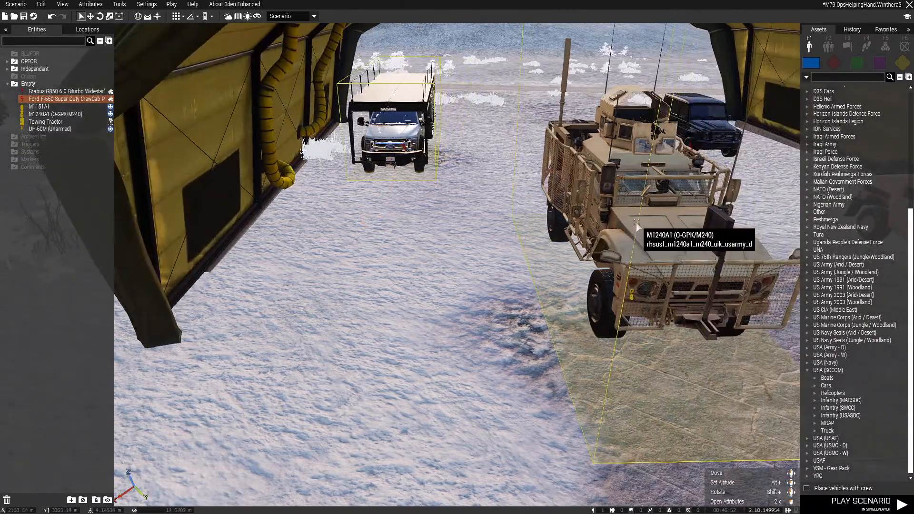
Turn the M1240A1 to face the tent's entrance and park it in front of the Ford F-550
drag(636, 223, 547, 273)
key(s)
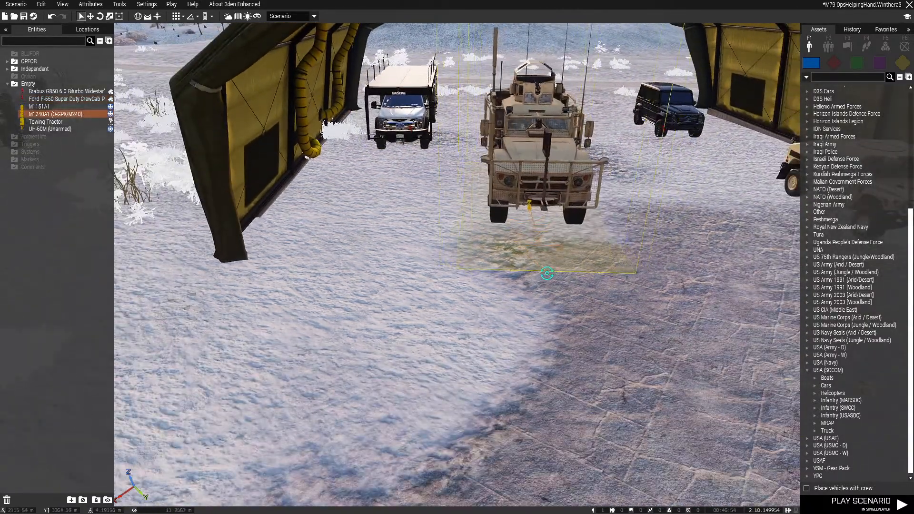
key(d)
key(w)
drag(557, 186, 488, 194)
Turn and park the M1151A1 beside the M1240A1 in the tent hangar, and save the scenario
key(s)
key(d)
drag(627, 230, 582, 284)
key(s)
right_drag(607, 291, 526, 286)
key(a)
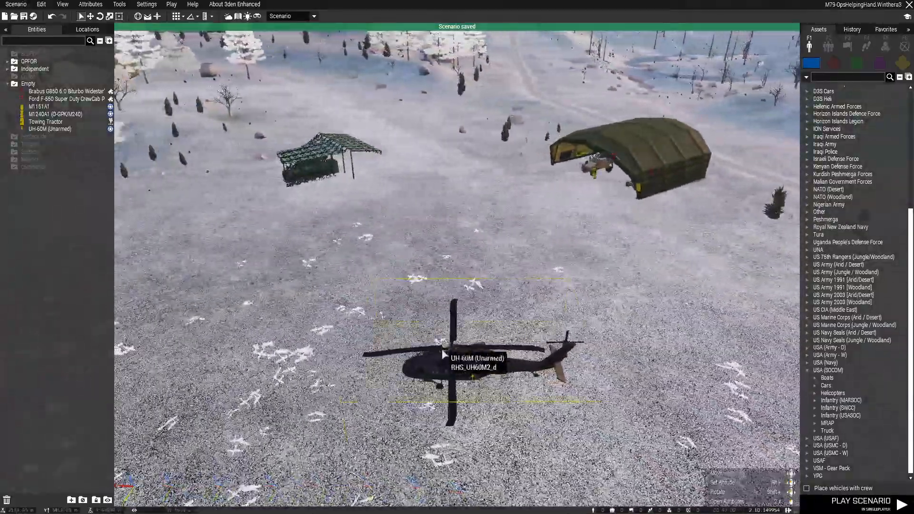
Move and rotate the UH-60M to stand near the camo-net shelter, and save the scenario
key(a)
drag(443, 351, 352, 316)
key(s)
key(d)
key(a)
key(ctrl+s)
key(w)
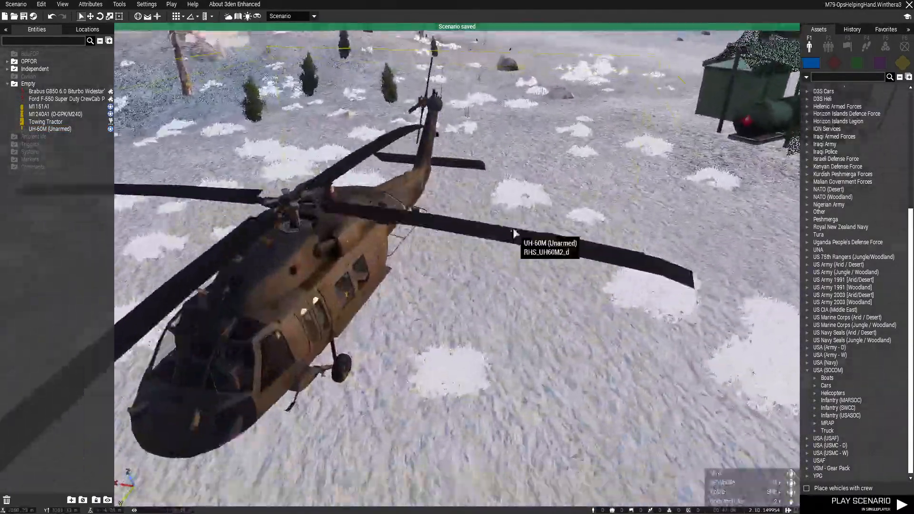
Open the UH-60M's attributes and check its object-specific skin options, keeping Standard
right_drag(514, 232, 498, 209)
right_drag(450, 229, 509, 233)
key(s)
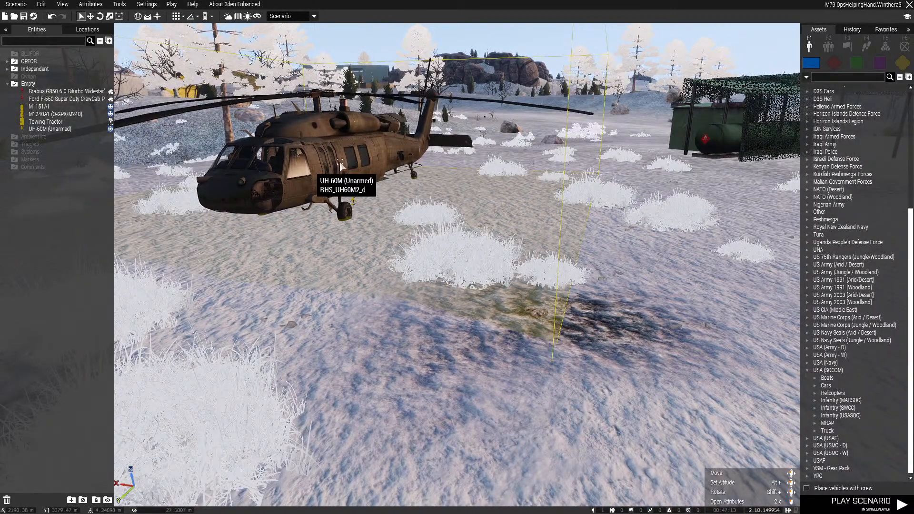
double_click(455, 307)
scroll(384, 347, down, 8)
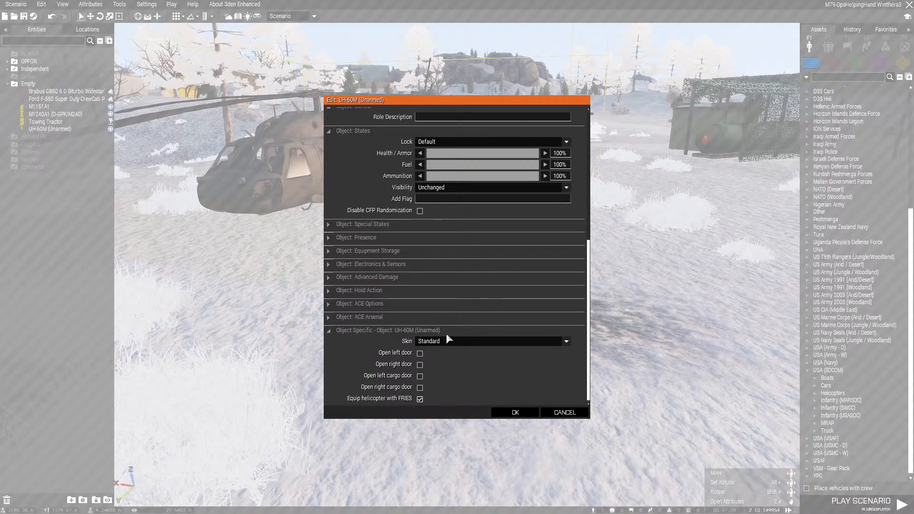
click(421, 341)
click(435, 349)
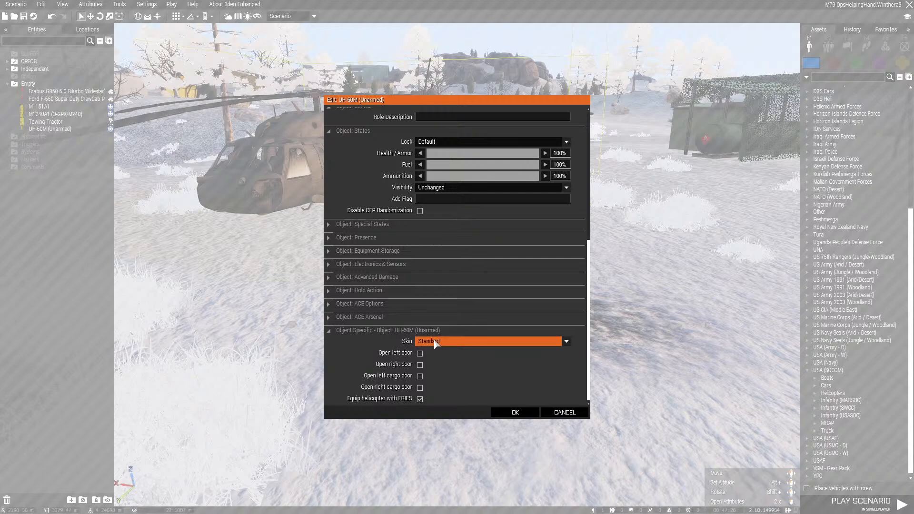
click(409, 331)
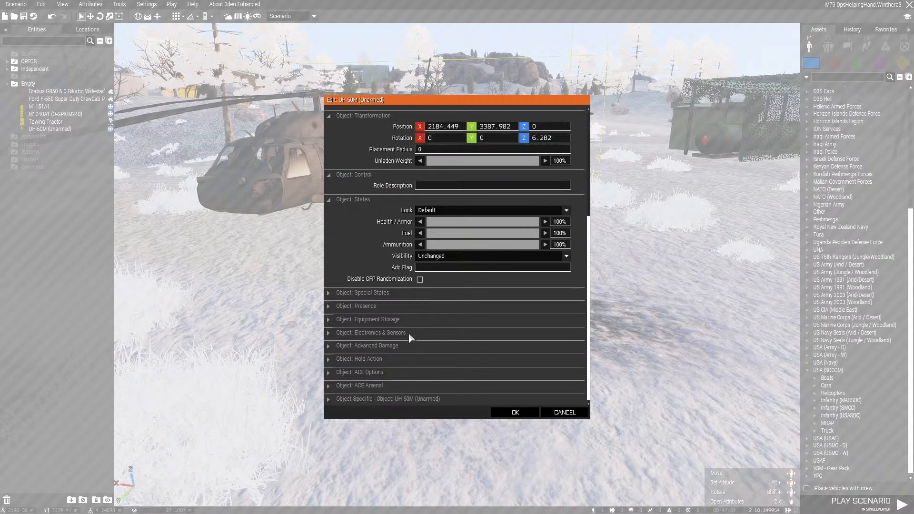
Set the Steerable Parachute quantity to 10 in the UH-60M's equipment storage
click(377, 320)
scroll(496, 280, down, 5)
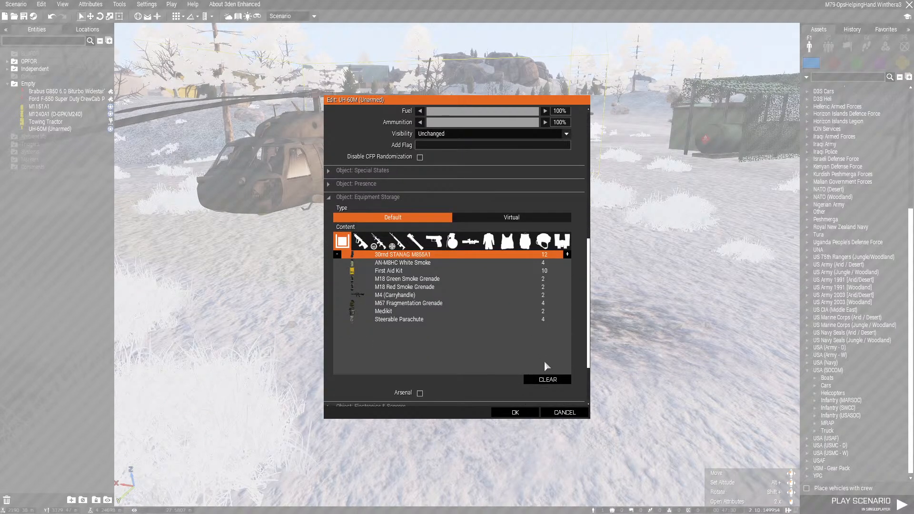
click(404, 322)
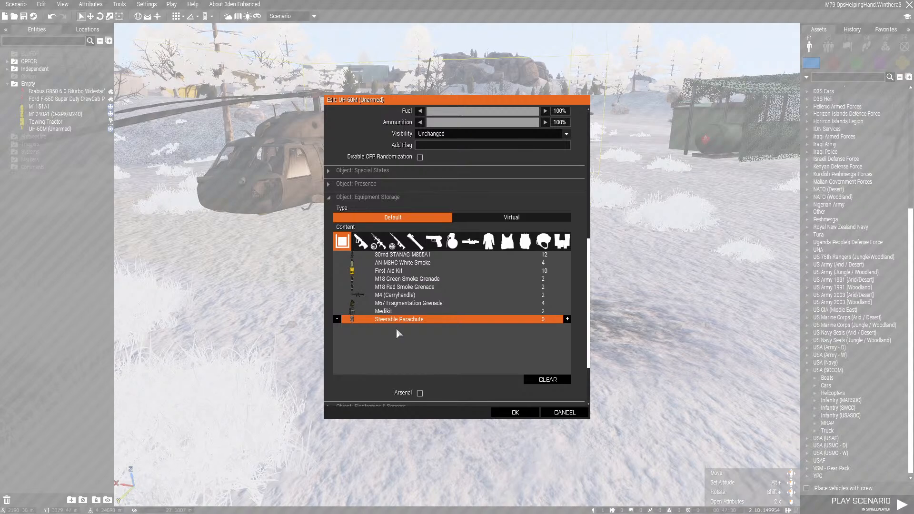
key(Up)
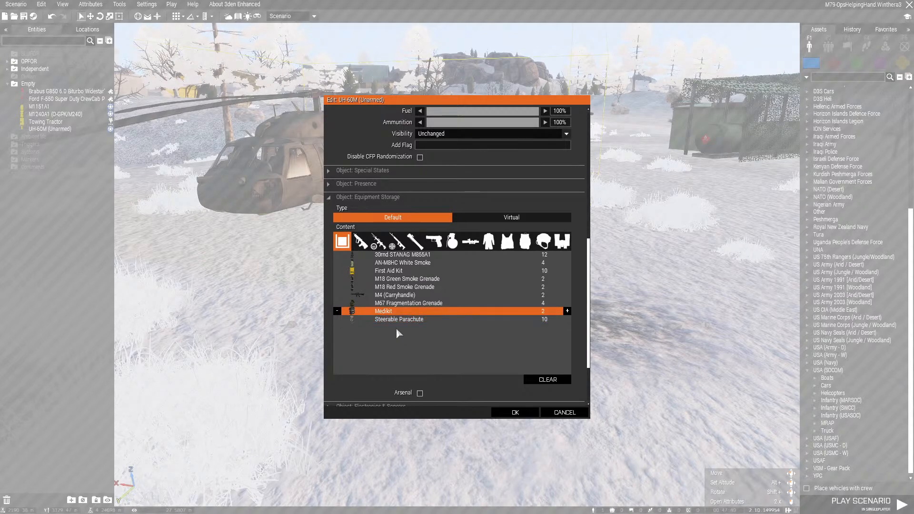
Set the Medikit, M67 Fragmentation Grenade and M4 (Carryhandle) quantities to 0 in the UH-60M's equipment storage
key(Up)
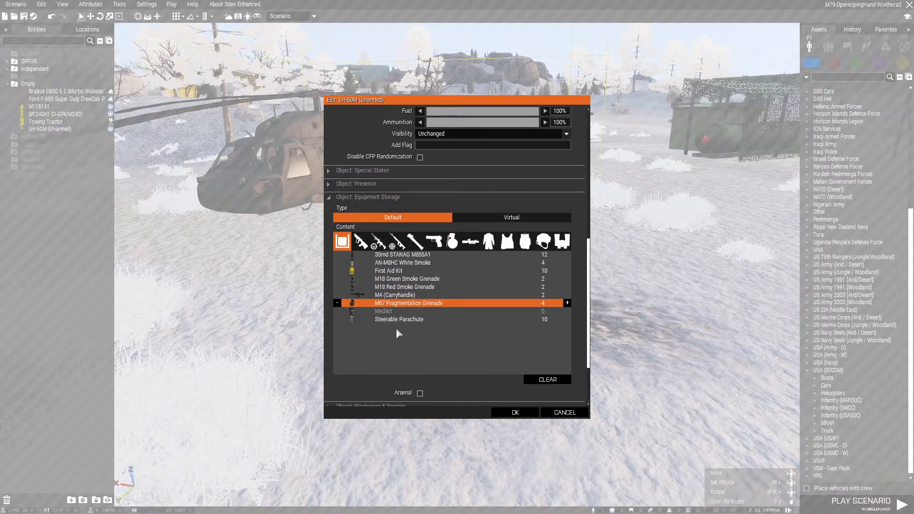
key(Left)
key(Left)
key(Left)
key(Left)
key(Up)
key(Left)
key(Left)
Set the M18 Green, M18 Red and AN-M8HC White Smoke quantities to 5 each and the 30rnd STANAG M855A1 to 0
key(Up)
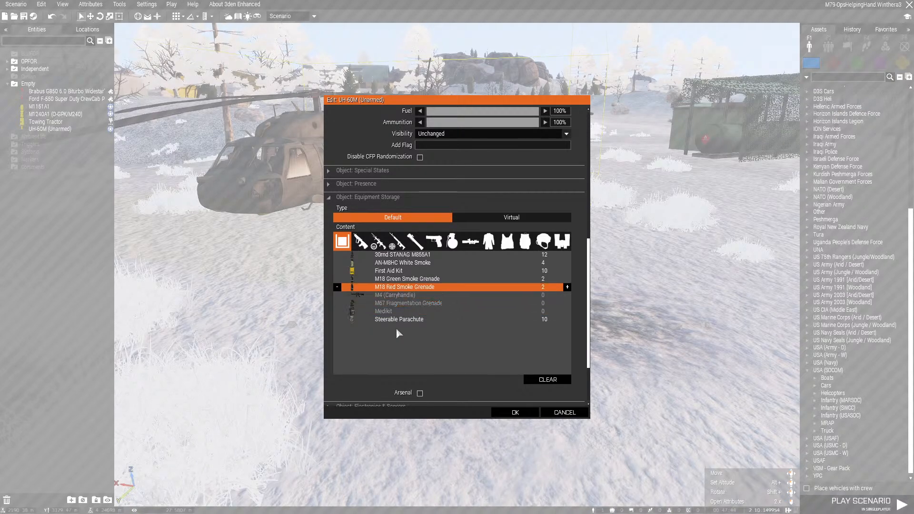
key(Up)
key(Up)
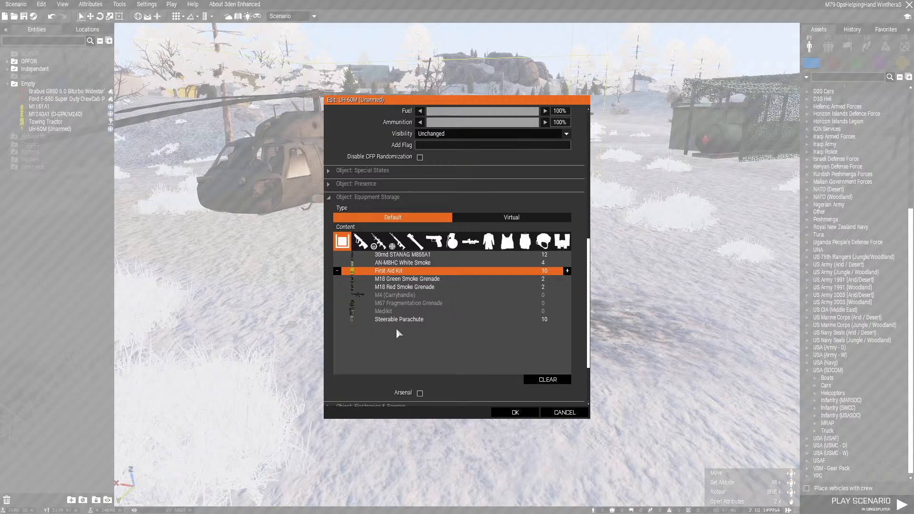
key(Down)
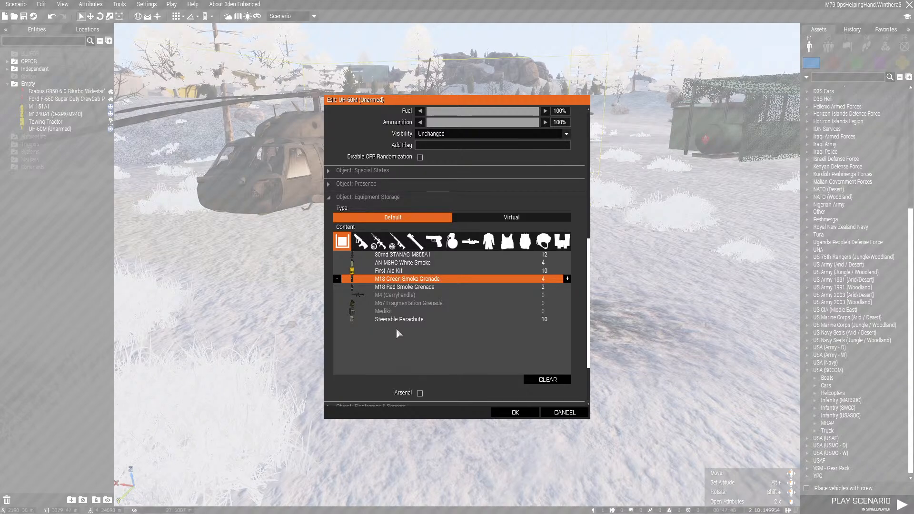
key(Right)
key(Down)
key(Right)
key(Right)
key(Right)
key(Up)
key(Up)
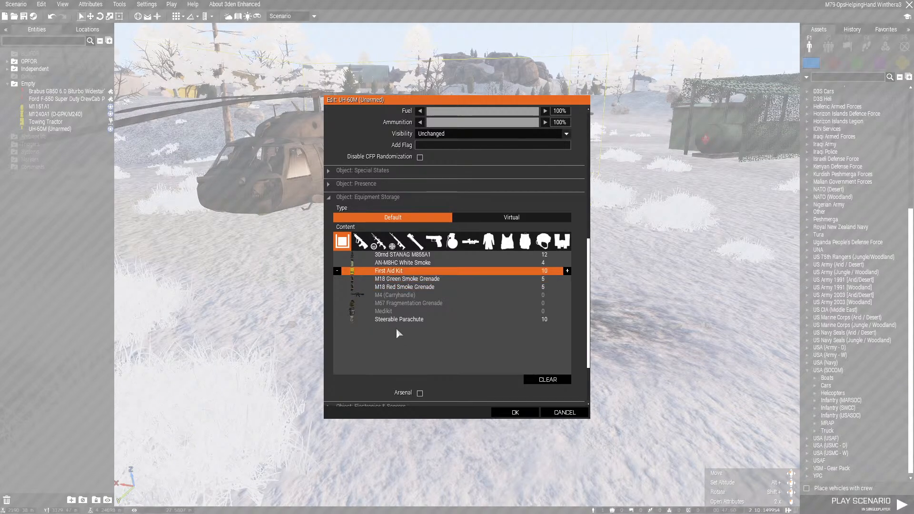
key(Up)
key(Right)
key(Up)
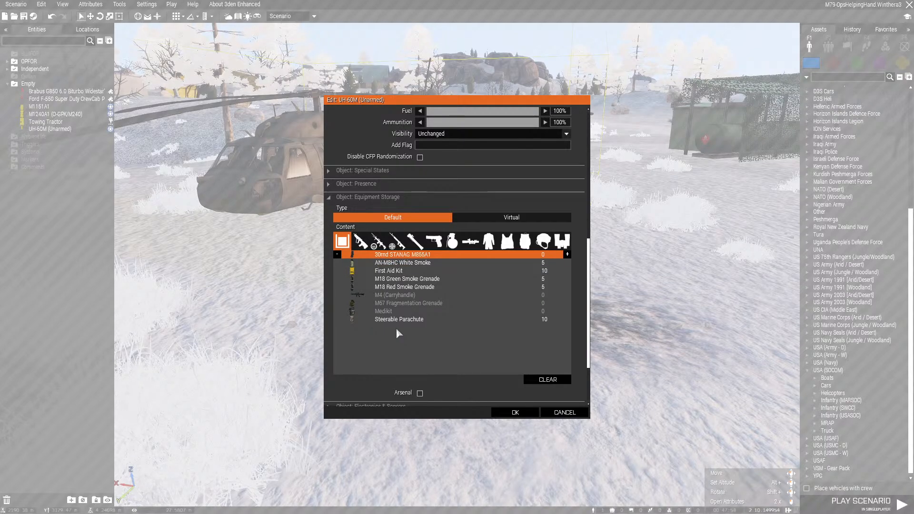
Add 3 Toolkits to the UH-60M's equipment storage, apply the attributes and save the scenario
click(564, 241)
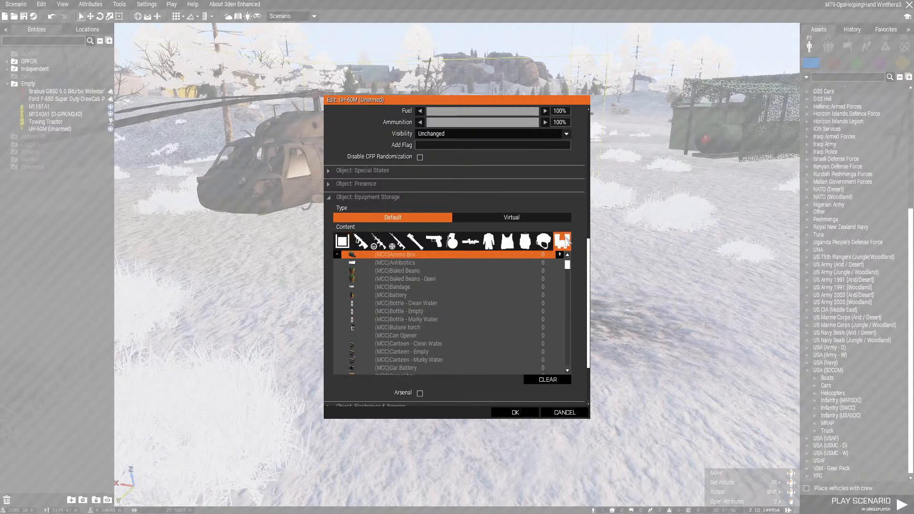
scroll(448, 318, down, 20)
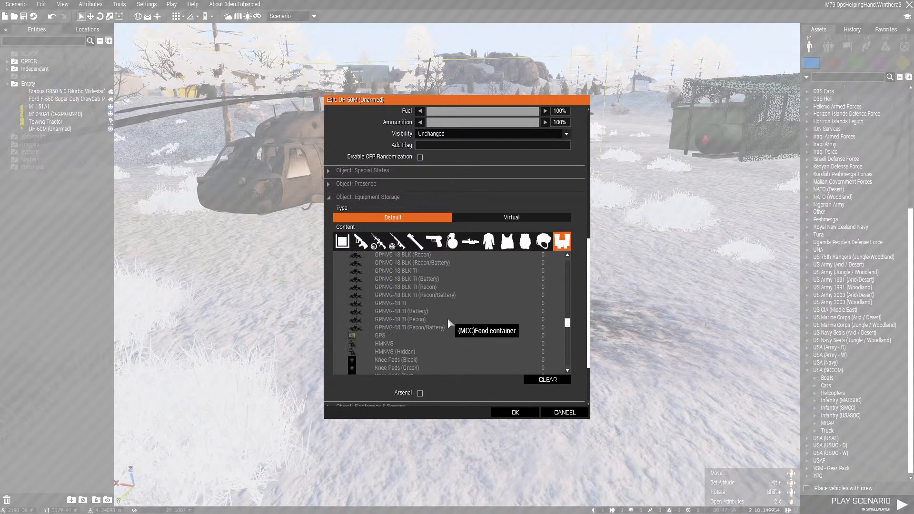
scroll(447, 318, down, 6)
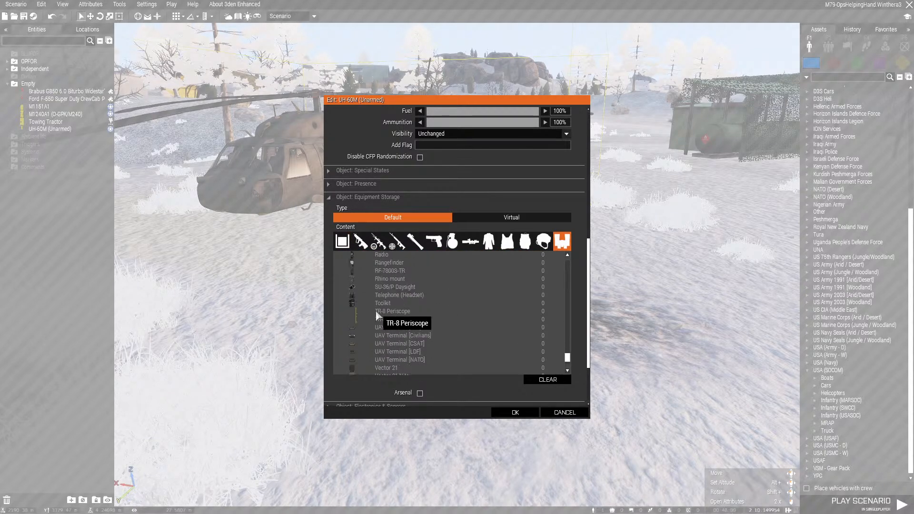
click(382, 305)
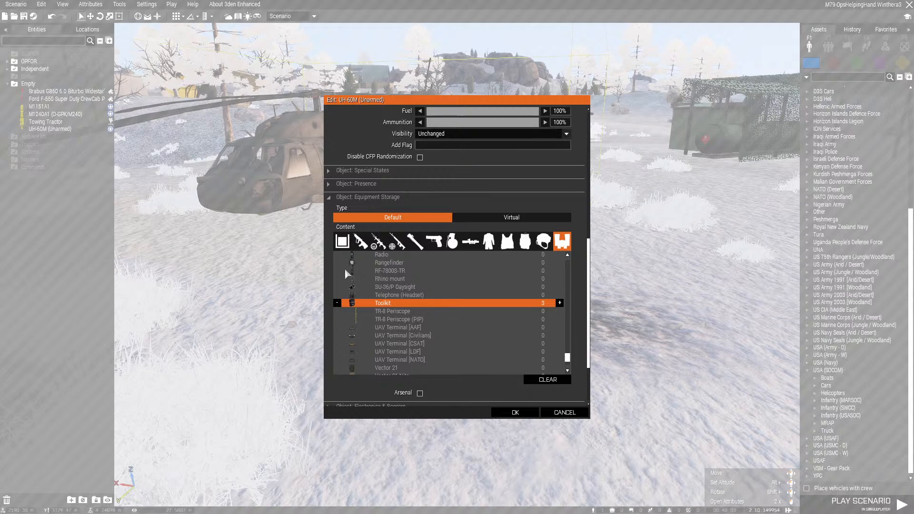
click(342, 241)
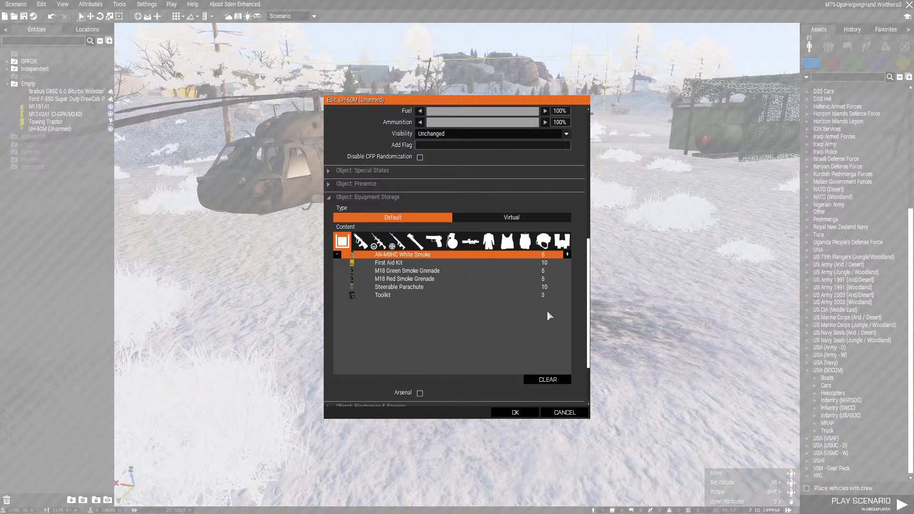
click(515, 413)
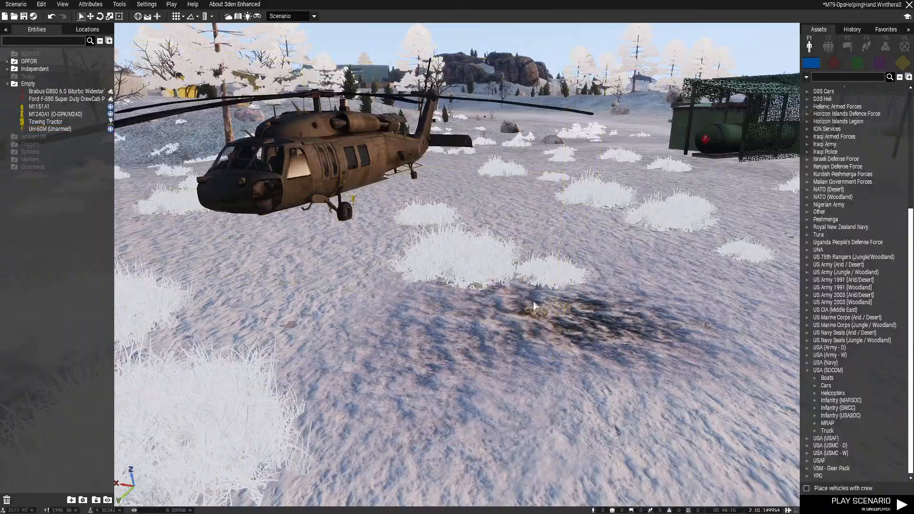
key(ctrl+s)
Place the Multiplayer_PlayerSetup custom composition on the open ground in front of the camo-net shelter
key(w)
right_drag(528, 317, 493, 314)
key(s)
click(828, 45)
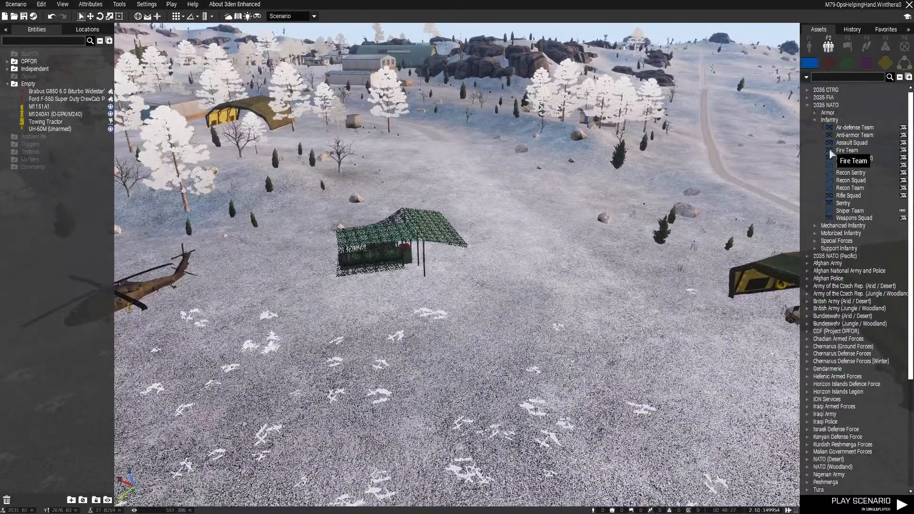
click(904, 65)
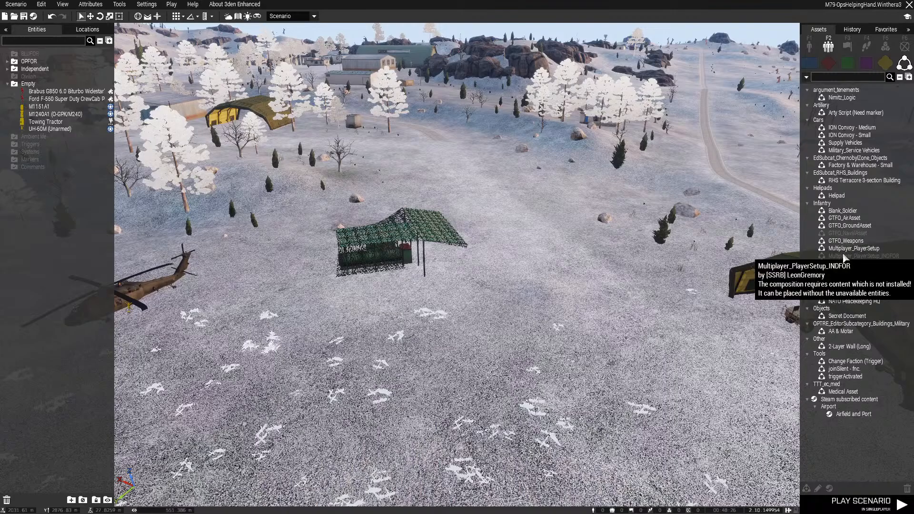
click(844, 241)
click(837, 249)
key(s)
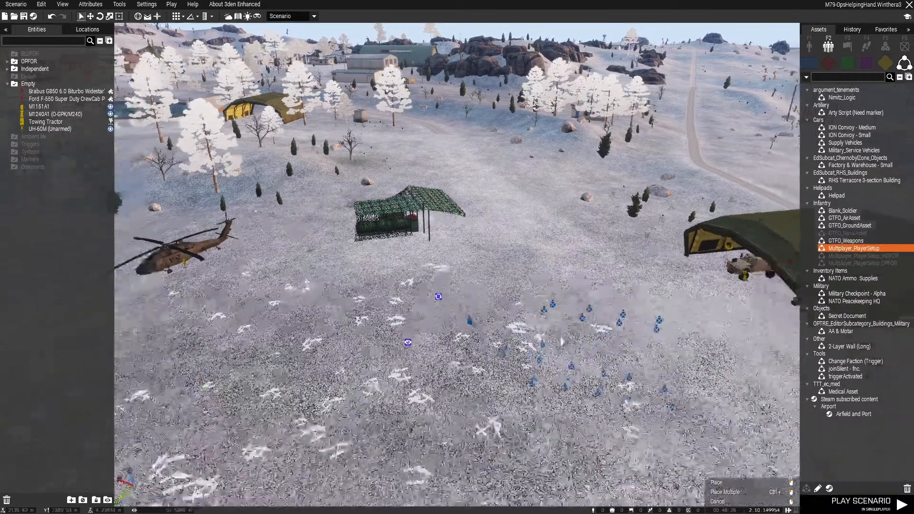
right_drag(534, 295, 538, 215)
click(538, 209)
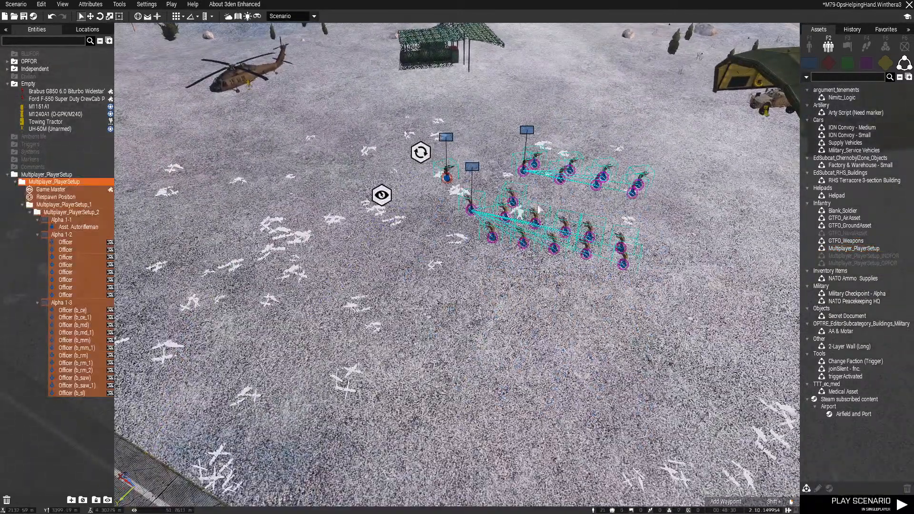
Select the two officers b_ce and b_ce_1 and examine their loadout-editing options
click(499, 295)
key(d)
right_drag(500, 295, 374, 306)
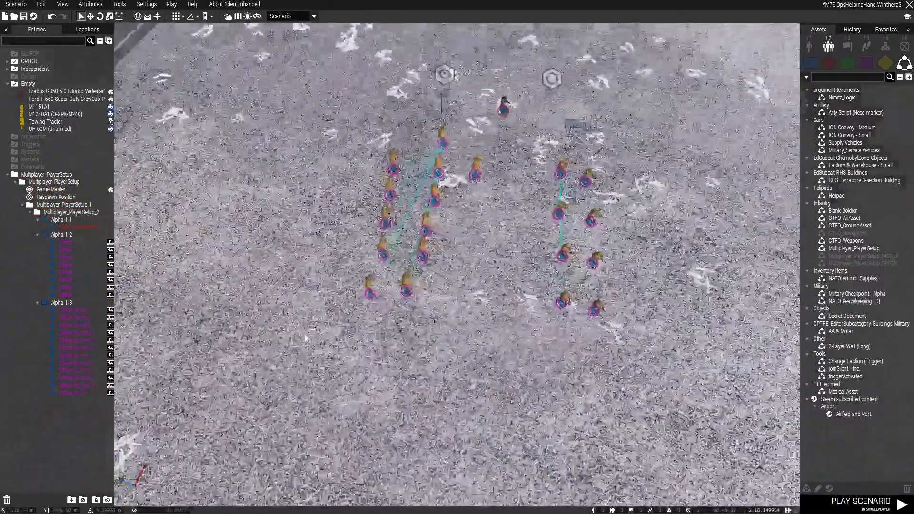
drag(352, 313, 423, 285)
right_click(405, 296)
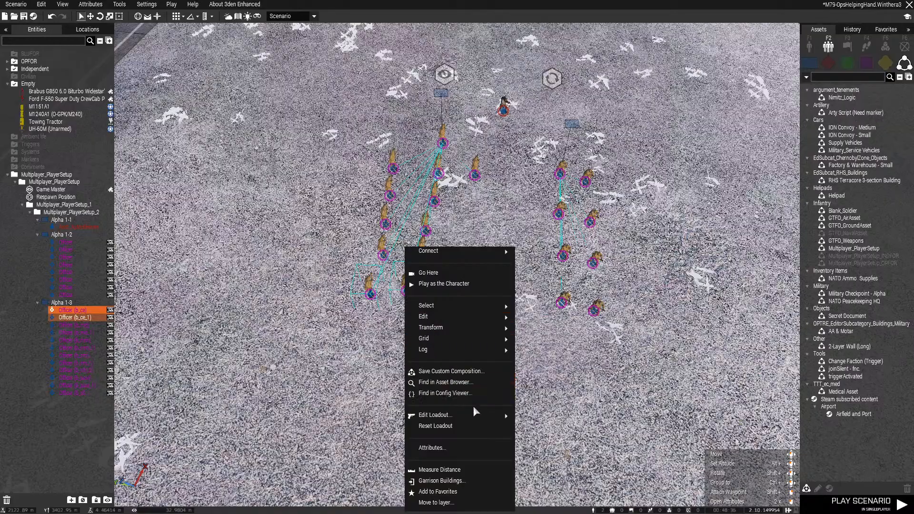
mouse_move(486, 419)
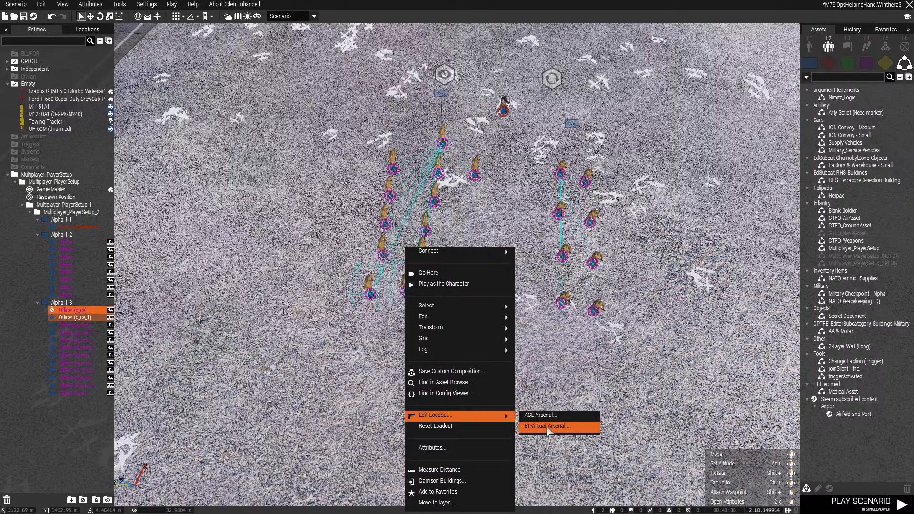
click(548, 426)
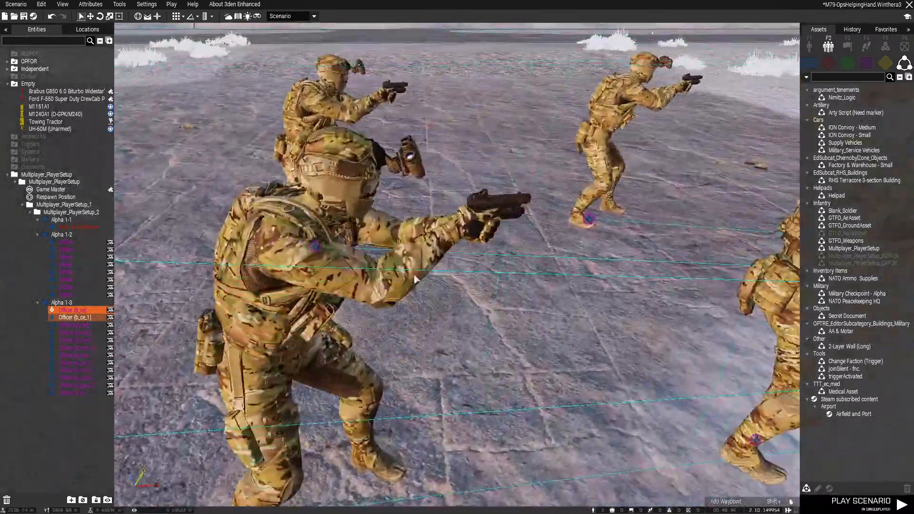
Open the attributes of officers b_ce and b_ce_1 and review their ACE Options and Unit Traits
key(s)
right_drag(414, 280, 421, 389)
key(w)
key(a)
key(s)
key(q)
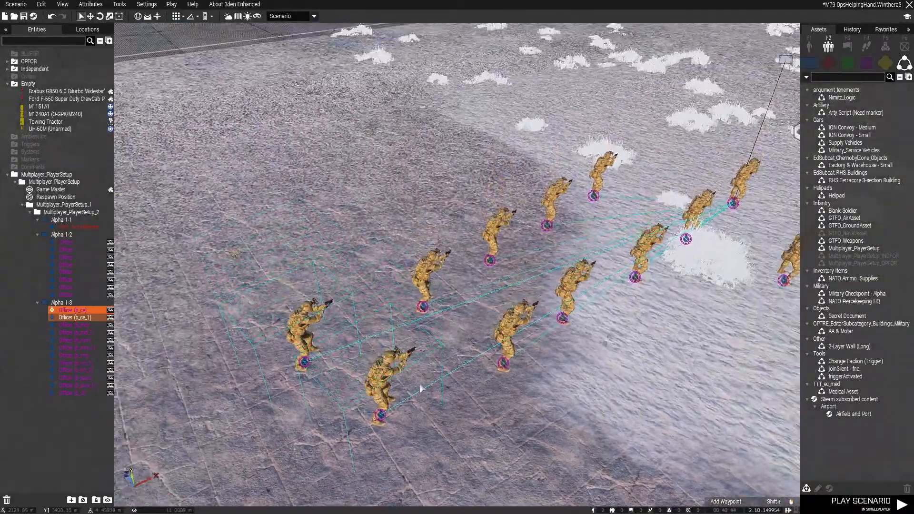
key(s)
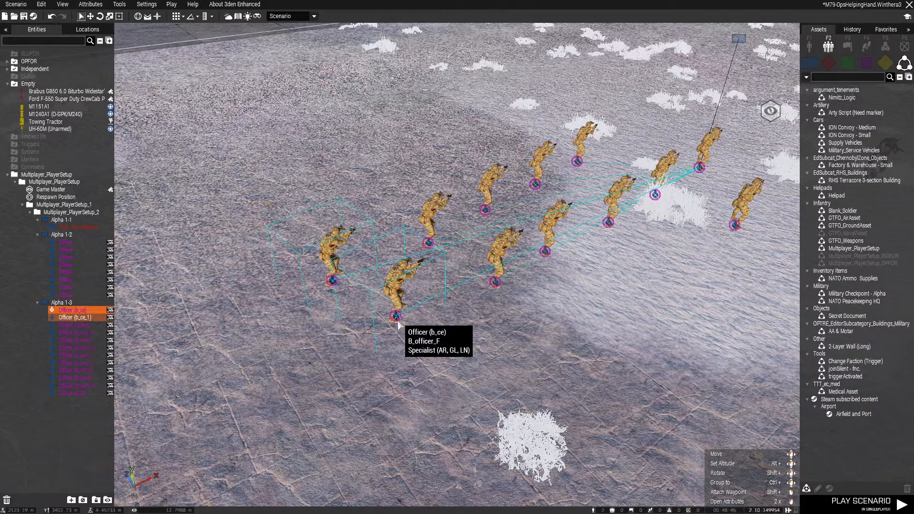
right_click(398, 322)
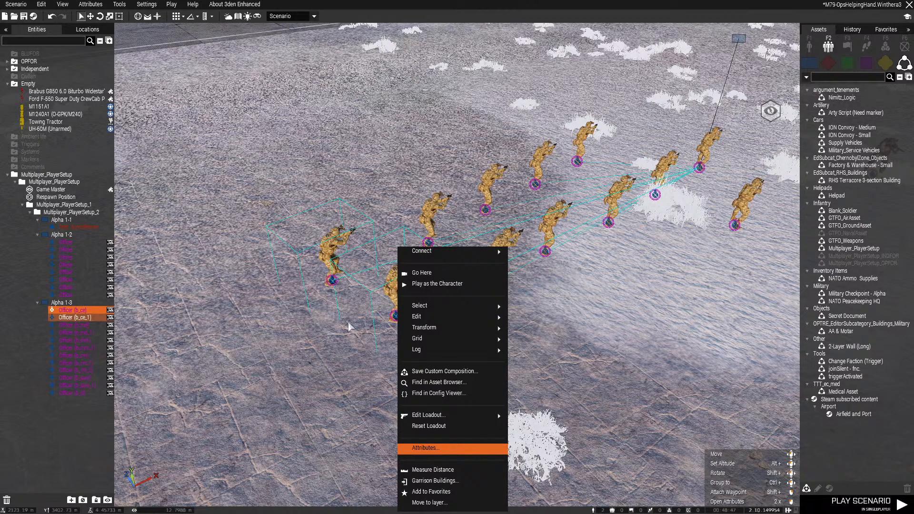
scroll(367, 321, down, 12)
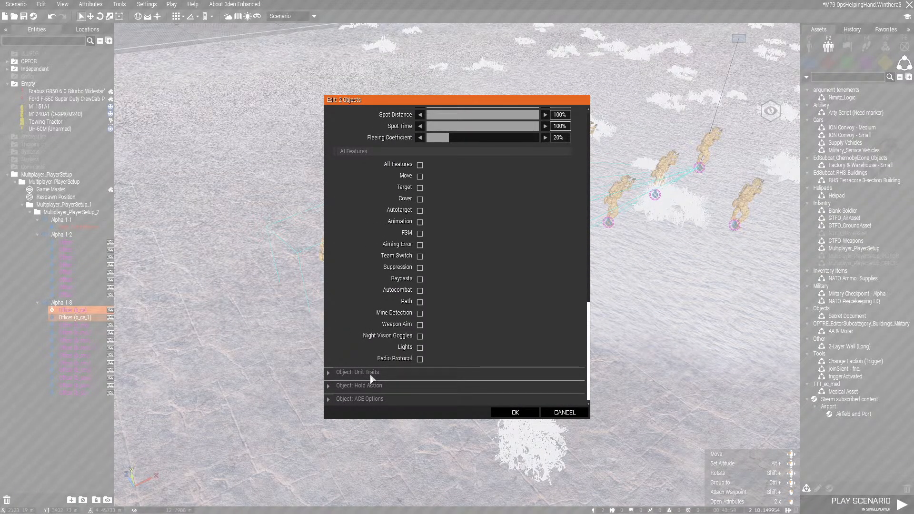
click(376, 399)
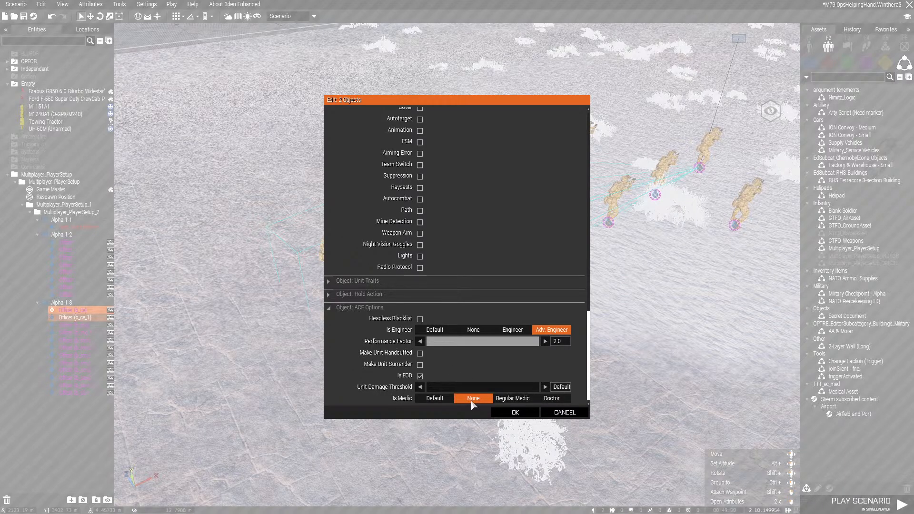
click(366, 281)
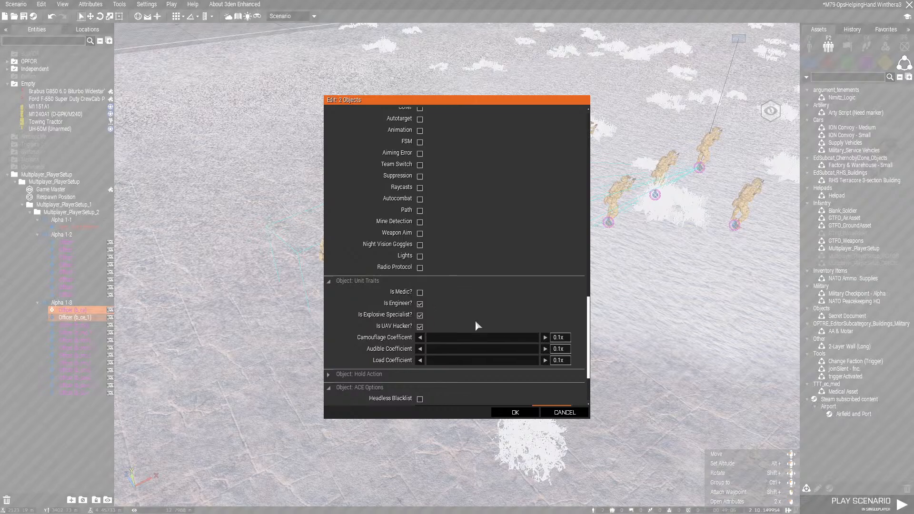
click(515, 412)
Place the GTFO_Weapons custom composition between the player units and the camo-net shelter
right_drag(529, 328, 550, 409)
click(565, 312)
key(s)
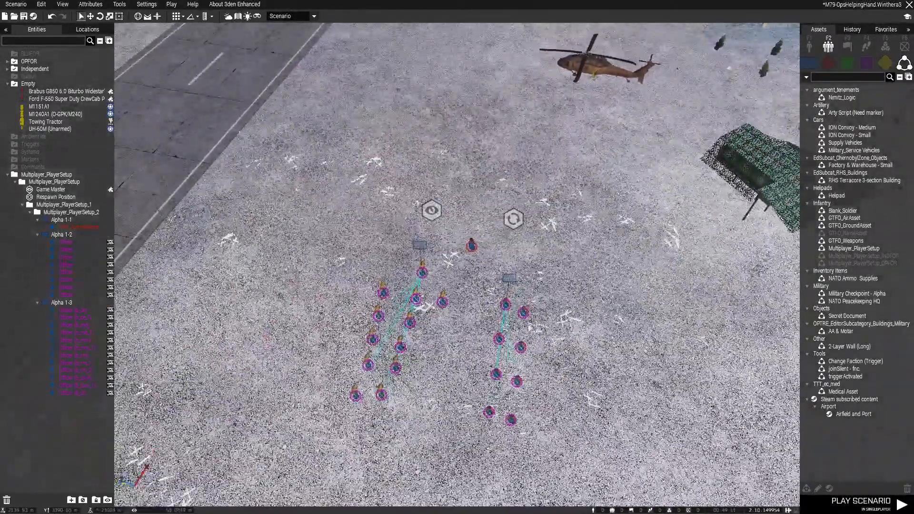
right_drag(490, 334, 541, 298)
scroll(652, 306, up, 3)
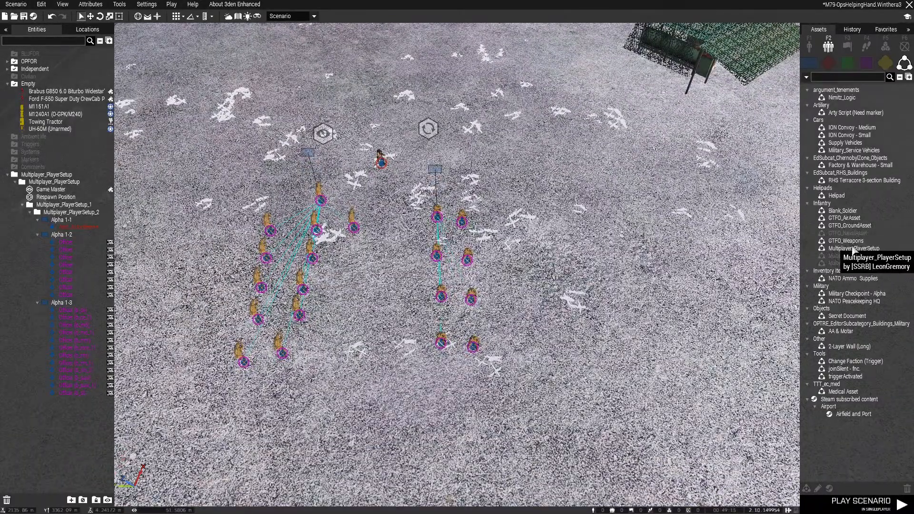
click(855, 242)
right_drag(529, 262, 574, 236)
key(w)
key(a)
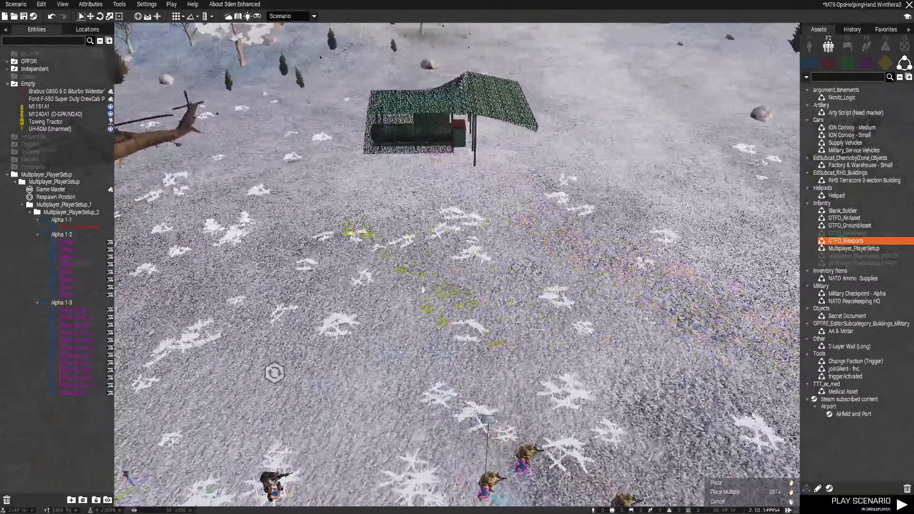
click(424, 276)
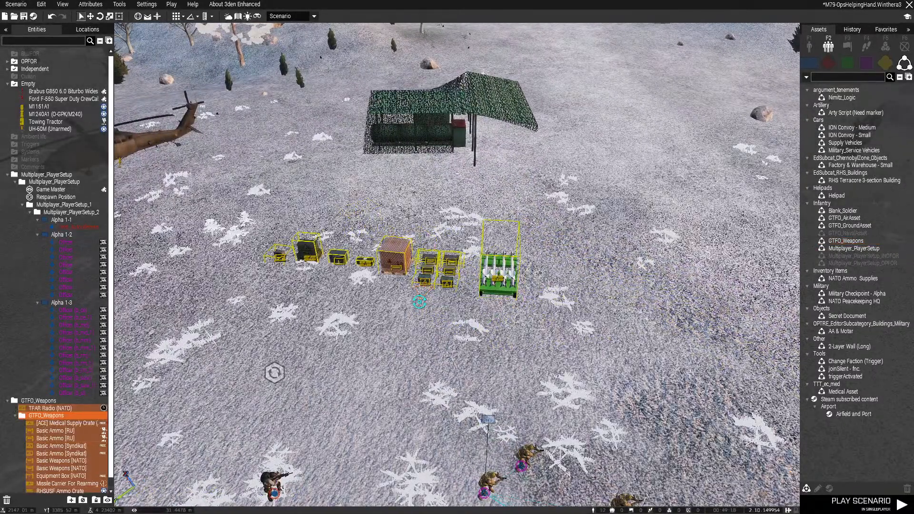
Delete the Missile Carrier For Rearming and move the remaining GTFO_Weapons crates to just in front of the camo-net shelter
click(513, 305)
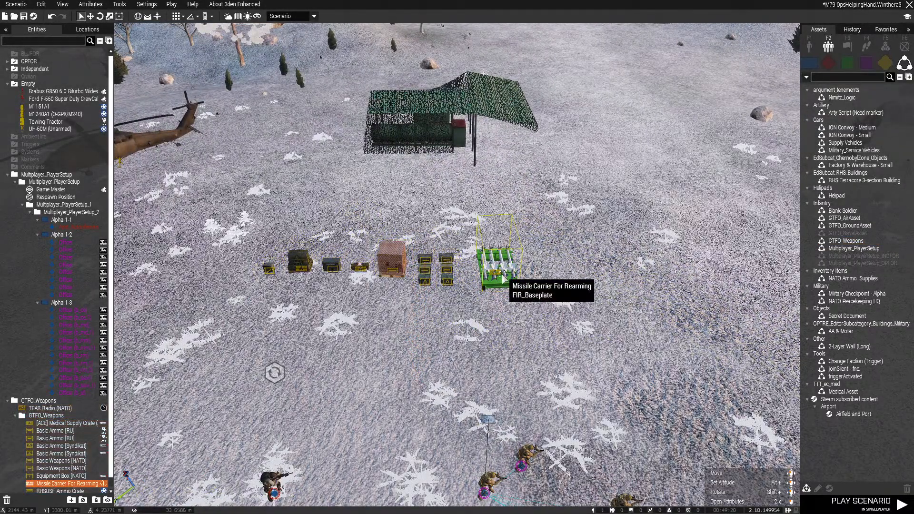
key(Delete)
drag(529, 208, 527, 209)
drag(450, 272, 516, 224)
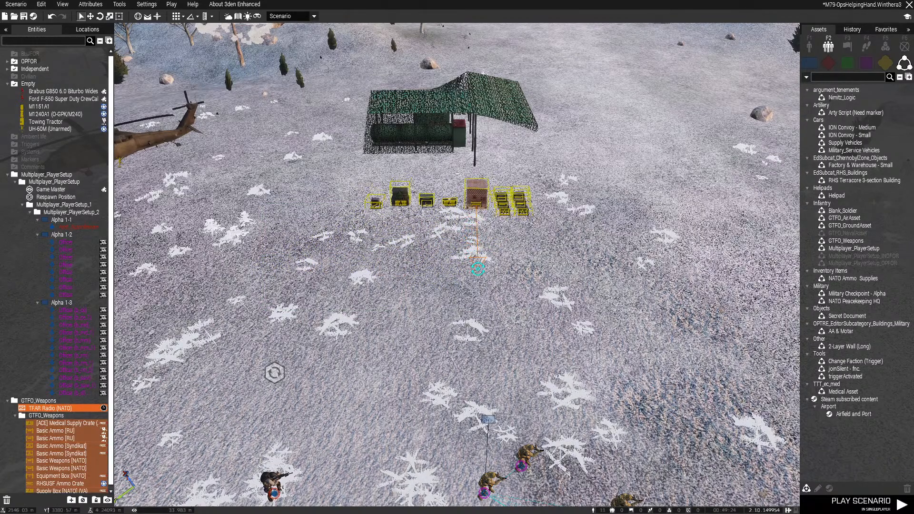
scroll(469, 278, up, 3)
drag(502, 244, 514, 199)
key(s)
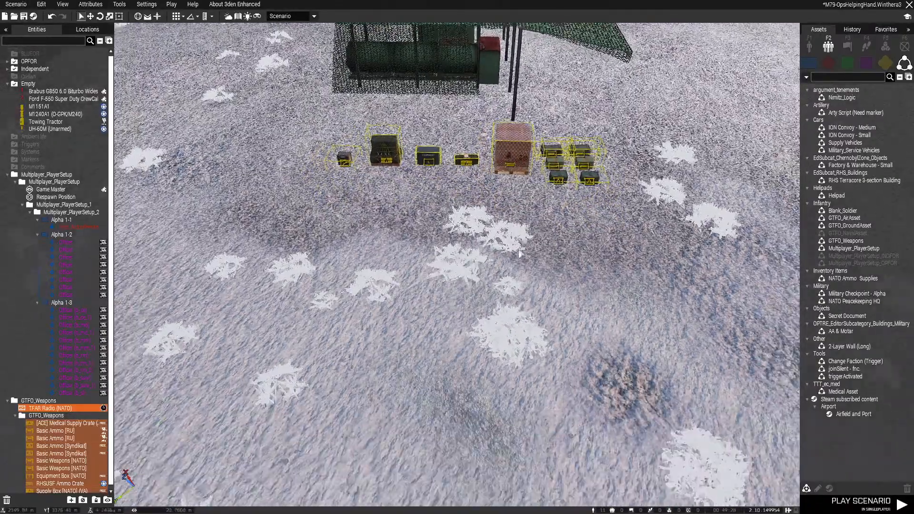
Move the Respawn Position module to just in front of the row of supply crates
click(428, 233)
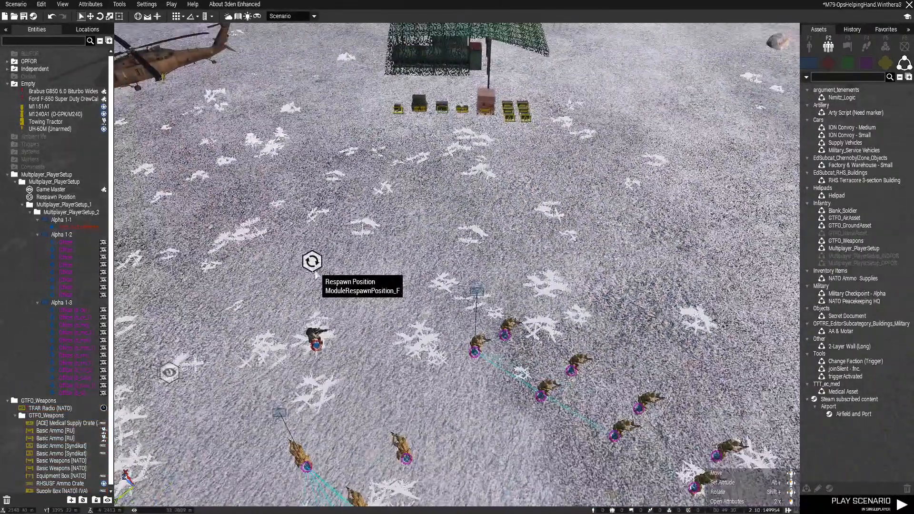
drag(315, 272, 458, 167)
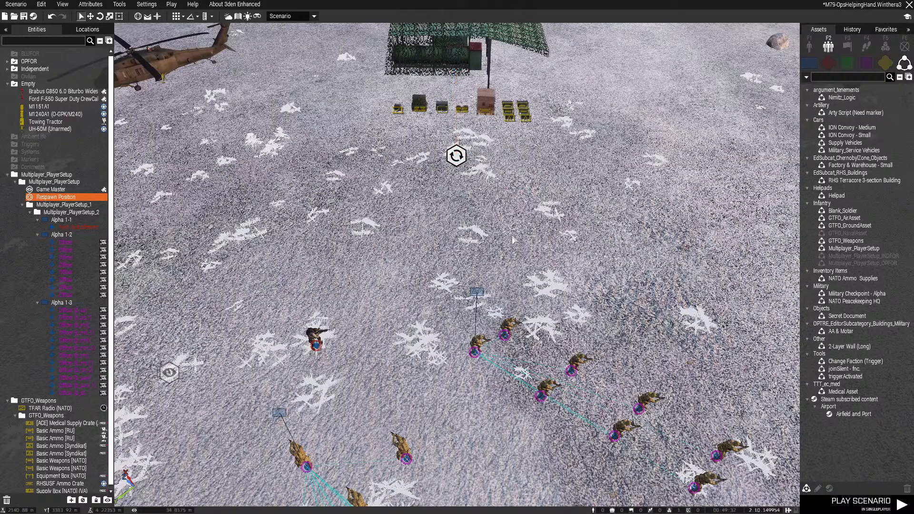
key(w)
right_drag(513, 241, 536, 216)
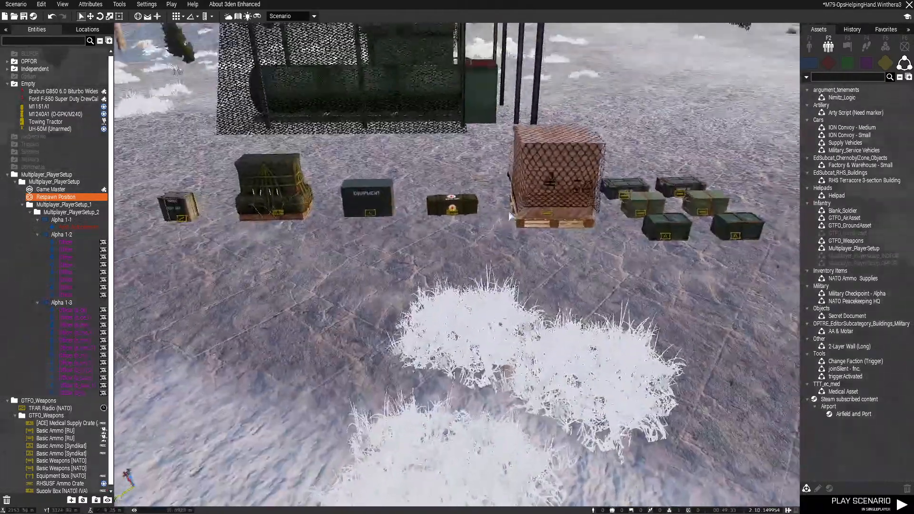
Open the RHSUSF Ammo Crate's attributes and set its Titan MPRL Compact (Olive) and Titan MPRL (Olive) quantities to 0
double_click(541, 213)
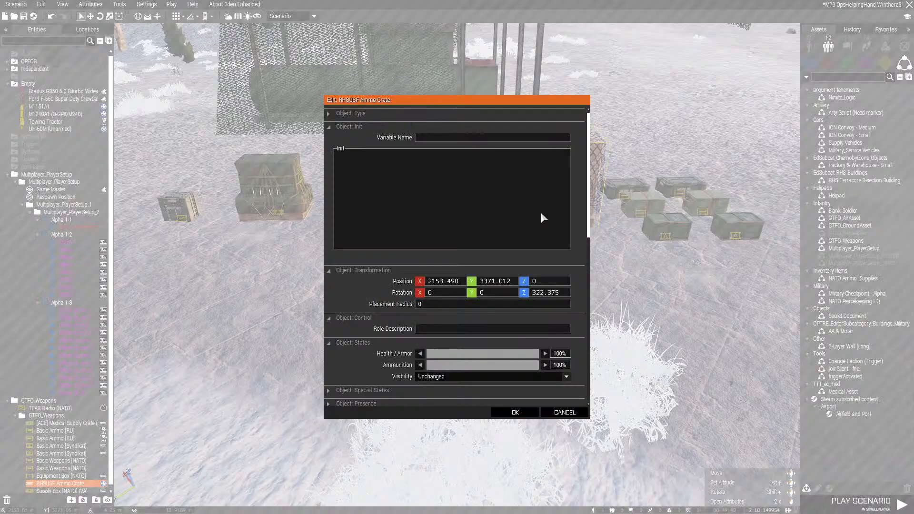
scroll(543, 247, down, 5)
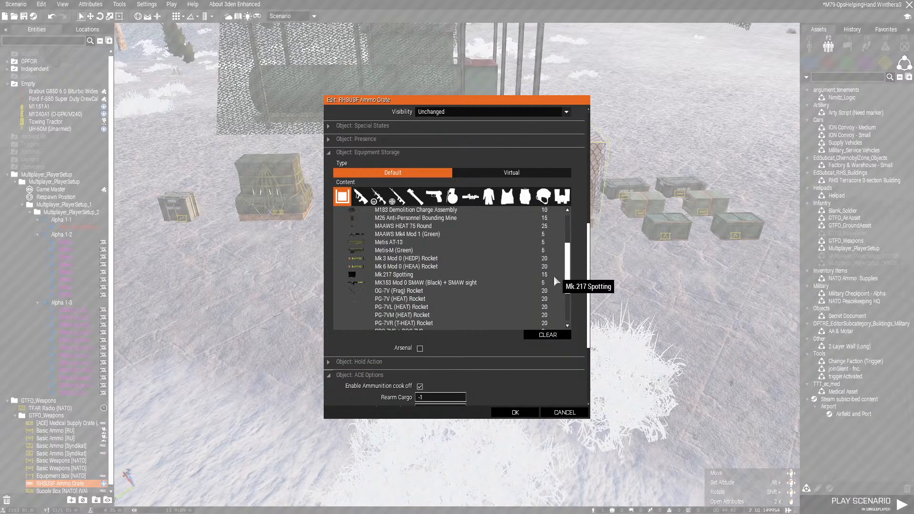
click(482, 322)
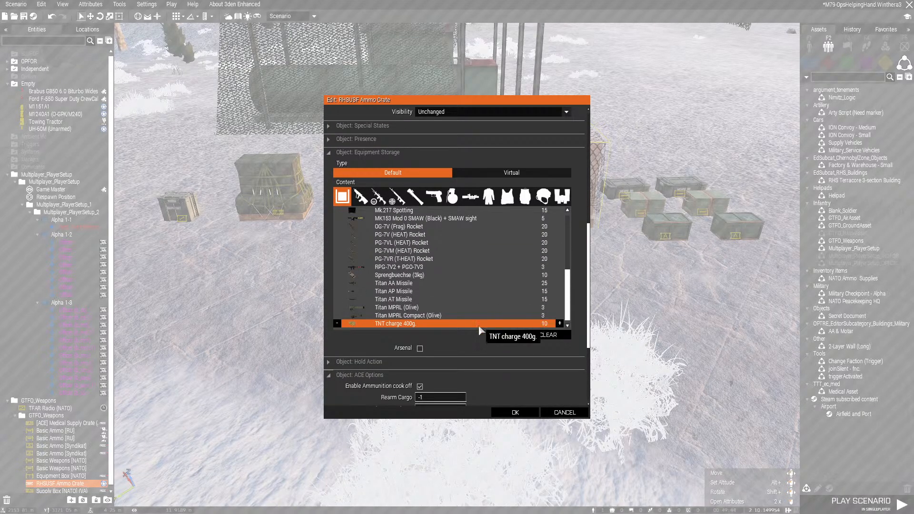
key(Up)
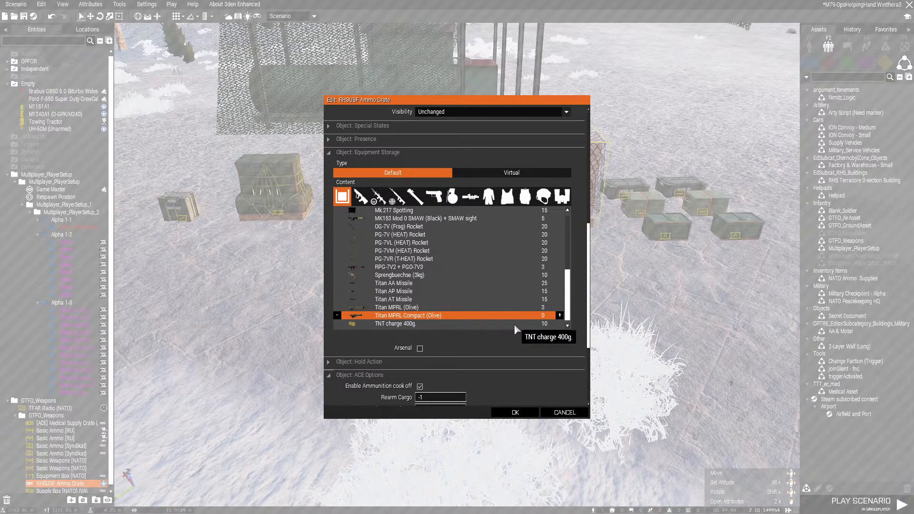
key(Left)
key(Left)
key(Left)
key(Up)
key(Left)
key(Left)
key(Left)
Set the crate's Titan AT Missile quantity to 5, Titan AP Missile to 10 and Titan AA Missile to 0
key(Up)
key(shift+Left)
key(shift+Left)
key(Up)
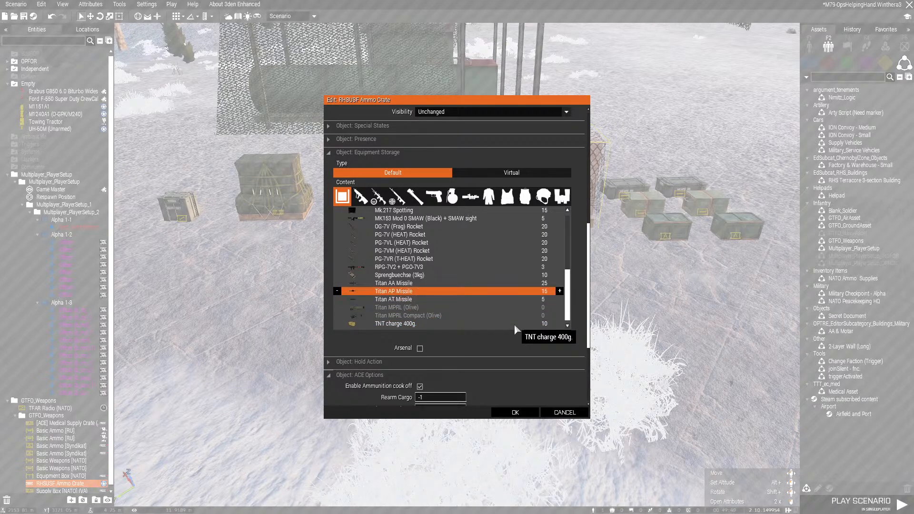
key(shift+Left)
Look through the crate's remaining rockets, launchers and explosives, from the RPG-7 rounds back to the 9M135 missiles
key(Up)
key(shift+Left)
key(shift+Left)
key(shift+Left)
key(shift+Left)
key(shift+Left)
key(Up)
key(Up)
key(Up)
key(Up)
key(Up)
key(Up)
key(Up)
key(Up)
key(Up)
key(Up)
key(Up)
key(Up)
key(Up)
key(Up)
key(Up)
key(Up)
key(Up)
key(Up)
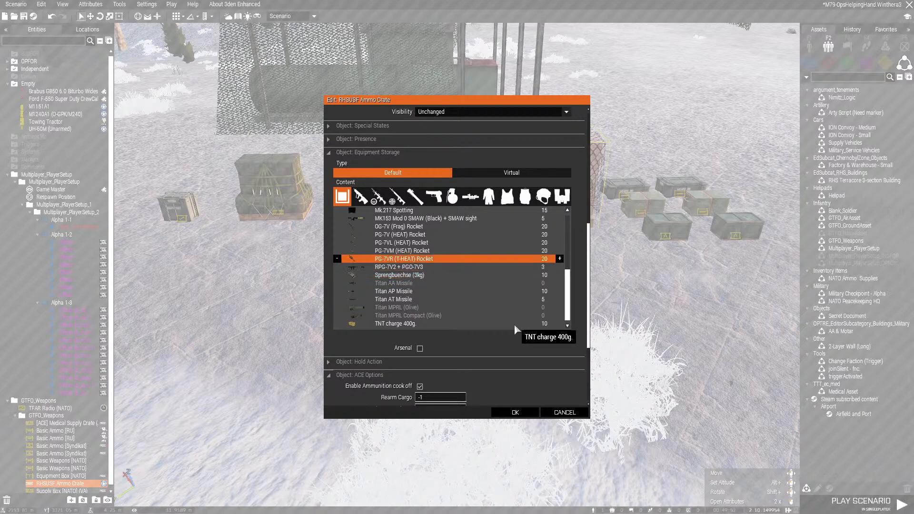
key(Up)
key(Up)
key(Up)
key(Up)
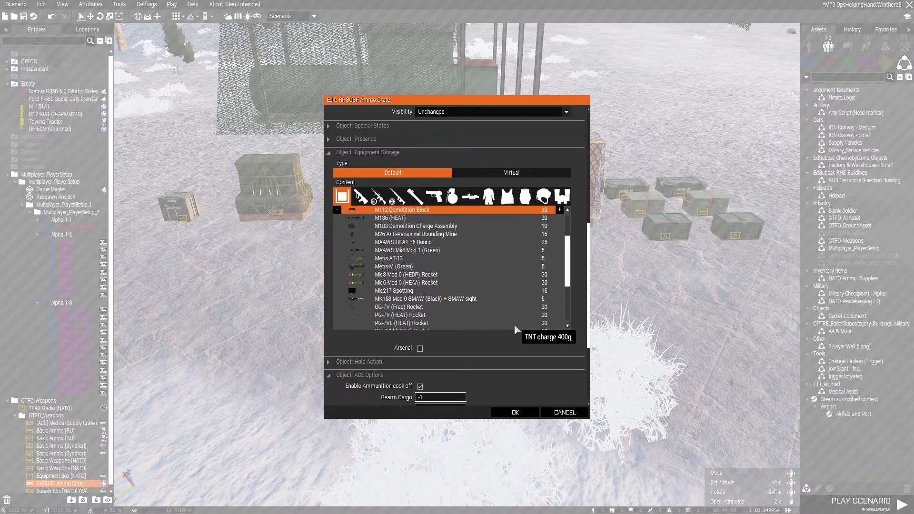
key(Down)
key(Down)
key(Down)
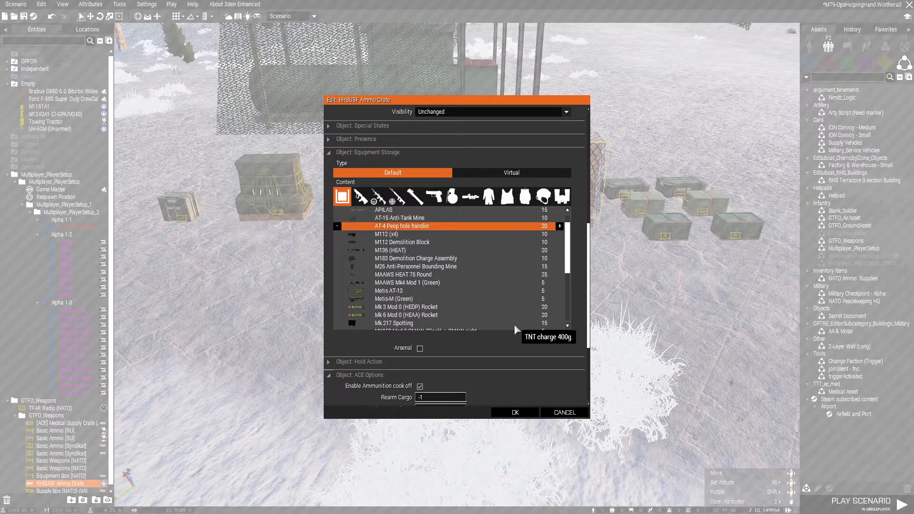
key(Up)
key(Up)
key(Up)
key(Up)
key(Up)
key(Up)
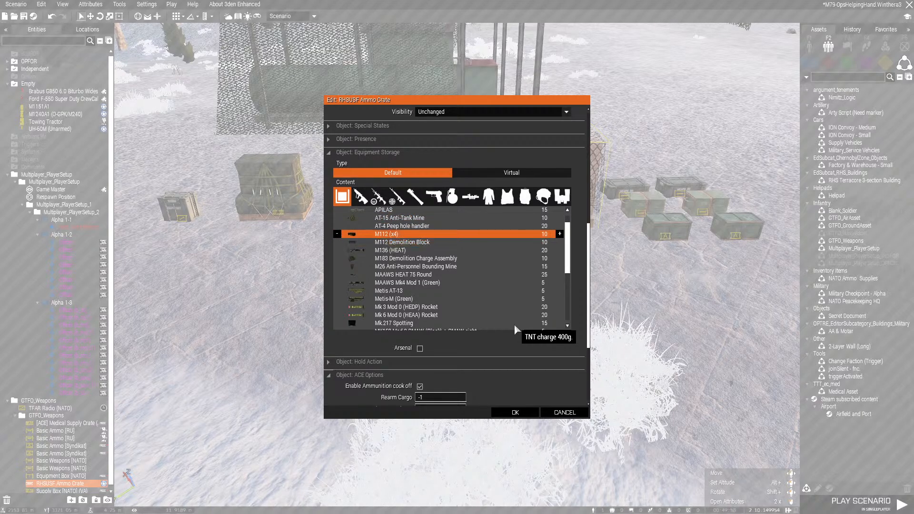
key(Down)
key(Down)
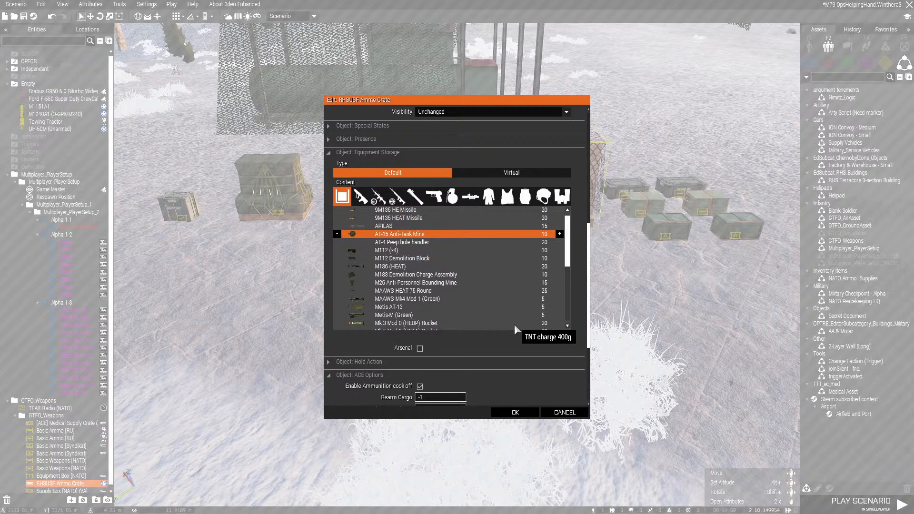
key(Up)
key(Up)
key(Up)
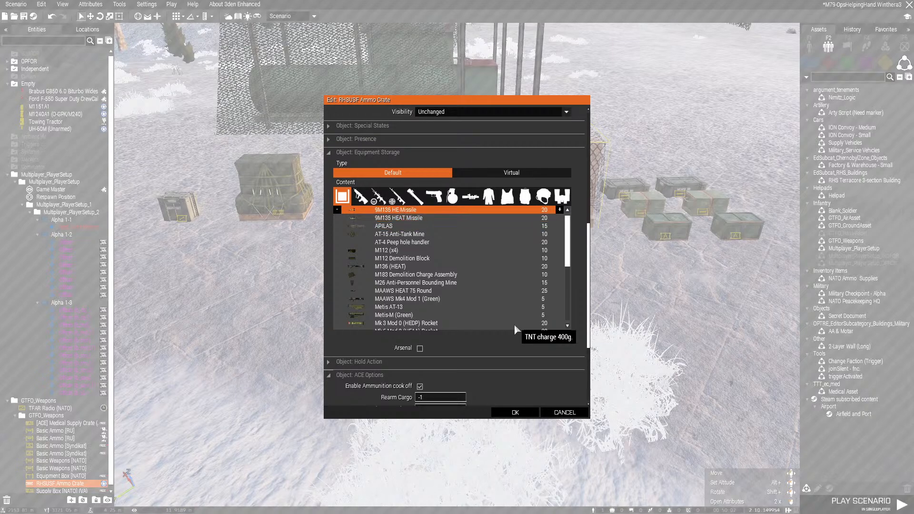
Set the Metis AT-13 and Metis-M (Green) quantities in the ammo crate to 0
key(Down)
key(Down)
key(Down)
key(Down)
key(Down)
key(Down)
key(Down)
key(Down)
key(Down)
key(Down)
key(Down)
key(Down)
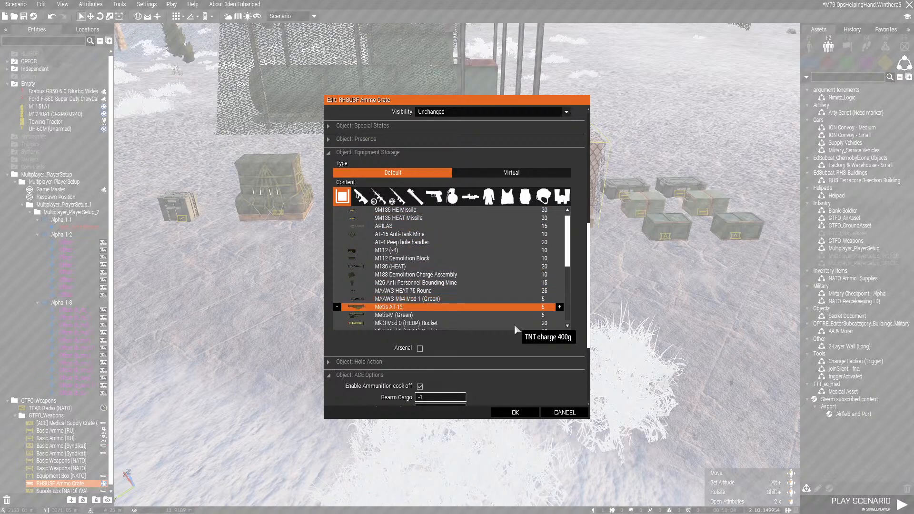
key(Up)
key(Down)
key(Down)
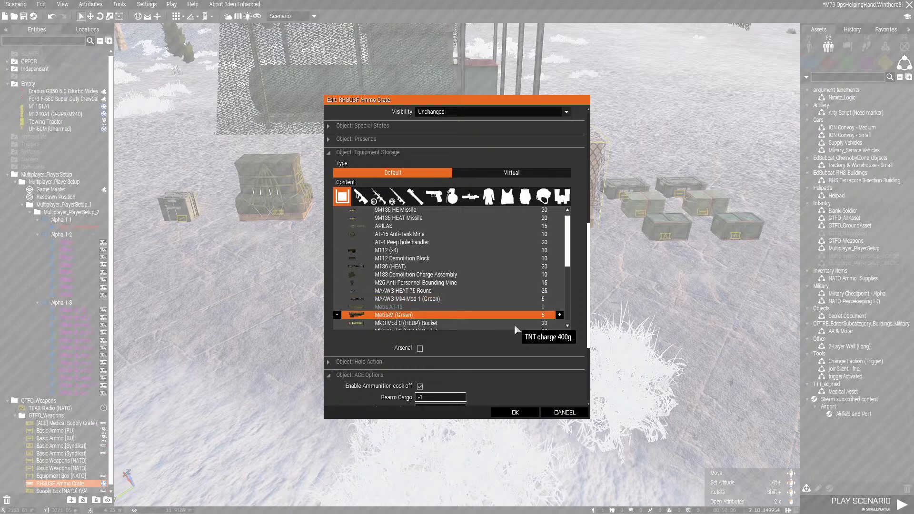
key(Up)
key(Up)
key(Up)
key(Up)
key(Up)
key(Up)
key(Up)
key(Up)
key(Up)
key(Up)
key(Up)
key(Up)
key(Up)
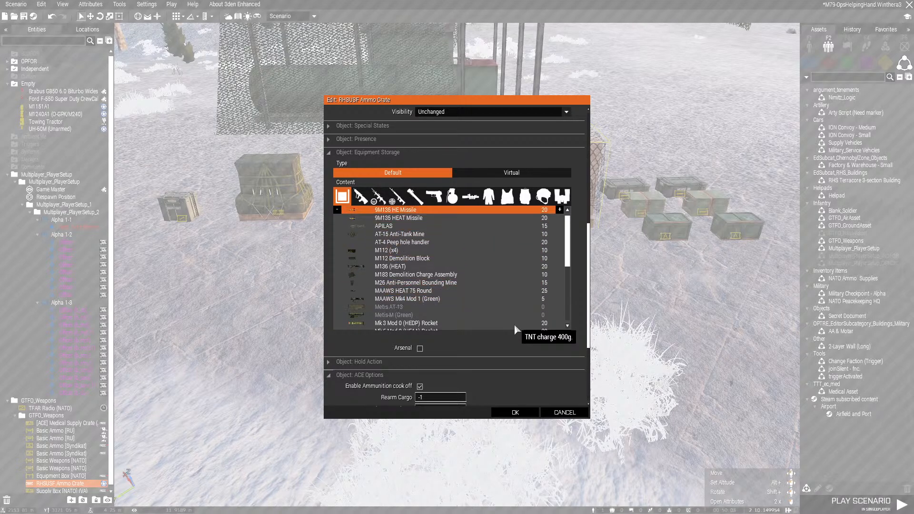
Set the 9M135 HE Missile and 9M135 HEAT Missile quantities in the ammo crate to 0
key(Left)
key(Left)
key(Left)
key(Down)
key(Left)
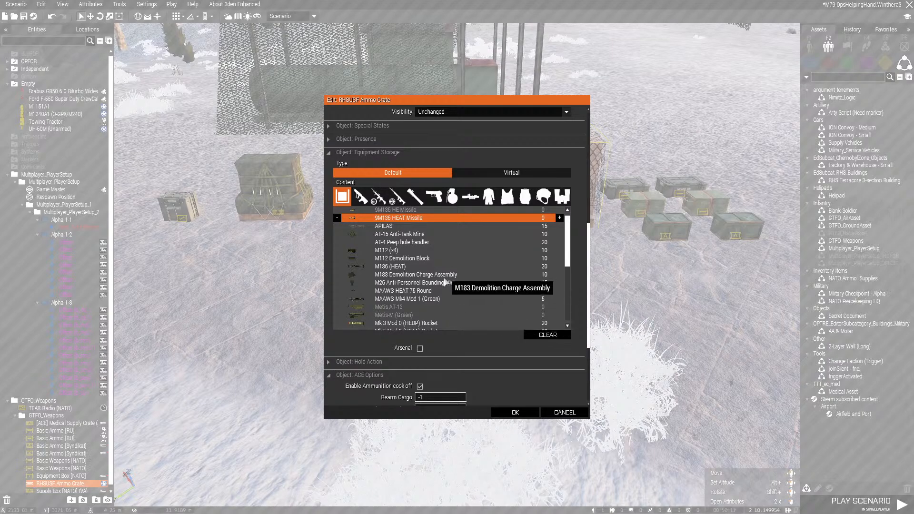
Set the Titan AP Missile and Titan AT Missile quantities in the ammo crate to 0
scroll(442, 295, down, 3)
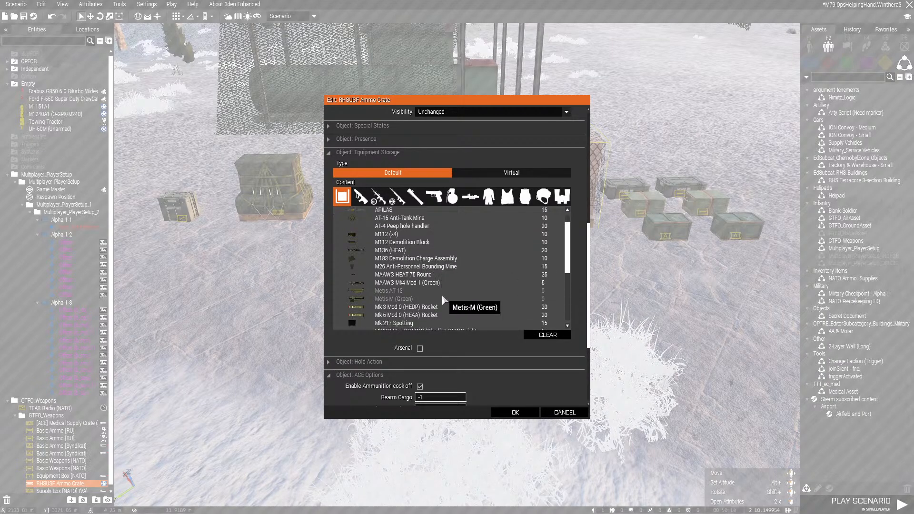
scroll(442, 294, down, 3)
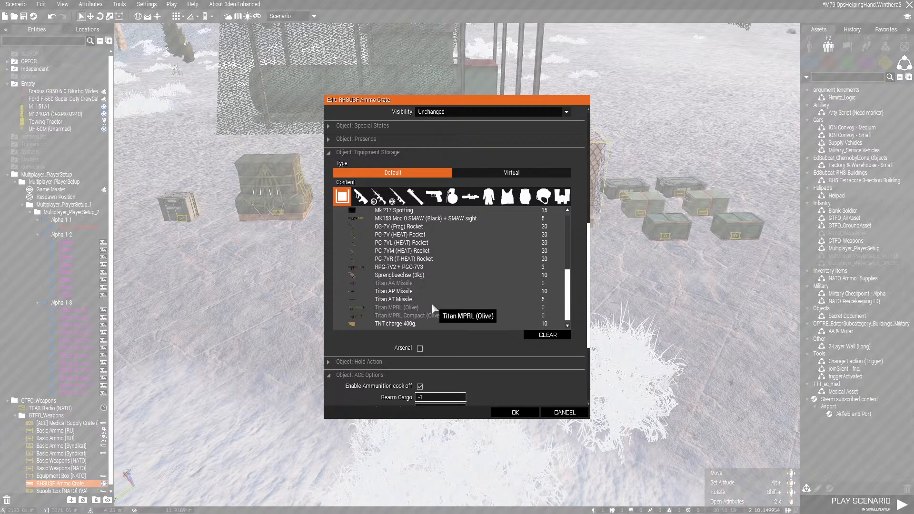
click(392, 292)
key(ctrl+Left)
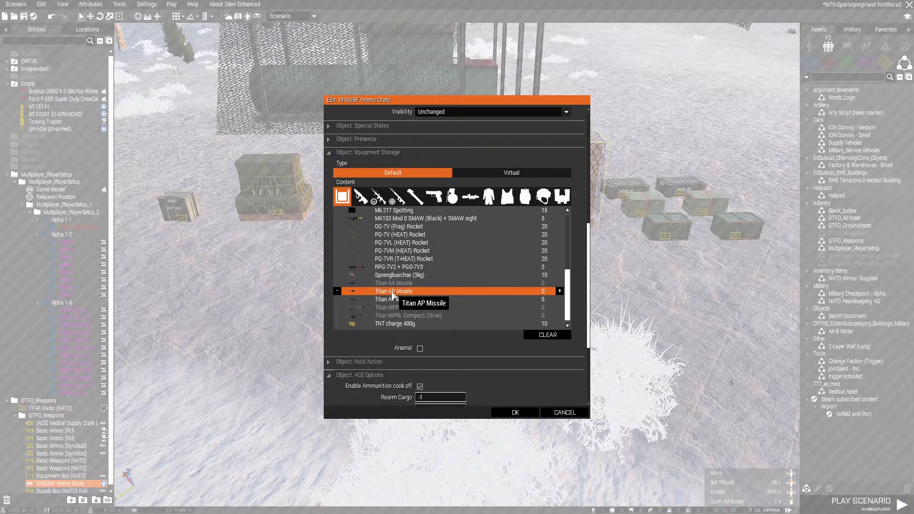
key(Down)
key(ctrl+Left)
Check the ammo crate's remaining contents, accept the attribute changes and save the scenario
scroll(453, 352, down, 1)
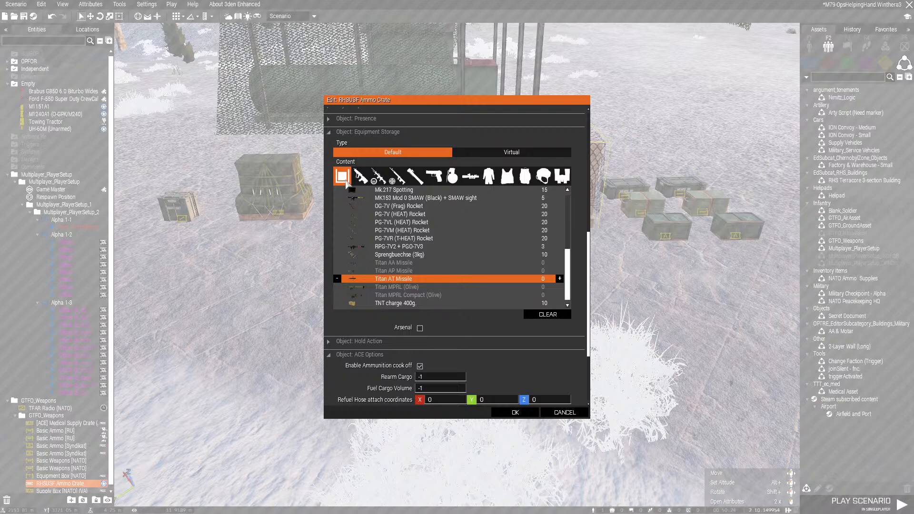
key(Right)
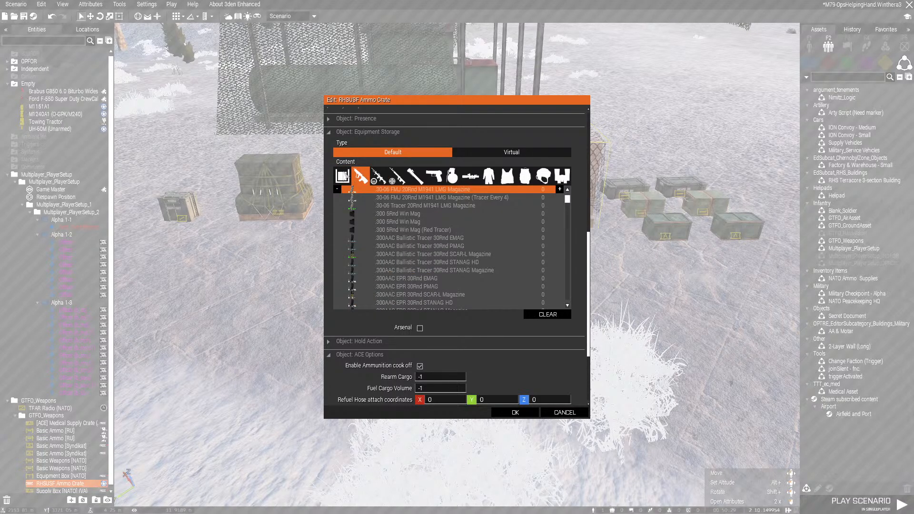
key(Left)
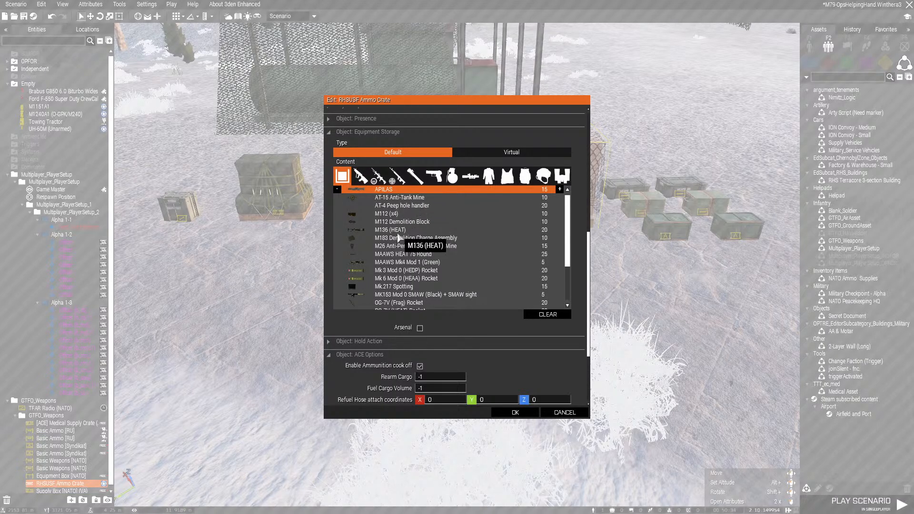
scroll(437, 262, down, 2)
scroll(442, 270, down, 2)
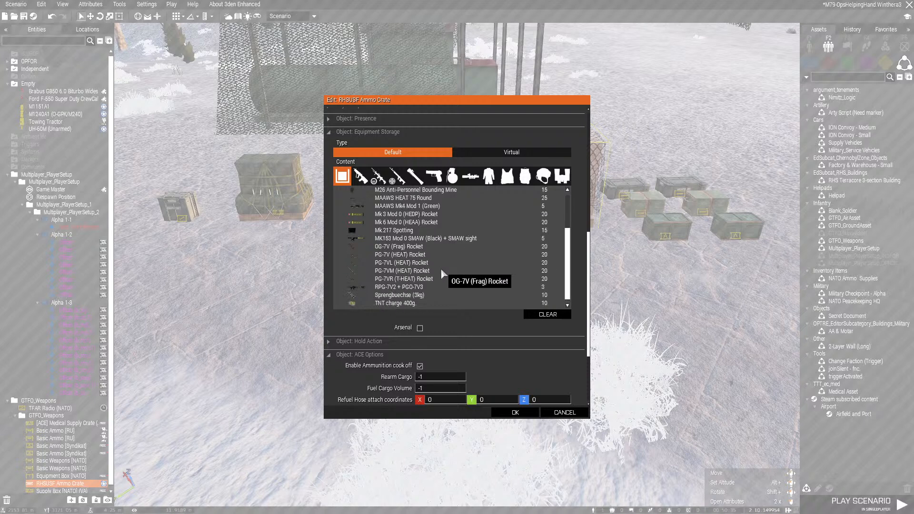
click(515, 412)
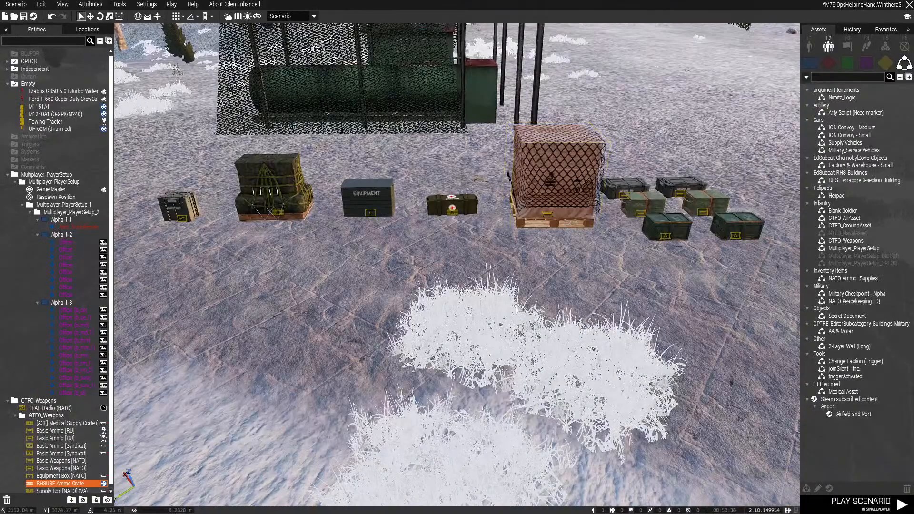
key(ctrl+s)
Open the Equipment Box [NATO] attributes and examine its stored equipment, selecting the Eagle A-III OCP (Raven) entry
scroll(430, 311, down, 3)
scroll(430, 312, up, 5)
scroll(395, 248, down, 3)
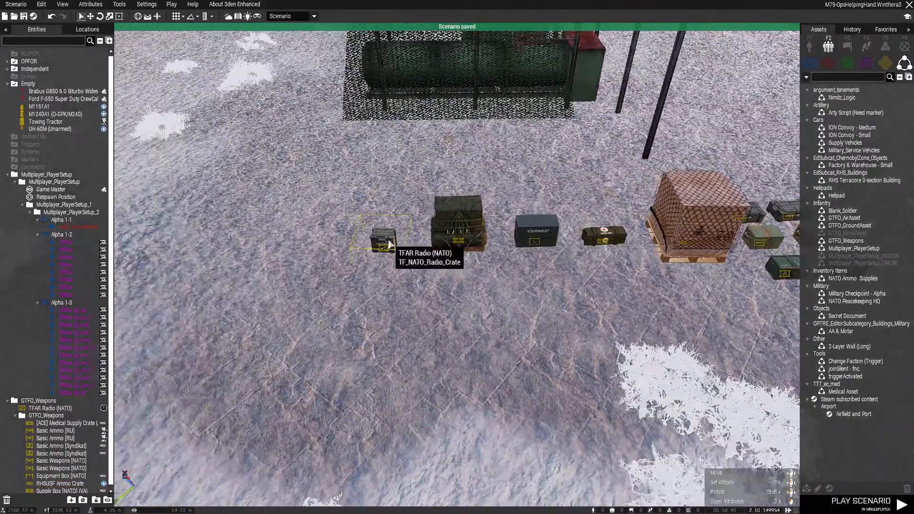
scroll(393, 263, up, 3)
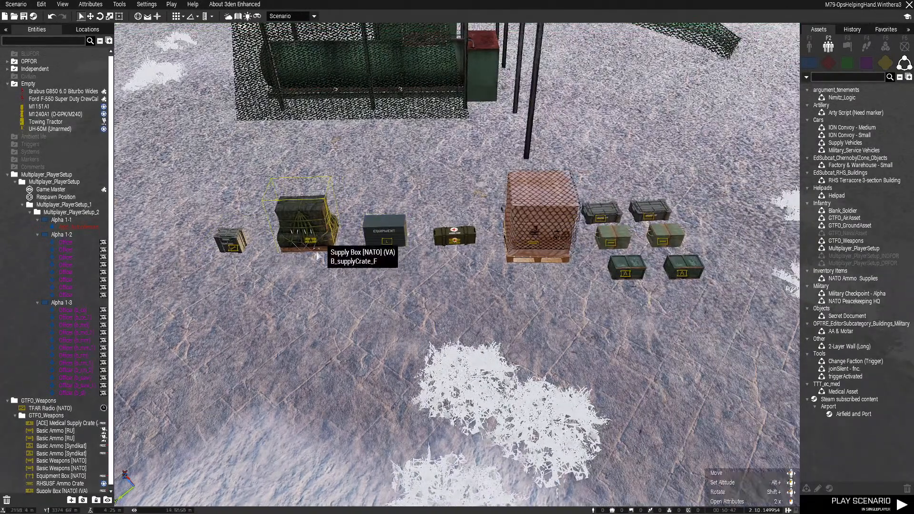
double_click(381, 312)
scroll(476, 267, down, 5)
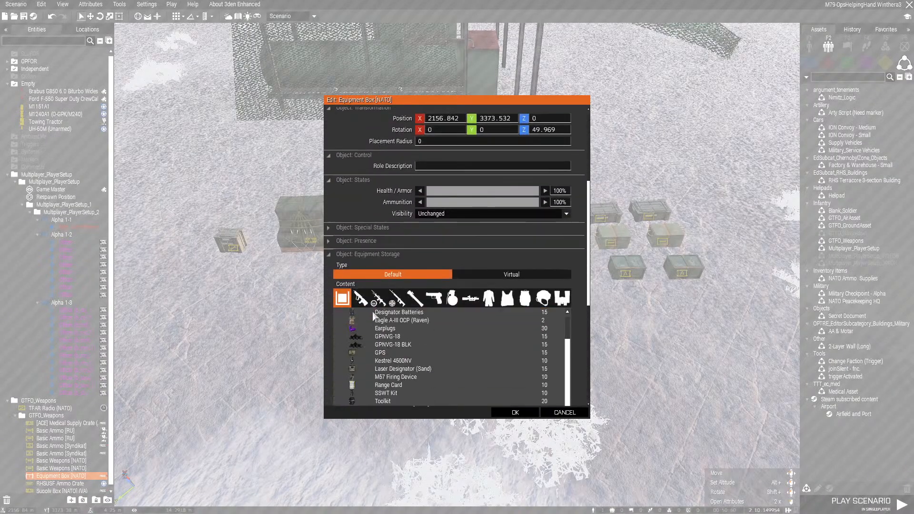
scroll(491, 254, down, 3)
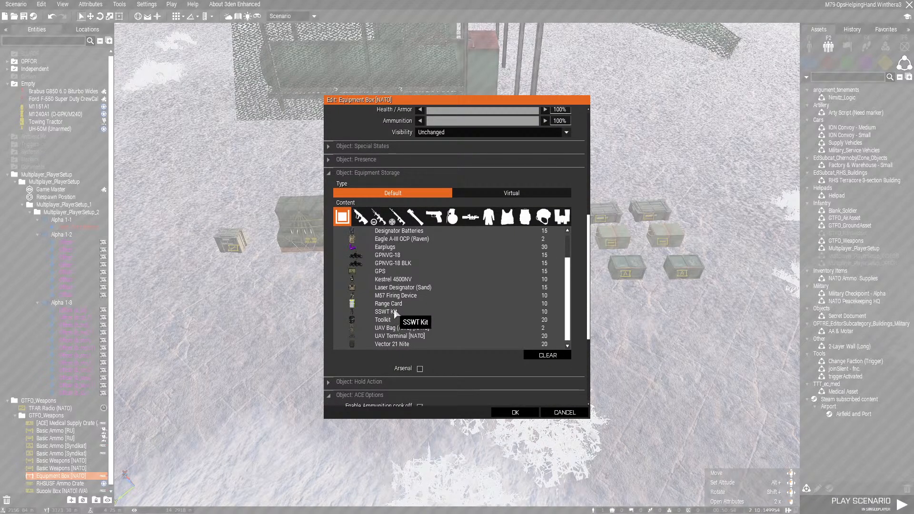
scroll(437, 304, up, 5)
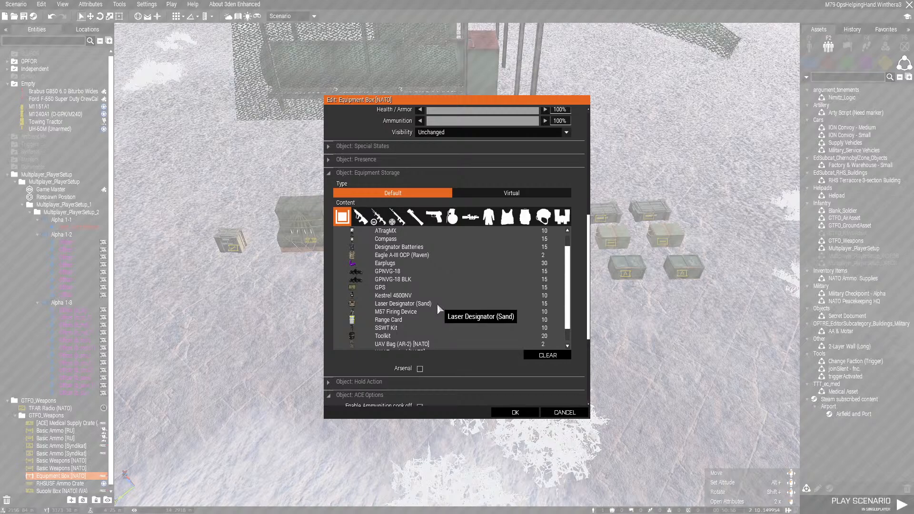
scroll(534, 276, down, 3)
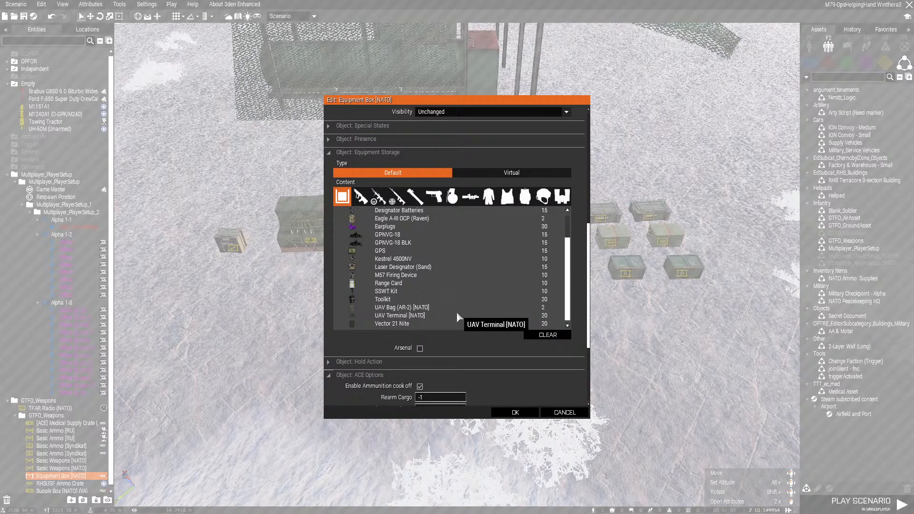
scroll(457, 295, up, 2)
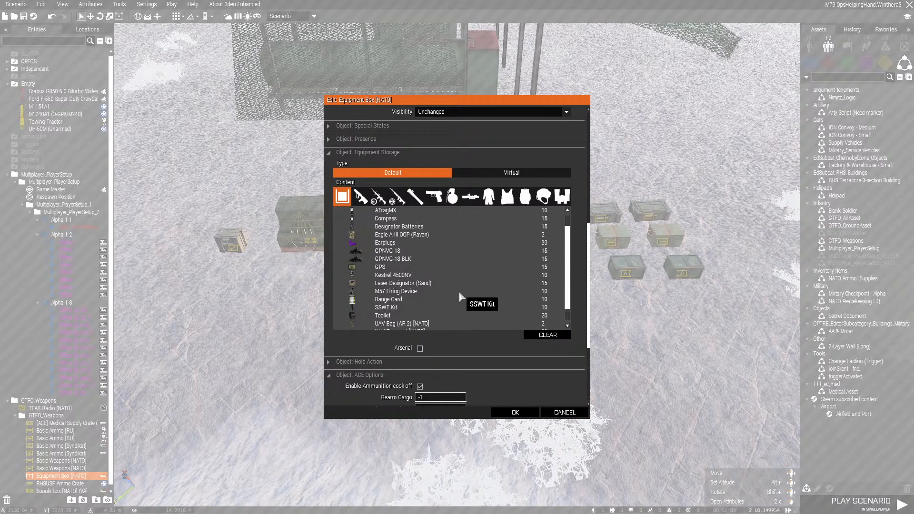
scroll(454, 286, up, 1)
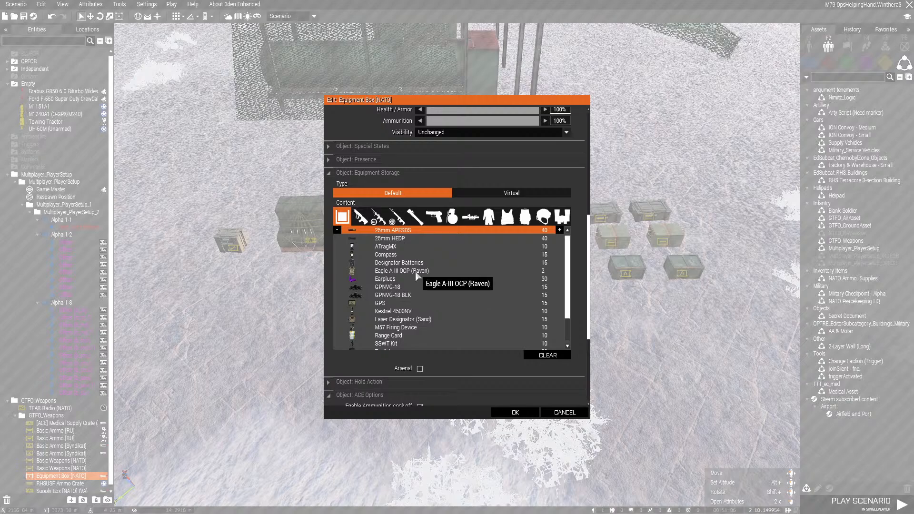
click(416, 273)
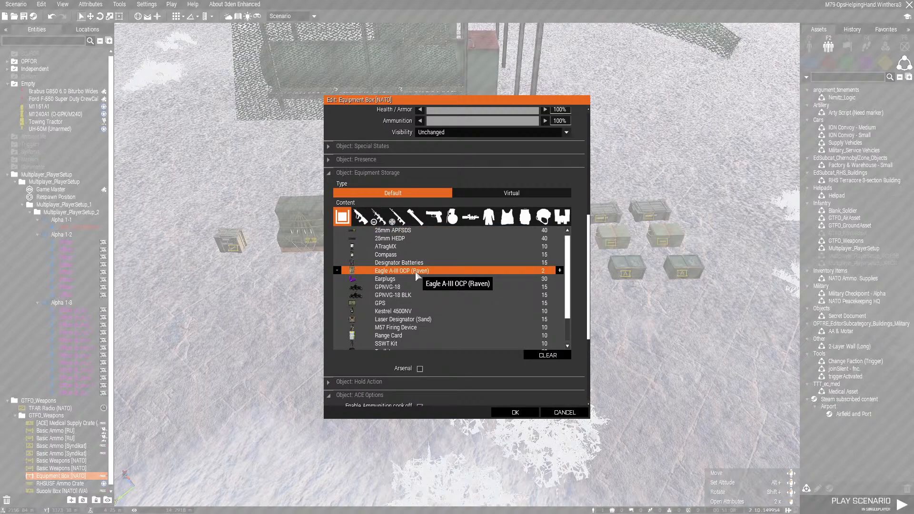
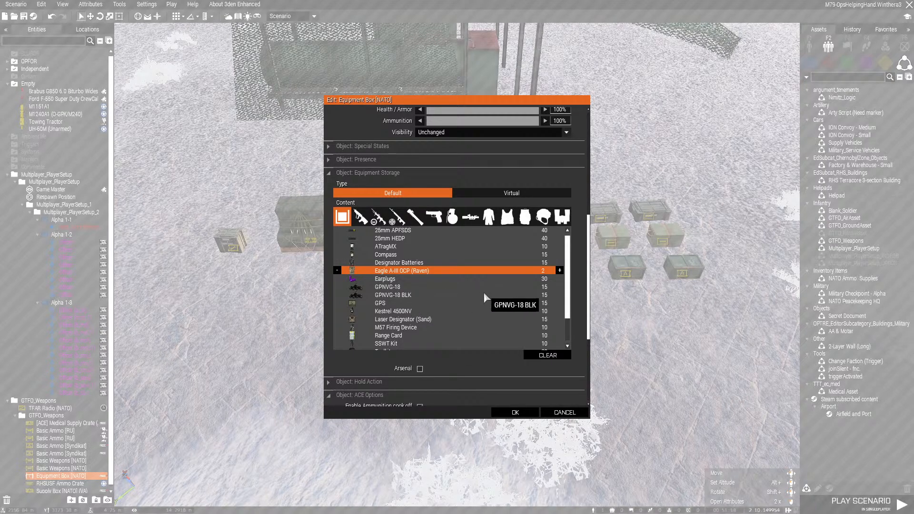
Accept the Equipment Box [NATO] attributes and move the UH-60M (Unarmed) a short distance across the snowy field
click(525, 412)
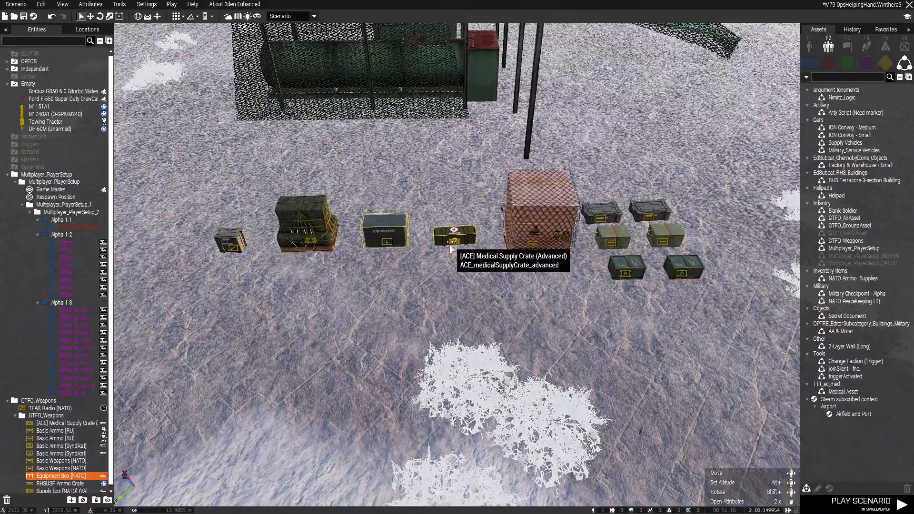
scroll(451, 249, down, 10)
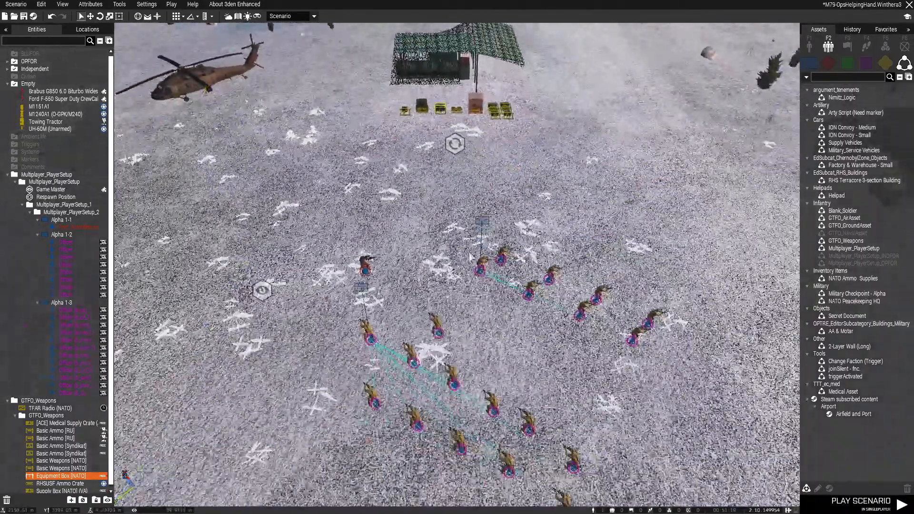
right_drag(471, 257, 508, 310)
click(479, 218)
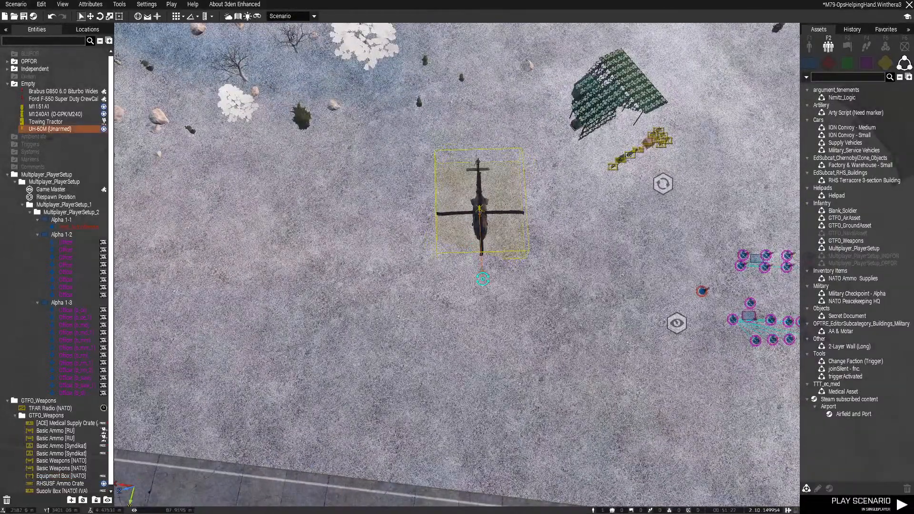
drag(479, 218, 425, 248)
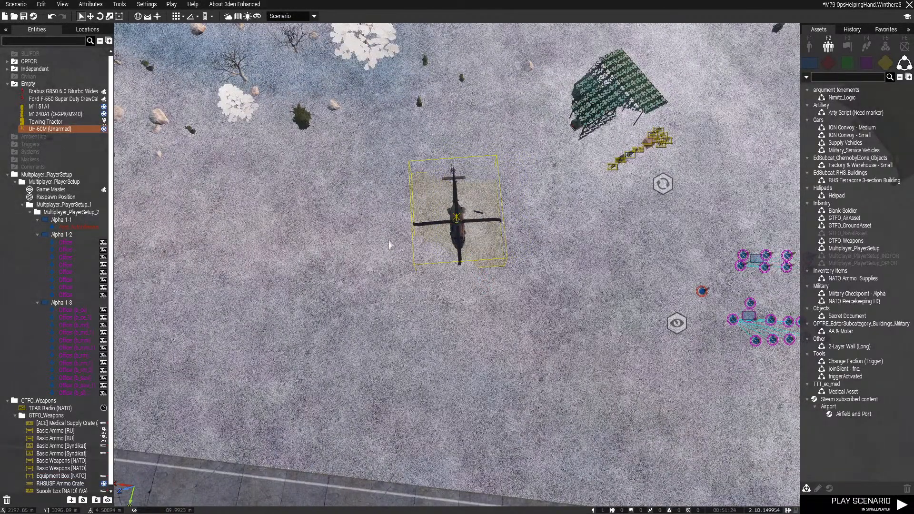
Duplicate the UH-60M (Unarmed), place the copy beside the original helicopter and save the scenario
key(ctrl+c)
key(ctrl+v)
mouse_move(308, 232)
mouse_down()
mouse_move(275, 214)
mouse_move(297, 224)
mouse_up()
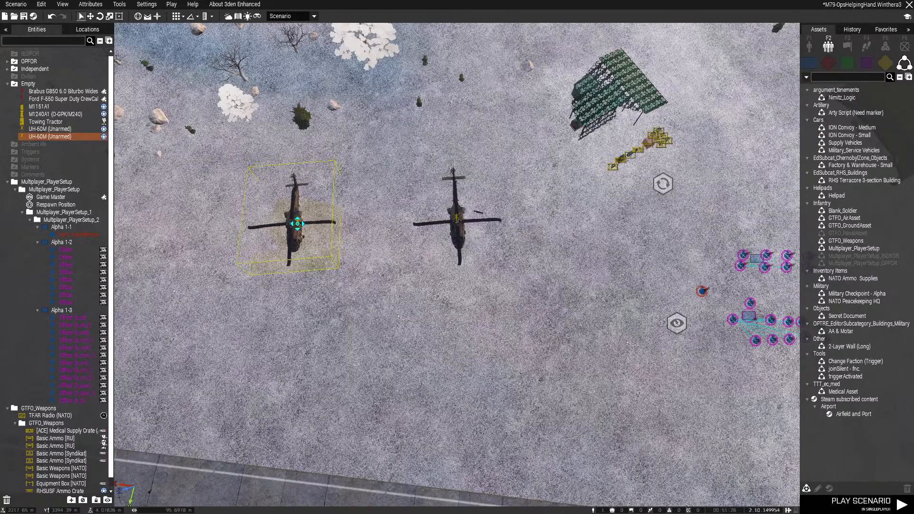
key(ctrl+s)
Select the players, vehicles, supply crates and helicopters together and move the whole setup to the concrete apron by the hangar
click(455, 424)
right_drag(455, 424, 442, 278)
key(z)
key(w)
key(a)
key(q)
key(z)
key(q)
key(s)
key(w)
key(s)
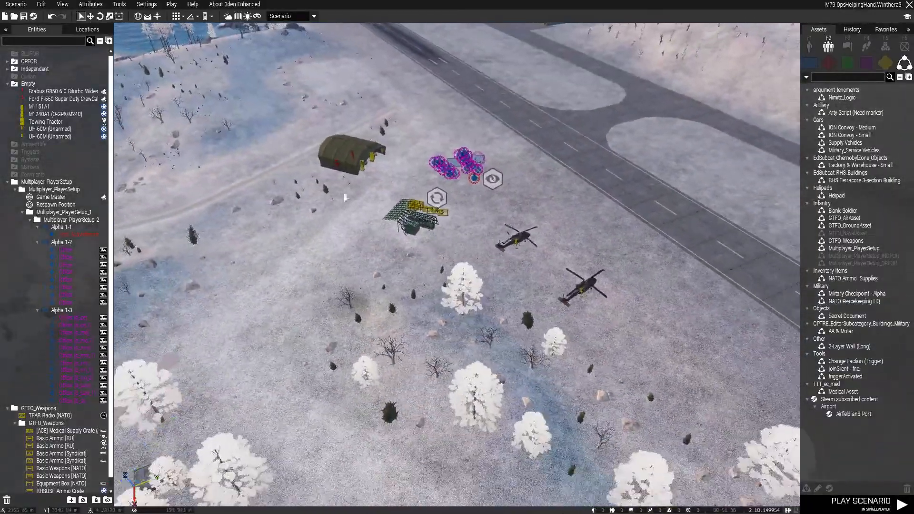
drag(284, 100, 640, 336)
key(w)
drag(477, 186, 525, 208)
key(w)
right_drag(525, 209, 583, 339)
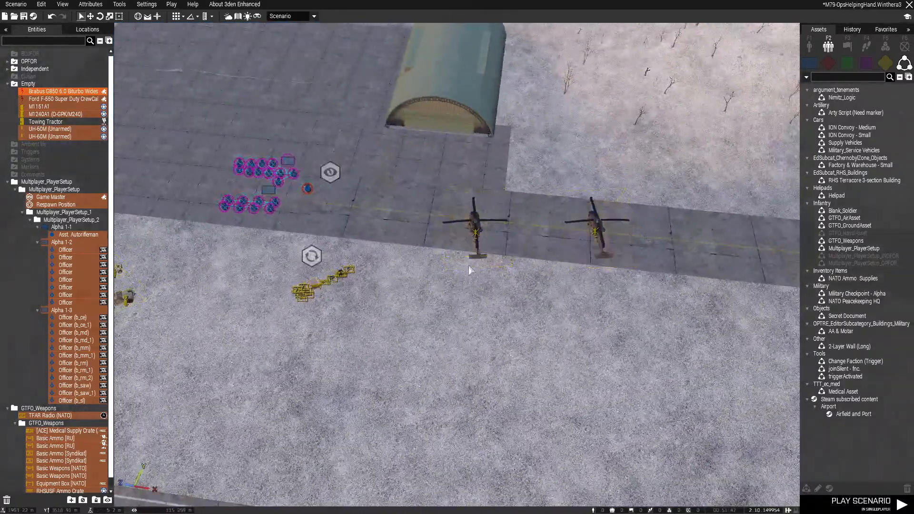
Select both UH-60M helicopters and move them together away from the front of the hangar
drag(467, 265, 644, 164)
drag(475, 231, 265, 170)
key(w)
key(a)
key(s)
Move the Brabus, Ford F-550, M1151A1 and M1240A1 from the snow beside the apron into the hangar
click(275, 251)
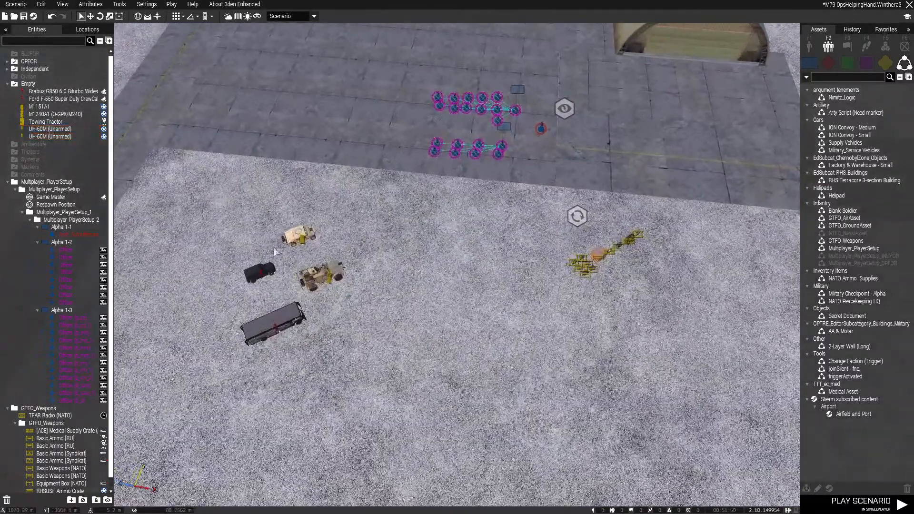
drag(380, 370, 380, 371)
key(w)
key(d)
drag(325, 279, 531, 322)
key(z)
right_drag(533, 326, 548, 254)
drag(550, 245, 485, 187)
key(w)
right_drag(527, 213, 553, 262)
drag(538, 294, 522, 201)
click(549, 293)
key(w)
key(d)
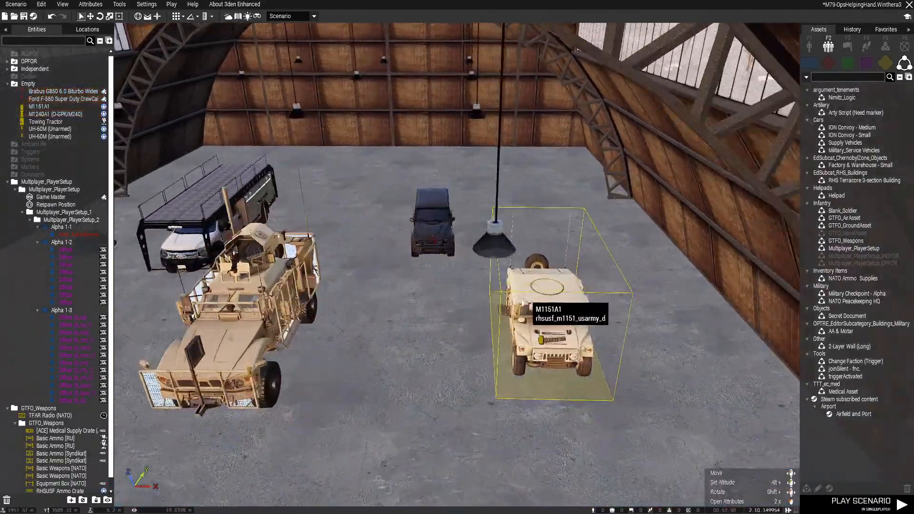
Select the four vehicles inside the hangar together and adjust their placement as a group
key(s)
drag(552, 321, 559, 322)
key(s)
key(w)
right_drag(504, 323, 440, 334)
key(a)
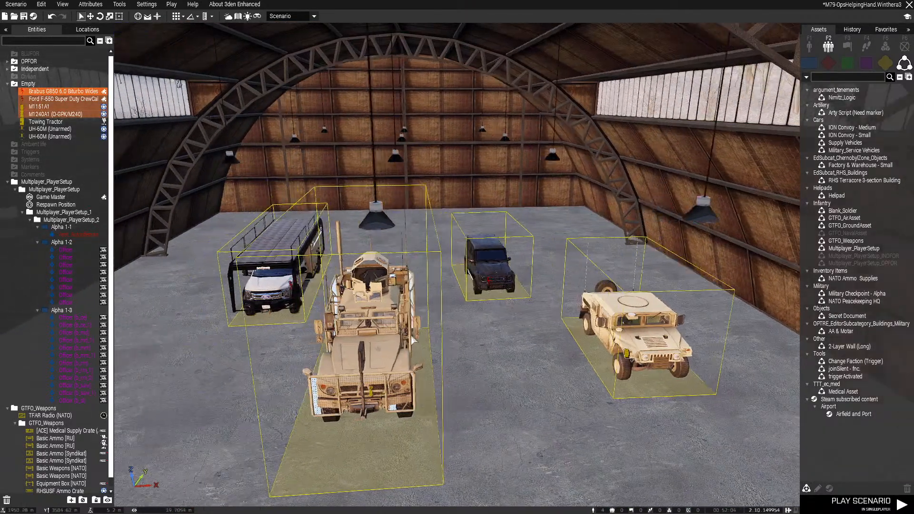
Adjust the position and facing of the Ford F-550 Super Duty beside the hangar's side wall
click(410, 299)
drag(406, 296, 307, 321)
key(a)
right_drag(308, 323, 309, 352)
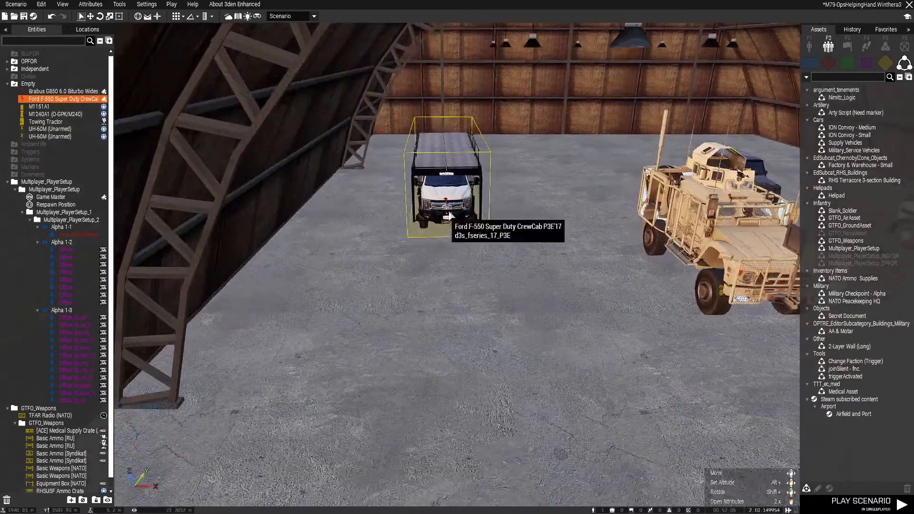
shift+drag(447, 214, 484, 243)
drag(470, 194, 466, 207)
key(d)
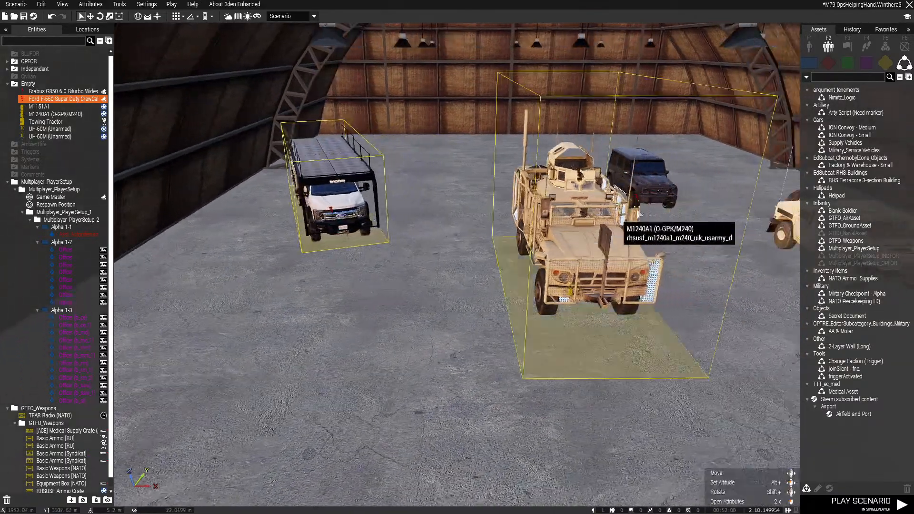
Move the Brabus G850 from behind the M1240A1 to the Ford F-550's side of the hangar
key(s)
drag(643, 198, 390, 257)
key(w)
key(s)
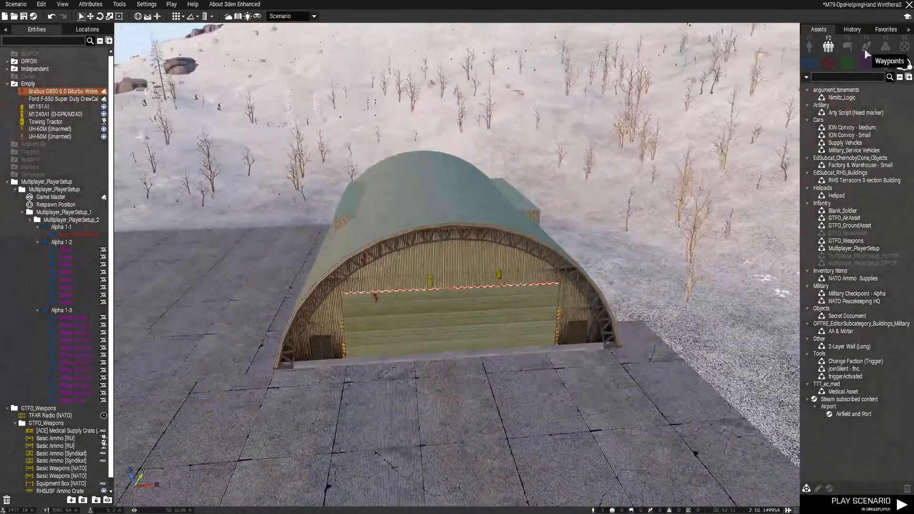
Place an Edit Terrain Object module from the Environment systems on the hangar and accept its attributes
click(865, 47)
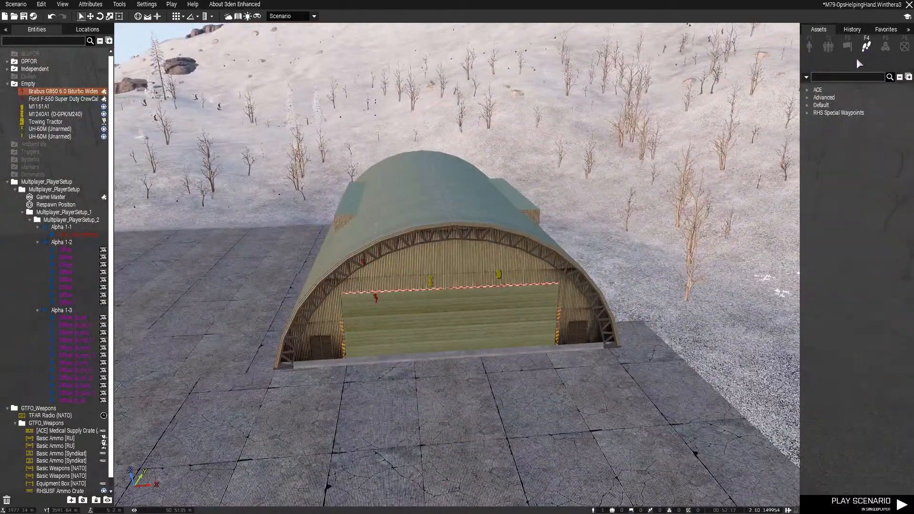
click(883, 47)
click(849, 218)
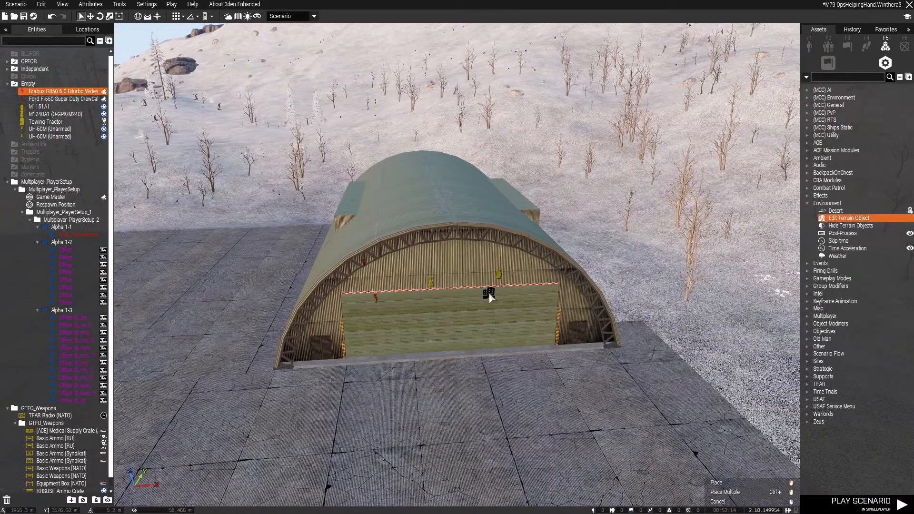
click(509, 332)
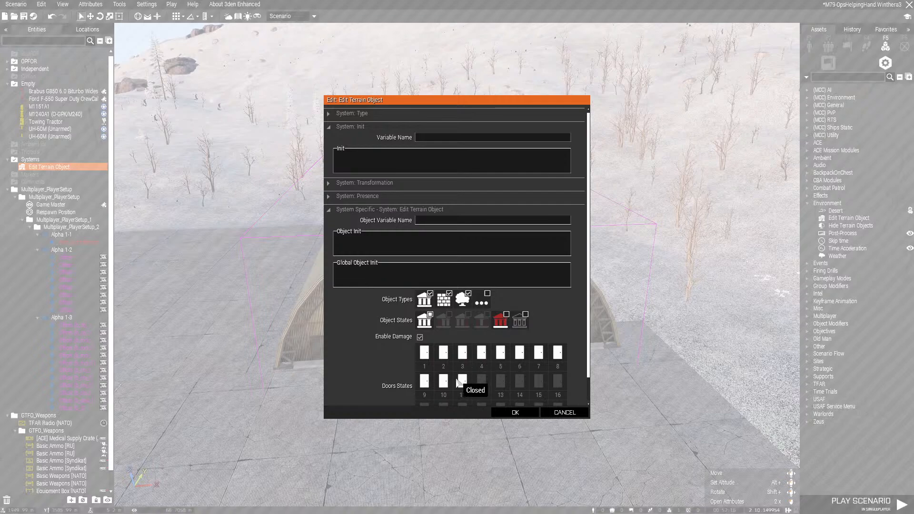
click(515, 412)
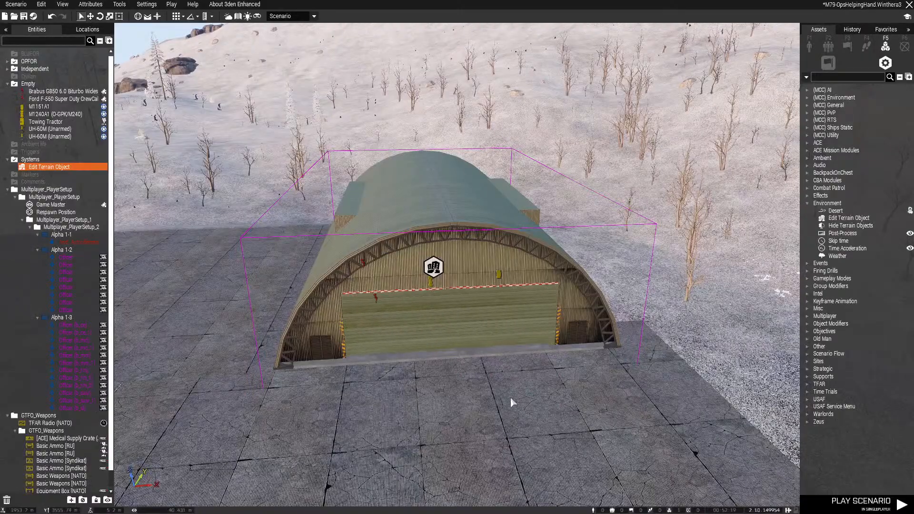
Move the Ford F-550 toward the hangar's rear corner along the side wall and adjust its facing
scroll(511, 396, up, 5)
scroll(490, 398, up, 5)
right_drag(501, 388, 418, 409)
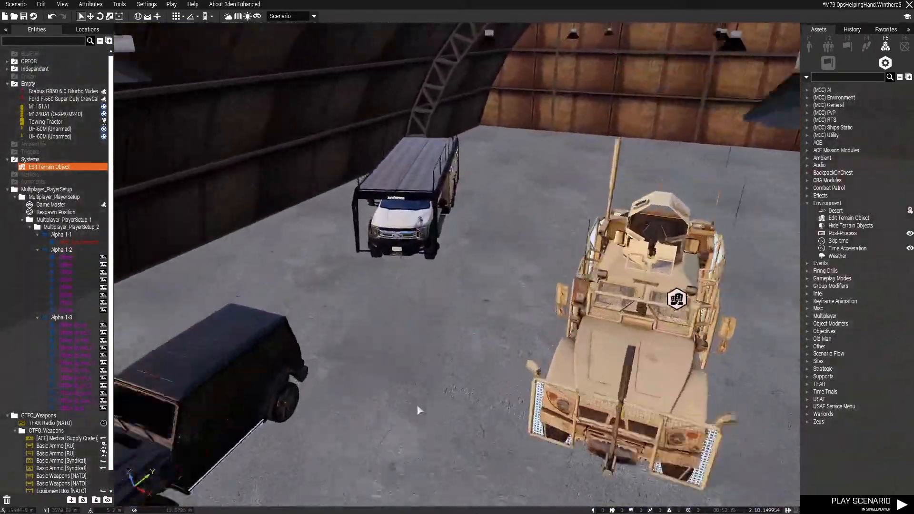
click(579, 273)
drag(580, 273, 559, 156)
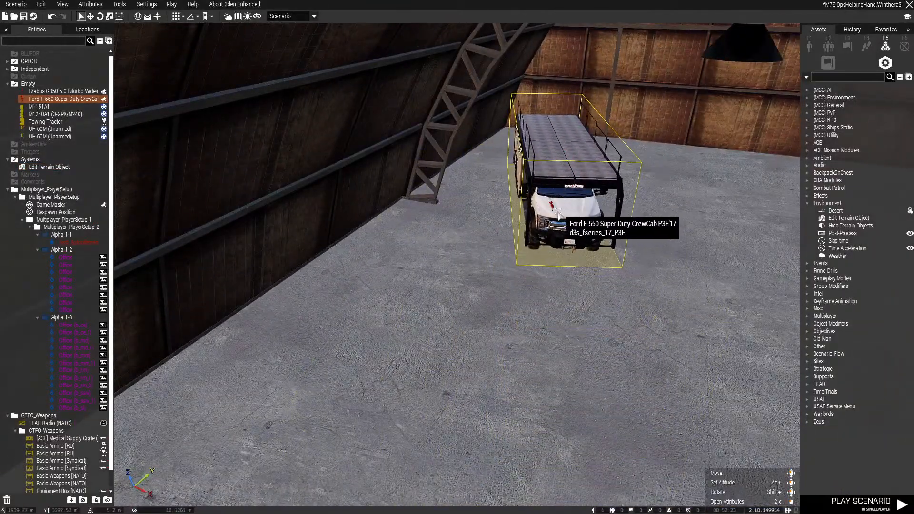
shift+drag(555, 219, 575, 214)
key(s)
key(w)
Park the Brabus G850 in front of the Ford F-550 along the side wall and adjust its facing
drag(337, 418, 449, 384)
drag(435, 273, 456, 236)
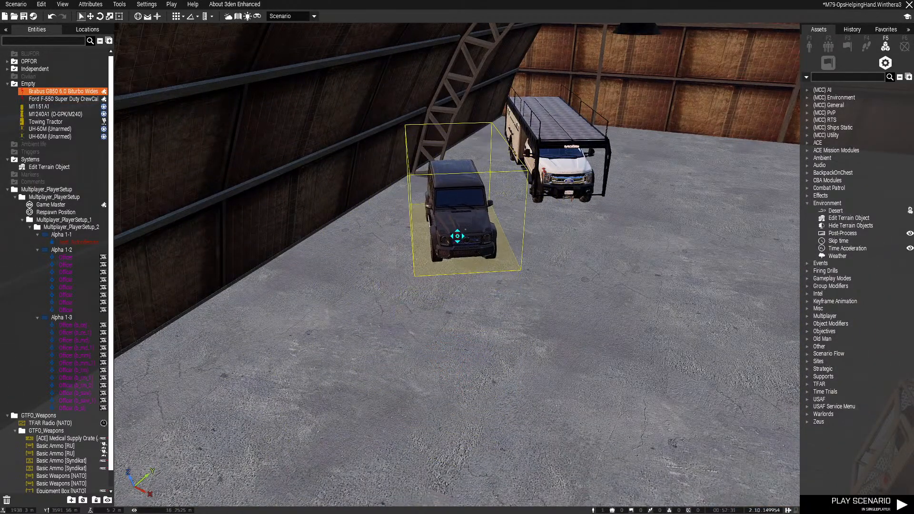
right_drag(458, 237, 622, 304)
Move the M1240A1 (O-GPK/M240) toward the rear of the hangar, across from the Ford F-550
drag(443, 345, 443, 430)
key(w)
drag(487, 335, 470, 262)
key(s)
key(d)
key(w)
drag(596, 347, 485, 344)
key(s)
key(s)
click(485, 359)
right_drag(567, 327, 385, 390)
key(w)
key(w)
key(a)
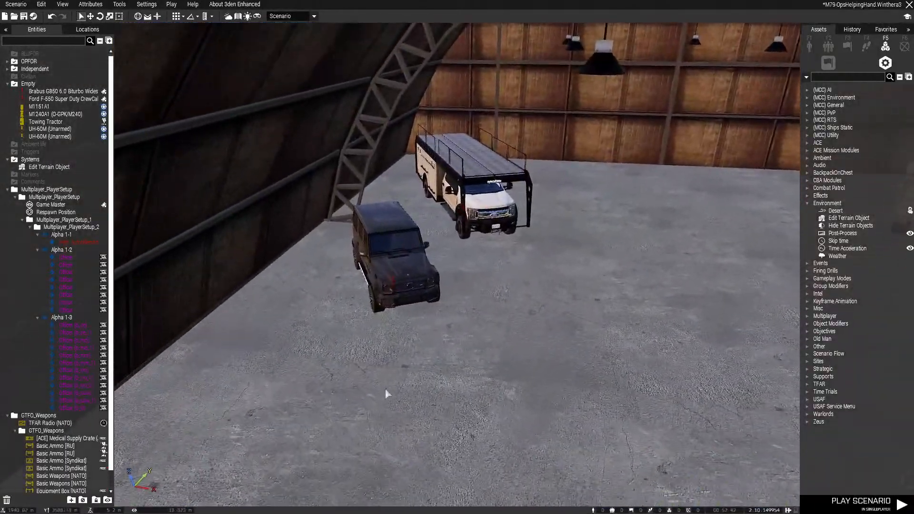
Select the Brabus G850 and Ford F-550 together and shift them slightly forward from the rear wall
drag(355, 392, 525, 183)
drag(487, 207, 497, 230)
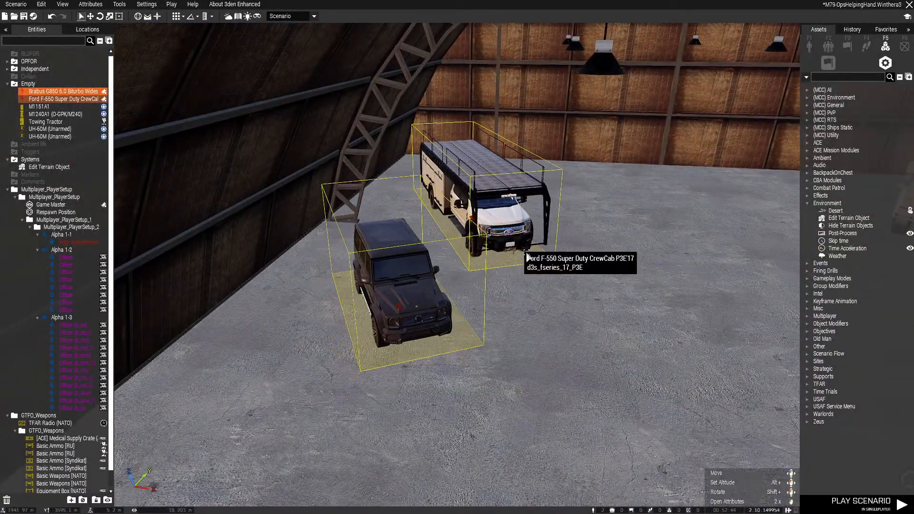
click(566, 267)
Place a Titan Police Pursuit Vehicle'17 from the BLUFOR D3S Cars SUV category on the hangar floor
key(d)
key(w)
right_drag(565, 267, 420, 302)
key(s)
right_drag(531, 290, 477, 306)
key(w)
key(w)
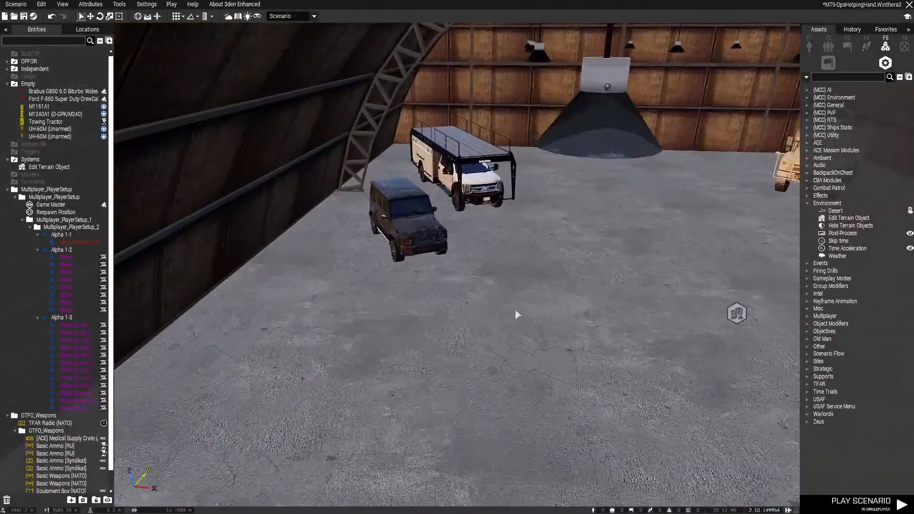
key(s)
click(810, 47)
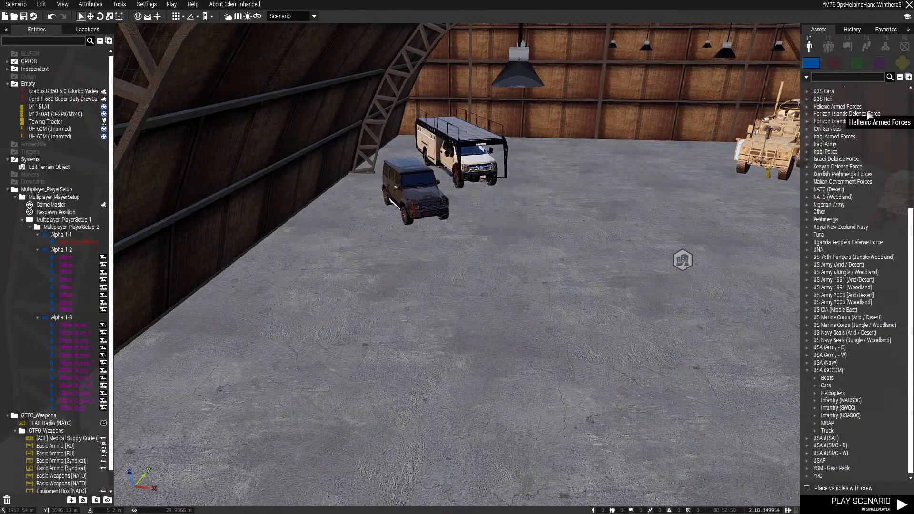
click(879, 62)
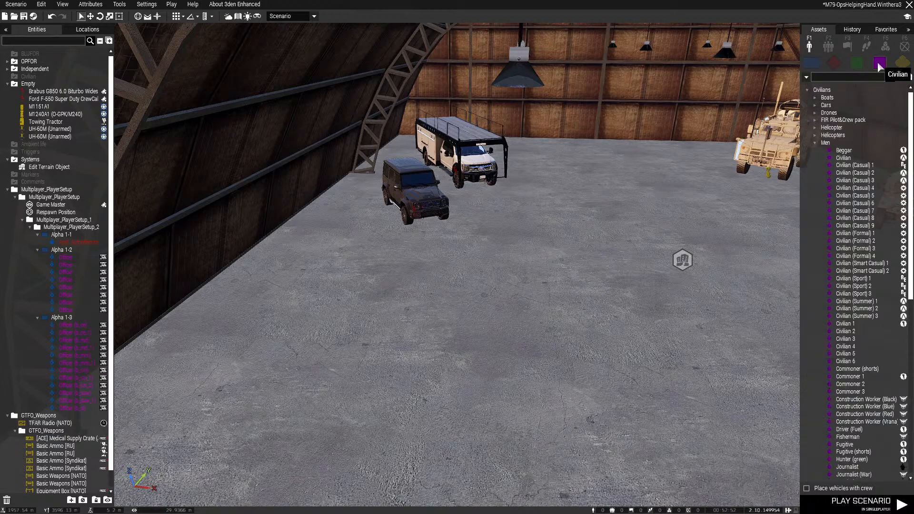
click(814, 65)
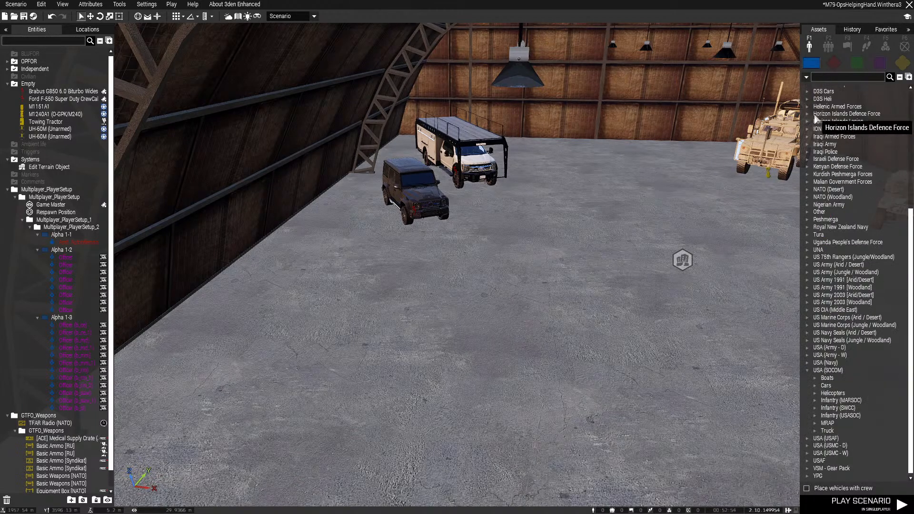
click(807, 91)
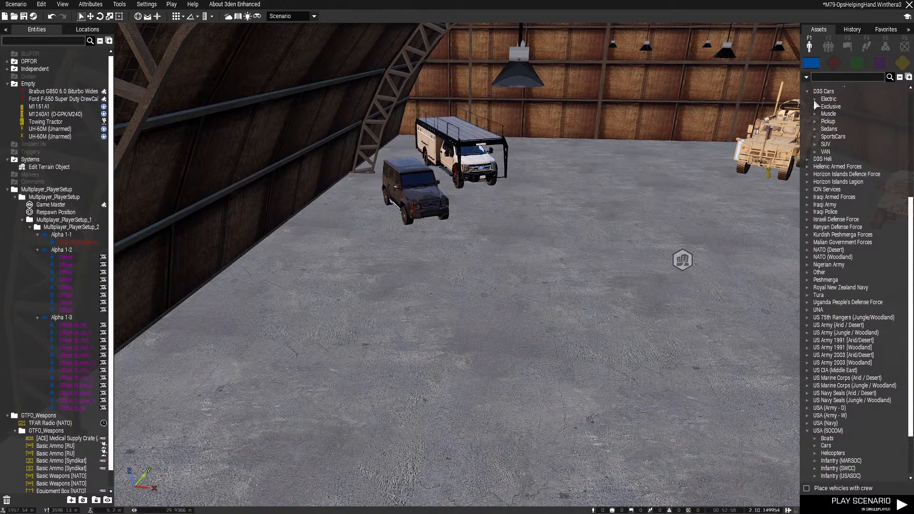
click(814, 144)
scroll(818, 154, down, 5)
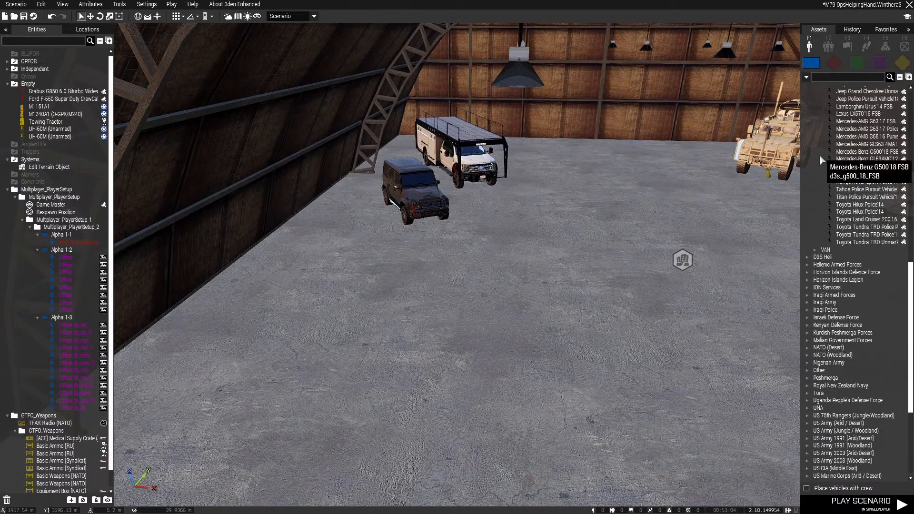
scroll(821, 159, up, 2)
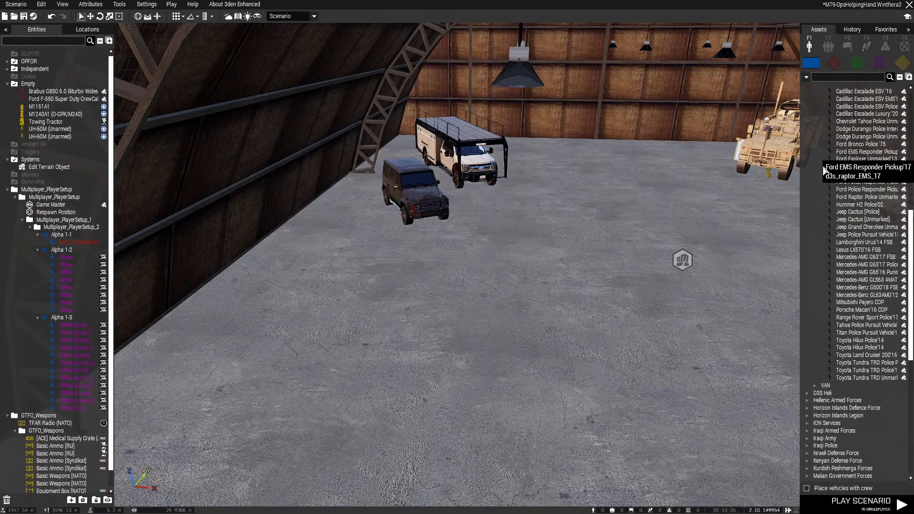
click(866, 332)
click(610, 334)
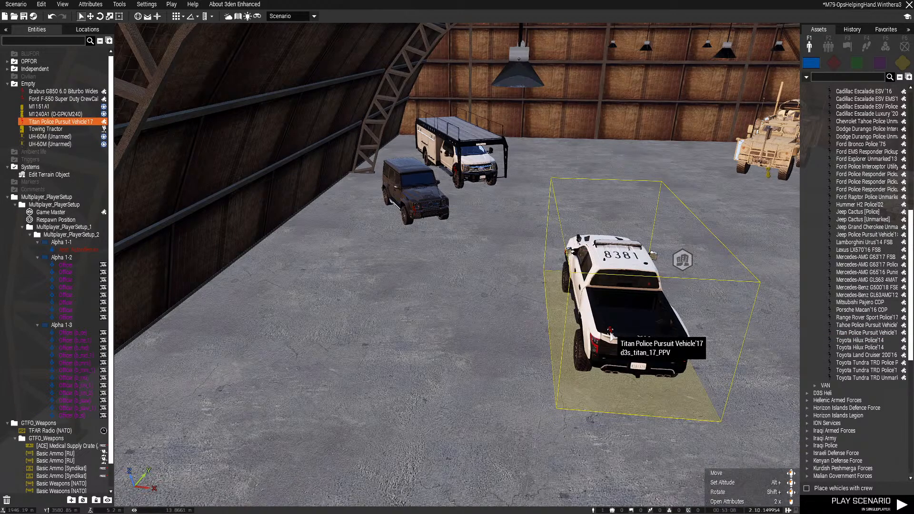
Turn the Titan Police Pursuit Vehicle'17 to face the same way as the Brabus and park it in front
shift+drag(611, 333, 717, 408)
drag(670, 345, 430, 331)
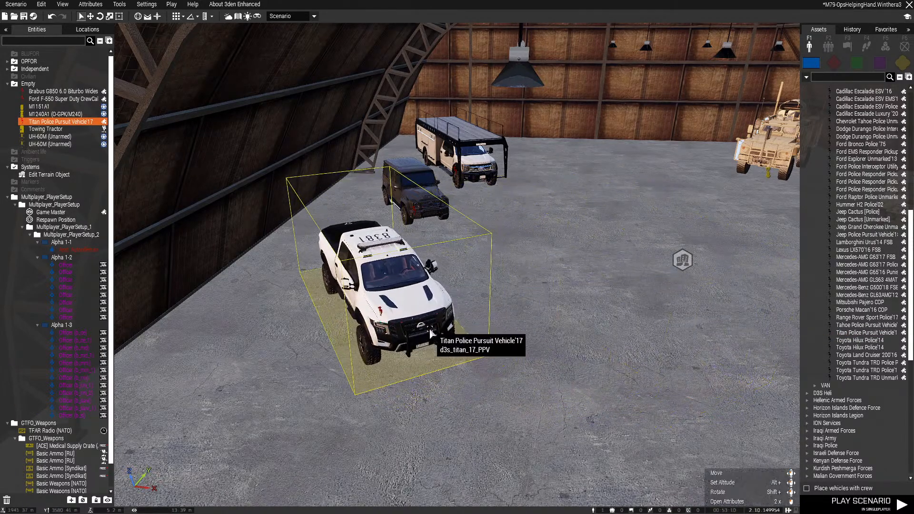
right_drag(429, 328, 429, 252)
shift+drag(430, 252, 418, 402)
Adjust the Brabus G850's position between the Titan police pickup and the Ford F-550
drag(407, 236, 394, 176)
click(424, 259)
right_drag(423, 259, 436, 308)
key(s)
key(a)
key(w)
key(q)
key(w)
mouse_move(437, 308)
mouse_down()
mouse_move(434, 283)
mouse_move(428, 296)
mouse_up()
key(s)
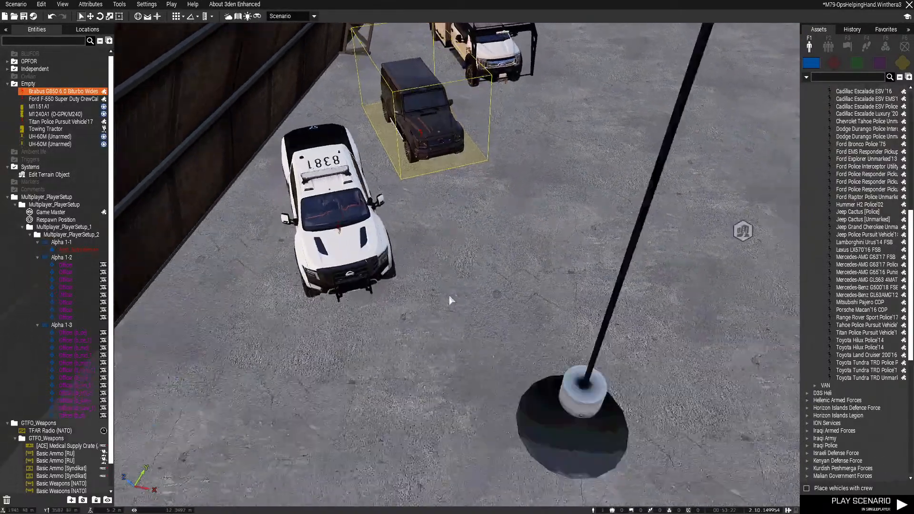
key(a)
Fine-tune the placement and facing of the Titan police pickup and the Brabus along the hangar's side wall
drag(473, 240, 533, 282)
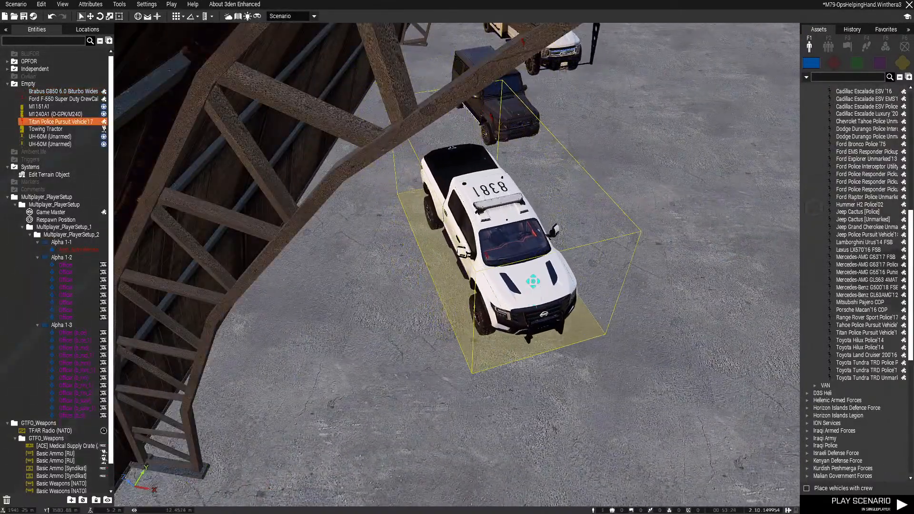
drag(524, 110, 551, 127)
mouse_move(527, 291)
mouse_down()
mouse_move(511, 287)
mouse_move(520, 298)
mouse_up()
key(s)
right_drag(536, 320, 608, 301)
Place a Dodge Charger SRT Unmarked'15 from the D3S Cars Muscle category on the hangar floor in front of the Titan police pickup
key(w)
key(q)
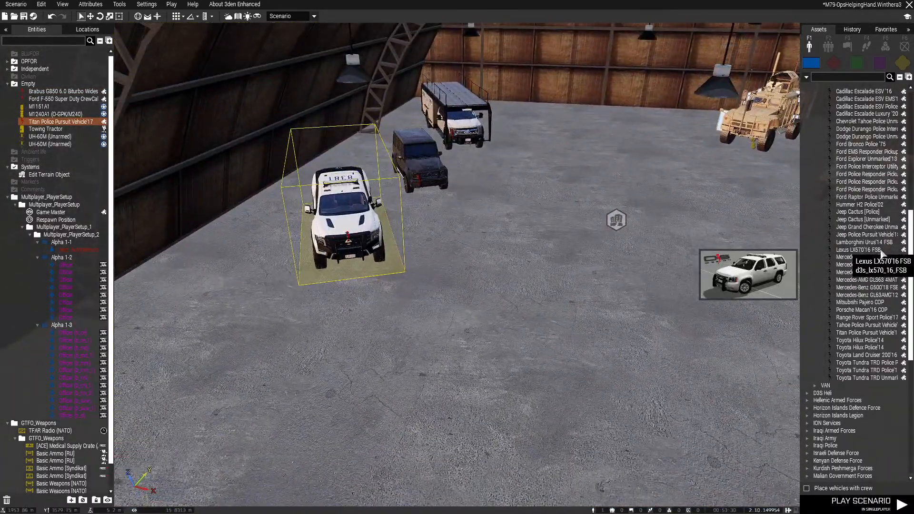
scroll(876, 229, up, 6)
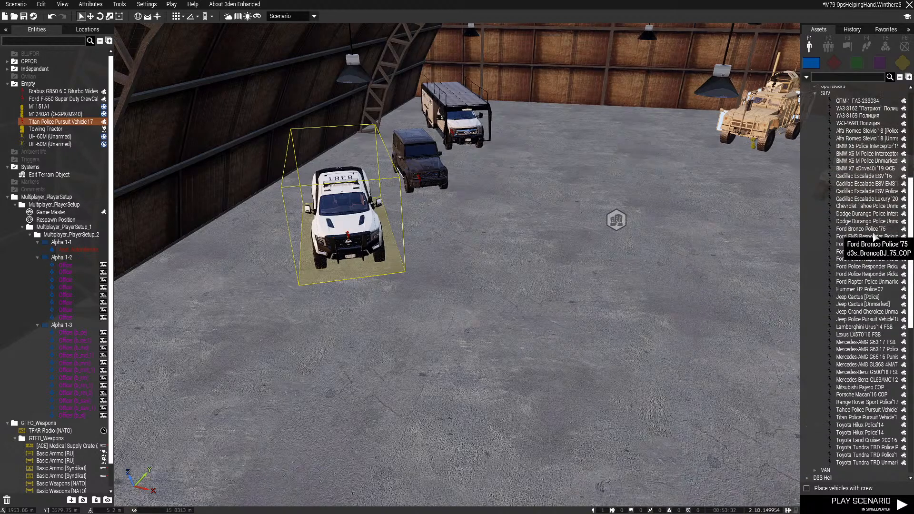
scroll(845, 169, up, 2)
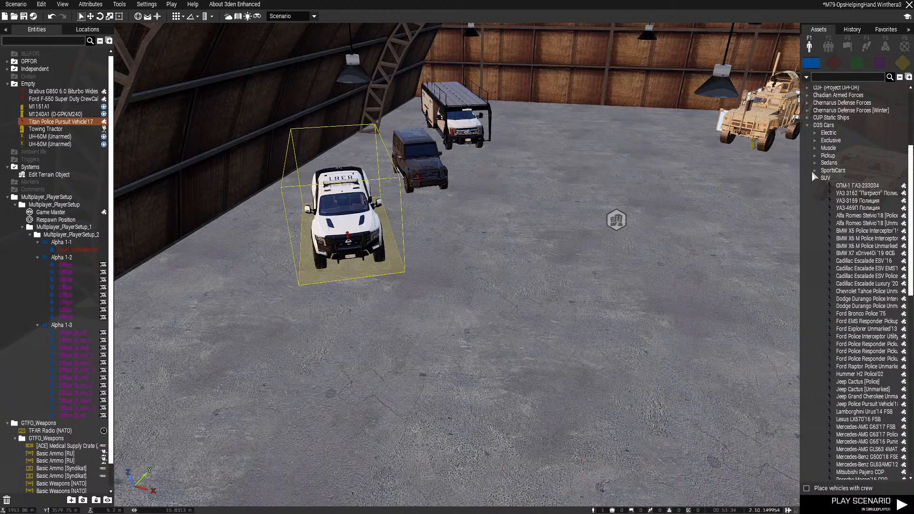
click(815, 148)
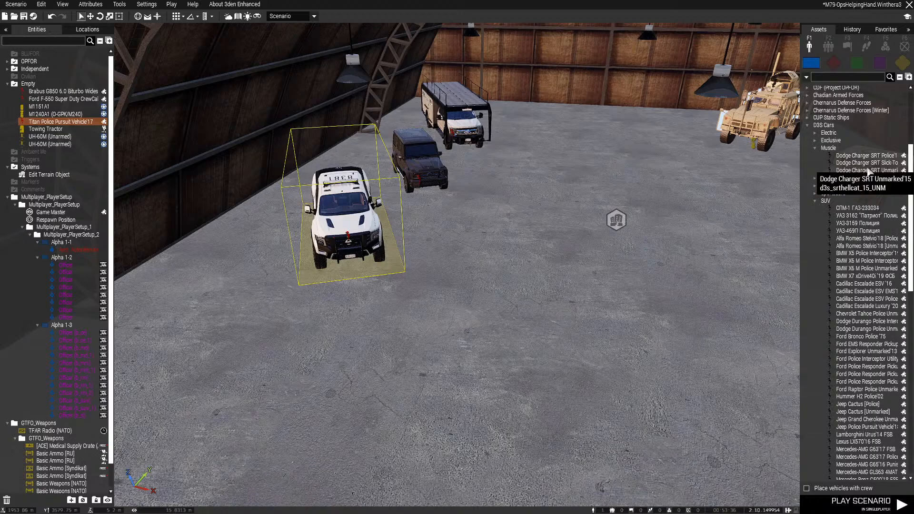
click(867, 171)
click(576, 320)
Turn the Dodge Charger to match the parked row, line it up ahead of the Titan police pickup, and save the scenario
mouse_move(577, 321)
right_down()
mouse_move(504, 355)
mouse_move(457, 352)
right_up()
key(d)
key(a)
mouse_move(663, 323)
mouse_down()
mouse_move(465, 286)
mouse_move(476, 307)
mouse_move(455, 408)
mouse_move(416, 430)
mouse_up()
key(a)
right_drag(416, 431, 540, 292)
mouse_move(540, 292)
mouse_down()
mouse_move(412, 312)
mouse_move(423, 301)
mouse_up()
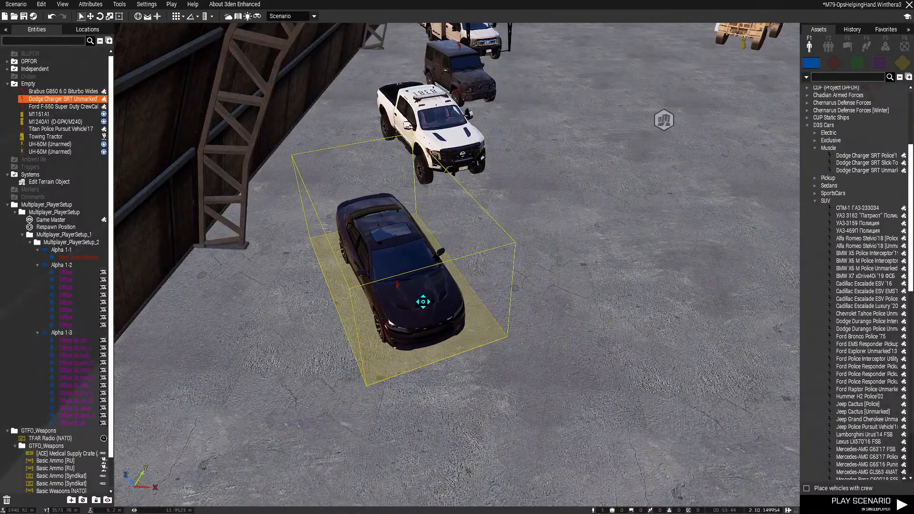
click(546, 336)
key(ctrl+s)
Inspect the parked vehicles and the free floor space from the hangar entrance and inside
right_drag(545, 335, 571, 296)
key(z)
key(w)
key(d)
key(w)
key(s)
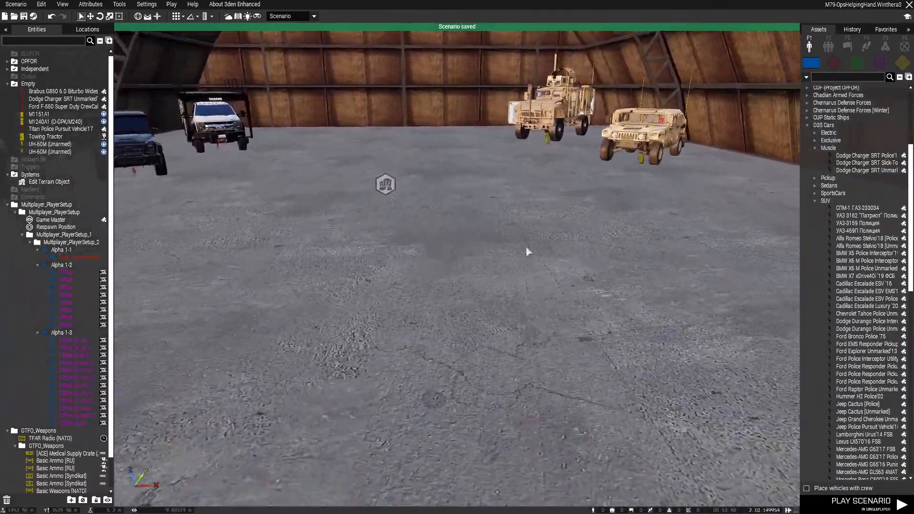
key(a)
key(s)
key(a)
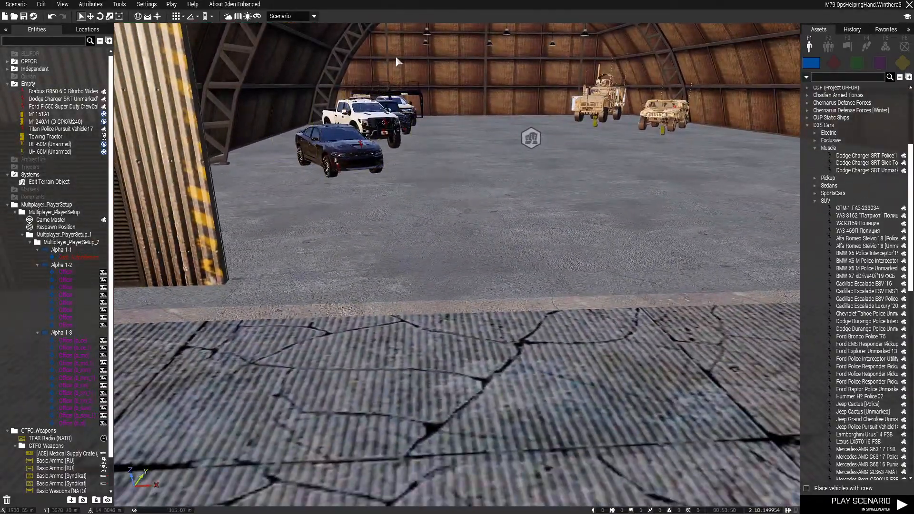
key(d)
key(w)
key(s)
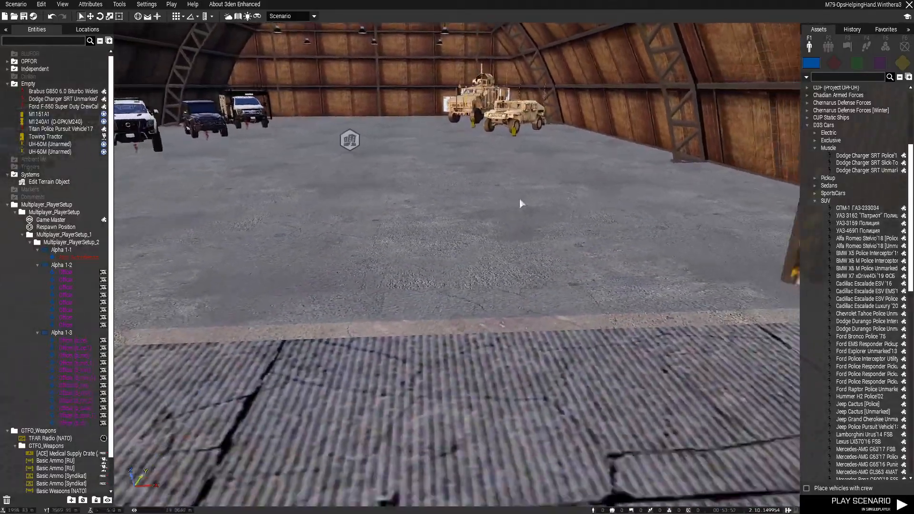
key(s)
right_drag(519, 198, 526, 219)
key(w)
key(w)
key(w)
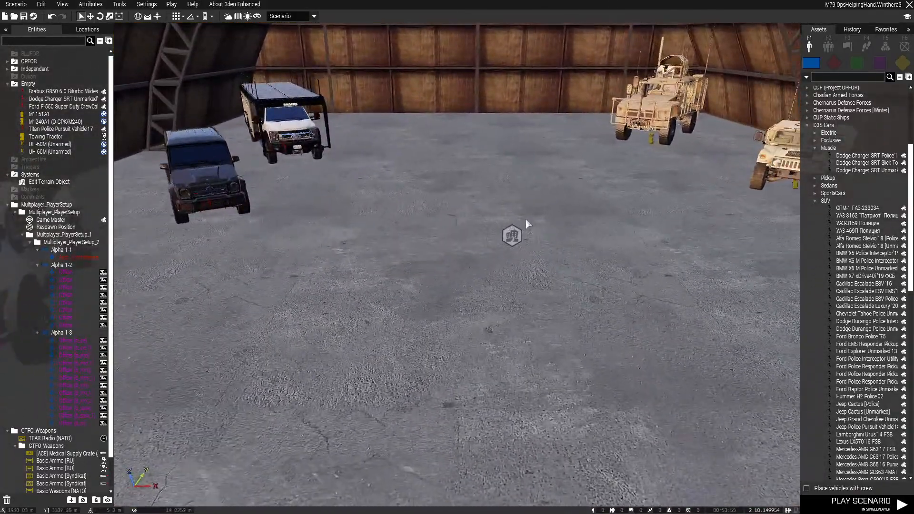
Place a Kia Stinger GTS Unmarked'20 from the D3S Cars Sedans category in front of the Dodge Charger
click(818, 200)
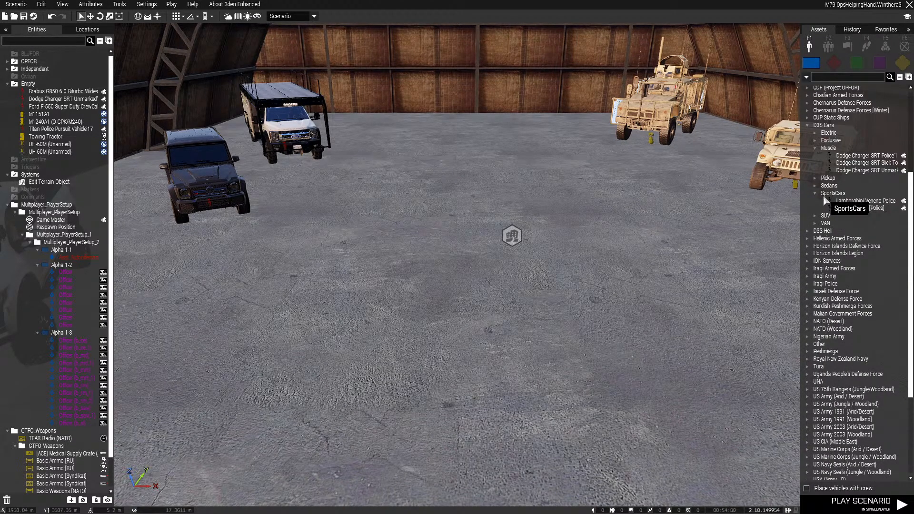
click(813, 186)
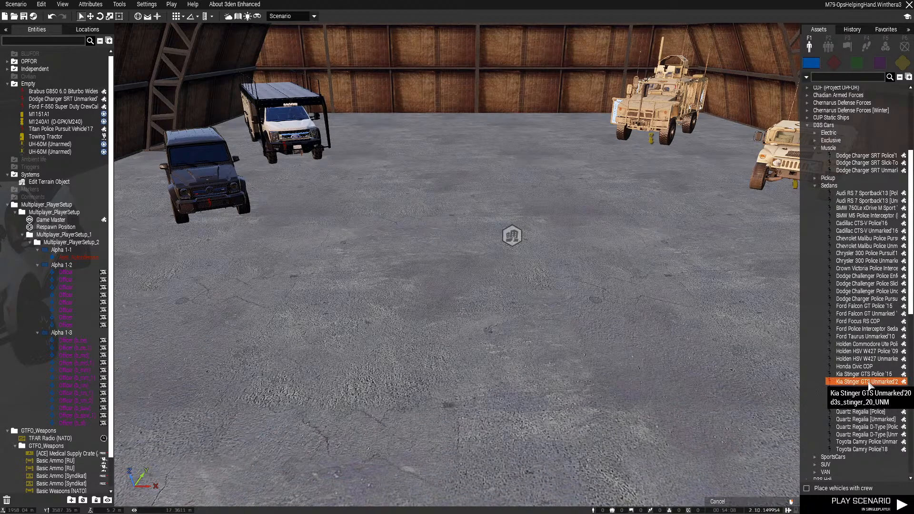
key(s)
right_drag(512, 416, 534, 412)
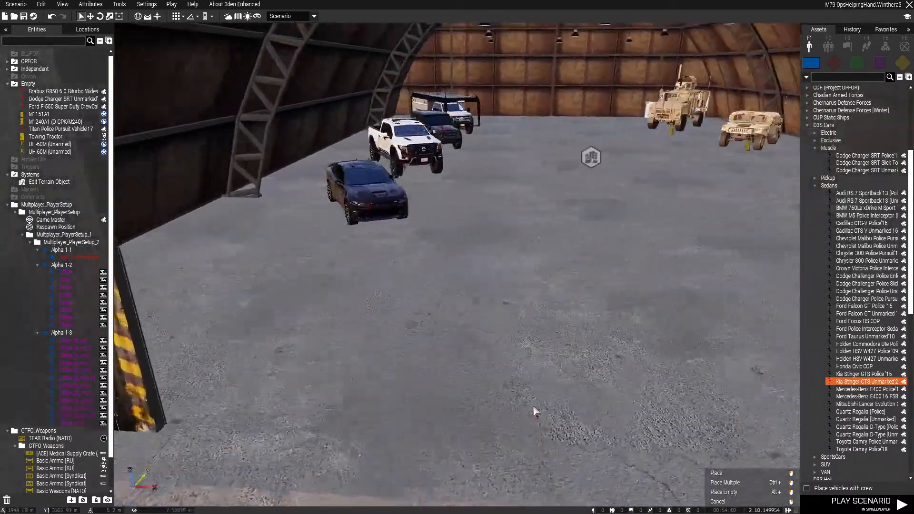
key(w)
click(403, 376)
Turn the Kia Stinger to face the same way as the Dodge Charger and park it at the front of the row
shift+drag(407, 388, 457, 472)
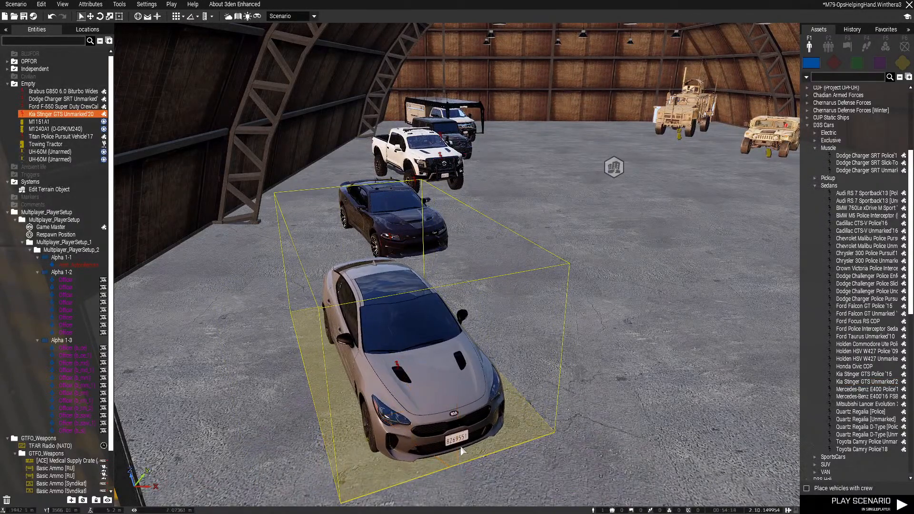
key(s)
right_drag(460, 447, 390, 464)
shift+drag(483, 333, 491, 362)
drag(484, 305, 430, 241)
key(a)
right_drag(458, 253, 548, 305)
key(d)
key(w)
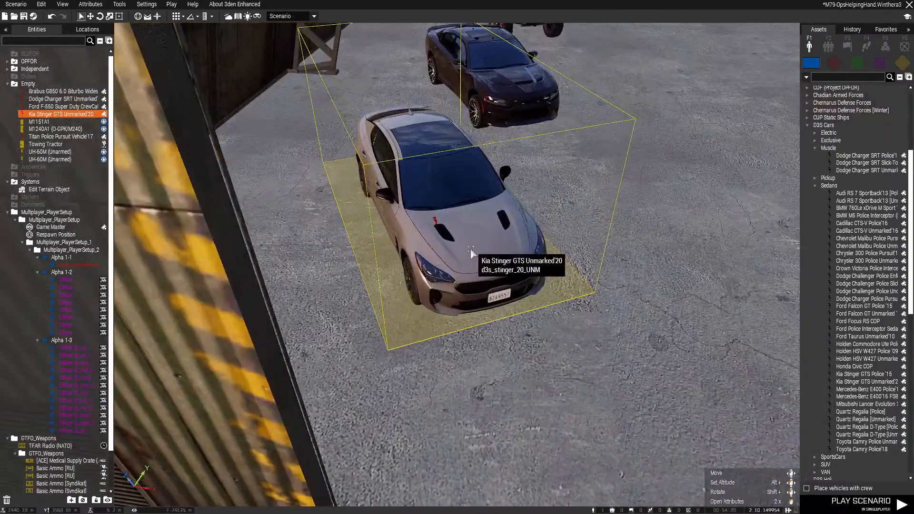
drag(470, 250, 467, 249)
right_drag(504, 258, 486, 149)
Select the five civilian and police vehicles together and adjust the row's placement along the hangar's side wall
key(d)
key(w)
key(d)
key(s)
drag(371, 297, 370, 297)
key(w)
mouse_move(370, 297)
right_down()
mouse_move(581, 274)
mouse_move(424, 326)
mouse_move(406, 219)
mouse_move(569, 259)
mouse_move(261, 280)
mouse_move(667, 280)
mouse_move(635, 264)
mouse_move(579, 186)
right_up()
key(d)
key(s)
key(w)
key(s)
drag(517, 157, 465, 161)
key(d)
key(z)
right_drag(567, 208, 581, 187)
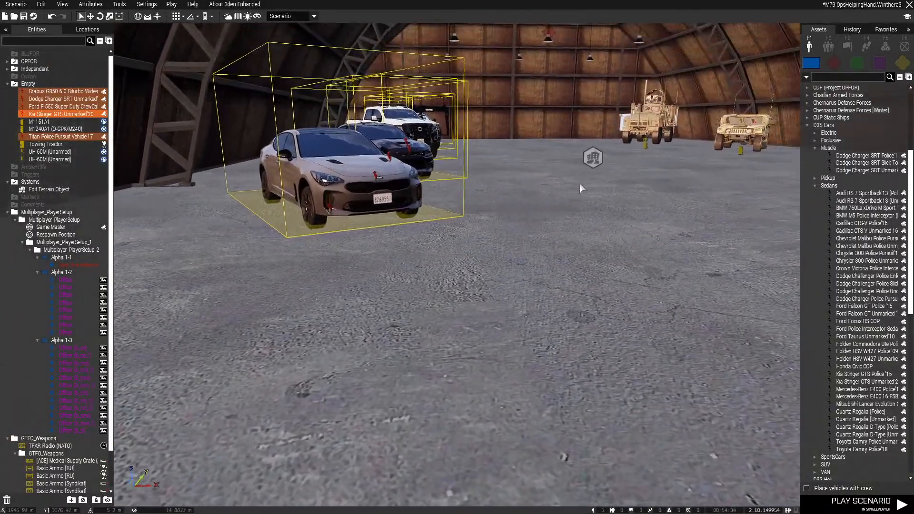
key(w)
click(505, 236)
Check the military vehicles' side of the hangar and browse the USA (SOCOM) trucks and USA (Army - D) cars for additions
key(q)
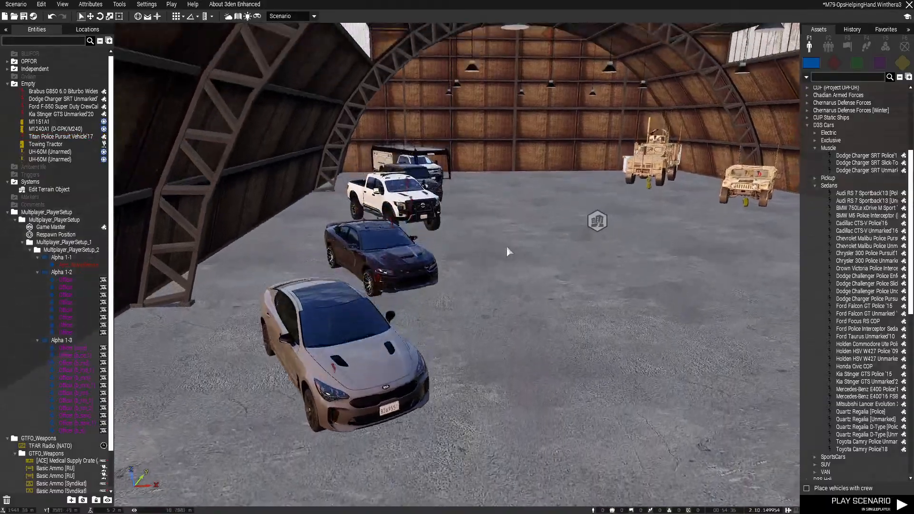
key(w)
key(d)
right_drag(510, 250, 623, 231)
key(d)
key(a)
key(s)
key(w)
key(d)
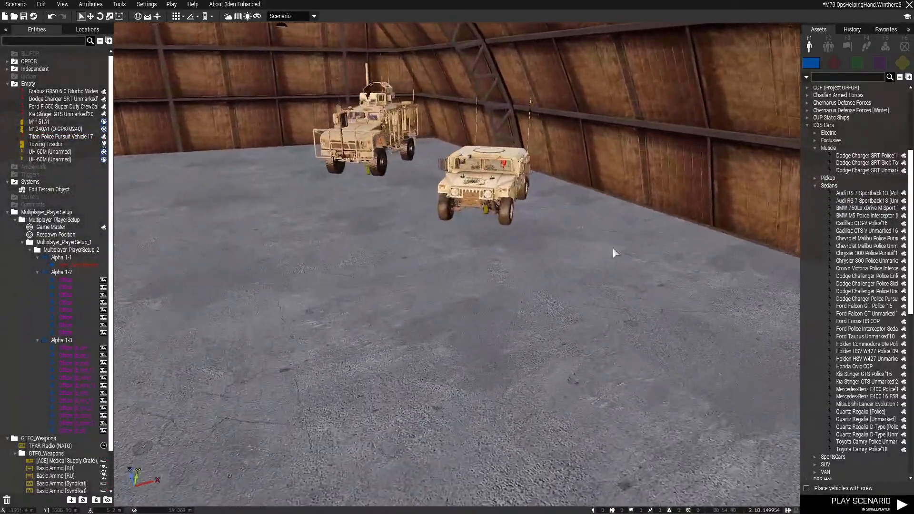
click(807, 125)
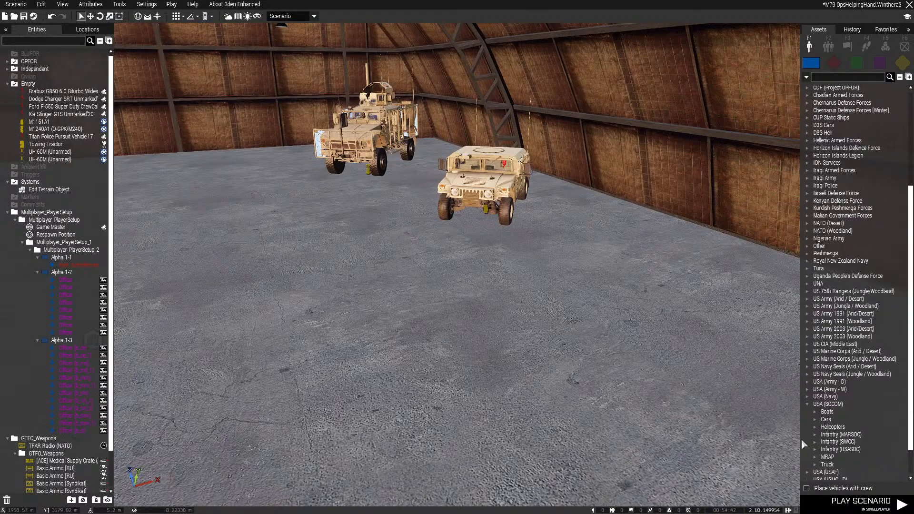
scroll(819, 417, down, 3)
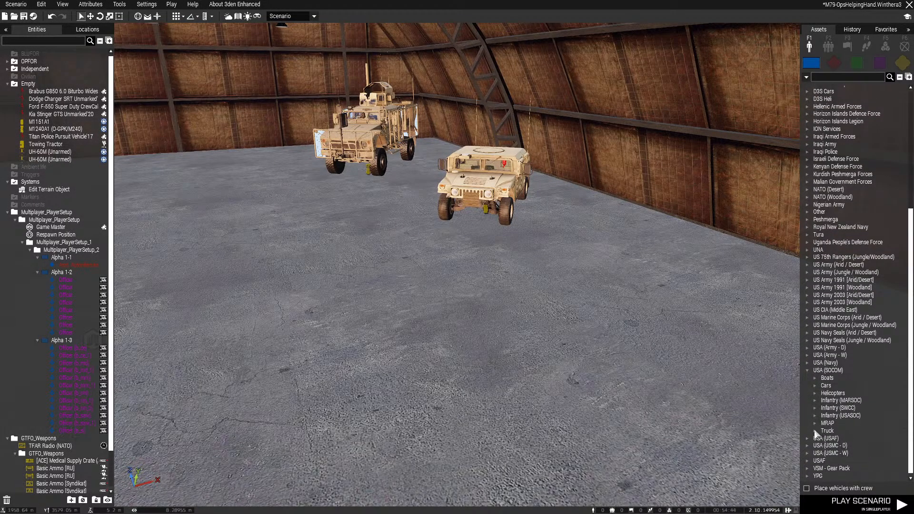
click(815, 430)
mouse_move(855, 433)
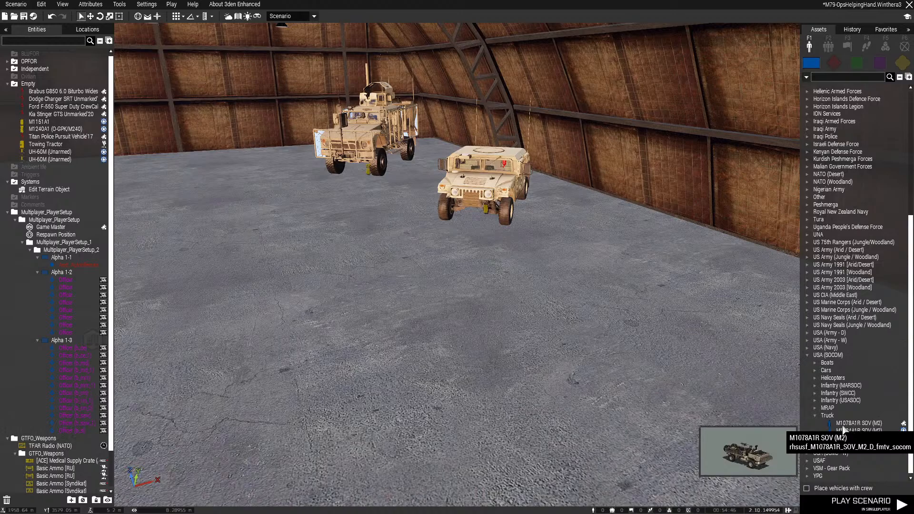
click(809, 356)
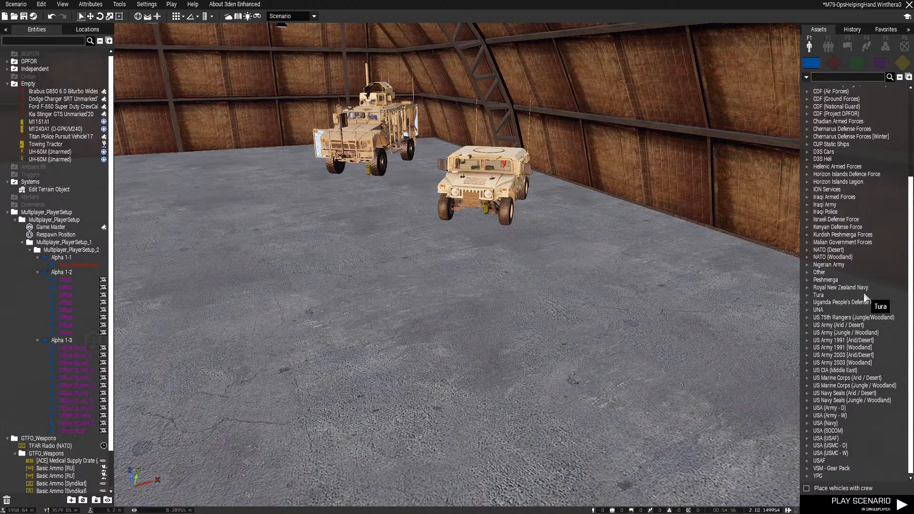
scroll(865, 296, up, 5)
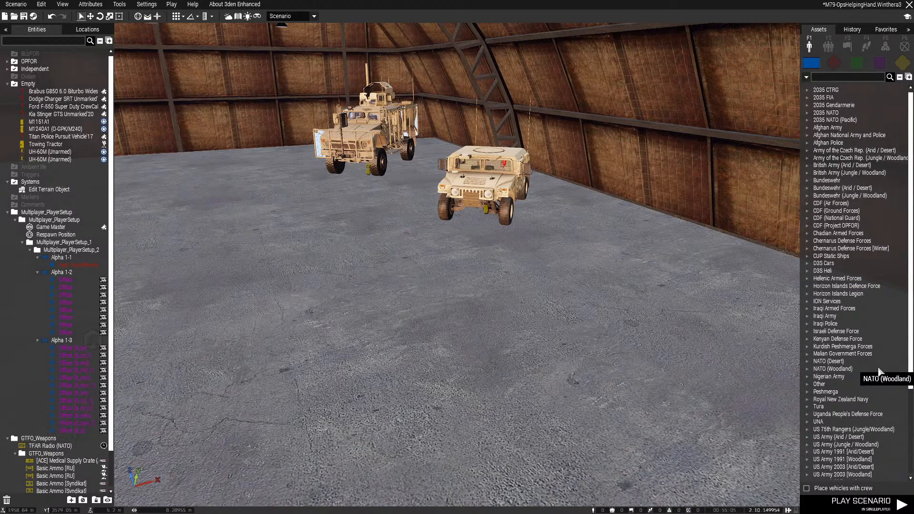
scroll(875, 368, down, 5)
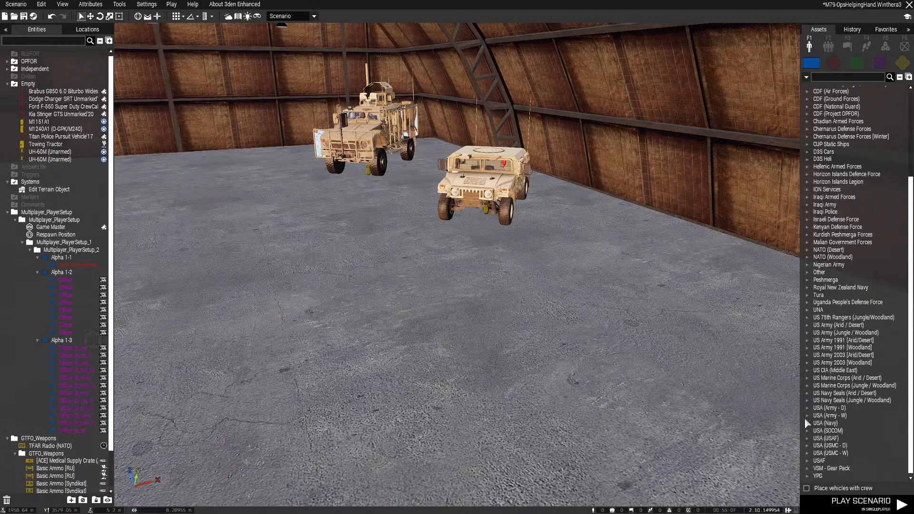
scroll(816, 419, down, 4)
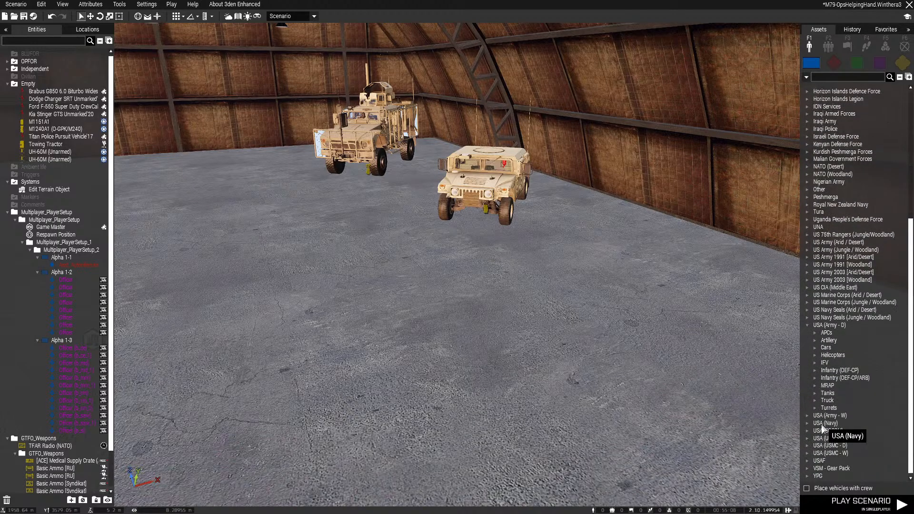
click(815, 363)
click(816, 348)
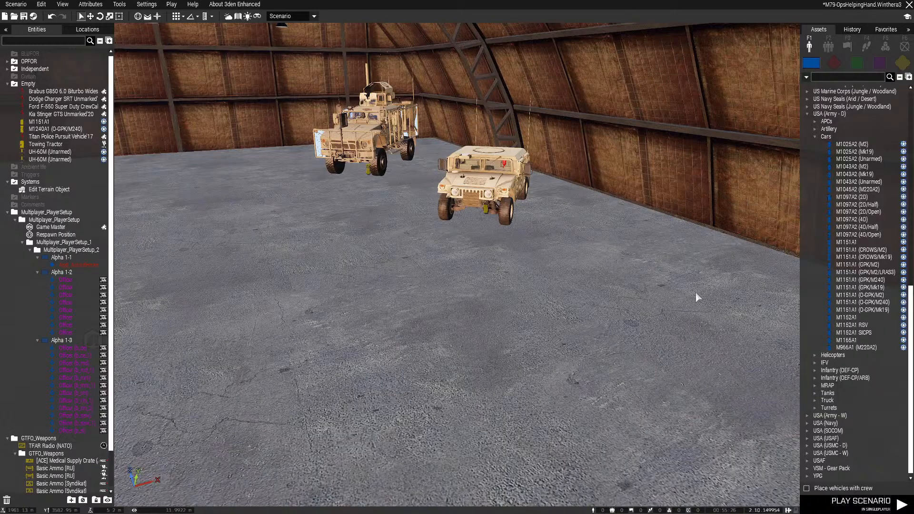
Save the scenario and collapse the USA (Army - D) asset category
key(ctrl+s)
click(807, 114)
right_drag(725, 233, 560, 270)
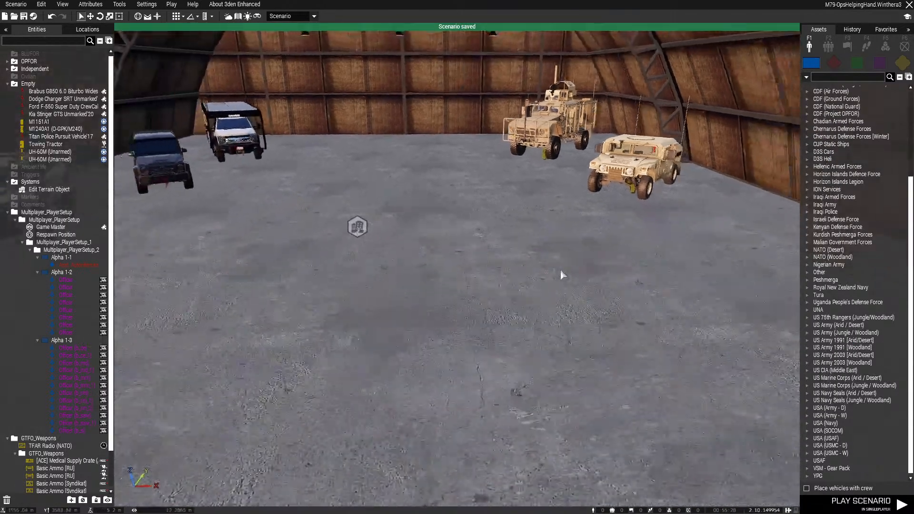
Review the spacing and alignment of the parked vehicles from outside the hangar and along the row
key(s)
key(a)
key(q)
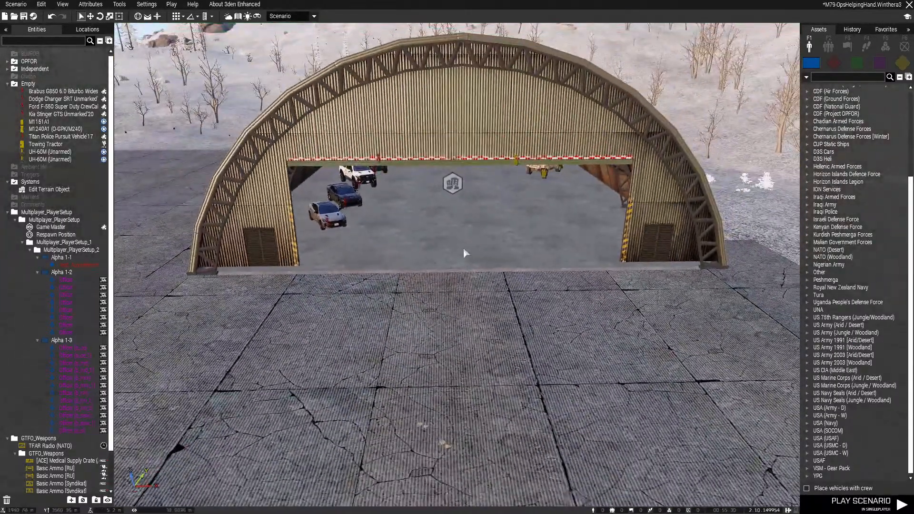
key(w)
key(z)
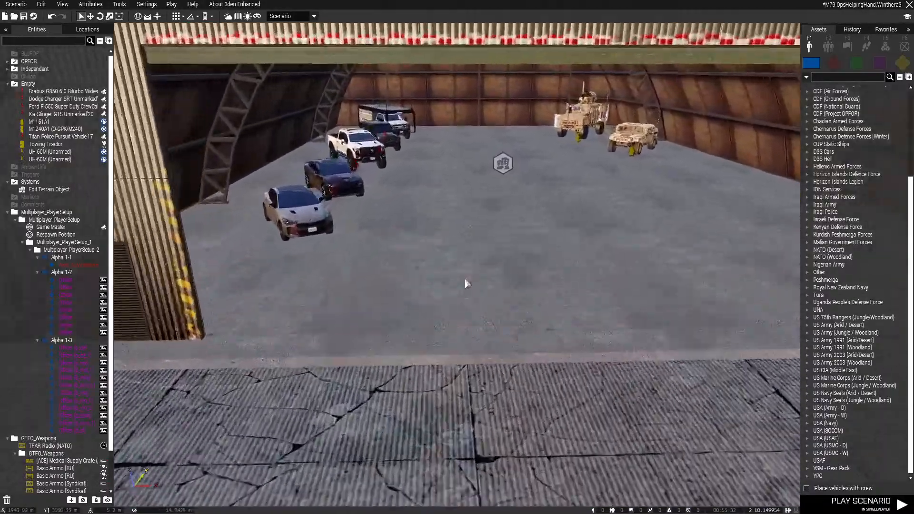
key(w)
key(z)
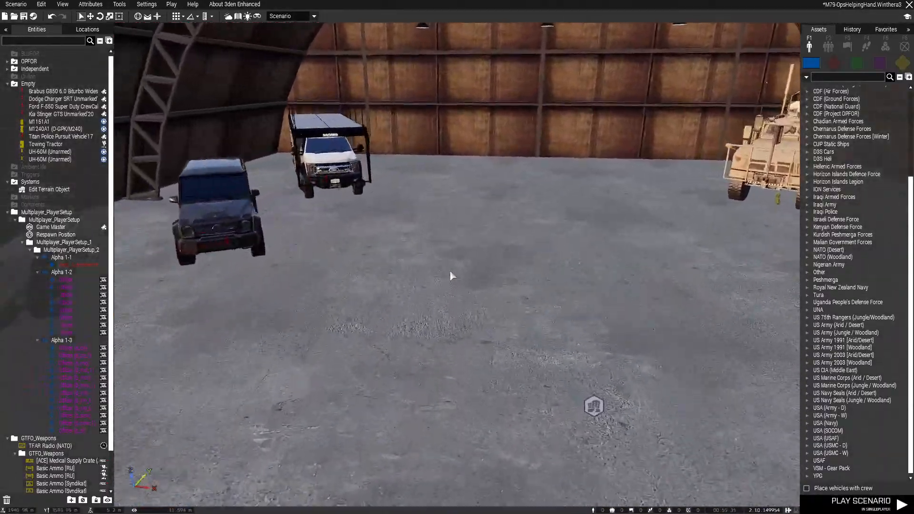
right_drag(451, 276, 412, 278)
key(s)
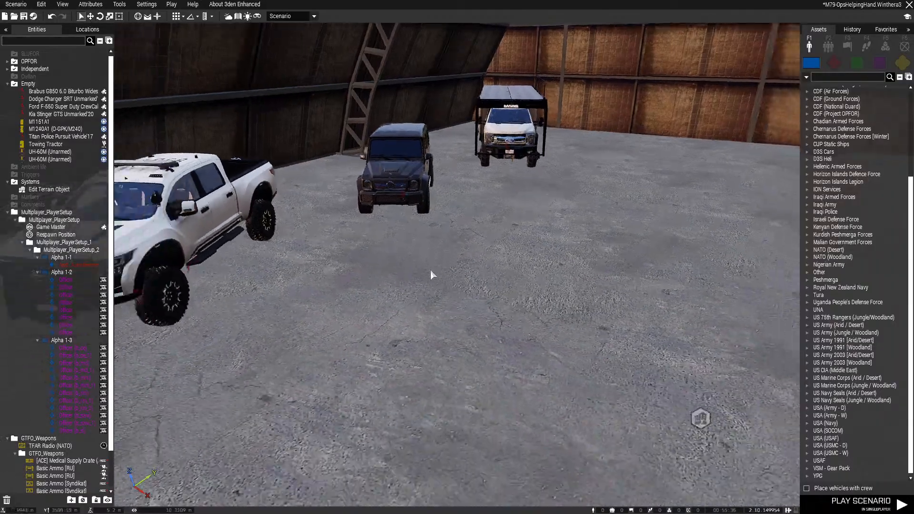
key(s)
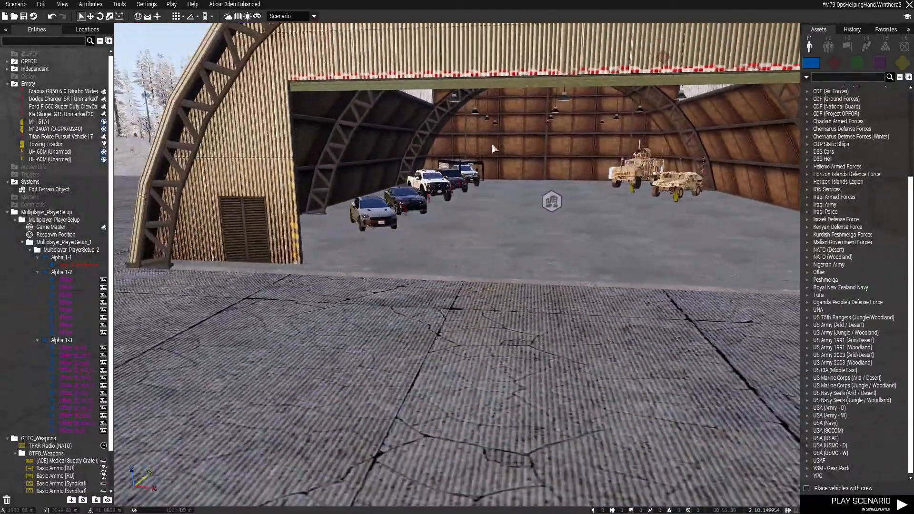
key(a)
right_drag(418, 200, 431, 198)
key(w)
key(w)
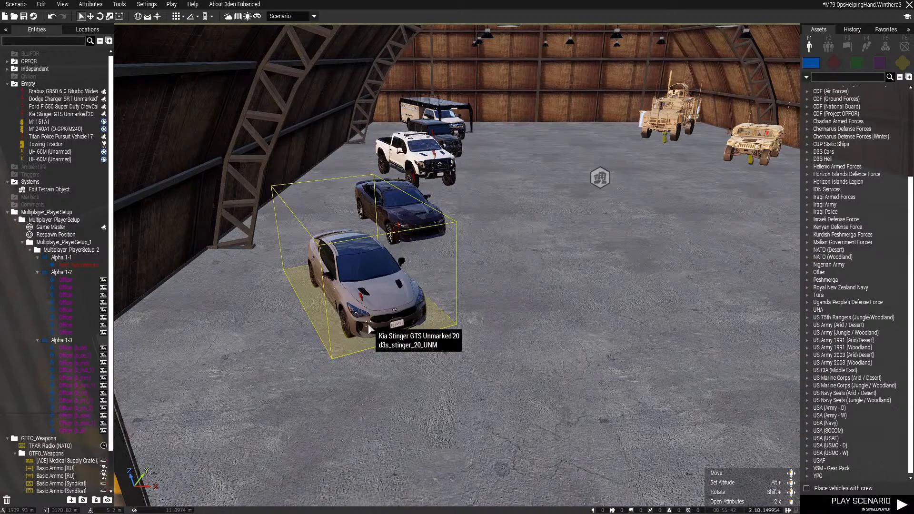
key(w)
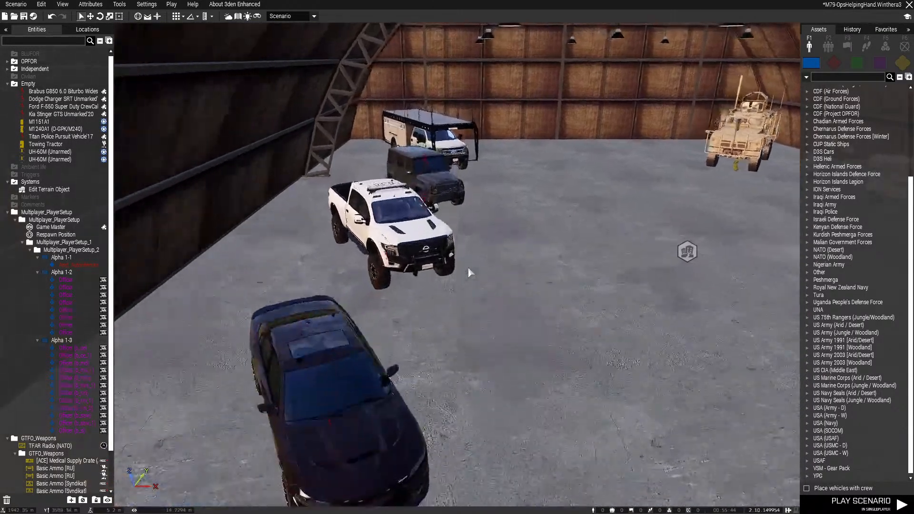
key(s)
right_drag(485, 263, 479, 209)
key(a)
key(w)
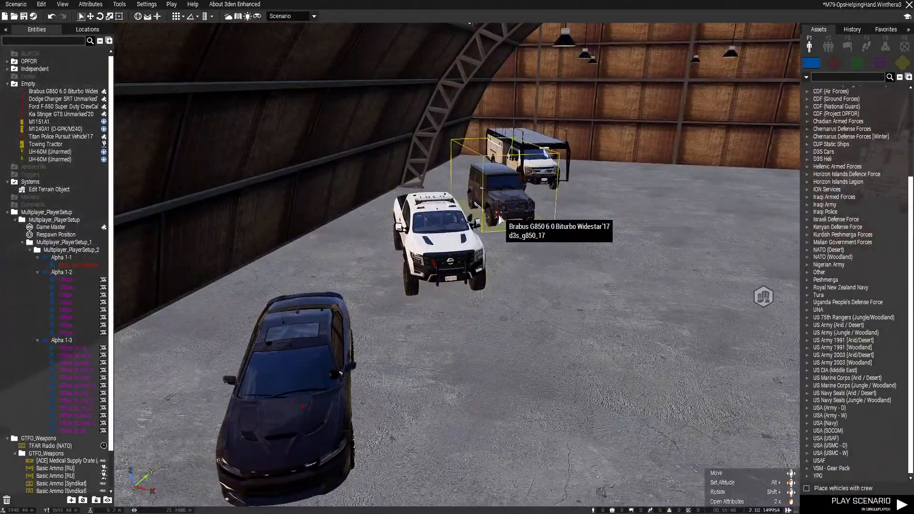
Move the supply crates, TFAR radio and Respawn Position together across the apron to the hangar's side wall
key(w)
right_drag(499, 215, 418, 161)
key(a)
key(w)
key(s)
key(d)
drag(417, 161, 528, 262)
key(w)
drag(475, 204, 498, 315)
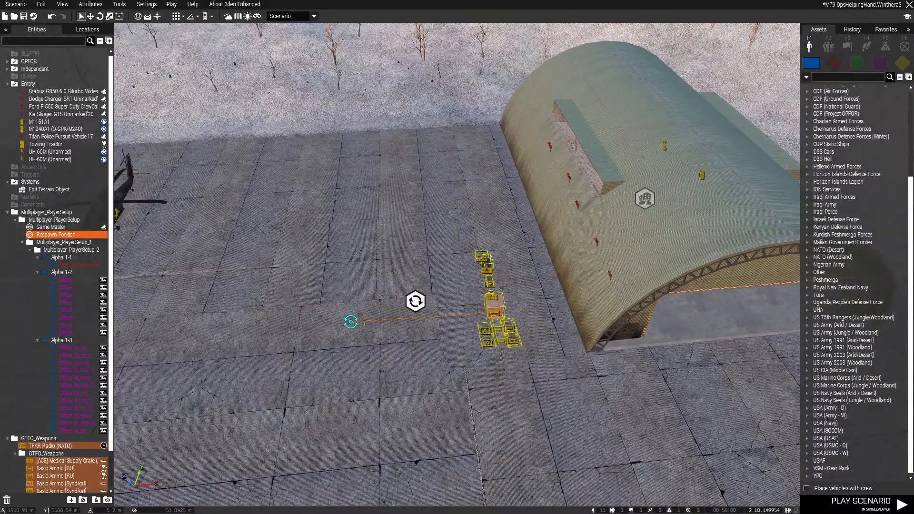
key(w)
right_drag(351, 322, 383, 419)
key(s)
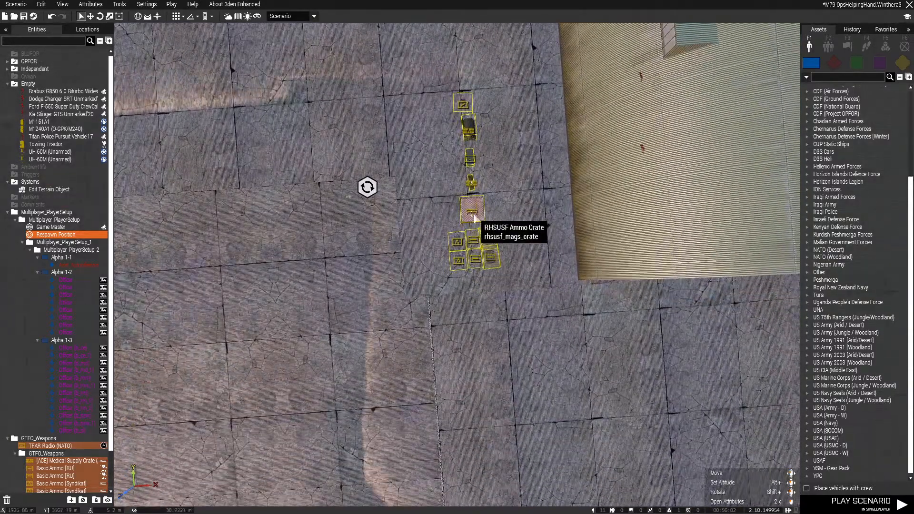
drag(471, 211, 537, 206)
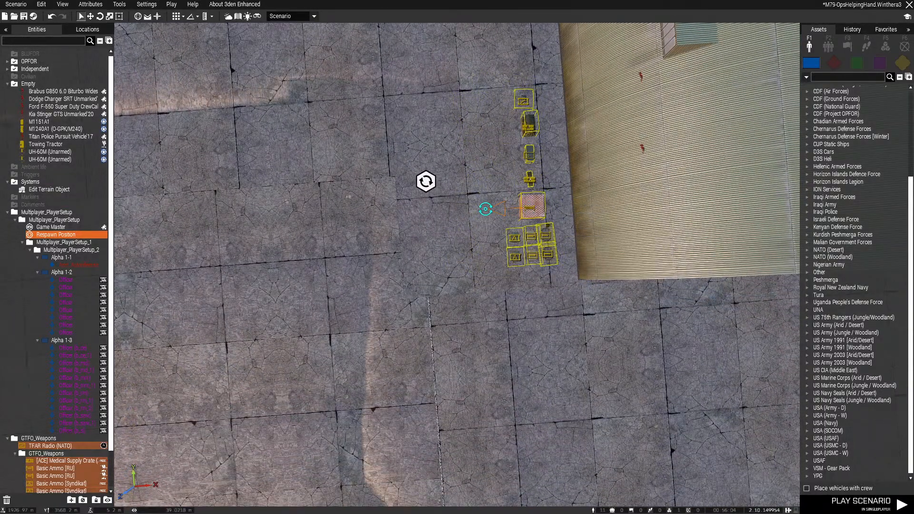
click(447, 243)
scroll(442, 234, up, 3)
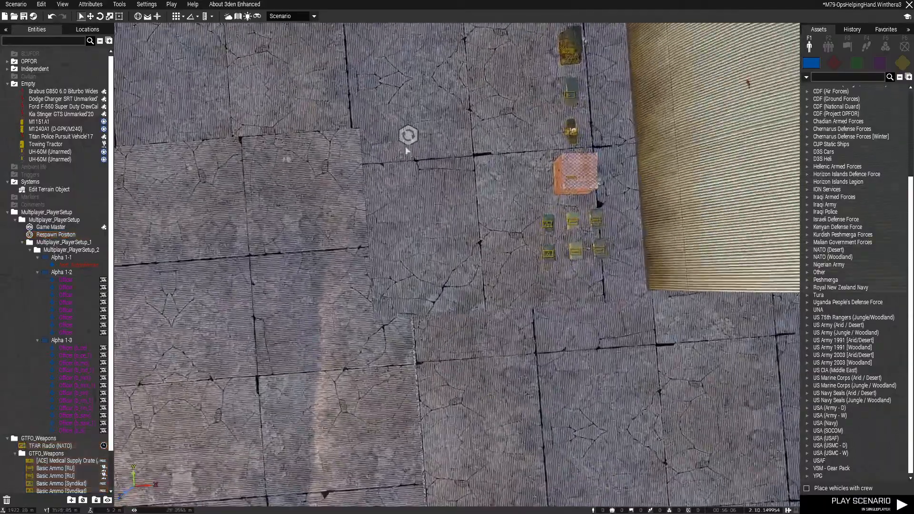
Set the scenario's environment time to about 07:34 in the morning and accept the change
key(s)
right_drag(350, 275, 600, 150)
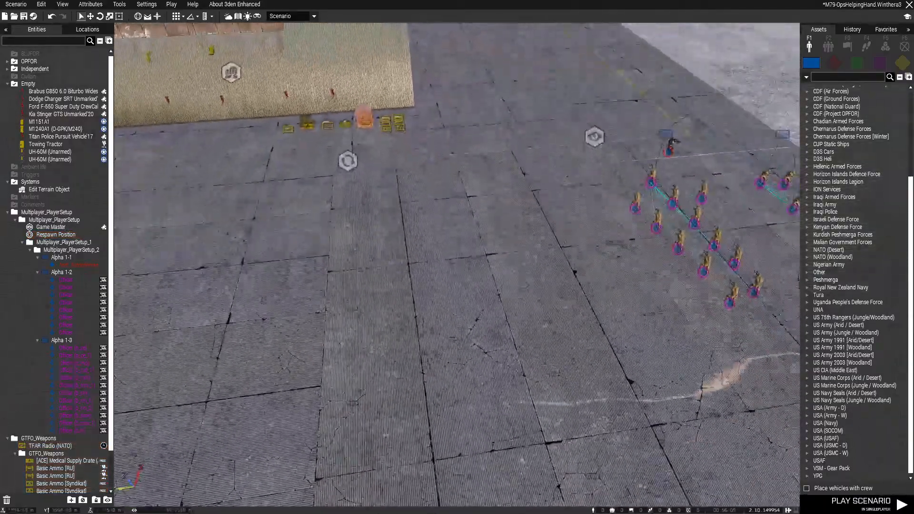
click(99, 5)
click(111, 29)
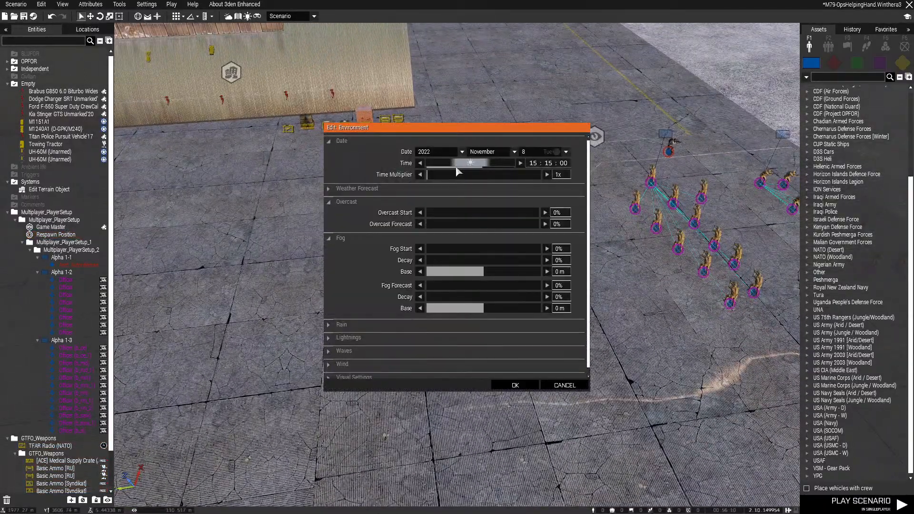
drag(456, 168, 459, 167)
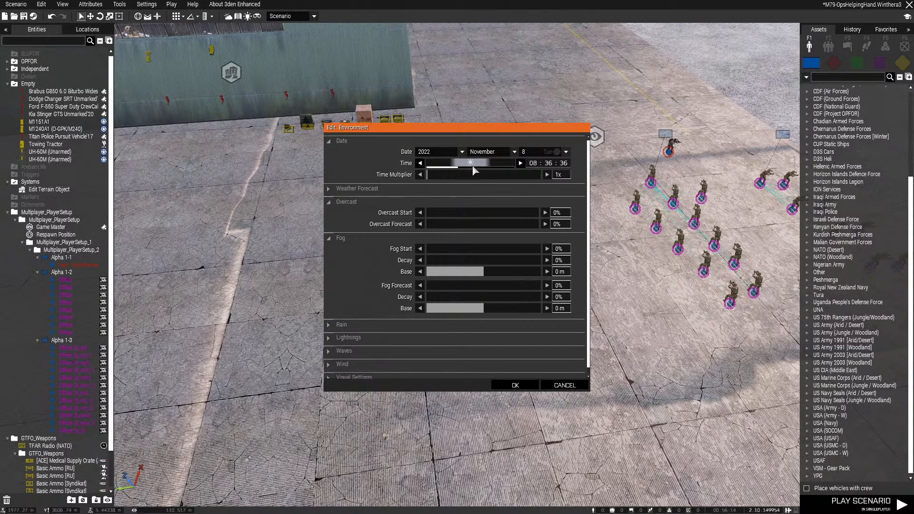
drag(456, 167, 455, 167)
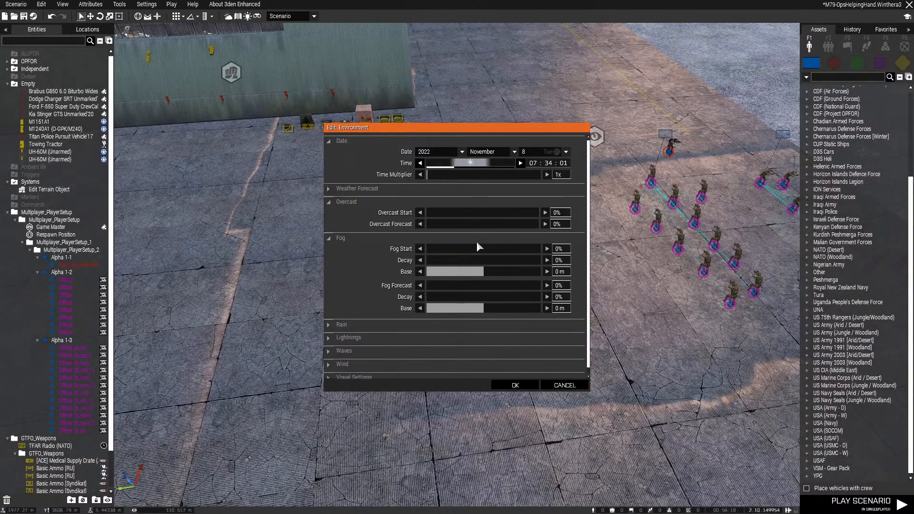
click(535, 387)
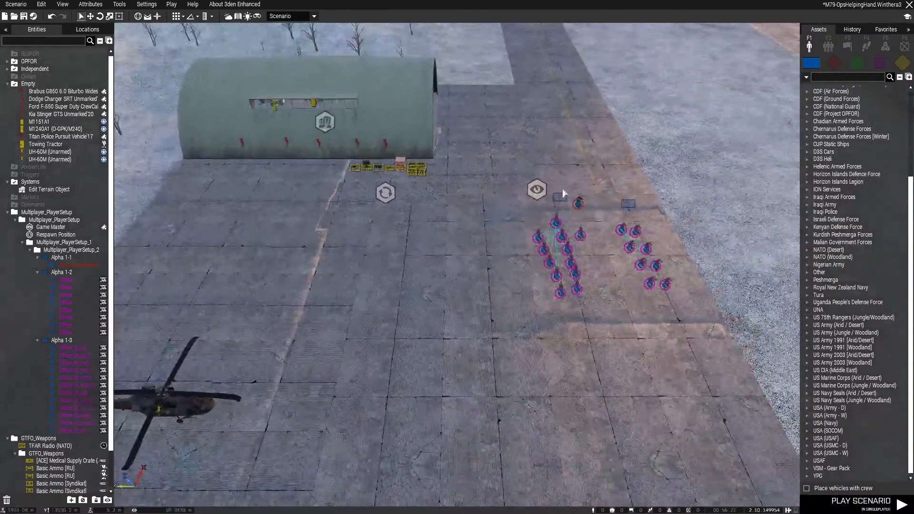
Move the Game Master module across the apron to the far end of the hangar's side wall
drag(360, 200, 241, 182)
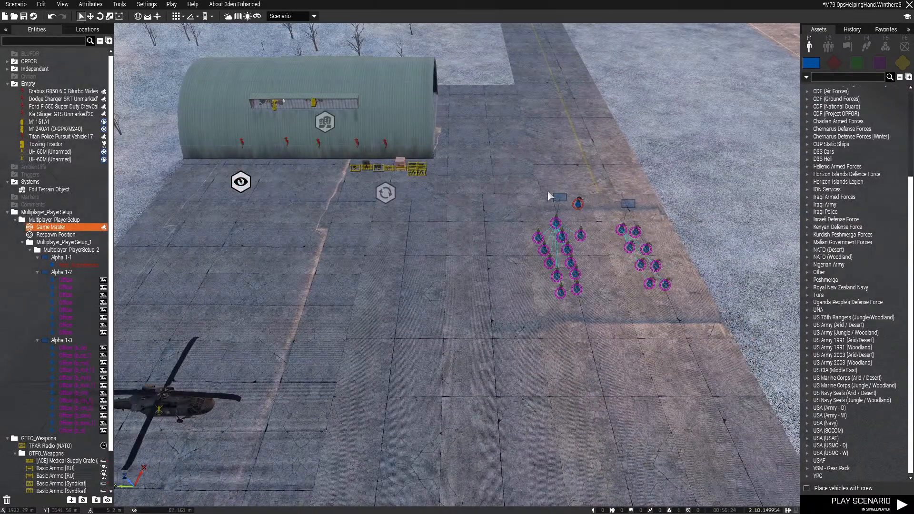
drag(689, 346, 689, 347)
mouse_move(241, 182)
mouse_down()
mouse_move(256, 190)
mouse_move(253, 184)
mouse_up()
key(s)
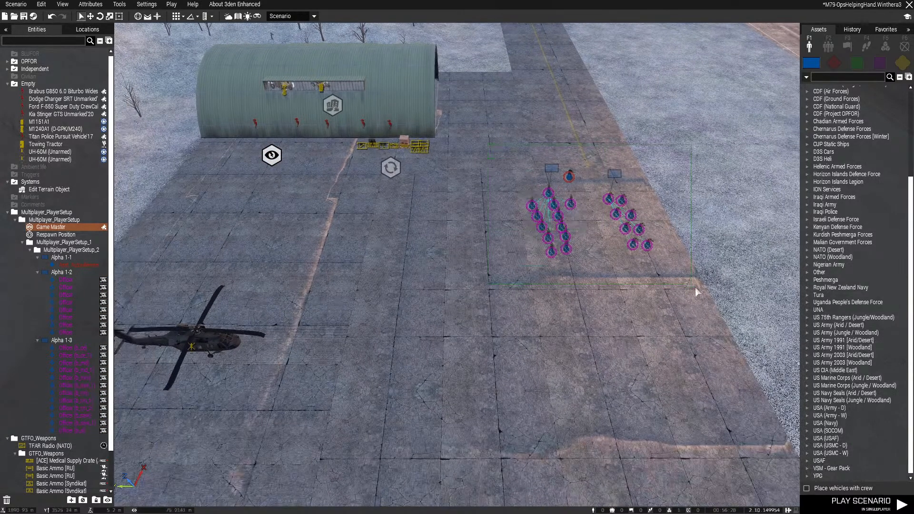
Select all the player units together, move them onto the snow at the apron's edge and save the scenario
drag(695, 288, 696, 289)
drag(569, 177, 332, 177)
key(a)
click(506, 245)
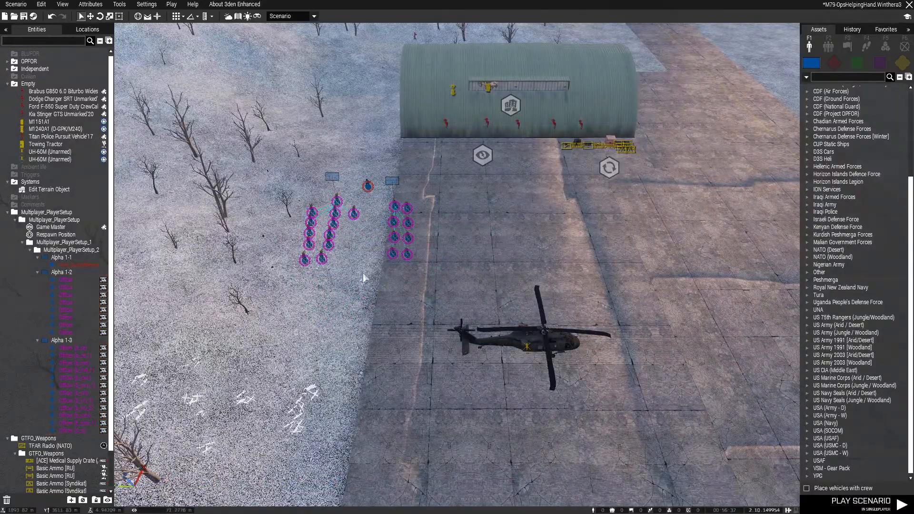
key(ctrl+s)
Check the multiplayer attributes' respawn rulesets, accept them and save the scenario
scroll(377, 272, up, 4)
key(w)
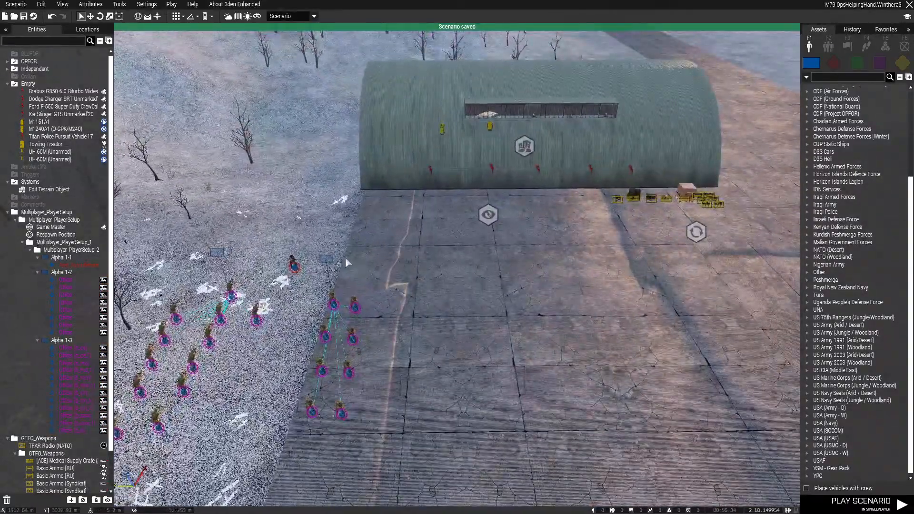
key(d)
right_drag(388, 283, 229, 302)
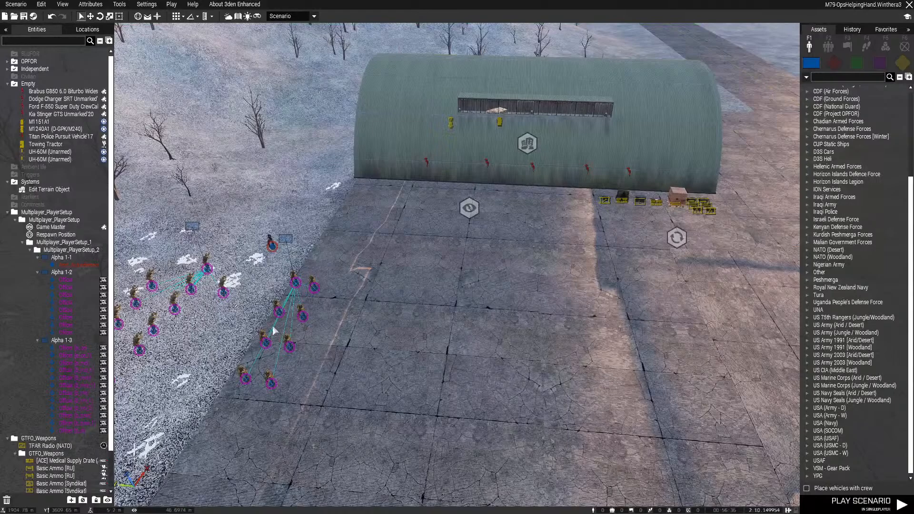
key(d)
key(w)
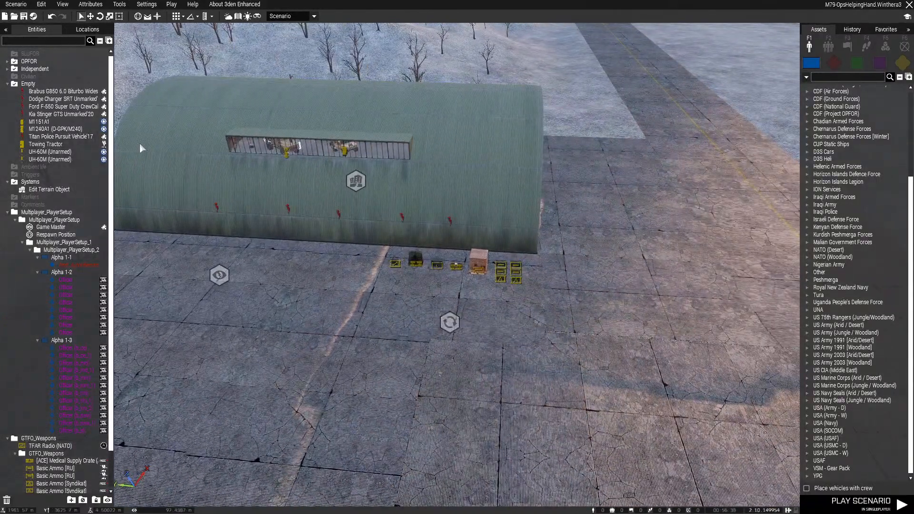
click(98, 5)
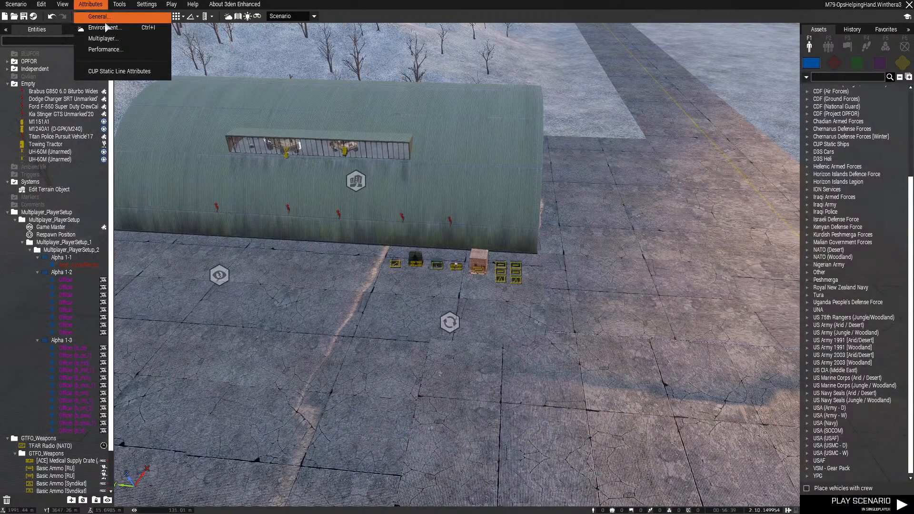
click(123, 41)
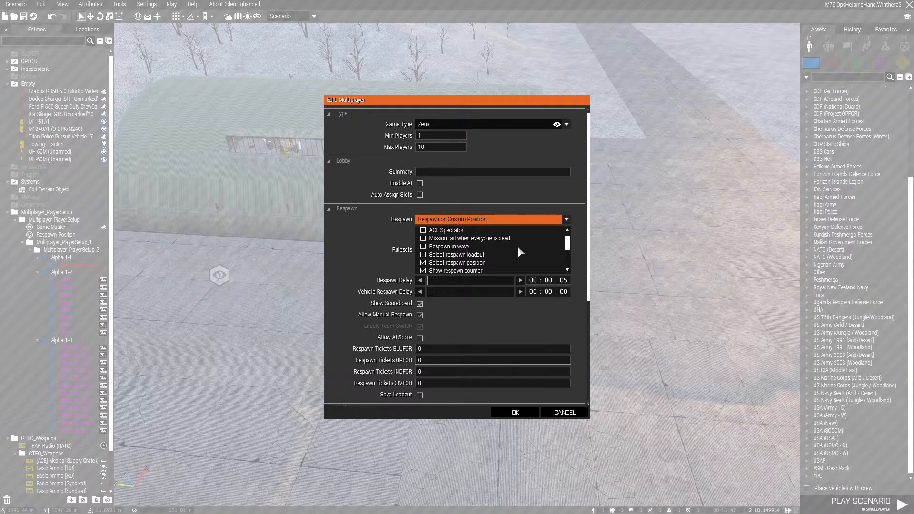
scroll(518, 248, down, 2)
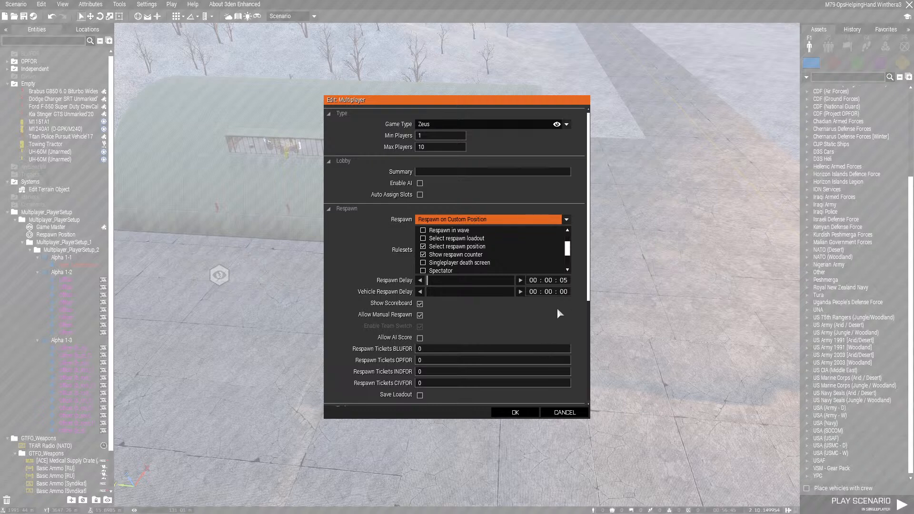
click(516, 413)
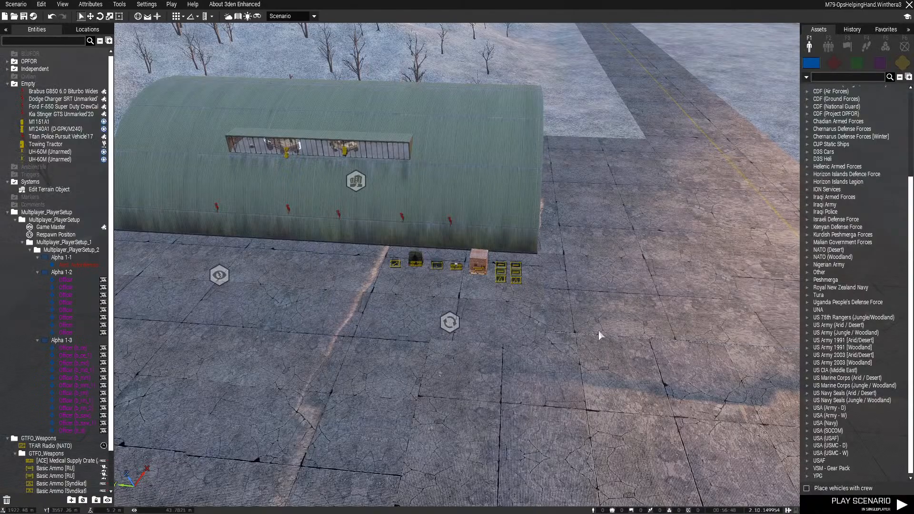
key(ctrl+s)
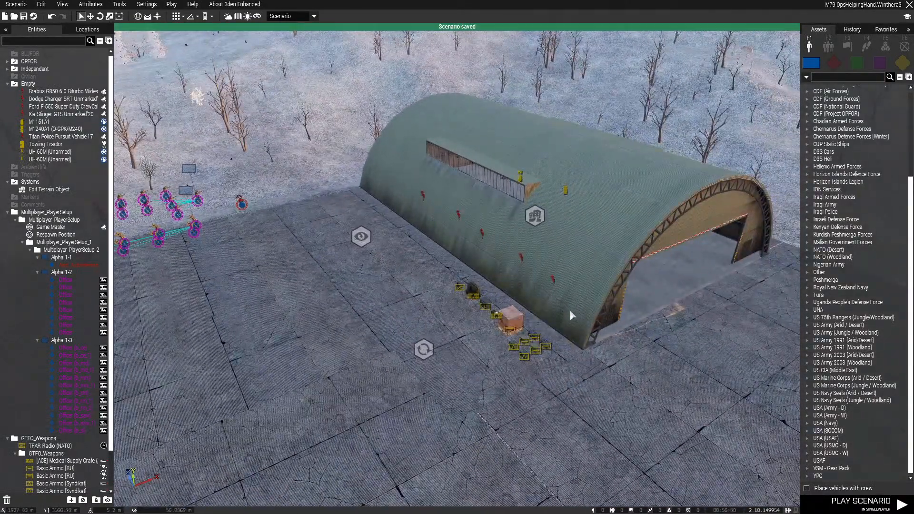
Adjust the placement of the UH-60M nearer the hangar on the apron and save the scenario
right_drag(570, 310, 426, 357)
drag(464, 148, 262, 262)
drag(444, 238, 502, 240)
click(397, 253)
click(471, 242)
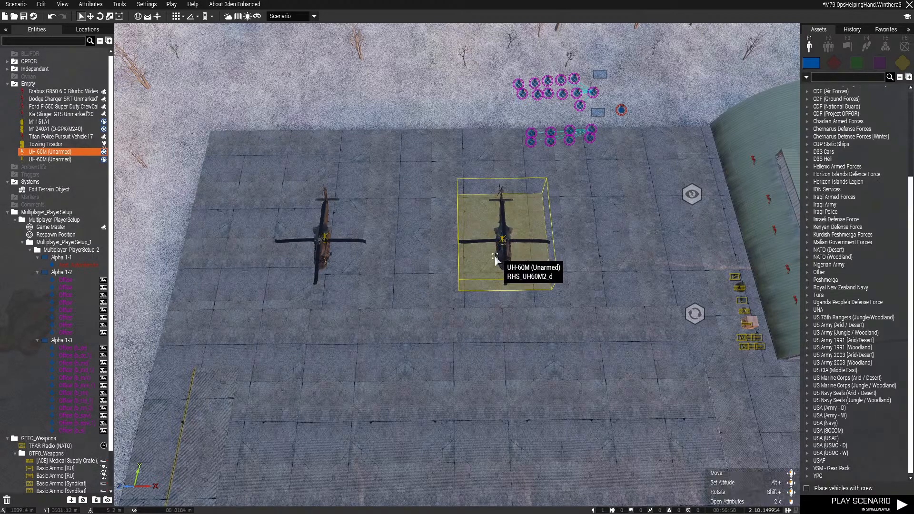
click(465, 296)
key(ctrl+s)
Locate the Towing Tractor by the runway using the map, delete it and save the scenario
scroll(475, 245, up, 5)
right_drag(467, 263, 388, 246)
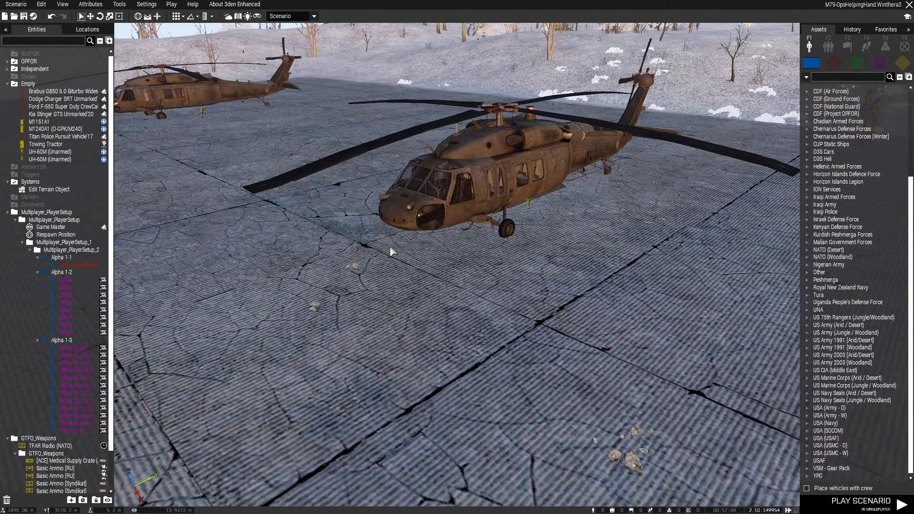
right_drag(390, 247, 517, 232)
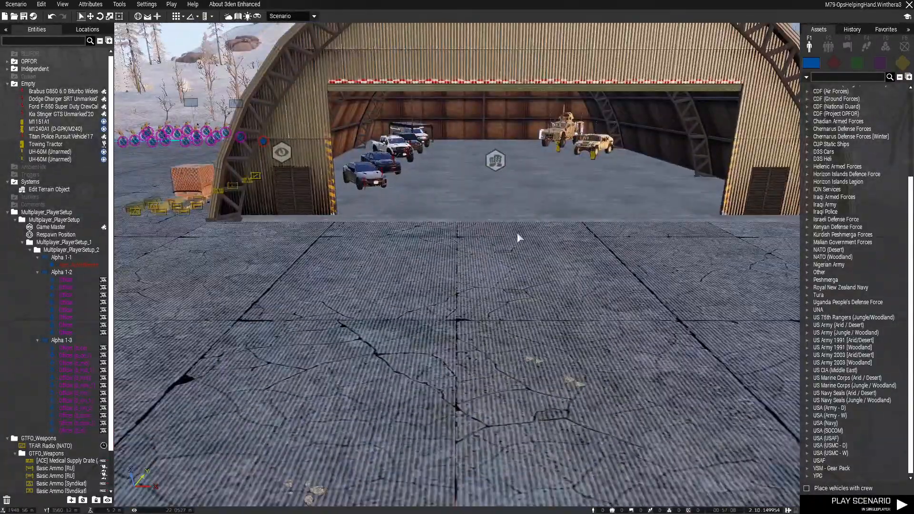
scroll(517, 233, down, 10)
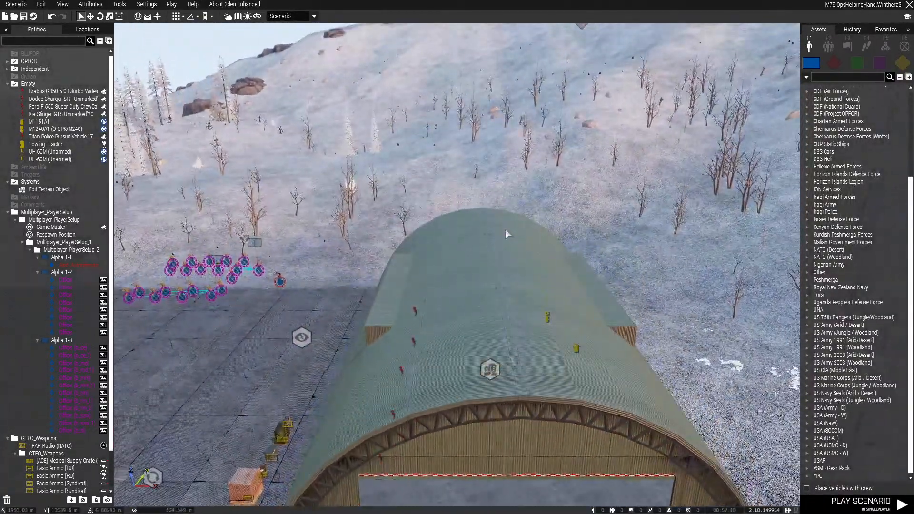
key(m)
scroll(377, 230, down, 3)
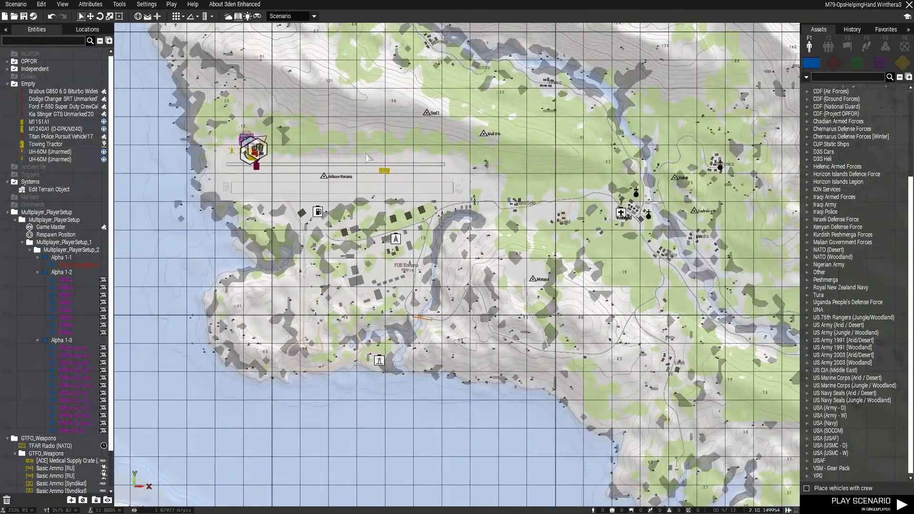
key(m)
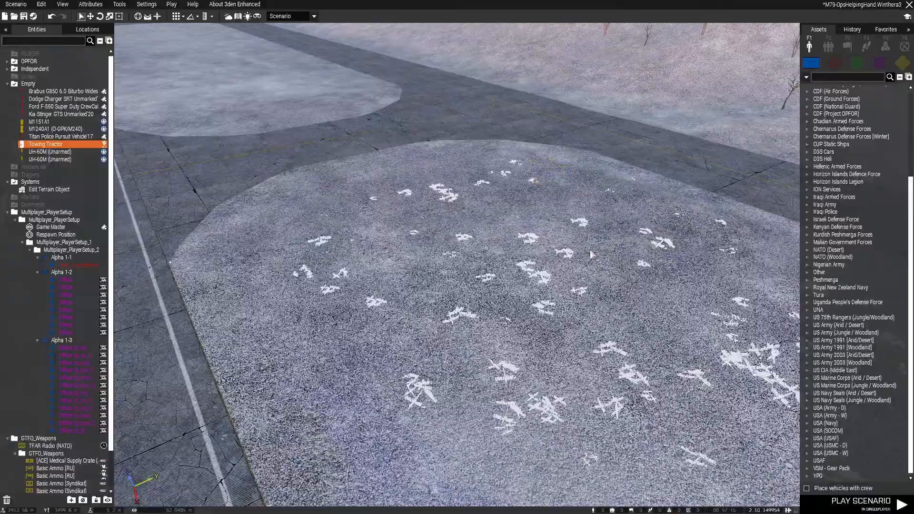
key(Delete)
key(ctrl+s)
Move the UH-60M nearer the hangar back towards the apron's snowy edge
right_drag(610, 245, 435, 366)
key(a)
key(w)
key(q)
drag(228, 155, 542, 313)
drag(484, 202, 645, 136)
key(w)
key(s)
click(469, 307)
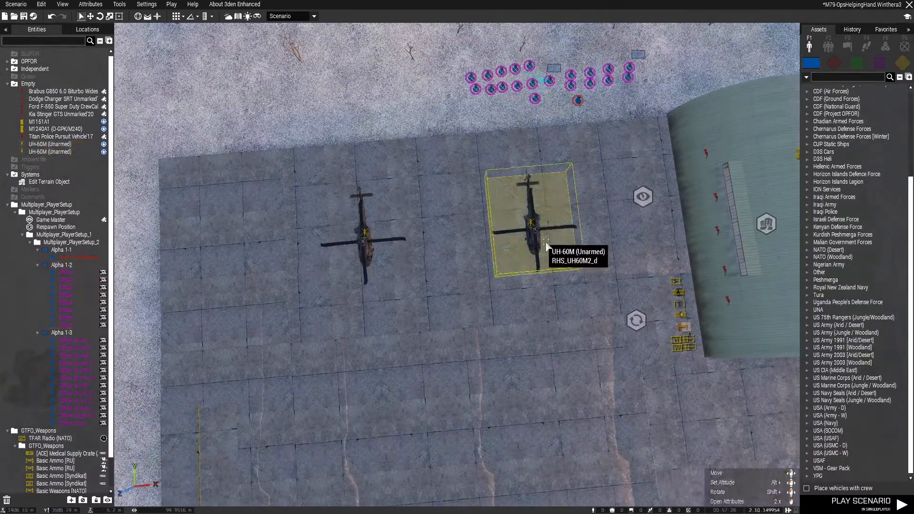
drag(546, 245, 505, 195)
Move the other UH-60M back towards the snow, in line with the helicopter beside it
key(a)
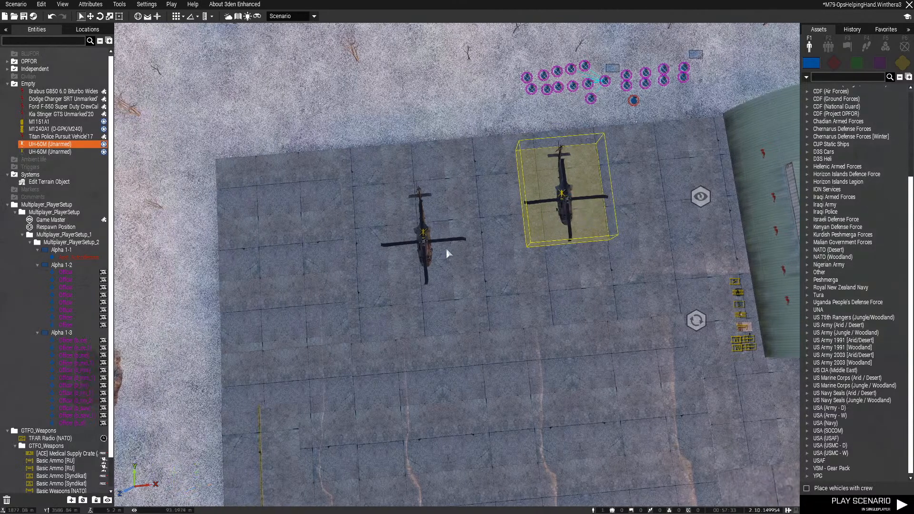
drag(424, 244, 425, 213)
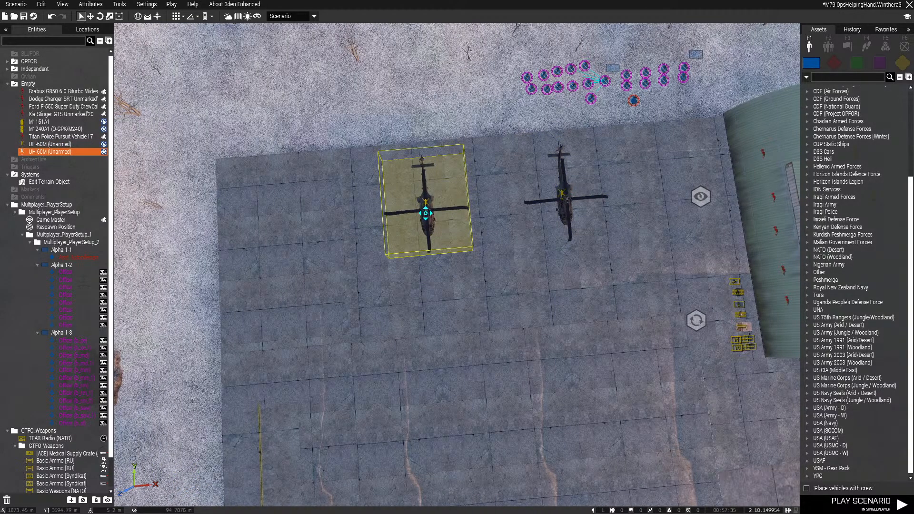
right_drag(419, 299, 435, 217)
click(605, 281)
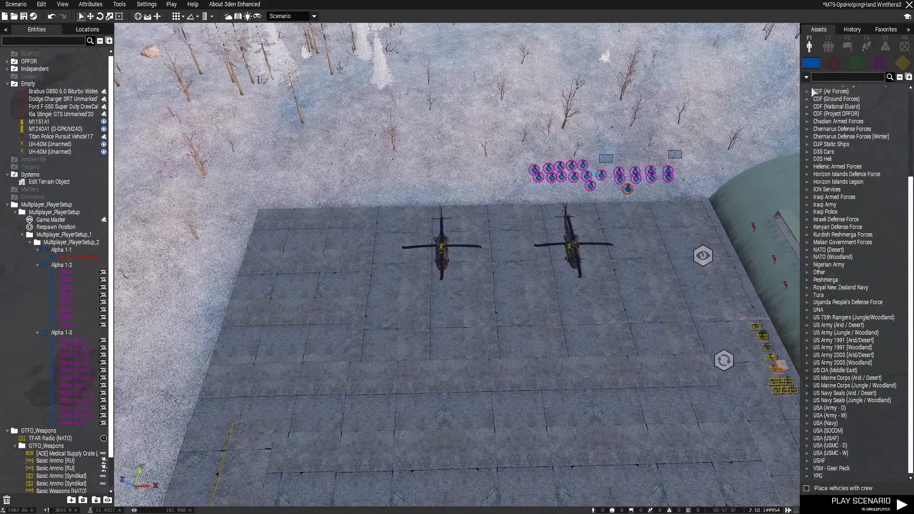
Search the assets for "plane" and look through the listed aircraft down to the Horizon Islands Defence Force
text(plane)
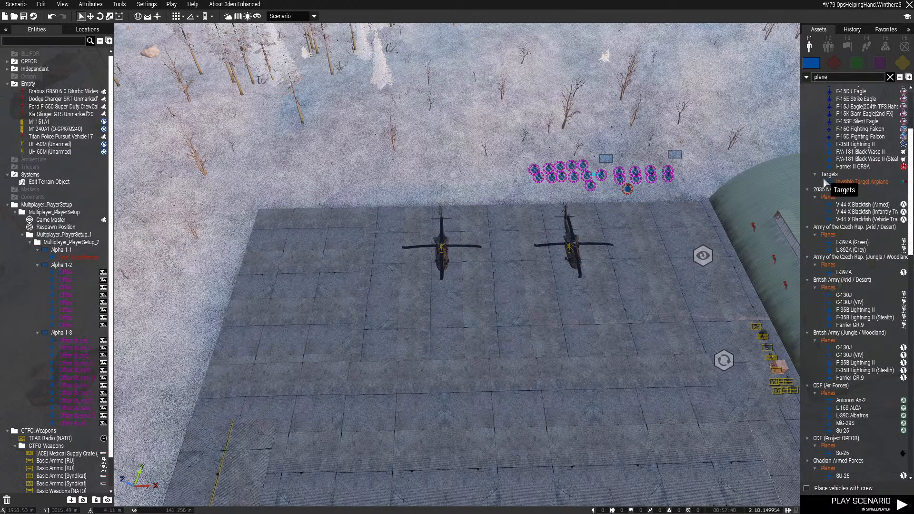
scroll(882, 259, down, 4)
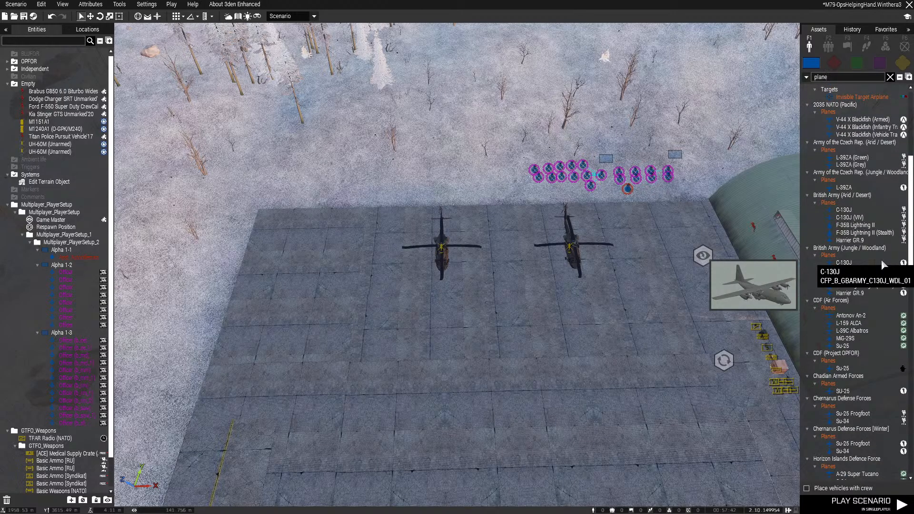
scroll(881, 258, down, 4)
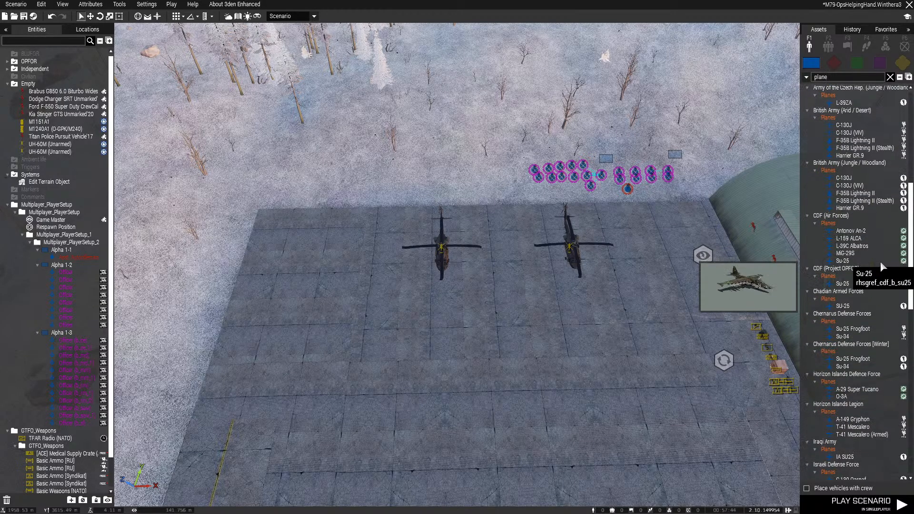
scroll(864, 278, down, 8)
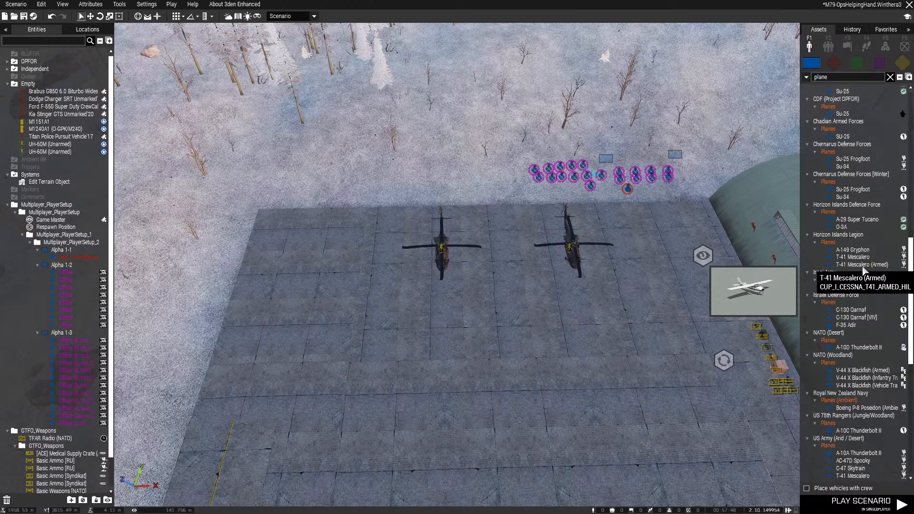
Place an A-29 Super Tucano from the Horizon Islands Defence Force on the apron behind the two UH-60Ms
click(848, 220)
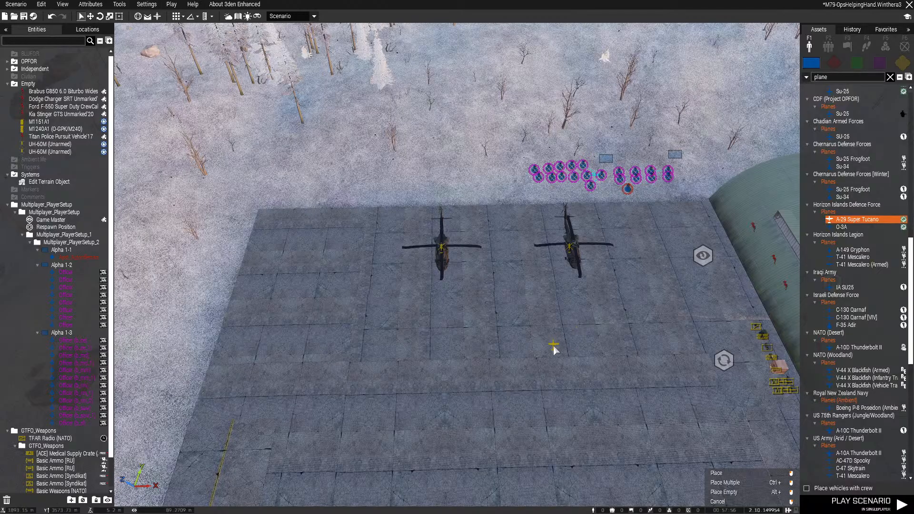
scroll(553, 350, up, 5)
right_drag(486, 304, 481, 233)
click(466, 240)
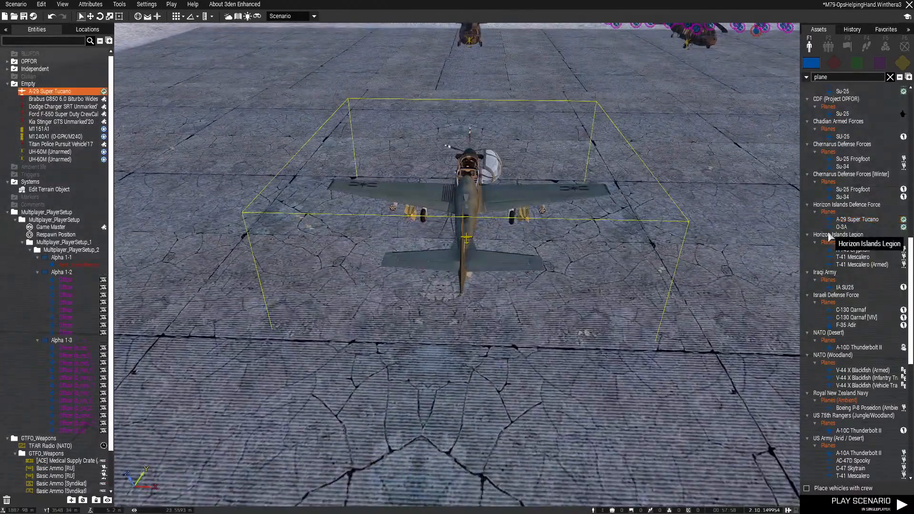
Place an O-3A from the Horizon Islands Defence Force beside the A-29 Super Tucano and view it up close
click(841, 227)
scroll(597, 257, up, 3)
click(598, 257)
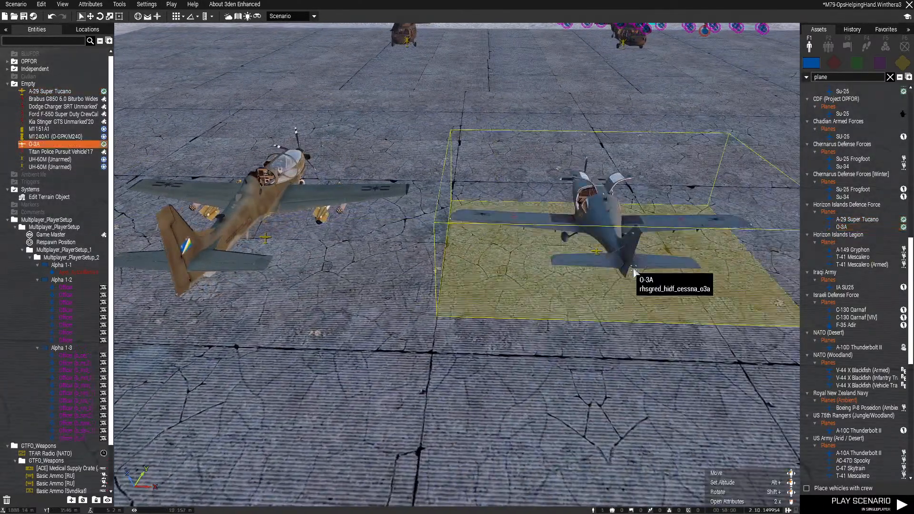
key(d)
right_drag(627, 271, 524, 269)
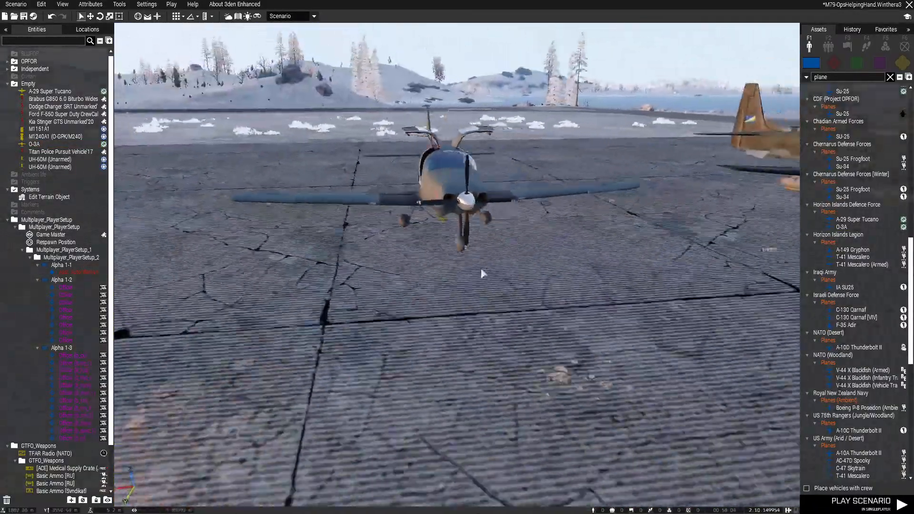
Delete the A-29 Super Tucano from the apron
key(s)
key(d)
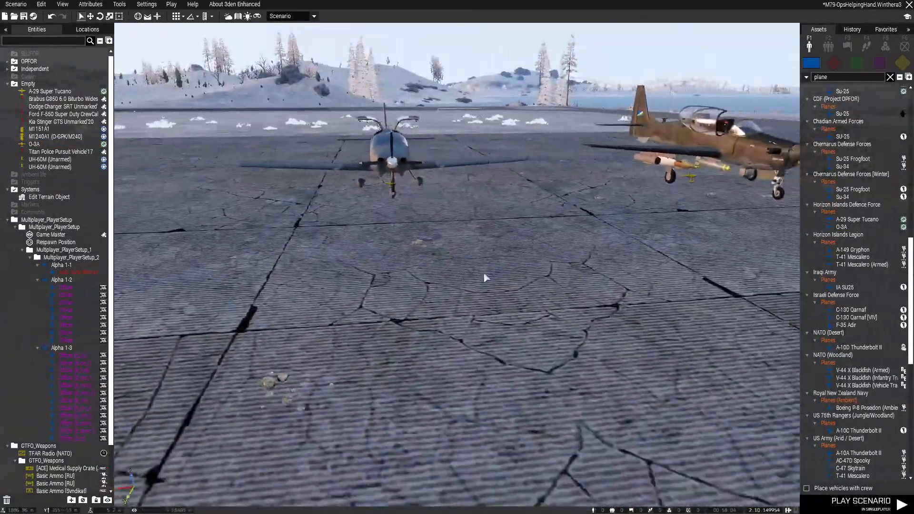
key(w)
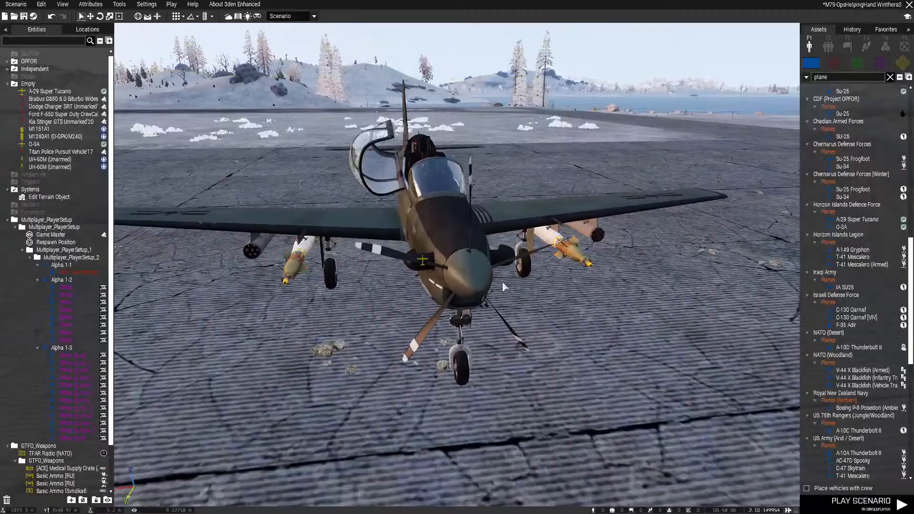
right_drag(503, 284, 484, 361)
key(q)
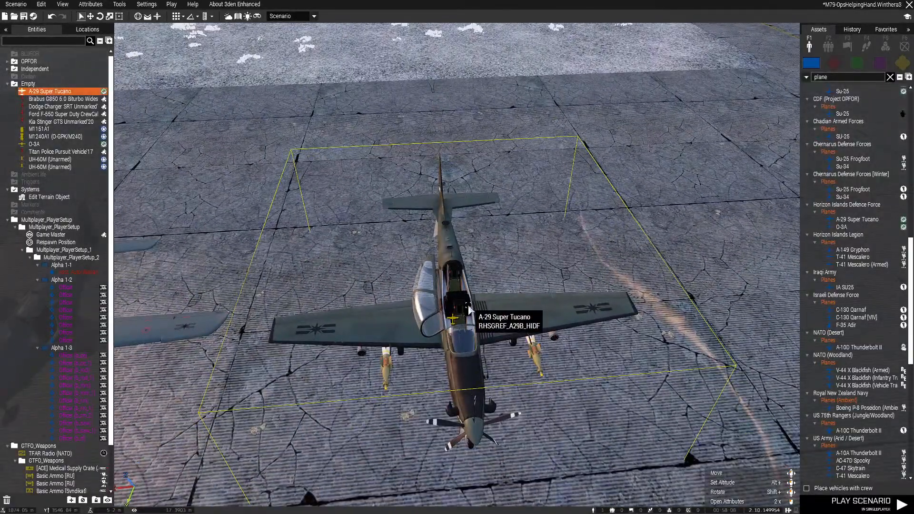
key(Delete)
Place a T-41 Mescalero (Armed) from the US Army (Arid / Desert) planes on the apron beside the O-3A
key(a)
key(z)
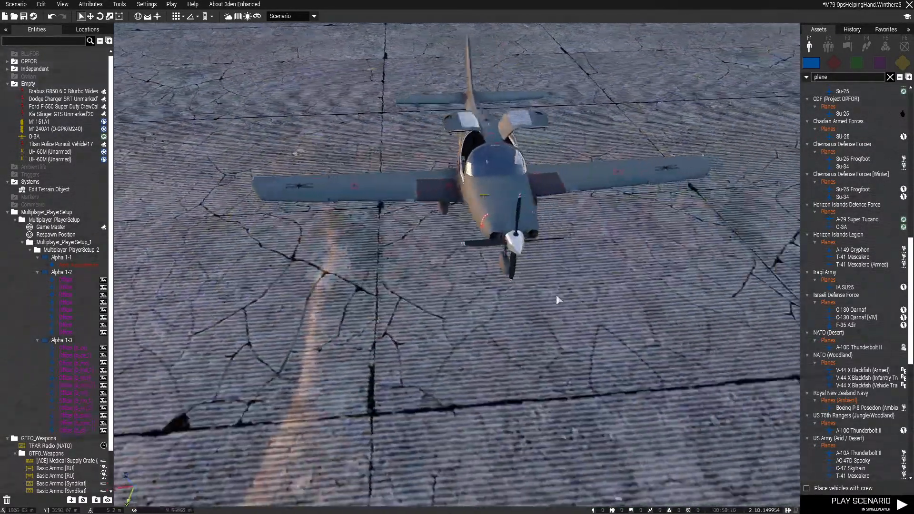
key(s)
scroll(838, 314, down, 12)
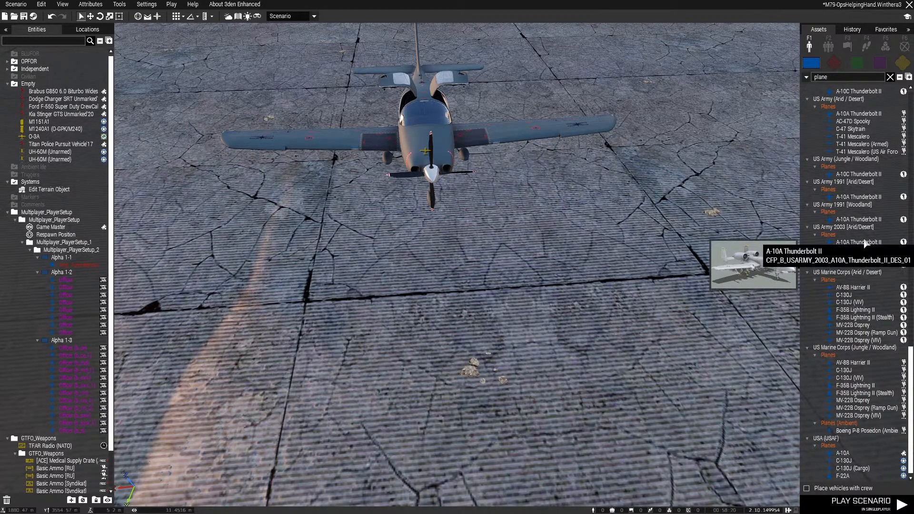
scroll(867, 232, up, 5)
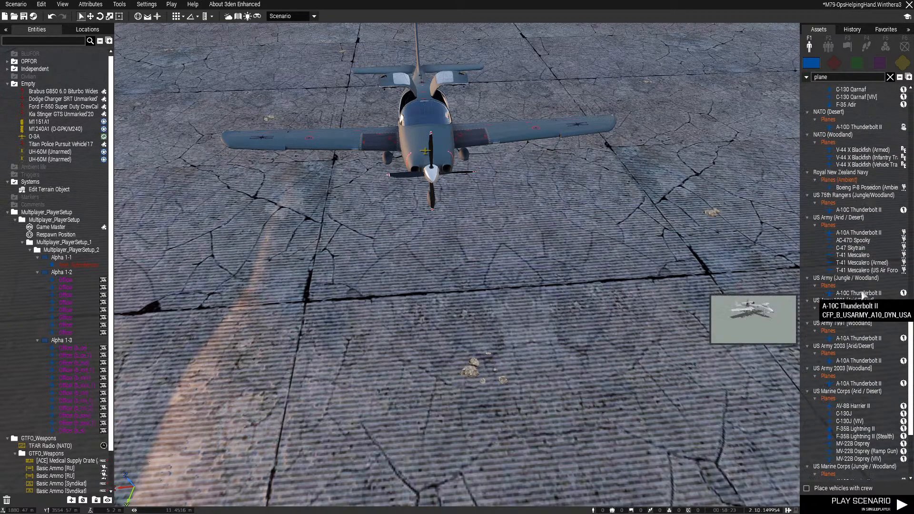
click(861, 262)
scroll(489, 272, down, 4)
scroll(516, 278, up, 2)
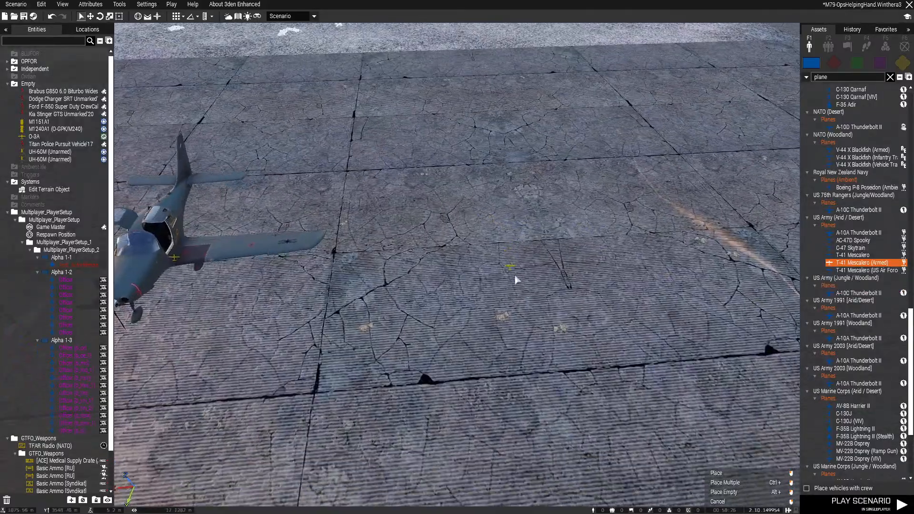
click(576, 260)
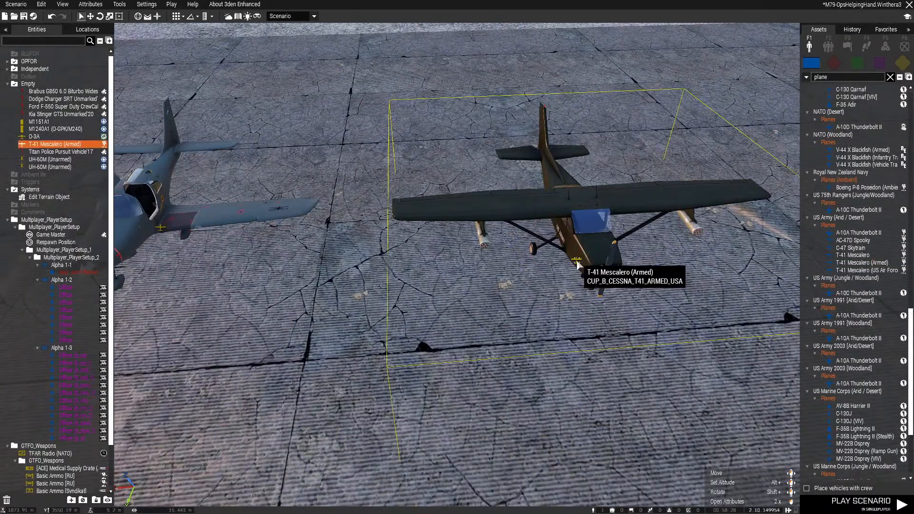
Examine the T-41 Mescalero (Armed) and its underwing rocket pods up close from the front and side
scroll(567, 295, up, 3)
scroll(557, 323, up, 4)
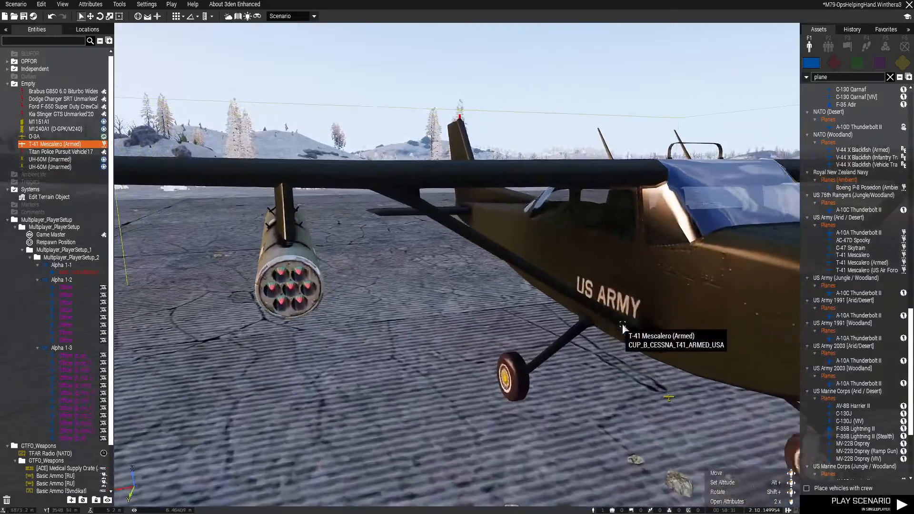
right_drag(622, 326, 469, 293)
key(w)
key(d)
key(d)
key(w)
key(s)
key(a)
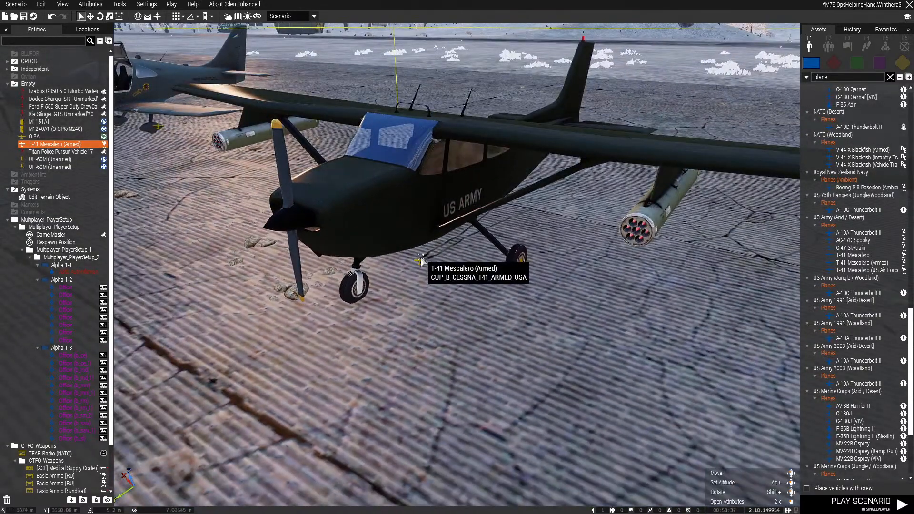
Set the T-41 Mescalero's pylons to APKWS M151 HE LAU-61/A x 2, mirrored on both wings, and apply the loadout
double_click(434, 341)
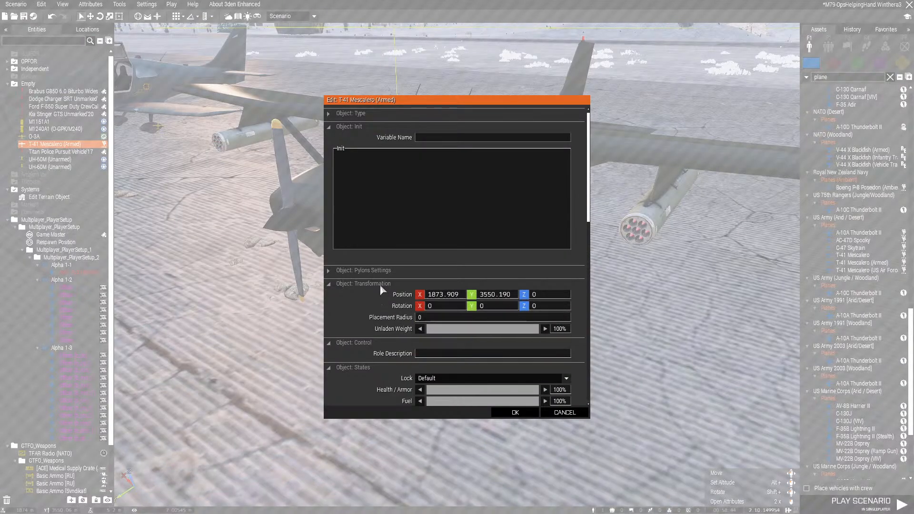
click(467, 315)
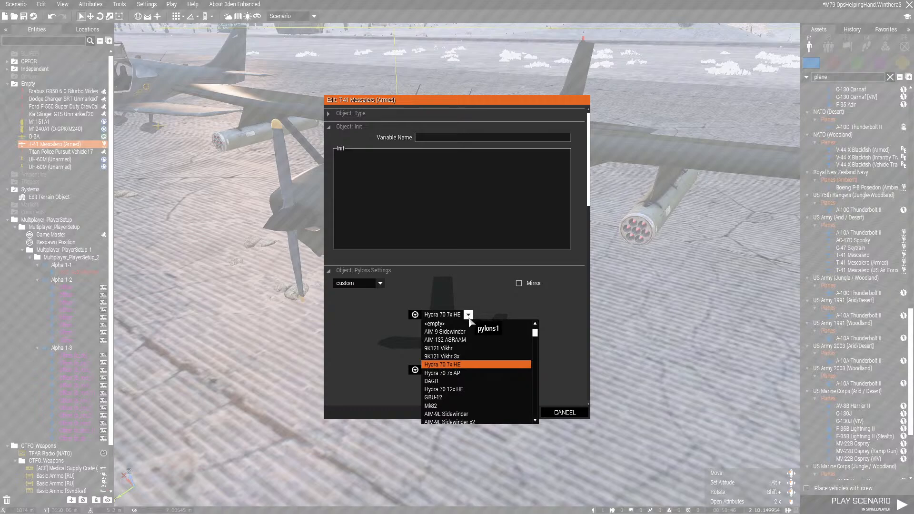
scroll(494, 339, down, 5)
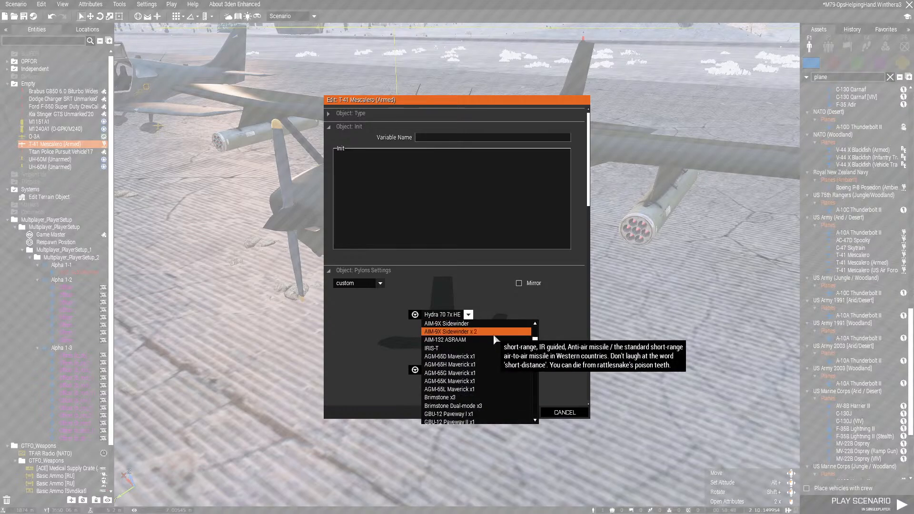
scroll(497, 345, down, 5)
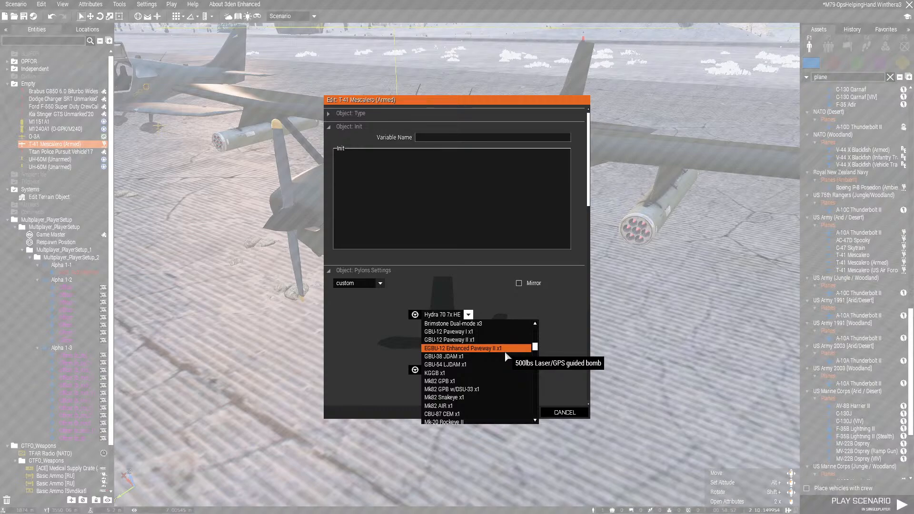
scroll(506, 354, down, 5)
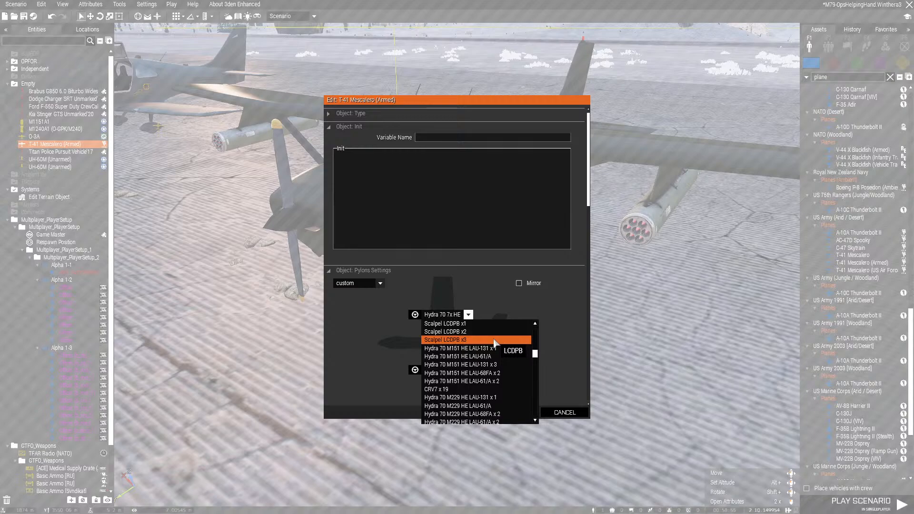
scroll(495, 343, down, 5)
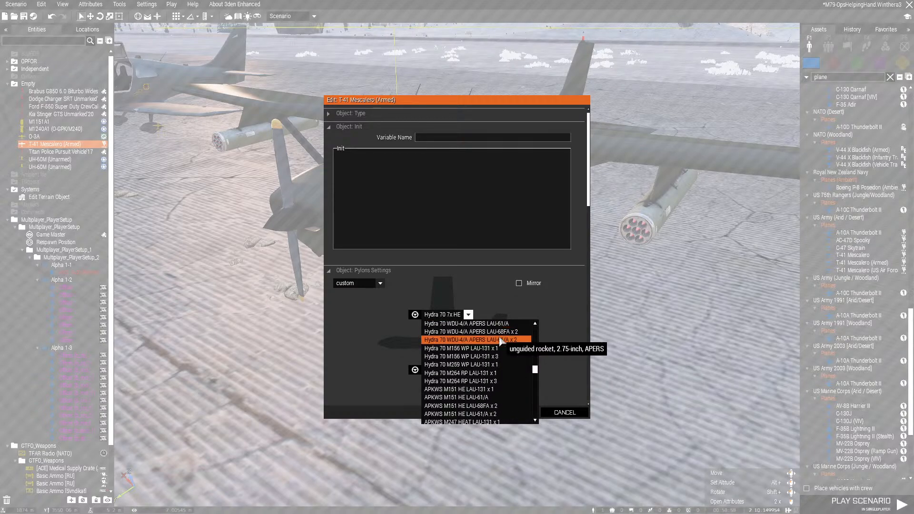
scroll(501, 342, down, 5)
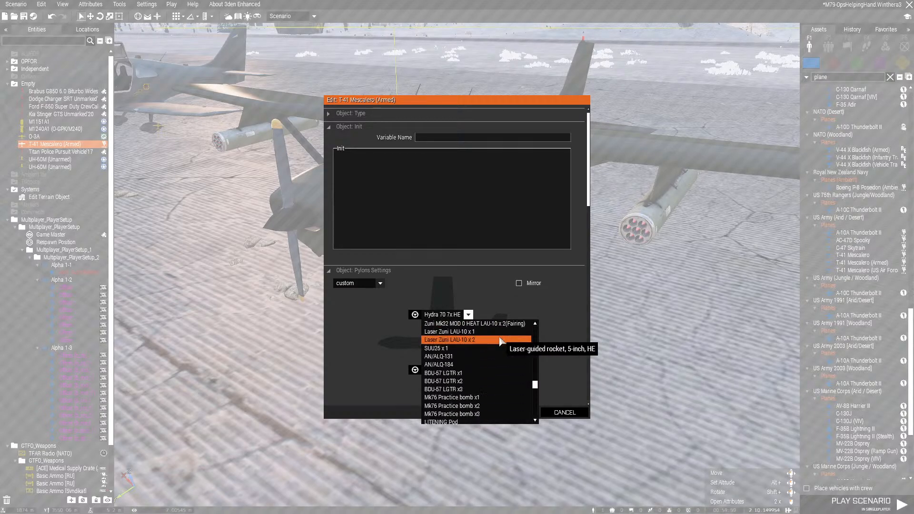
scroll(500, 341, up, 5)
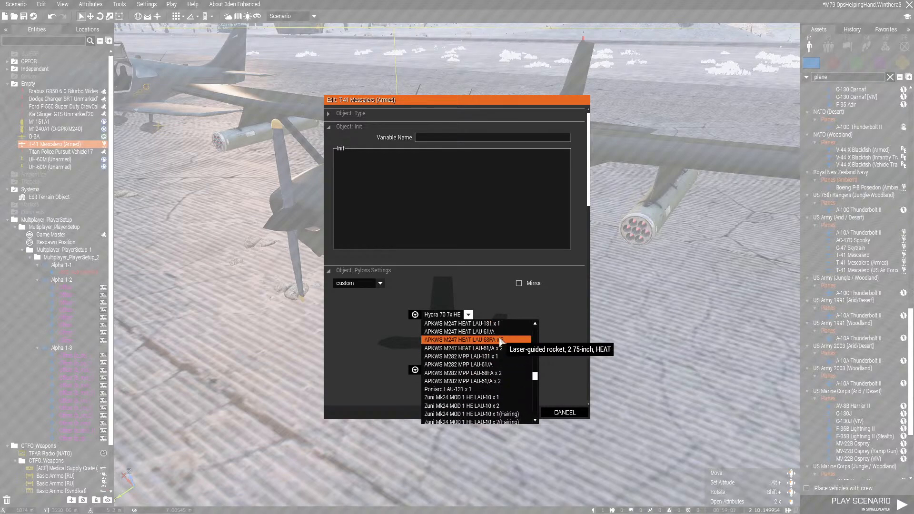
scroll(501, 341, up, 1)
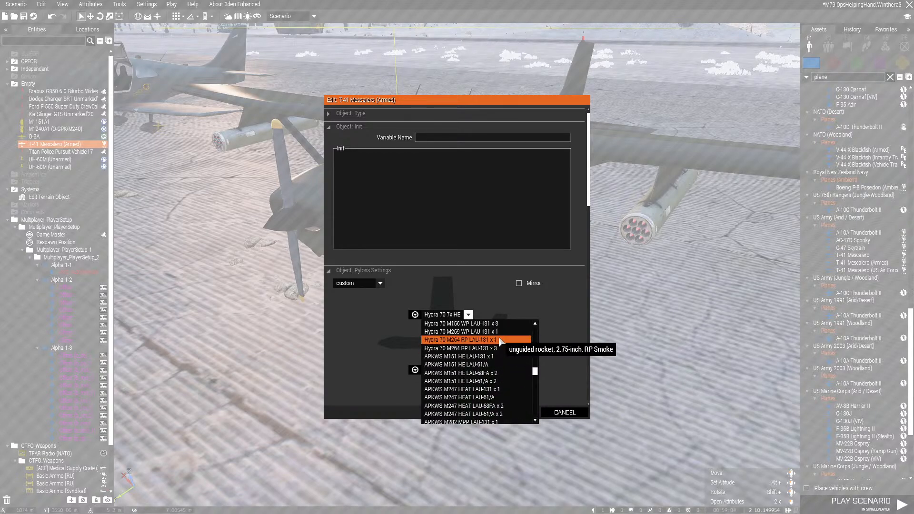
click(476, 381)
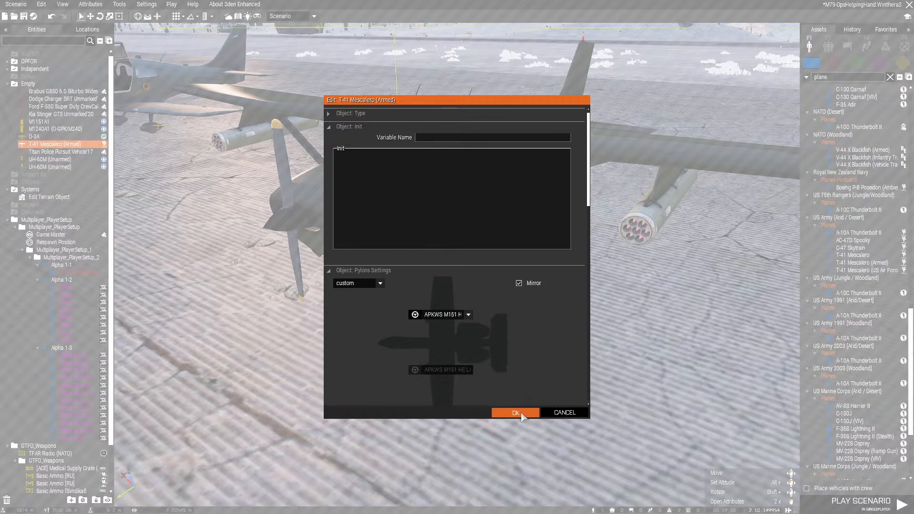
click(521, 413)
Inspect the rocket pods mounted under the T-41 Mescalero's wings from the front and side
click(519, 388)
key(a)
right_drag(519, 388, 605, 327)
key(z)
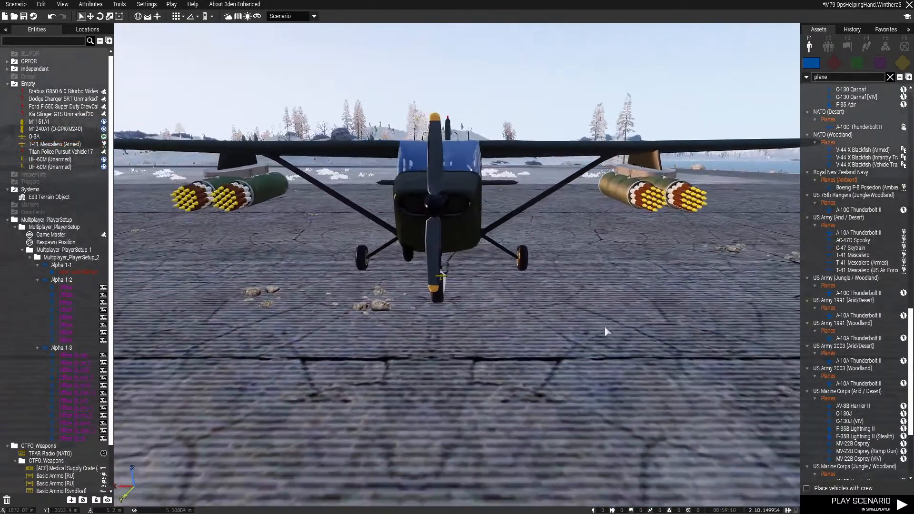
key(a)
key(s)
key(s)
key(d)
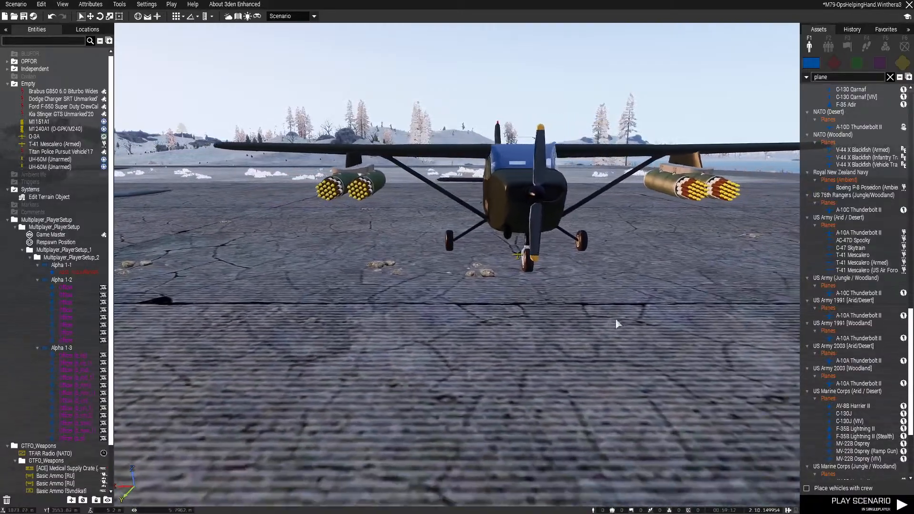
key(d)
right_drag(616, 320, 481, 341)
key(q)
key(d)
key(d)
key(w)
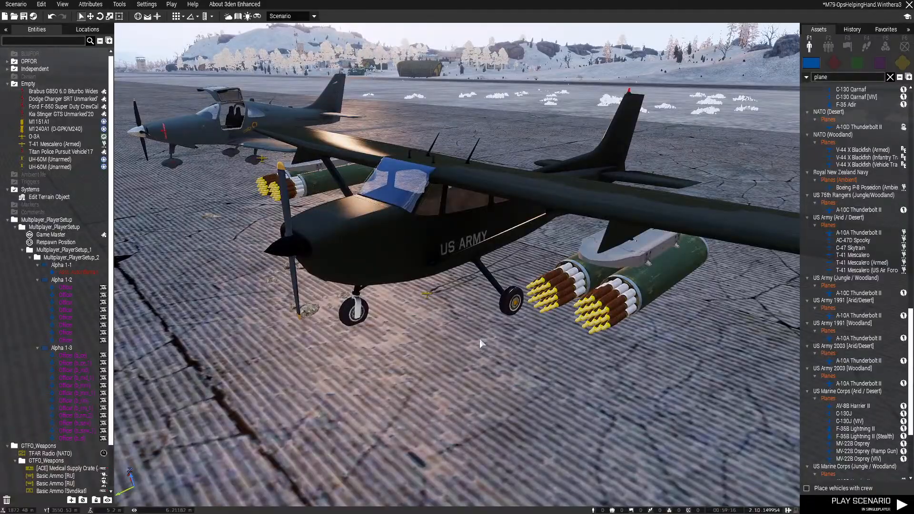
key(a)
key(s)
Delete the O-3A and turn the T-41 Mescalero (Armed) around so its nose faces away from the UH-60Ms
mouse_move(481, 342)
right_down()
mouse_move(510, 341)
mouse_move(248, 354)
mouse_move(256, 372)
right_up()
key(w)
key(d)
key(s)
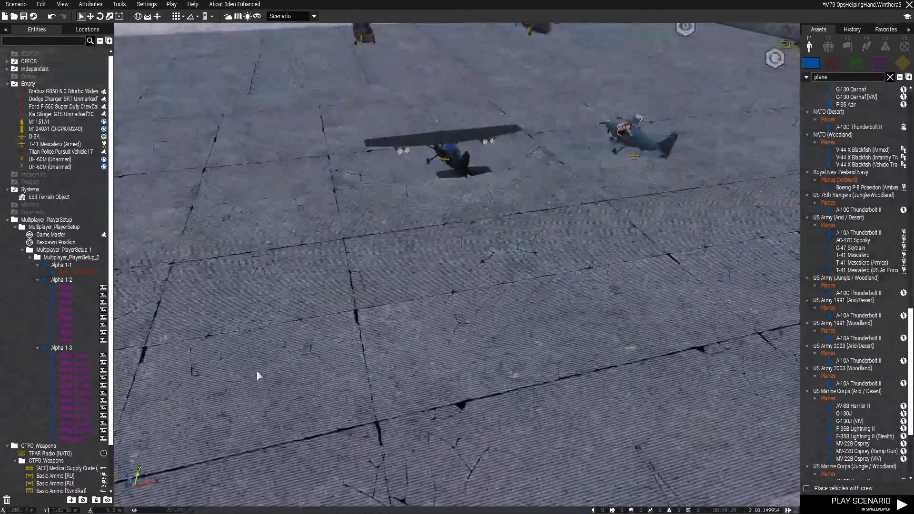
key(d)
drag(371, 181, 391, 260)
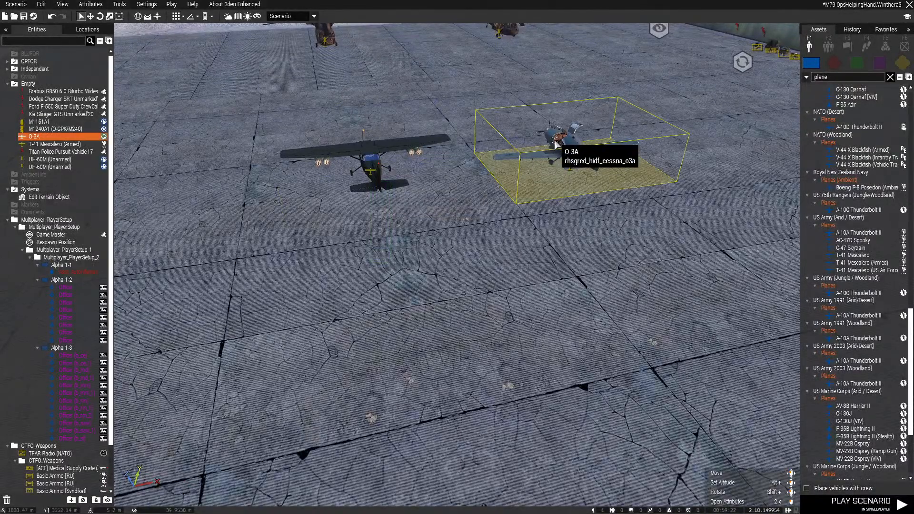
key(Delete)
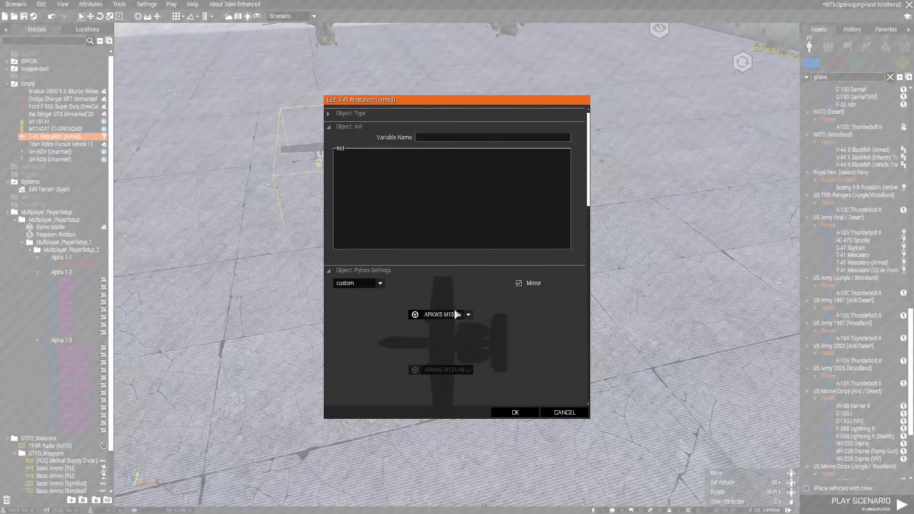
Set the T-41 Mescalero's mirrored pylons to Hydra 70 M229 HE LAU-61/A x 2 and apply the loadout
click(455, 314)
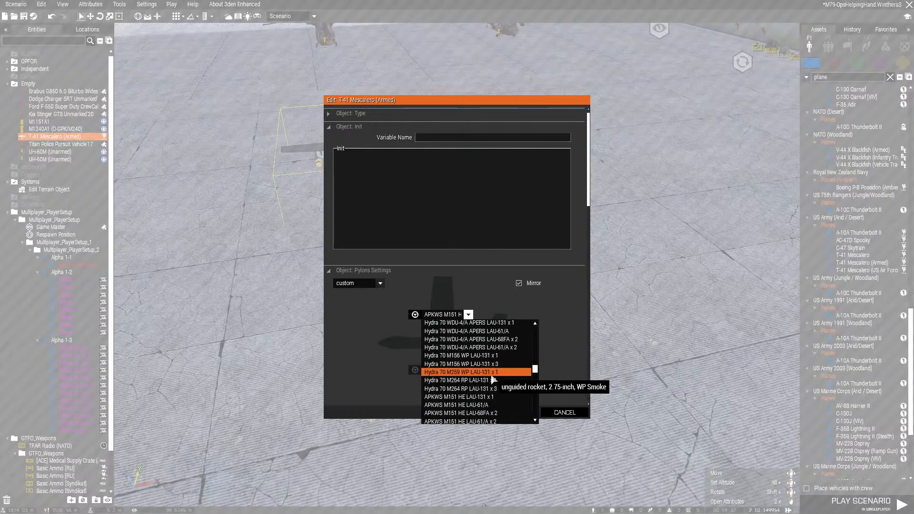
scroll(495, 384, up, 5)
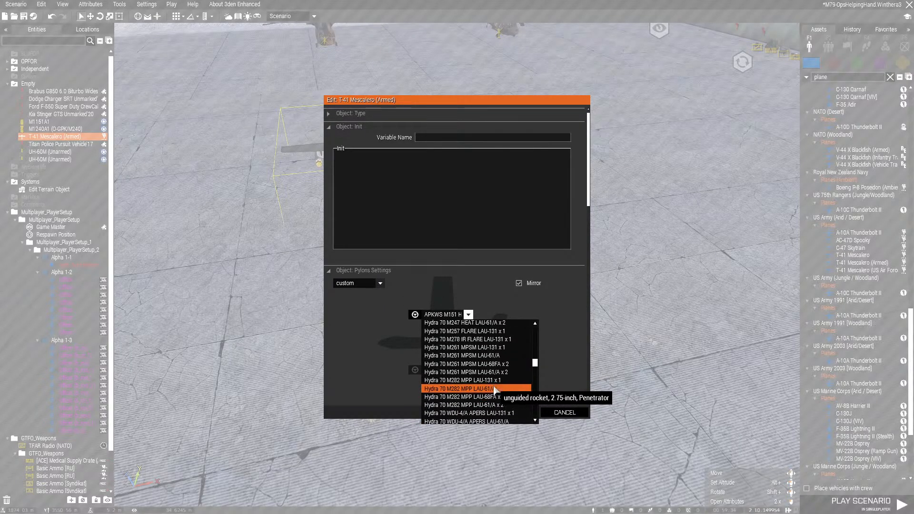
scroll(495, 389, up, 1)
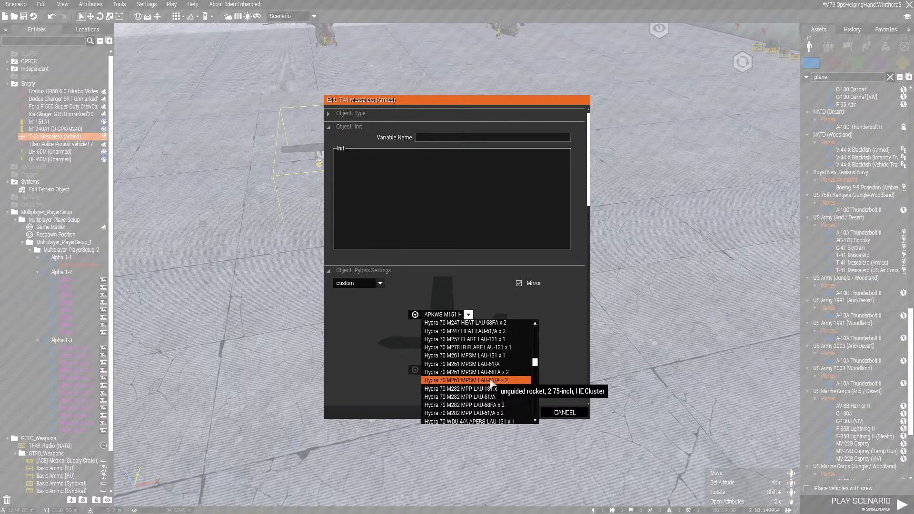
scroll(495, 381, up, 3)
scroll(500, 368, up, 4)
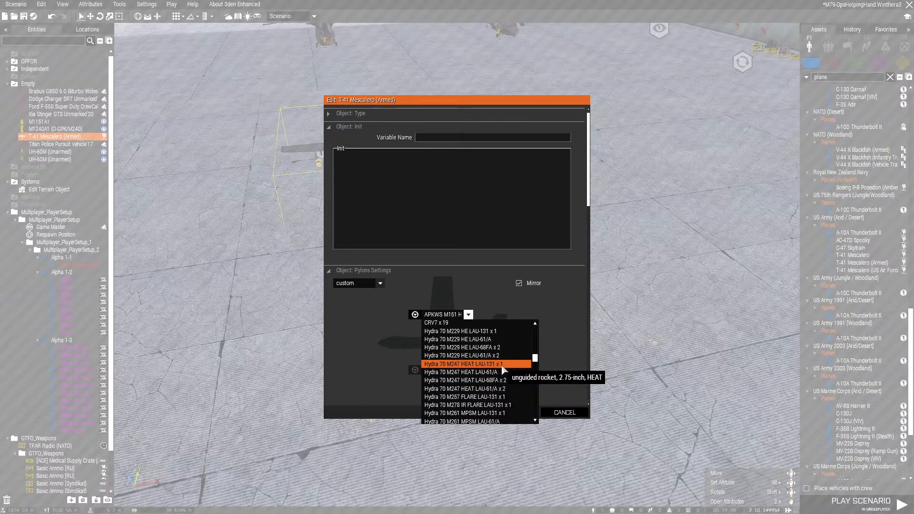
click(503, 356)
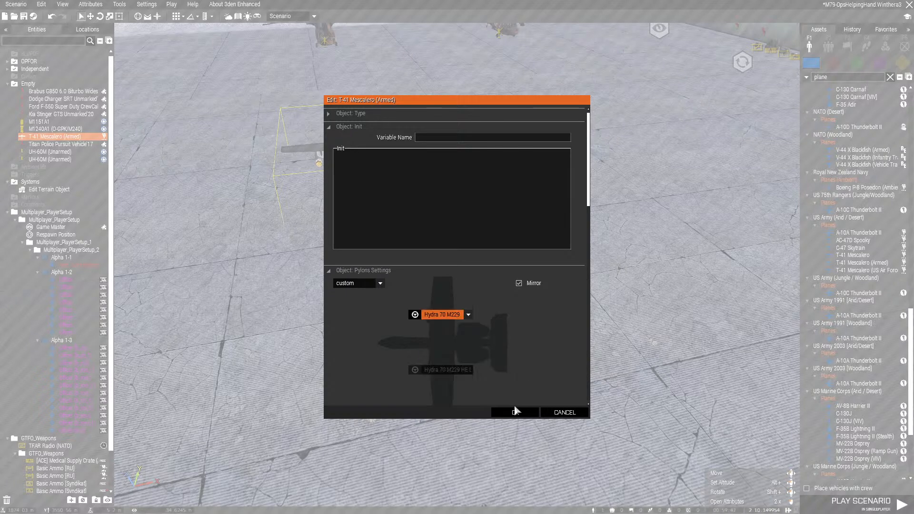
click(515, 413)
Move the Alpha 1-1 player unit beside the T-41 Mescalero (Armed) and start the scenario in singleplayer
right_drag(514, 412, 485, 387)
key(q)
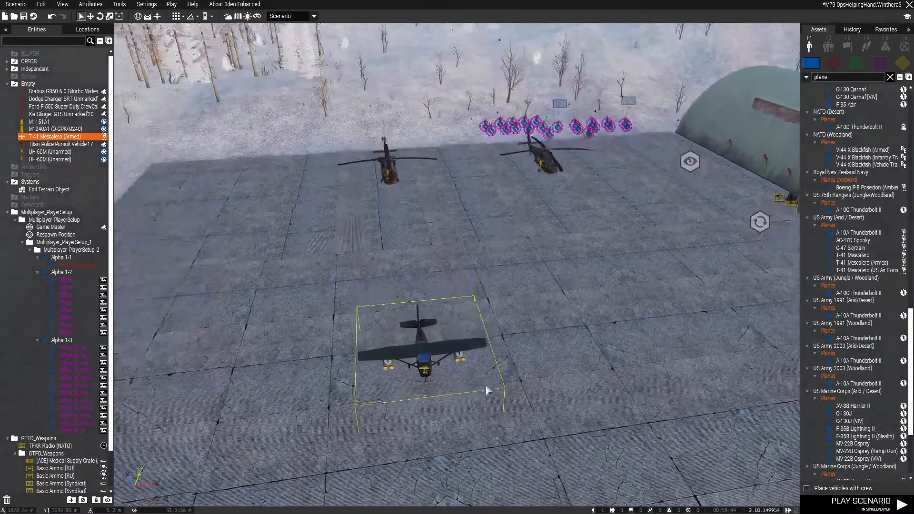
key(a)
drag(430, 384, 390, 272)
key(w)
click(396, 286)
right_drag(396, 286, 530, 317)
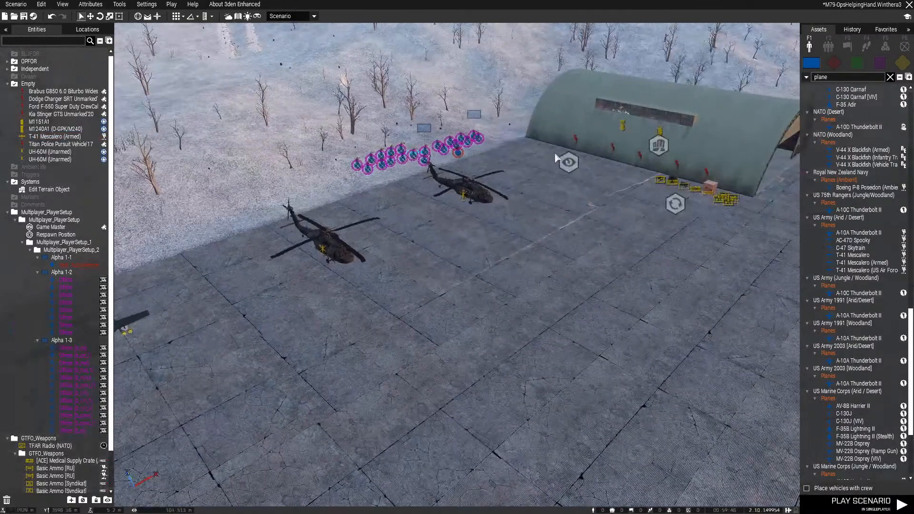
drag(460, 155, 353, 386)
key(a)
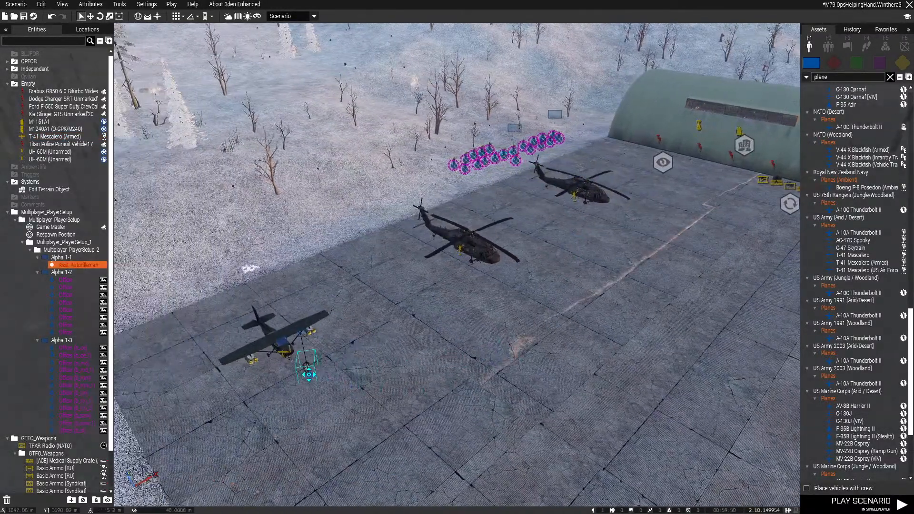
click(861, 502)
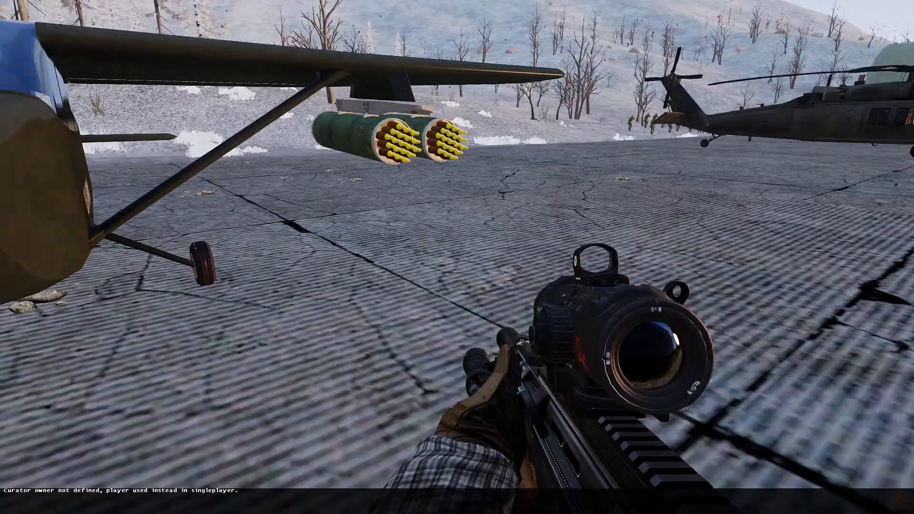
Walk around the T-41 Mescalero on foot and inspect the rocket pods under both wings
key(w)
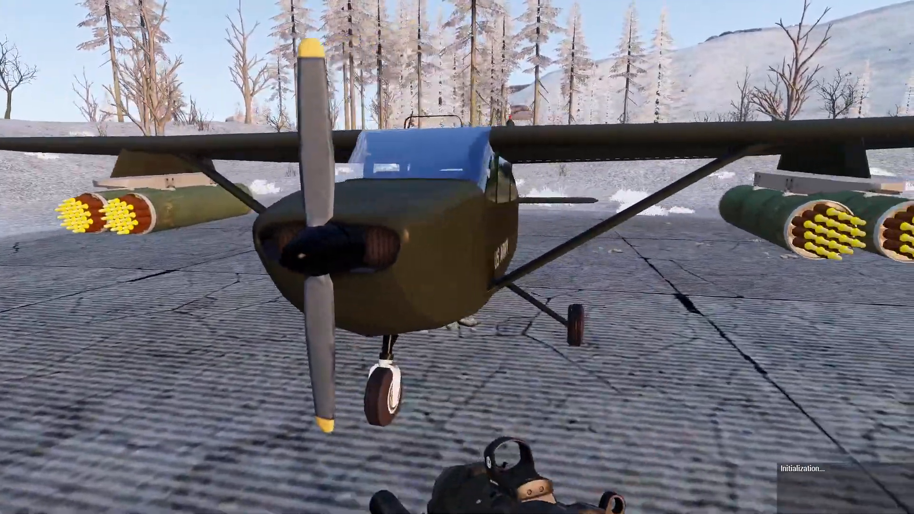
key(w)
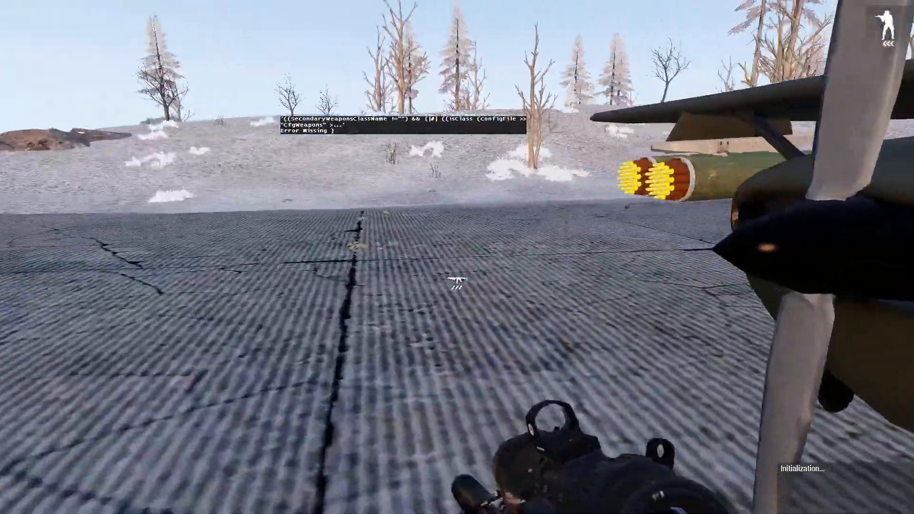
scroll(457, 257, down, 1)
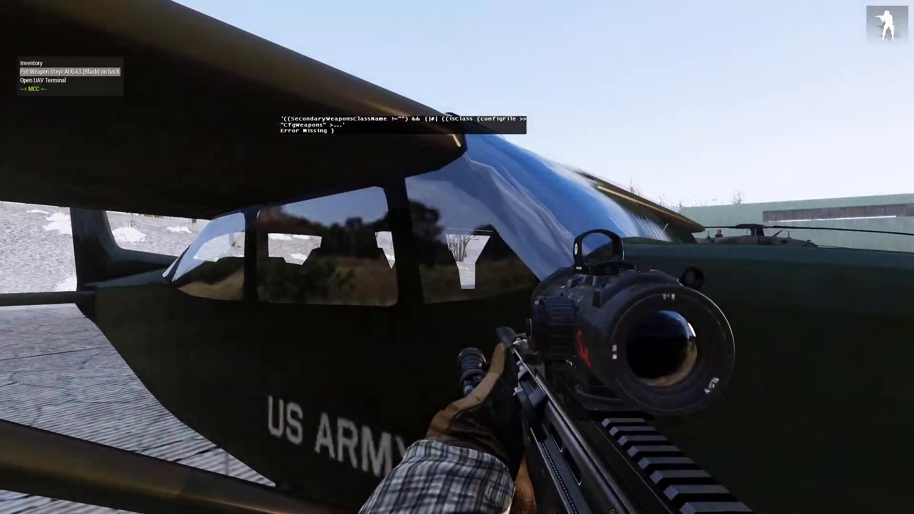
key(w)
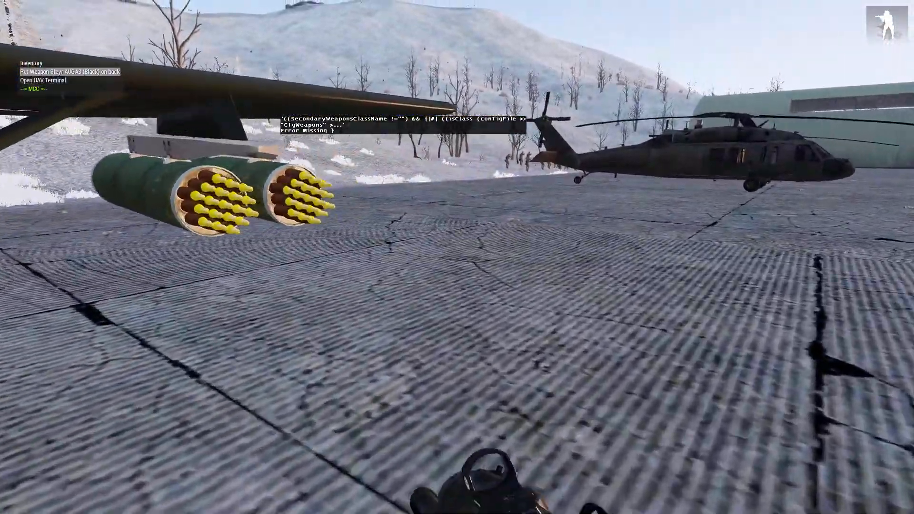
Approach the cockpit door and board the T-41 Mescalero (Armed) as pilot
key(w)
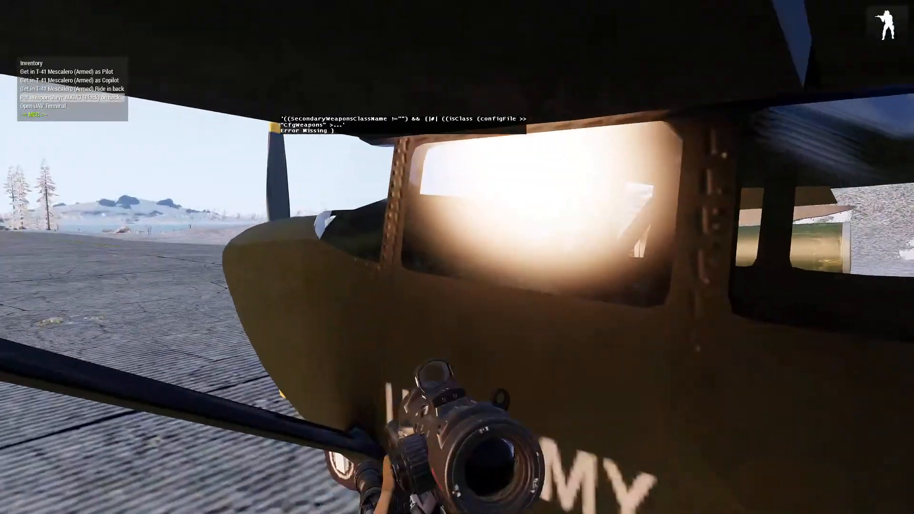
scroll(457, 257, up, 4)
scroll(457, 257, down, 1)
middle_click(457, 279)
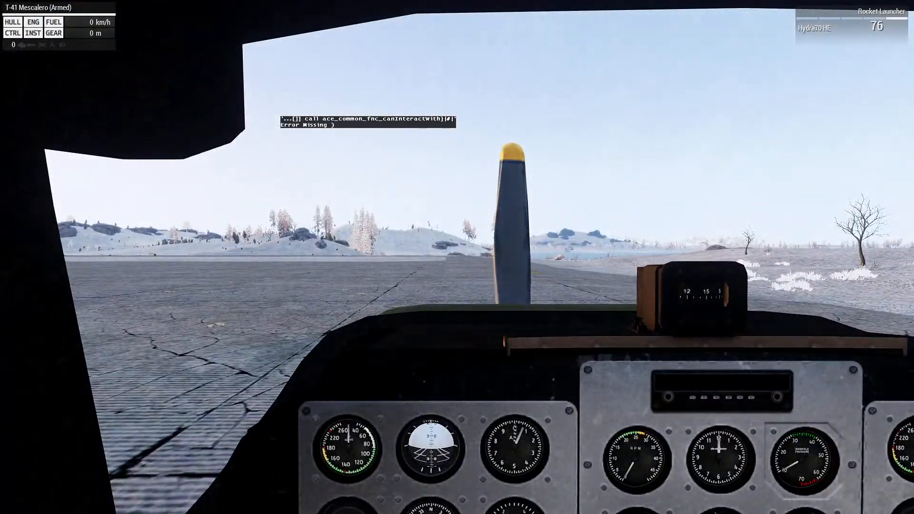
Start the T-41 Mescalero's engine and go through its available flaps and lights actions
scroll(457, 257, down, 1)
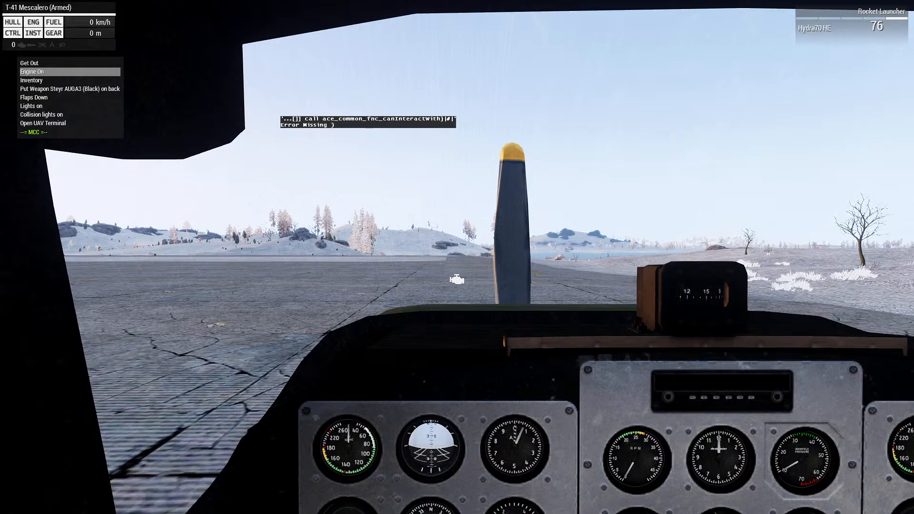
key(Return)
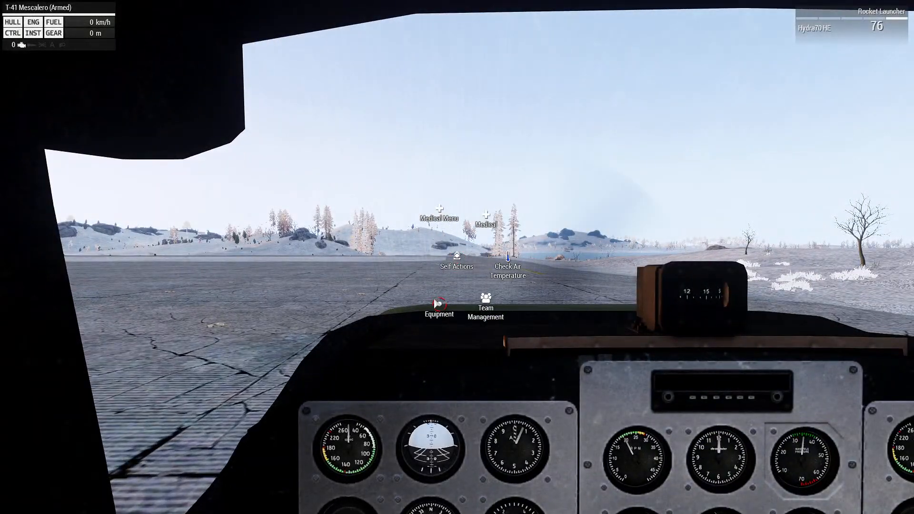
click(473, 348)
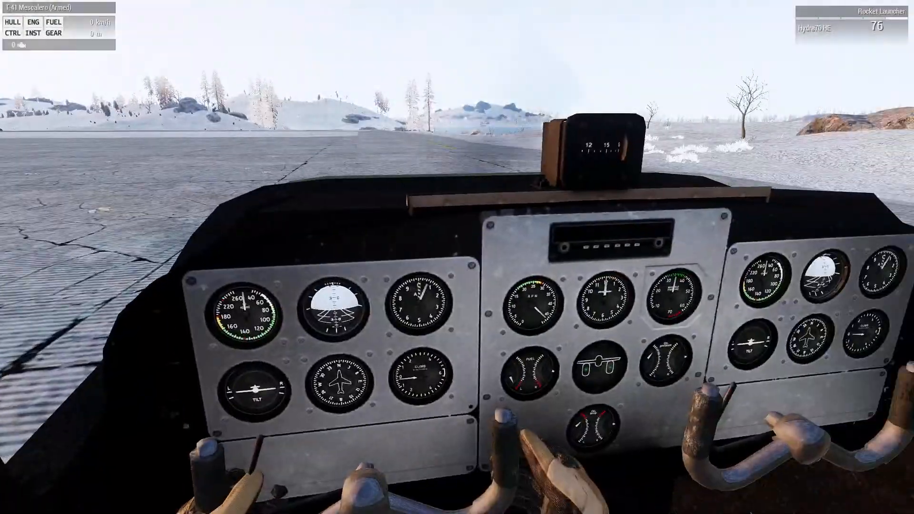
scroll(457, 279, down, 1)
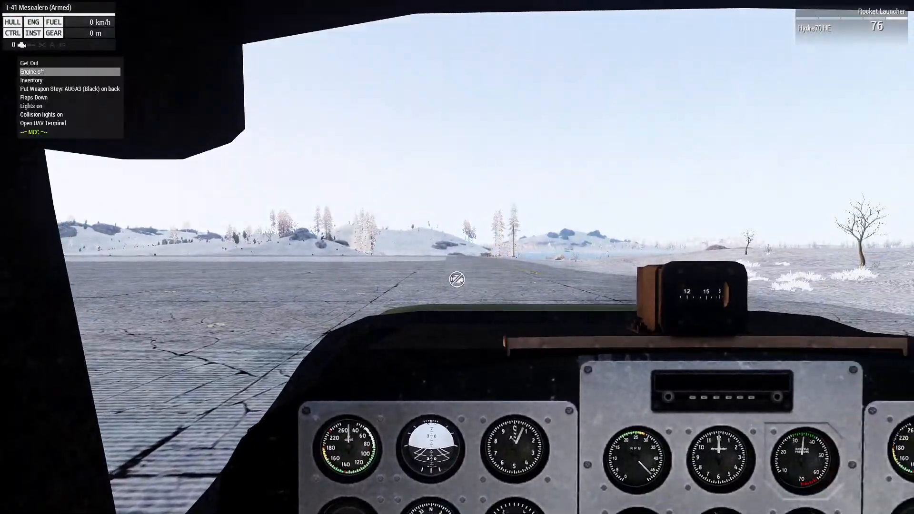
scroll(456, 280, down, 5)
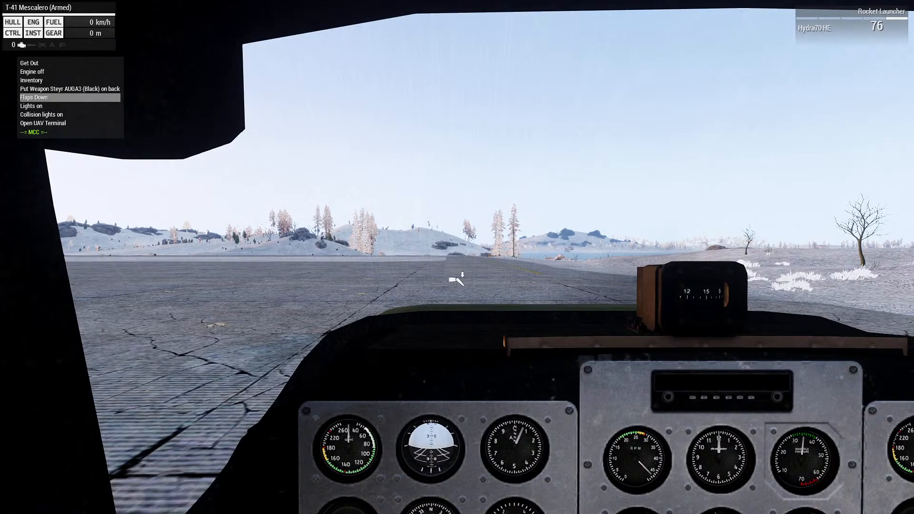
scroll(457, 281, up, 1)
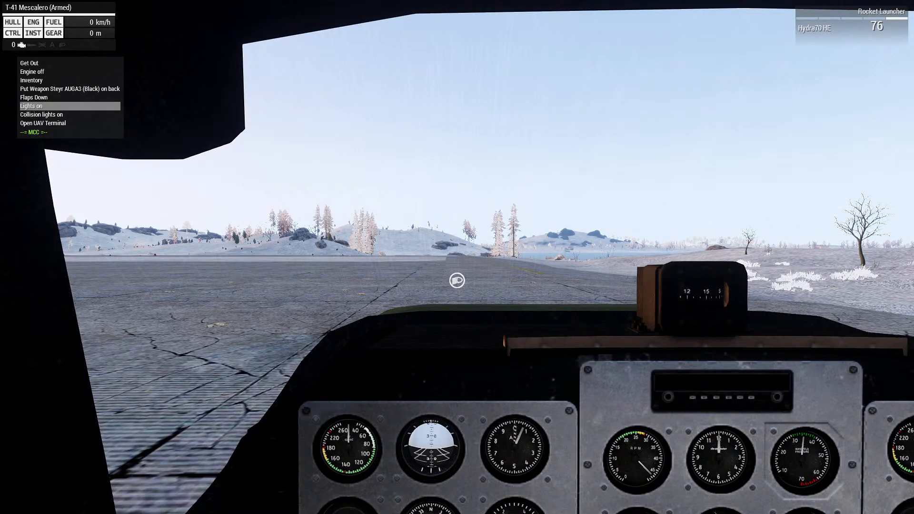
middle_click(457, 280)
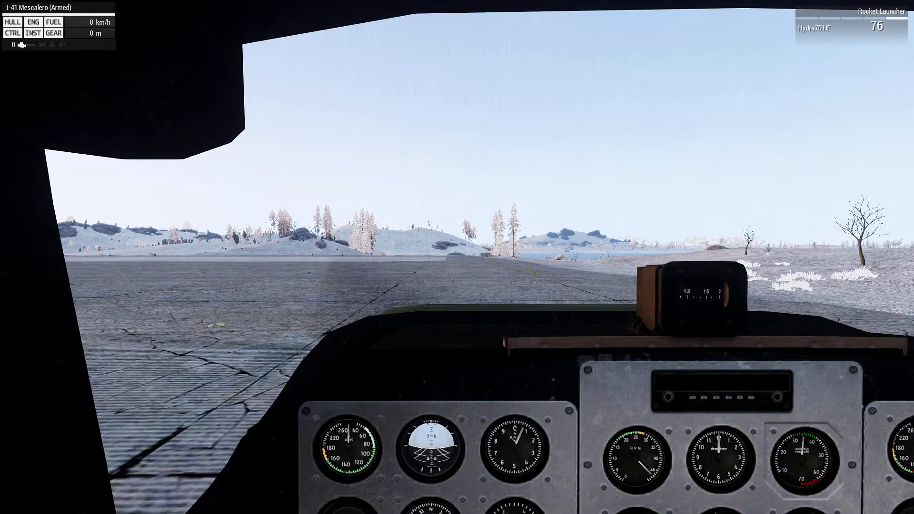
Raise the throttle gradually, taxi the T-41 Mescalero onto the runway and take off at 100 throttle
key(shift)
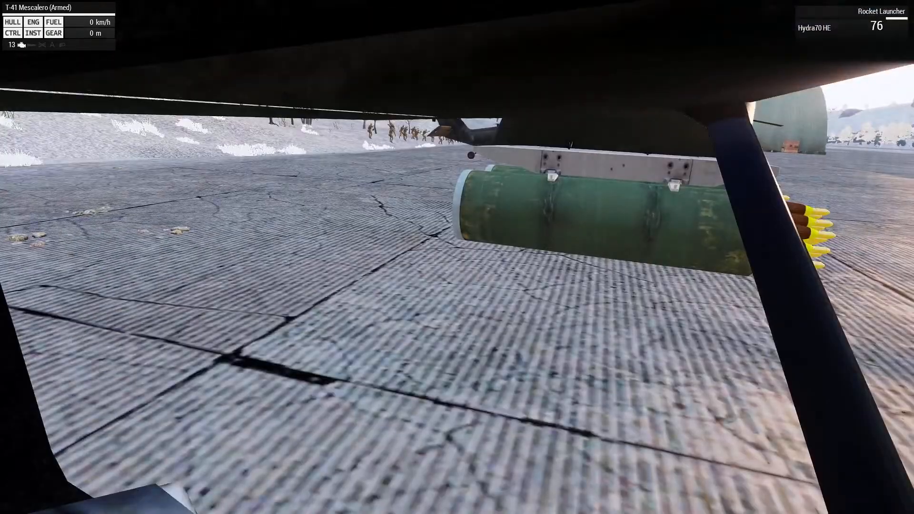
key(shift)
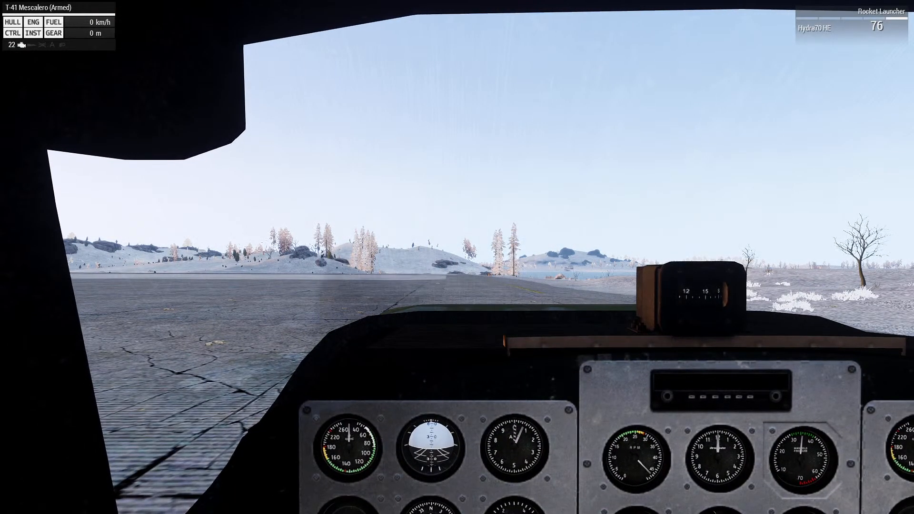
key(shift)
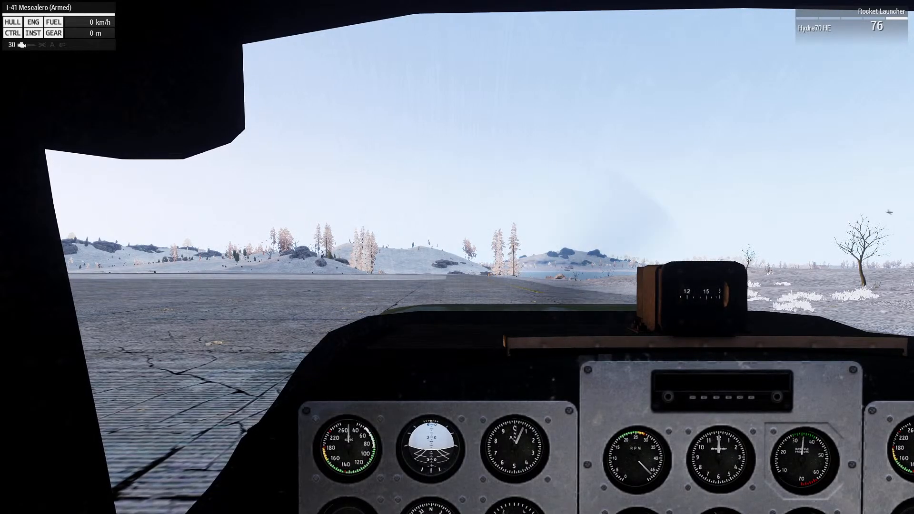
key(shift)
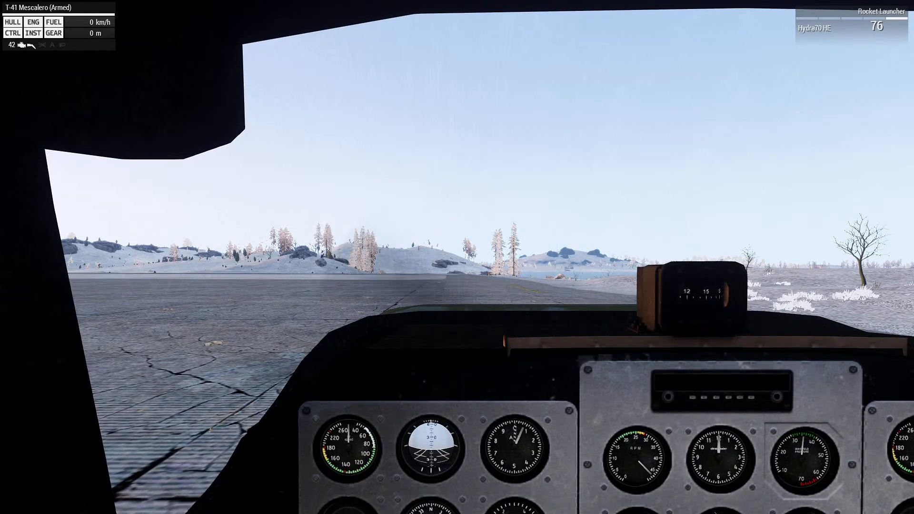
key(shift)
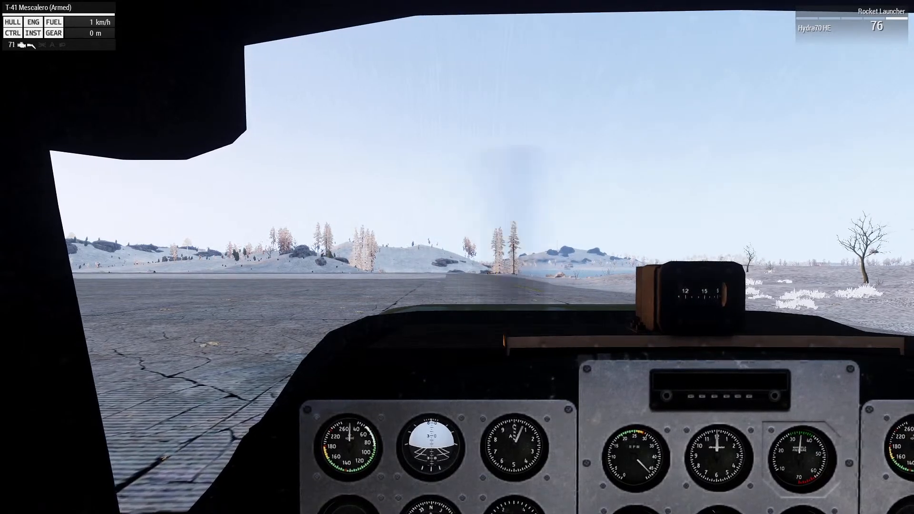
key(z)
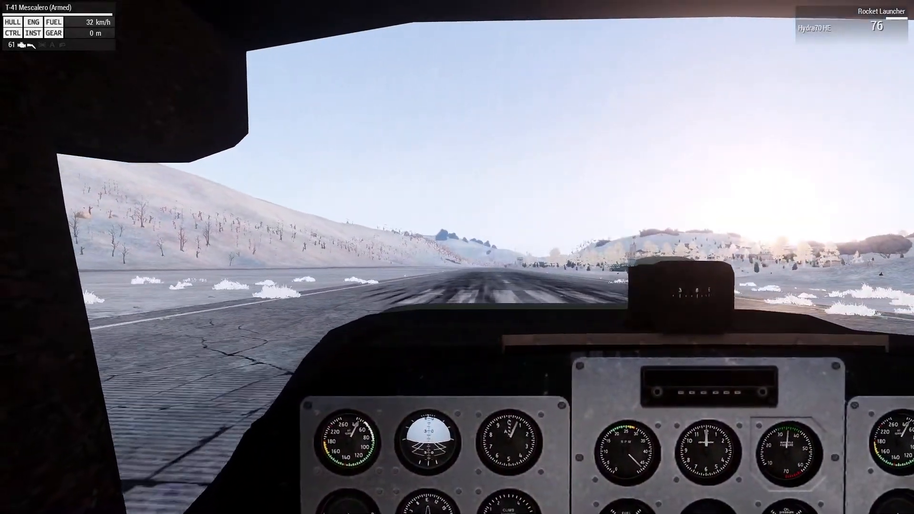
key(shift)
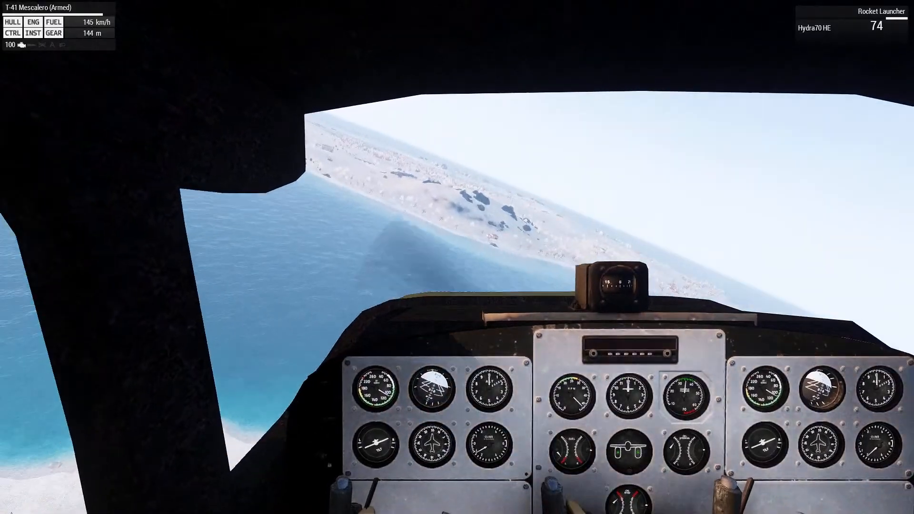
Fire several Hydra70 HE rockets at the snowy hillside across the water, aiming with the zoomed view
key(KP_Add)
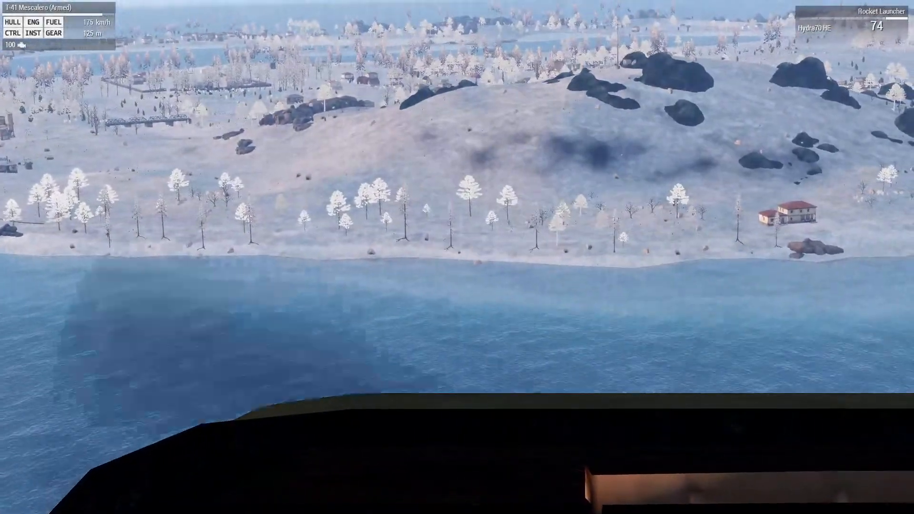
click(457, 257)
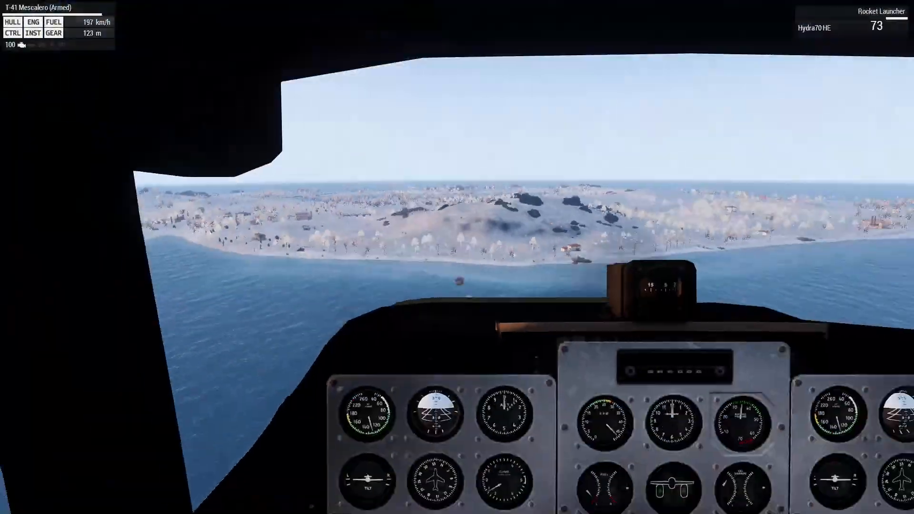
key(KP_Add)
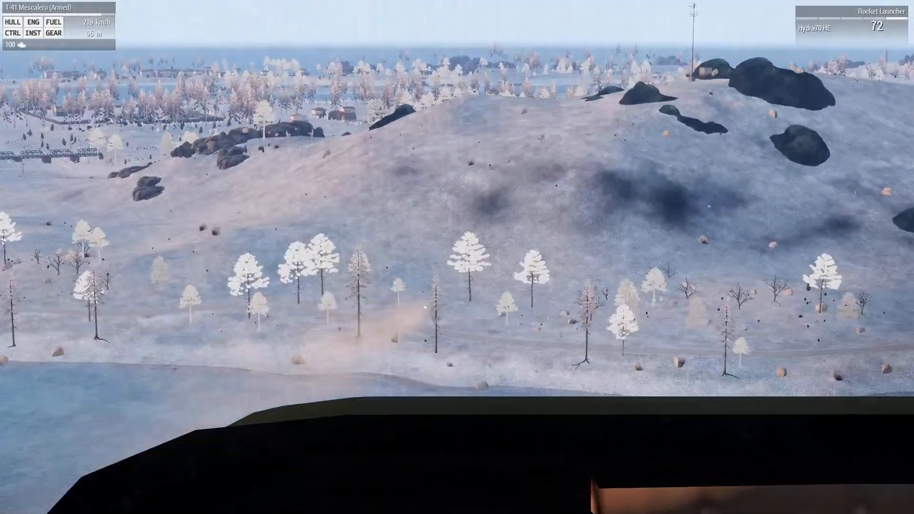
click(457, 257)
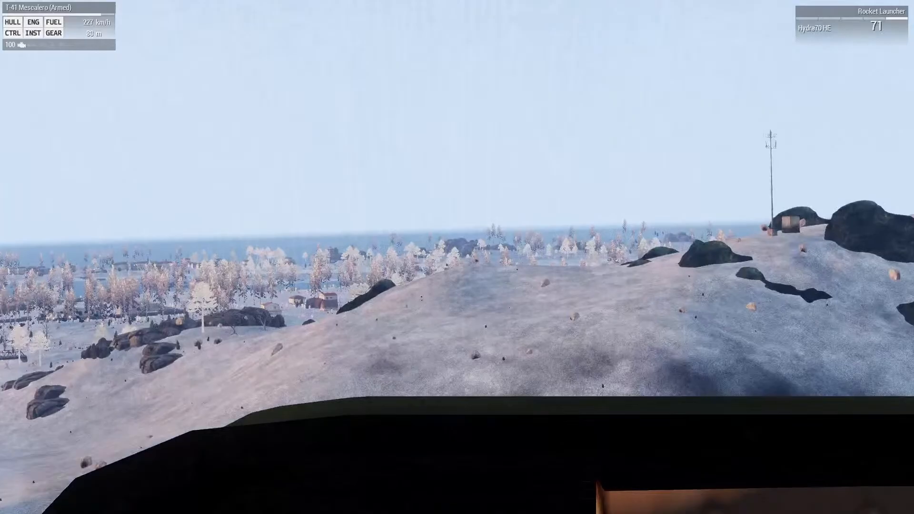
click(457, 257)
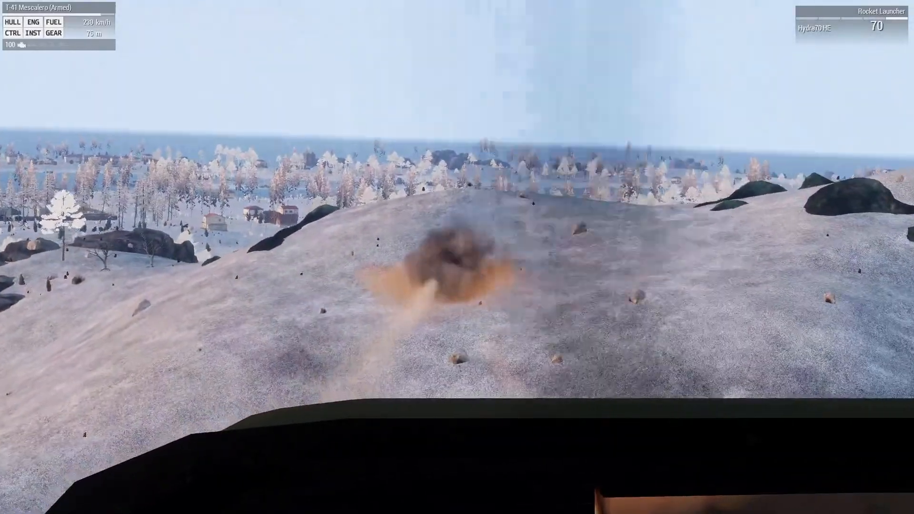
right_click(457, 257)
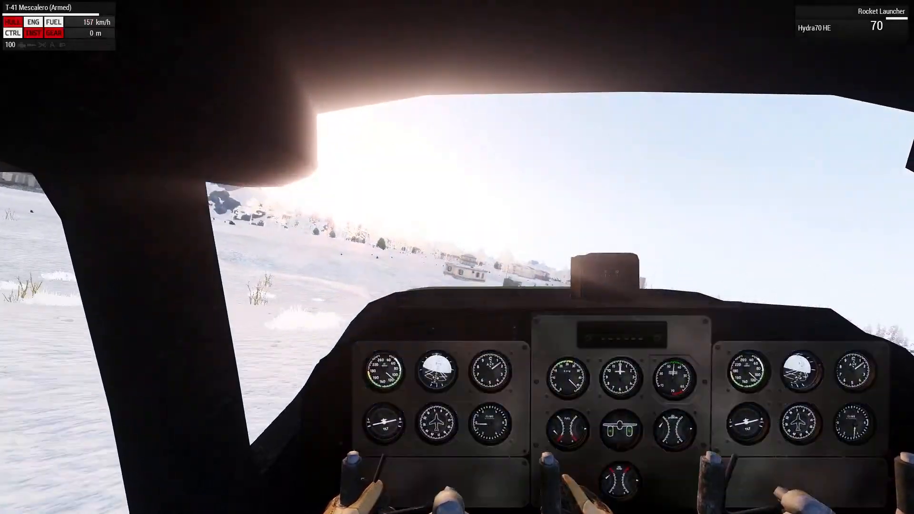
End the T-41 Mescalero test flight, return to the parked aircraft in the editor and clear the plane asset search
key(Escape)
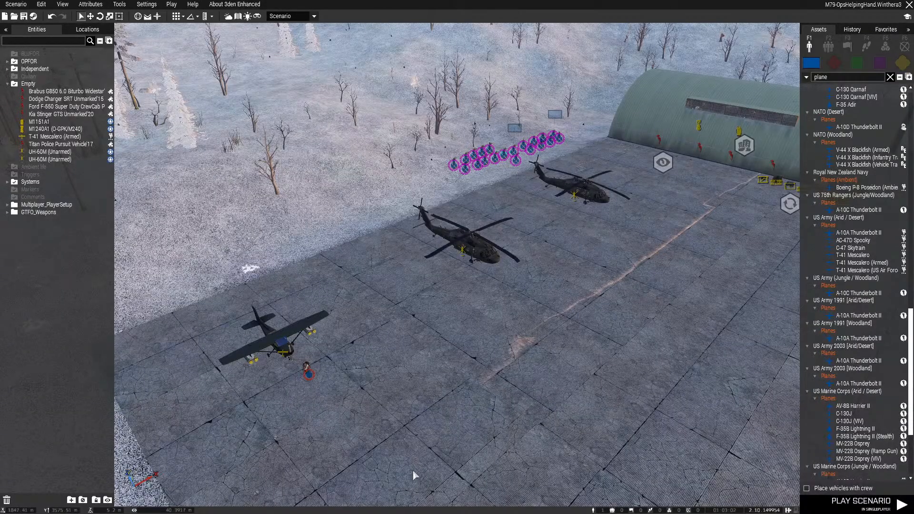
scroll(482, 404, up, 3)
right_drag(483, 408, 582, 292)
scroll(473, 324, up, 4)
scroll(473, 325, up, 2)
scroll(456, 393, up, 3)
key(a)
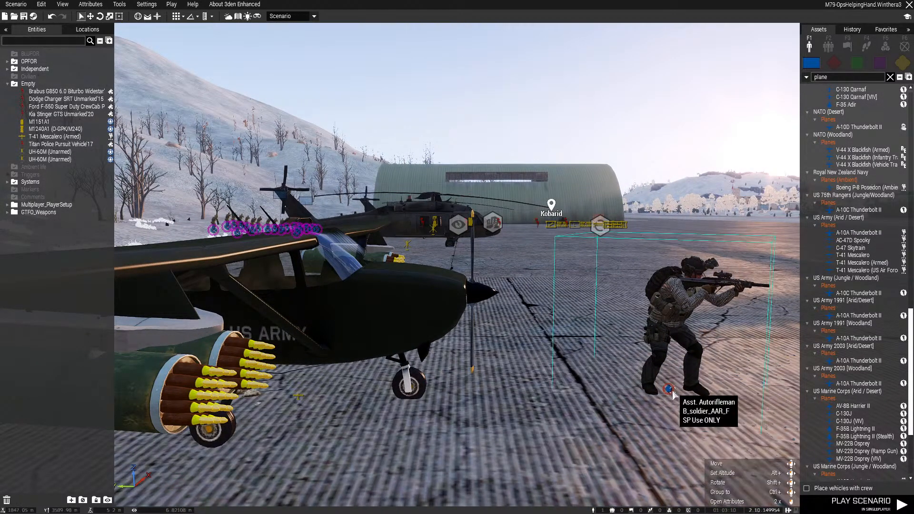
click(890, 77)
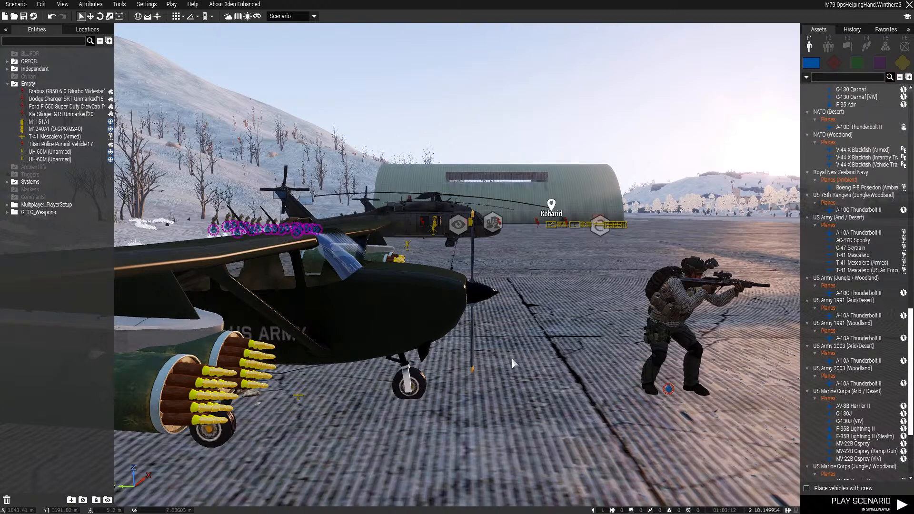
Delete the T-41 Mescalero (Armed) from the apron
right_drag(512, 358, 422, 339)
key(d)
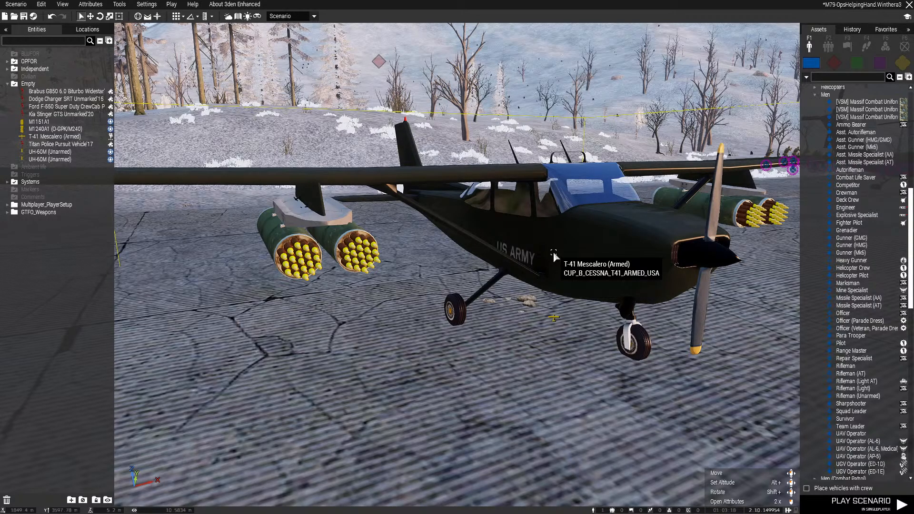
right_drag(533, 305, 591, 333)
key(s)
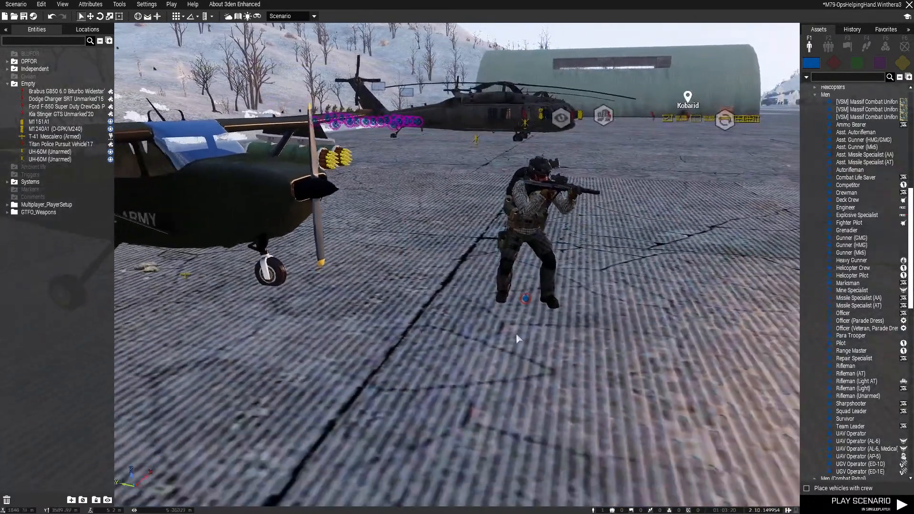
key(q)
click(281, 332)
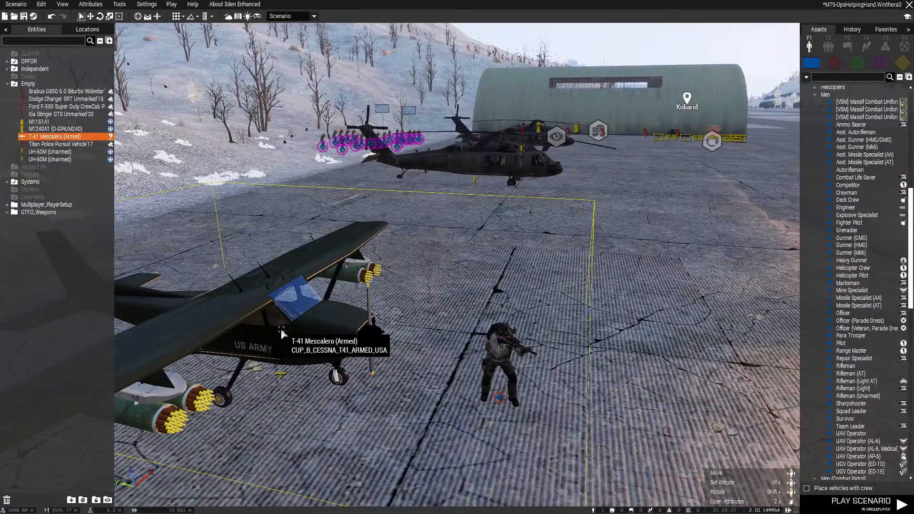
key(Delete)
Move the Asst. Autorifleman player unit from beside the UH-60M out onto the open apron in front of the helicopters
key(q)
key(s)
right_drag(281, 332, 503, 295)
key(d)
key(q)
drag(395, 70, 611, 195)
drag(565, 151, 534, 152)
click(523, 222)
key(a)
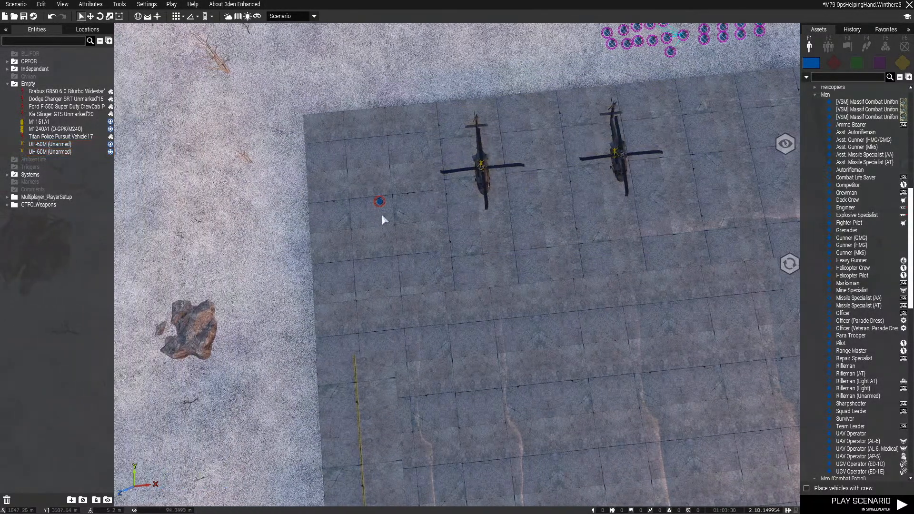
drag(377, 201, 510, 344)
Shift the UH-60M (Unarmed) farther from the hangar towards the apron's snowy edge and save the scenario
drag(477, 165, 425, 168)
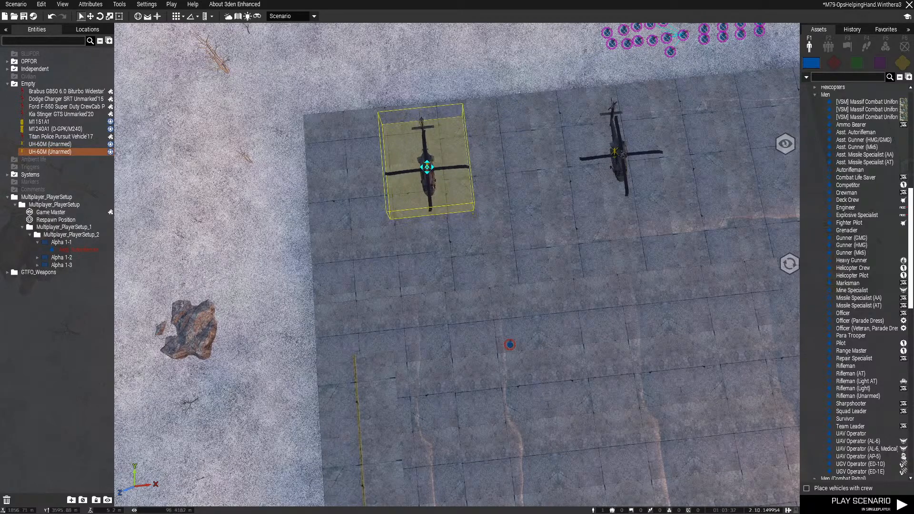
click(492, 285)
key(ctrl+s)
Move the Asst. Autorifleman across the apron to the area near the supply crates by the hangar and save the scenario
right_drag(492, 284, 555, 221)
key(w)
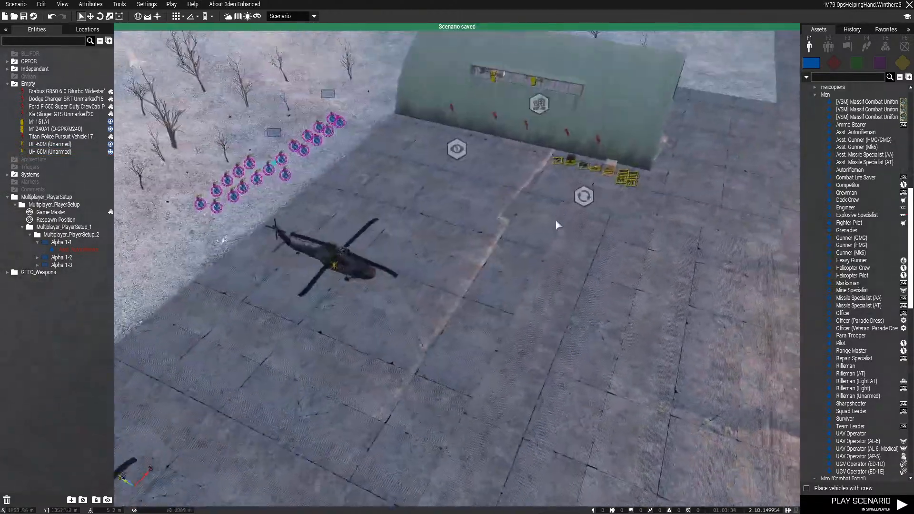
key(d)
right_drag(508, 295, 300, 361)
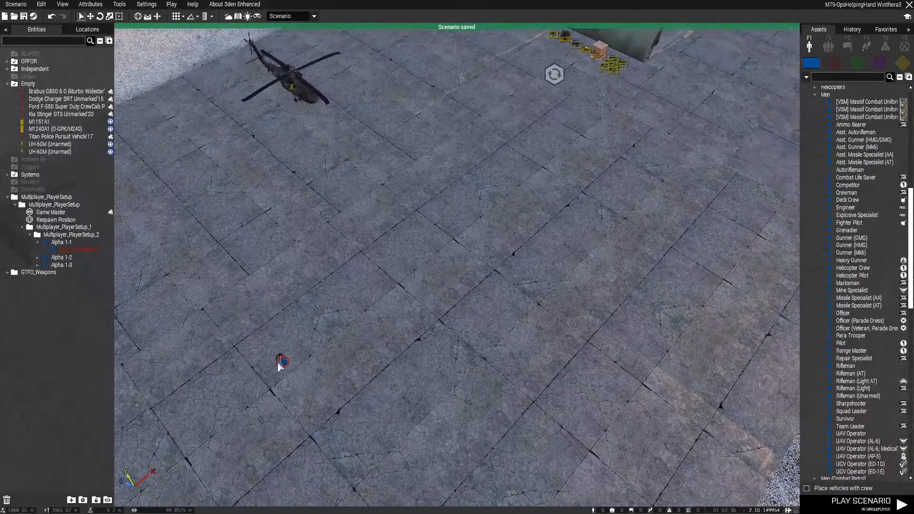
key(w)
drag(284, 359, 519, 285)
key(w)
key(d)
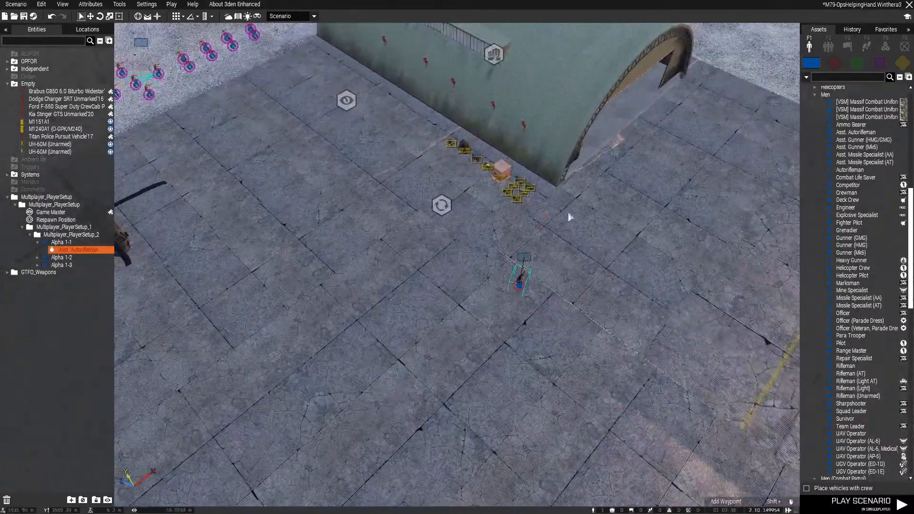
key(ctrl+s)
Locate Airport Fortieste on the southwestern island on the map and bring the 3D view to it
key(m)
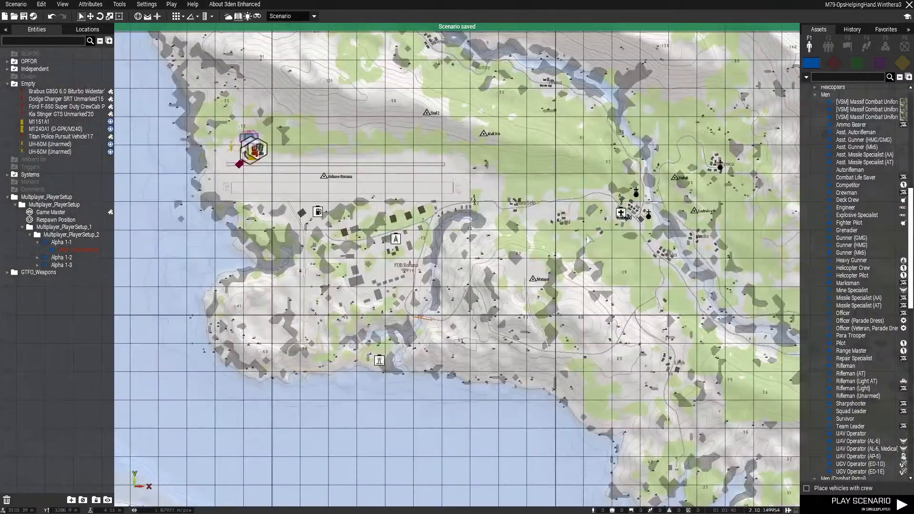
scroll(488, 273, down, 2)
scroll(487, 273, down, 4)
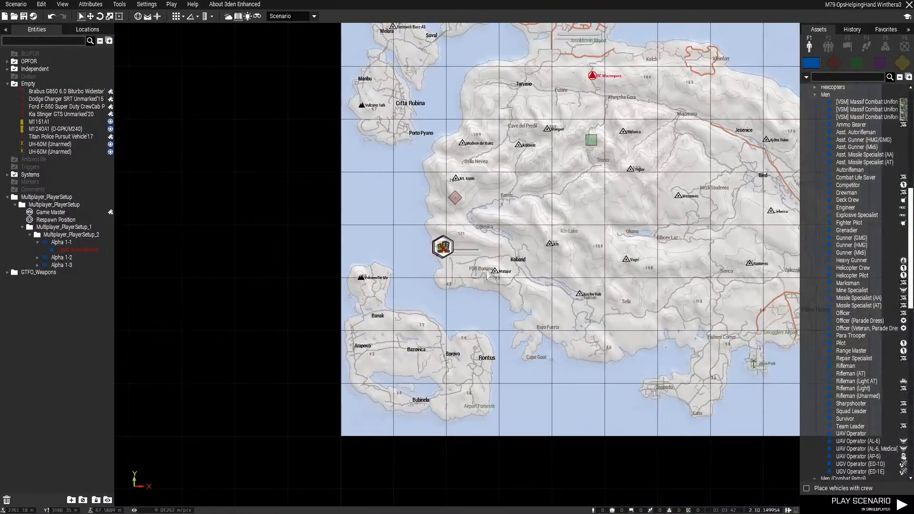
scroll(463, 333, up, 3)
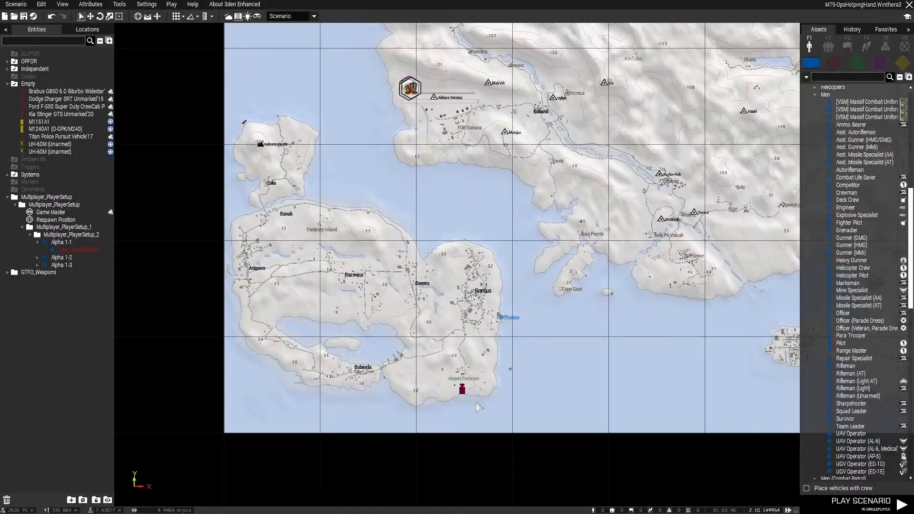
key(m)
right_drag(477, 403, 267, 137)
key(w)
key(s)
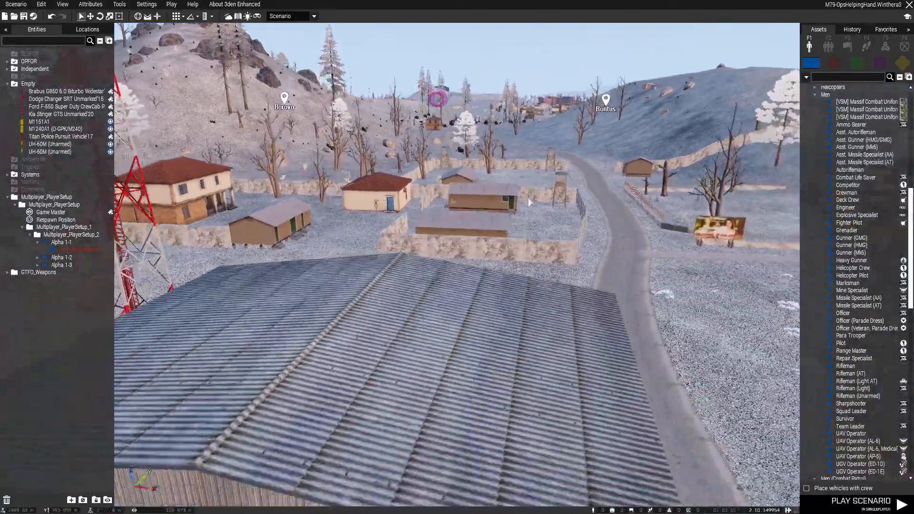
Survey the Airport Fortieste compound, its walled buildings, control tower, access road and the surrounding open ground
right_drag(529, 198, 540, 164)
key(w)
key(s)
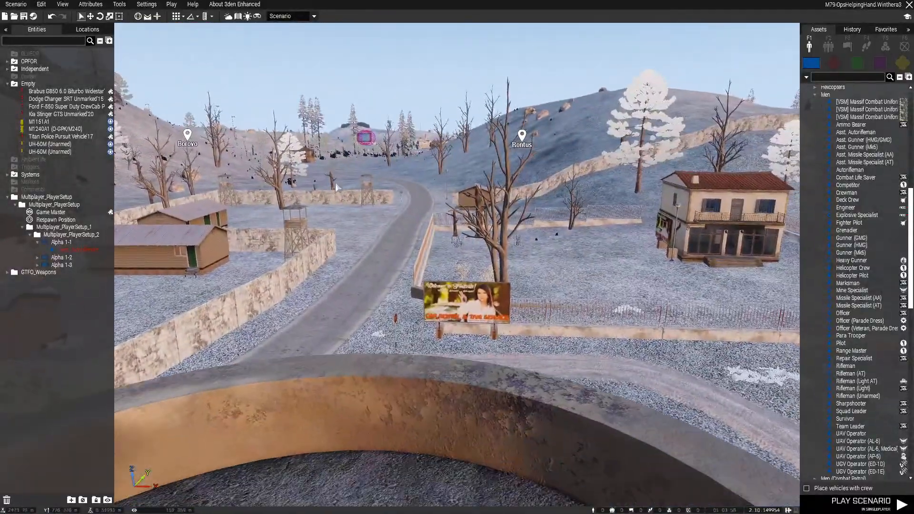
key(a)
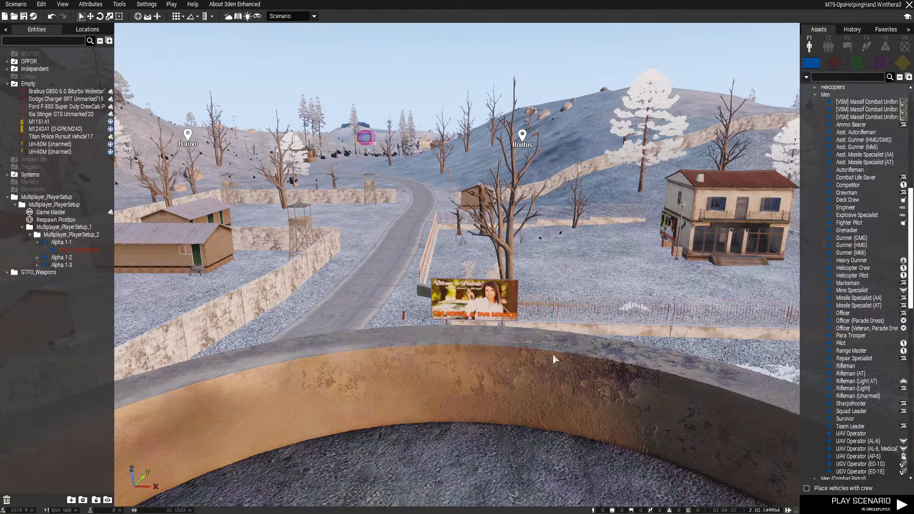
right_drag(553, 353, 608, 368)
key(q)
key(w)
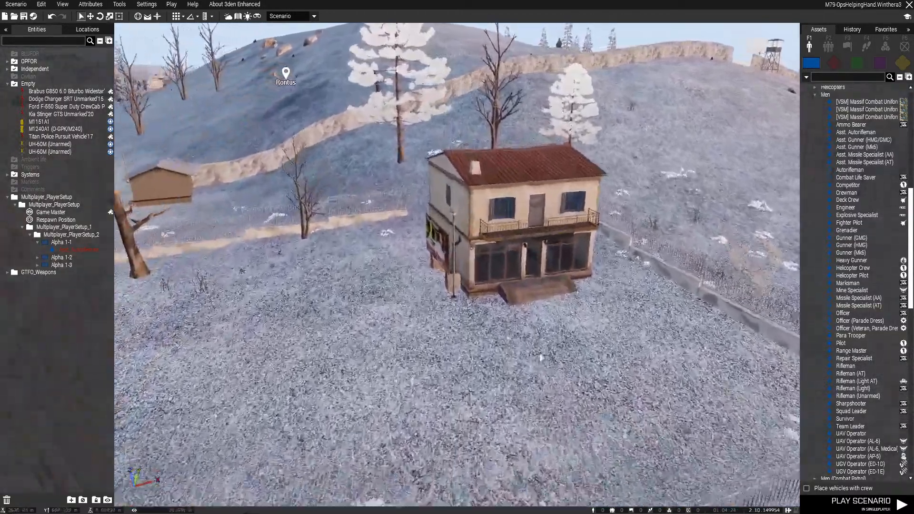
key(w)
right_drag(541, 358, 432, 276)
key(w)
key(q)
key(w)
key(s)
key(w)
key(w)
key(s)
key(q)
key(w)
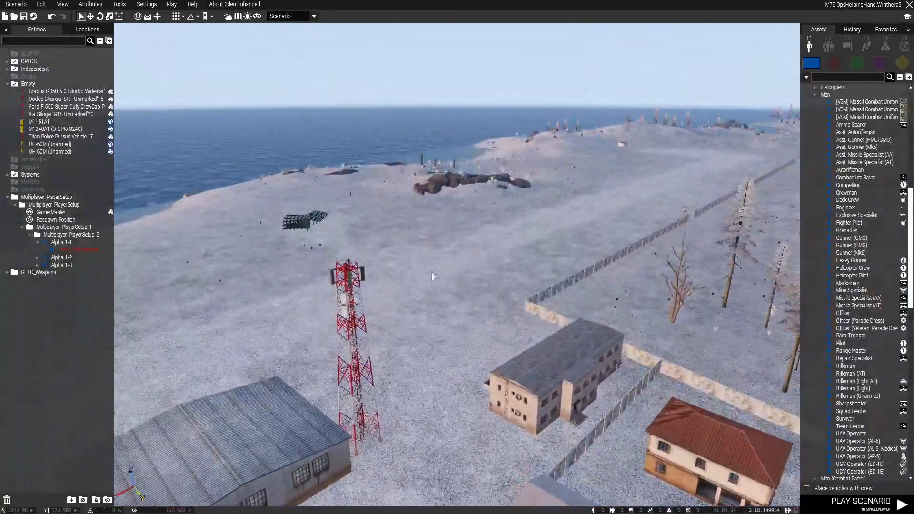
Examine the map between Airport Fortieste and the town of Rontus for terrain and approach routes
key(m)
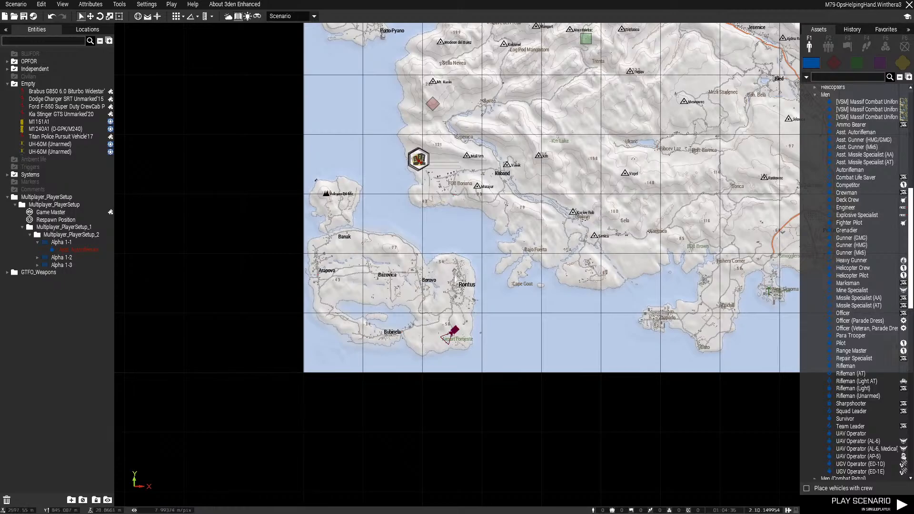
scroll(436, 349, up, 10)
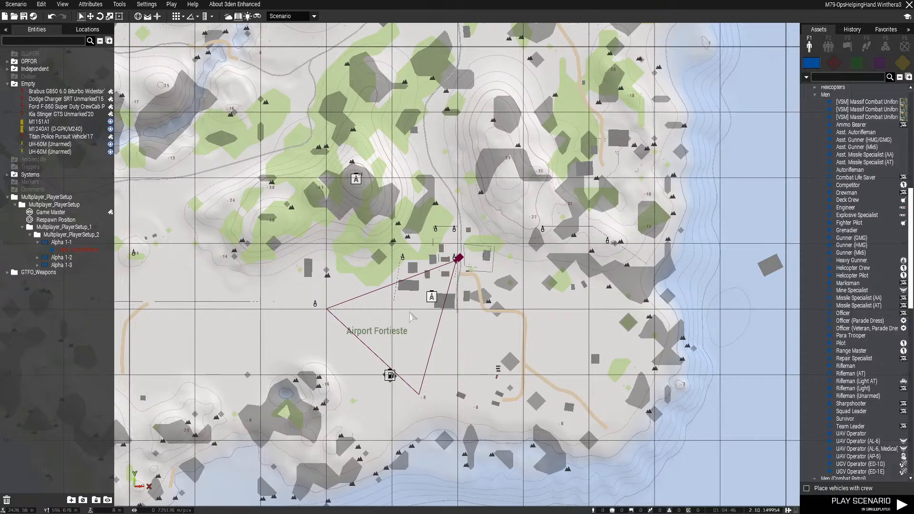
scroll(398, 330, down, 2)
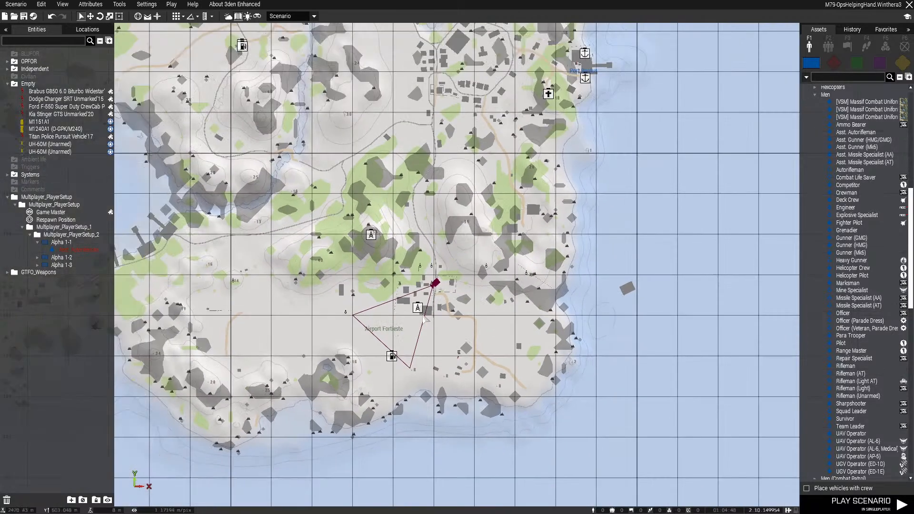
right_drag(425, 319, 502, 403)
scroll(492, 406, down, 2)
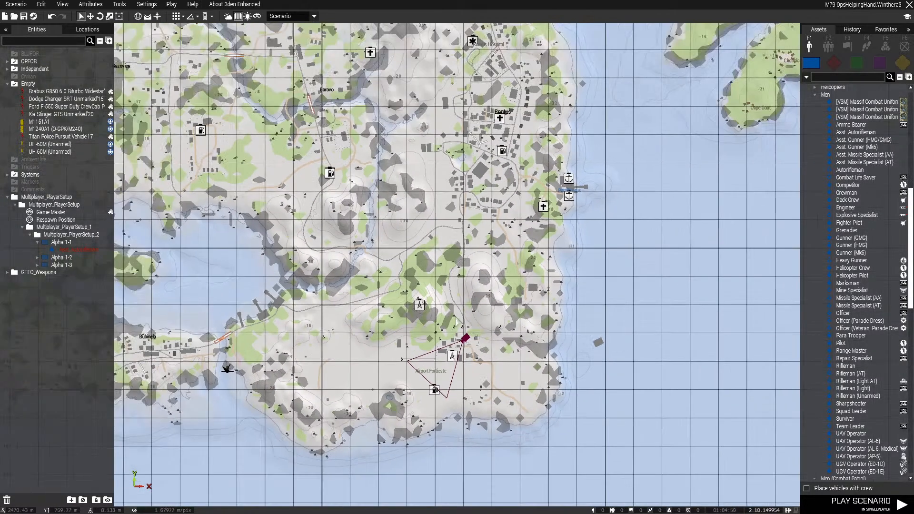
right_drag(452, 296, 618, 303)
Follow the road in the 3D view from Airport Fortieste through Rontus towards the red hospital
key(m)
key(s)
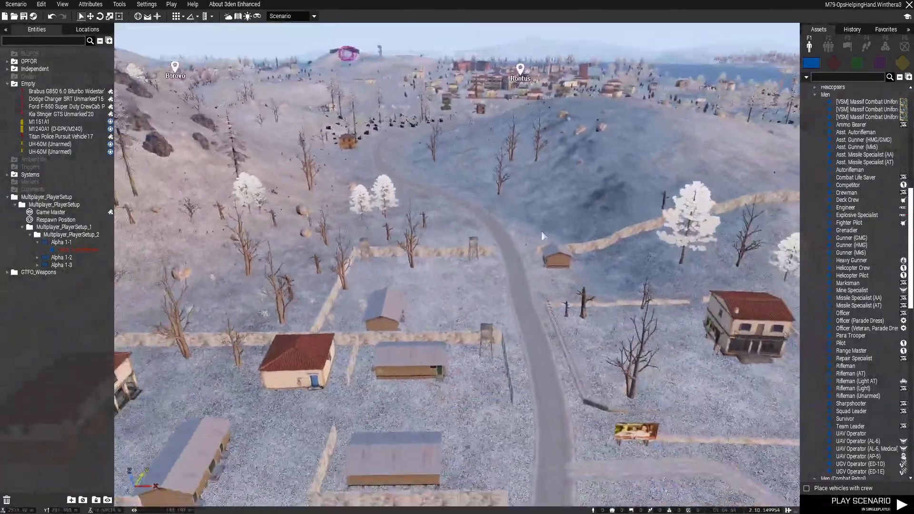
right_drag(541, 232, 537, 262)
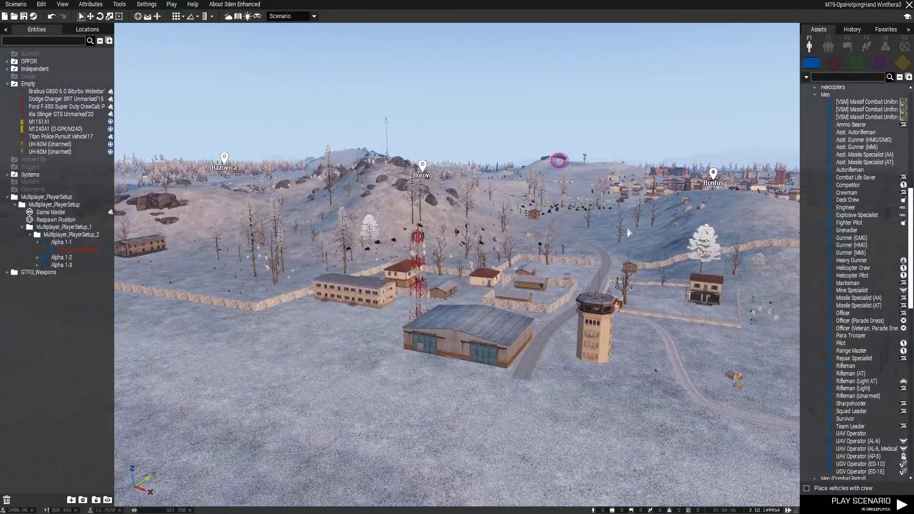
right_drag(452, 223, 604, 240)
key(w)
key(w)
right_drag(467, 251, 564, 257)
key(w)
key(w)
key(w)
Inspect the red hospital north of Rontus and its rooftop helipad from several sides
key(w)
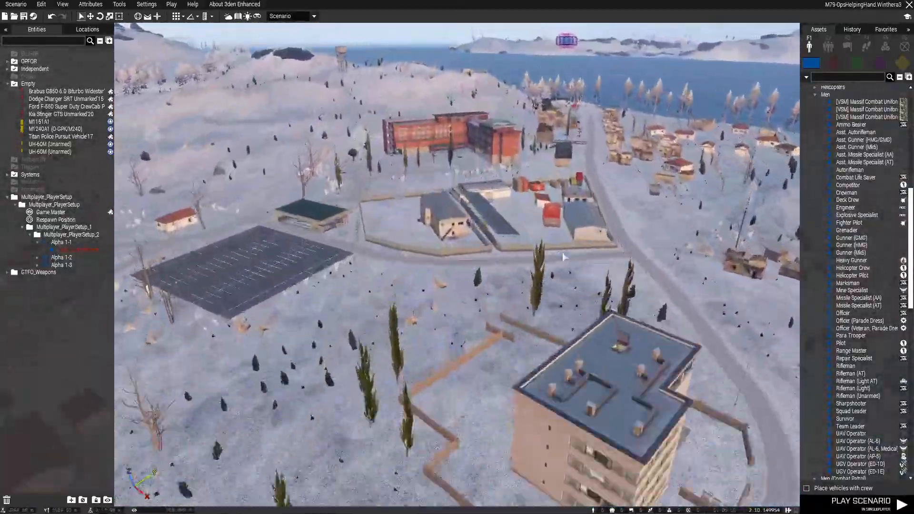
key(w)
key(d)
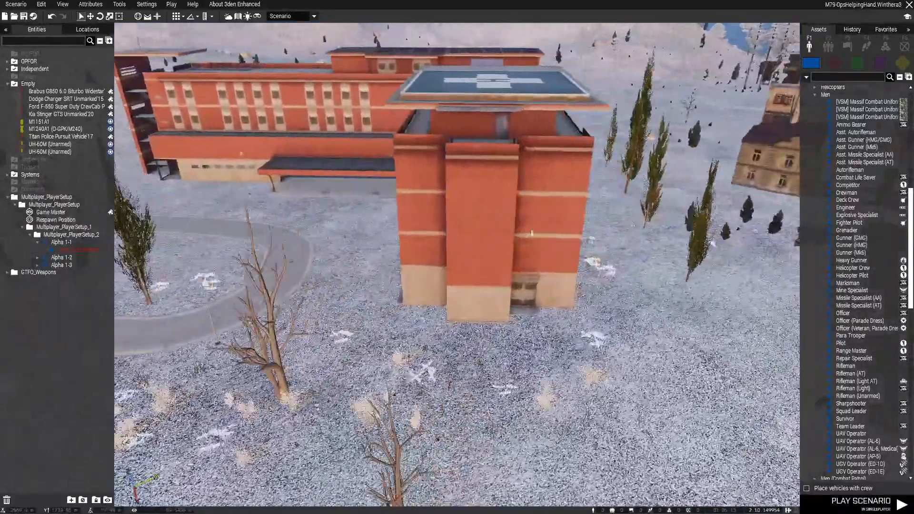
right_drag(705, 204, 533, 191)
key(d)
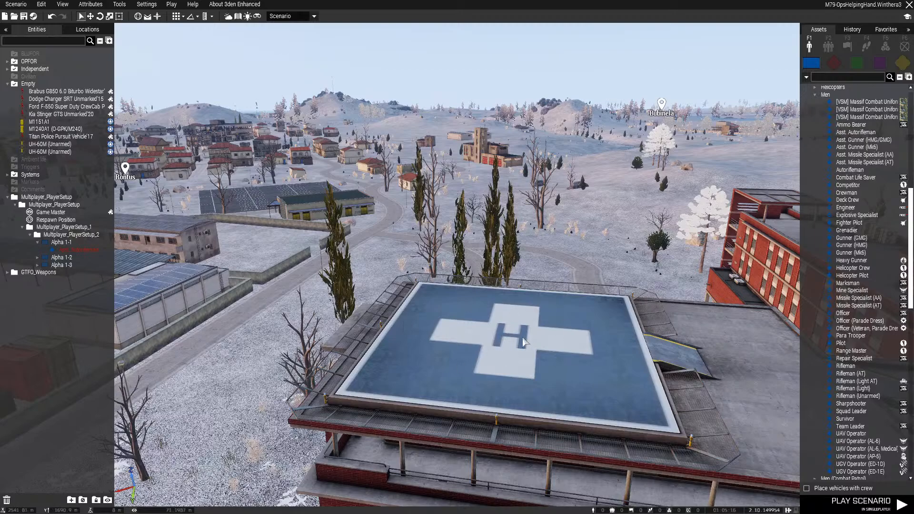
right_drag(438, 312, 472, 325)
key(z)
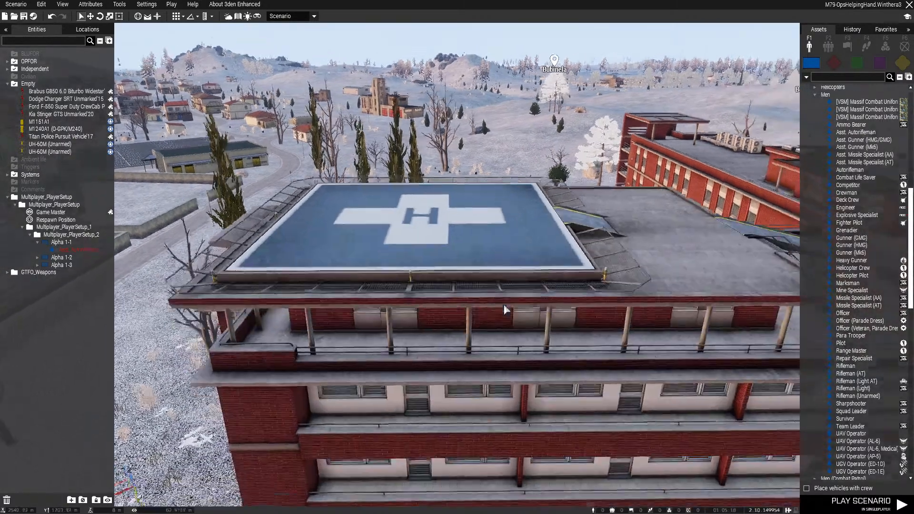
key(q)
right_drag(488, 237, 546, 252)
Return to the starting airfield, inspect and select a UH-60M (Unarmed) on the apron, and check the route area on the map
key(m)
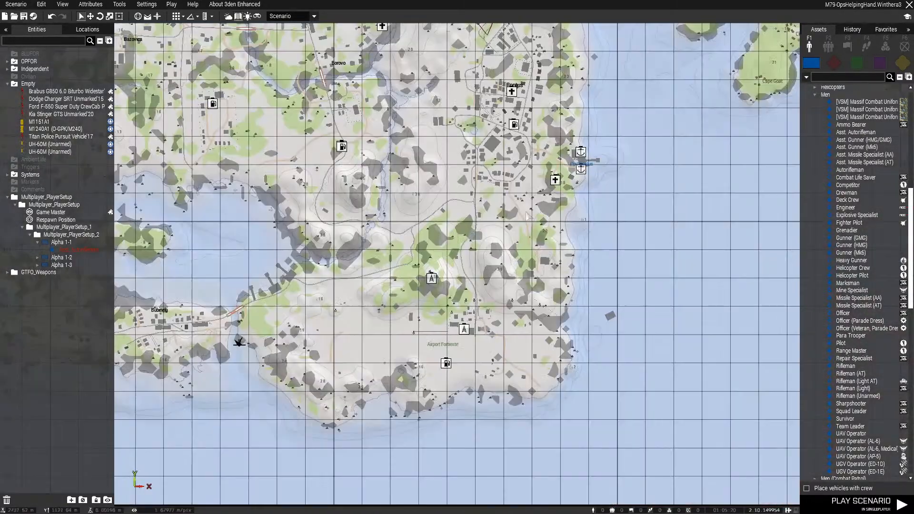
scroll(477, 241, down, 4)
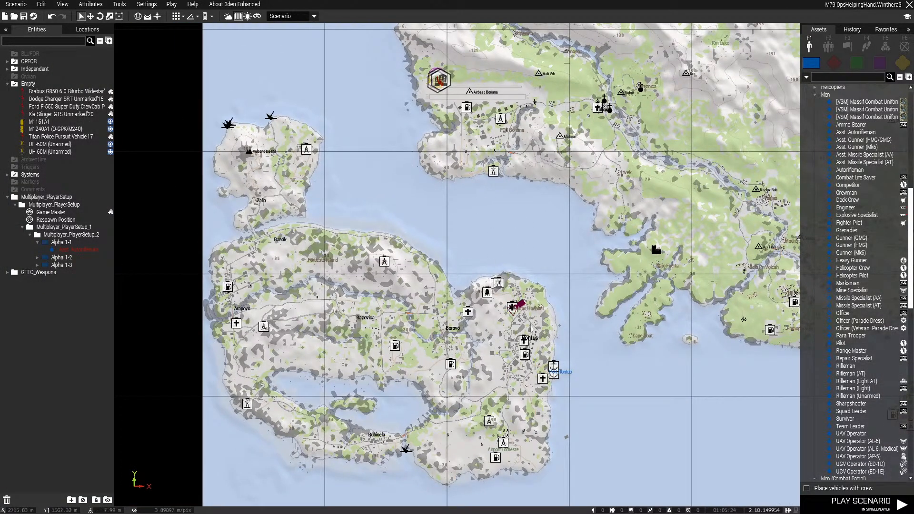
key(m)
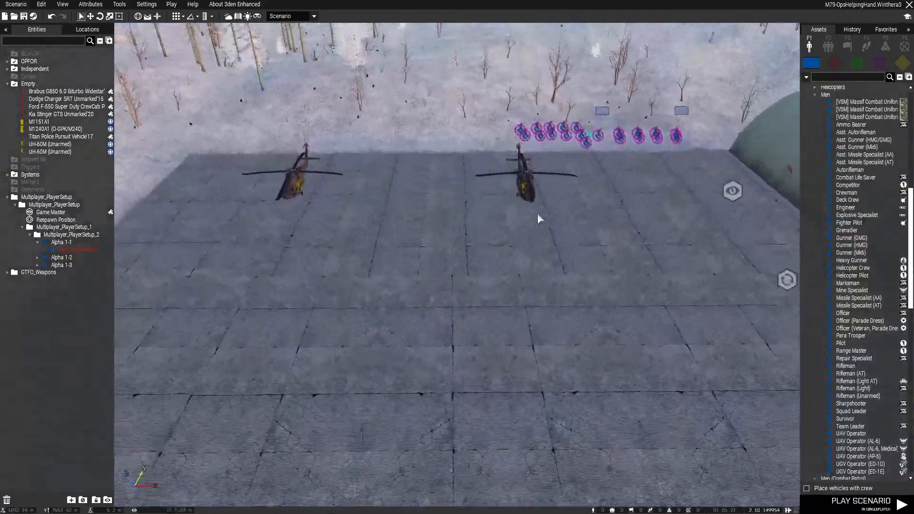
right_drag(538, 214, 415, 167)
key(w)
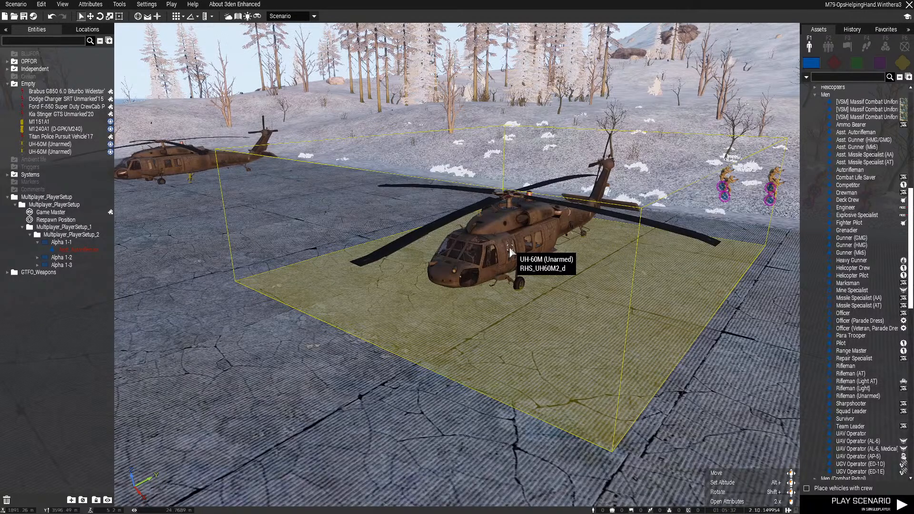
scroll(476, 274, up, 5)
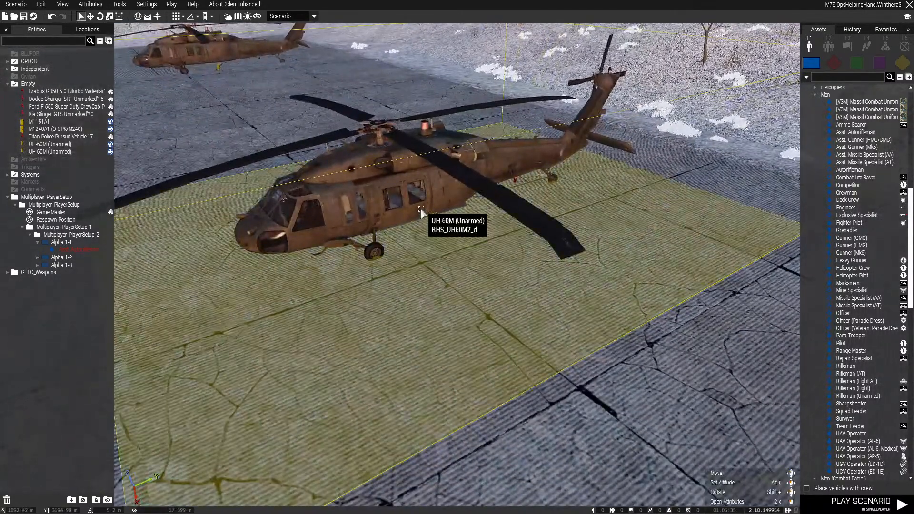
click(422, 214)
key(m)
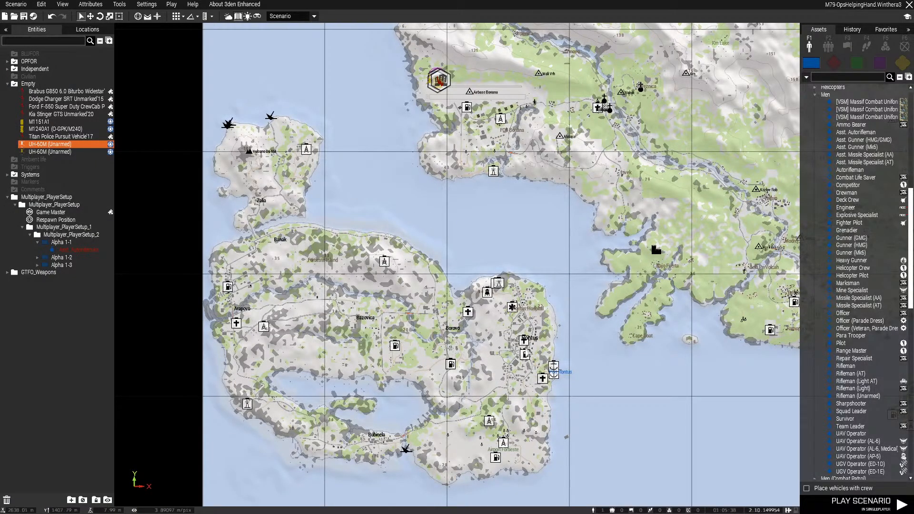
Paste a copy of the UH-60M (Unarmed) onto the Rontus hospital's rooftop helipad and position it over the landing cross
scroll(523, 339, up, 4)
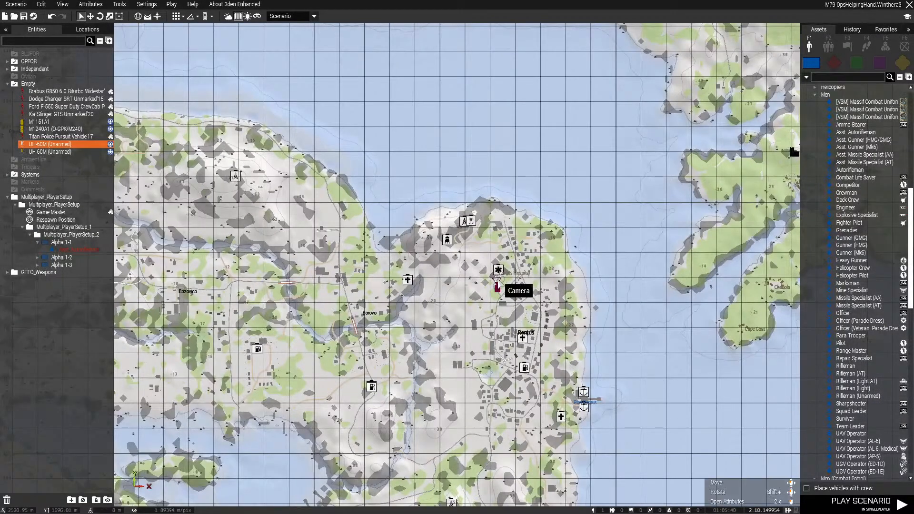
key(m)
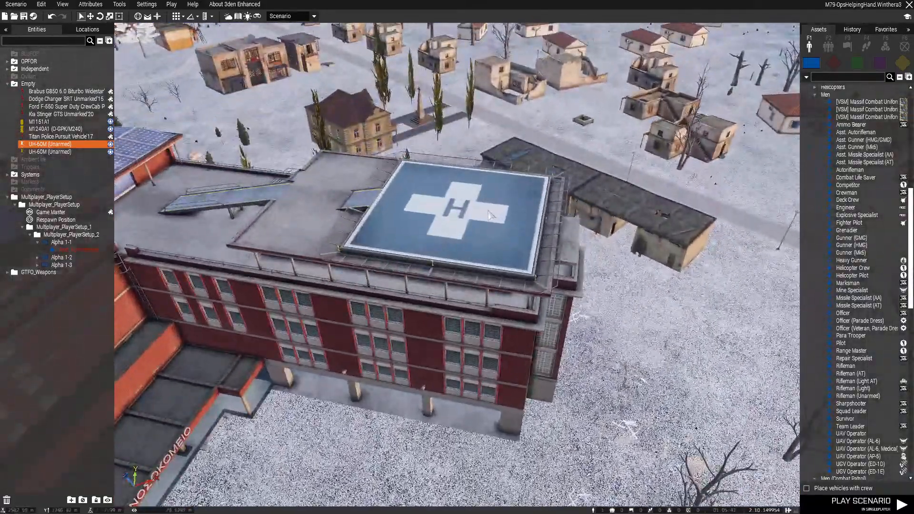
key(ctrl+v)
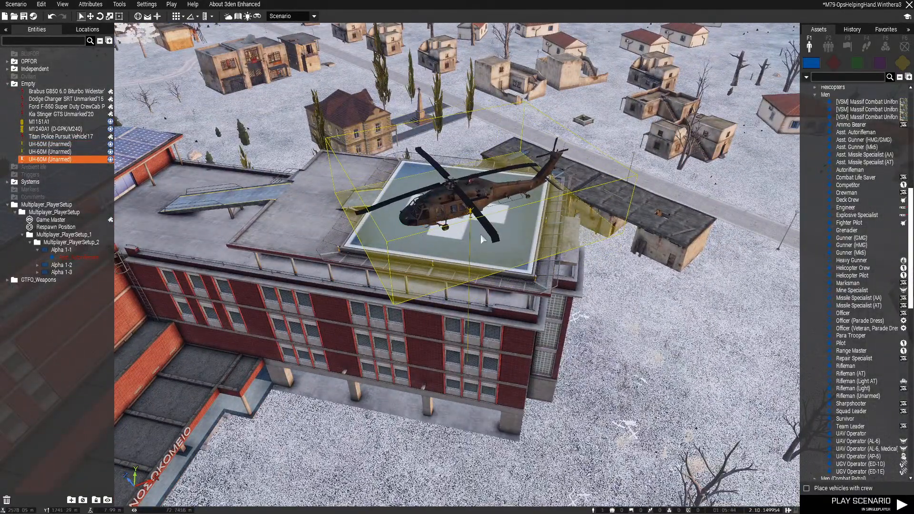
scroll(480, 235, up, 4)
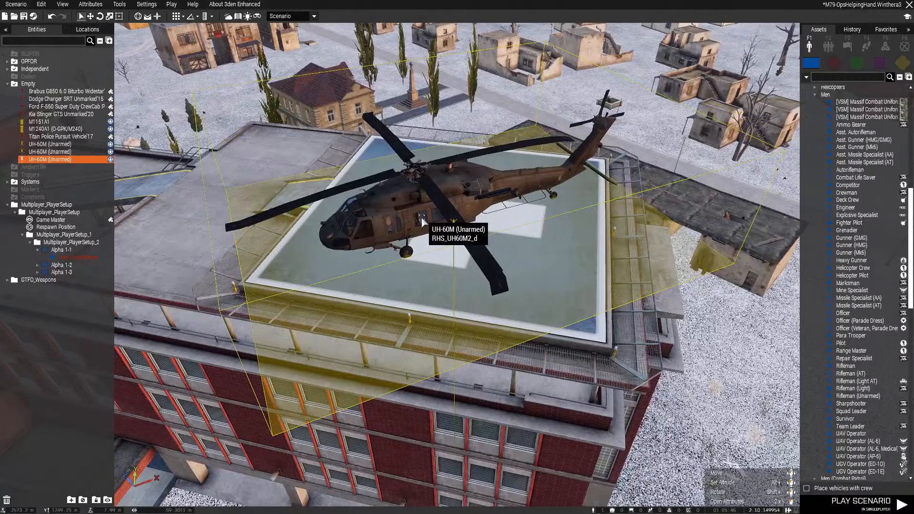
drag(421, 217, 499, 218)
key(z)
right_drag(497, 222, 544, 273)
key(q)
key(a)
key(s)
drag(562, 218, 396, 312)
click(629, 283)
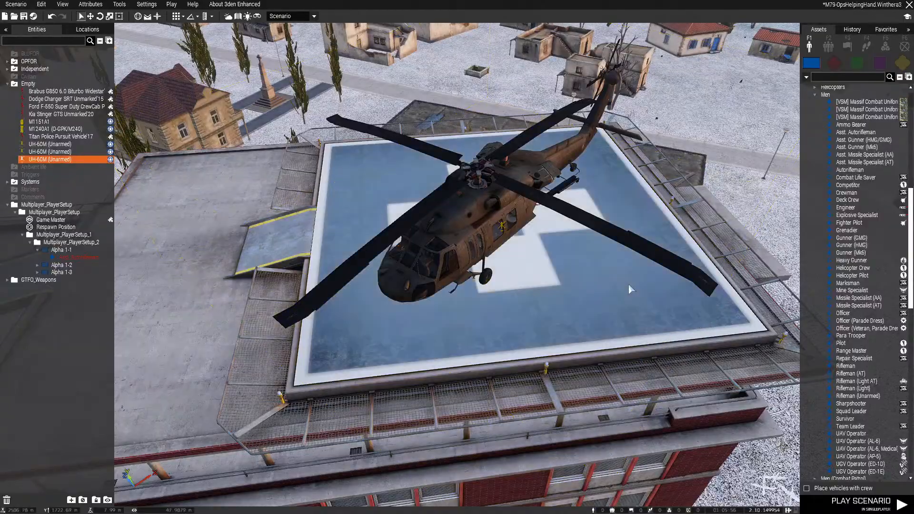
Inspect the helicopter on the hospital's rooftop helipad from several sides and save the scenario
key(d)
right_drag(629, 284, 478, 170)
key(z)
key(s)
key(q)
key(d)
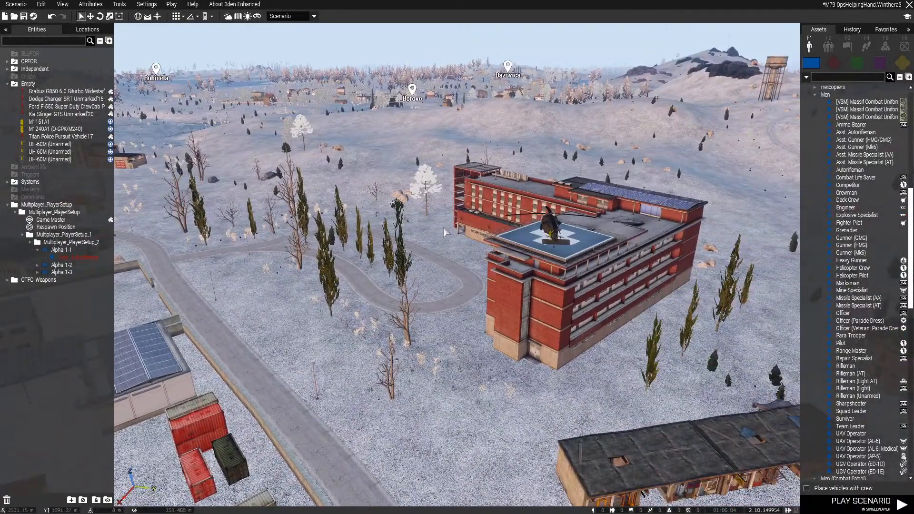
right_drag(444, 227, 529, 218)
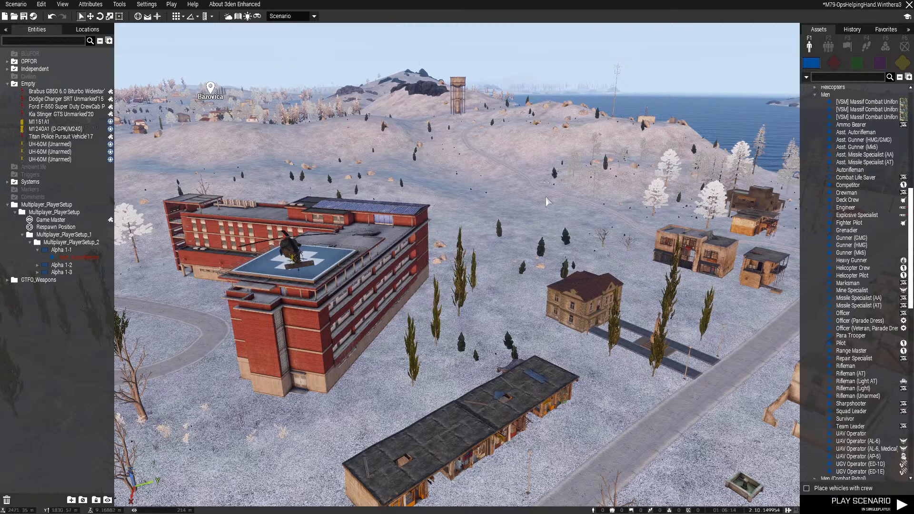
key(ctrl+s)
Delete the UH-60M (Unarmed) from the hospital's rooftop helipad
right_drag(549, 199, 484, 238)
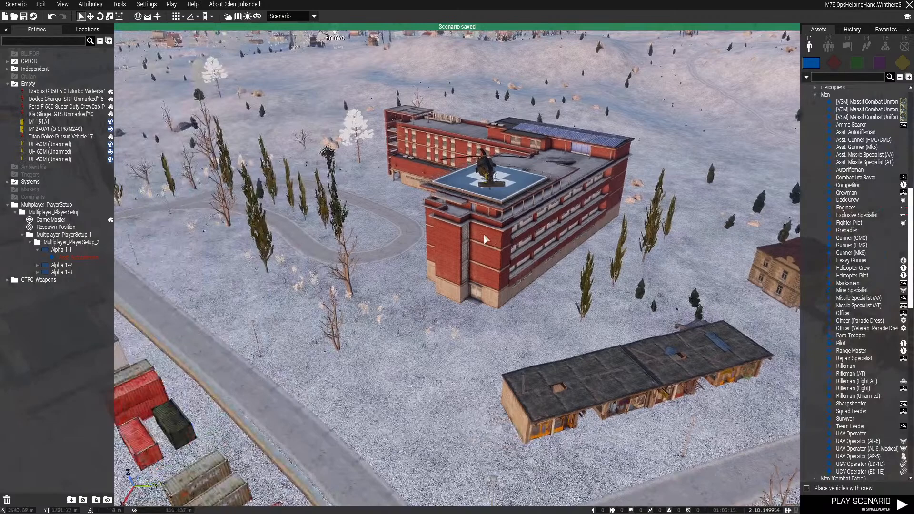
click(493, 175)
key(Delete)
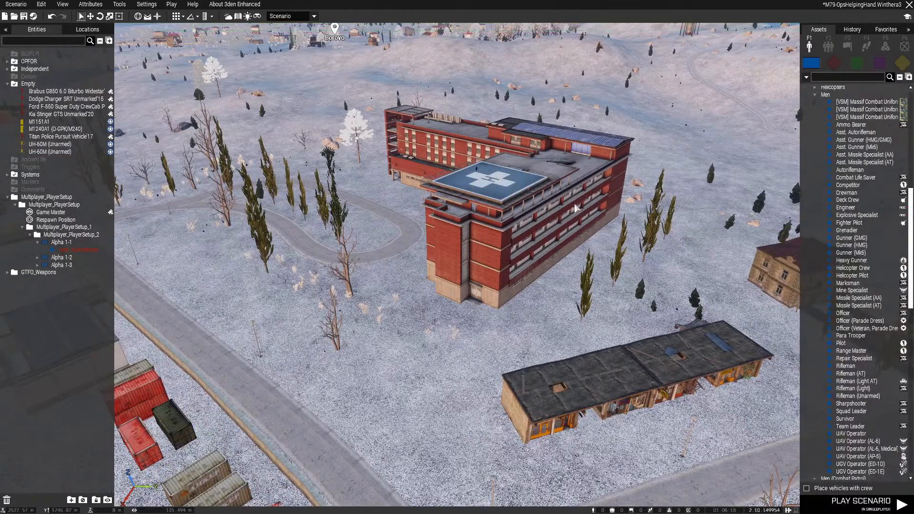
Examine the hospital's entrance driveway and the nearby parking lot facing Rontus
right_drag(518, 241, 506, 235)
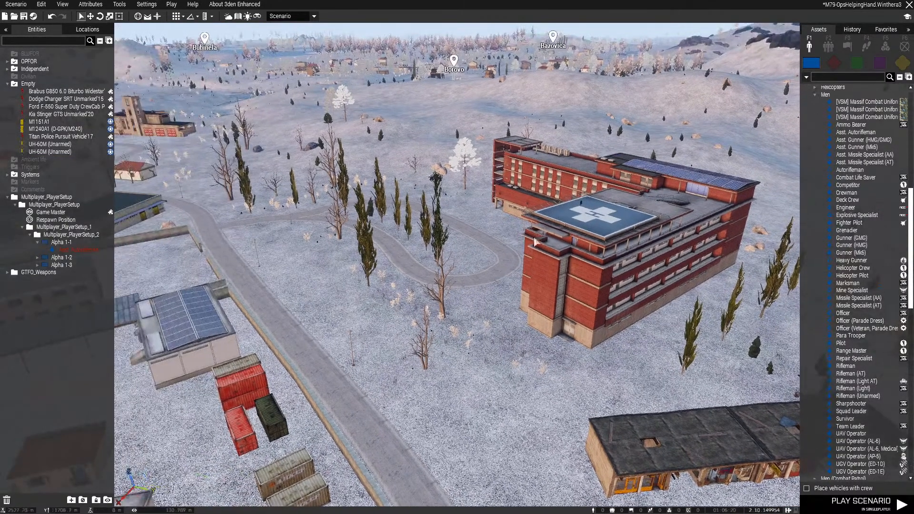
scroll(502, 266, up, 5)
key(s)
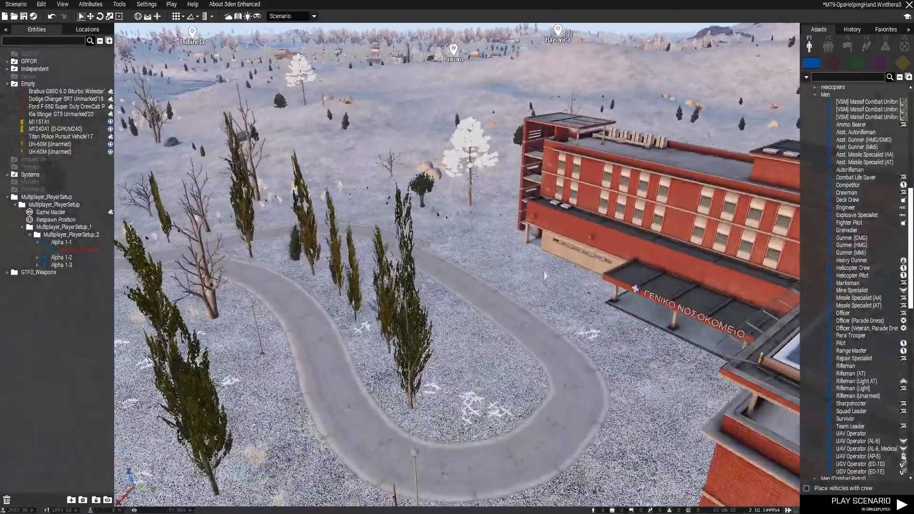
right_drag(667, 295, 586, 259)
key(w)
key(w)
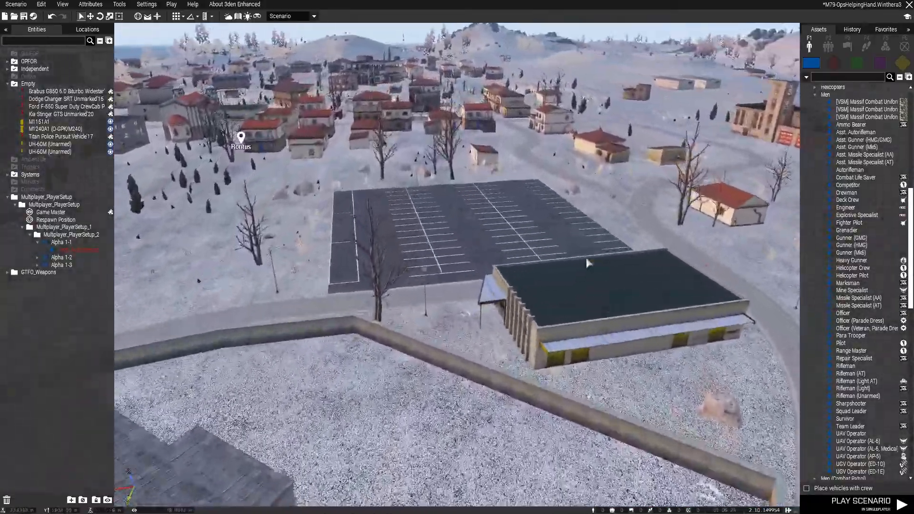
scroll(464, 316, up, 3)
right_drag(463, 316, 522, 297)
key(d)
key(w)
key(q)
key(s)
key(s)
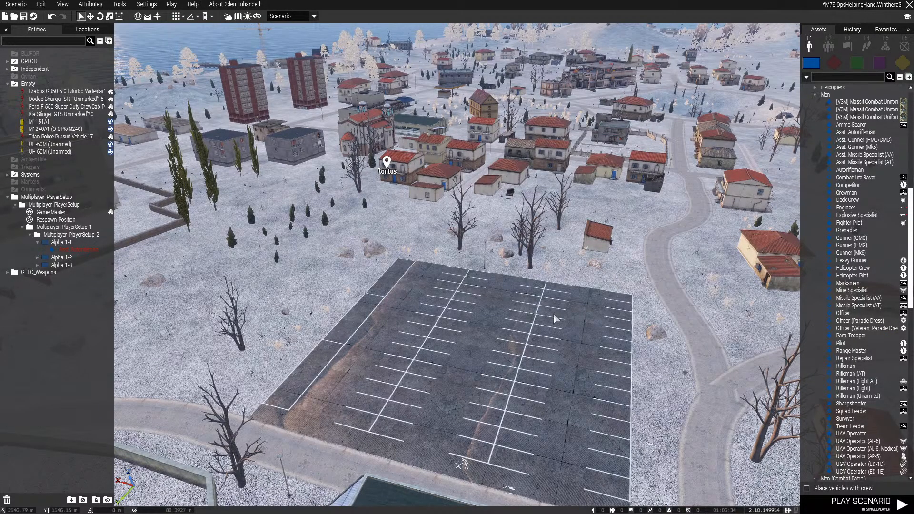
Survey the parking lot, the walled compound and the roads around the hospital from the air
right_drag(614, 305, 389, 254)
key(d)
key(z)
key(w)
key(d)
key(d)
key(q)
key(a)
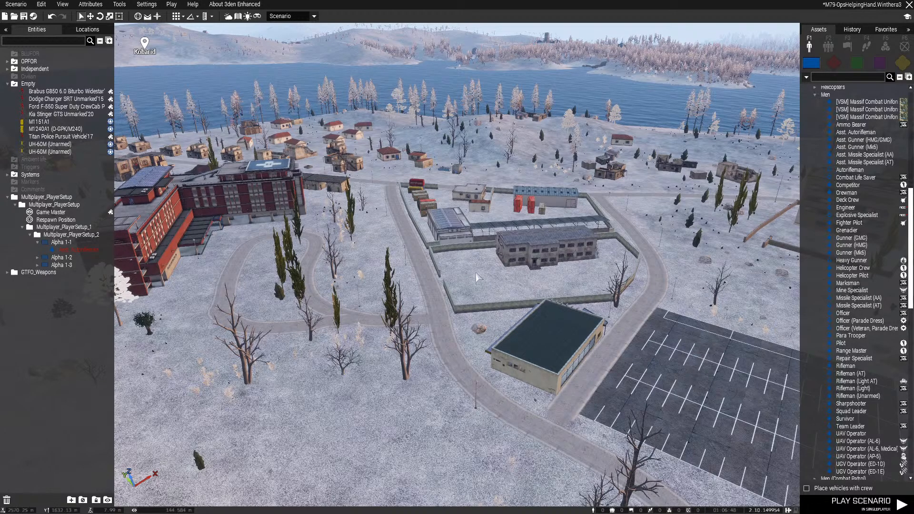
Inspect the hospital's long flat roof up close, including its rooftop door and parapets
right_drag(492, 284, 525, 240)
key(w)
key(w)
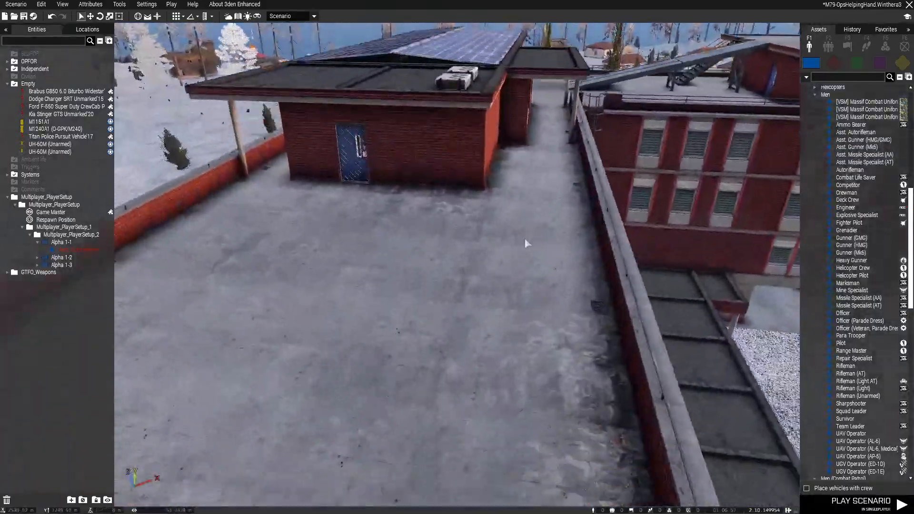
key(z)
key(w)
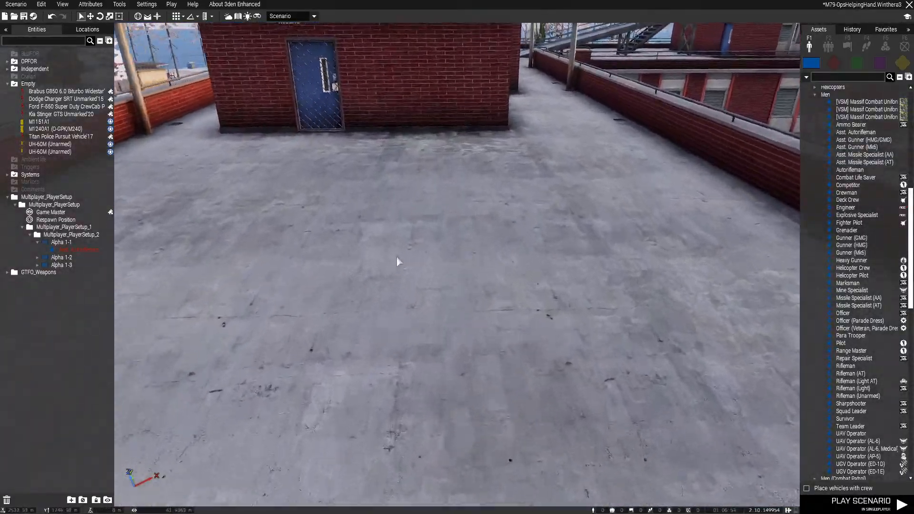
right_drag(396, 257, 604, 250)
key(d)
right_drag(457, 305, 314, 356)
key(w)
key(s)
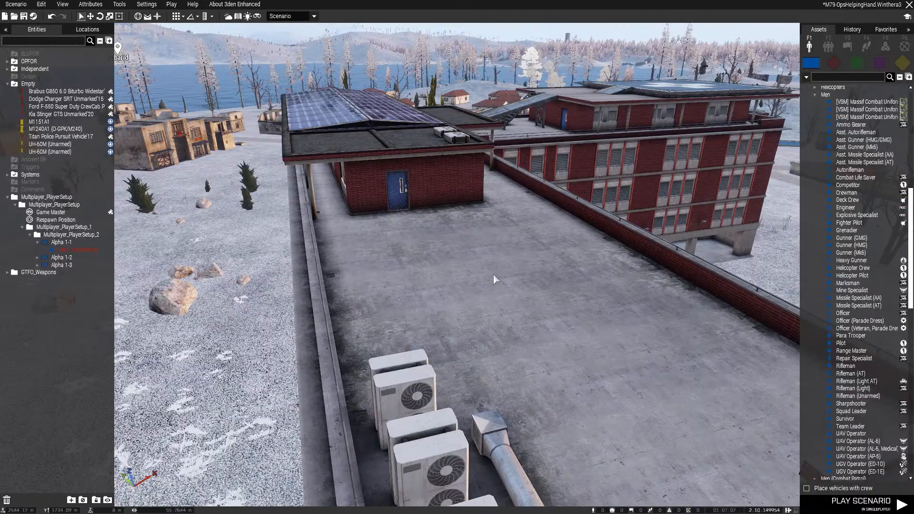
key(w)
right_drag(511, 259, 439, 281)
key(s)
Place a Standard Military Objective marker on Rontus Hospital on the map and open its attributes
key(m)
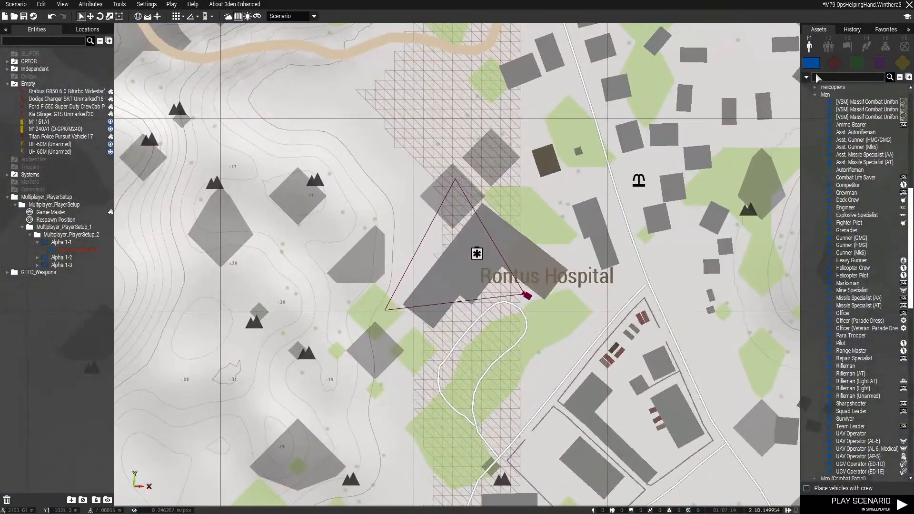
click(903, 46)
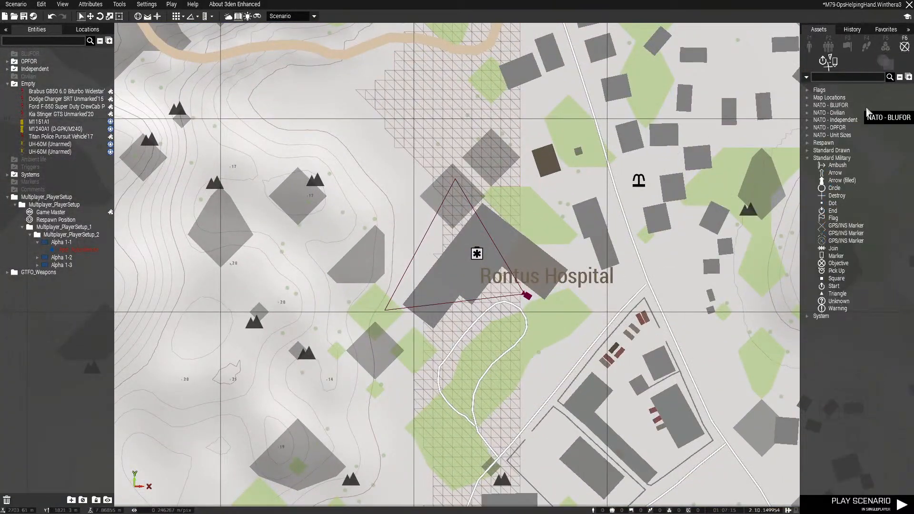
click(834, 264)
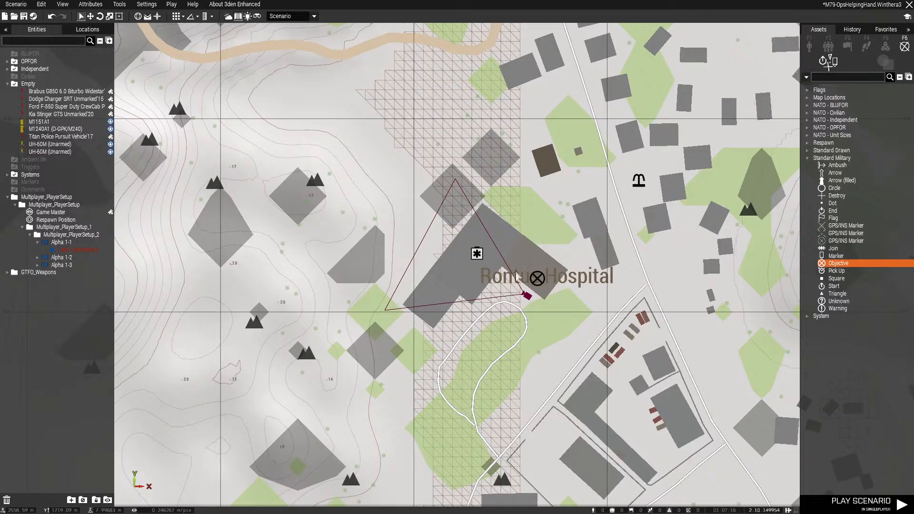
double_click(473, 265)
Set the Objective marker's color to Independent, its variable name to marker_1 and its text to "Rescue Troops"
click(460, 222)
scroll(469, 302, down, 3)
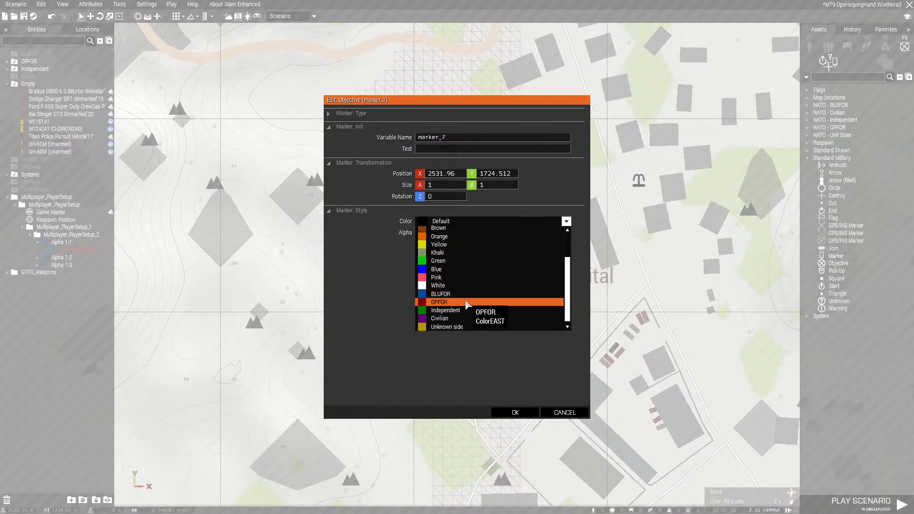
click(469, 309)
click(452, 137)
key(BackSpace)
text(1)
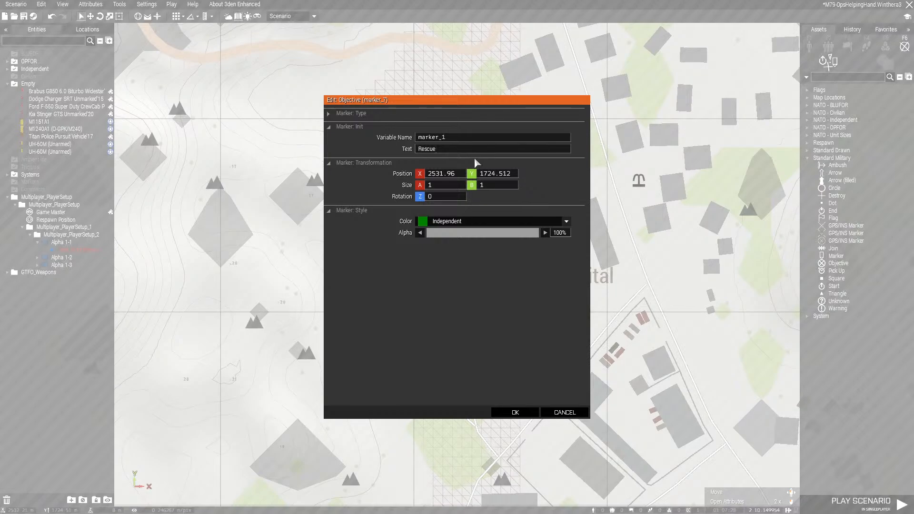
text(Rescue Troops)
click(524, 412)
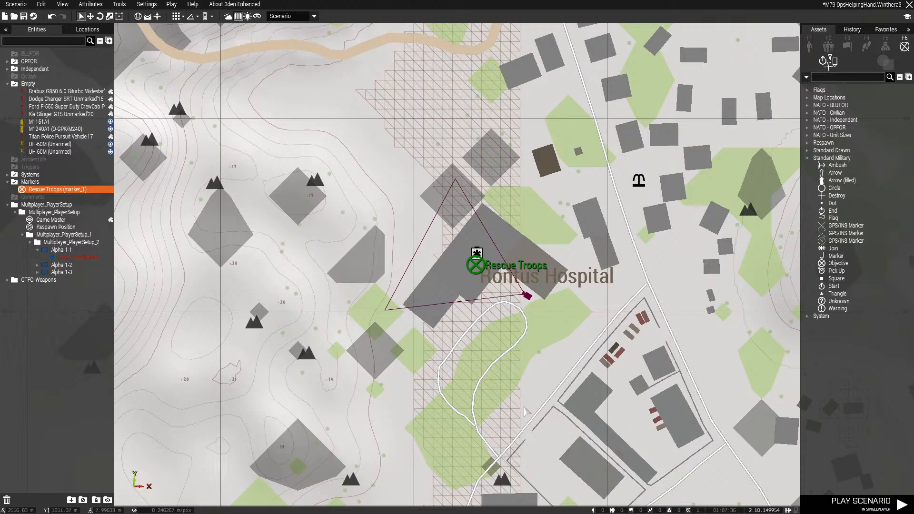
Return to the starting airfield and move the UH-60M nearer the hangar further east along the apron
scroll(473, 374, down, 8)
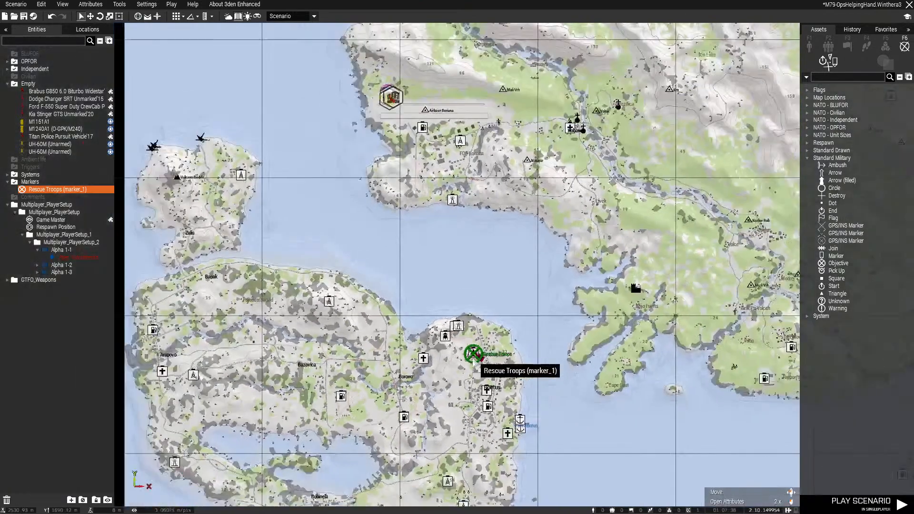
scroll(476, 361, down, 5)
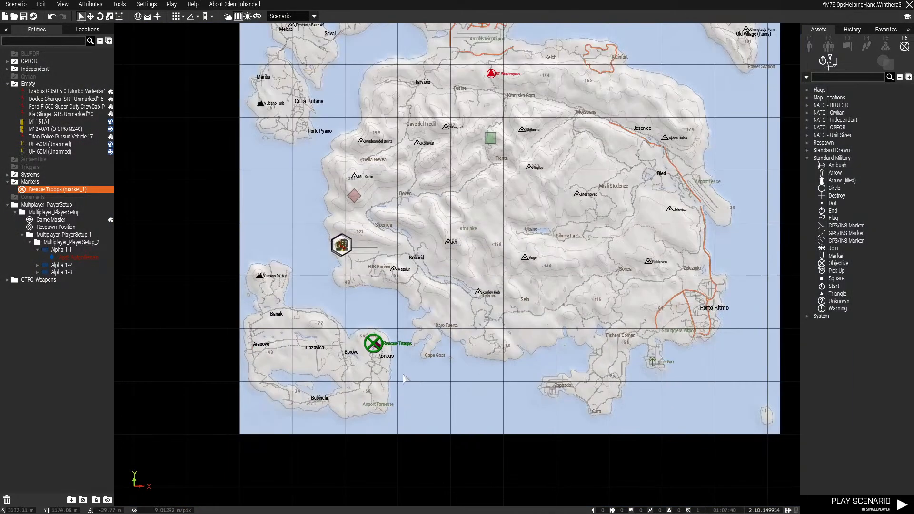
scroll(404, 376, up, 5)
right_drag(450, 270, 519, 350)
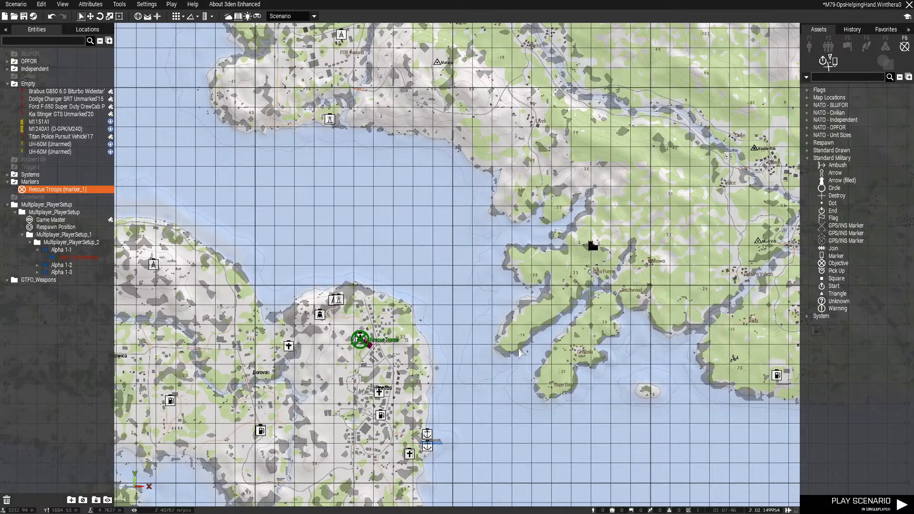
right_drag(447, 210, 524, 338)
key(m)
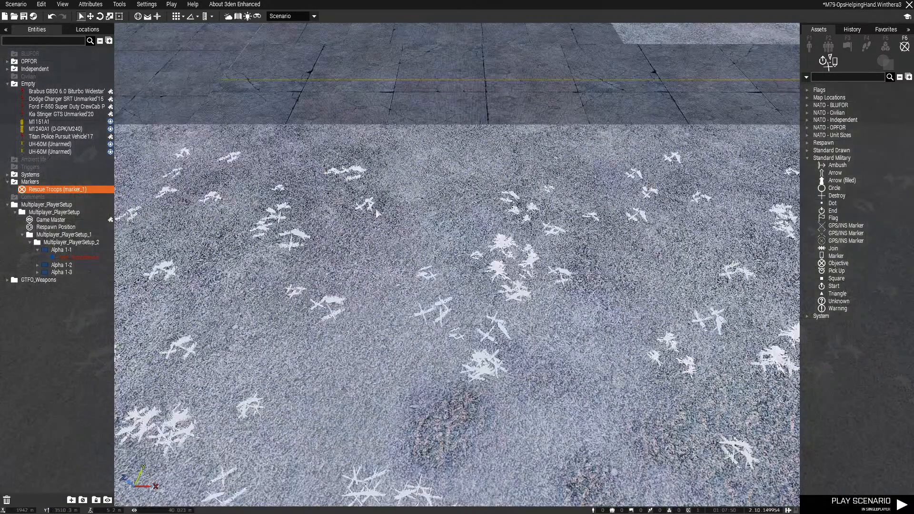
key(w)
right_drag(327, 138, 439, 177)
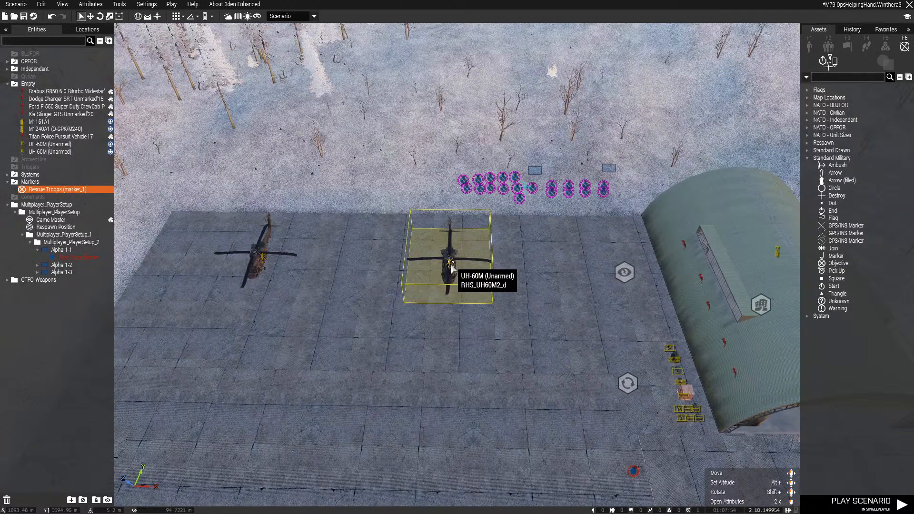
drag(450, 265, 547, 265)
Move the western UH-60M to the apron south of the other one and align both helicopters in a column
key(s)
key(d)
drag(263, 259, 449, 285)
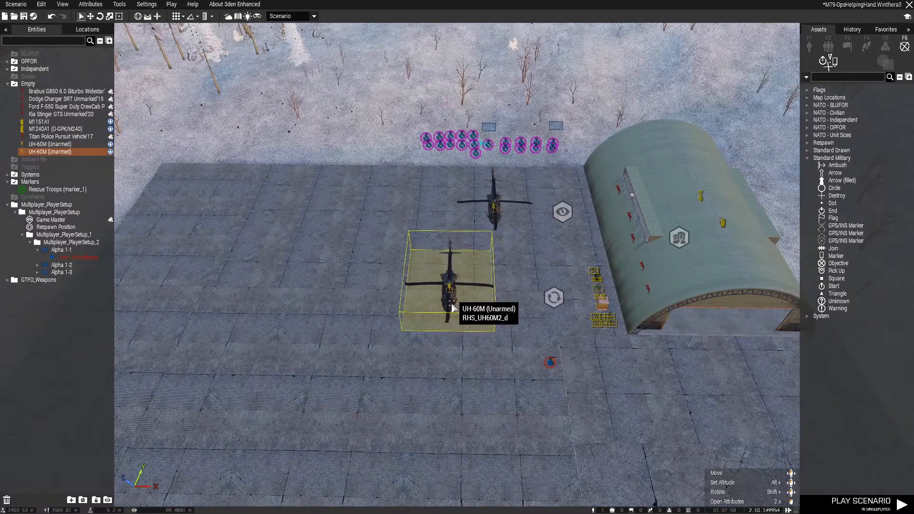
right_drag(452, 305, 451, 343)
key(w)
drag(496, 146, 457, 109)
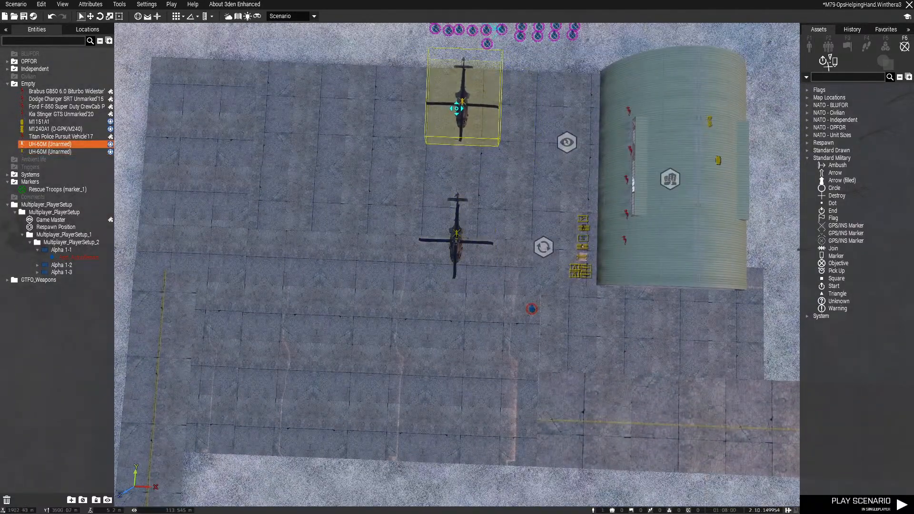
key(a)
click(543, 178)
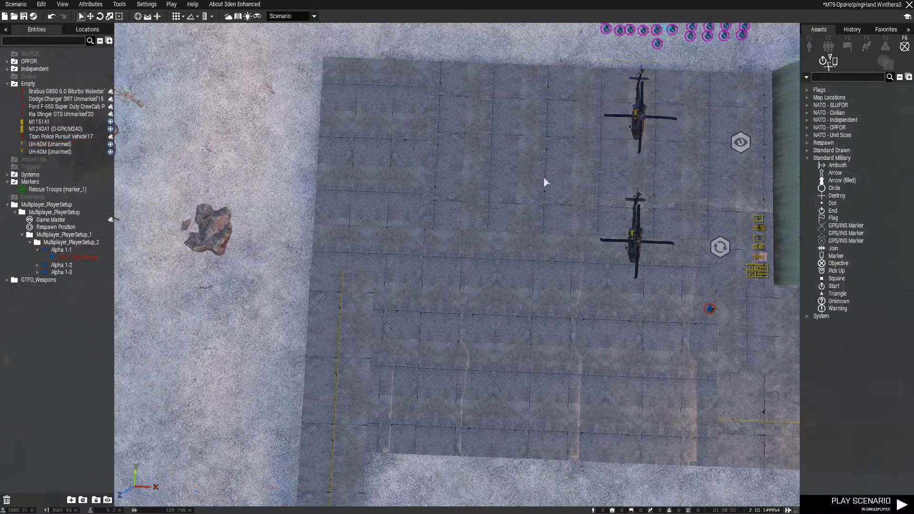
Place an uncrewed USAF AFSOC AC-130U Spooky II on the apron west of the two UH-60M helicopters, shifting it slightly north
click(809, 45)
scroll(869, 177, down, 5)
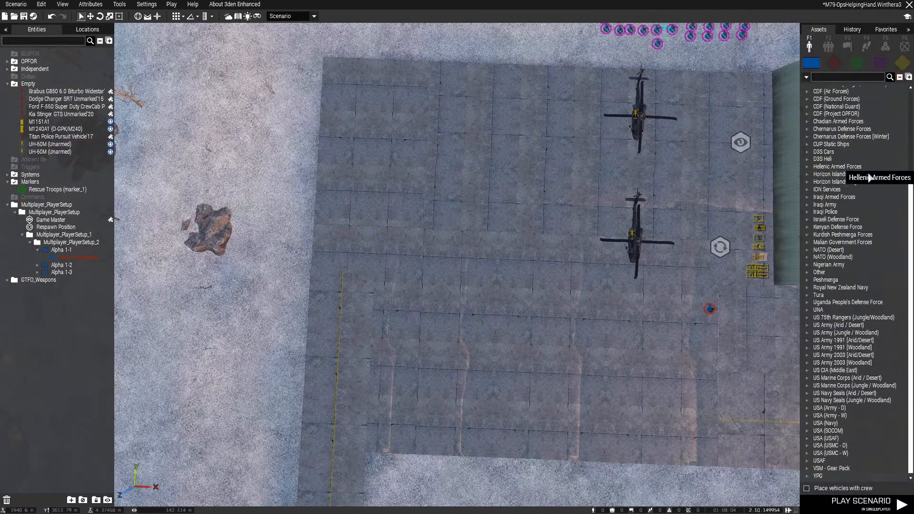
click(807, 461)
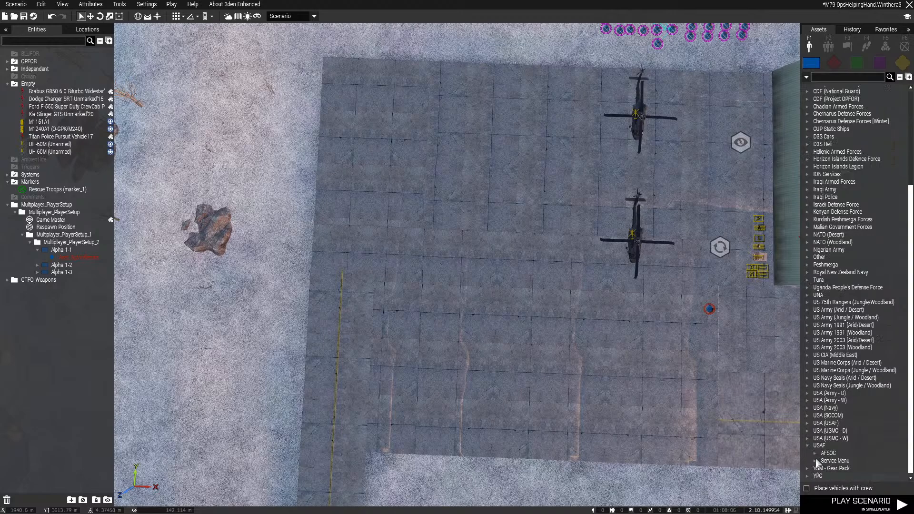
click(814, 453)
click(852, 453)
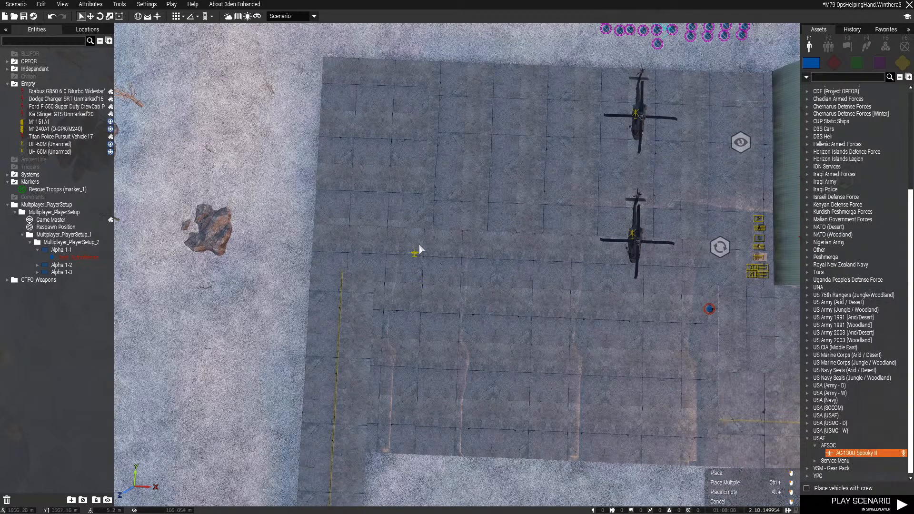
click(436, 176)
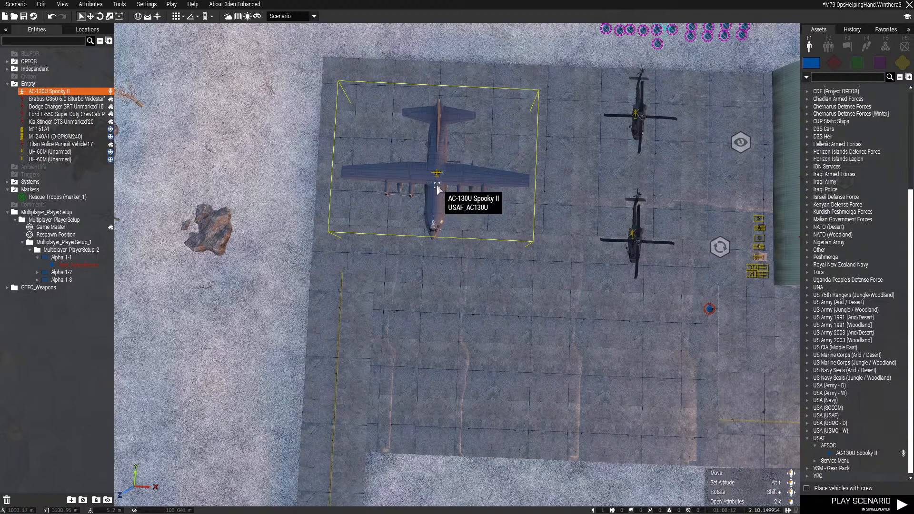
drag(436, 184, 436, 172)
click(490, 246)
Inspect the parked aircraft at the starting airfield, and survey the map around the Rescue Troops marker and the coast east to Porto Ritmo
scroll(498, 291, up, 2)
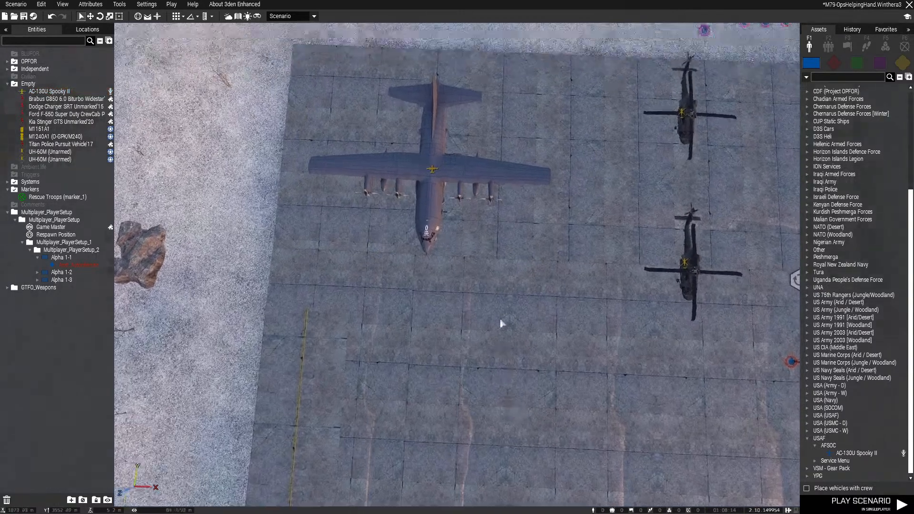
right_drag(500, 318, 458, 234)
key(d)
key(d)
key(z)
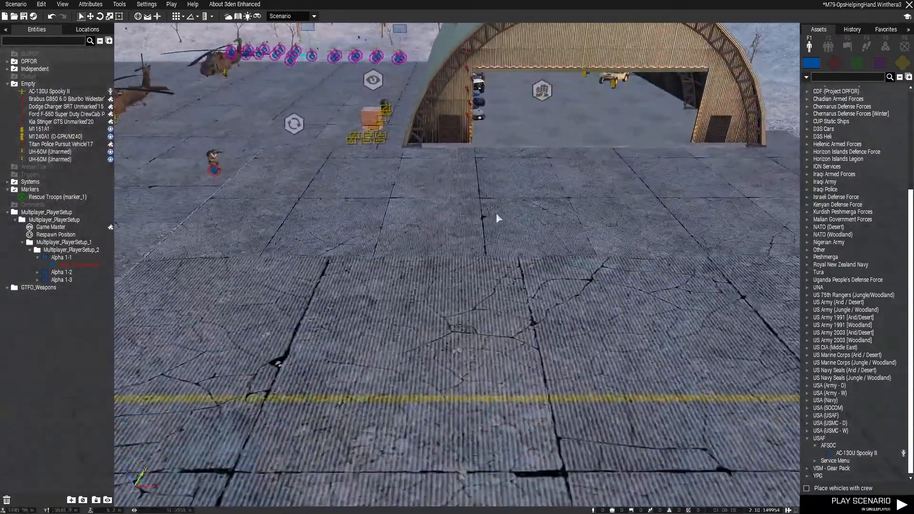
right_drag(502, 210, 401, 198)
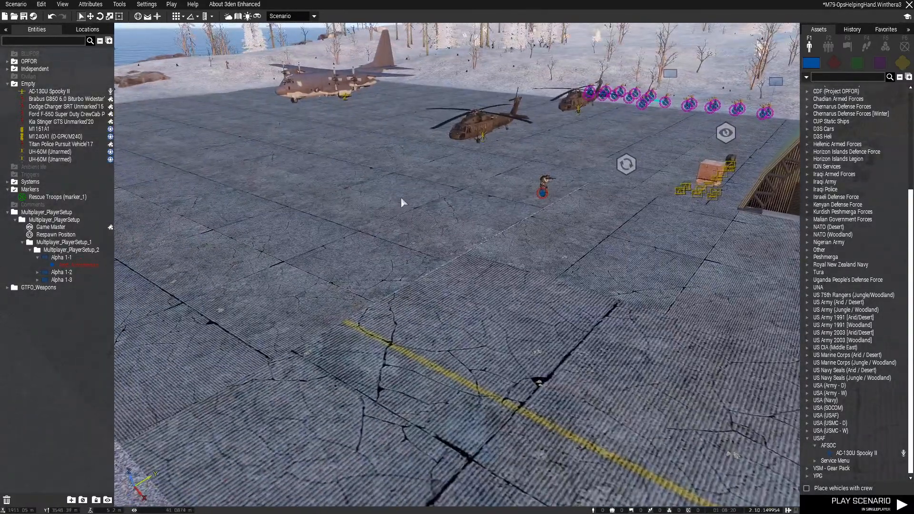
key(m)
scroll(461, 284, down, 5)
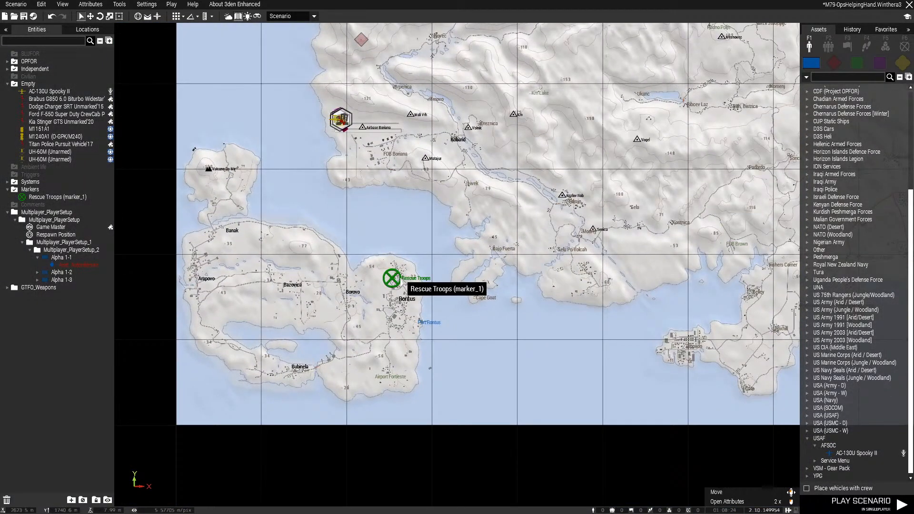
mouse_move(532, 330)
right_down()
mouse_move(483, 322)
mouse_move(547, 301)
mouse_move(420, 399)
mouse_move(261, 435)
right_up()
right_drag(517, 370, 591, 358)
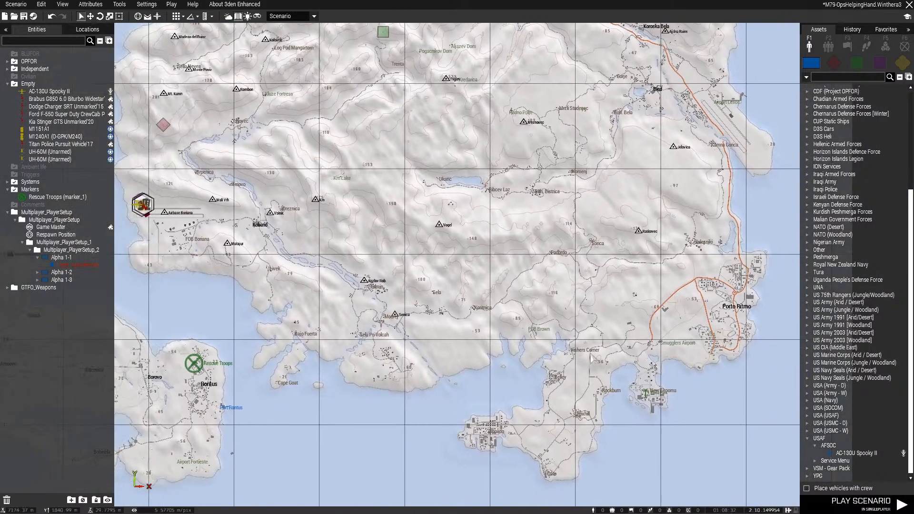
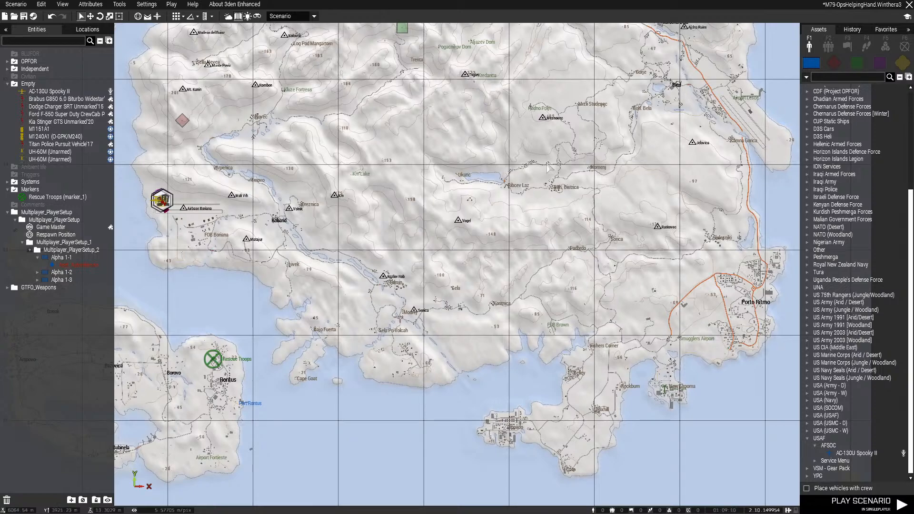
Return to the starting airfield and delete the southern of the two UH-60M helicopters on the apron
right_drag(161, 225, 221, 229)
key(m)
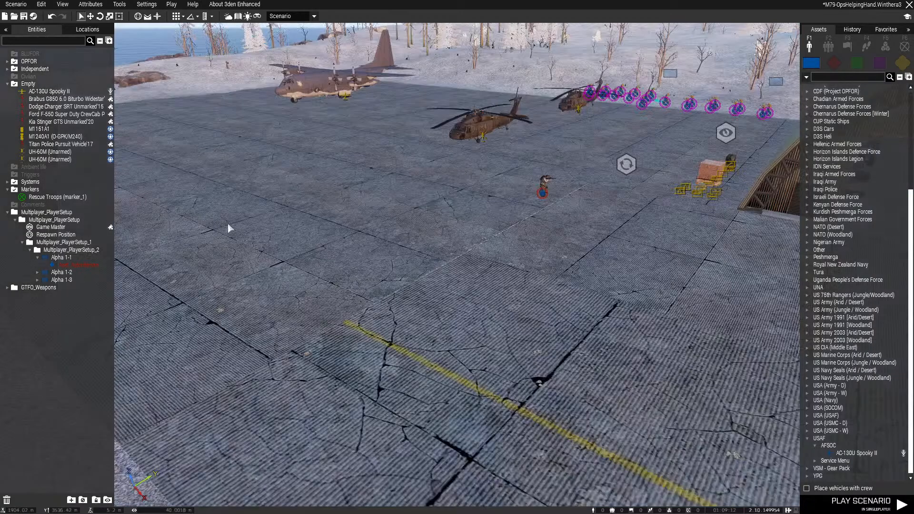
right_drag(418, 264, 460, 316)
key(w)
key(q)
click(381, 441)
key(Delete)
key(q)
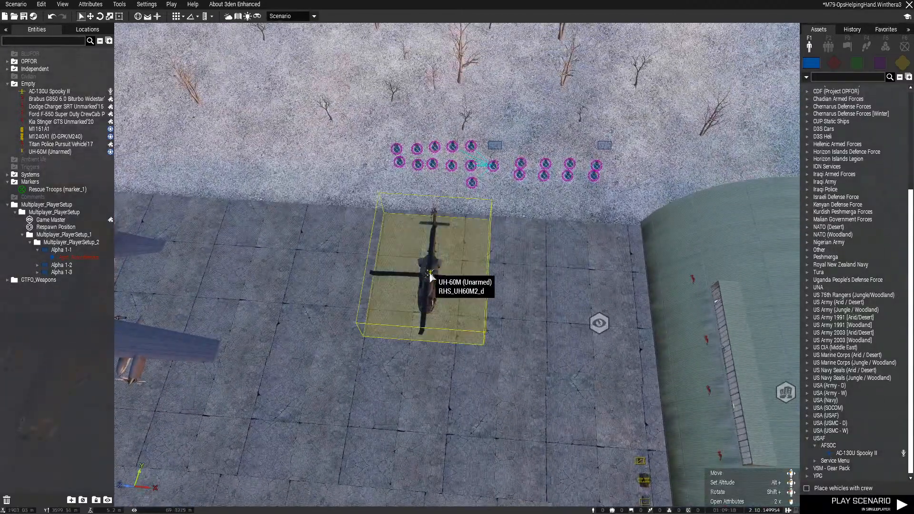
Place two uncrewed USA (SOCOM) MH-6M Little Bird helicopters side by side on the apron south of the UH-60M
click(493, 287)
key(s)
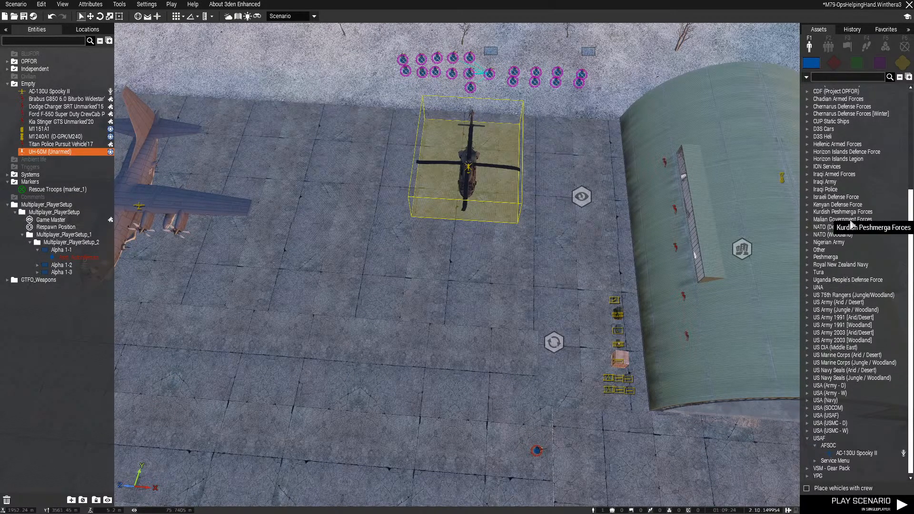
click(807, 408)
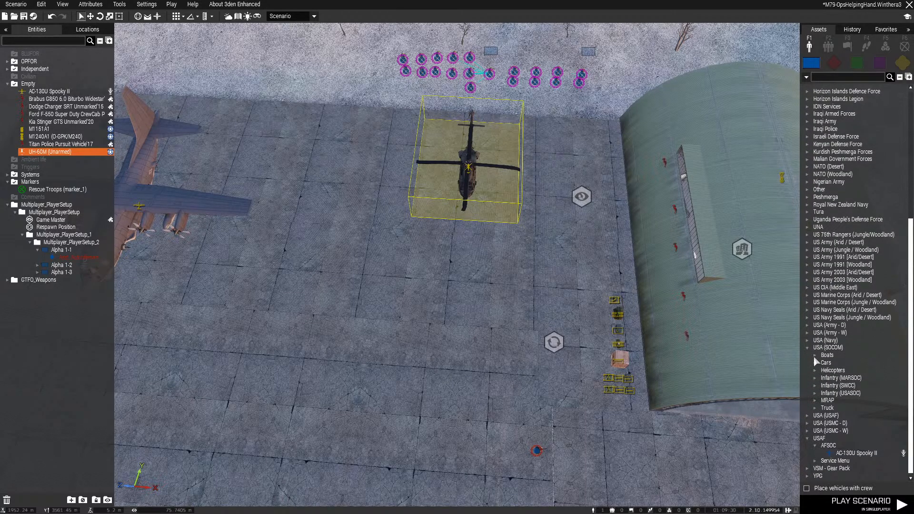
click(815, 370)
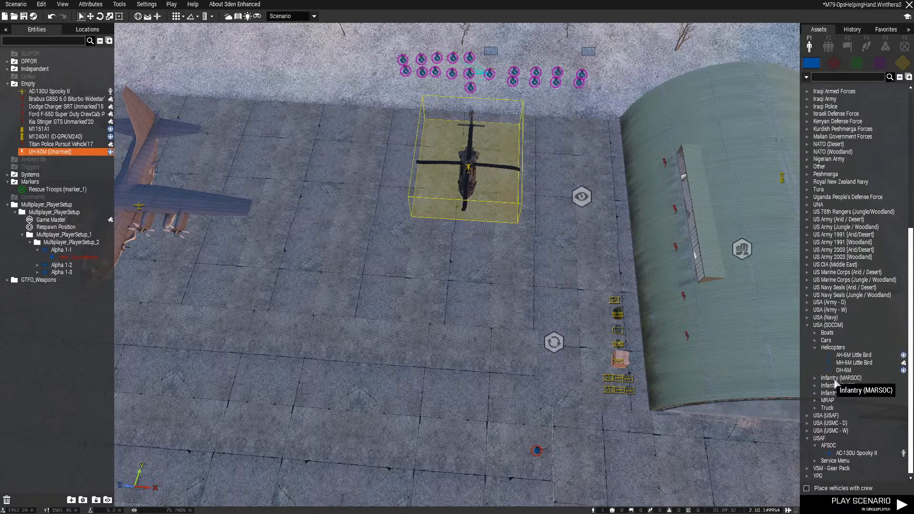
click(841, 365)
scroll(552, 333, up, 3)
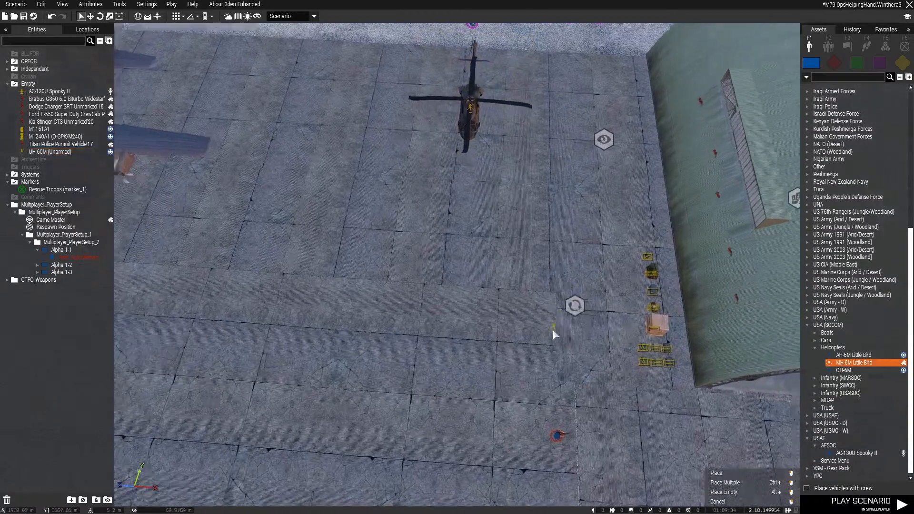
right_drag(553, 333, 546, 309)
ctrl+click(452, 238)
click(631, 236)
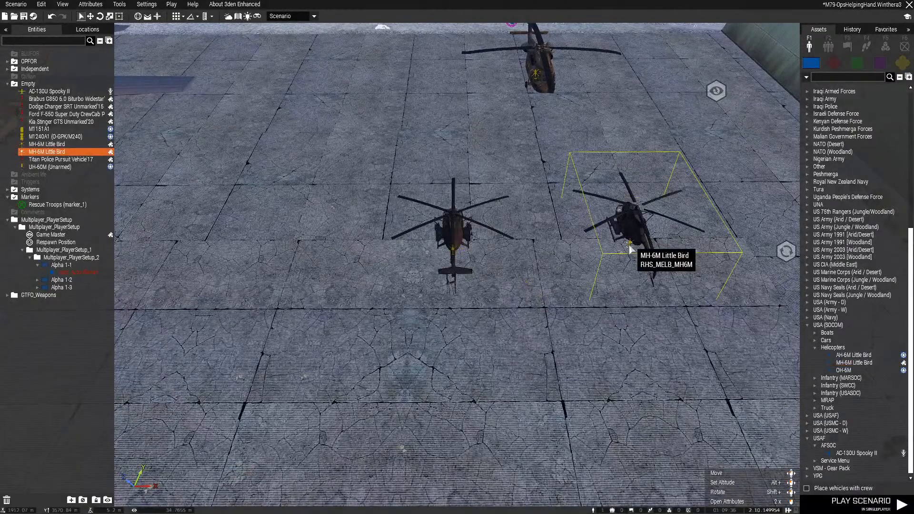
Remove the radio from the equipment storage of both MH-6M Little Birds by setting its quantity to 0
drag(676, 195, 677, 195)
right_click(630, 239)
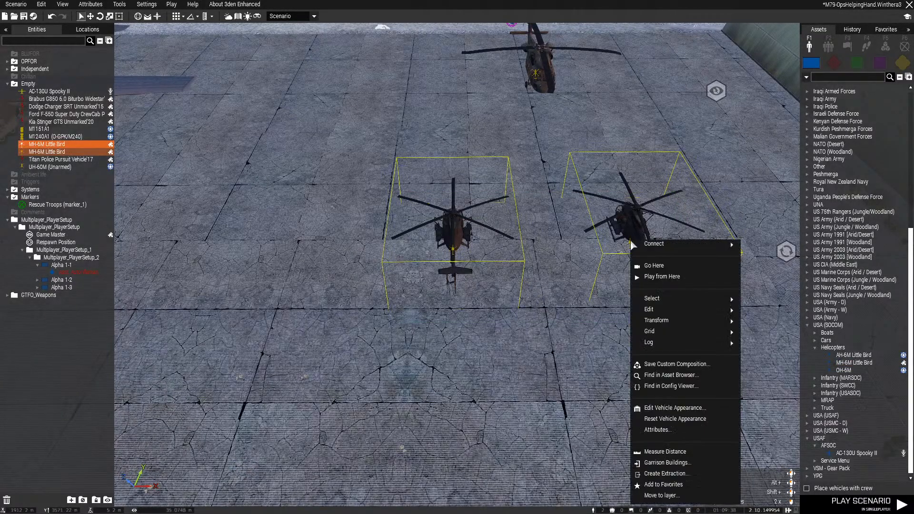
click(653, 428)
scroll(393, 338, down, 10)
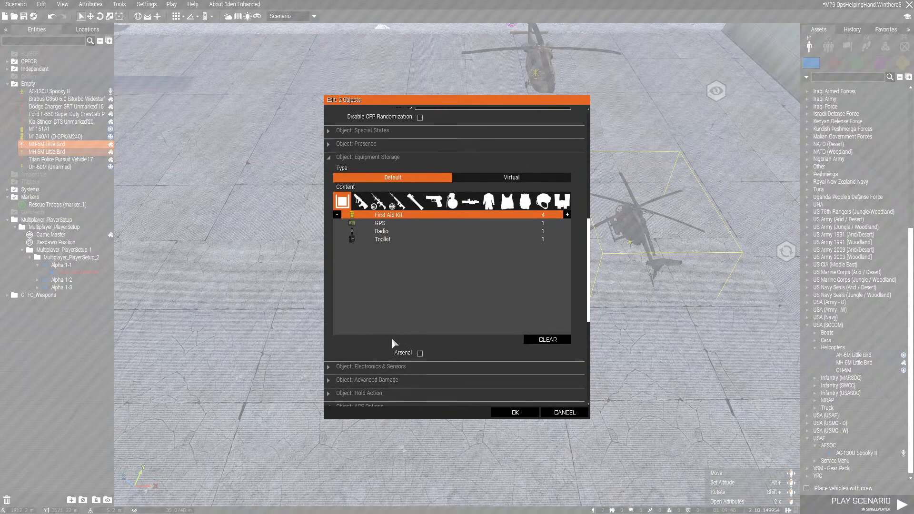
scroll(389, 236, down, 1)
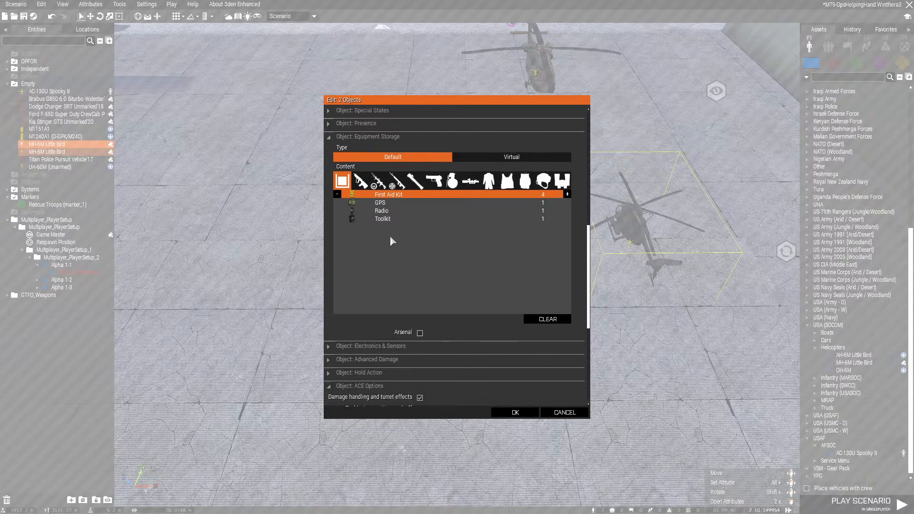
click(410, 210)
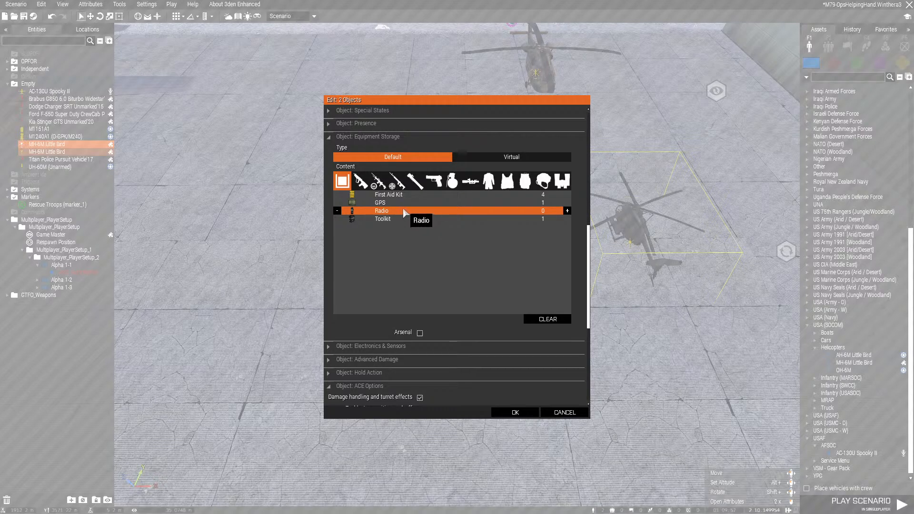
scroll(513, 287, down, 3)
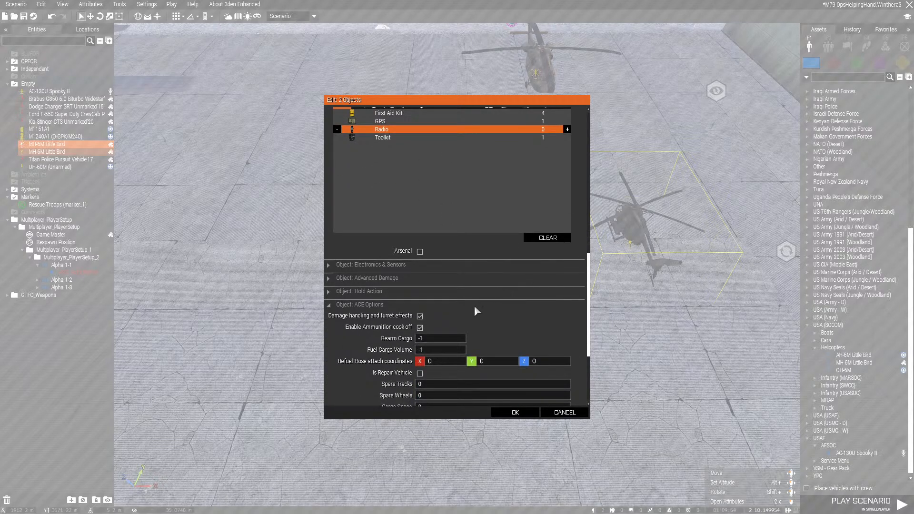
scroll(474, 311, down, 5)
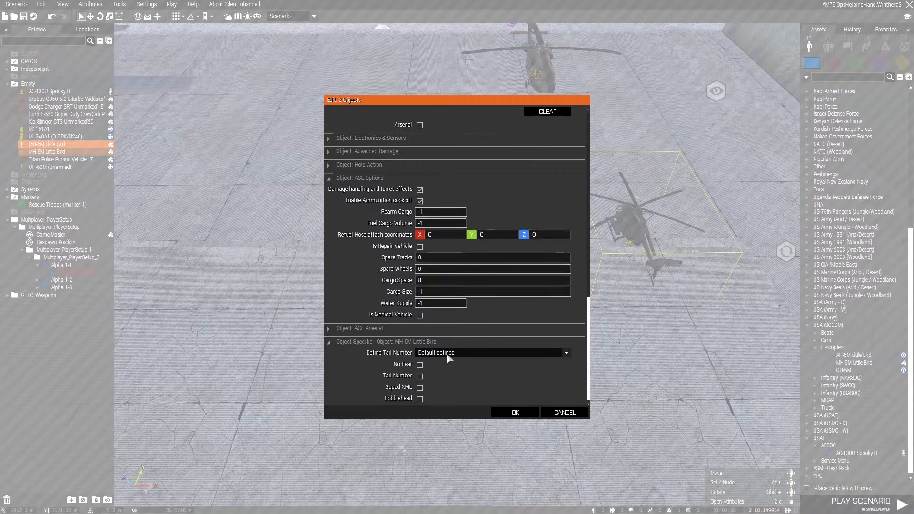
click(448, 353)
click(448, 356)
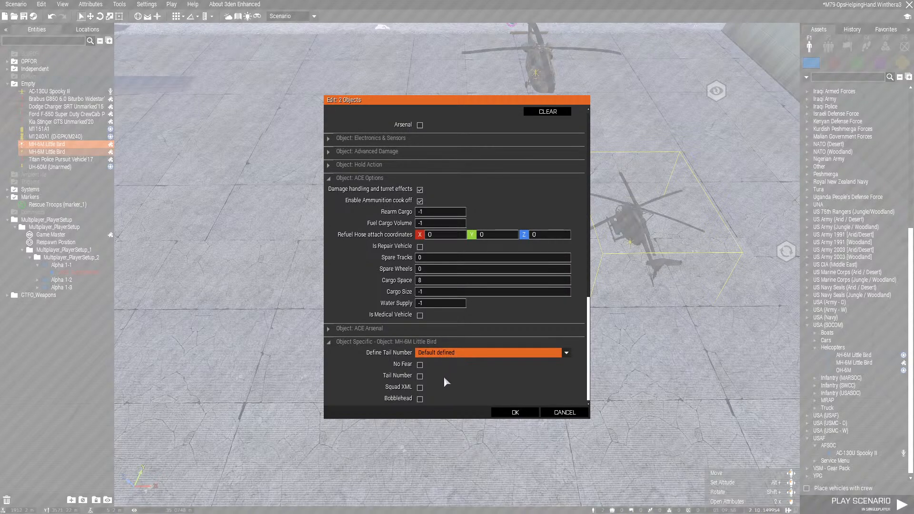
click(509, 413)
Turn both Little Birds to face south like the UH-60M and shift them slightly west
click(523, 374)
scroll(461, 410, down, 5)
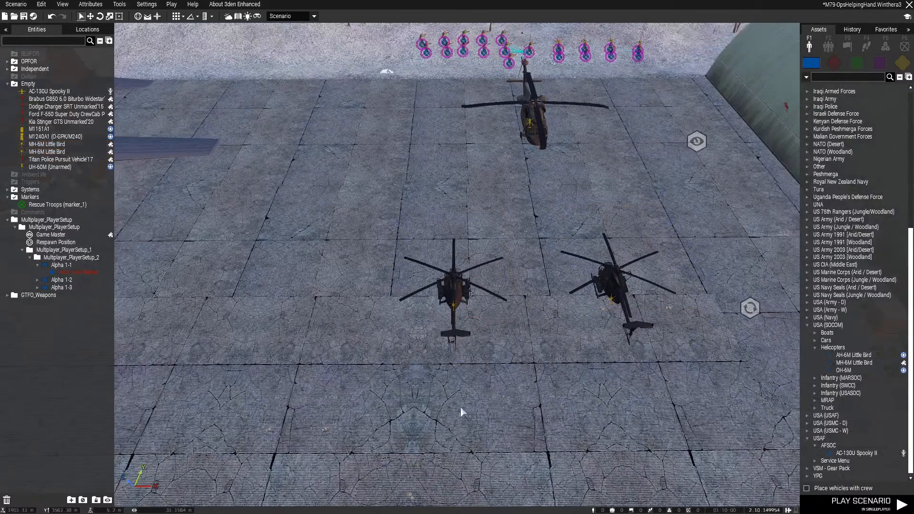
drag(410, 427, 603, 315)
shift+drag(571, 354, 591, 483)
drag(571, 354, 438, 335)
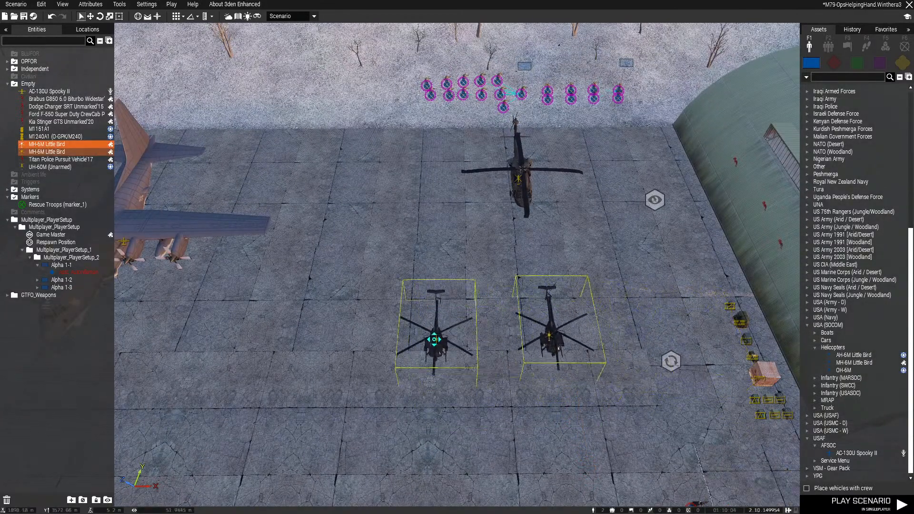
Move the UH-60M slightly northwest so that it sits centred behind the two Little Birds
click(477, 227)
key(w)
right_drag(477, 228, 484, 286)
scroll(483, 287, down, 3)
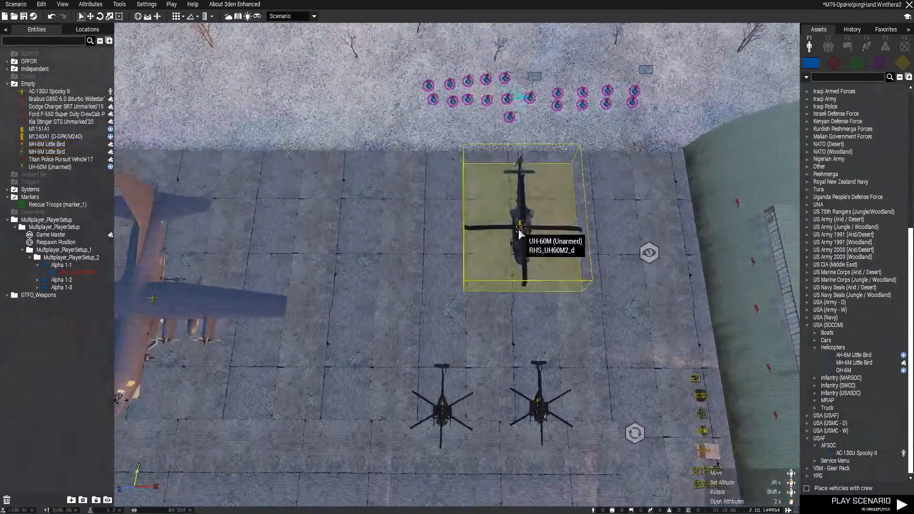
drag(520, 230, 492, 212)
Space the two Little Birds wider apart, move the pair closer to the UH-60M and centre it there, and save the scenario
key(s)
drag(584, 276, 582, 279)
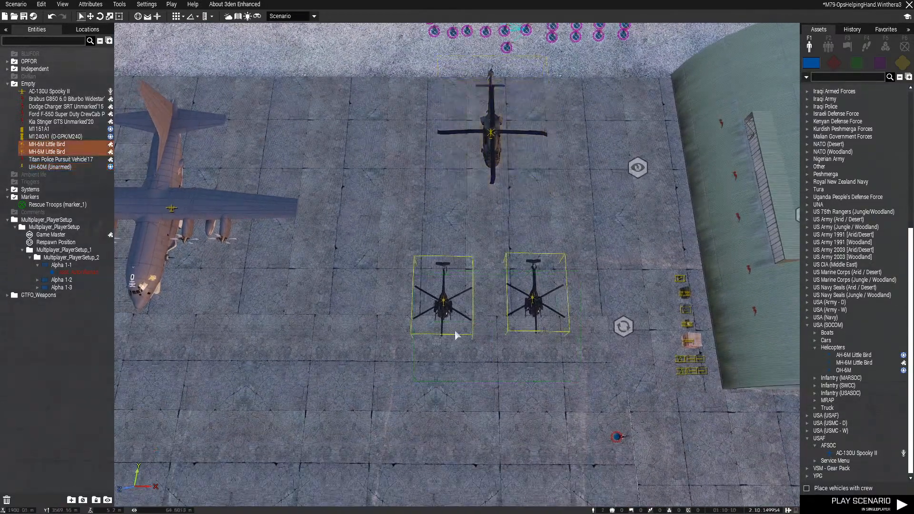
click(443, 301)
drag(443, 301, 416, 298)
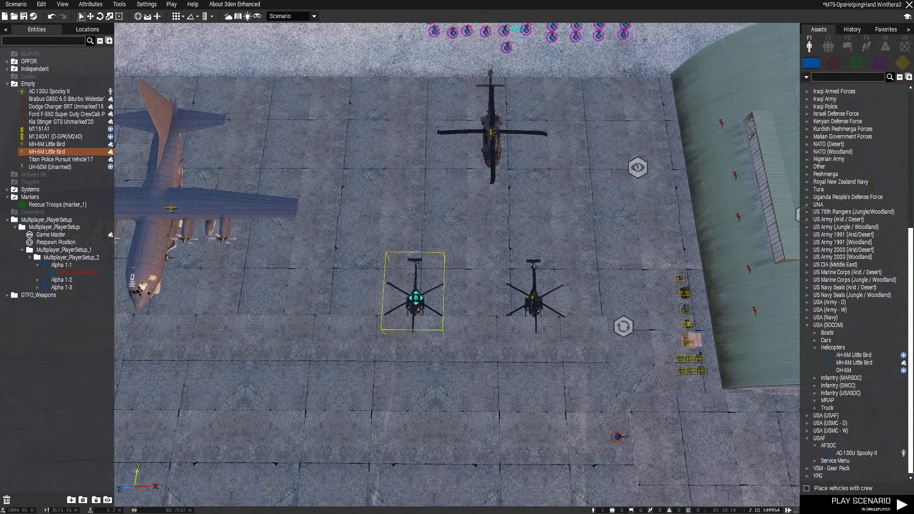
drag(589, 270, 591, 270)
drag(532, 297, 552, 268)
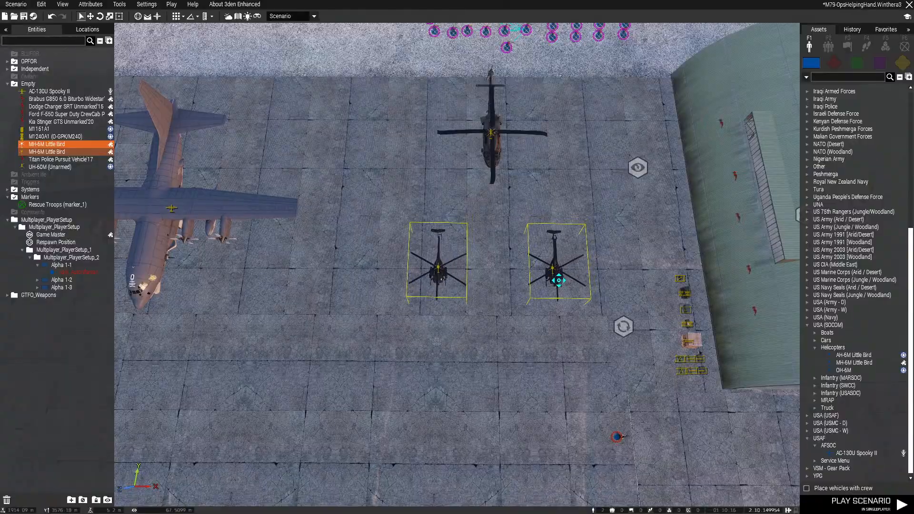
click(532, 388)
key(ctrl+s)
Move the AC-130U Spooky II further west along the apron, away from the helicopters
right_drag(534, 391, 443, 259)
scroll(544, 275, up, 5)
key(w)
key(w)
key(q)
key(s)
key(q)
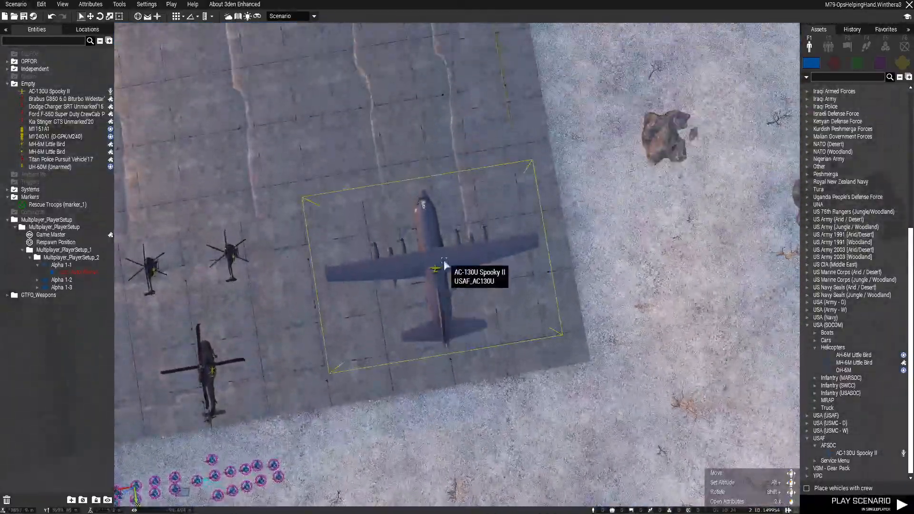
drag(433, 269, 499, 267)
key(a)
Shift the UH-60M and both Little Birds together further west, away from the hangar
right_drag(452, 307, 394, 353)
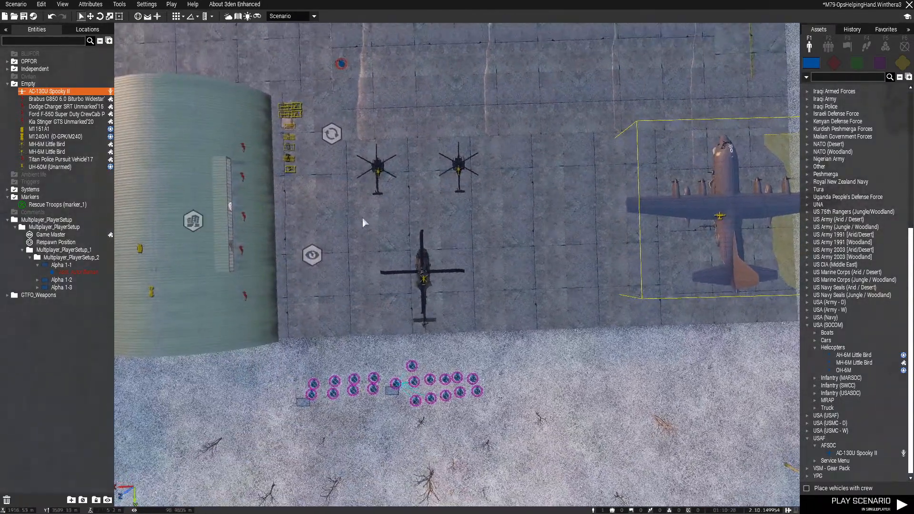
drag(542, 312, 540, 311)
drag(424, 281, 471, 280)
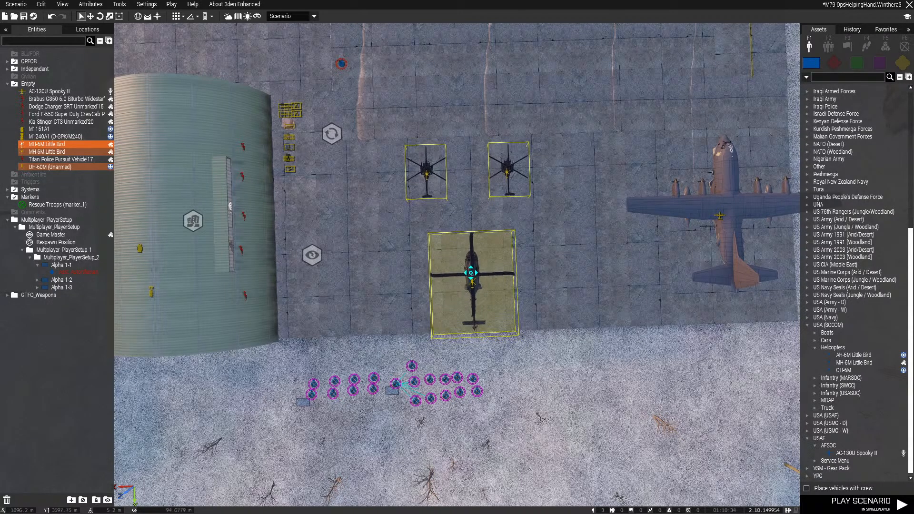
Spread the two Little Birds symmetrically further apart in front of the UH-60M and save the scenario
click(436, 197)
drag(427, 175, 412, 175)
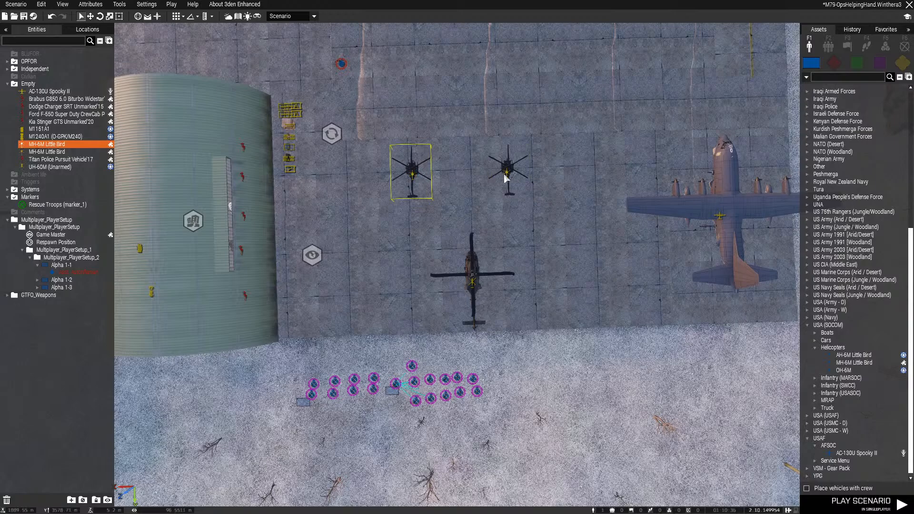
drag(506, 178, 518, 169)
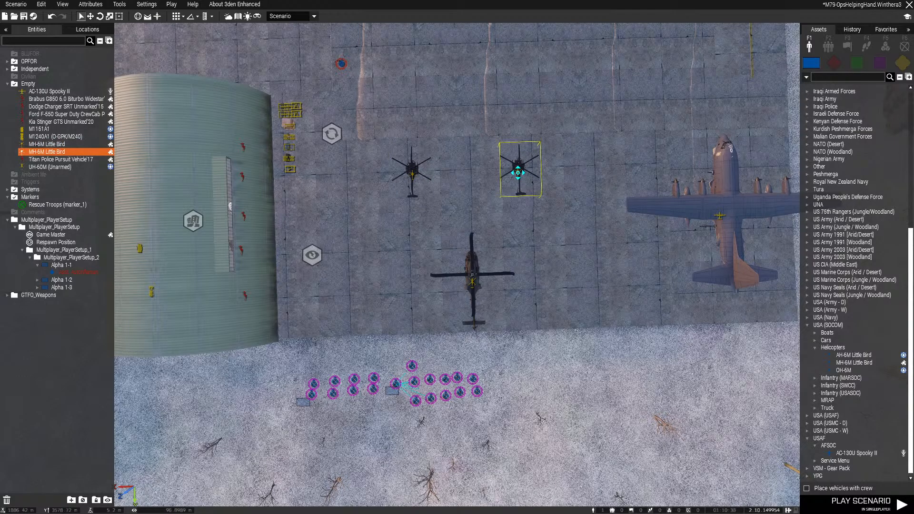
key(d)
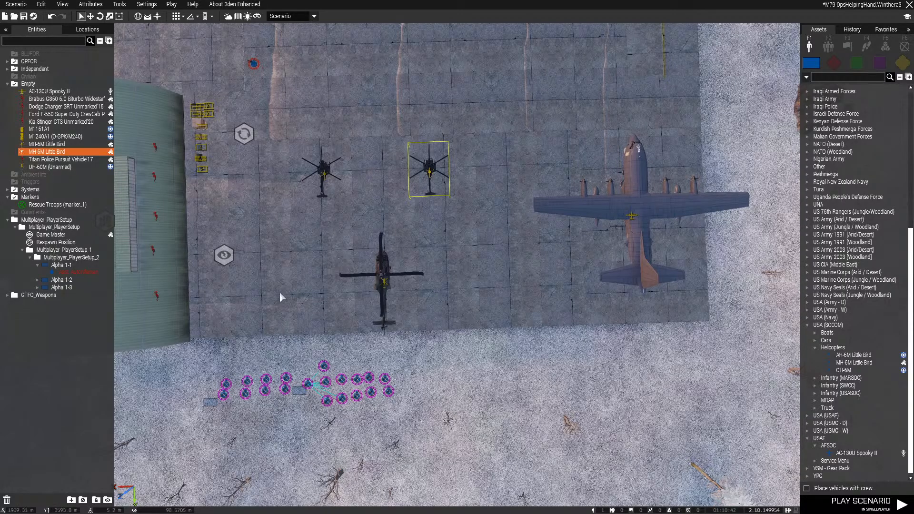
click(515, 342)
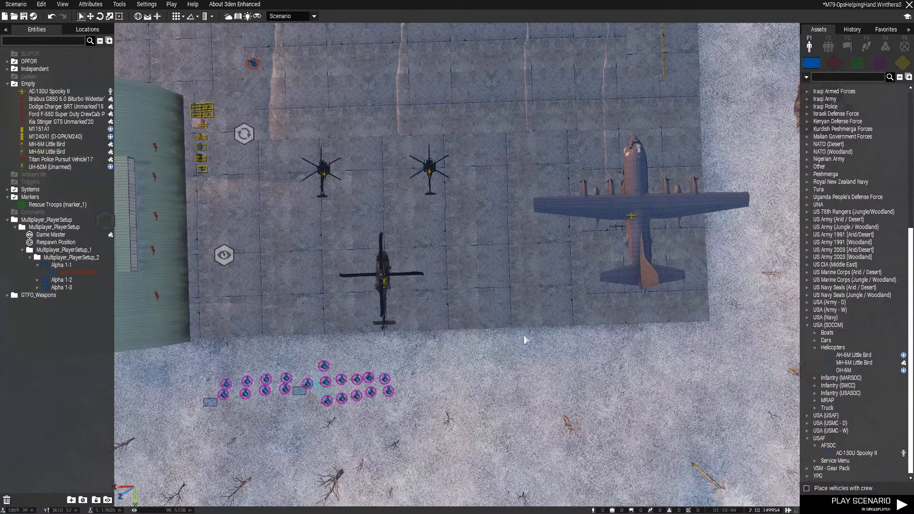
key(ctrl+s)
Change the Rescue Troops marker's variable name to obj1 on the map
scroll(560, 370, up, 3)
right_drag(561, 369, 347, 172)
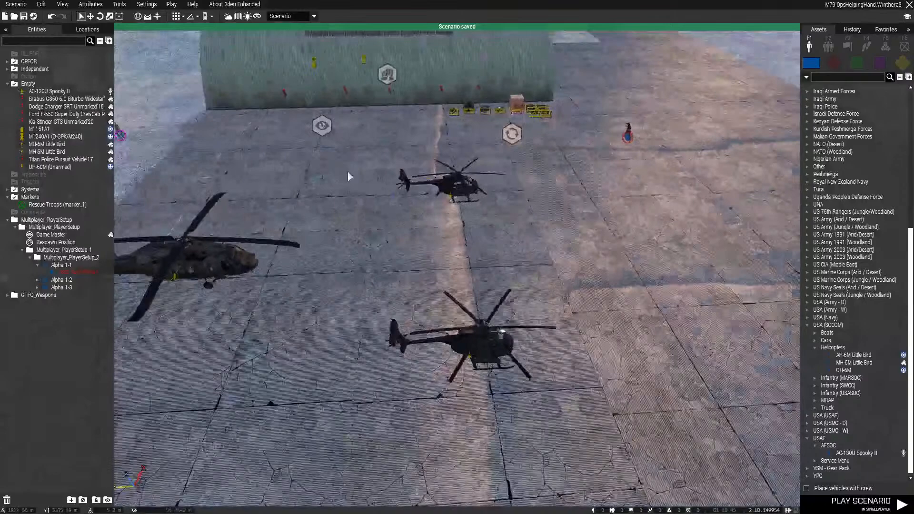
scroll(502, 235, down, 5)
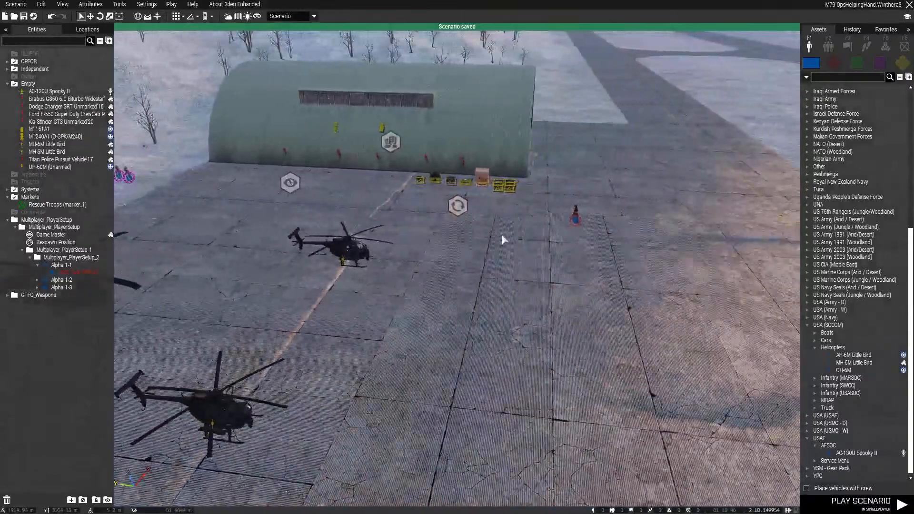
key(m)
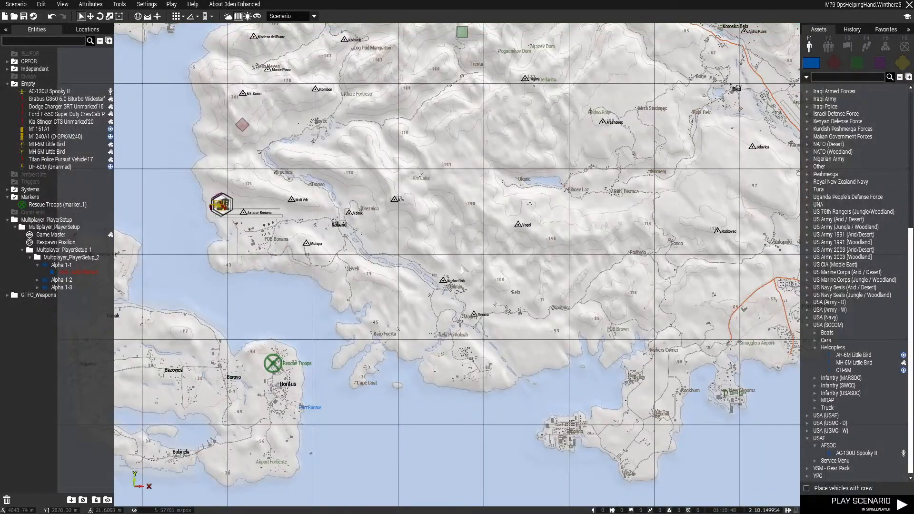
scroll(415, 276, down, 3)
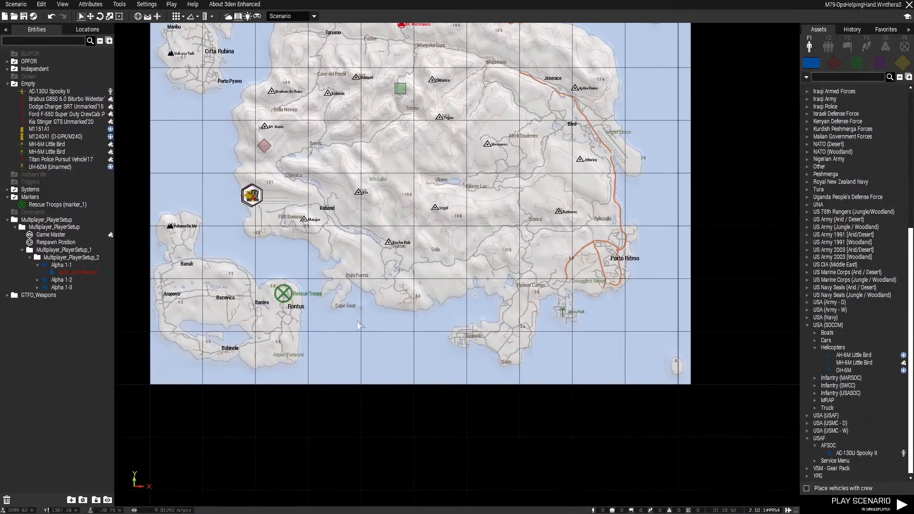
double_click(284, 292)
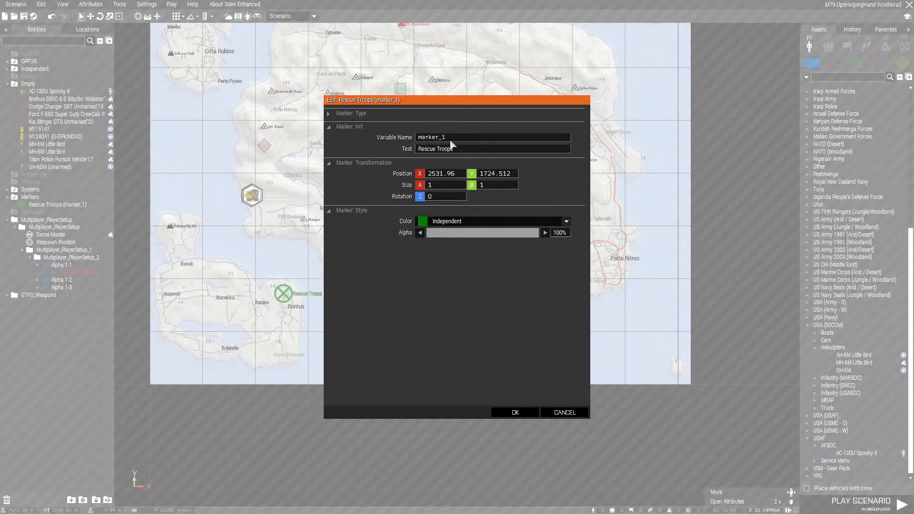
double_click(431, 137)
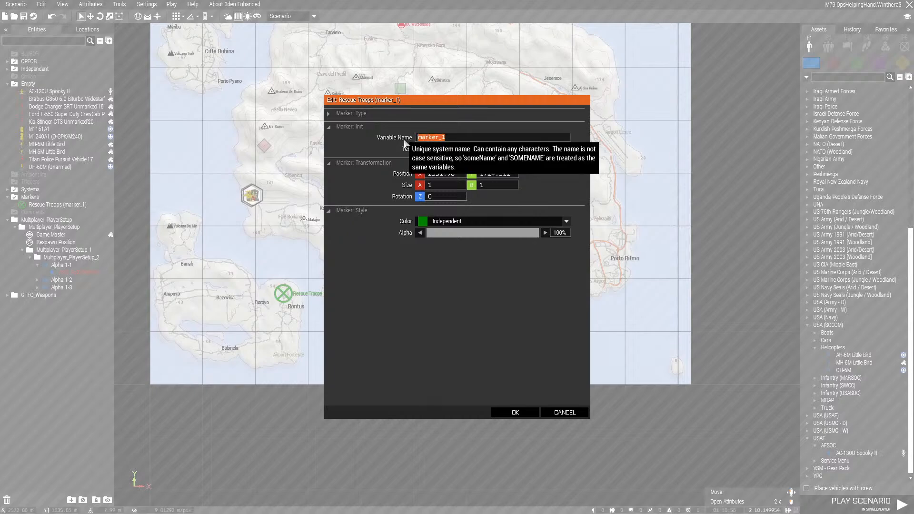
text(obj1)
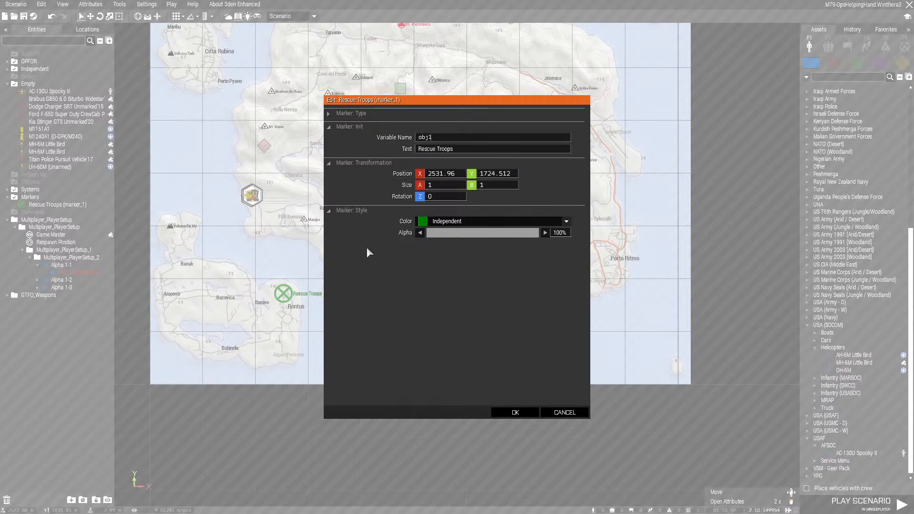
click(515, 412)
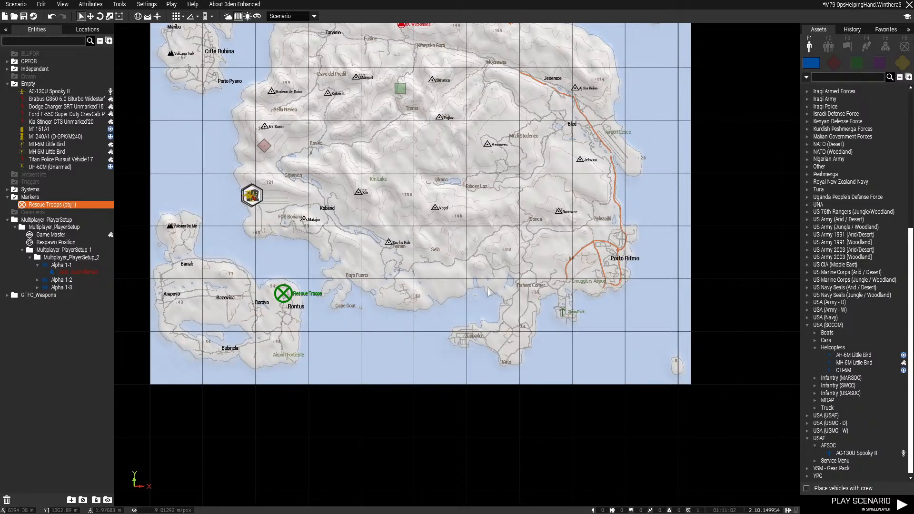
scroll(427, 248, up, 3)
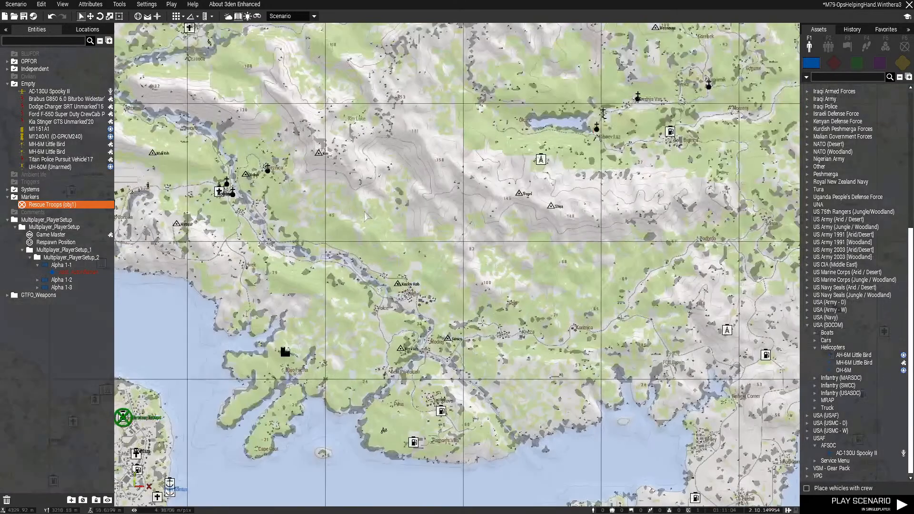
Inspect the river valley and its villages near the southern coast in 3D as a possible second objective site
right_drag(342, 210, 418, 230)
scroll(519, 319, up, 3)
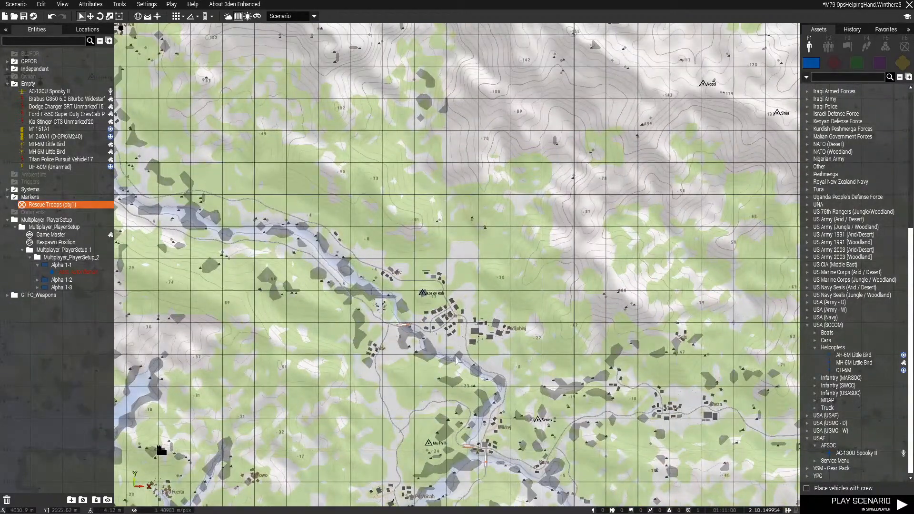
key(m)
right_drag(455, 361, 567, 258)
key(w)
right_drag(343, 284, 571, 349)
right_drag(466, 199, 392, 302)
key(w)
key(w)
key(w)
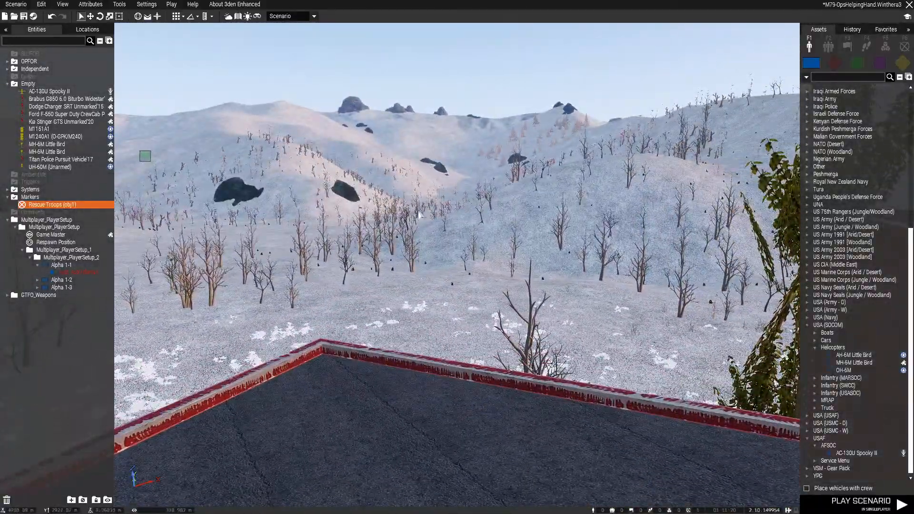
right_drag(419, 215, 456, 197)
key(w)
right_drag(343, 209, 561, 249)
key(w)
key(q)
key(w)
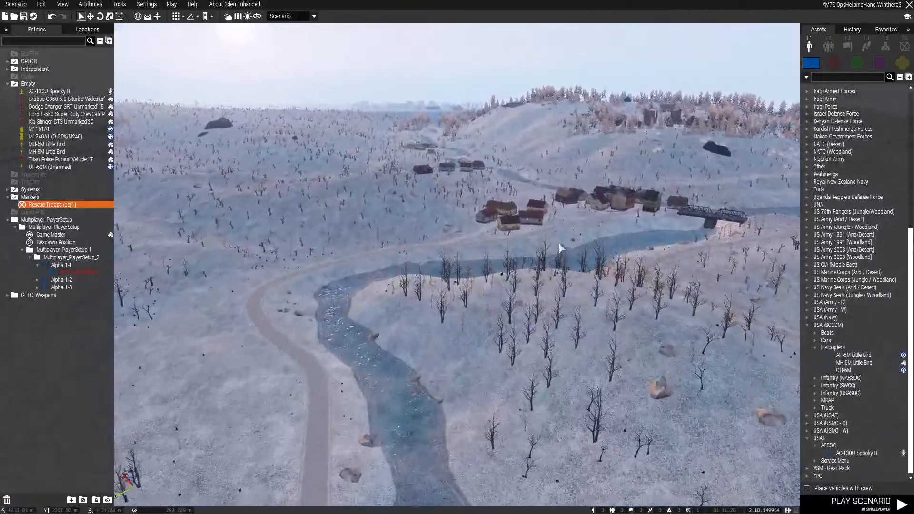
Relocate the camera to the village east of the lake and examine its walled, red-roofed house up close
key(m)
scroll(536, 250, down, 10)
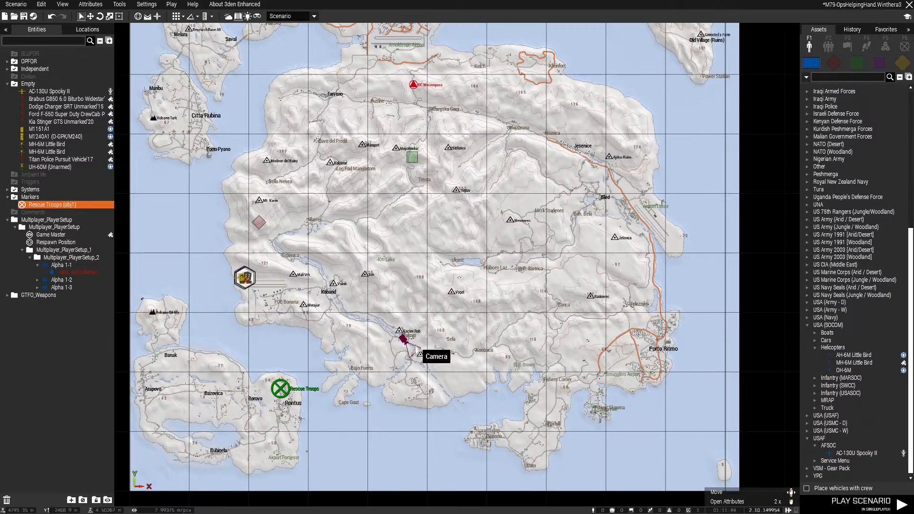
scroll(427, 351, up, 5)
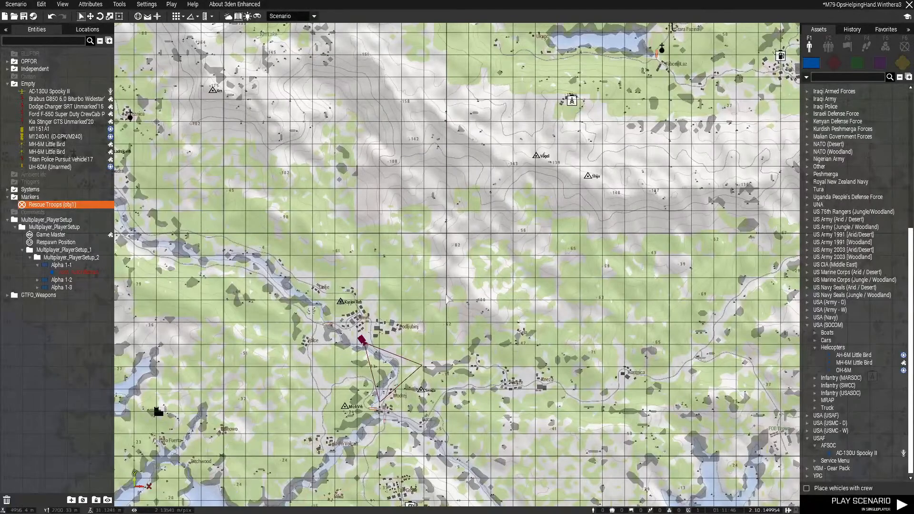
scroll(447, 299, down, 2)
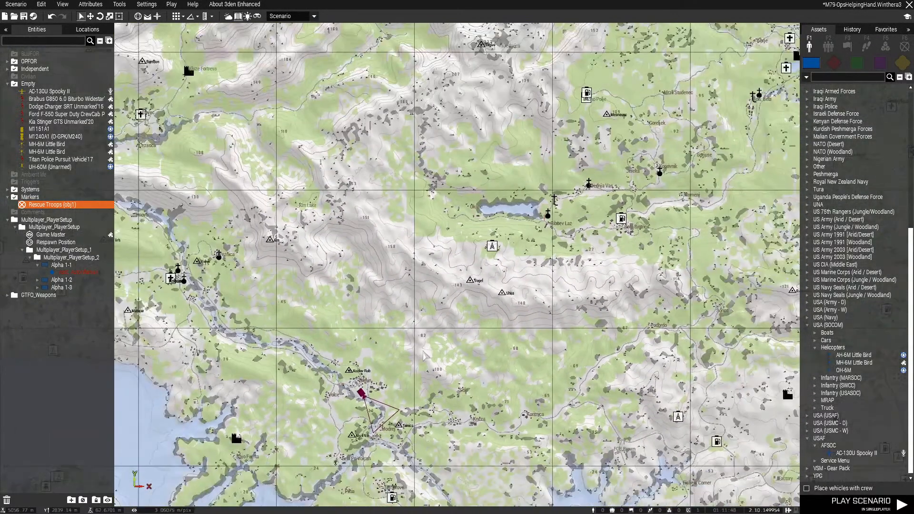
right_drag(534, 253, 487, 327)
middle_click(556, 302)
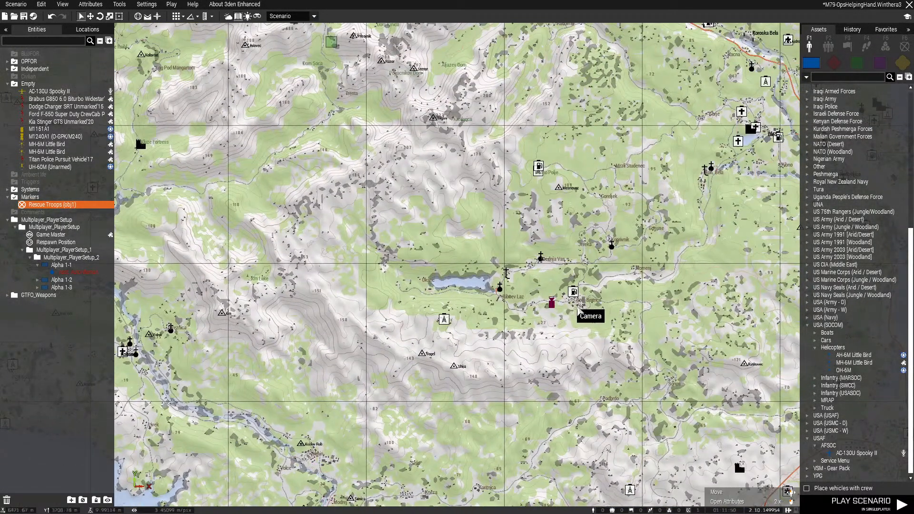
key(m)
key(q)
mouse_move(543, 283)
right_down()
mouse_move(487, 312)
mouse_move(509, 316)
mouse_move(458, 335)
right_up()
key(w)
key(w)
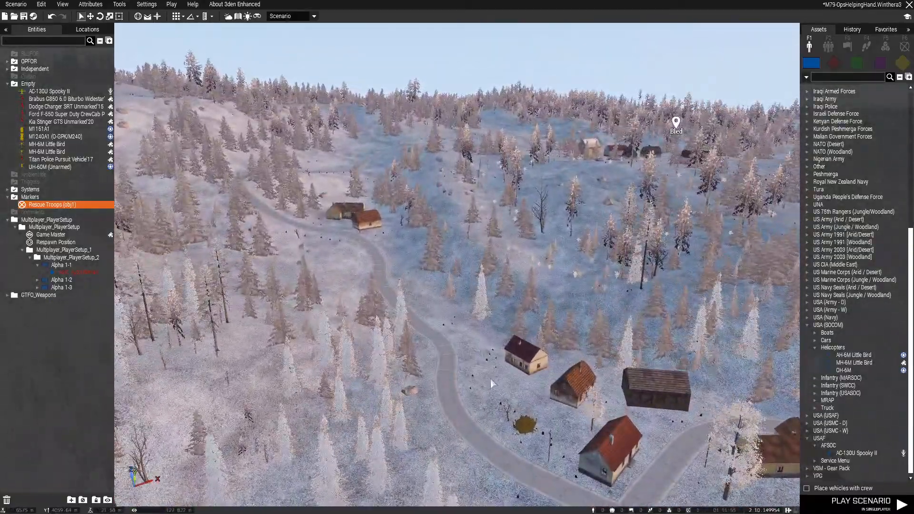
key(w)
right_drag(490, 379, 439, 291)
key(w)
key(w)
key(d)
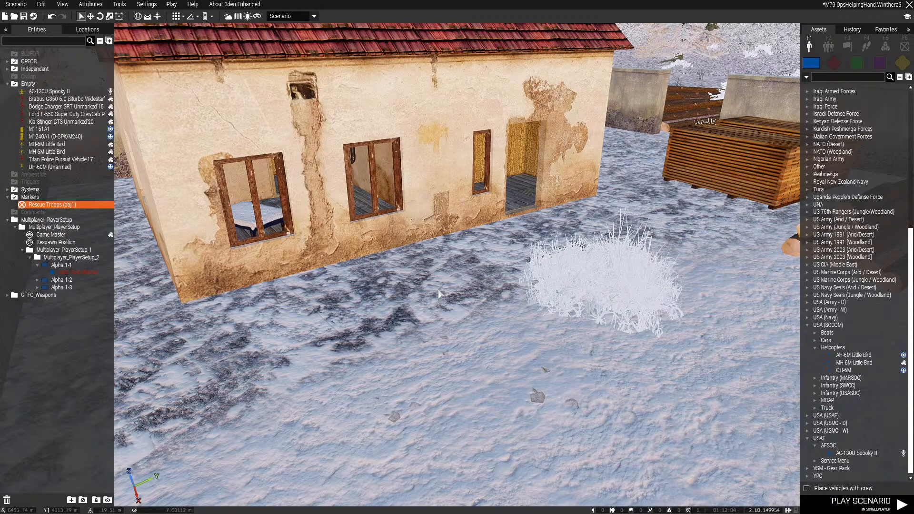
key(s)
key(q)
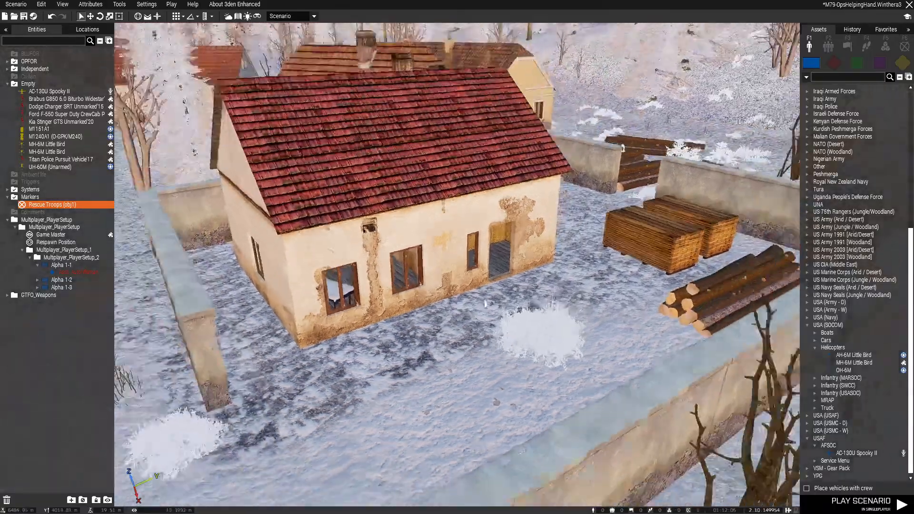
Survey the village east of the lake and its surrounding forested hills from the air, ending back at the walled house
right_drag(438, 294, 461, 311)
key(w)
key(q)
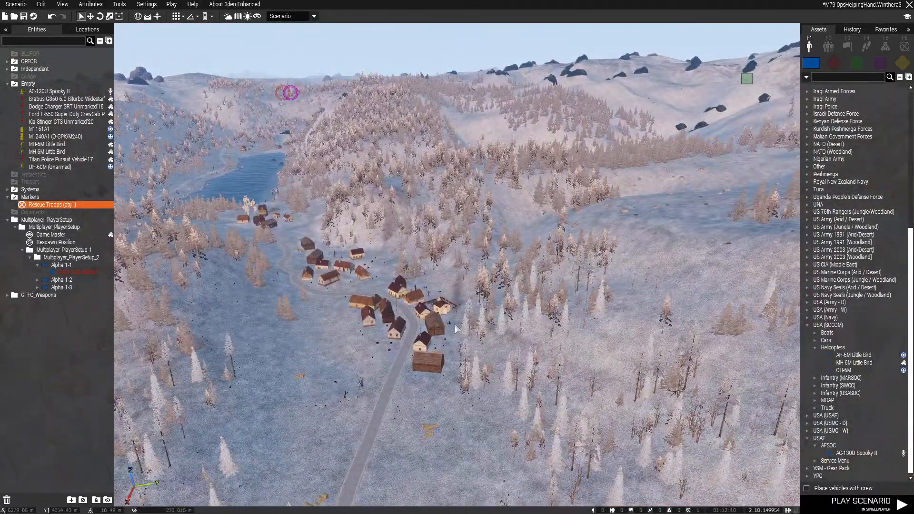
right_drag(455, 324, 417, 331)
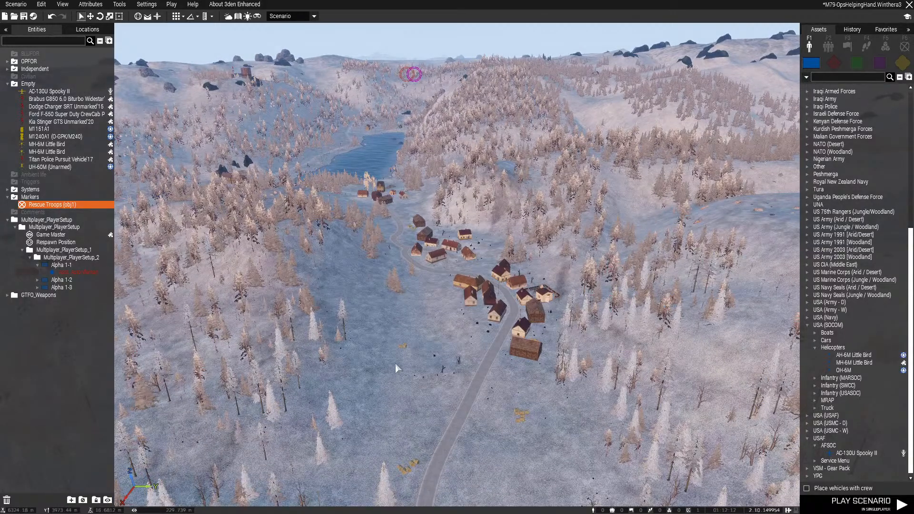
key(w)
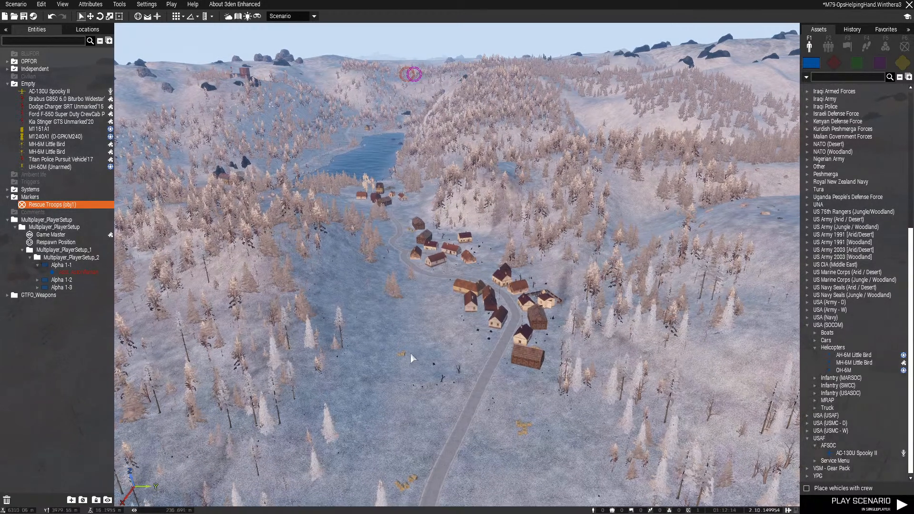
key(w)
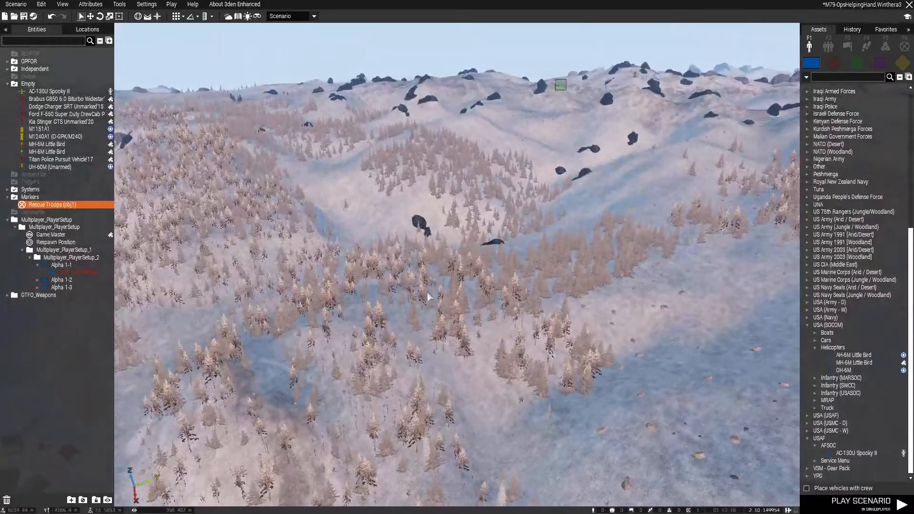
right_drag(427, 292, 476, 301)
key(w)
key(d)
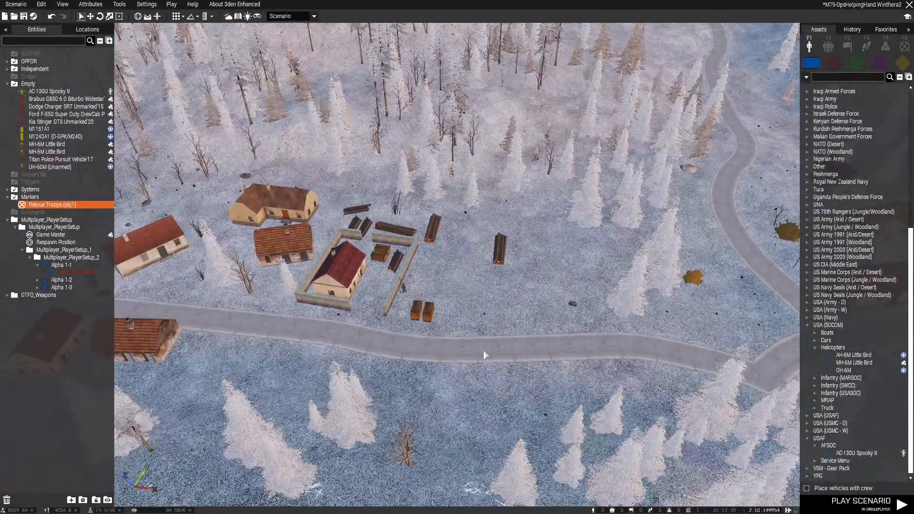
right_drag(484, 350, 492, 259)
key(w)
key(w)
key(w)
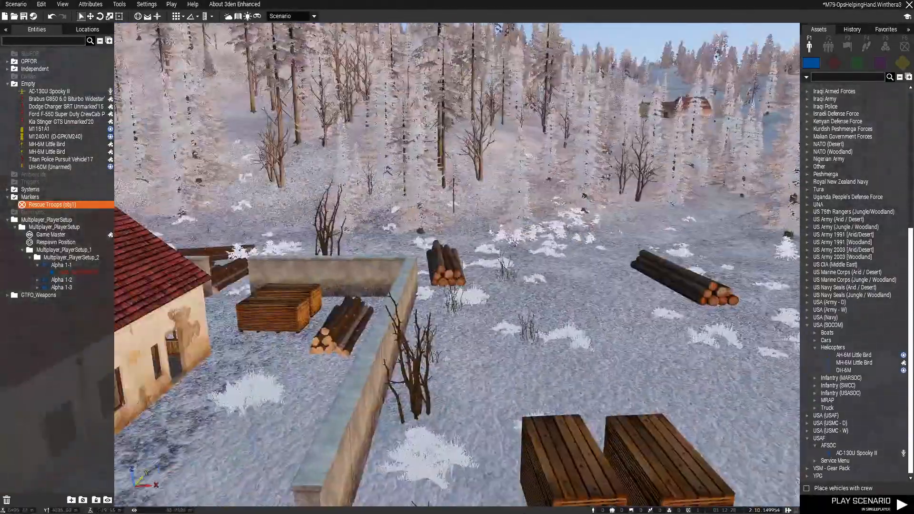
Follow the road east out of the village and examine the terrain along the valley for an objective site
key(w)
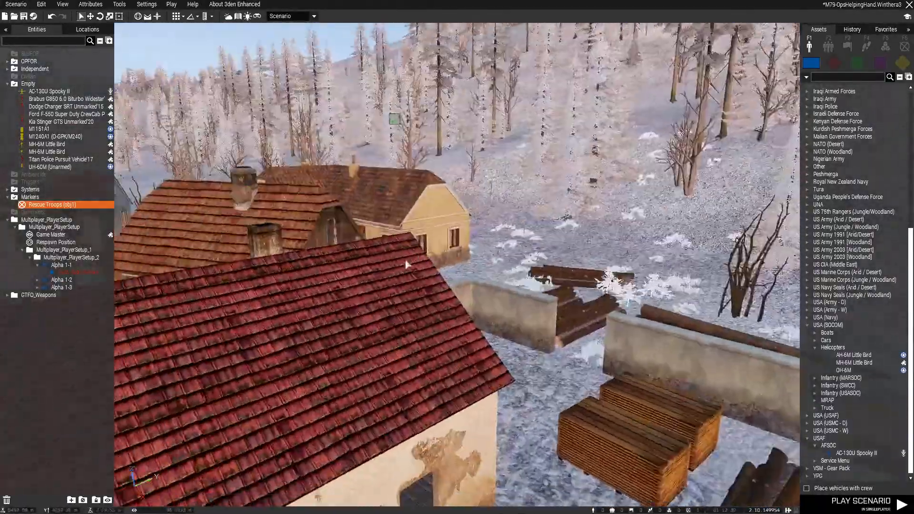
right_drag(405, 260, 407, 263)
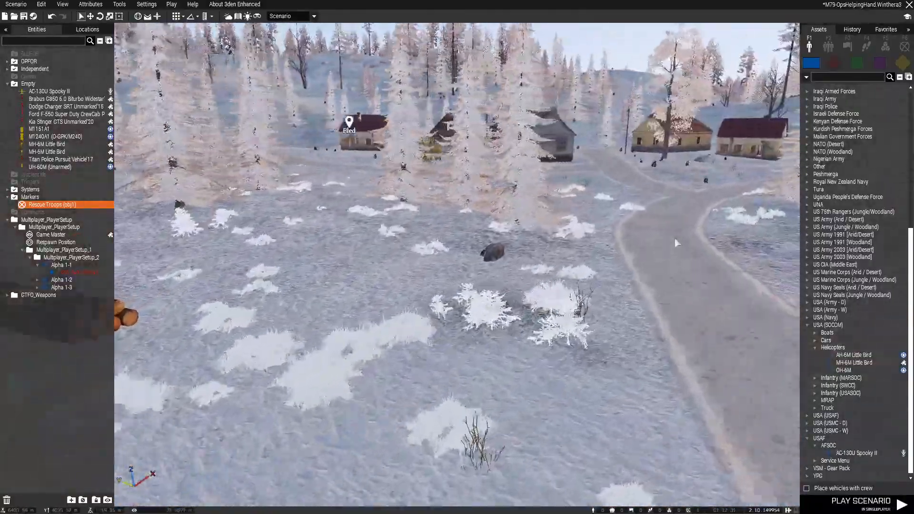
key(w)
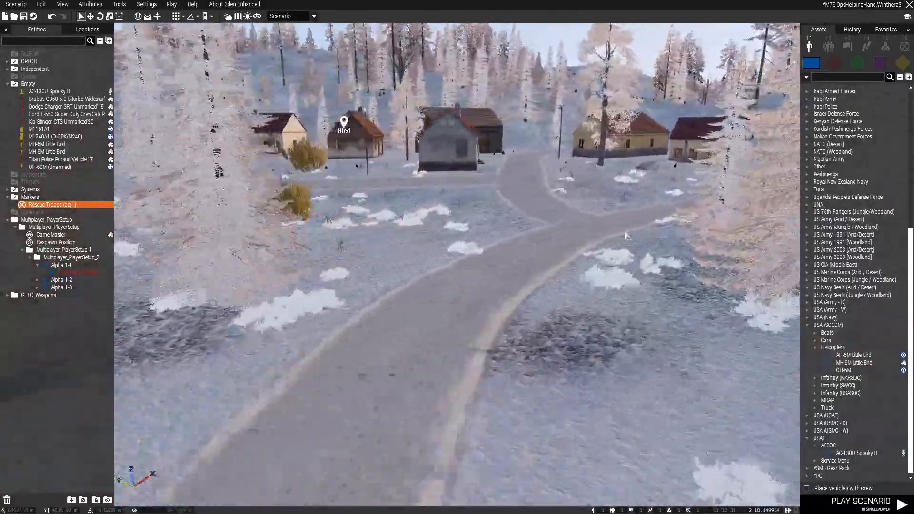
key(w)
key(q)
right_drag(584, 253, 328, 158)
key(w)
key(w)
key(w)
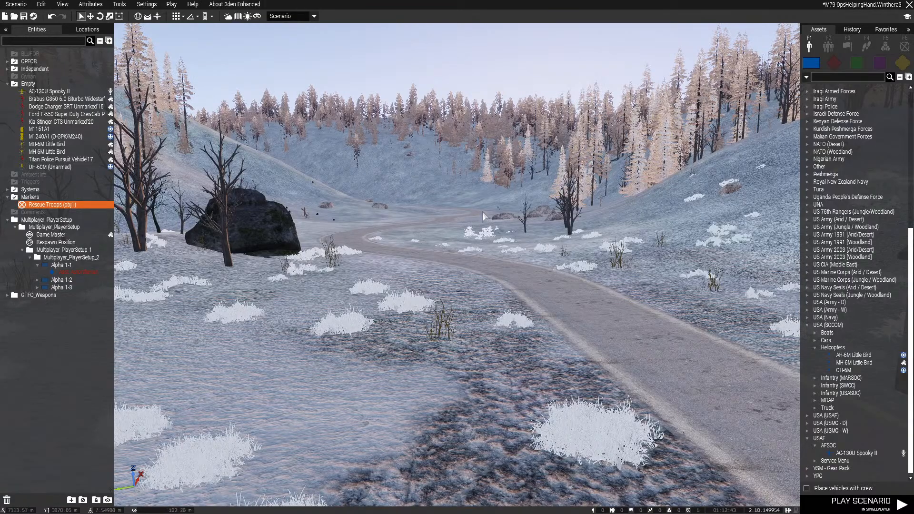
right_drag(308, 295, 515, 191)
right_drag(470, 252, 607, 241)
right_drag(447, 184, 505, 322)
key(q)
key(s)
Place a Standard Military Objective marker on the map in the village of Nomenj
key(m)
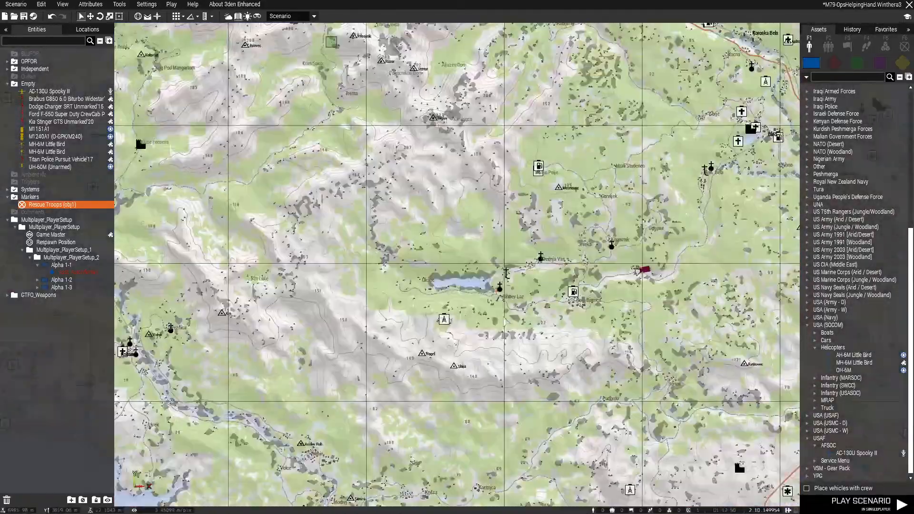
scroll(452, 309, down, 5)
scroll(452, 309, up, 2)
scroll(452, 310, up, 2)
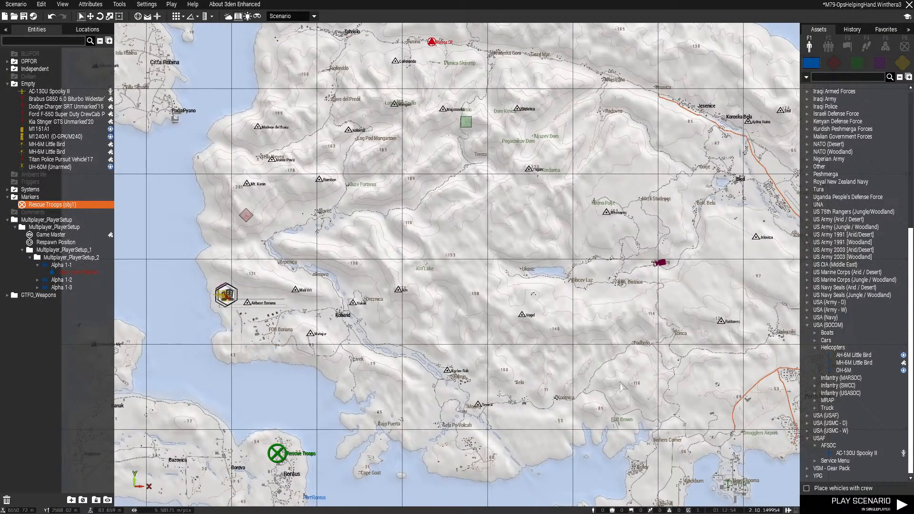
right_drag(724, 302, 482, 257)
right_drag(443, 221, 442, 286)
scroll(418, 278, up, 4)
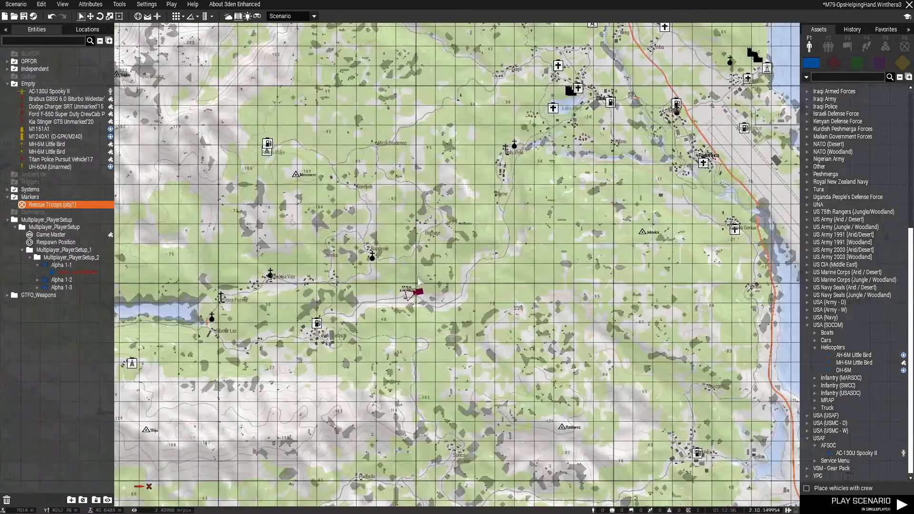
scroll(418, 280, up, 2)
click(905, 48)
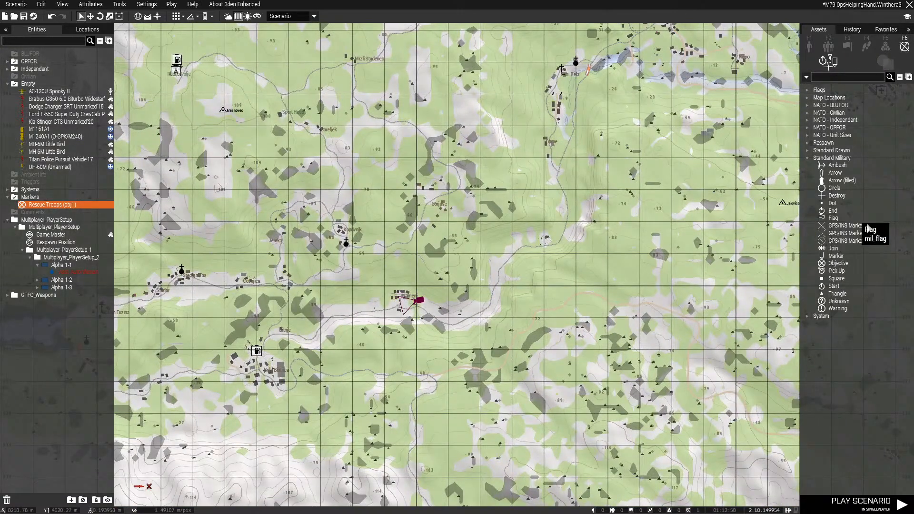
click(837, 264)
scroll(376, 312, up, 5)
click(441, 274)
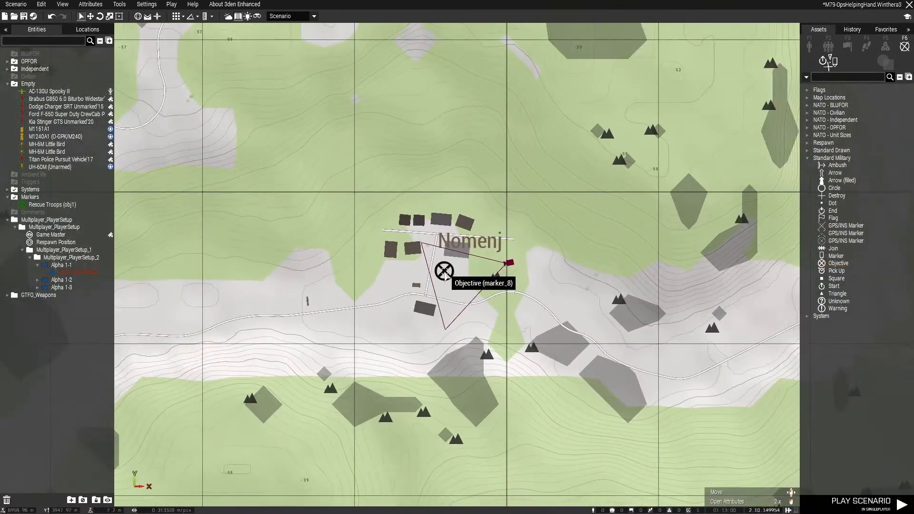
Set the Nomenj marker's variable name to obj2 and its text to Rescue Ops Team
double_click(435, 270)
drag(428, 142, 373, 219)
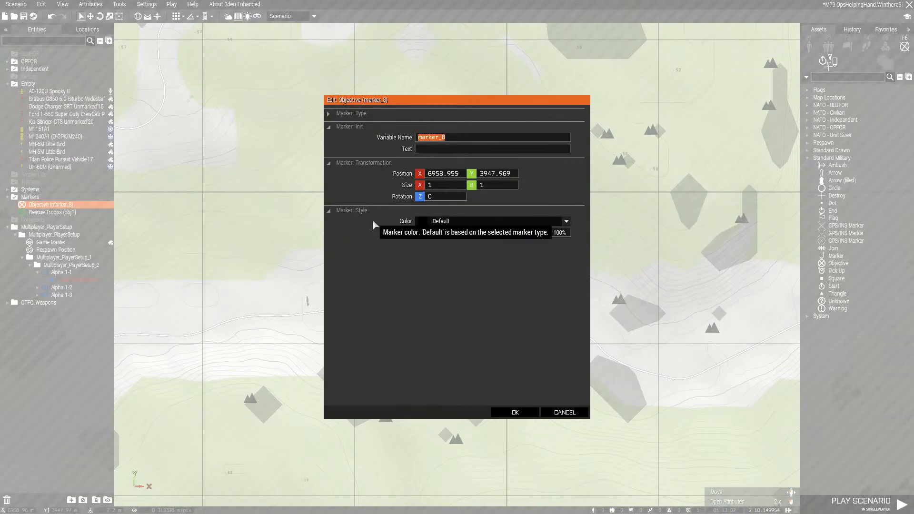
text(obj2)
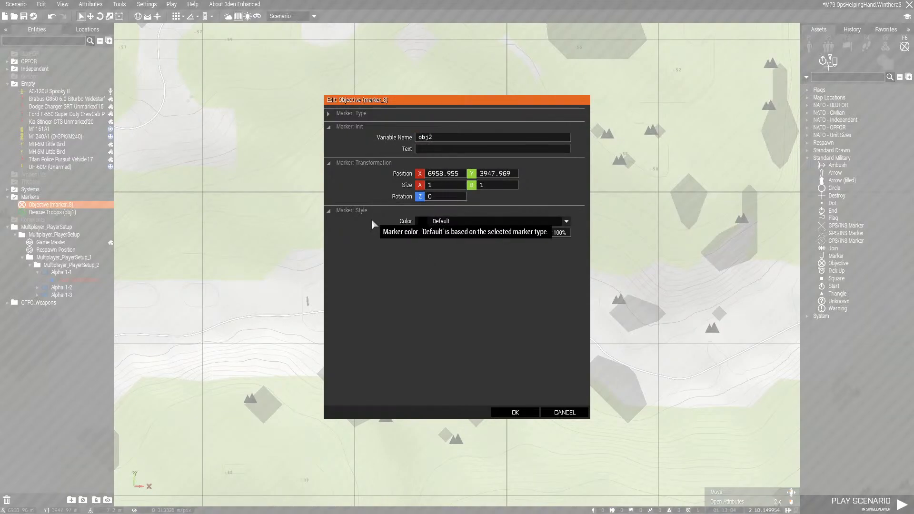
text(Rescue Ops Team)
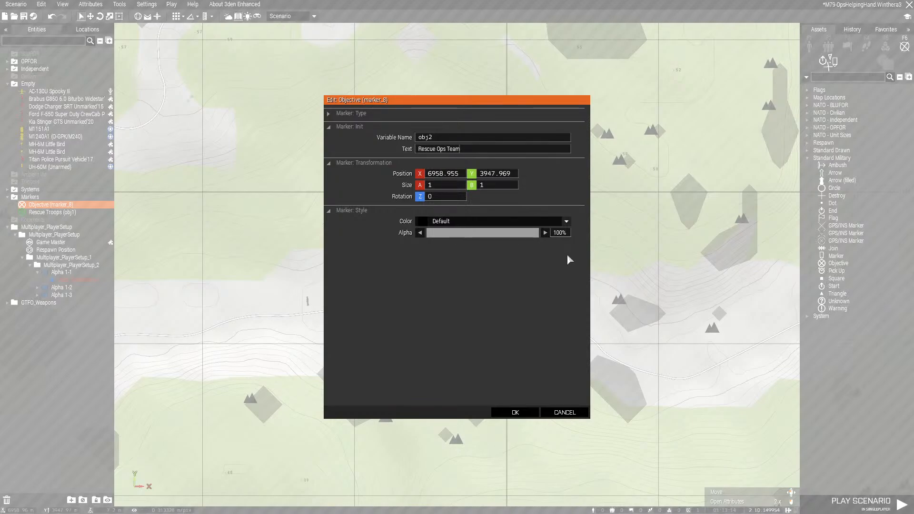
click(515, 413)
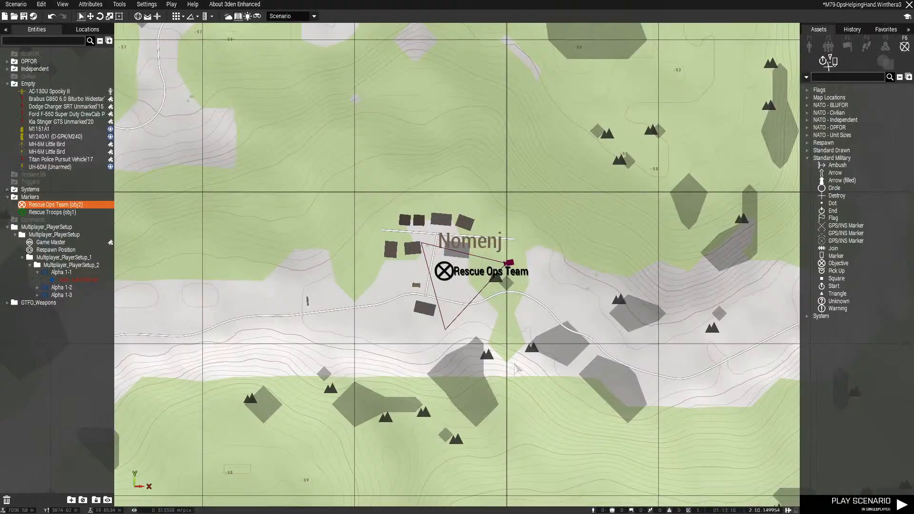
Set the Rescue Ops Team marker's color to Independent and save the scenario
double_click(447, 273)
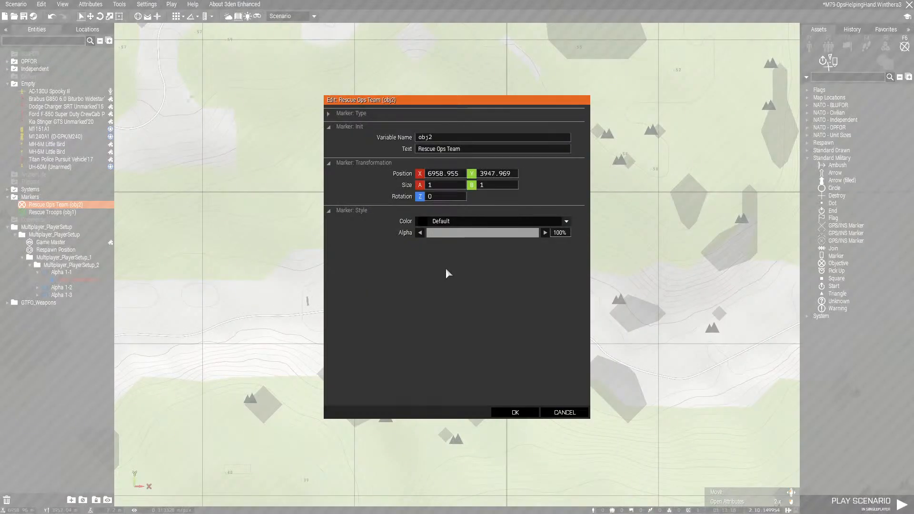
click(439, 223)
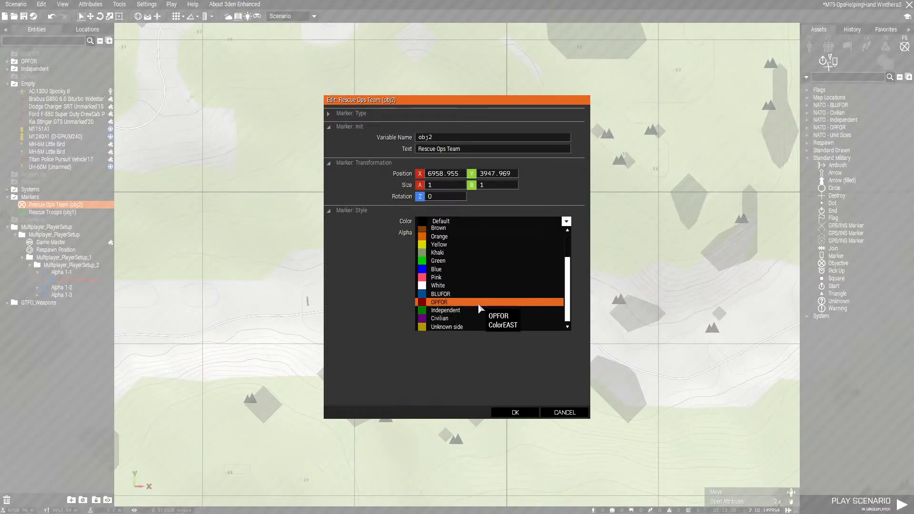
click(483, 310)
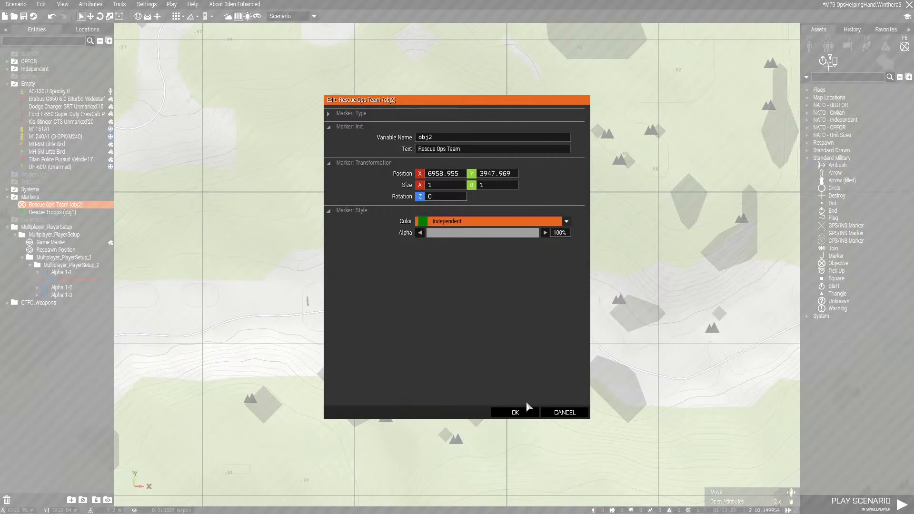
click(524, 411)
key(ctrl+s)
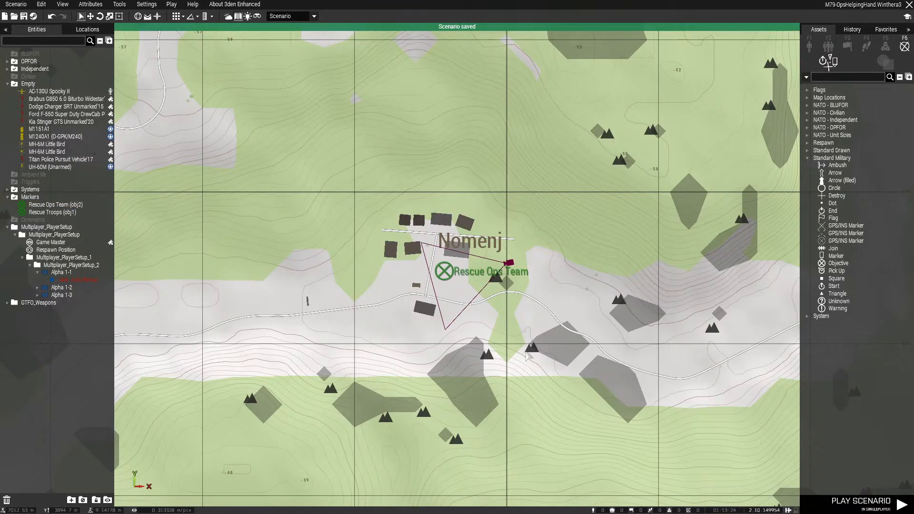
Examine the map between the starting airfield and the Rescue Ops Team objective at Nomenj
scroll(527, 354, down, 8)
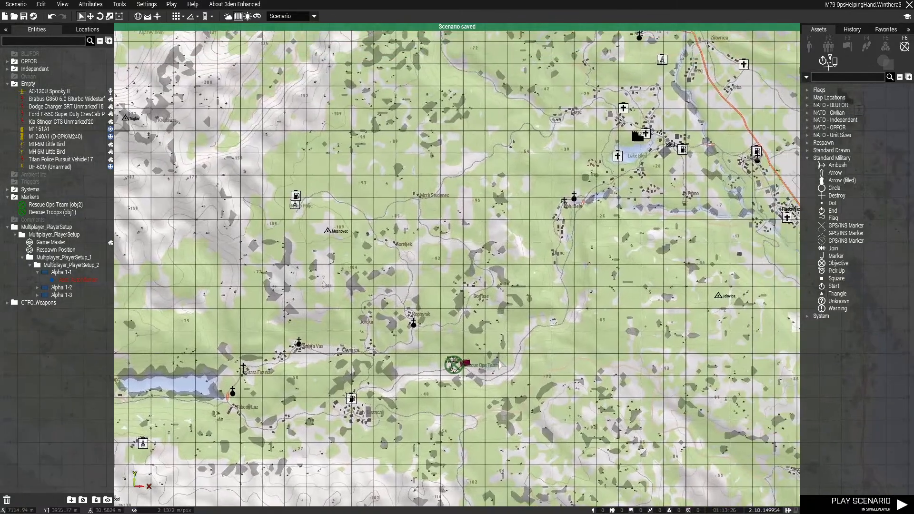
right_drag(499, 359, 495, 360)
scroll(386, 273, down, 7)
right_drag(192, 335, 275, 318)
scroll(261, 310, up, 7)
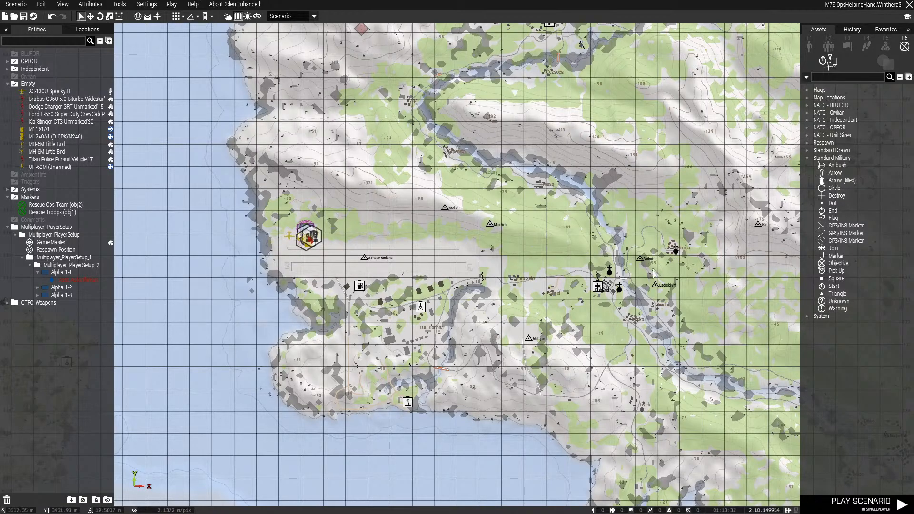
scroll(605, 312, down, 4)
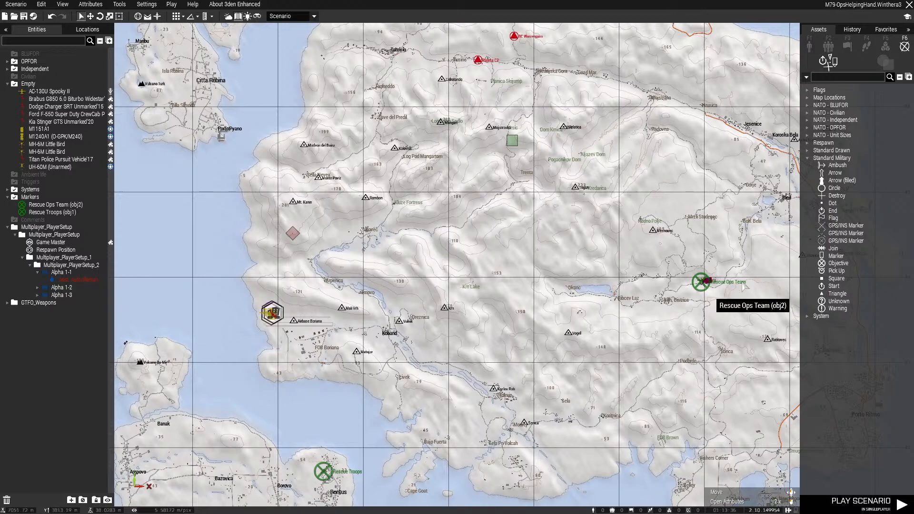
right_drag(668, 299, 497, 315)
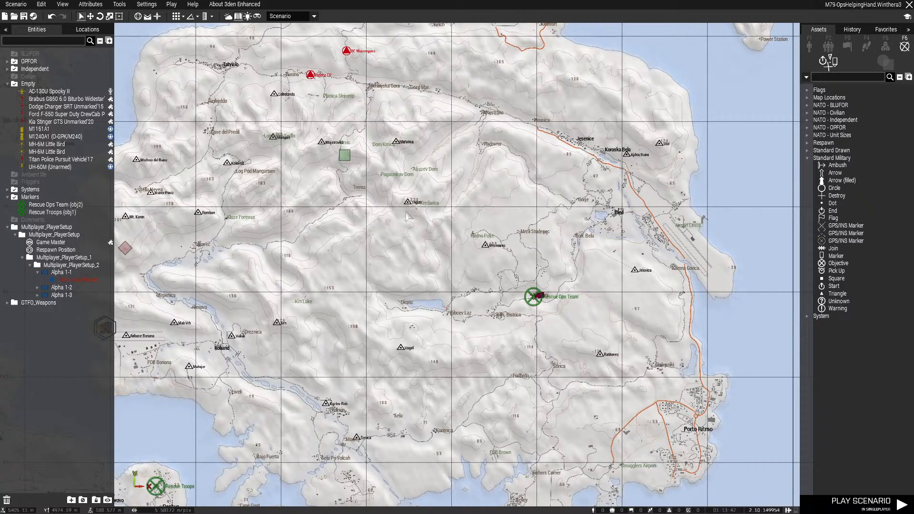
Examine the map from the Rescue Ops Team objective across the starting airfield to the Rescue Troops island
right_drag(406, 212, 570, 271)
right_drag(557, 368, 498, 216)
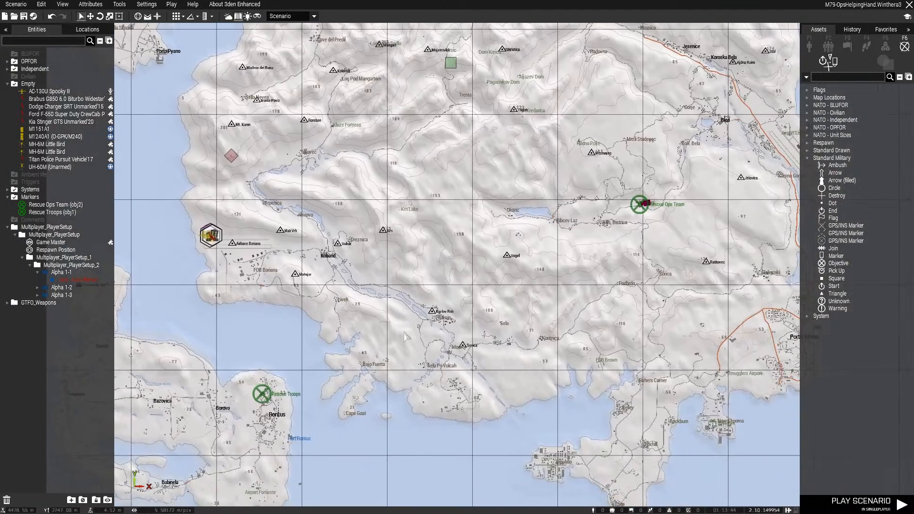
right_drag(405, 336, 538, 187)
right_drag(342, 247, 387, 289)
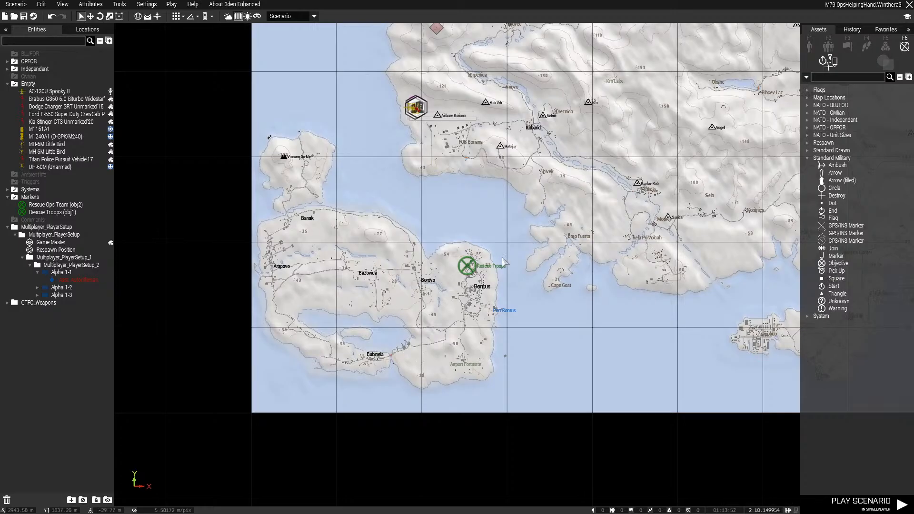
scroll(460, 277, up, 3)
right_drag(264, 292, 319, 307)
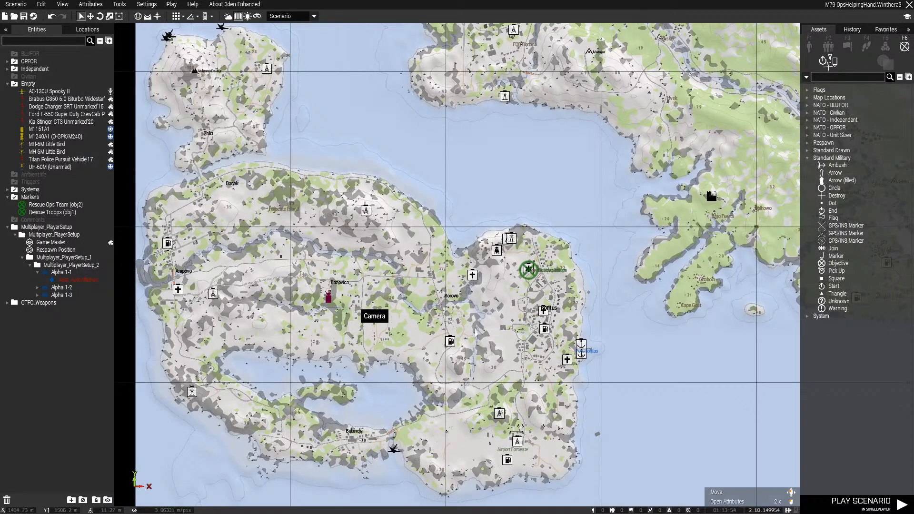
Inspect the terrain, buildings and rooftop sightlines in 3D on the southwestern island between Bazovica and Banak
key(m)
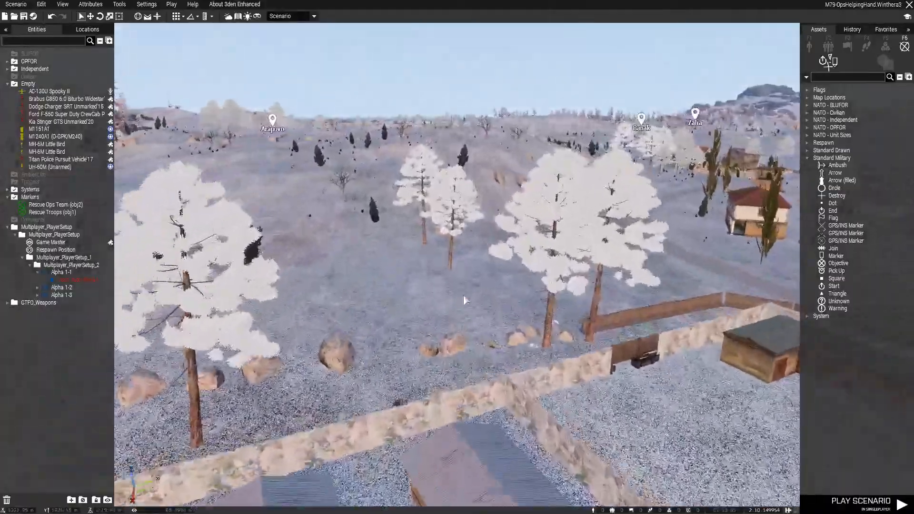
key(w)
right_drag(464, 296, 350, 335)
key(w)
right_drag(657, 317, 564, 310)
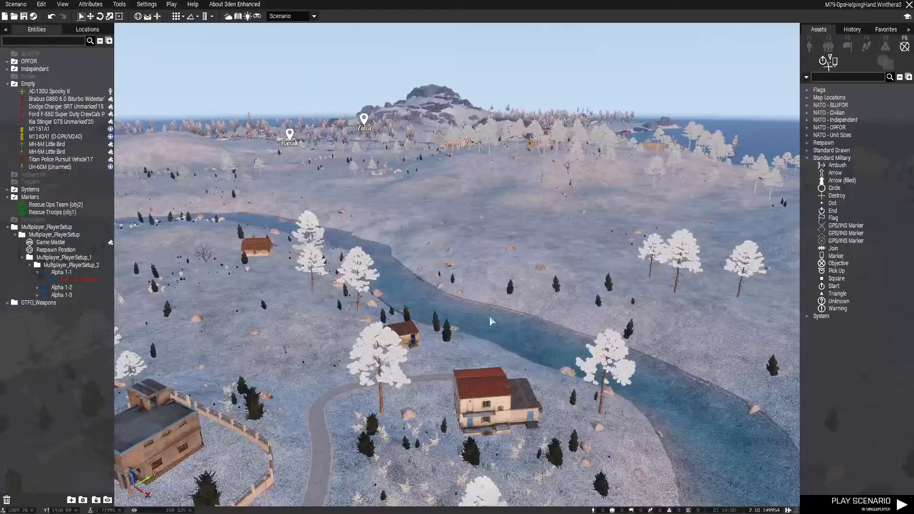
key(w)
right_drag(490, 315, 525, 277)
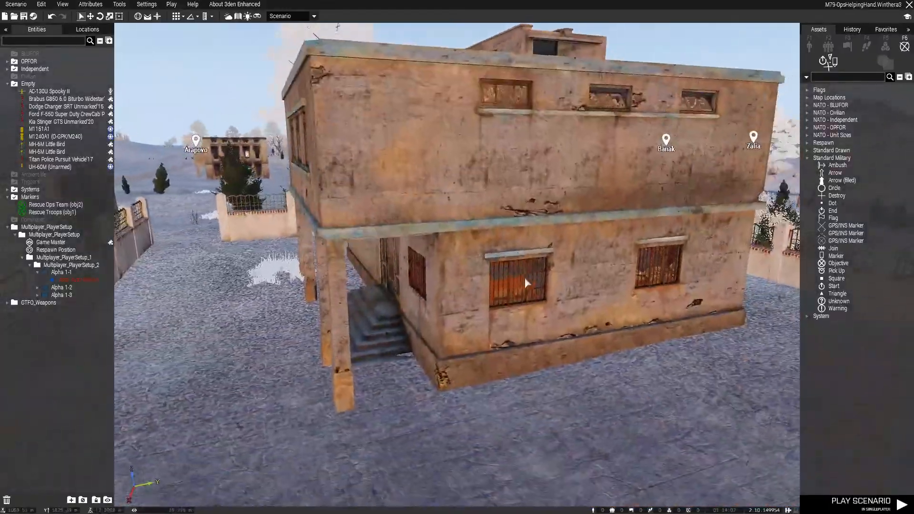
key(w)
key(q)
right_drag(461, 295, 585, 271)
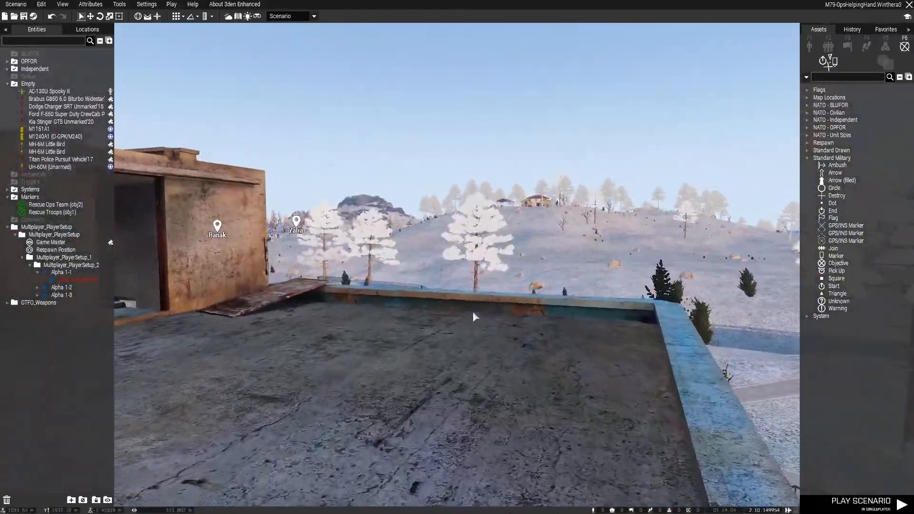
key(w)
right_drag(473, 312, 501, 304)
key(w)
key(q)
key(m)
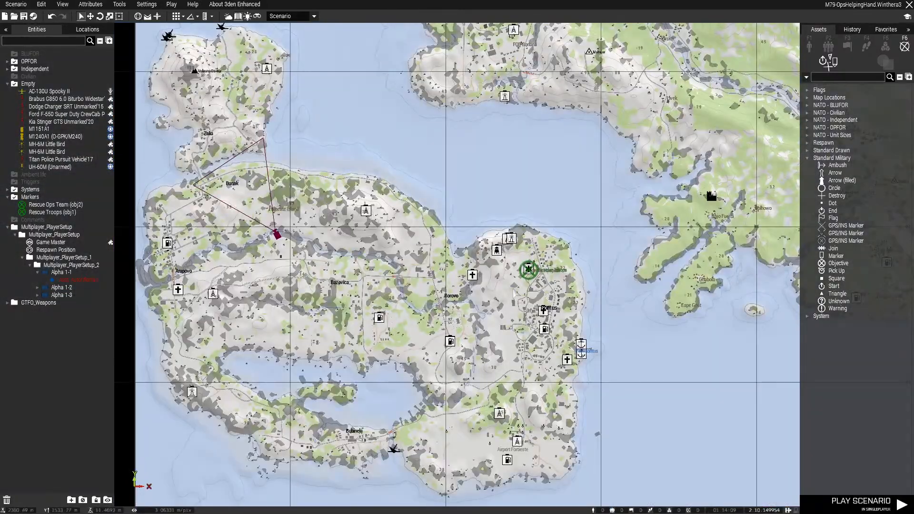
Survey the southwestern island around the Rescue Troops objective on the map and in 3D
scroll(515, 294, down, 4)
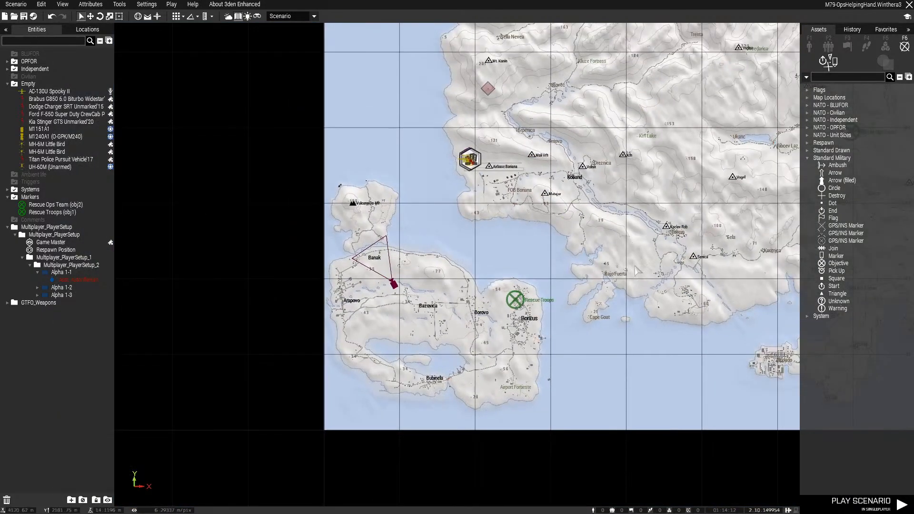
right_drag(635, 270, 535, 291)
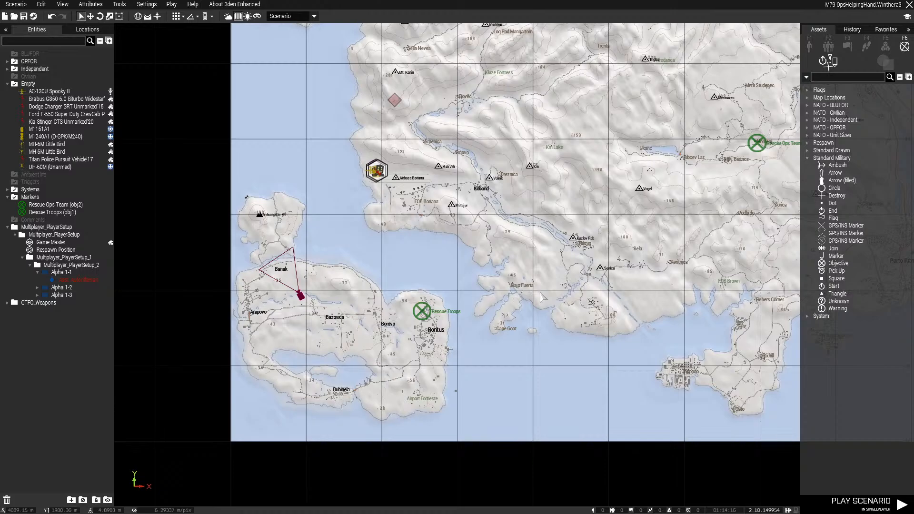
key(m)
key(m)
key(m)
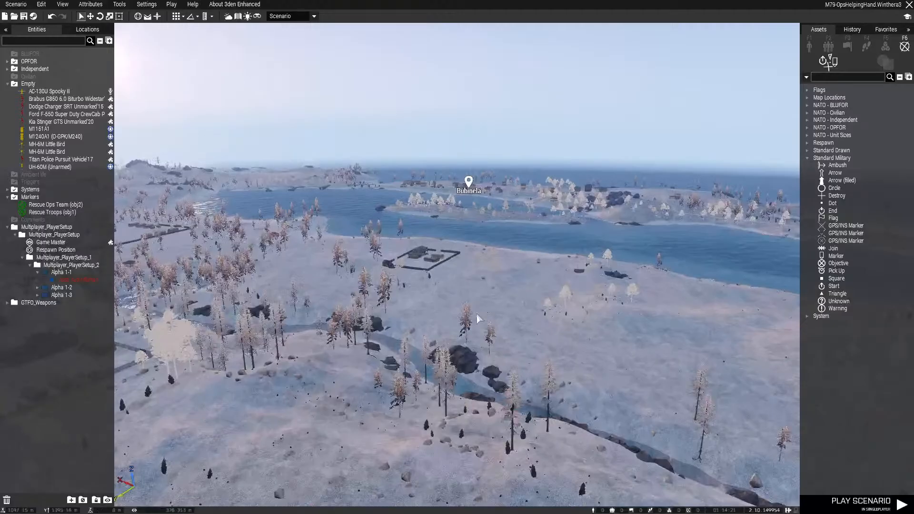
key(w)
right_drag(477, 315, 334, 303)
Inspect the streets and buildings of the coastal town on the southern peninsula in 3D
key(m)
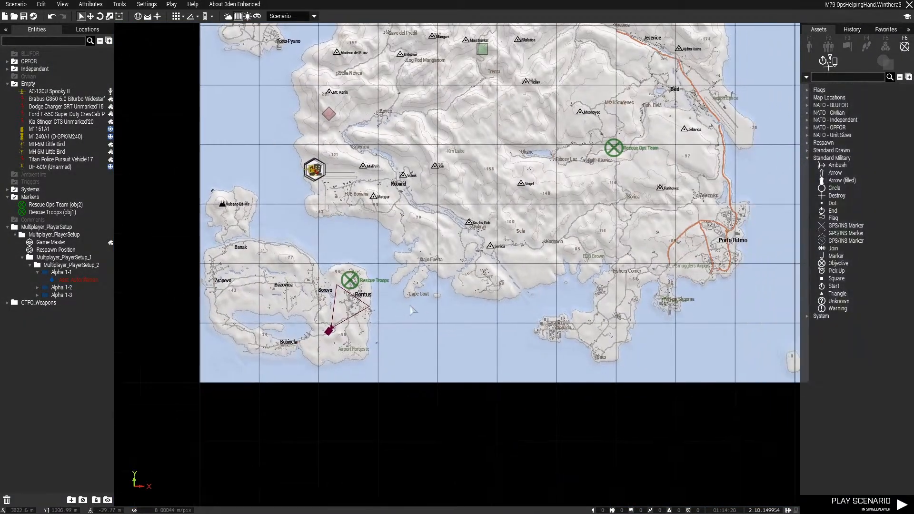
key(m)
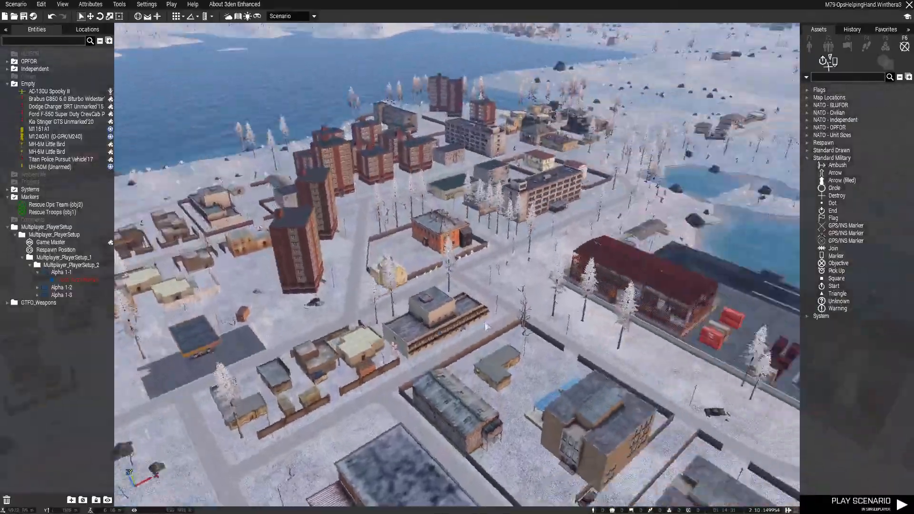
key(w)
right_drag(485, 327, 360, 254)
key(w)
key(w)
key(q)
right_drag(587, 253, 473, 328)
key(w)
key(w)
key(w)
key(q)
key(w)
key(m)
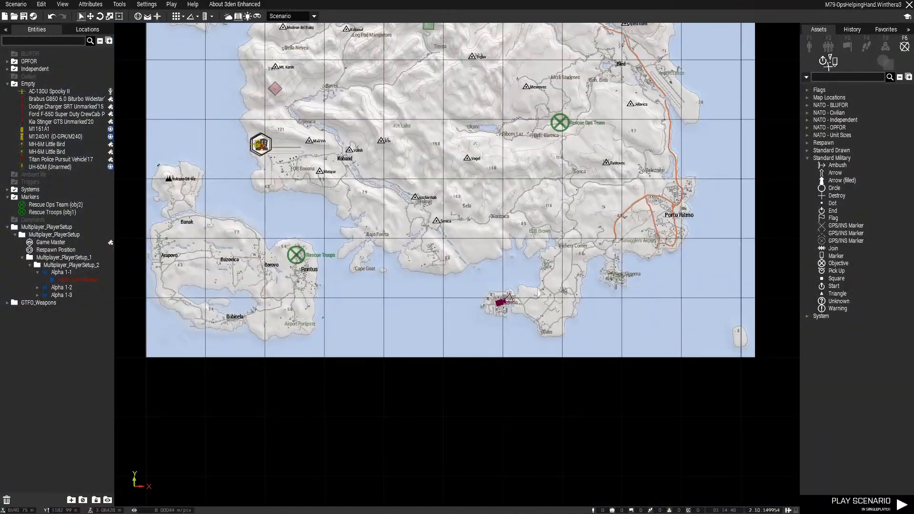
Examine the map around the Rescue Ops Team objective and the neighbouring town of Bled
right_drag(475, 222, 430, 285)
right_drag(394, 219, 432, 336)
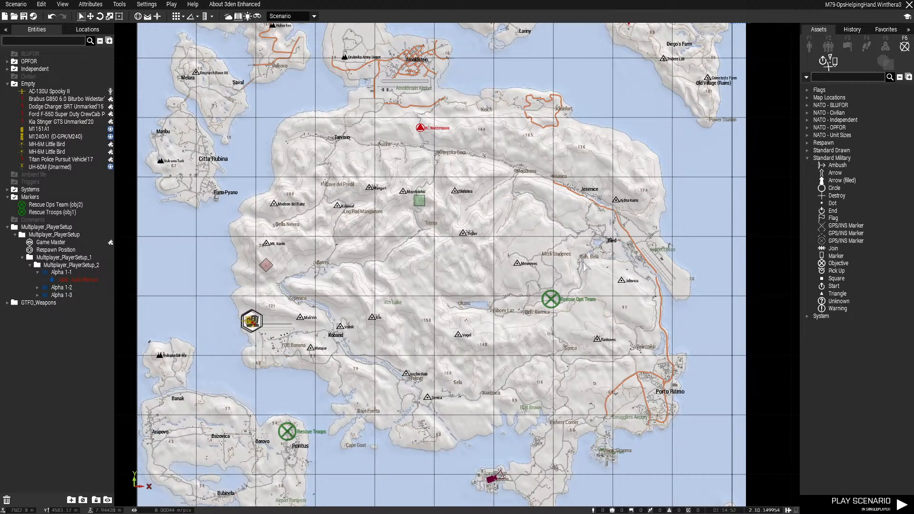
scroll(536, 292, up, 2)
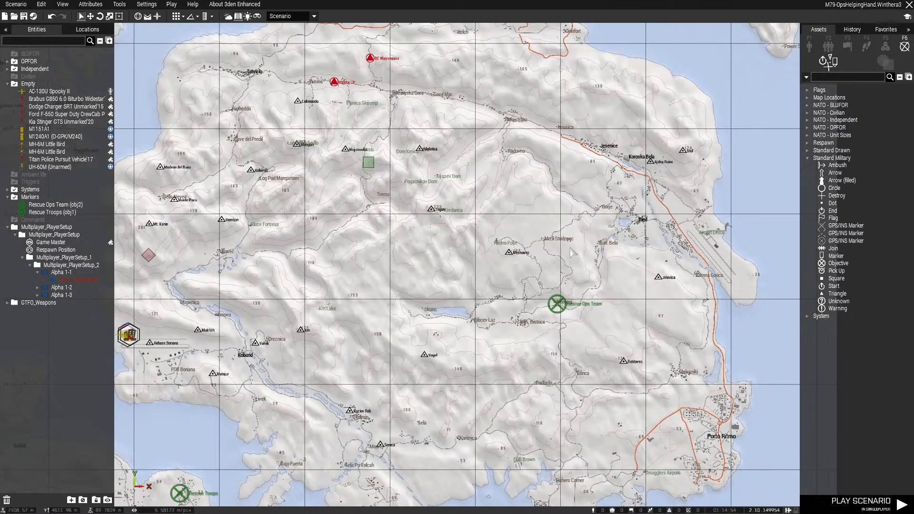
scroll(571, 253, down, 3)
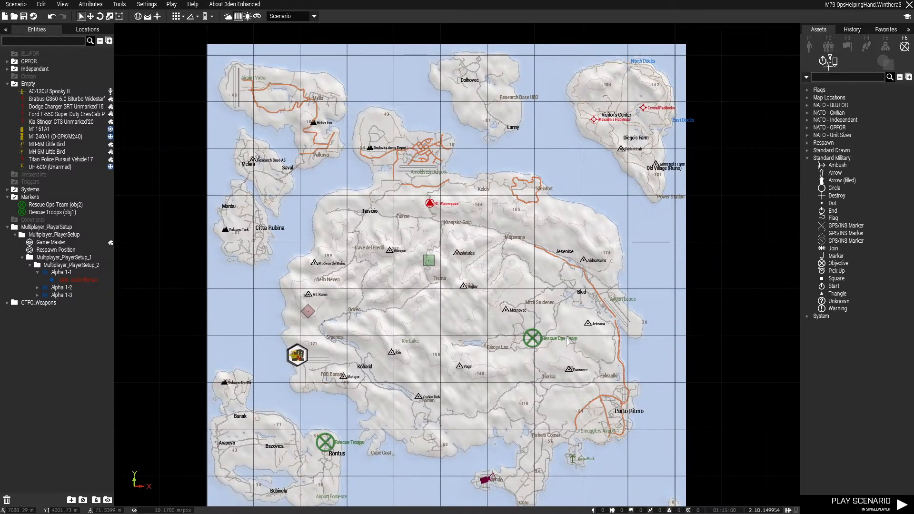
scroll(564, 337, up, 3)
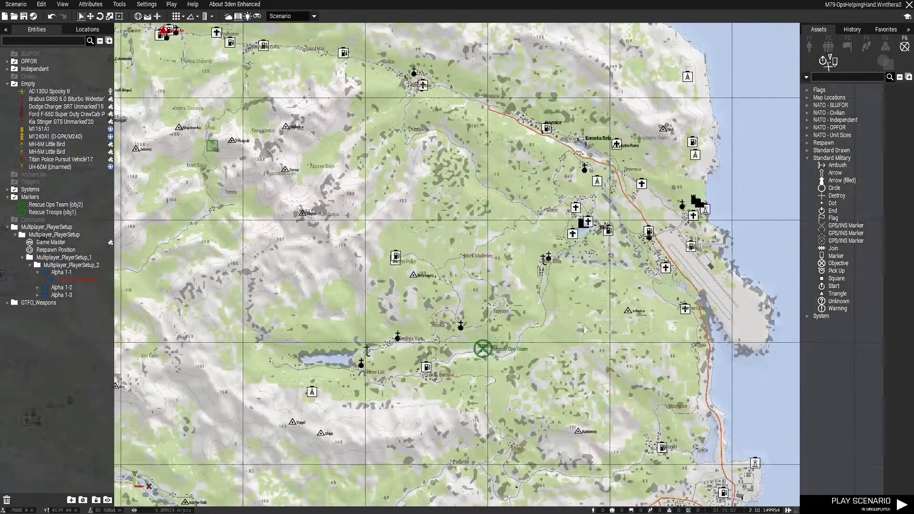
right_drag(573, 295, 558, 272)
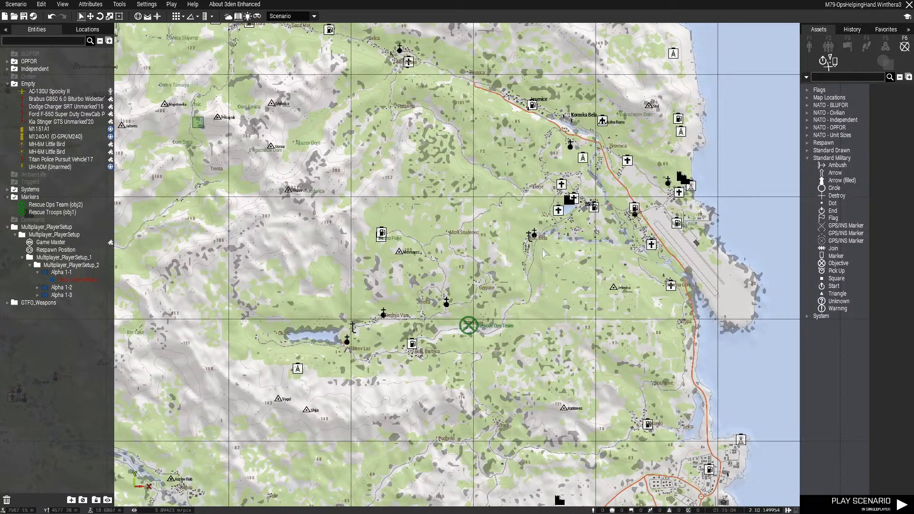
scroll(465, 337, up, 2)
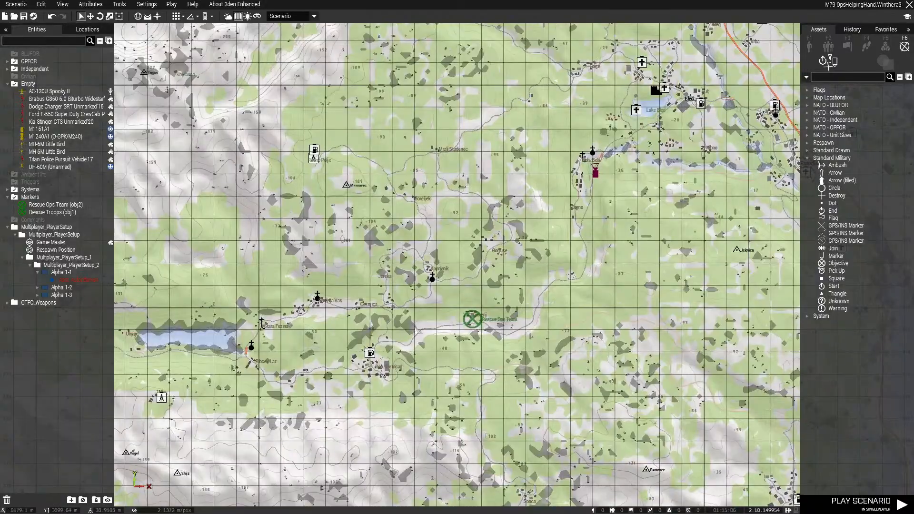
Inspect the lake, town buildings and rooftop views around Bled in 3D
key(m)
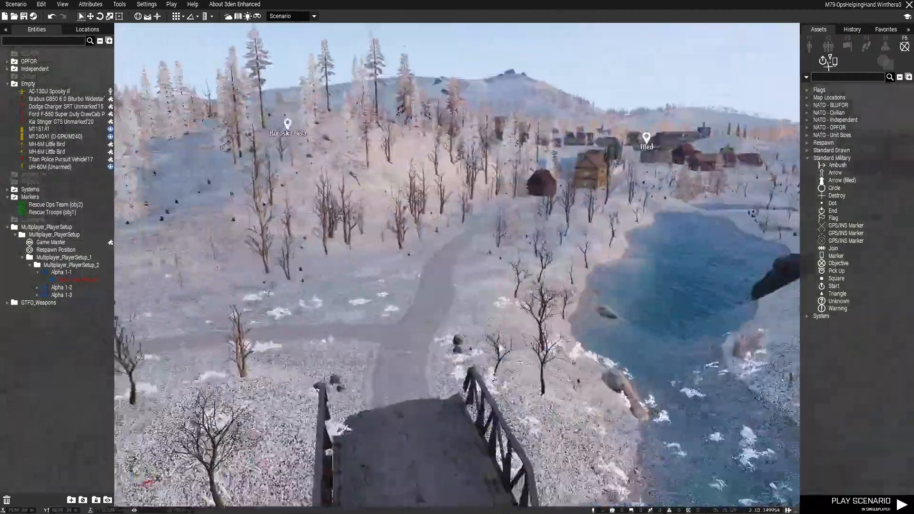
right_drag(499, 345, 559, 337)
key(w)
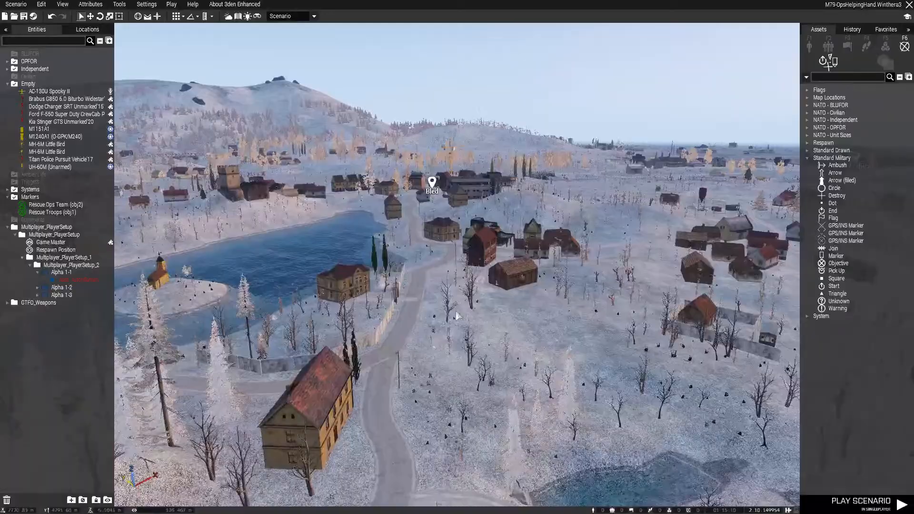
right_drag(453, 312, 413, 329)
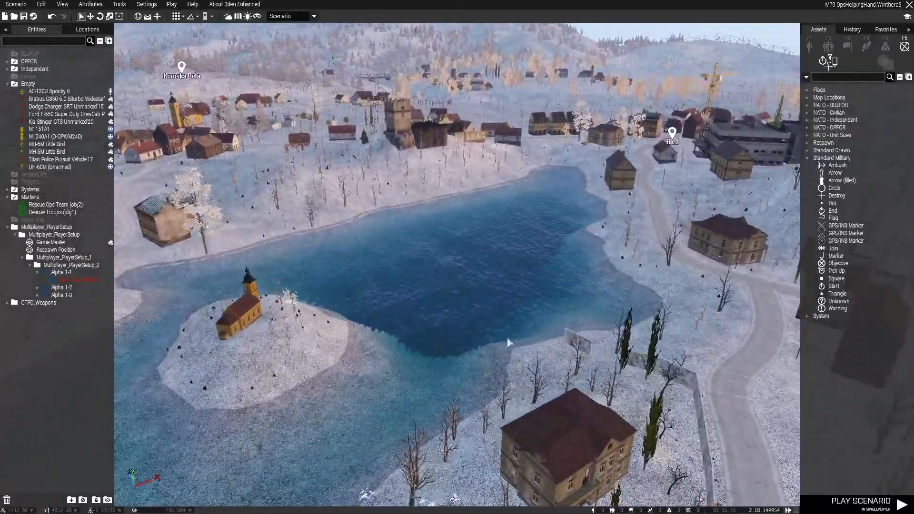
right_drag(507, 336, 596, 312)
key(w)
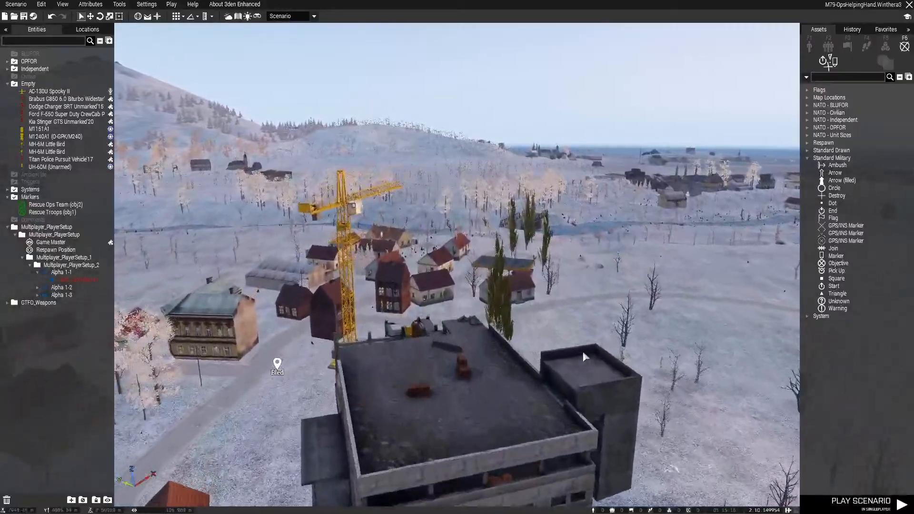
right_drag(743, 344, 464, 234)
key(w)
key(d)
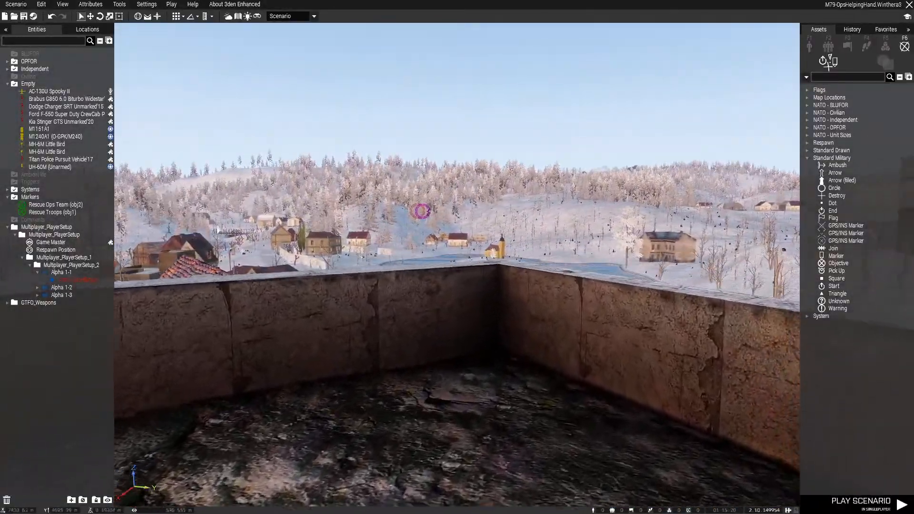
right_drag(399, 215, 514, 244)
key(w)
key(q)
key(w)
right_drag(573, 289, 526, 290)
key(m)
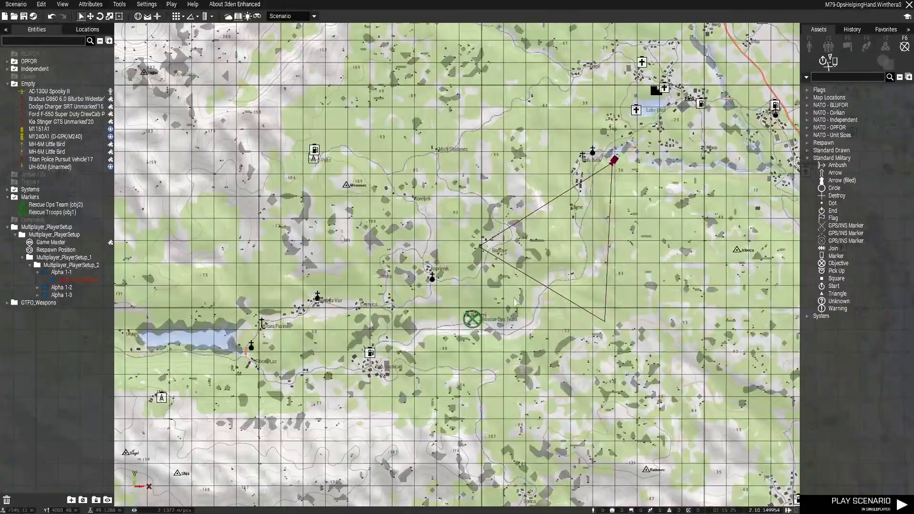
Inspect the village houses, road and surrounding forest at the Rescue Ops Team objective in 3D
middle_click(477, 334)
key(m)
key(w)
right_drag(477, 334, 399, 283)
key(s)
key(s)
key(w)
key(d)
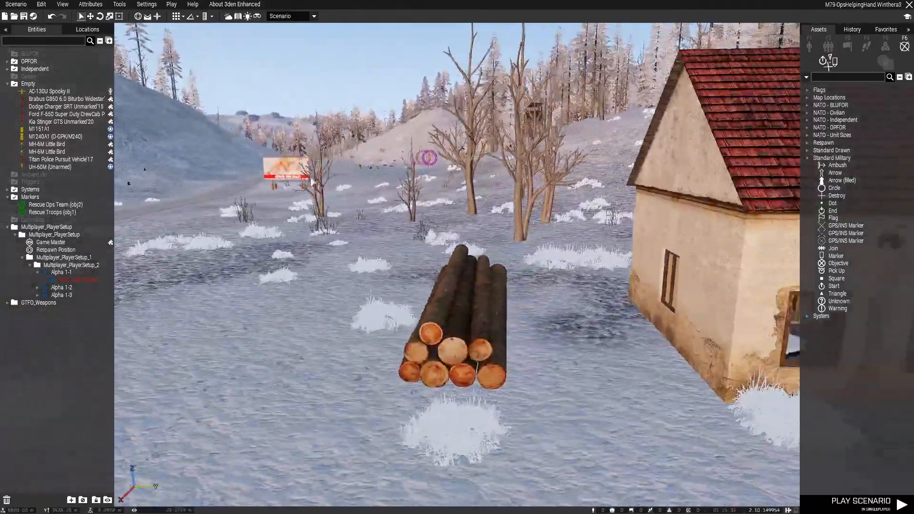
key(d)
right_drag(312, 181, 124, 155)
right_drag(667, 209, 428, 217)
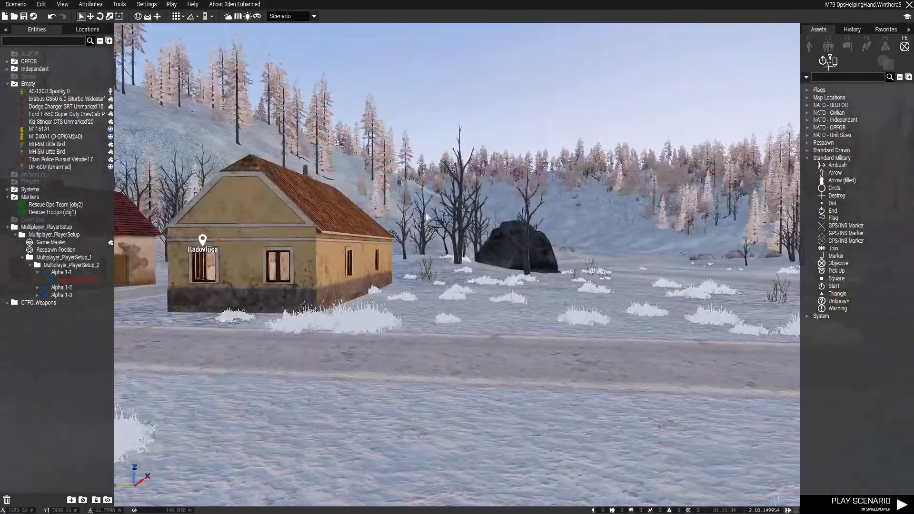
key(a)
right_drag(493, 235, 707, 267)
key(w)
right_drag(523, 282, 414, 300)
key(w)
key(q)
key(z)
key(w)
key(q)
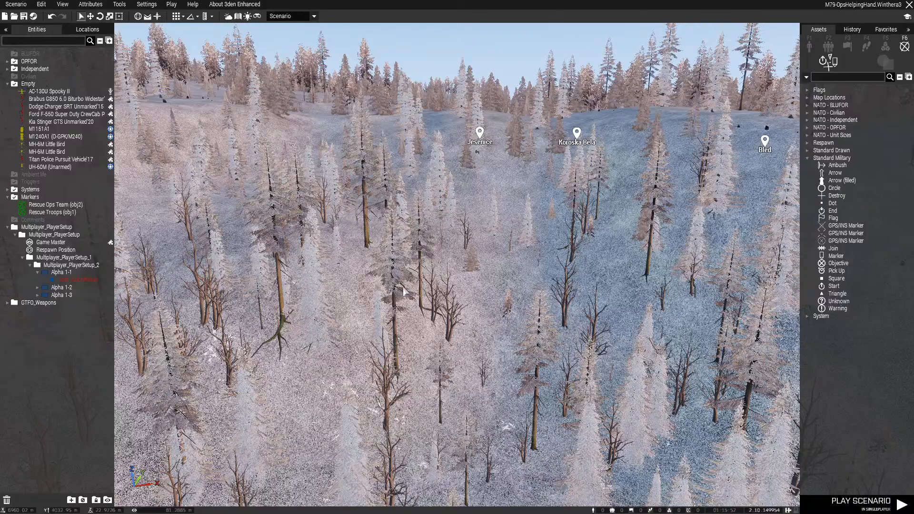
key(s)
right_drag(463, 320, 199, 308)
key(q)
Set the character corpses' garbage collection delays to 00:05:00 minimum and 00:10:00 maximum, and save the scenario
click(91, 4)
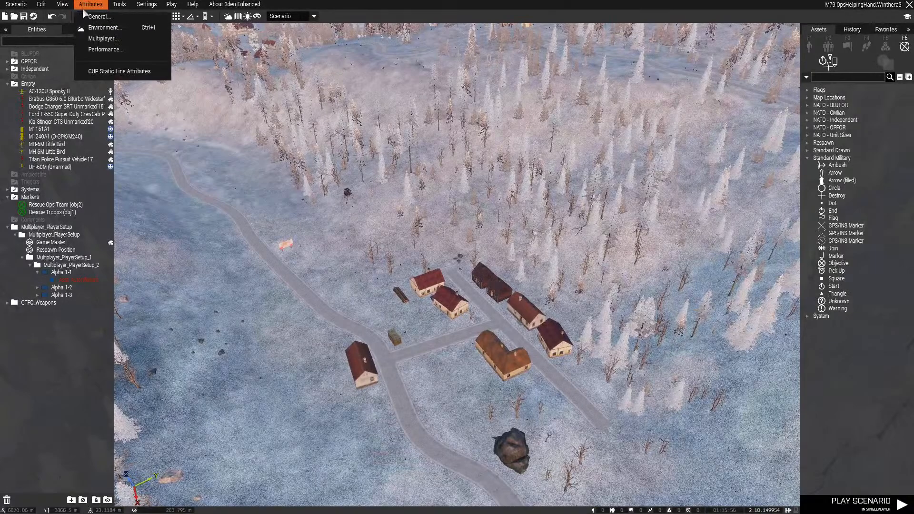
click(42, 4)
click(90, 4)
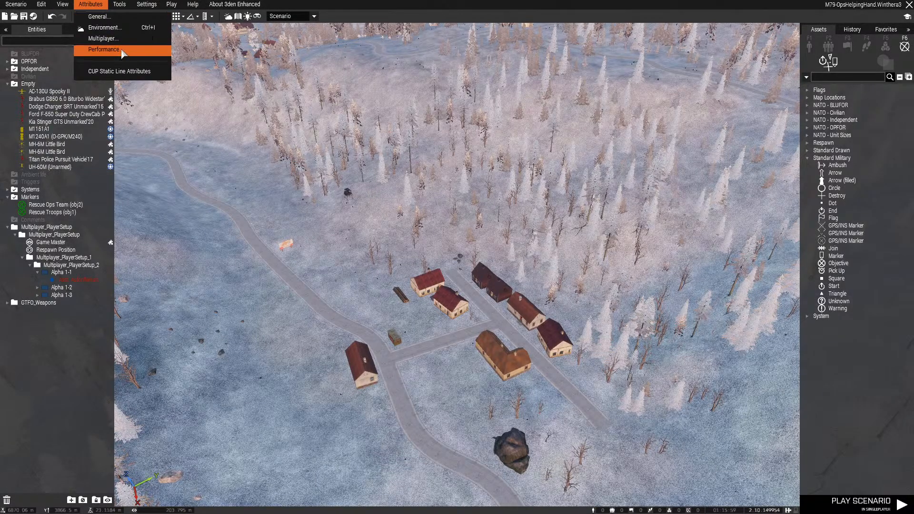
click(104, 49)
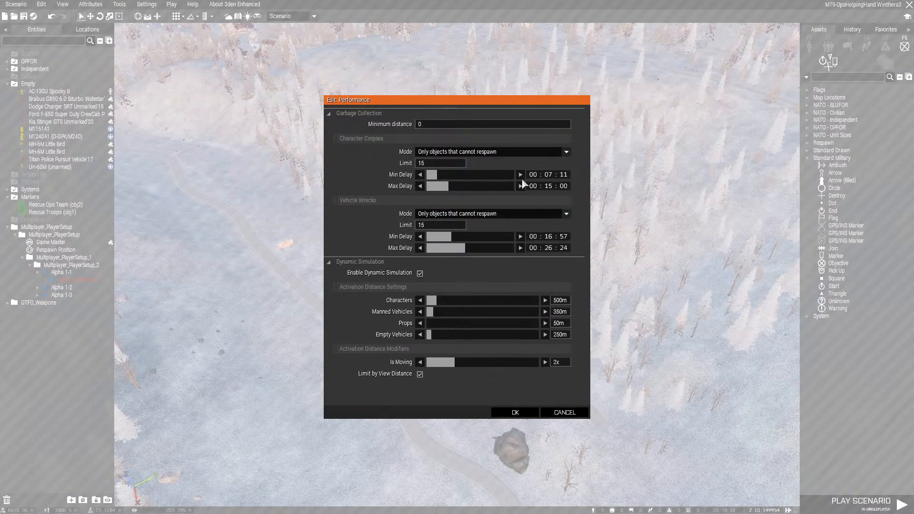
text(5)
click(548, 186)
text(10)
text(00)
click(469, 153)
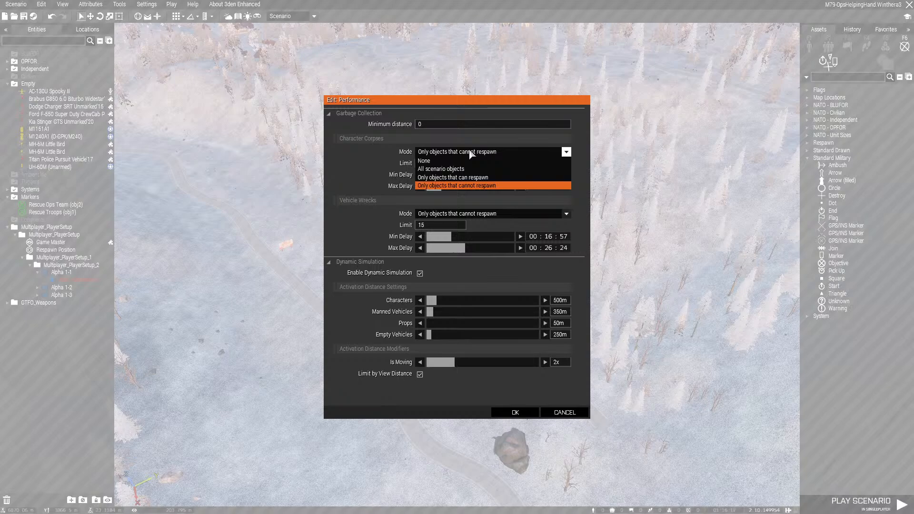
click(499, 186)
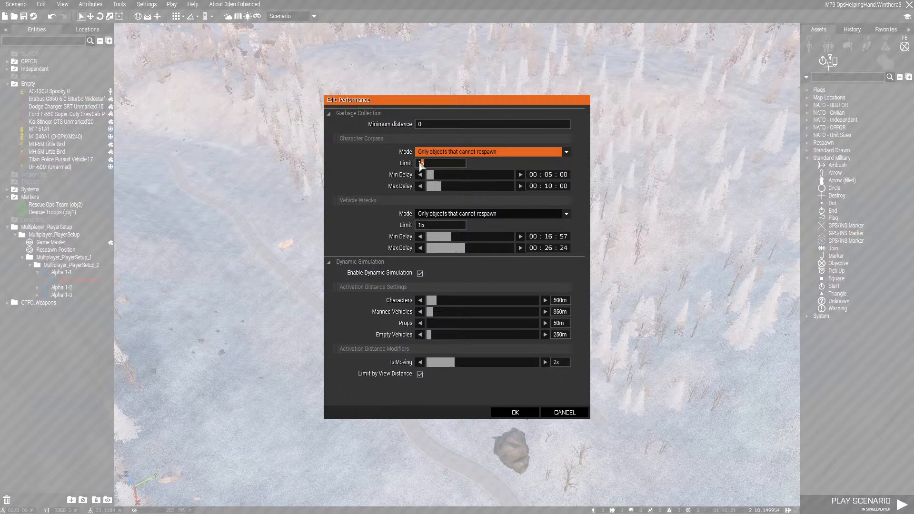
click(456, 164)
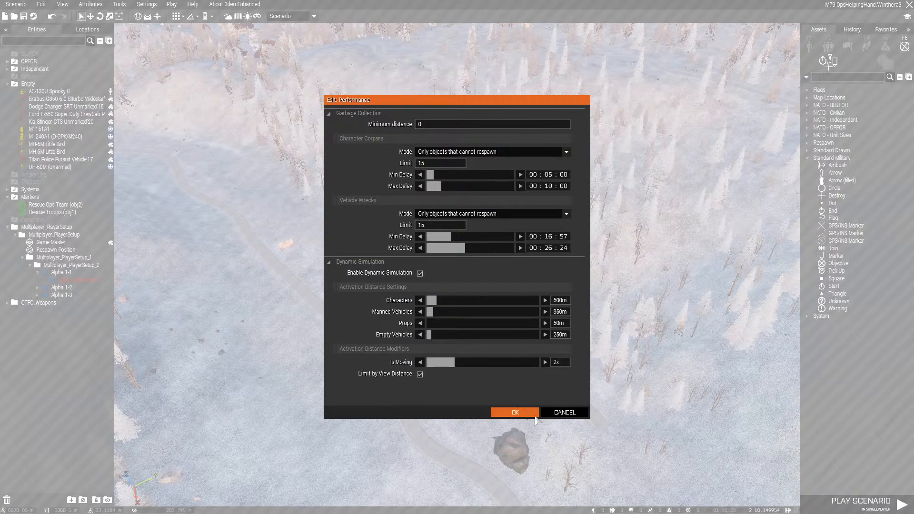
click(515, 412)
key(ctrl+s)
Move the TEMP_Somali OPFOR group to just south of Borovo and the Independent group to just south of Rontus
scroll(547, 298, down, 3)
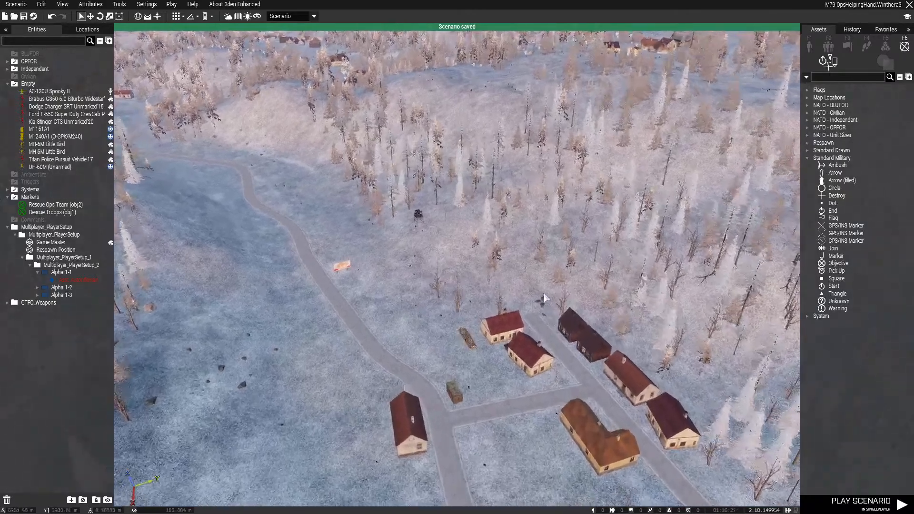
key(m)
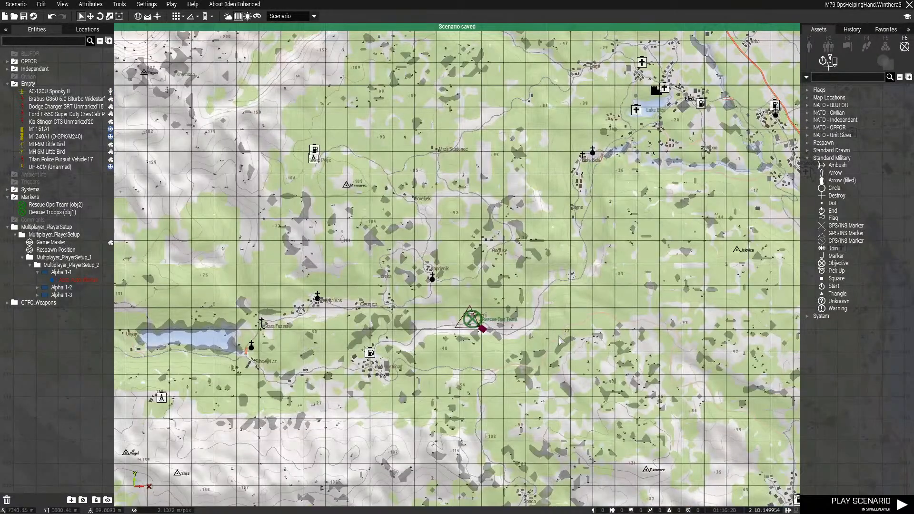
scroll(558, 357, down, 5)
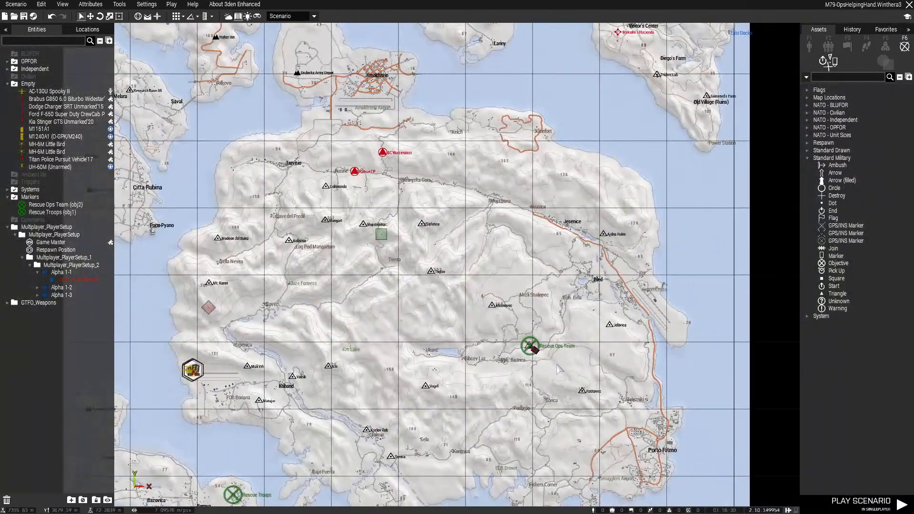
right_drag(430, 404, 501, 361)
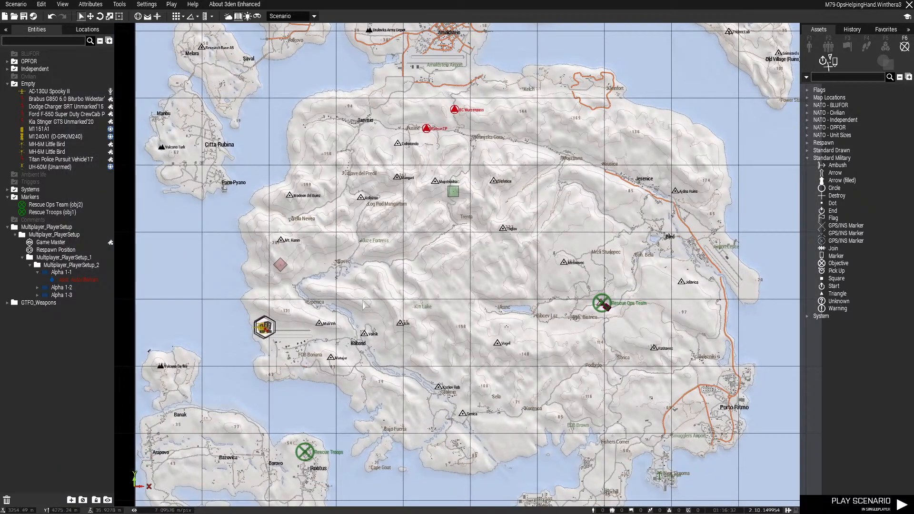
right_drag(366, 318, 246, 243)
mouse_move(163, 190)
mouse_down()
mouse_move(438, 191)
mouse_move(489, 205)
mouse_move(214, 410)
mouse_move(164, 405)
mouse_up()
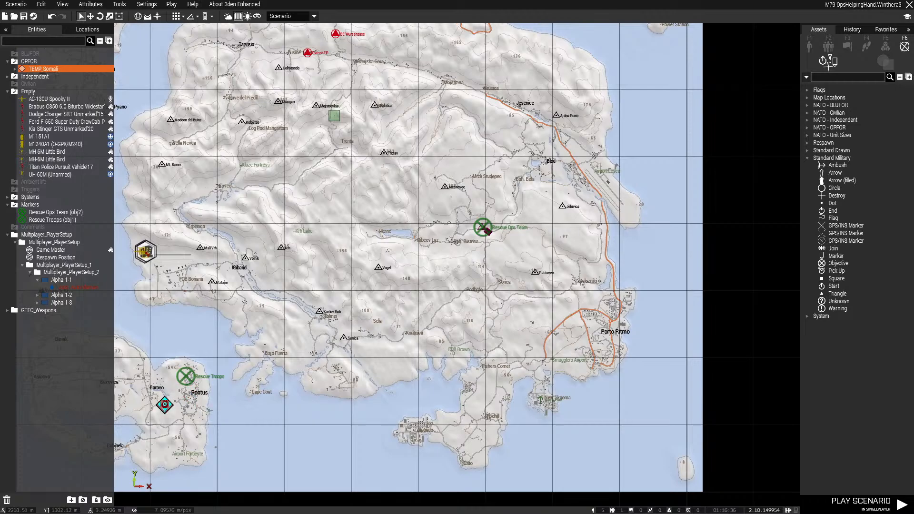
mouse_move(334, 115)
mouse_down()
mouse_move(285, 355)
mouse_move(191, 420)
mouse_up()
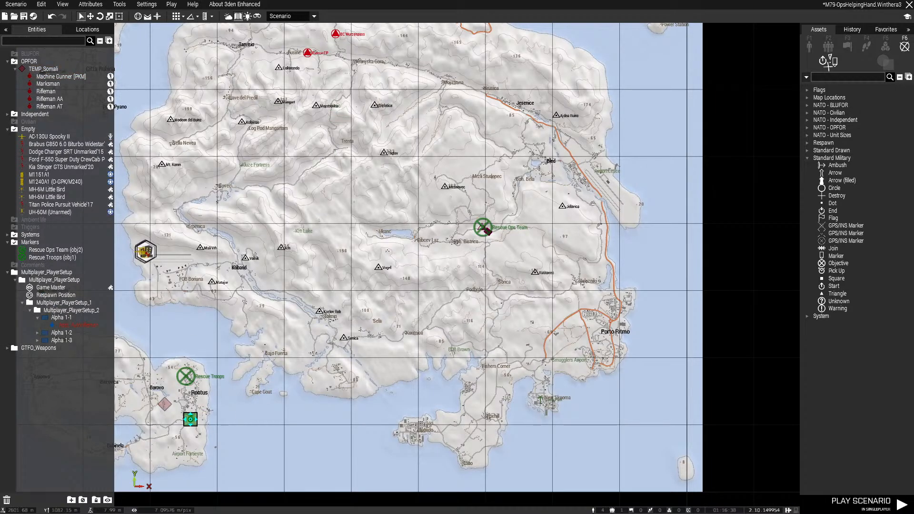
Place a comment on the roof of the red hospital building at the Rescue Troops objective
right_drag(190, 419, 293, 410)
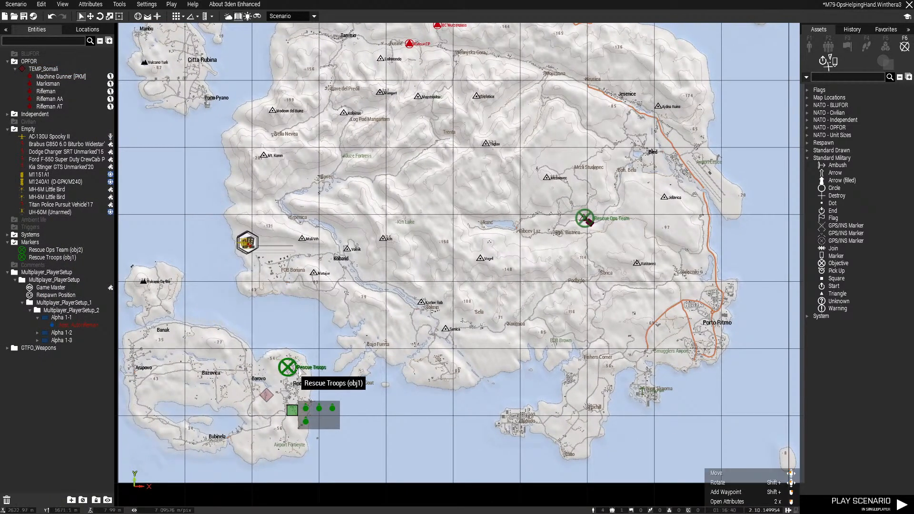
key(m)
right_drag(293, 371, 714, 320)
key(w)
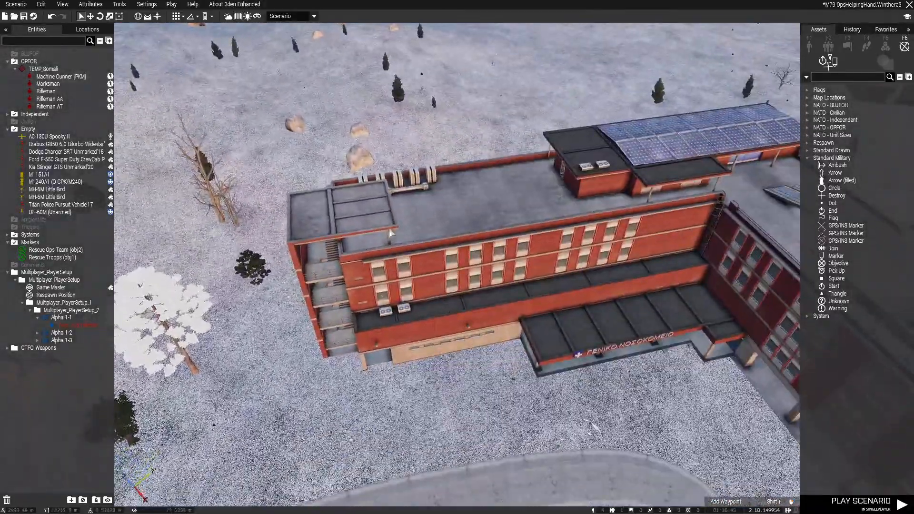
right_click(403, 211)
click(460, 294)
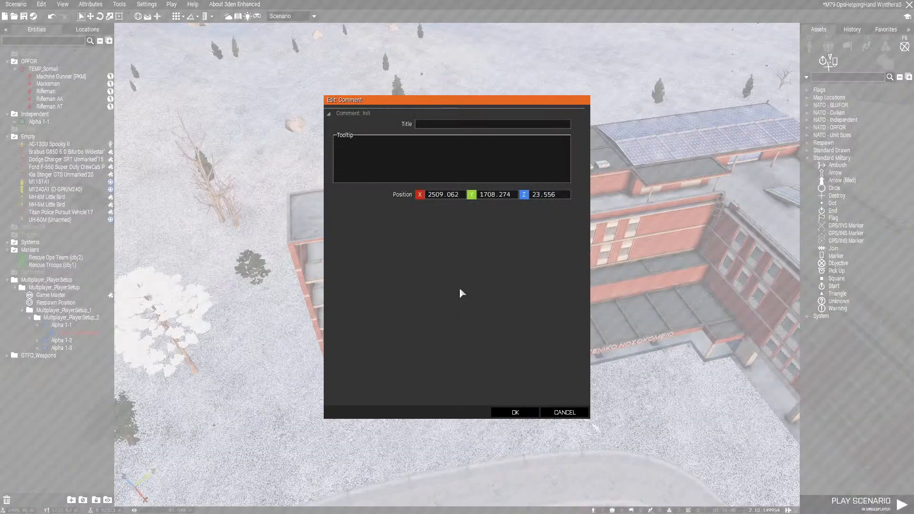
Title the hospital comment "Setup INDFOR Team (Injured)"
click(439, 123)
text(Setup Frienly)
key(BackSpace)
key(BackSpace)
key(BackSpace)
key(BackSpace)
key(BackSpace)
key(BackSpace)
key(BackSpace)
key(BackSpace)
text(INDOF)
key(BackSpace)
key(BackSpace)
text(FOR Team (Injured)
click(516, 412)
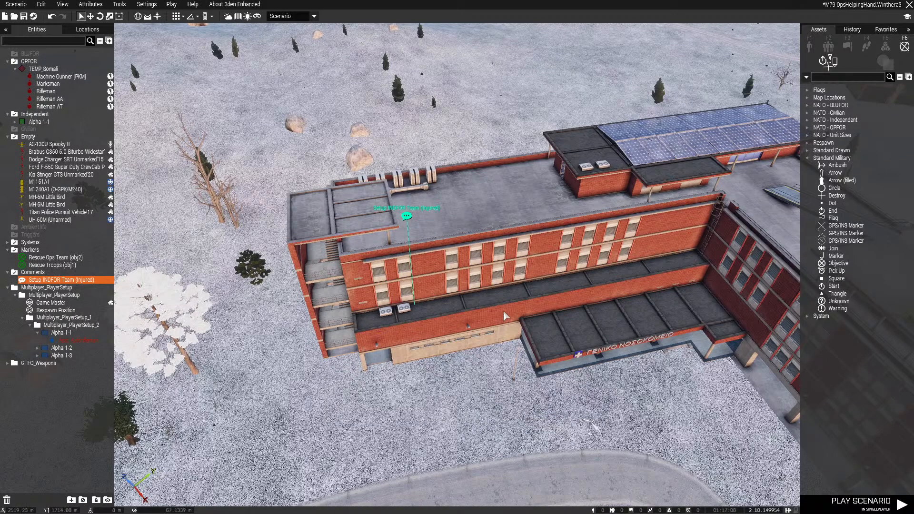
click(506, 315)
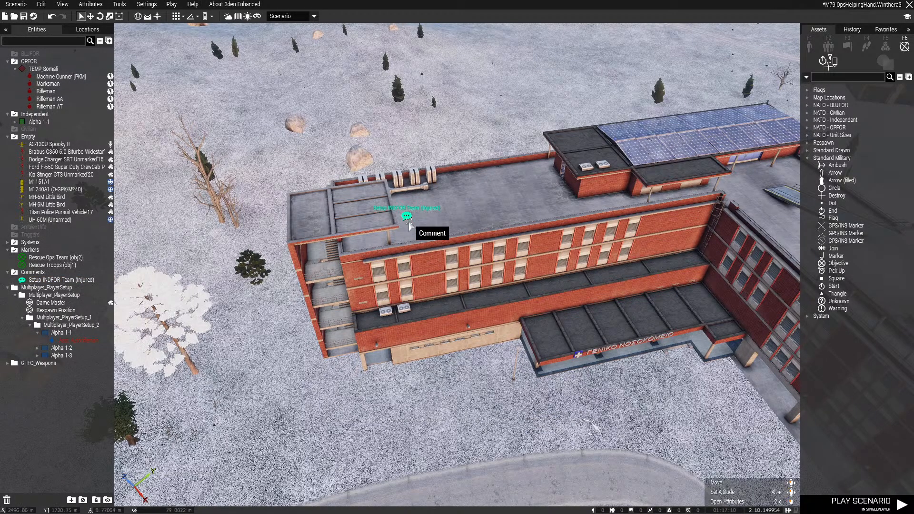
Place a comment on the large parking lot between the Rontus houses and the hospital
key(m)
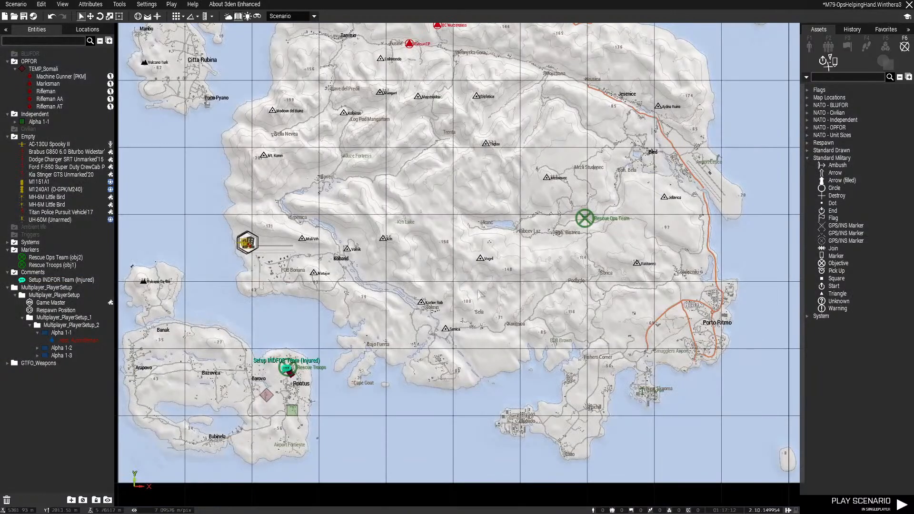
middle_click(286, 398)
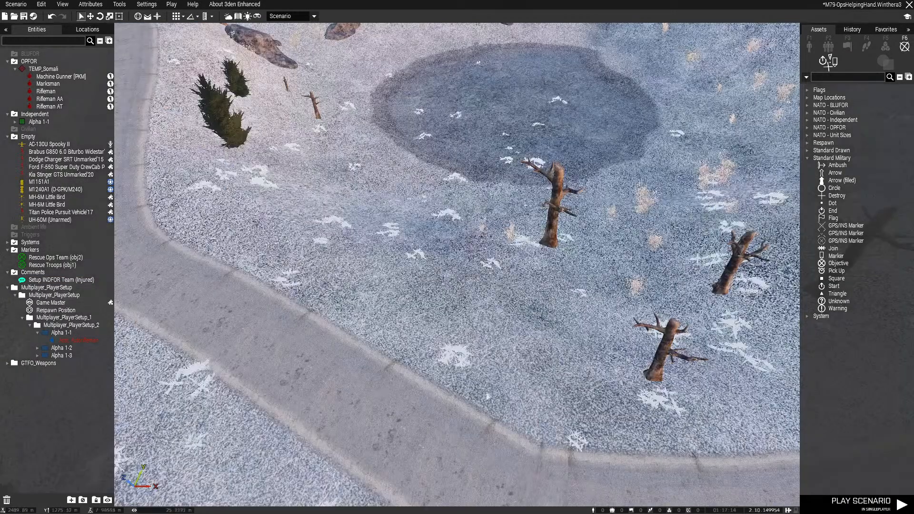
right_drag(487, 396, 456, 157)
key(w)
key(d)
key(w)
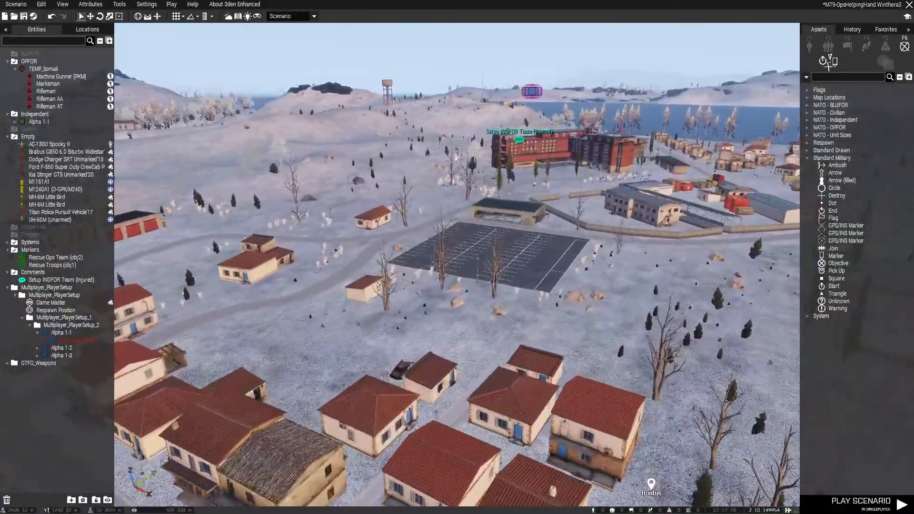
key(d)
right_drag(586, 196, 546, 273)
key(s)
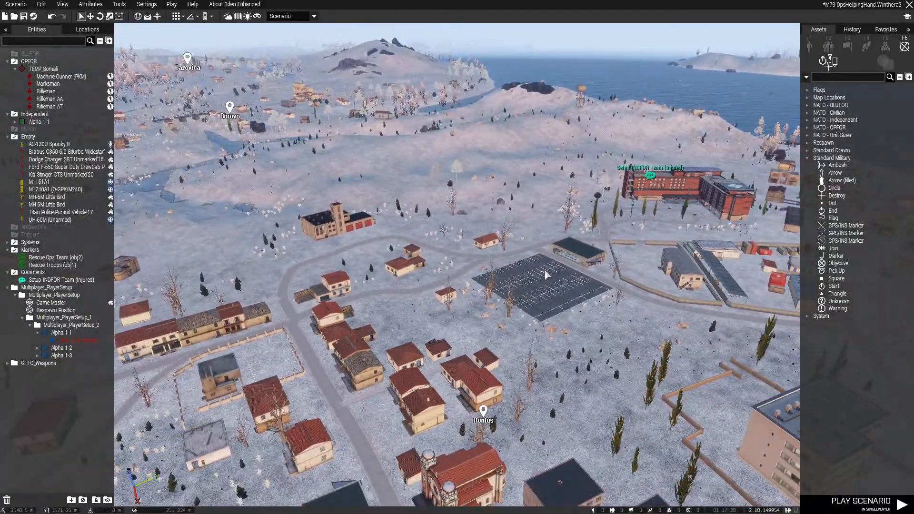
key(s)
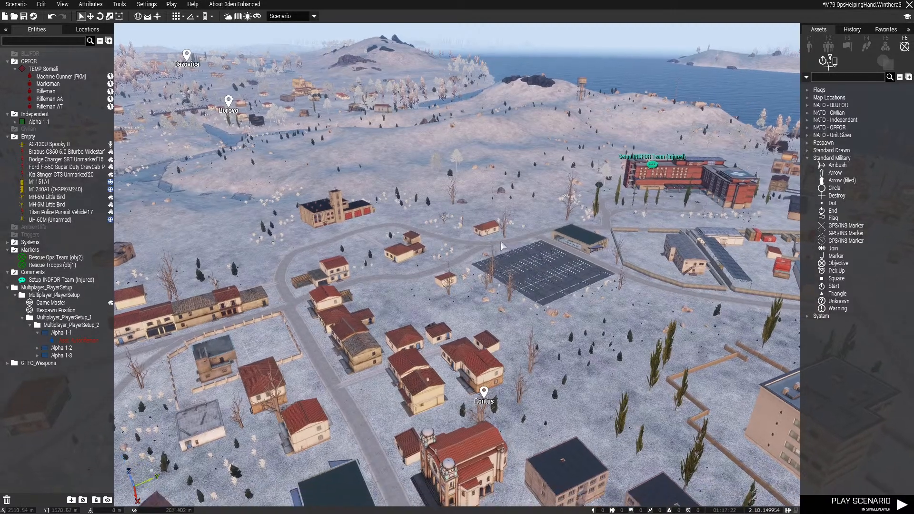
key(w)
right_drag(564, 269, 508, 221)
key(d)
right_click(508, 222)
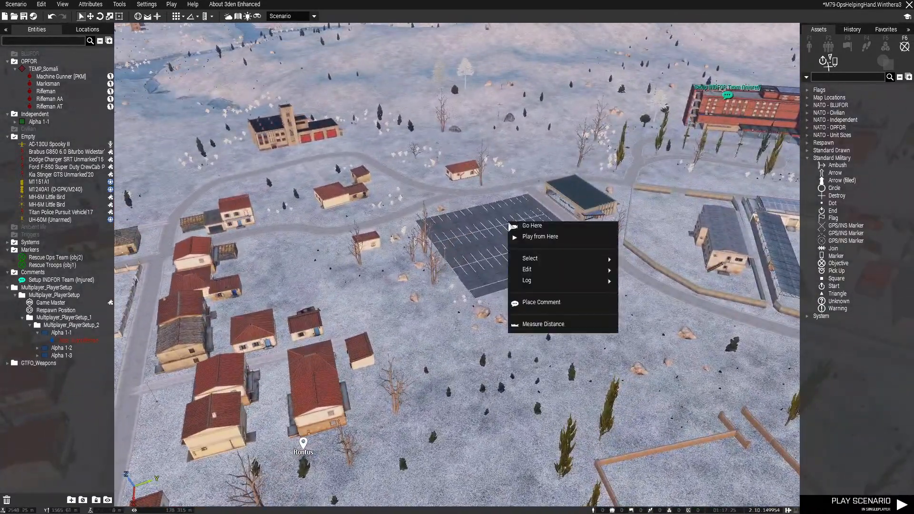
click(551, 302)
Title the parking lot comment "Setup OPFOR mob rush"
text(S)
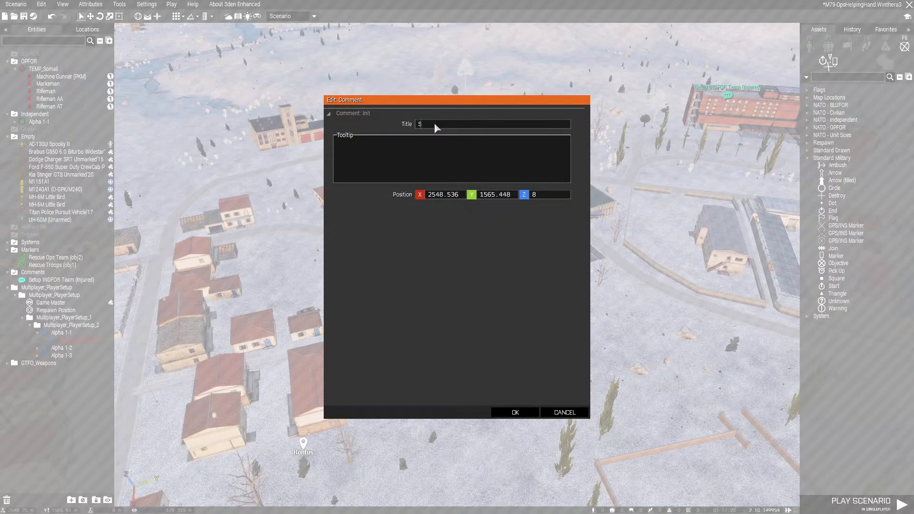
text(etup OPFOR)
text(mob rush)
click(521, 413)
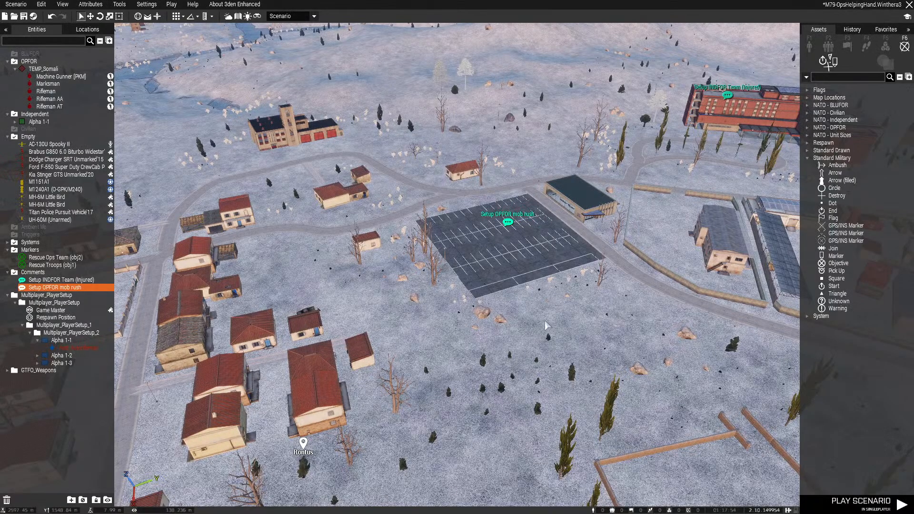
Copy the "Setup OPFOR mob rush" comment to the road outside the Rescue Ops Team village
key(m)
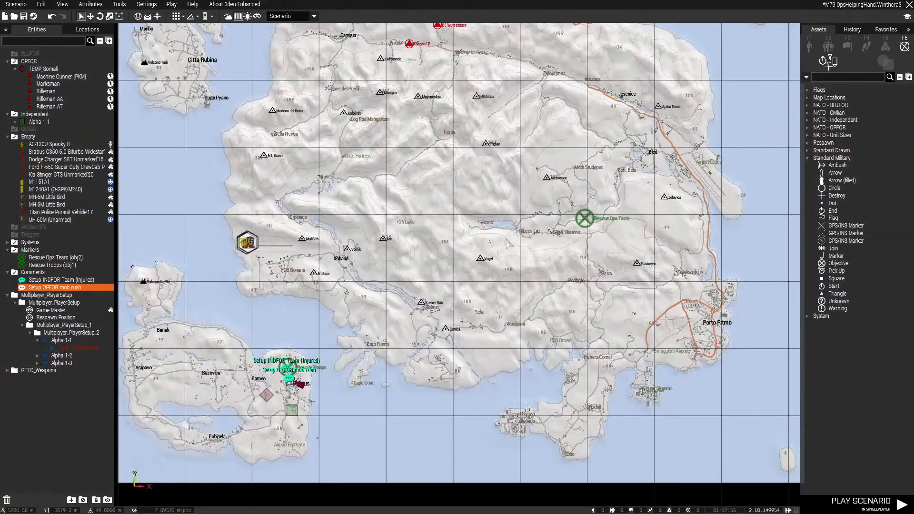
key(m)
right_drag(565, 204, 410, 275)
key(q)
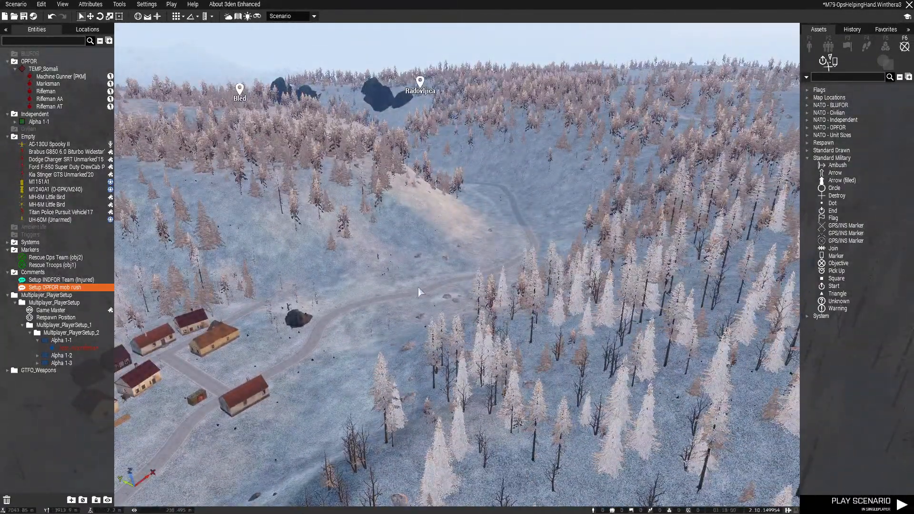
key(ctrl+v)
scroll(455, 314, up, 3)
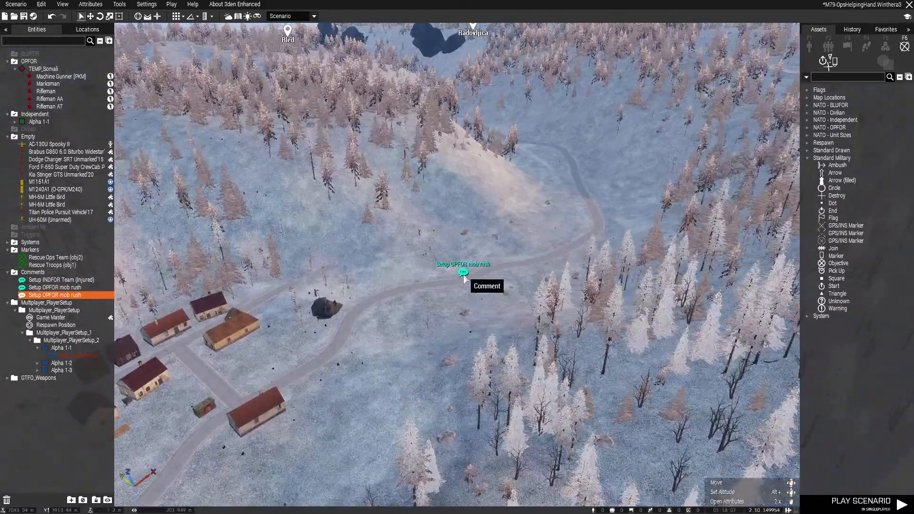
Paste another copy of the comment in the Rescue Ops Team village and retitle it "Setup INDFOR w/ HVT"
right_drag(471, 273, 378, 270)
key(ctrl+v)
double_click(307, 229)
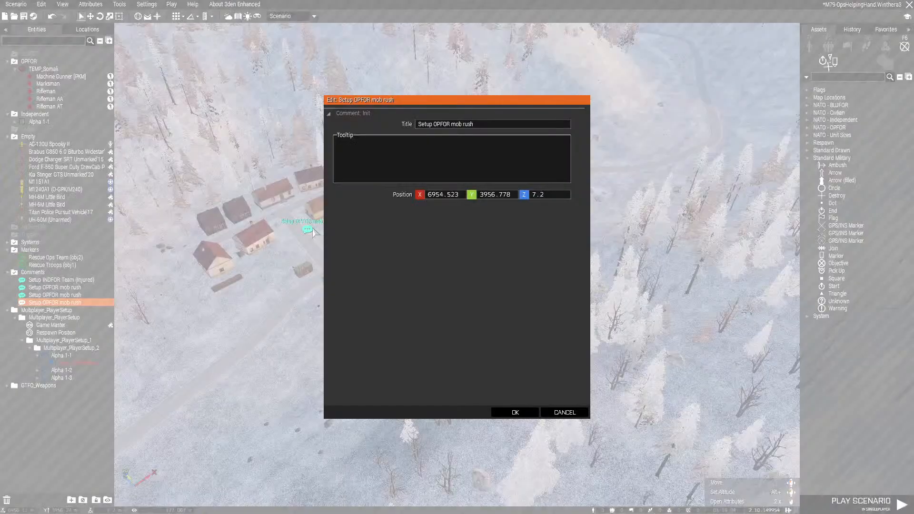
drag(432, 125, 501, 125)
key(BackSpace)
text(INDFOR w/)
click(519, 412)
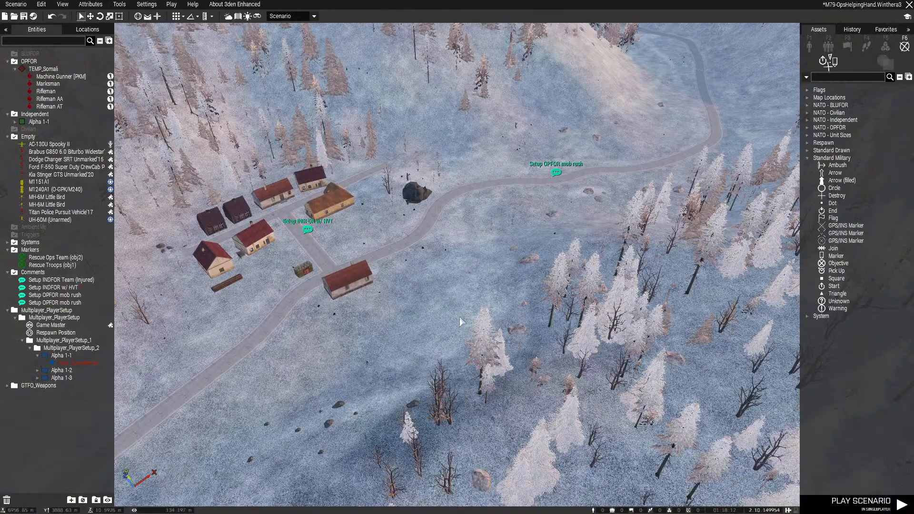
Move the "Setup INDFOR w/ HVT" comment to the road junction between the village houses and save the scenario
key(ctrl+s)
scroll(442, 268, up, 2)
right_drag(442, 265, 411, 270)
key(w)
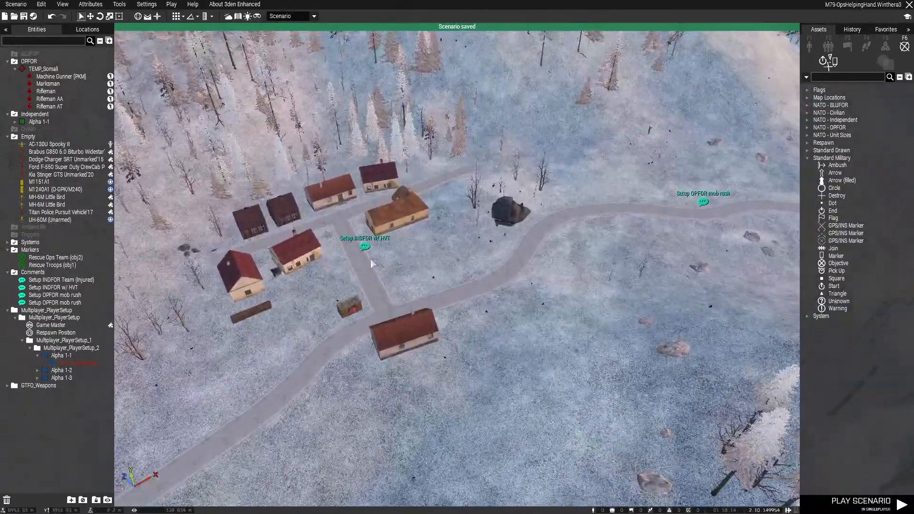
drag(365, 247, 345, 228)
click(414, 279)
key(ctrl+s)
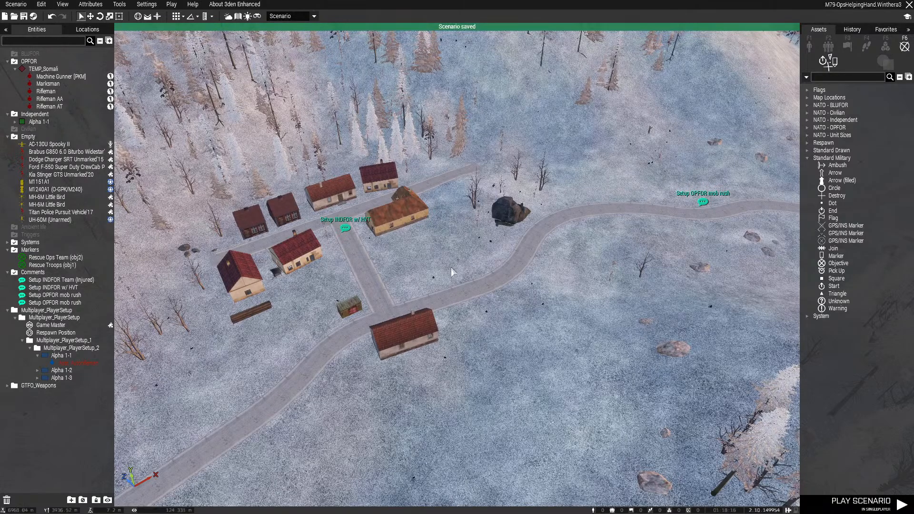
Place a new comment at the western end of Airbase Boriana, just south of the staged aircraft and vehicles
scroll(571, 229, down, 5)
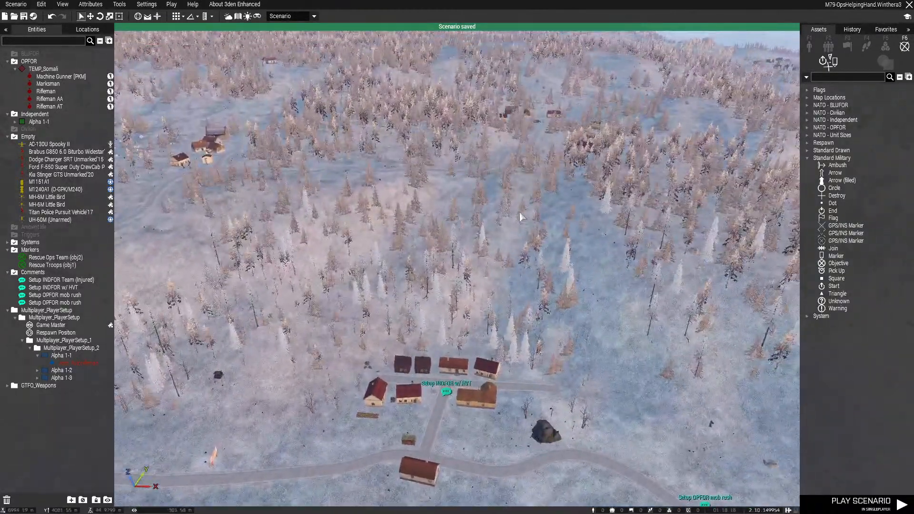
key(m)
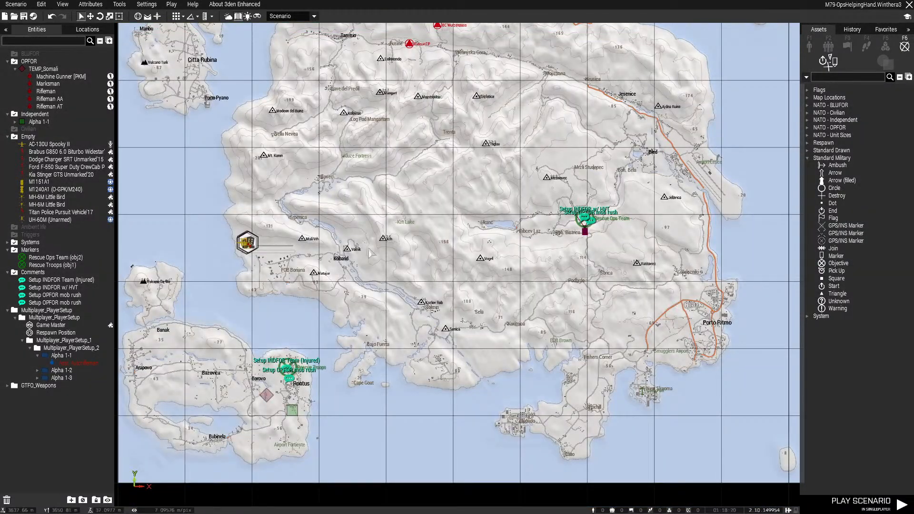
right_drag(370, 248, 431, 289)
scroll(305, 299, up, 10)
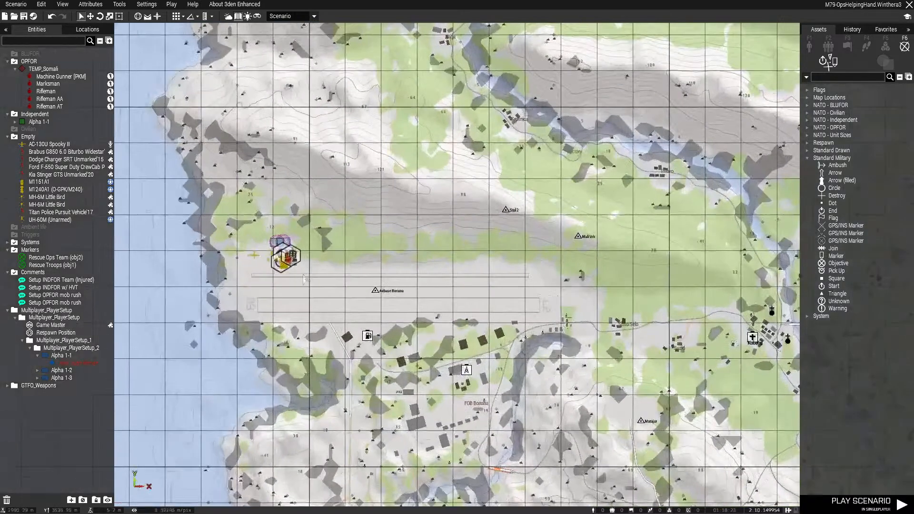
right_click(243, 283)
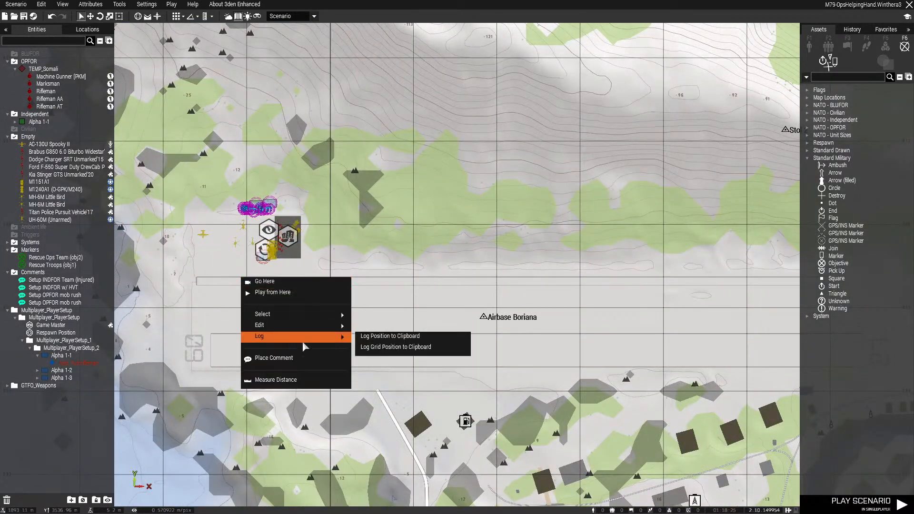
click(310, 360)
Title the airbase comment "Test AC130 - T/O, LDG" and save the scenario
click(441, 125)
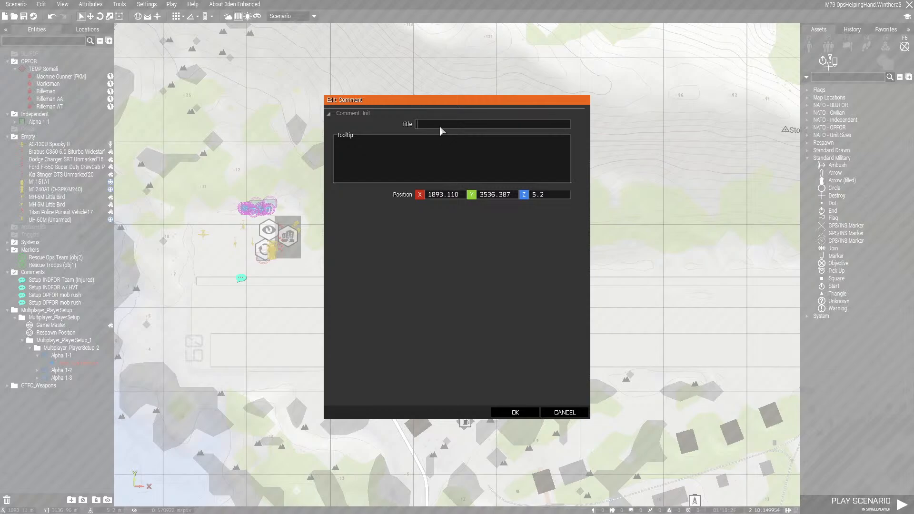
text(TEST)
key(ctrl+a)
text(Test AC130 - T/O, LDG)
click(515, 412)
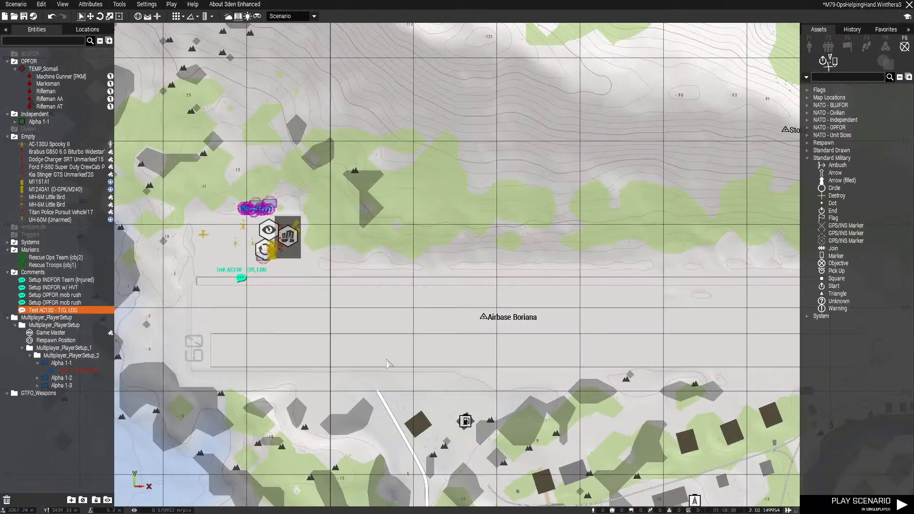
click(282, 322)
key(ctrl+s)
scroll(498, 258, down, 8)
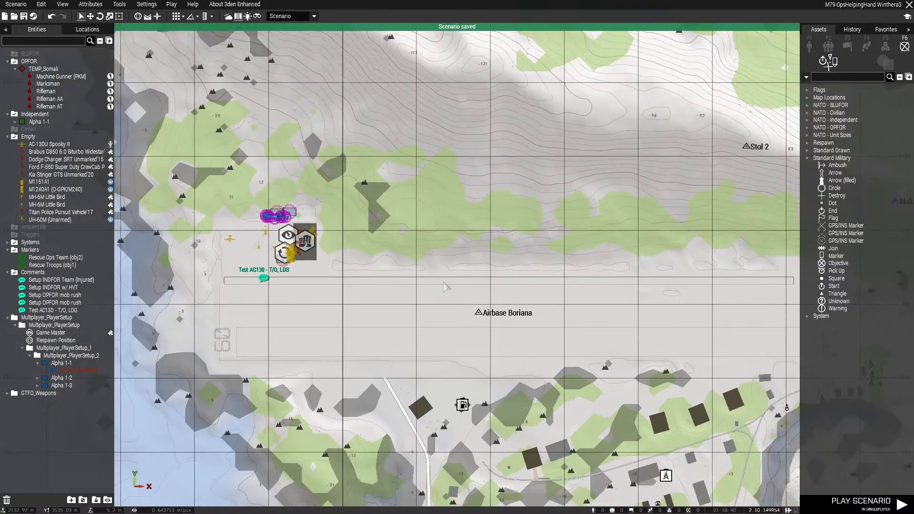
scroll(498, 257, down, 5)
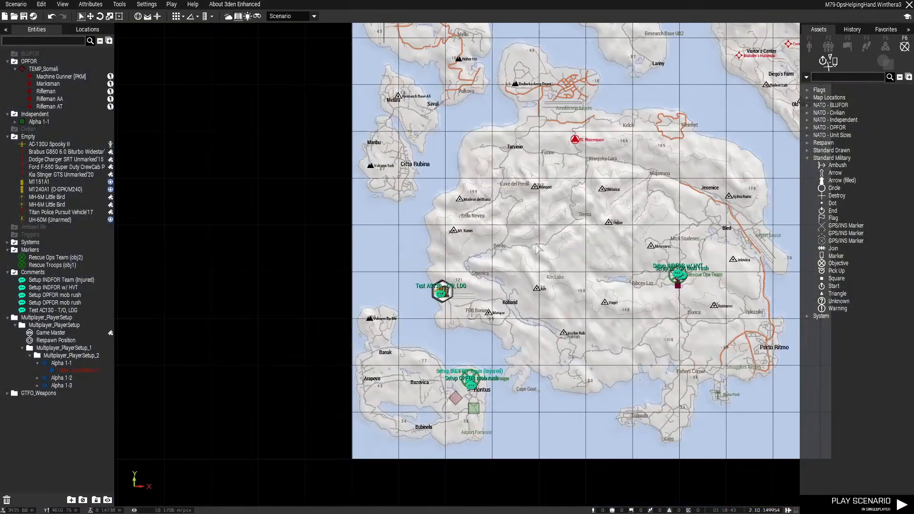
right_drag(588, 202, 515, 265)
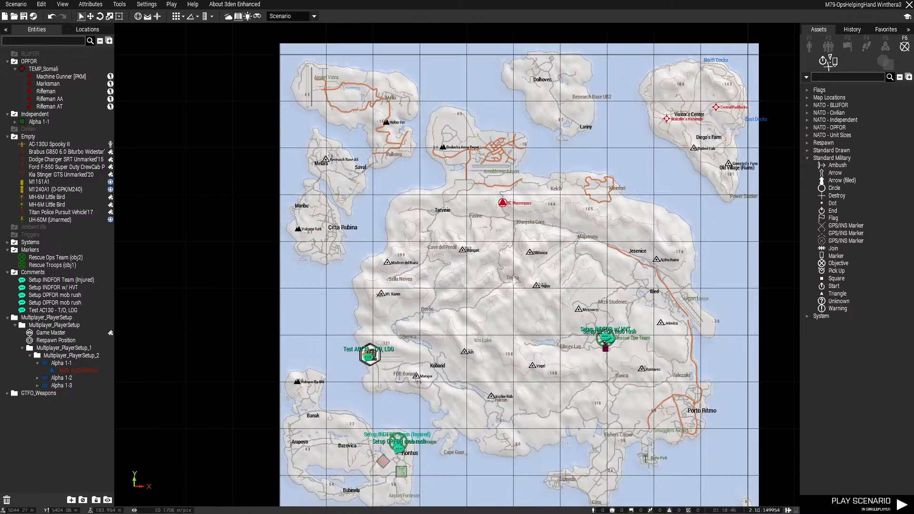
right_drag(530, 345, 542, 262)
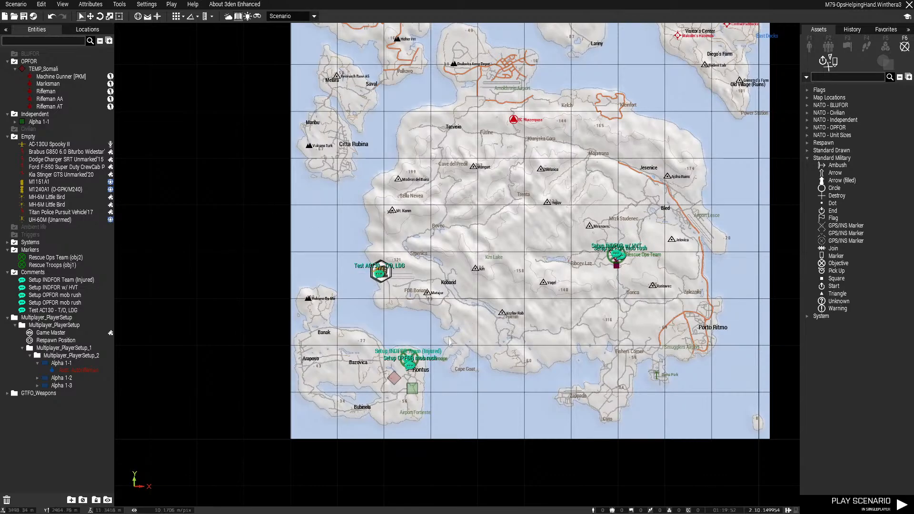
scroll(449, 341, up, 3)
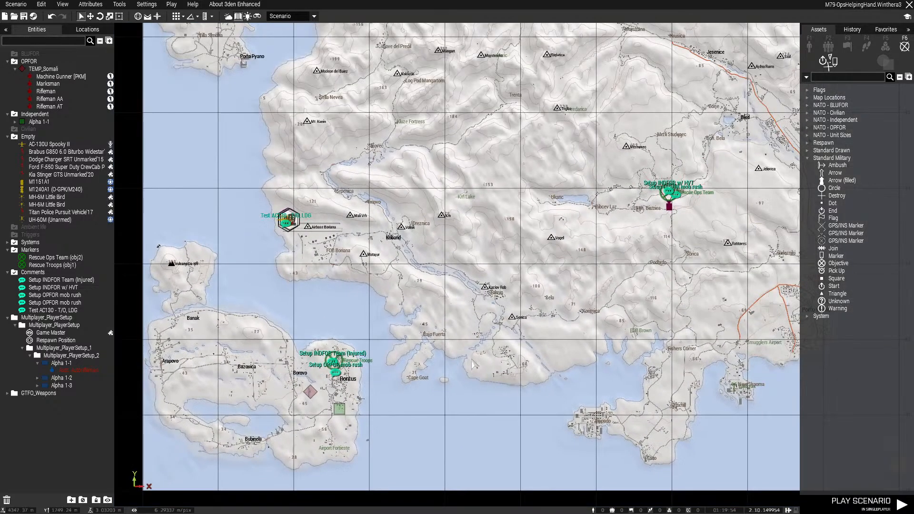
mouse_move(502, 354)
right_down()
mouse_move(483, 349)
mouse_move(487, 360)
right_up()
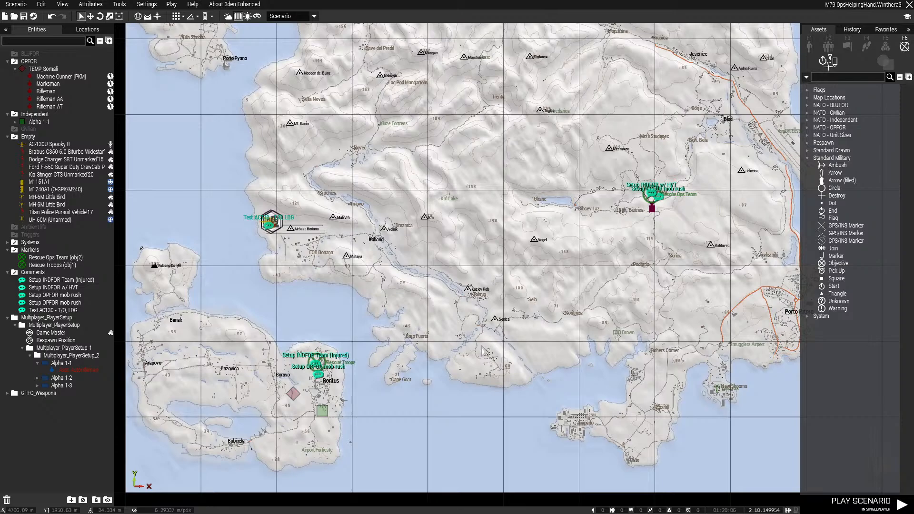
Browse the terrains available for a new scenario, preview Fallujah v1.2 and Lythium ,FFAA, and return to the current mission
click(14, 5)
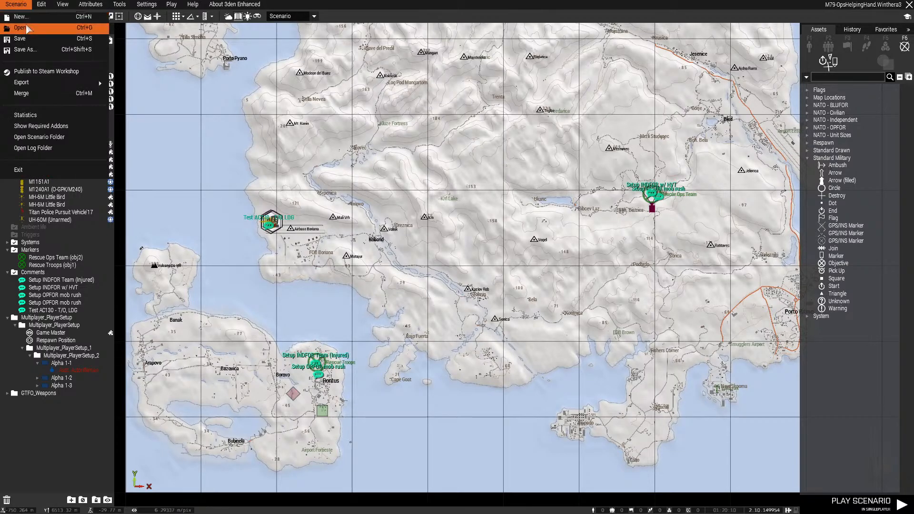
click(19, 17)
scroll(374, 250, up, 5)
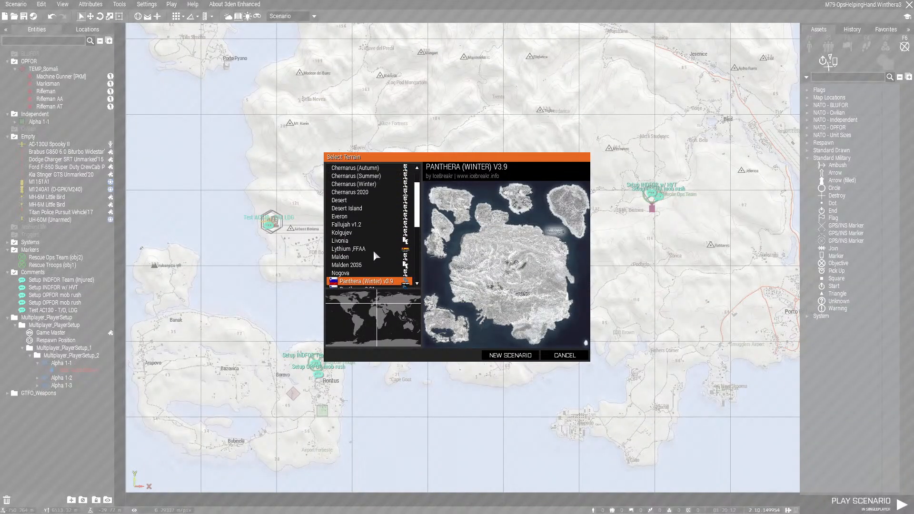
scroll(373, 251, down, 2)
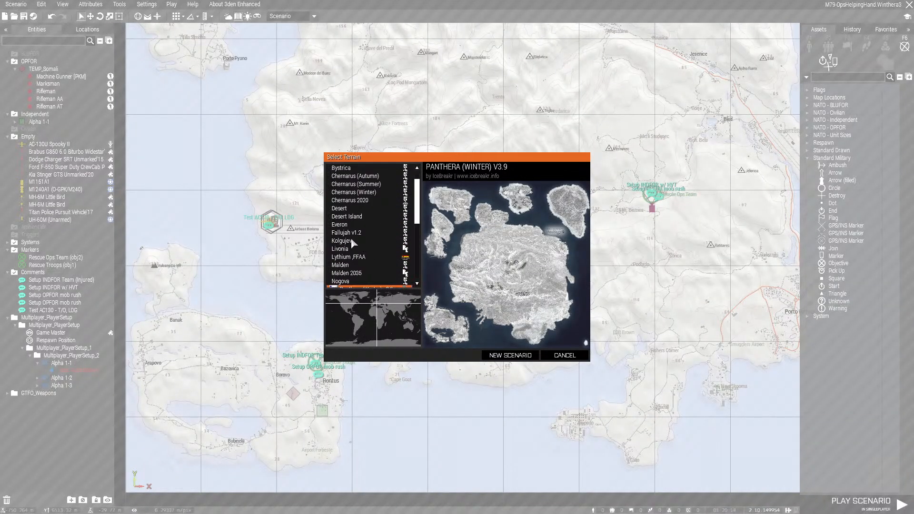
click(349, 235)
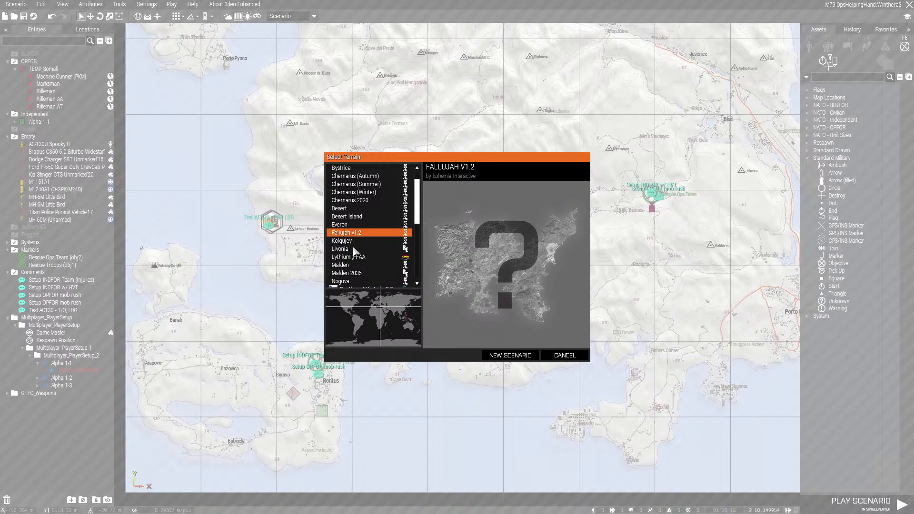
click(367, 256)
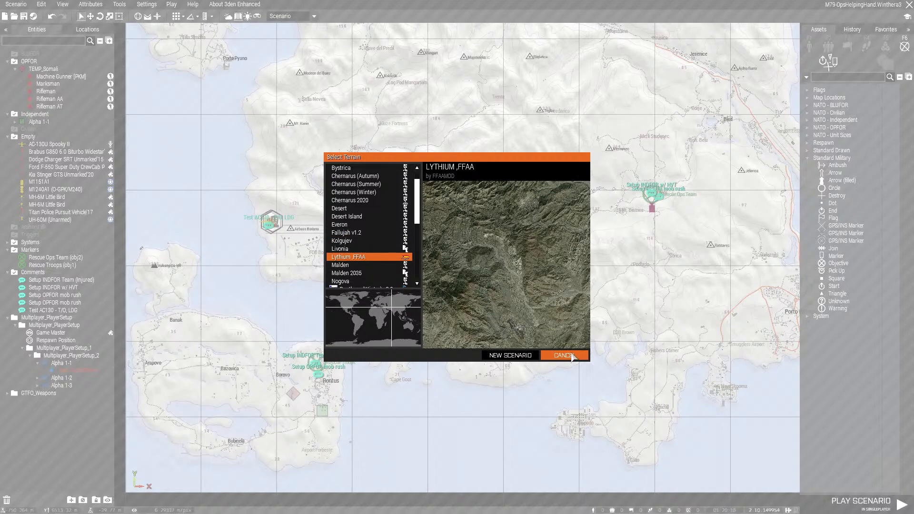
click(567, 355)
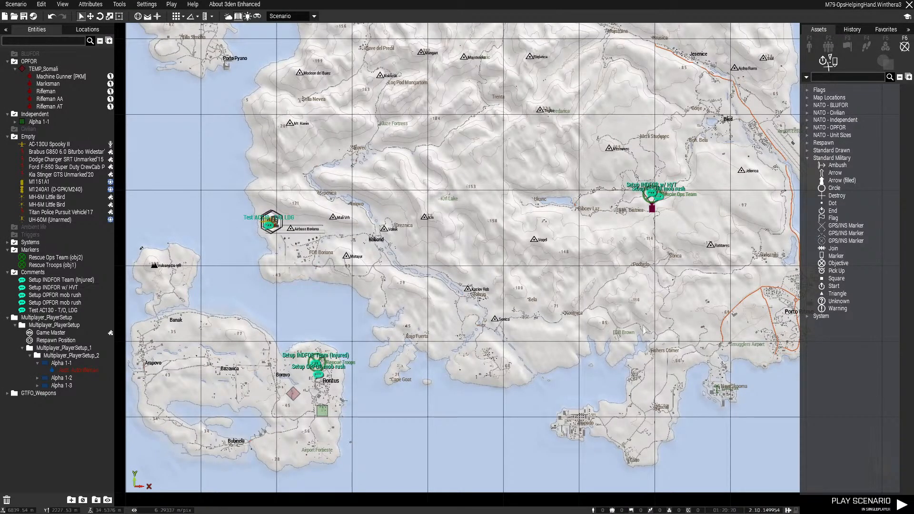